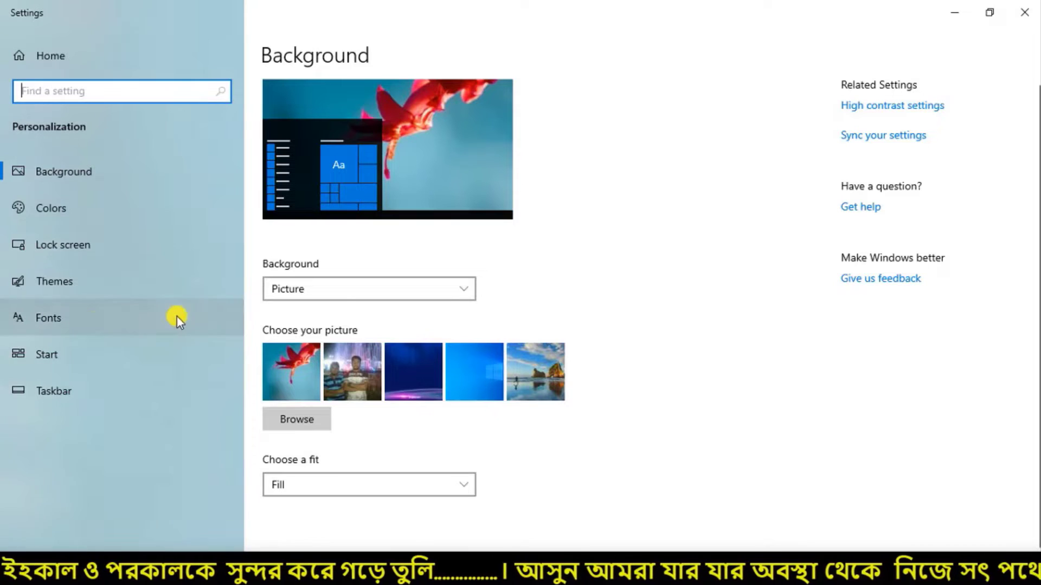
Step: Open the Fonts page in Personalization and look through the available fonts
click(114, 317)
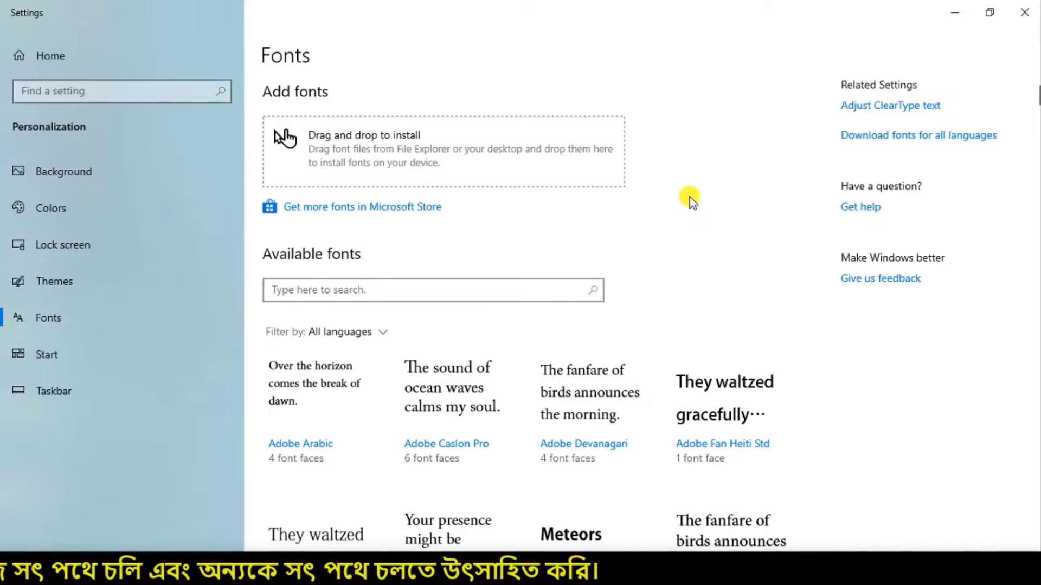
scroll(701, 202, down, 10)
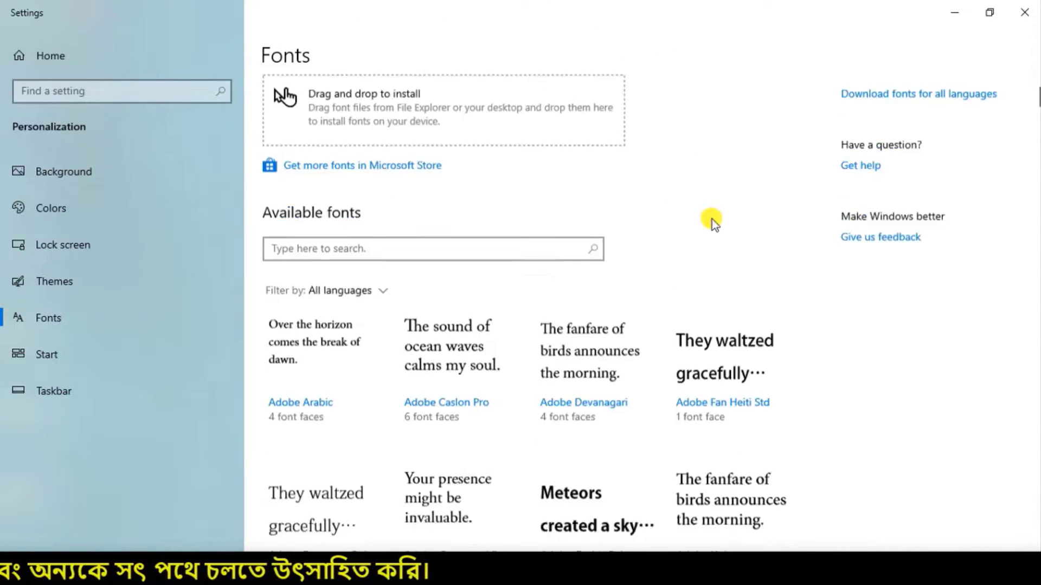
scroll(721, 303, down, 10)
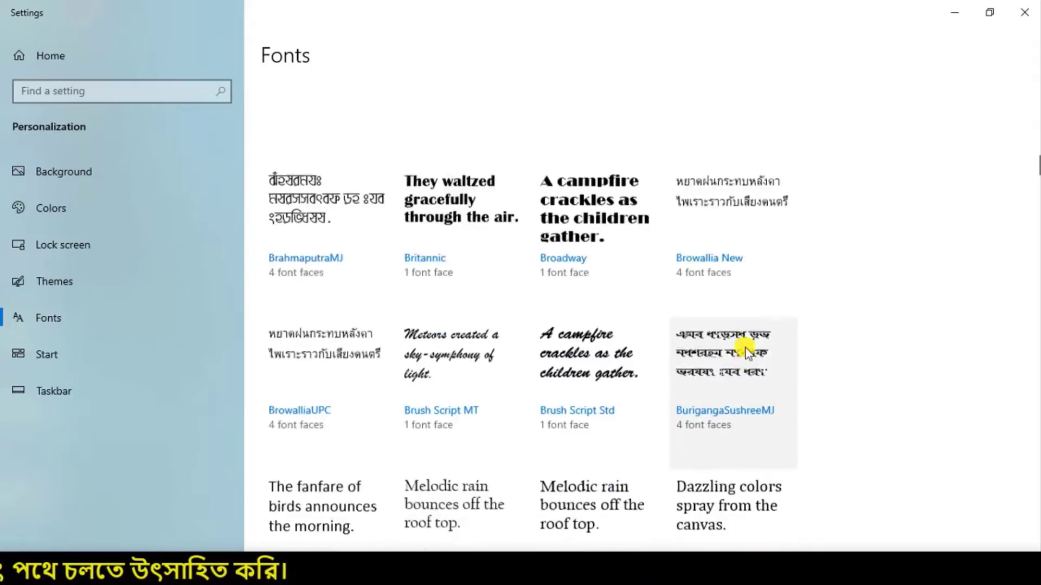
scroll(703, 376, up, 3)
scroll(704, 379, up, 15)
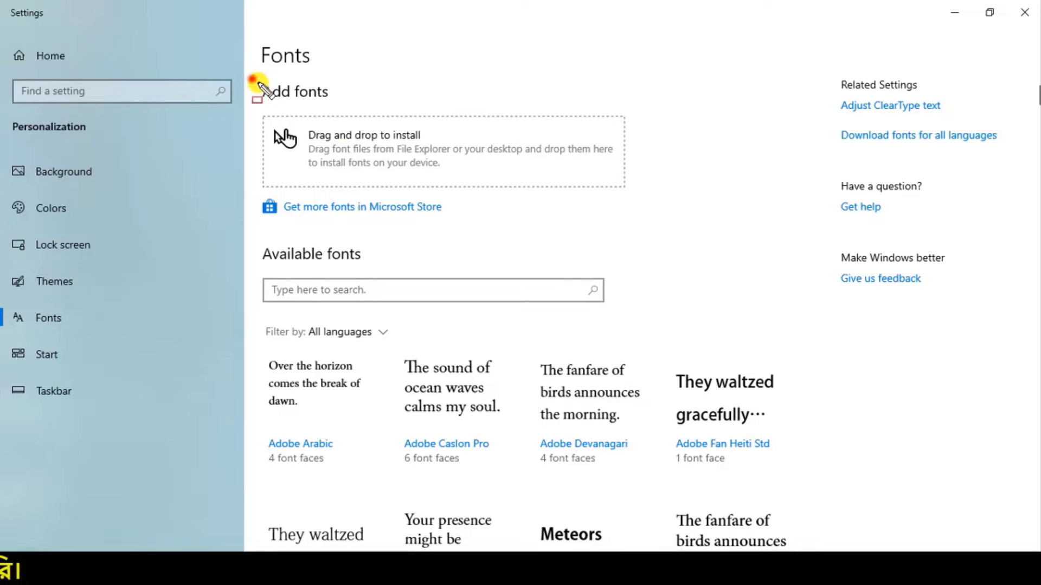
drag(251, 78, 363, 102)
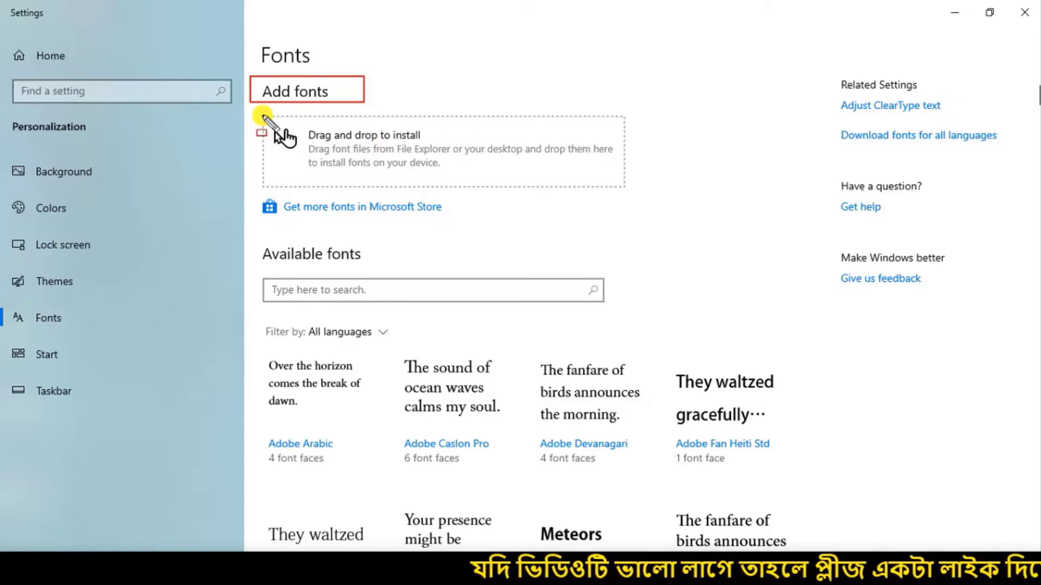
mouse_move(263, 115)
mouse_down()
mouse_move(553, 186)
mouse_move(629, 187)
mouse_up()
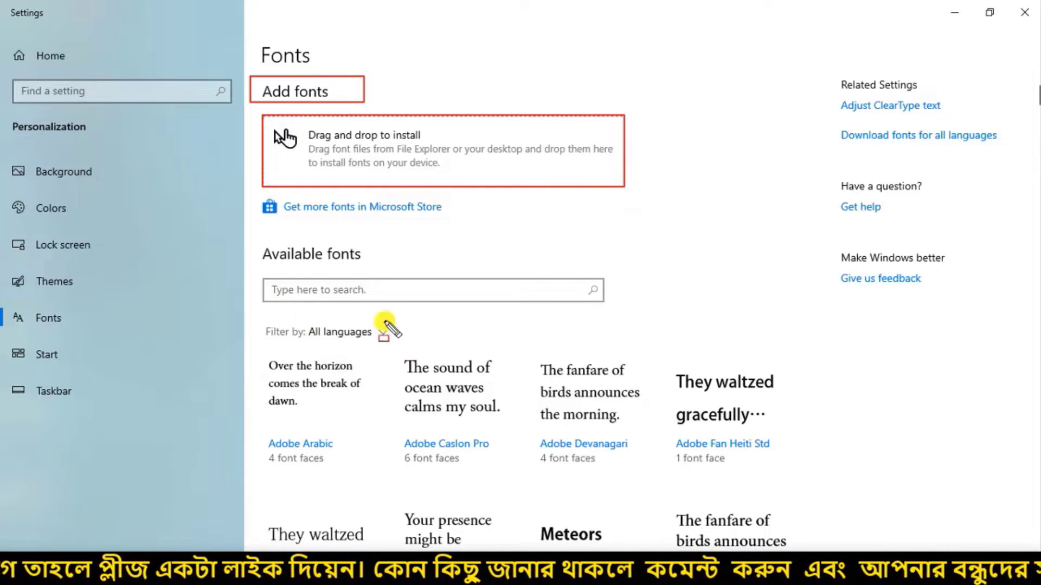
drag(255, 322, 401, 346)
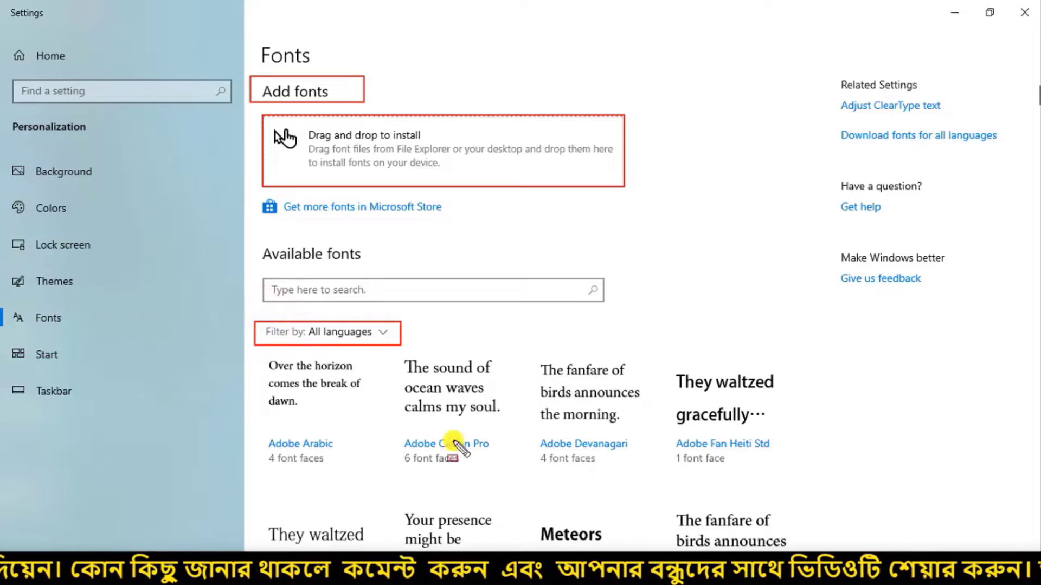
mouse_move(252, 354)
mouse_down()
mouse_move(323, 391)
mouse_move(374, 438)
mouse_move(380, 479)
mouse_up()
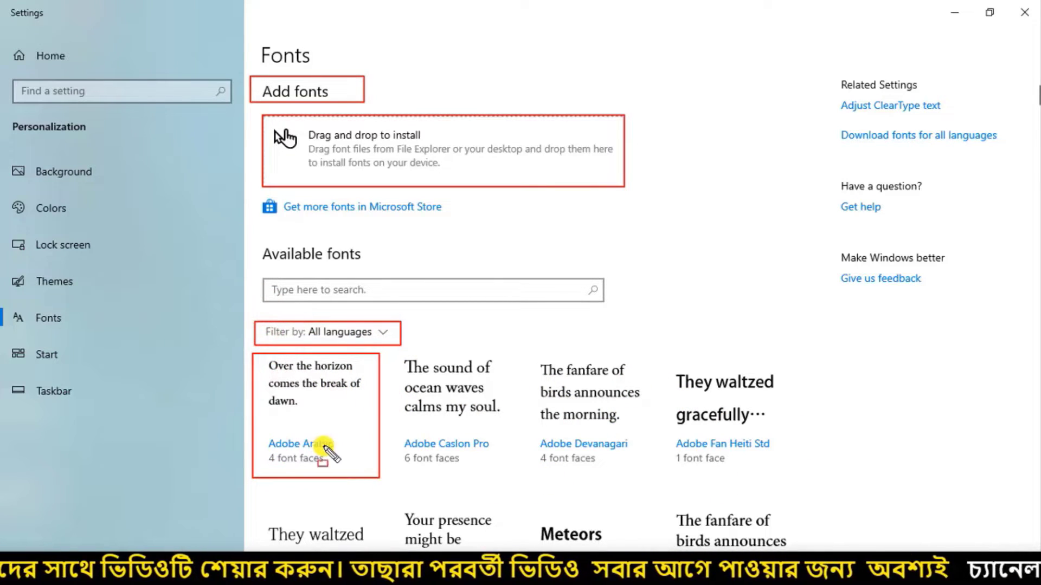
key(Escape)
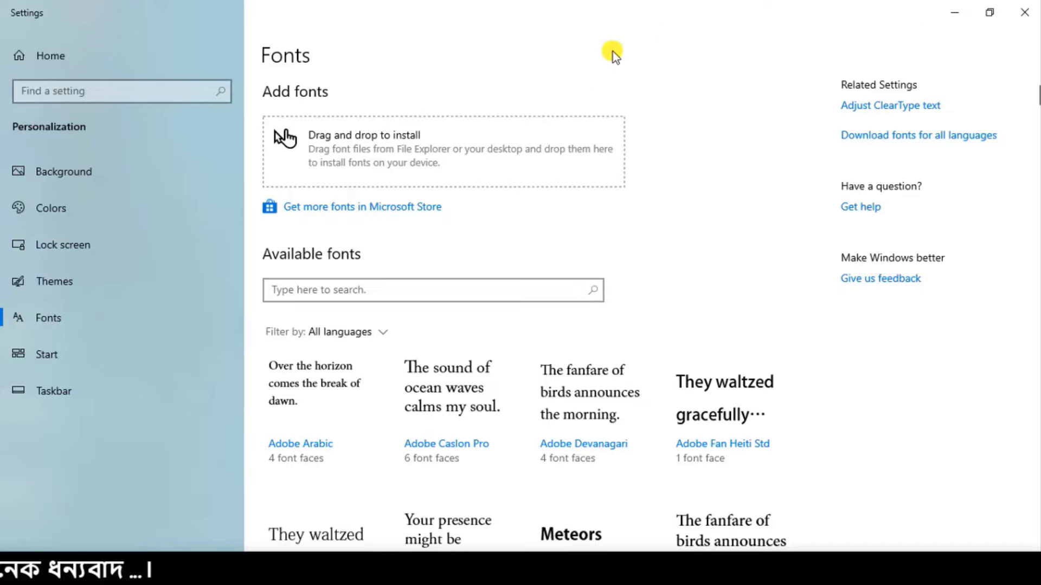
Step: Restore the Settings window to a smaller size so the font archives on the desktop are accessible beside it
click(993, 12)
drag(753, 53, 781, 41)
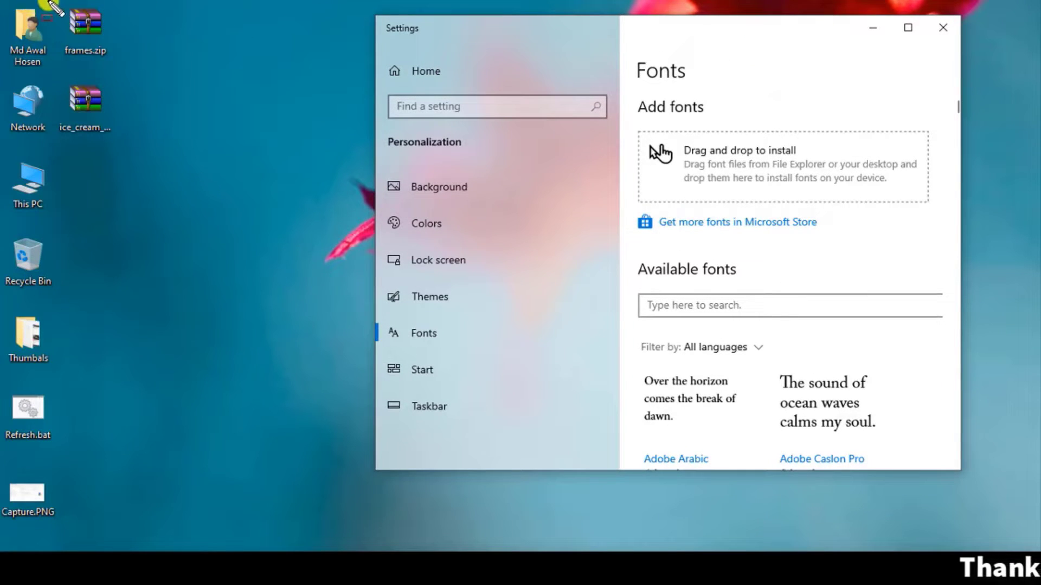
drag(89, 27, 142, 153)
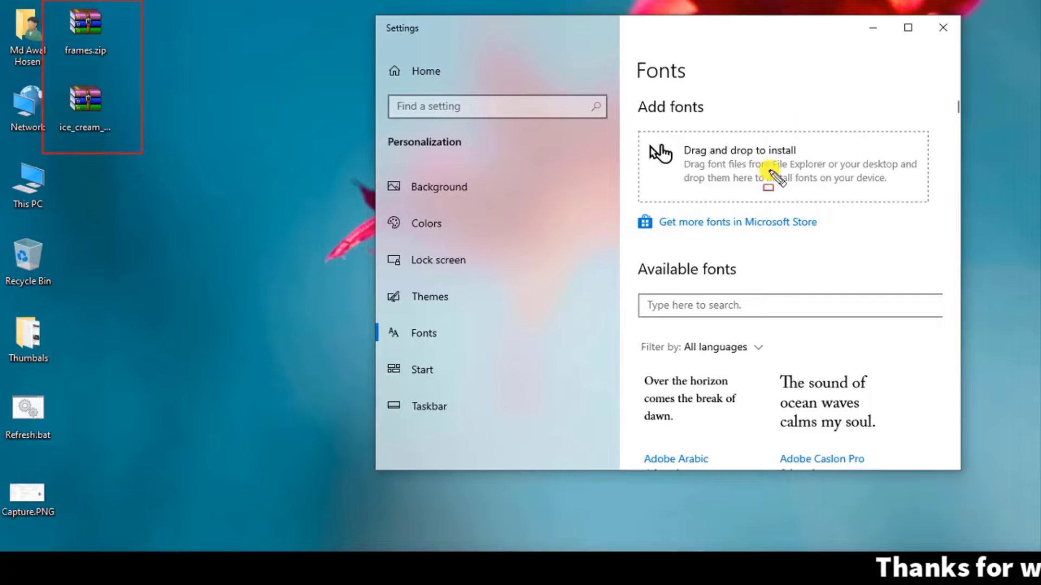
key(Escape)
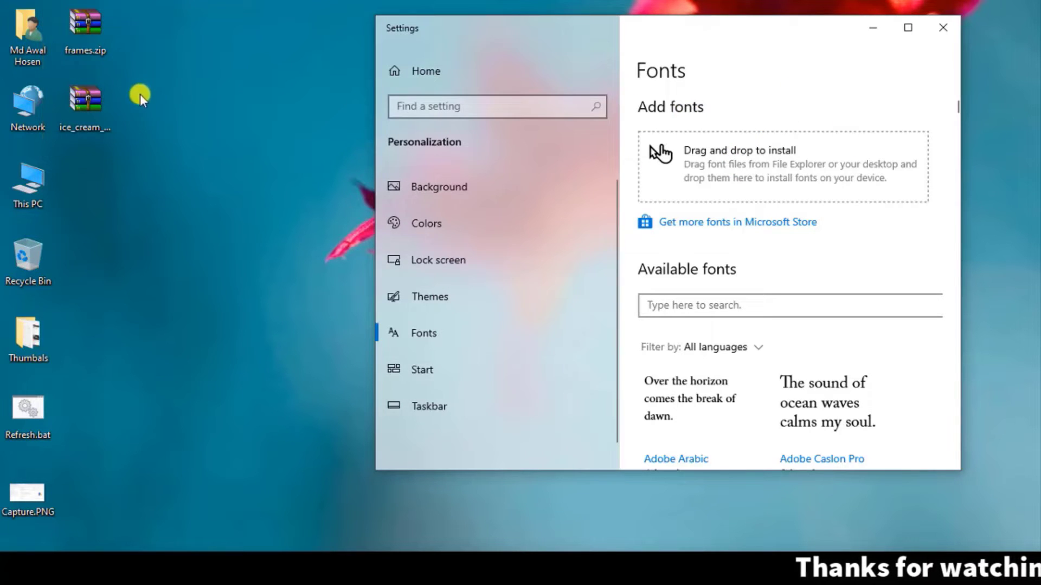
Step: Extract the frames.zip archive directly onto the desktop
click(93, 37)
ctrl+click(91, 100)
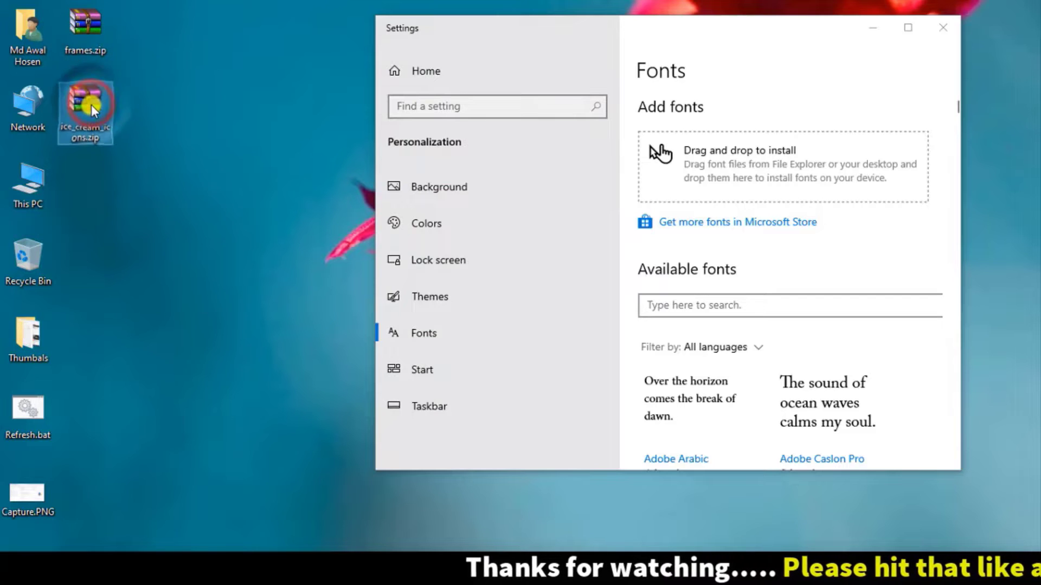
click(82, 31)
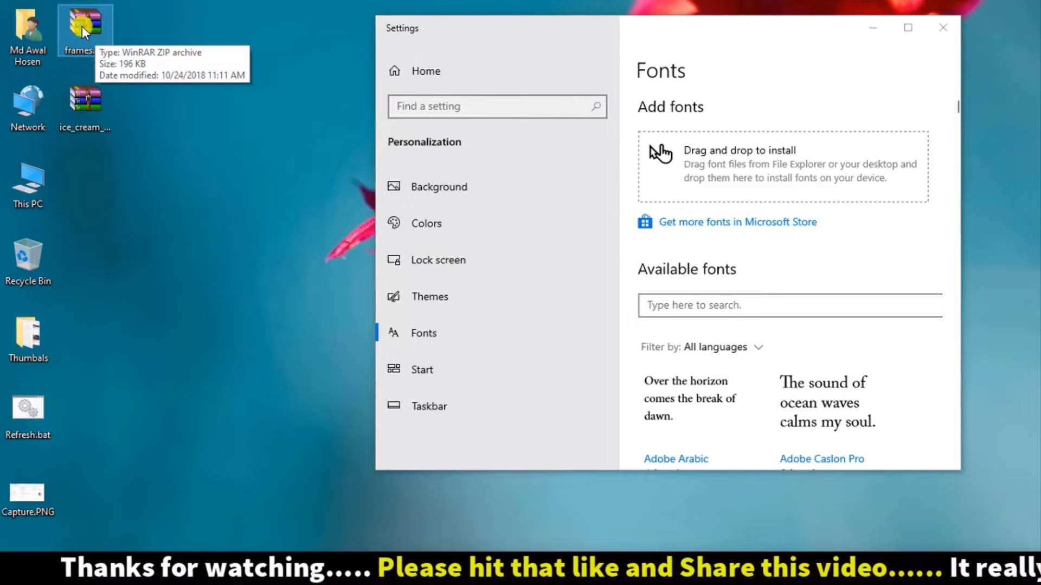
right_click(86, 26)
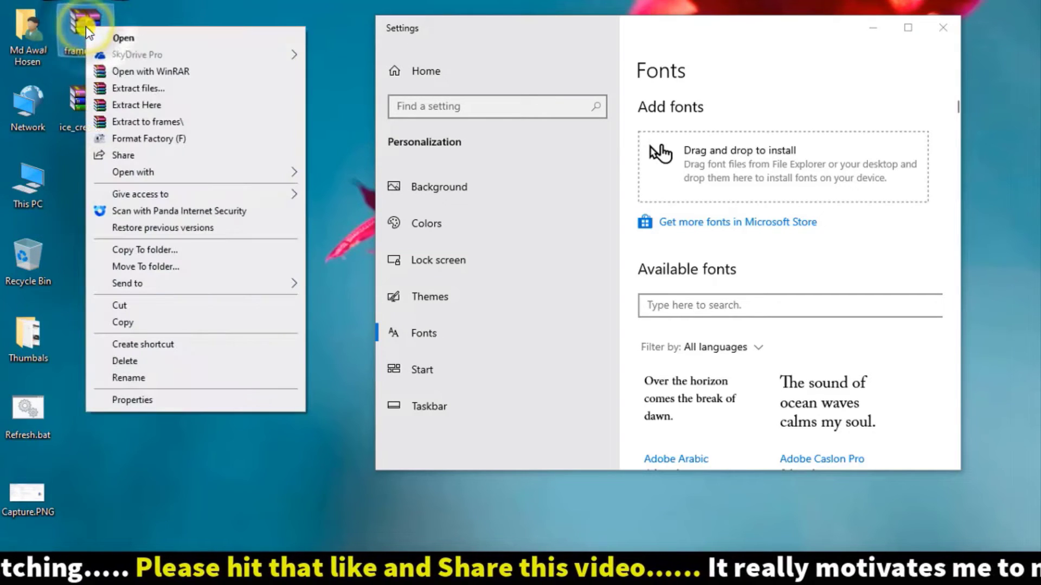
click(178, 104)
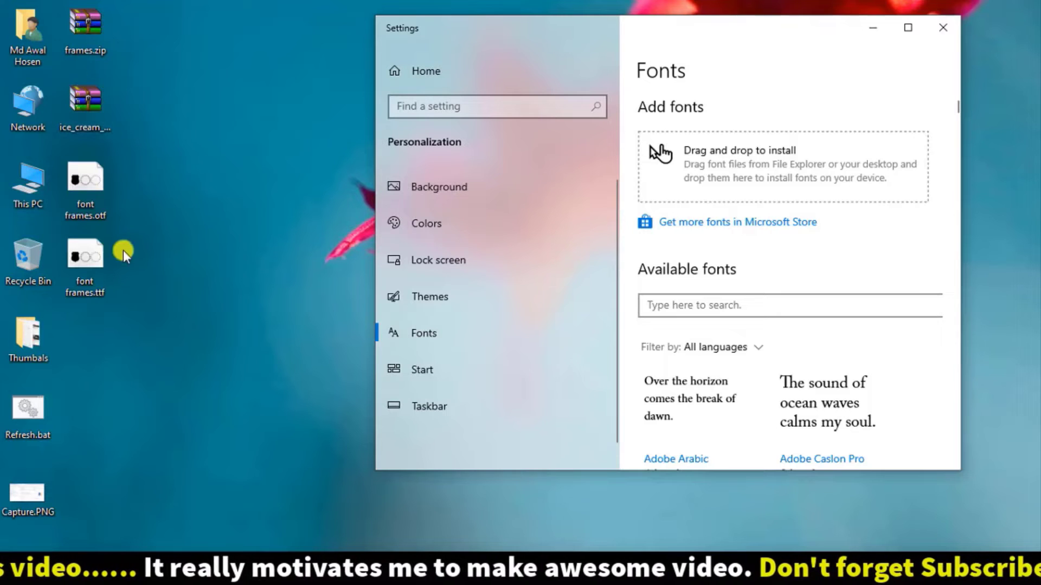
Step: Install font frames.otf from the desktop through the Add fonts area and maximize the Settings window
drag(84, 177, 670, 193)
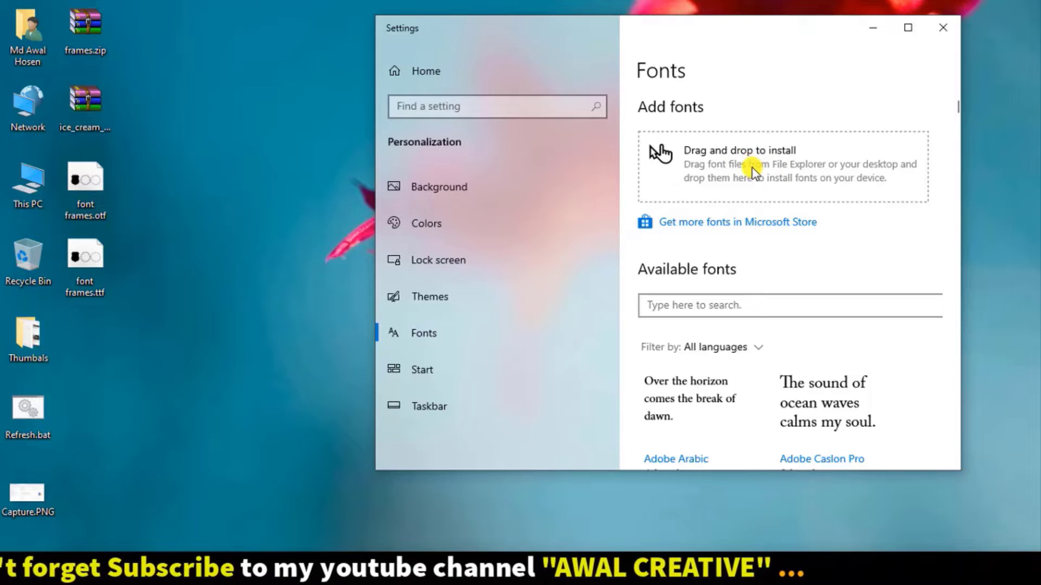
drag(87, 179, 803, 185)
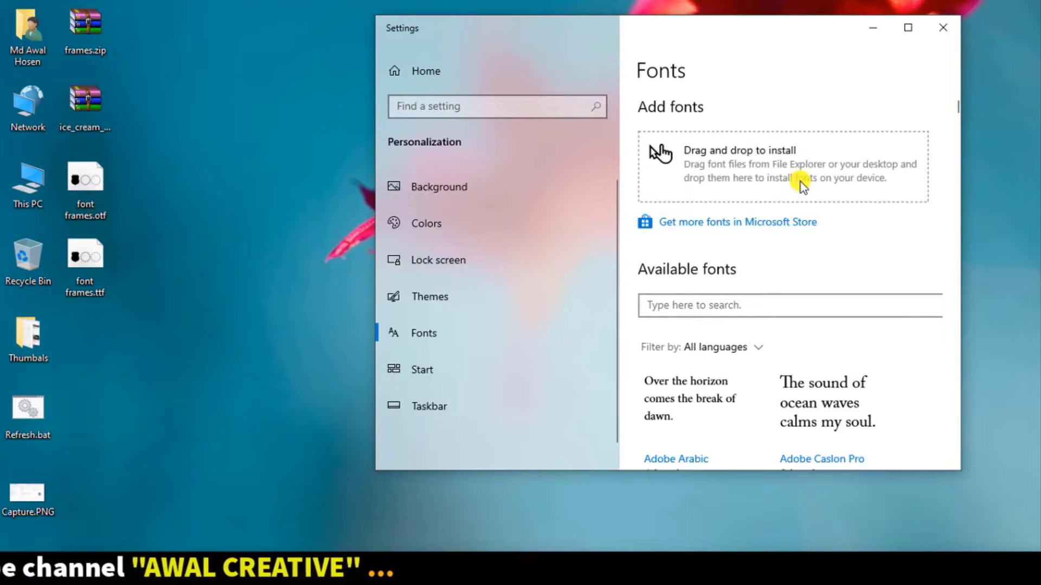
click(908, 28)
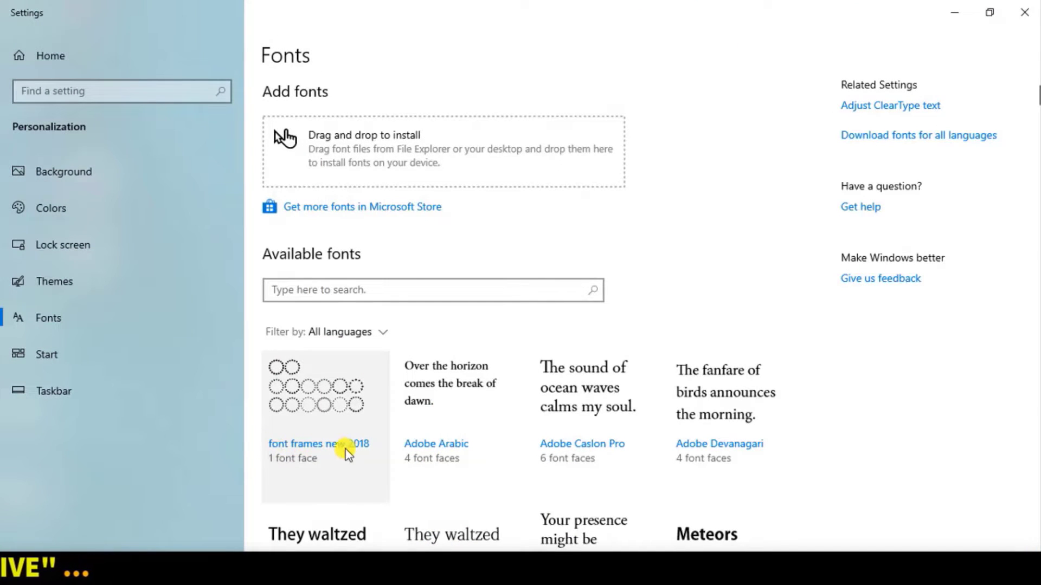
key(ctrl+alt+d)
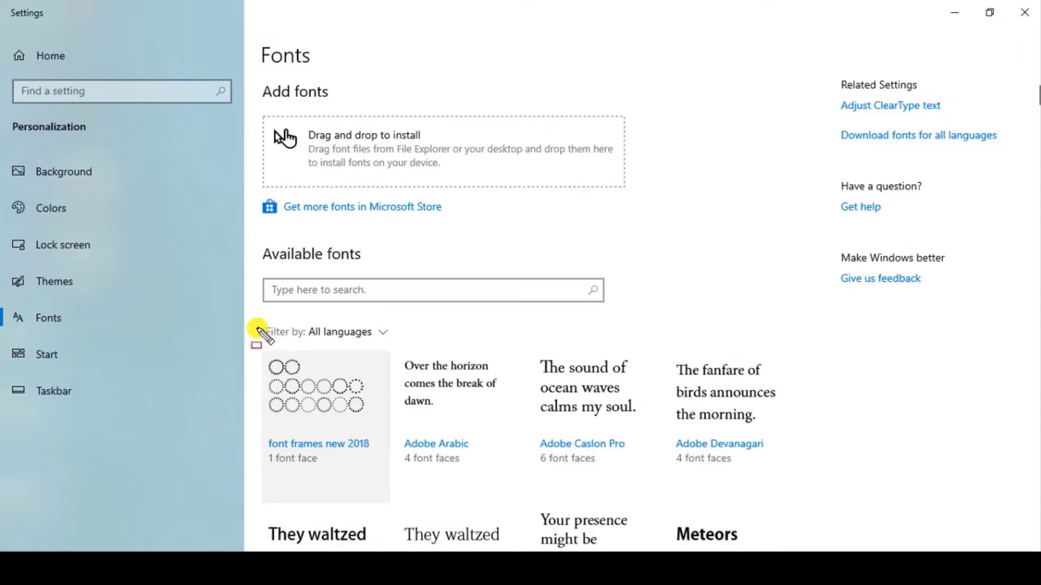
mouse_move(254, 319)
mouse_down()
mouse_move(288, 352)
mouse_move(373, 495)
mouse_move(391, 499)
mouse_up()
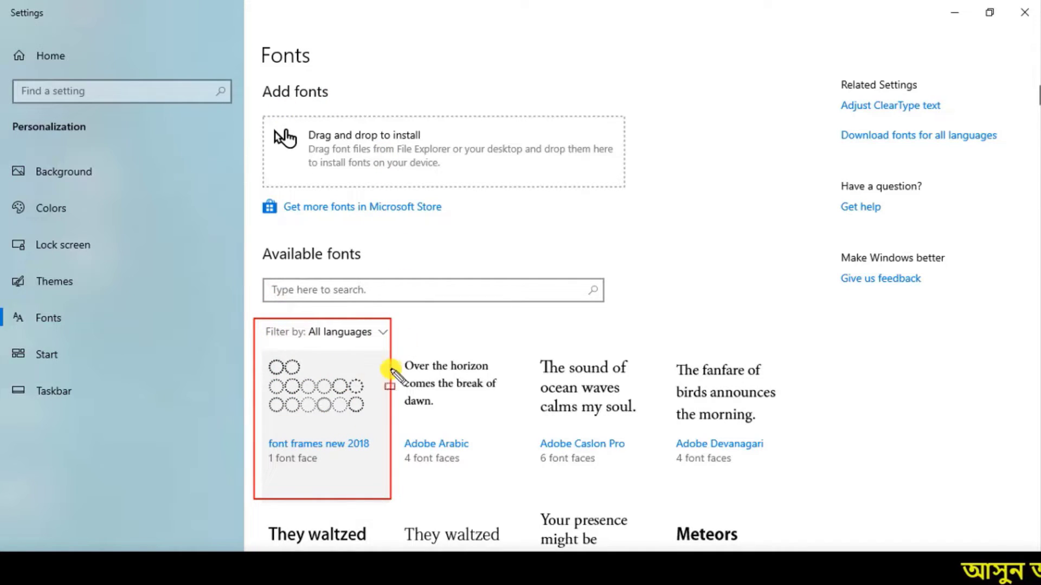
key(Escape)
Step: Extract ice_cream_icons.zip onto the desktop and install the extracted Ice Cream Icons.otf through the Add fonts area
click(989, 12)
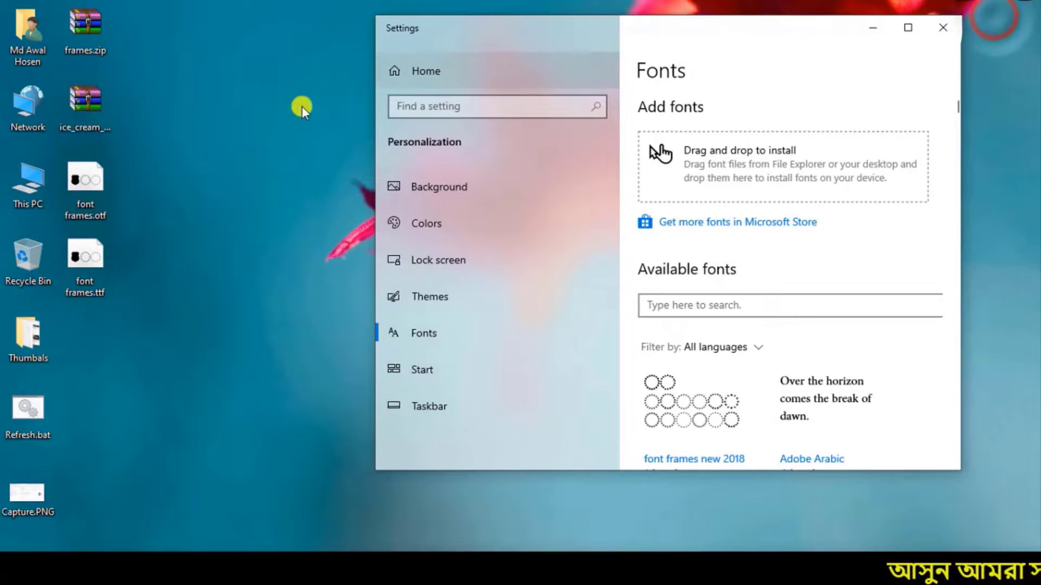
right_click(87, 100)
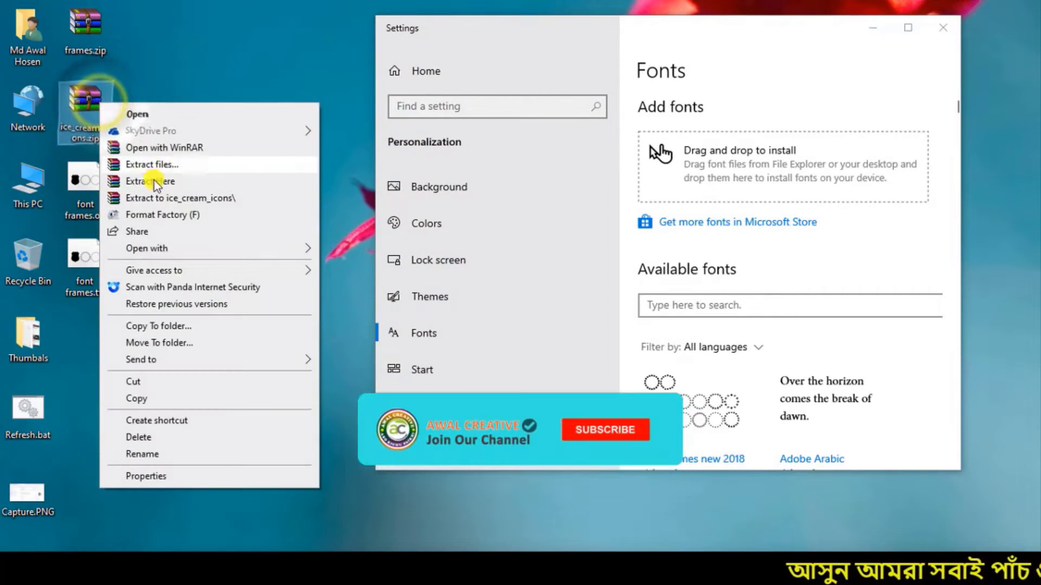
click(152, 182)
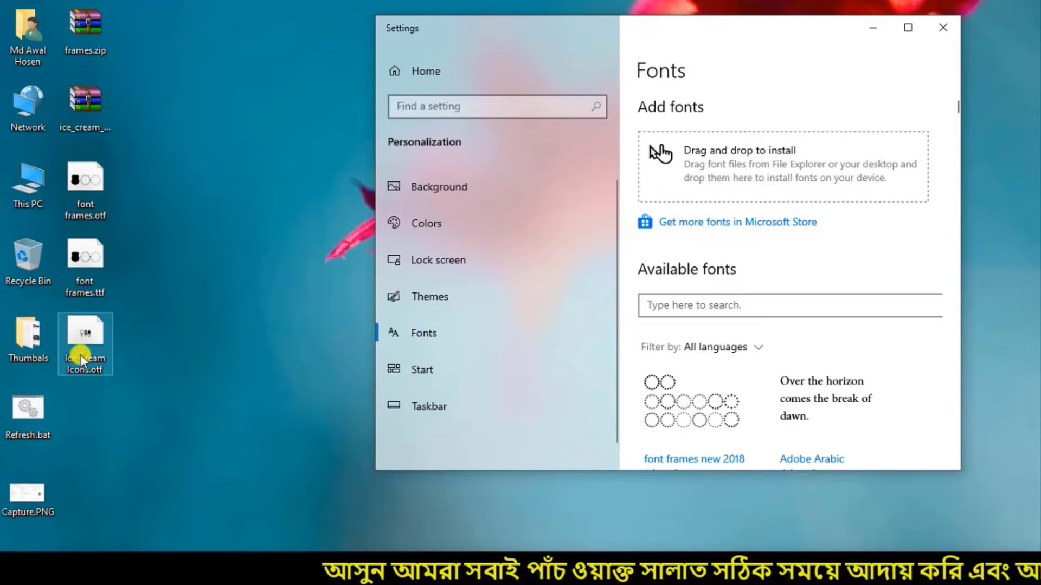
drag(84, 339, 747, 175)
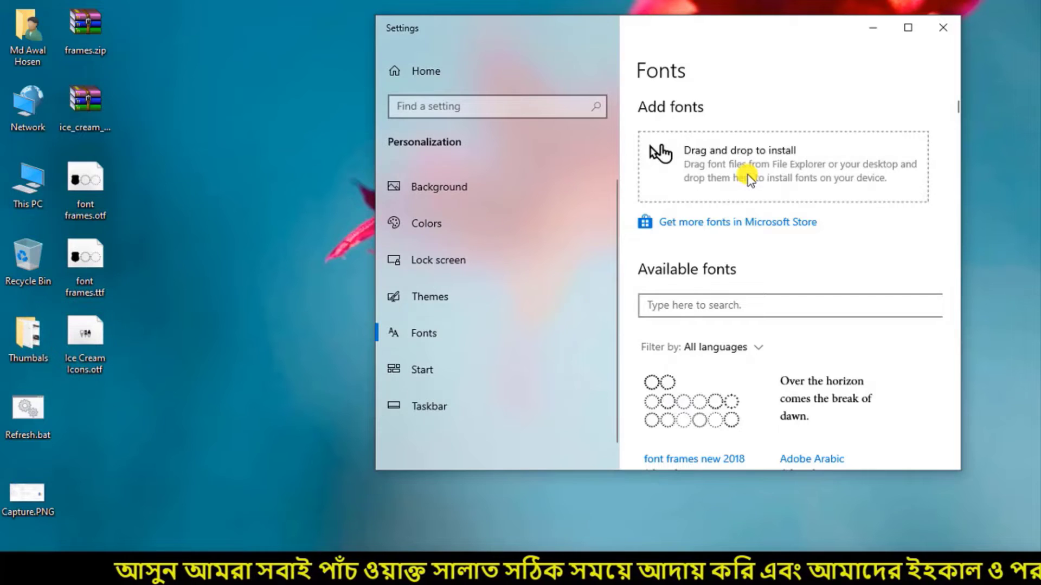
click(908, 28)
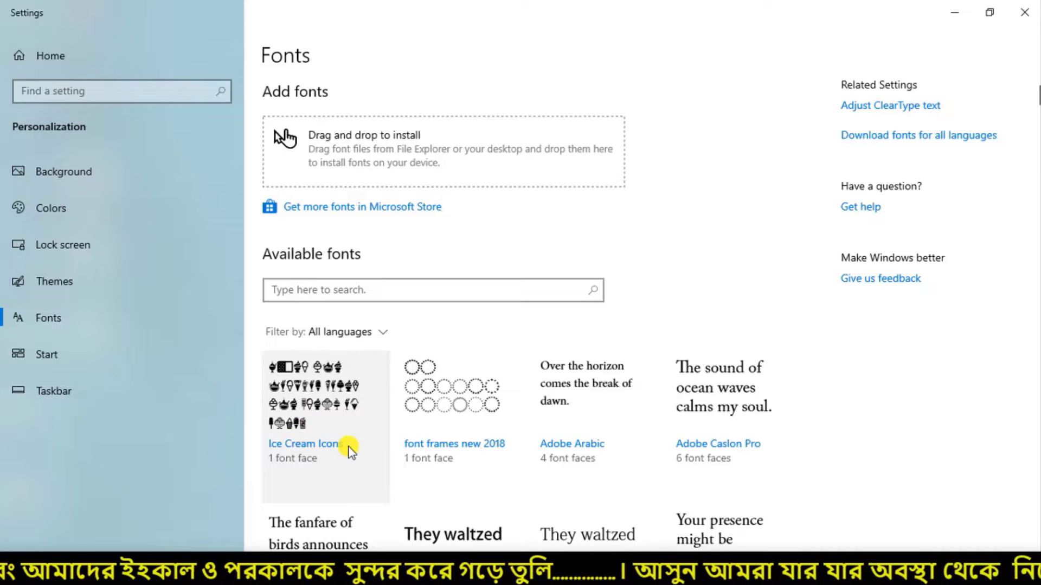
mouse_move(259, 345)
mouse_down()
mouse_move(372, 481)
mouse_move(522, 483)
mouse_up()
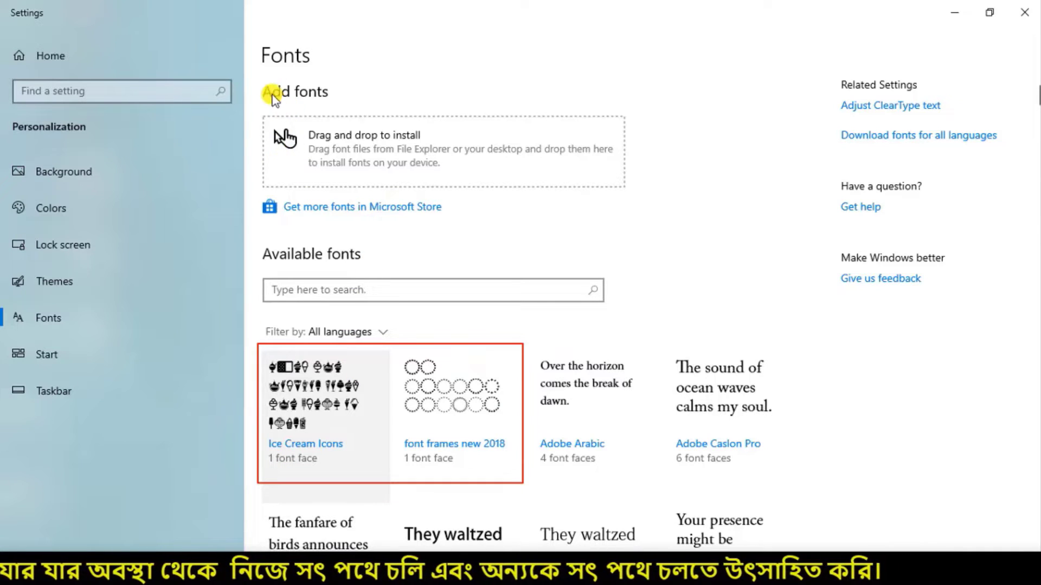
mouse_move(247, 80)
mouse_down()
mouse_move(530, 216)
mouse_move(633, 191)
mouse_up()
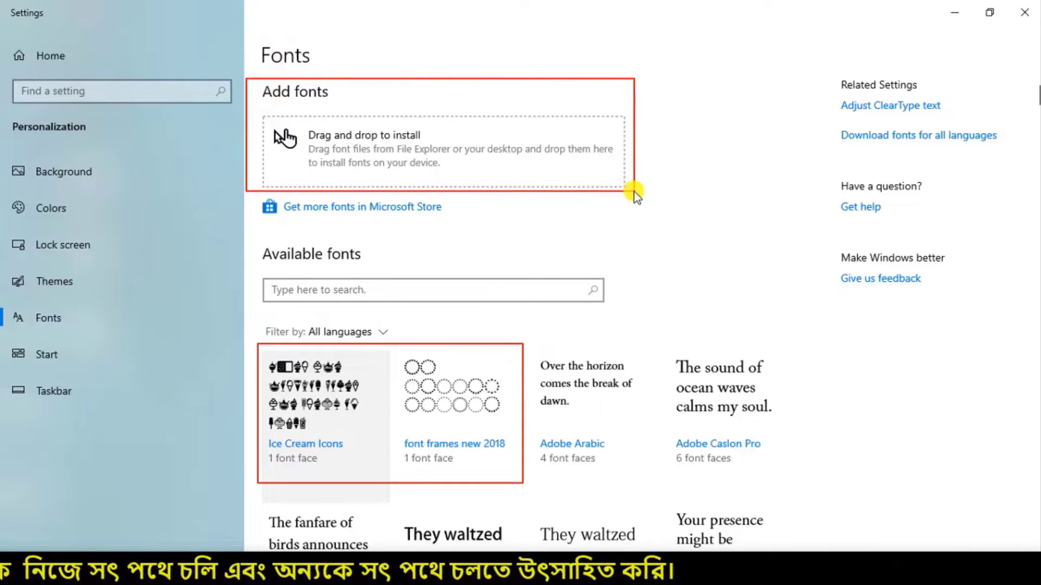
right_click(622, 196)
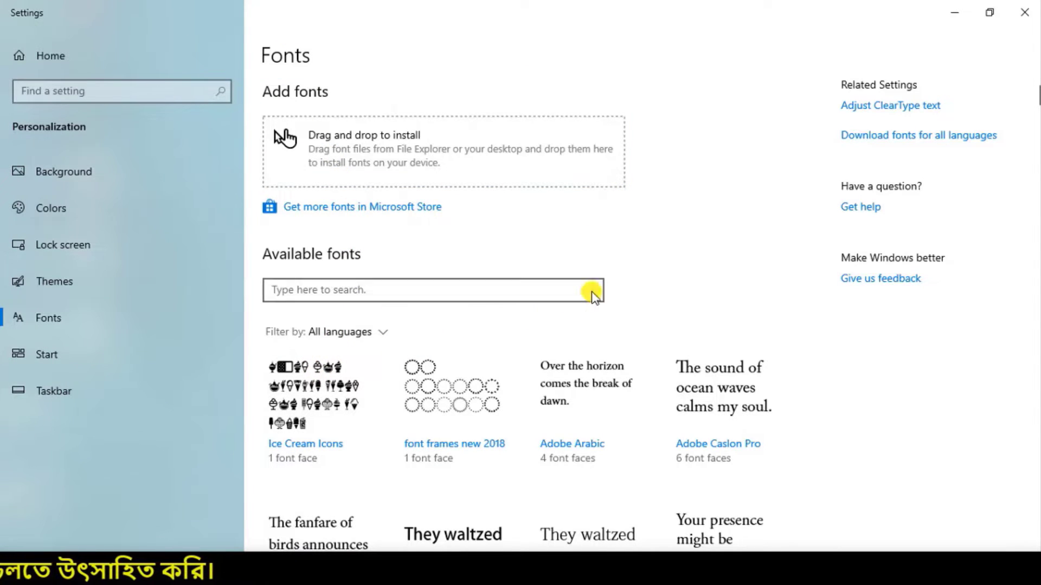
Step: Open the details page of the newly installed Ice Cream Icons font to examine its preview size setting
scroll(601, 290, down, 3)
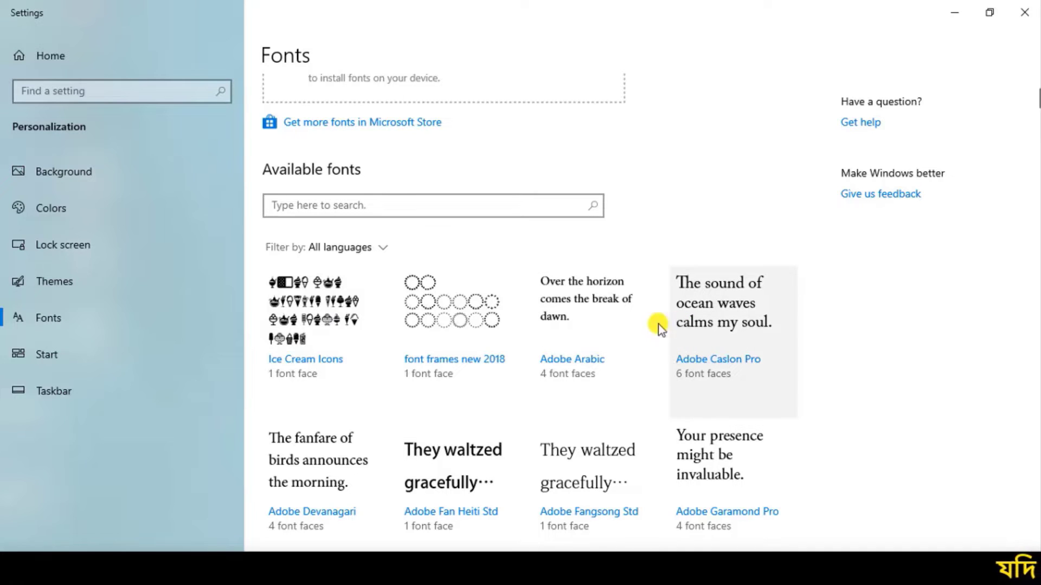
click(320, 317)
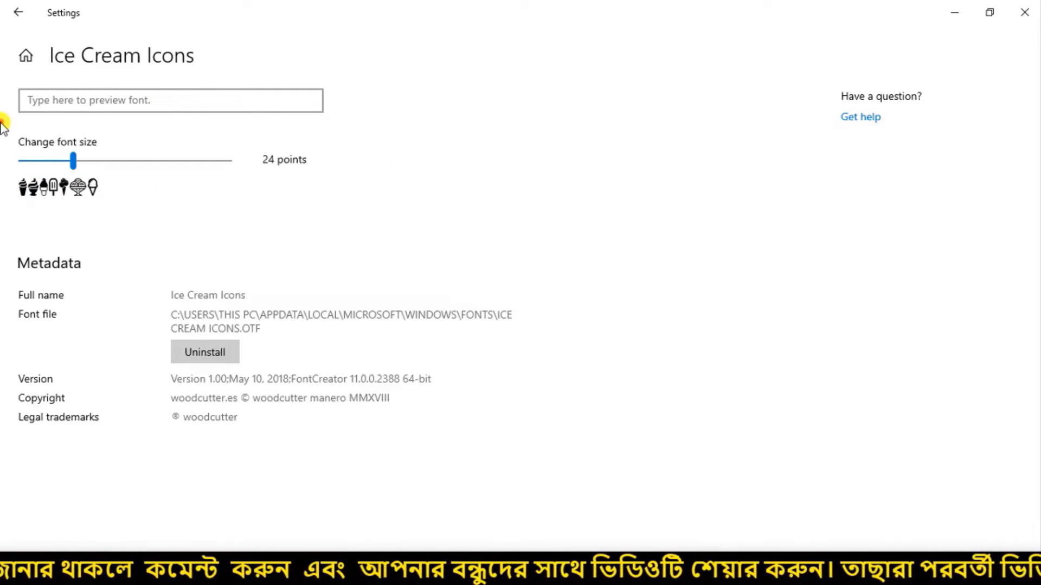
drag(2, 122, 377, 210)
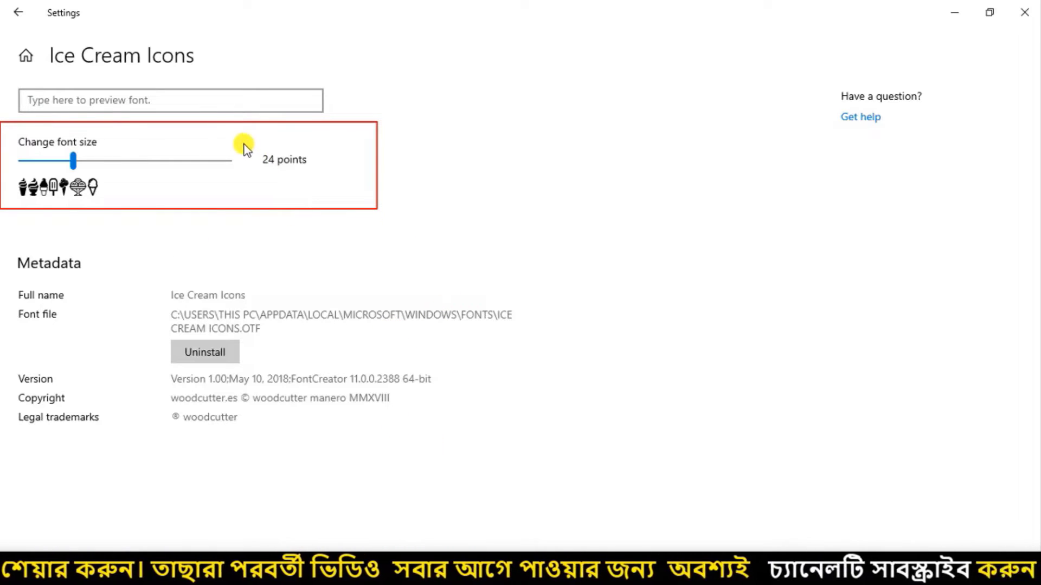
drag(243, 143, 340, 182)
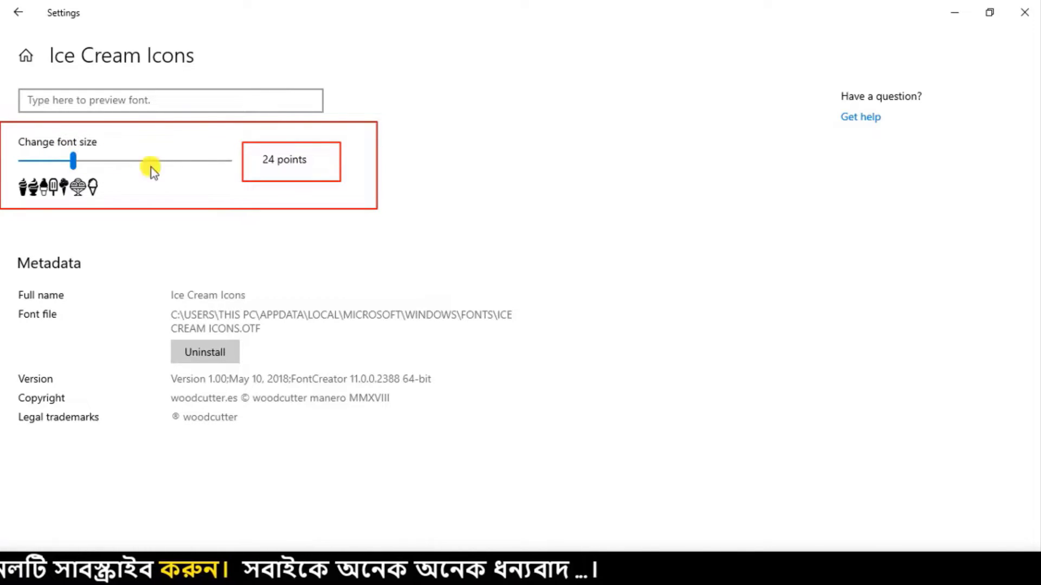
Step: Try the Ice Cream Icons preview at 27 points and return its size to 24 points
mouse_move(73, 161)
mouse_down()
mouse_move(173, 172)
mouse_move(84, 173)
mouse_up()
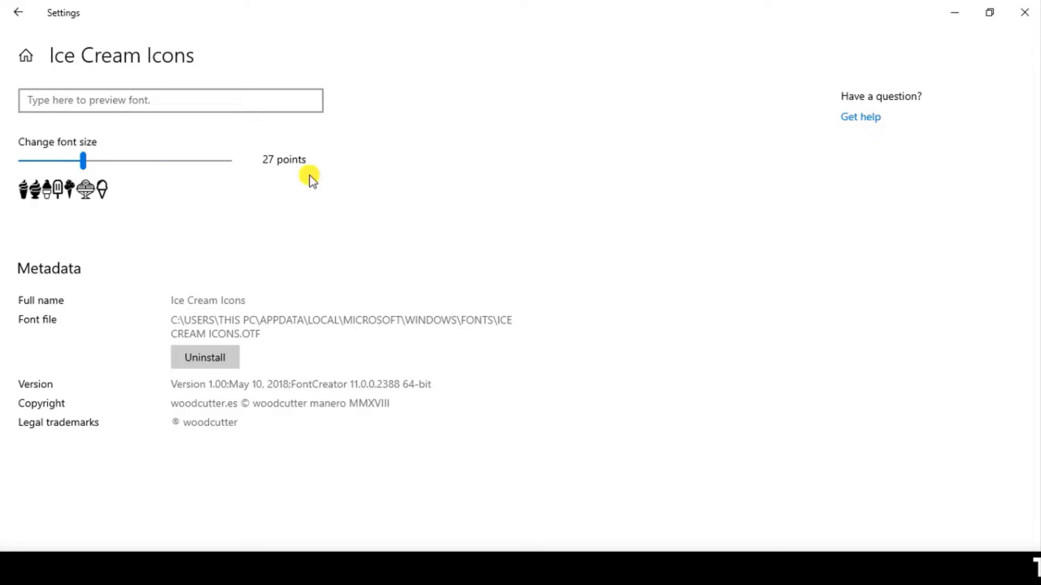
drag(85, 164, 75, 164)
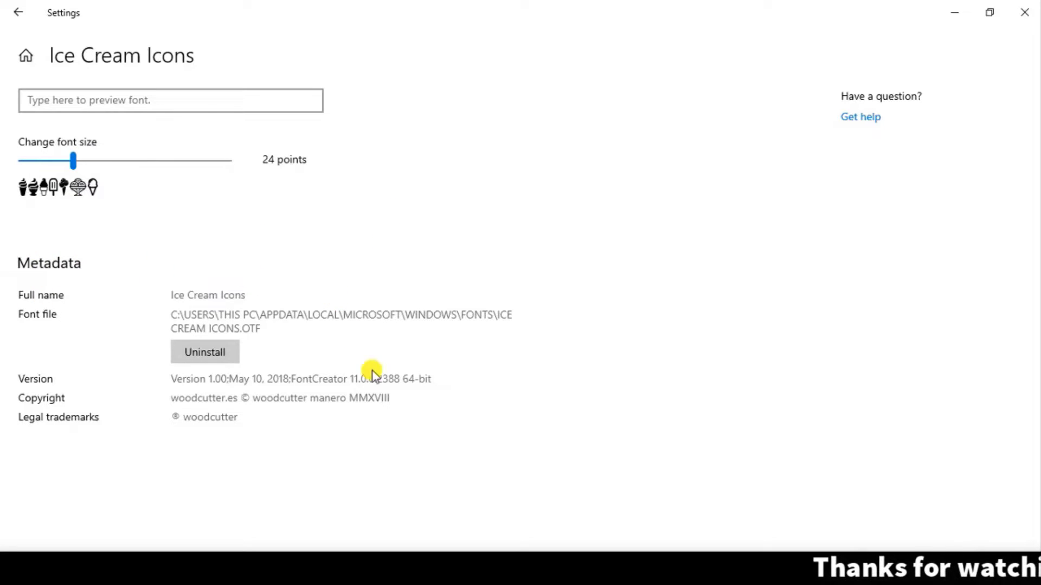
Step: Examine the Ice Cream Icons metadata, including its full name, font file location and uninstall option
drag(3, 251, 577, 467)
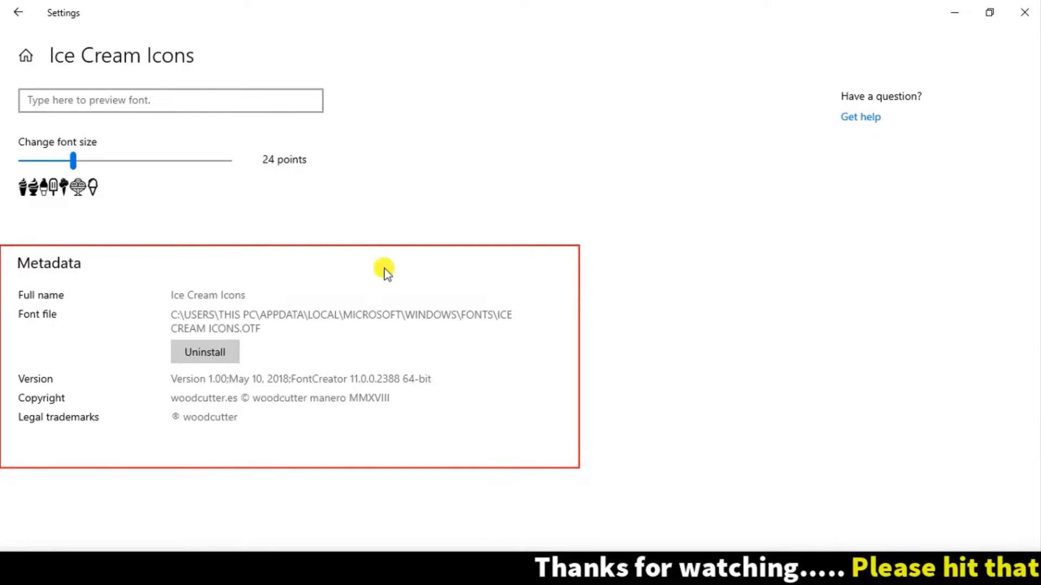
drag(5, 282, 263, 304)
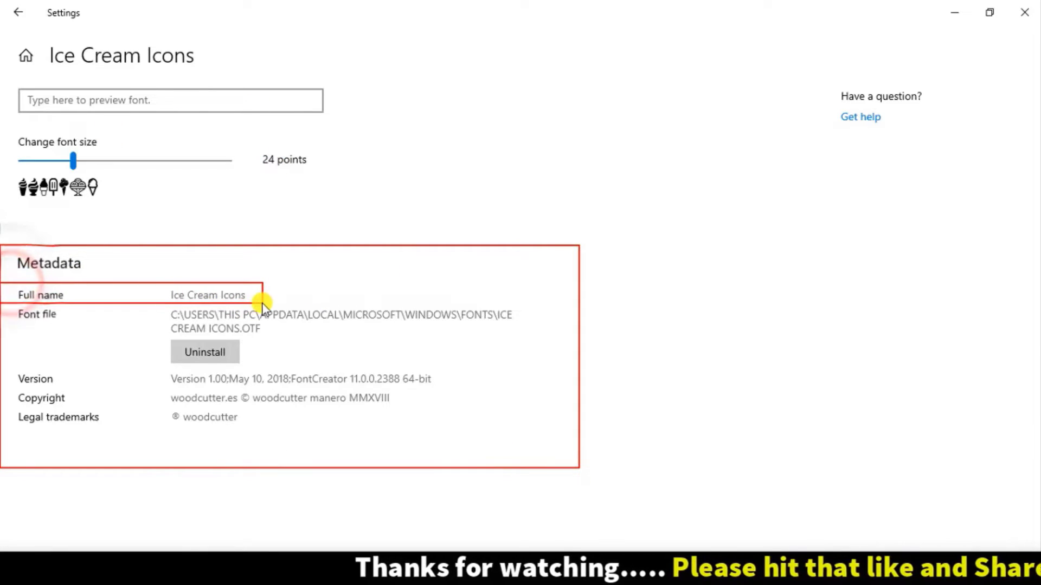
mouse_move(8, 307)
mouse_down()
mouse_move(560, 349)
mouse_move(568, 339)
mouse_up()
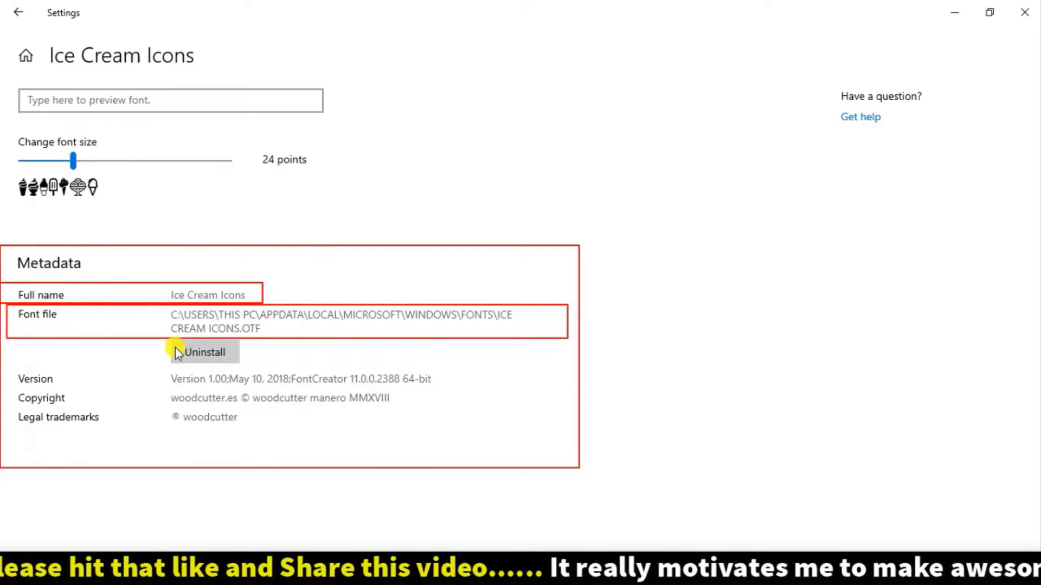
drag(170, 339, 241, 364)
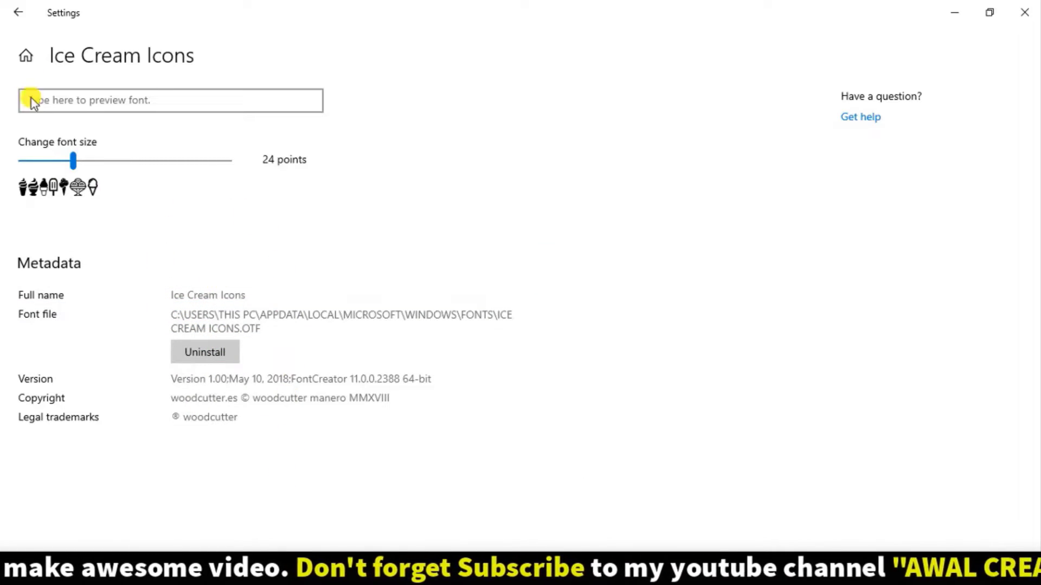
Step: Return to the available fonts and open the Adobe Arabic details page to examine its font faces and metadata
click(13, 14)
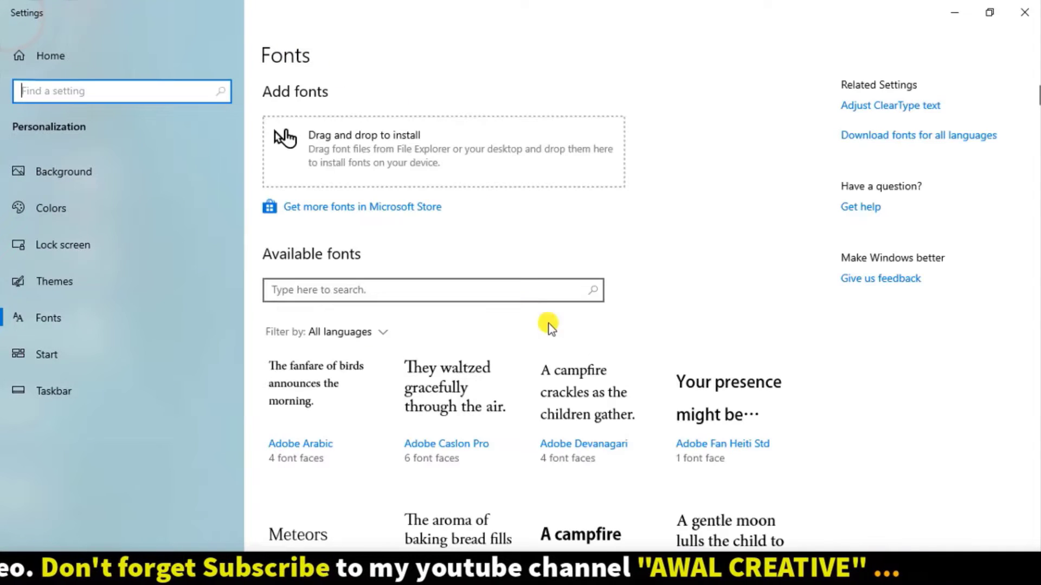
scroll(741, 394, down, 3)
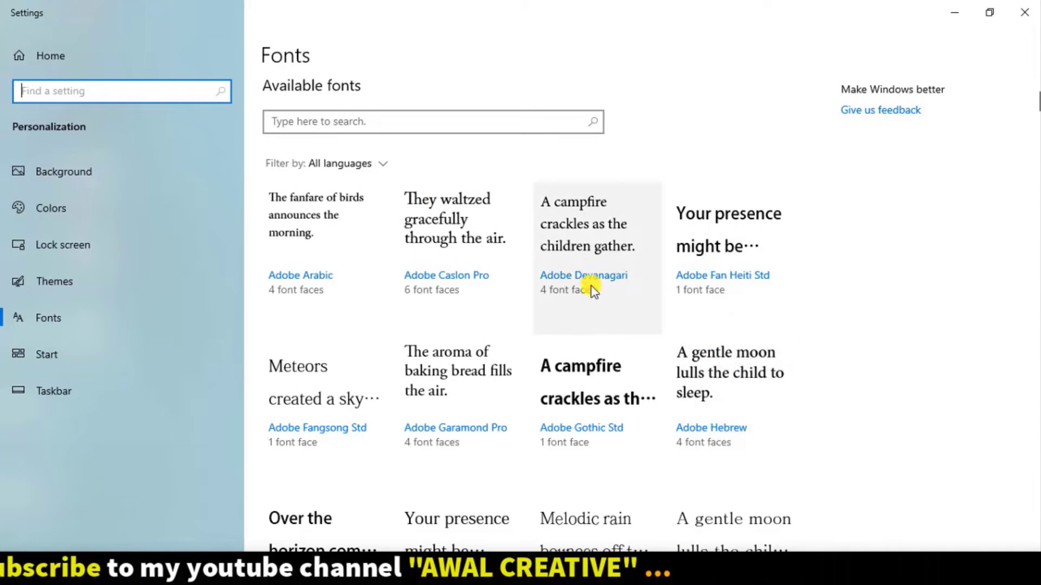
scroll(592, 287, up, 3)
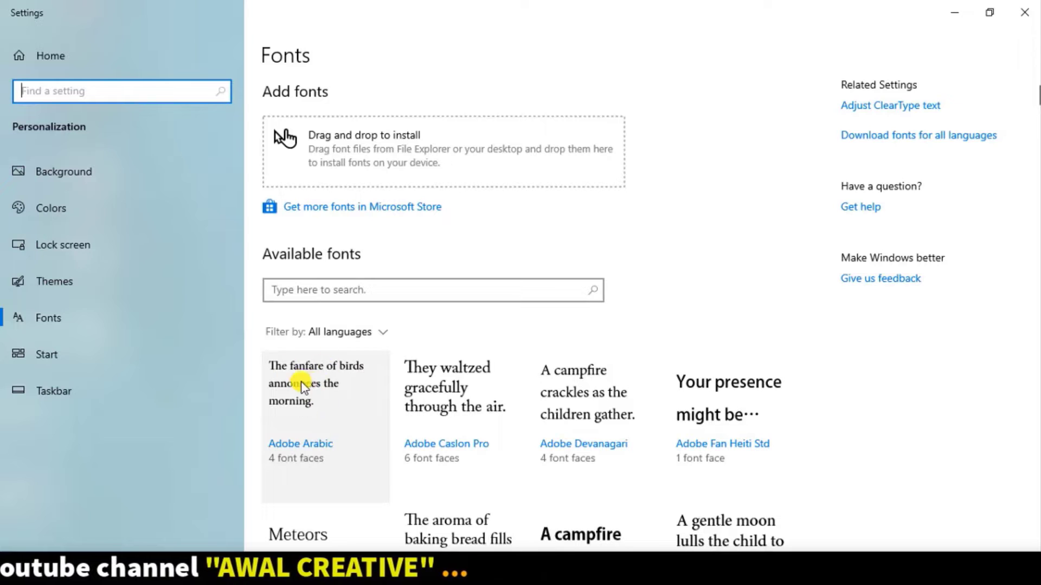
click(332, 373)
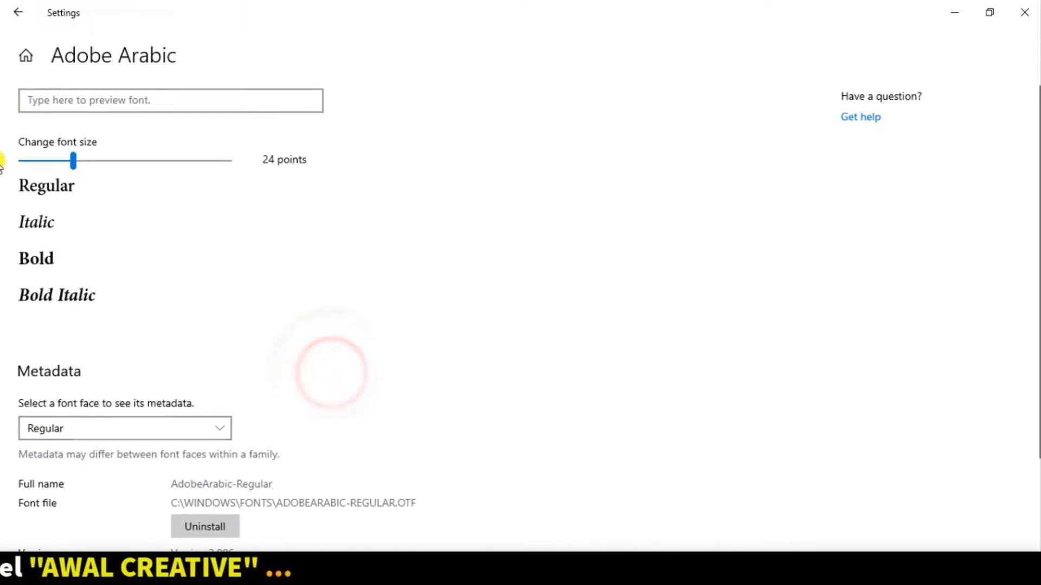
scroll(424, 176, down, 1)
scroll(424, 176, down, 2)
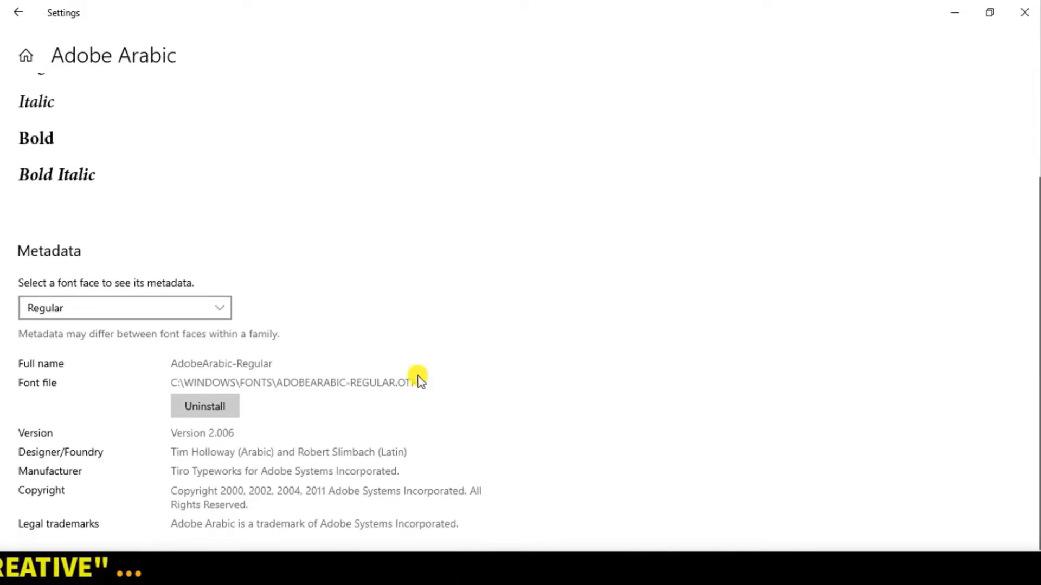
scroll(367, 237, up, 3)
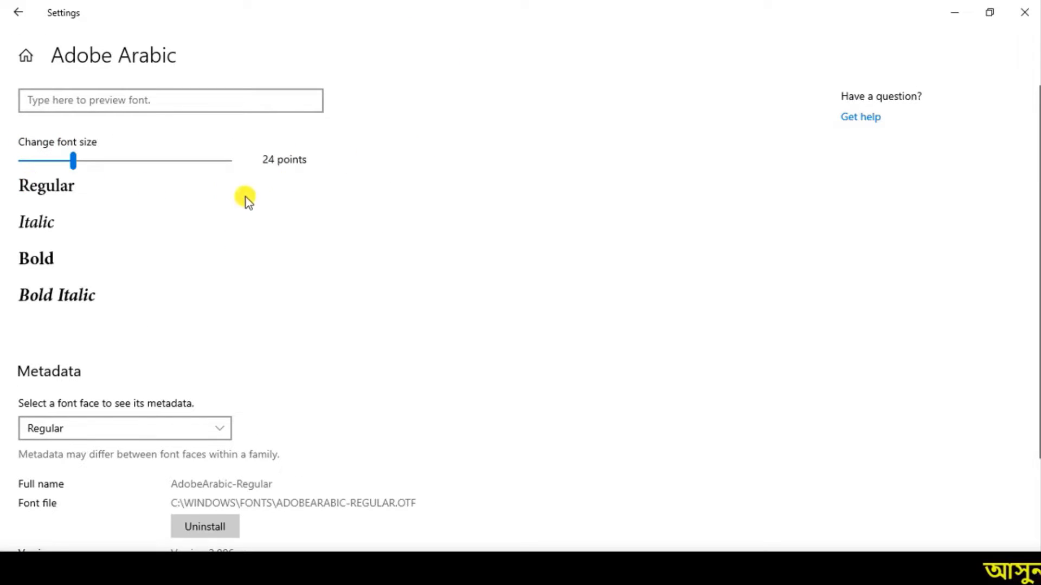
scroll(104, 165, down, 3)
scroll(70, 163, up, 3)
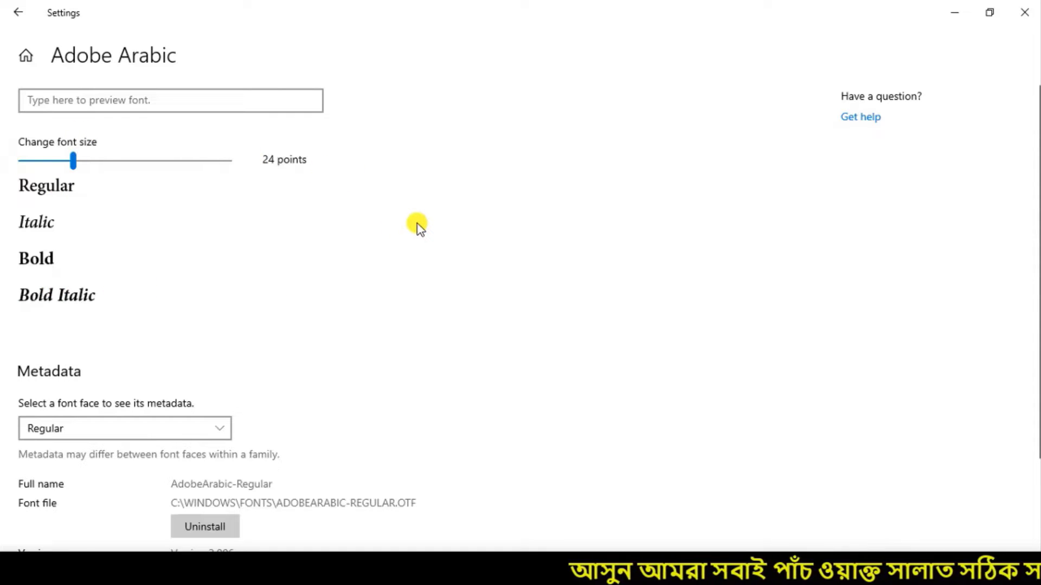
Step: Choose the Bold face of Adobe Arabic as the font face whose metadata is shown
scroll(372, 232, down, 2)
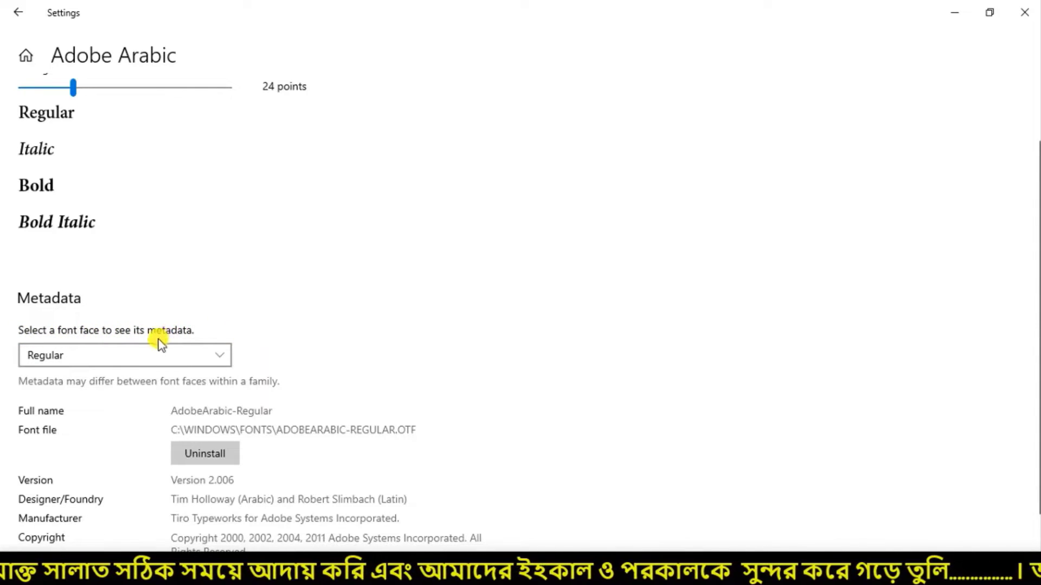
click(222, 360)
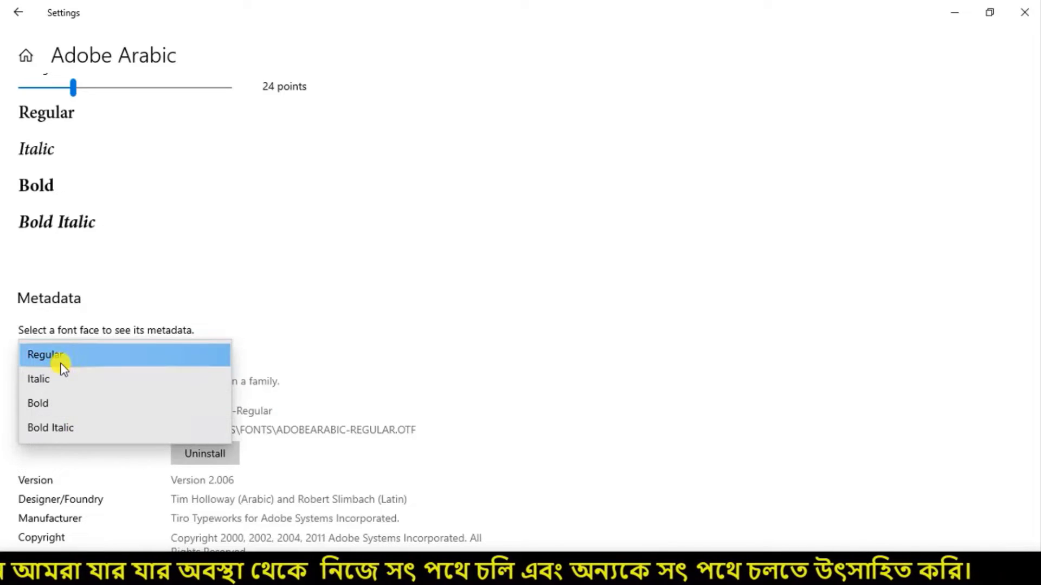
click(155, 356)
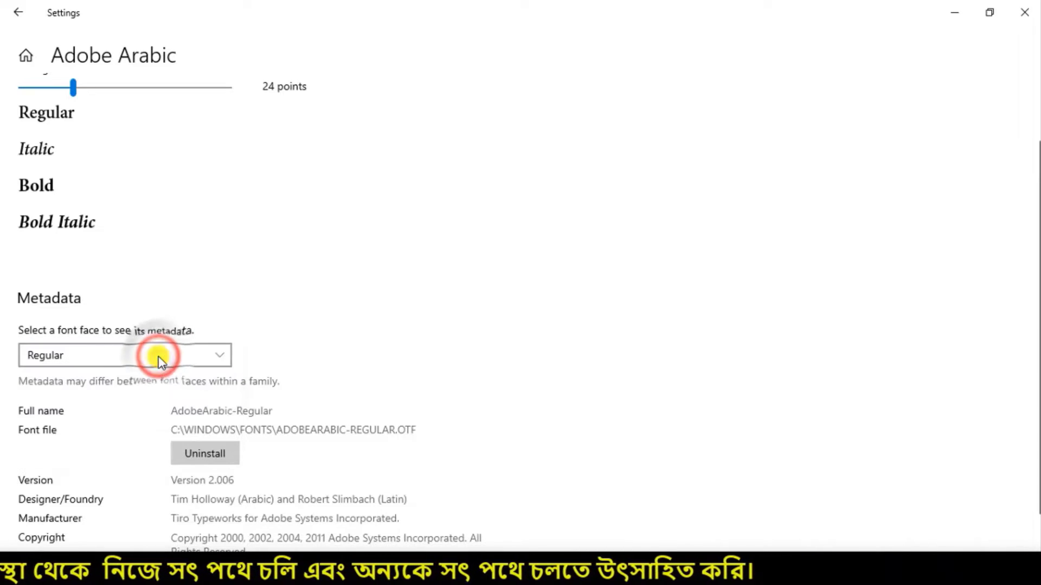
click(167, 356)
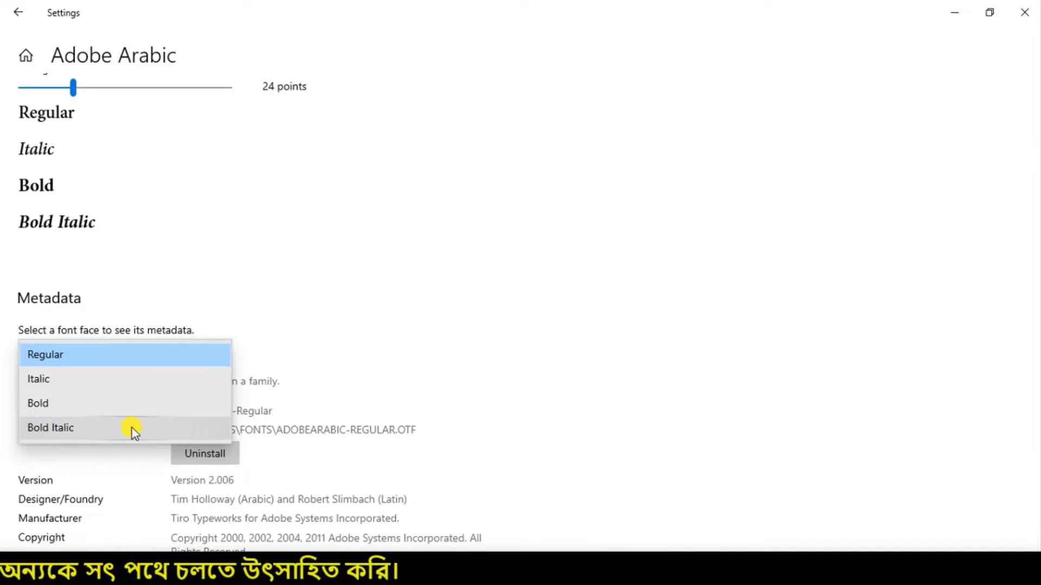
click(49, 404)
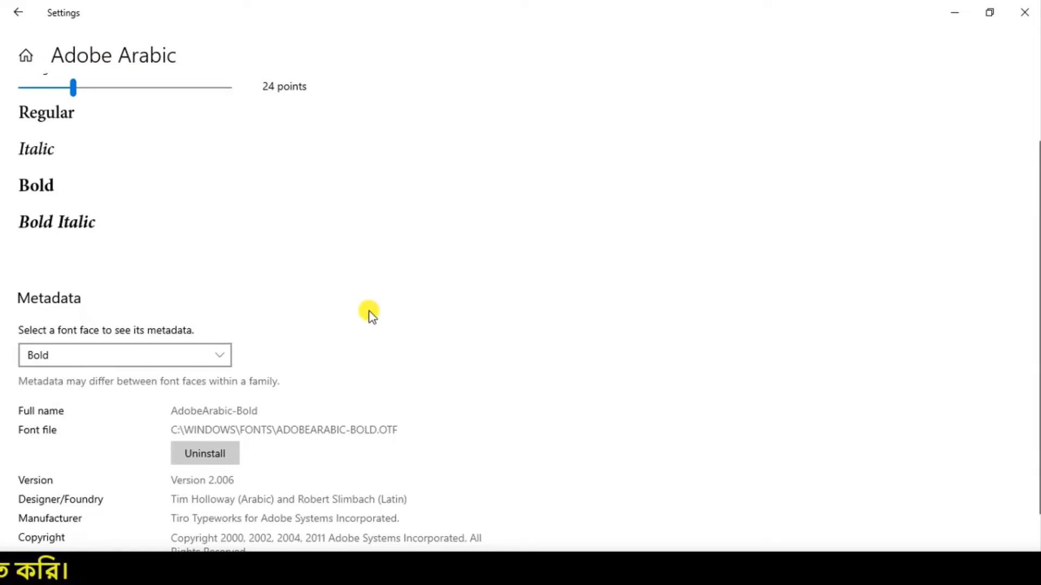
Step: Examine the Adobe Arabic Bold metadata, including full name, font file, version, designer, manufacturer, copyright and legal trademarks
scroll(370, 316, down, 2)
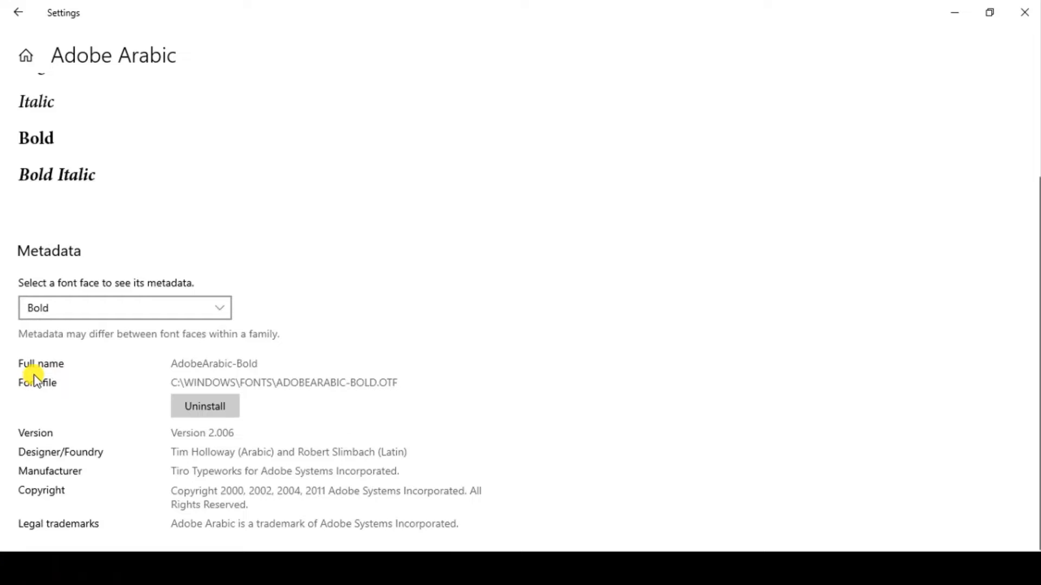
mouse_move(4, 345)
mouse_down()
mouse_move(271, 502)
mouse_move(501, 543)
mouse_up()
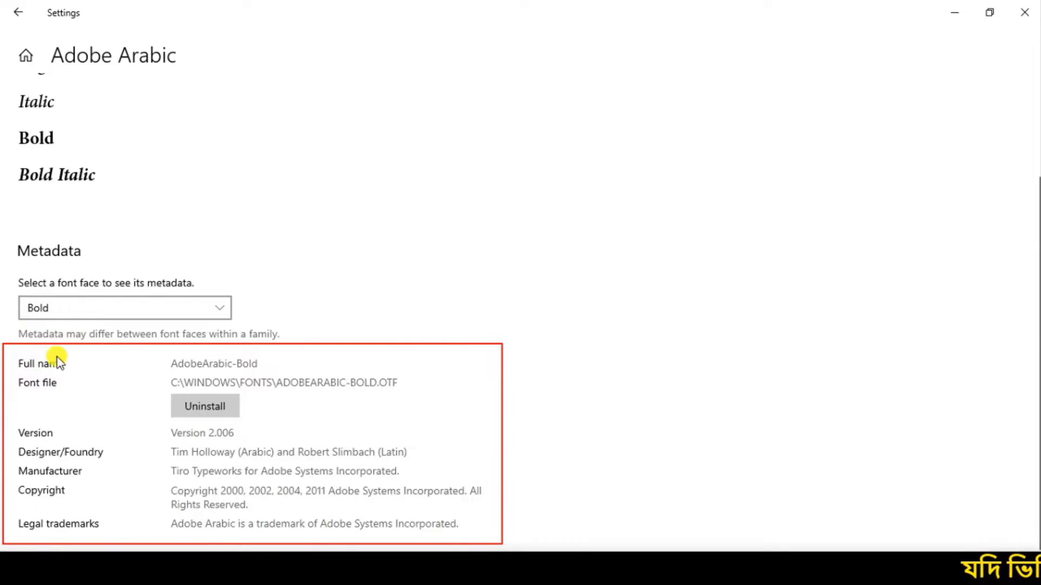
drag(240, 373, 280, 373)
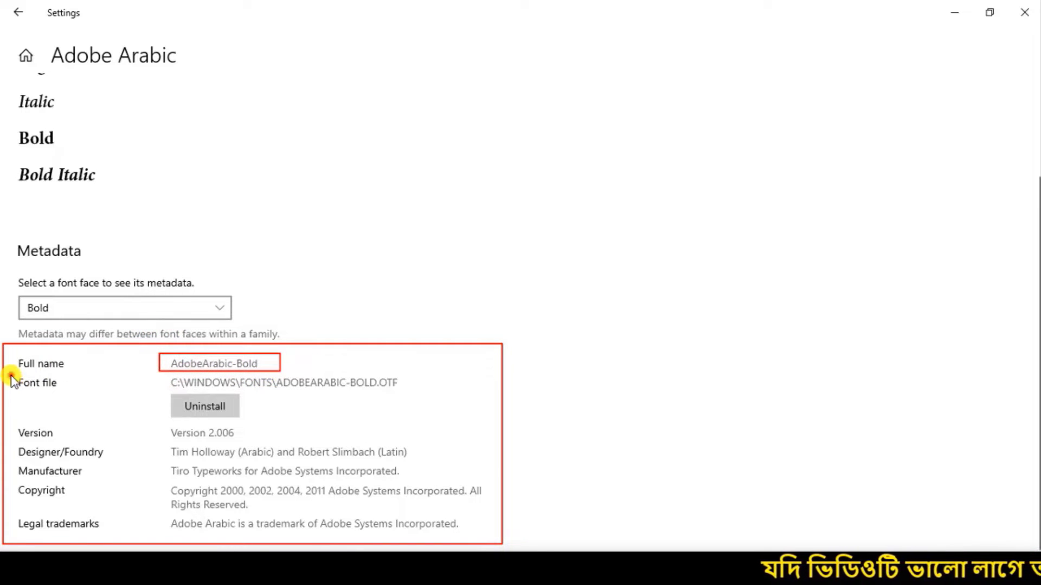
mouse_move(11, 376)
mouse_down()
mouse_move(274, 409)
mouse_move(412, 395)
mouse_up()
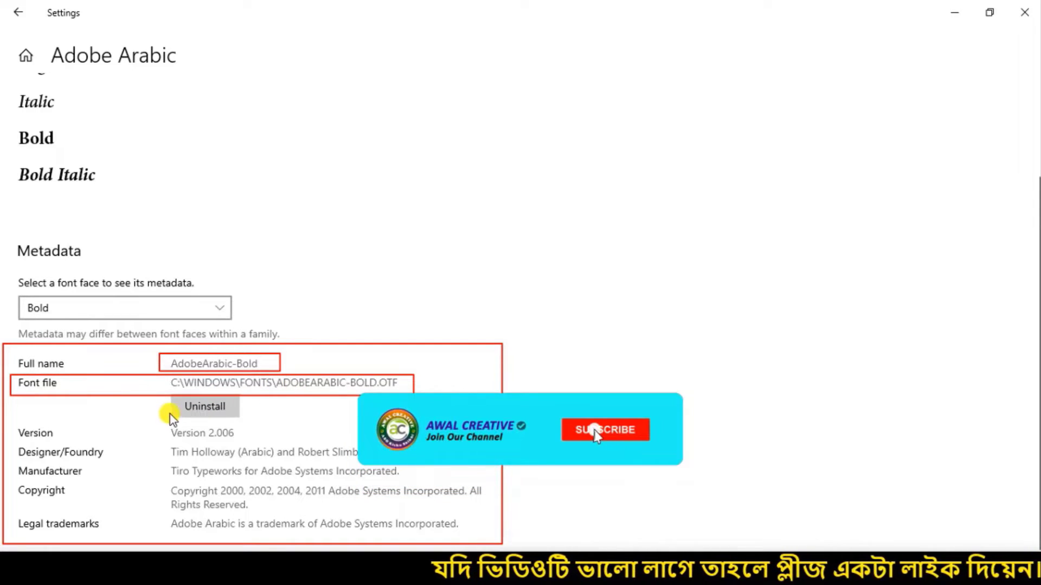
drag(169, 395, 237, 417)
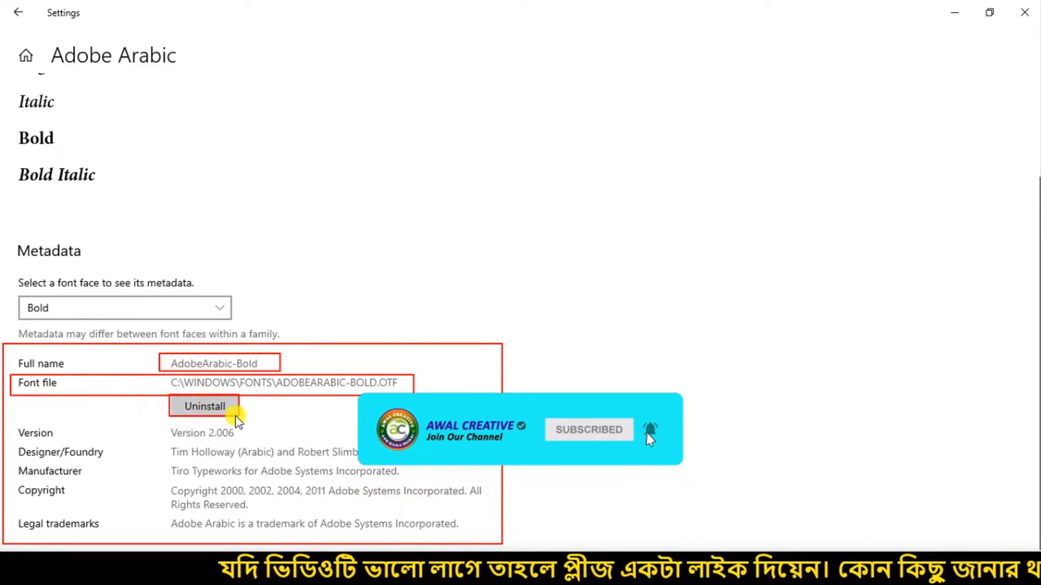
mouse_move(11, 422)
mouse_down()
mouse_move(132, 444)
mouse_move(282, 442)
mouse_up()
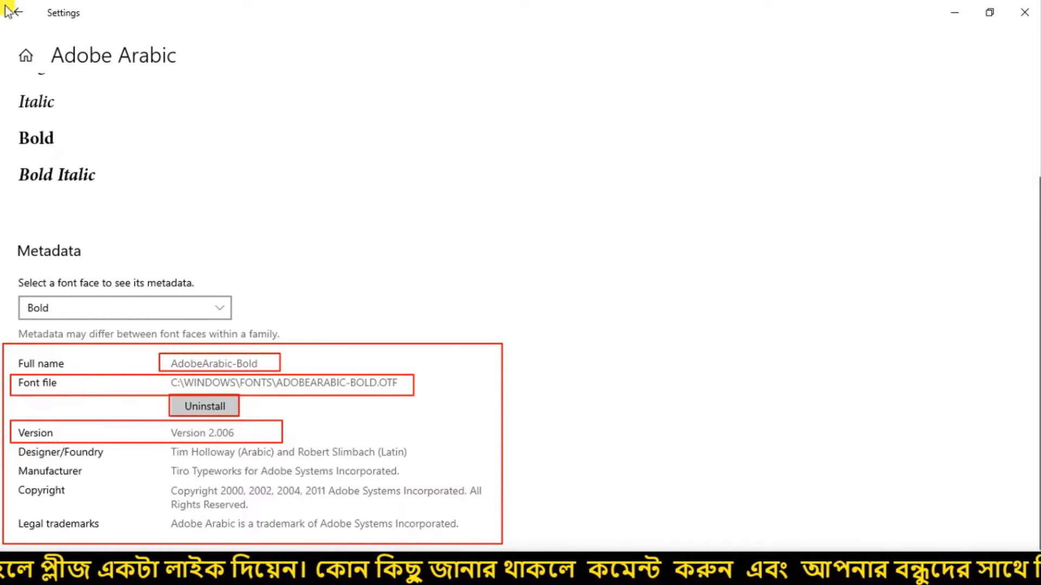
mouse_move(37, 30)
mouse_down()
mouse_move(157, 73)
mouse_move(193, 74)
mouse_up()
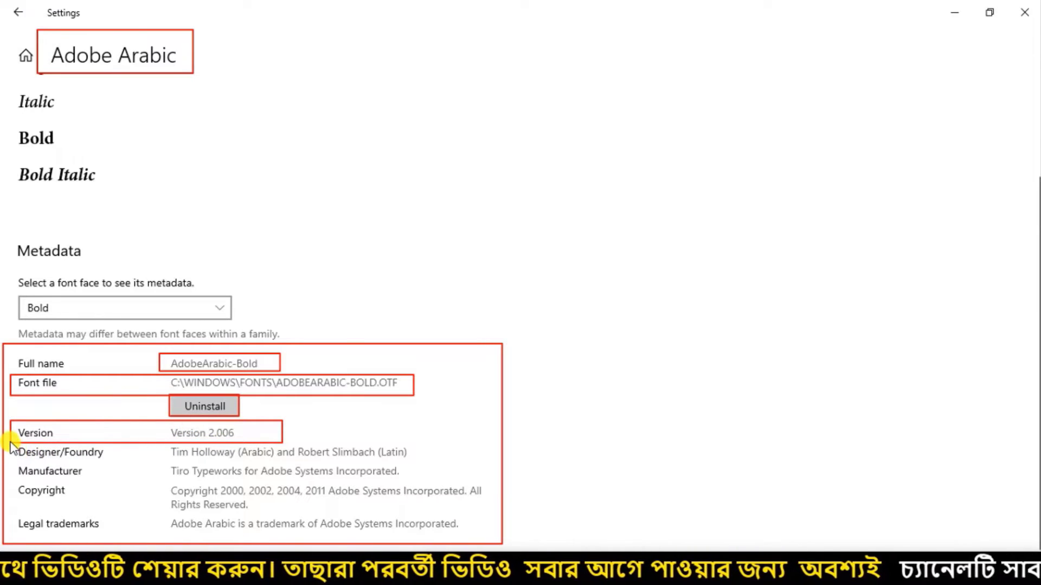
mouse_move(11, 442)
mouse_down()
mouse_move(90, 460)
mouse_move(421, 461)
mouse_up()
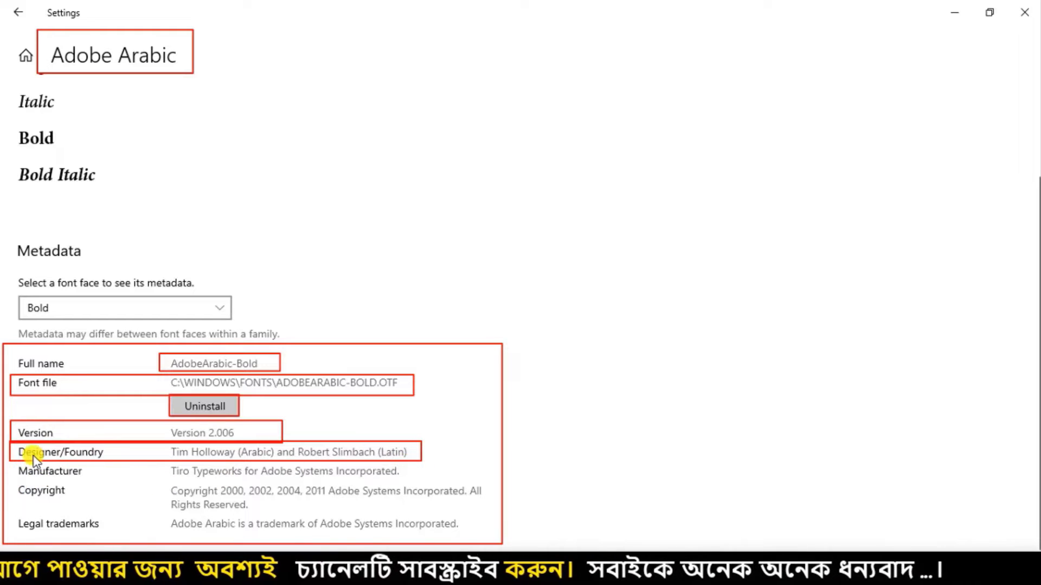
mouse_move(11, 463)
mouse_down()
mouse_move(291, 483)
mouse_move(428, 478)
mouse_up()
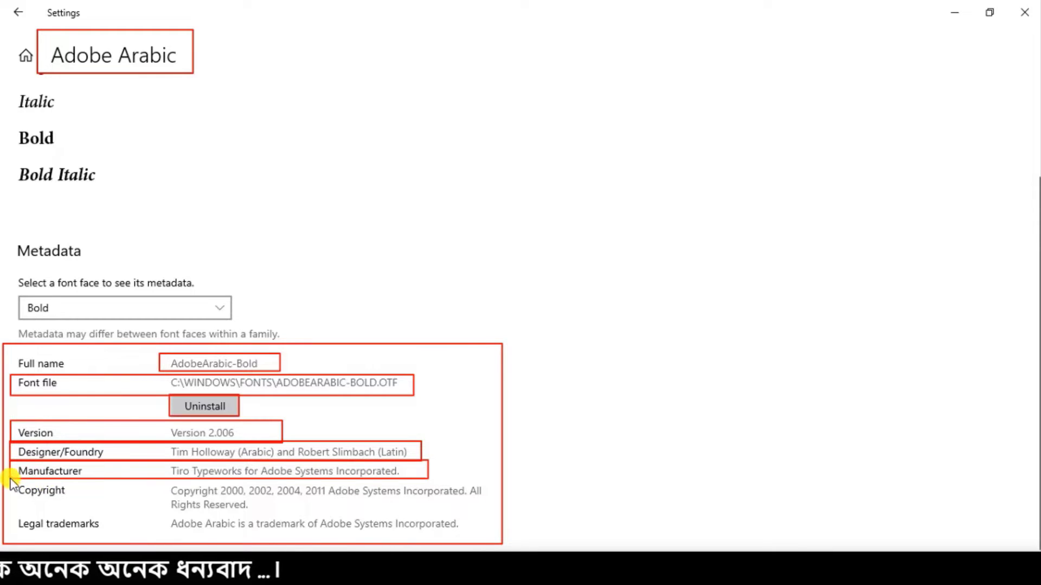
mouse_move(10, 479)
mouse_down()
mouse_move(188, 506)
mouse_move(492, 512)
mouse_up()
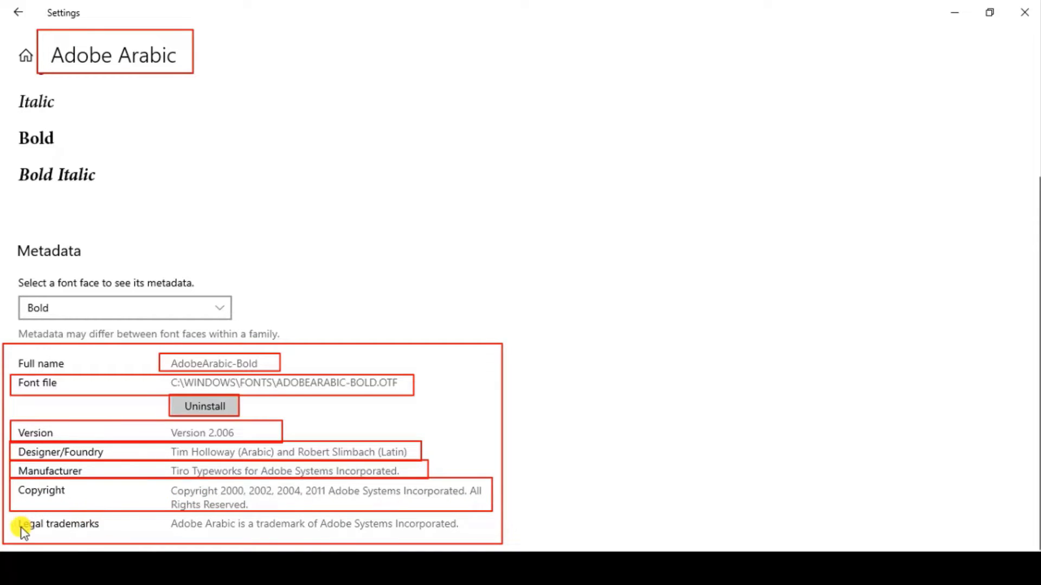
drag(34, 525, 474, 538)
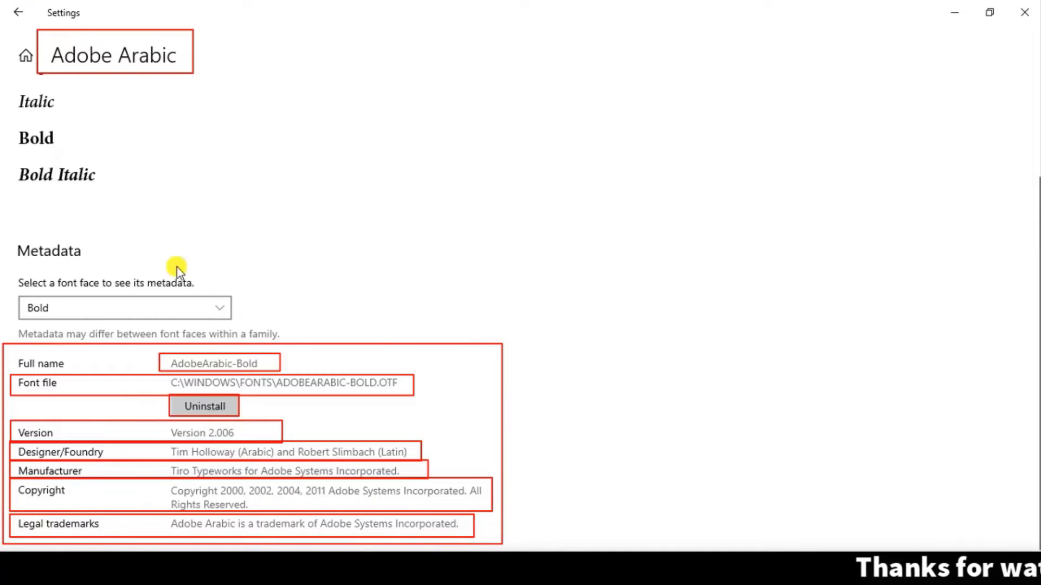
key(Escape)
scroll(301, 226, up, 3)
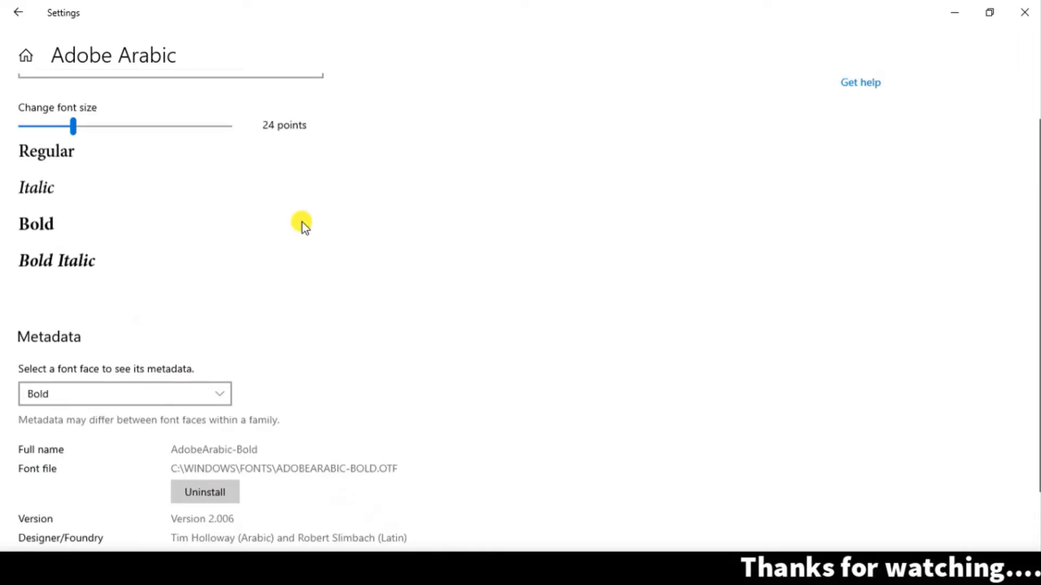
Step: Go back to the Fonts page and browse the available fonts to the end of the list and back to its start
click(20, 11)
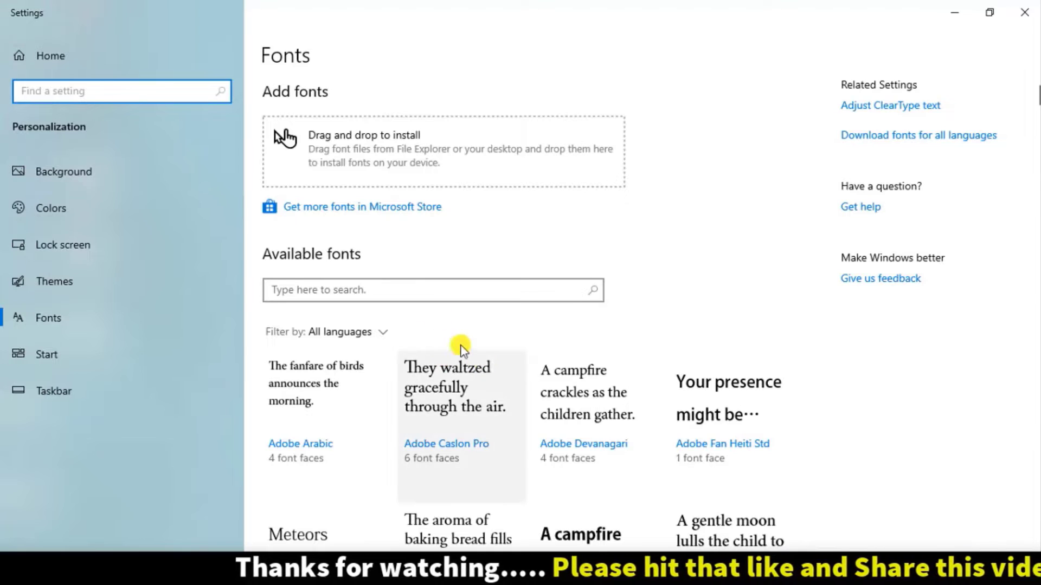
scroll(542, 331, down, 15)
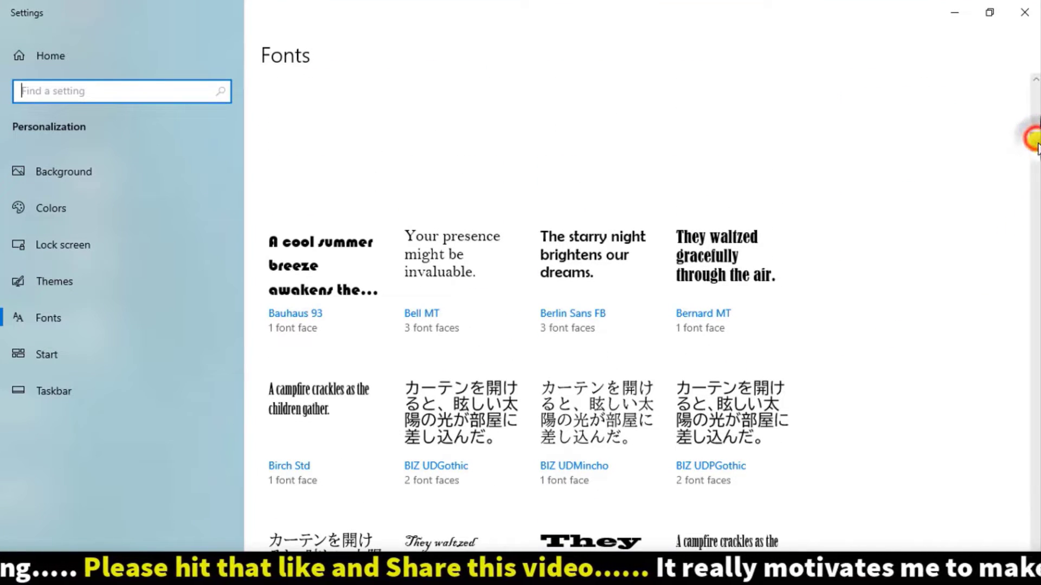
drag(1034, 142, 1036, 515)
scroll(643, 445, down, 10)
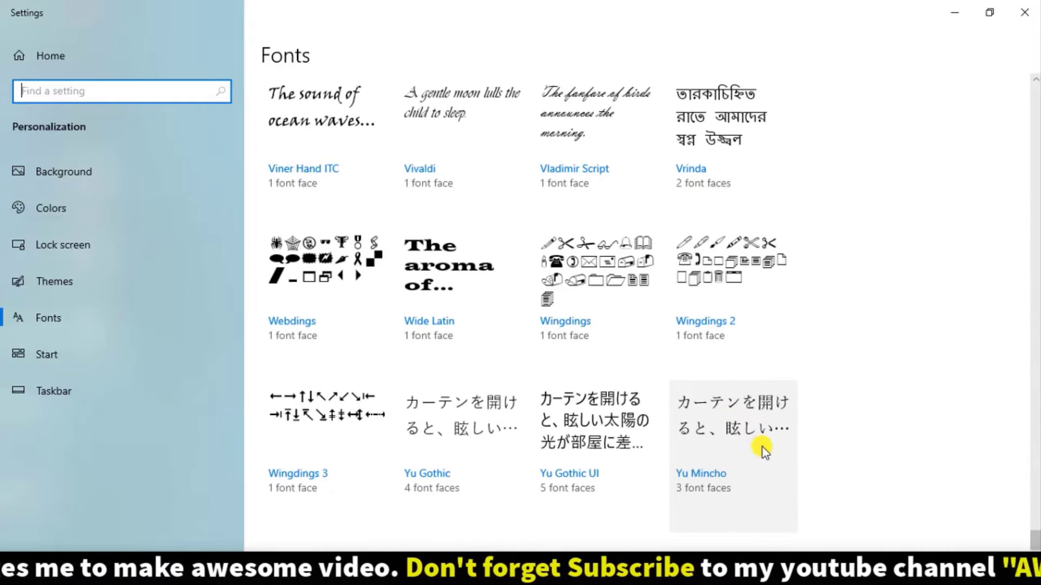
scroll(700, 445, up, 5)
scroll(684, 418, down, 4)
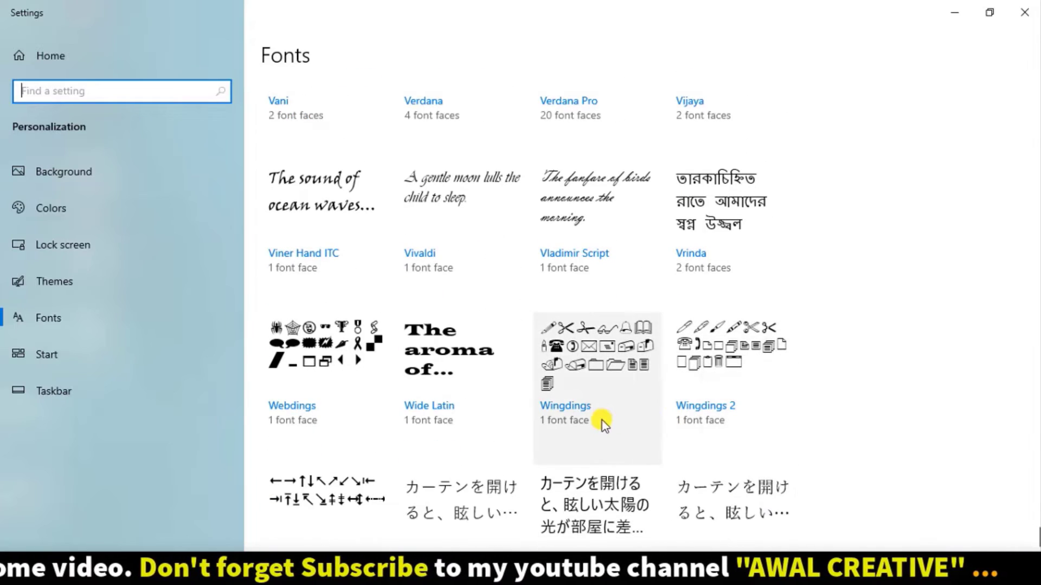
scroll(921, 363, up, 5)
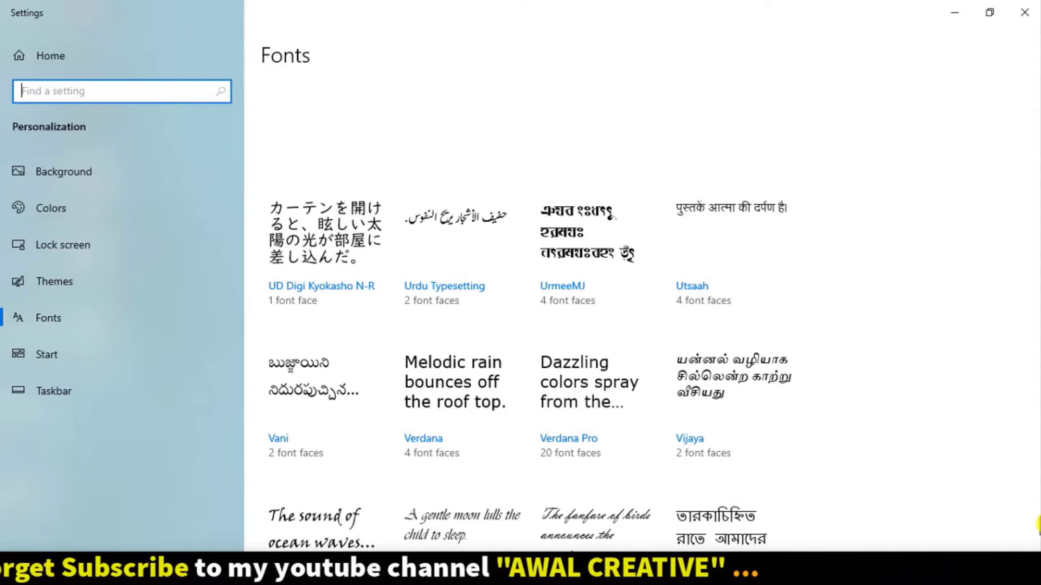
click(1032, 518)
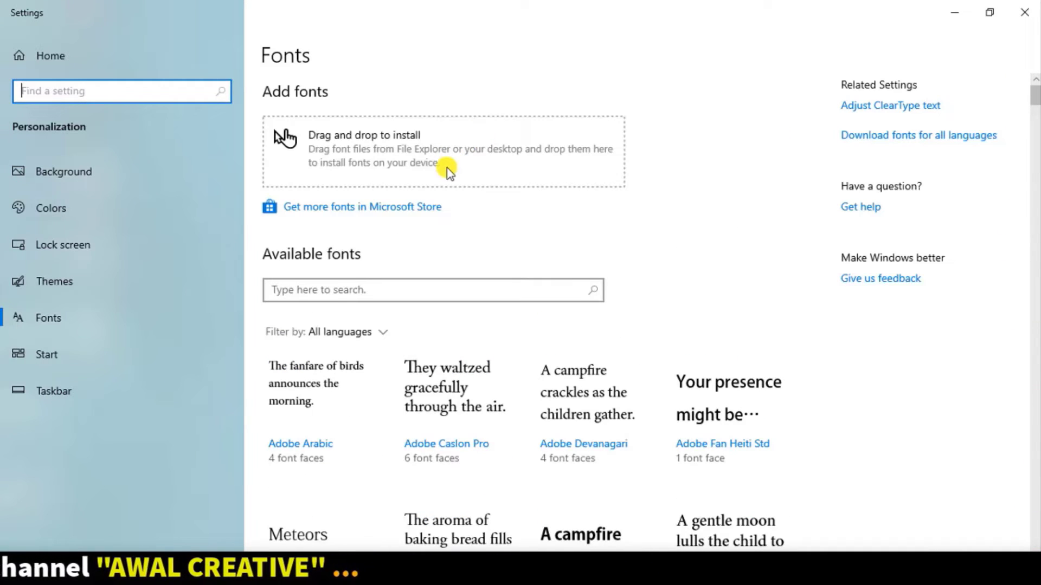
Step: Search the available fonts for "ice" and open the Ice Cream Icons details page
click(330, 293)
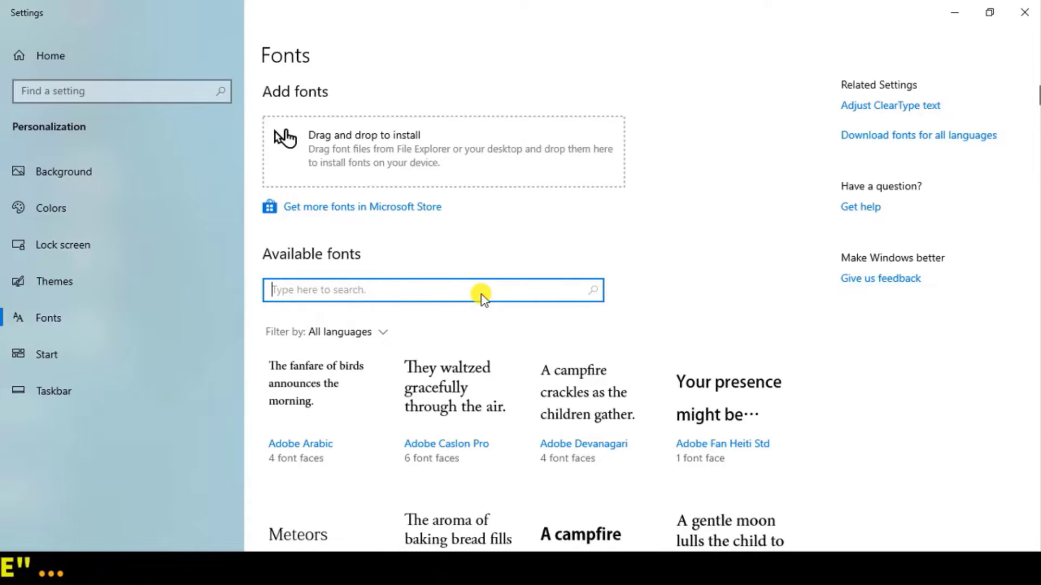
text(ic)
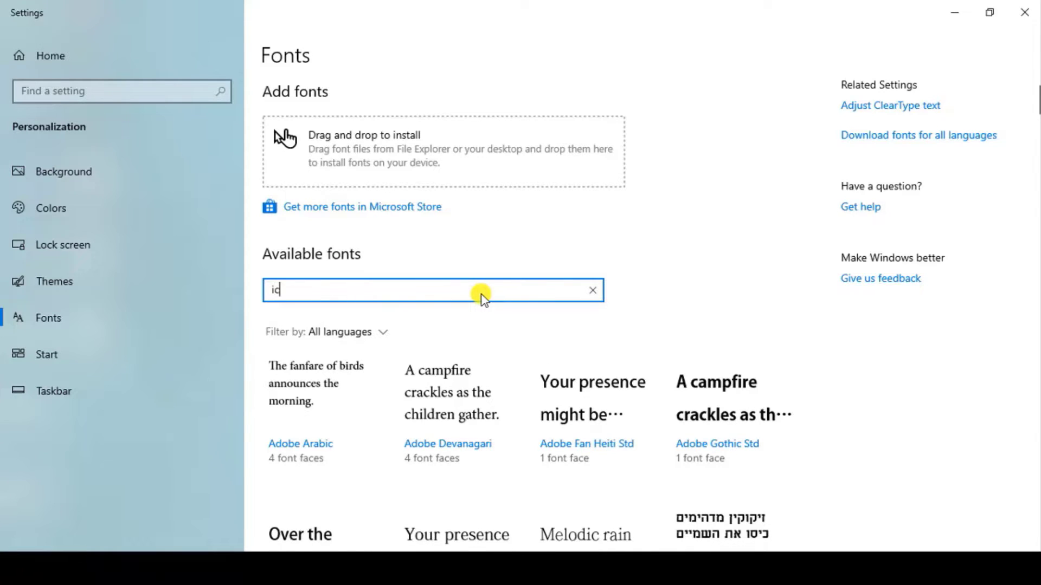
text(e)
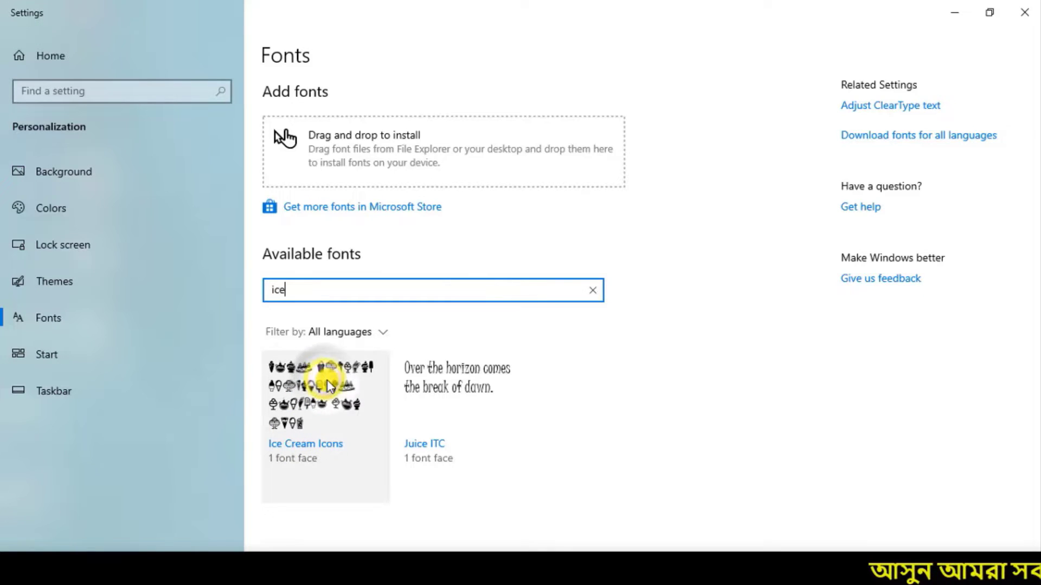
click(325, 402)
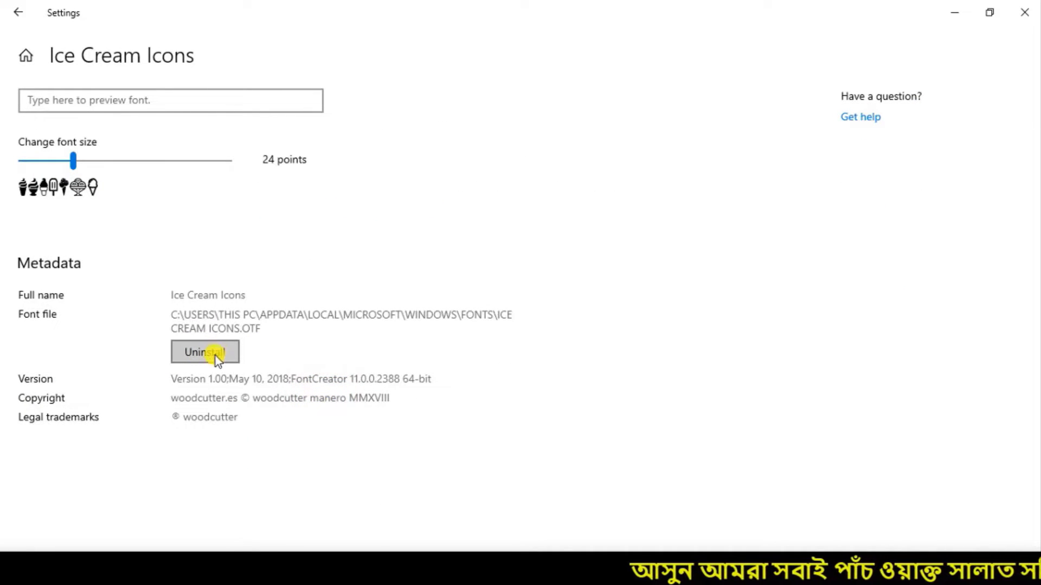
Step: Uninstall the Ice Cream Icons font family permanently and return to the Fonts page
click(212, 356)
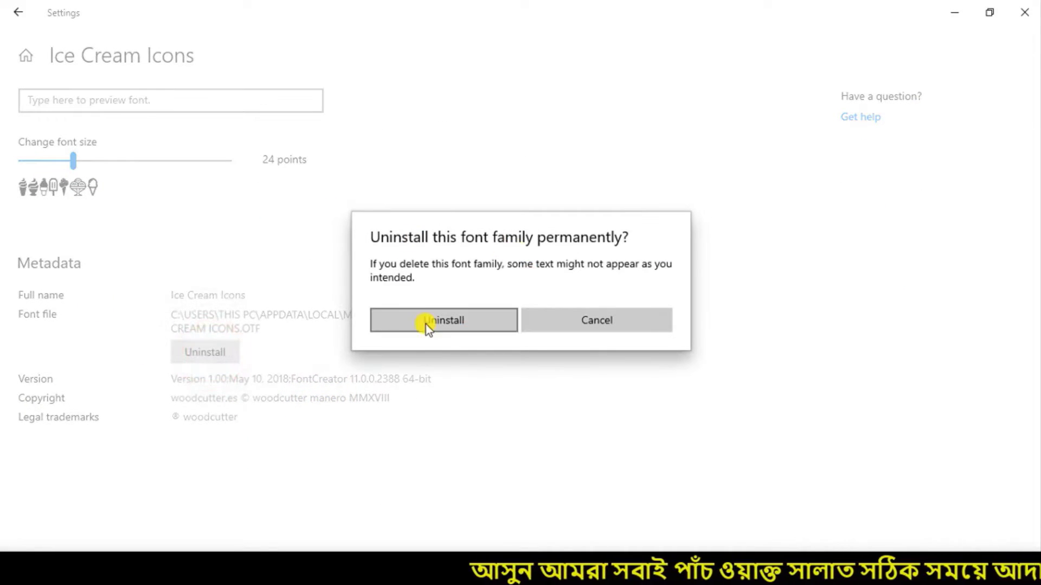
click(422, 324)
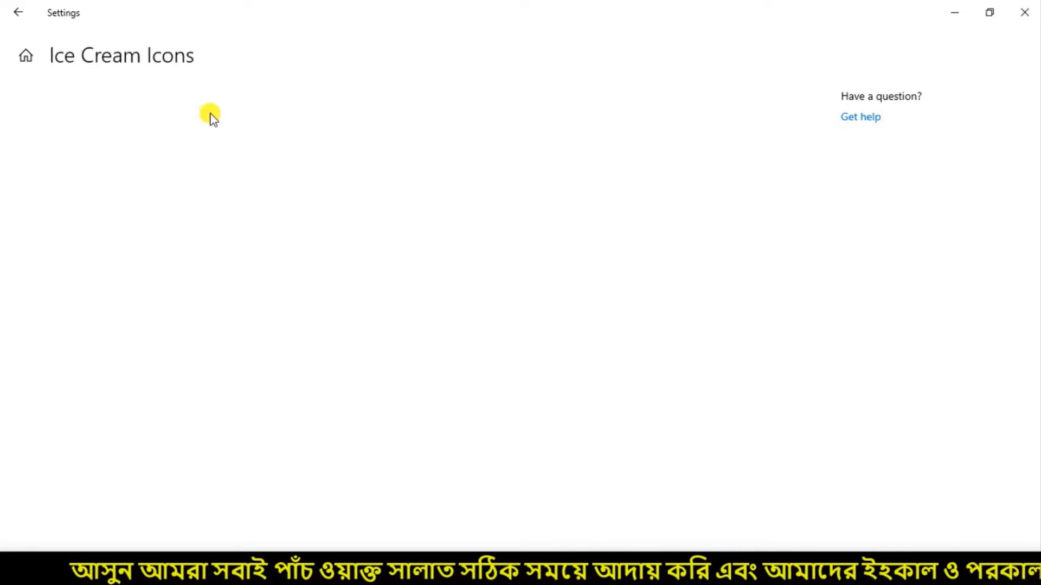
click(28, 14)
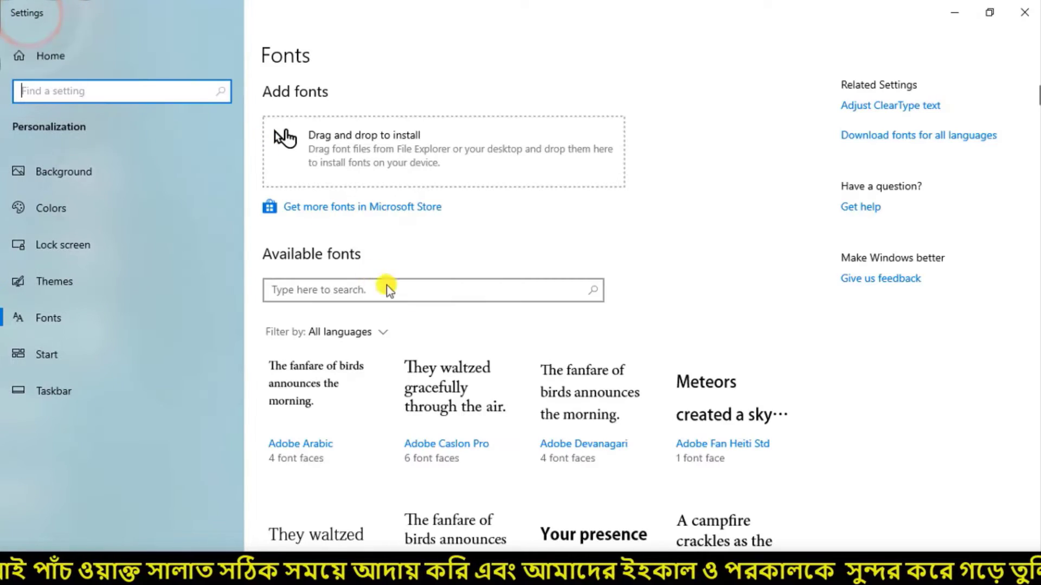
Step: Search the available fonts for "ice" to check whether Ice Cream Icons is still installed, and clear the search
click(292, 292)
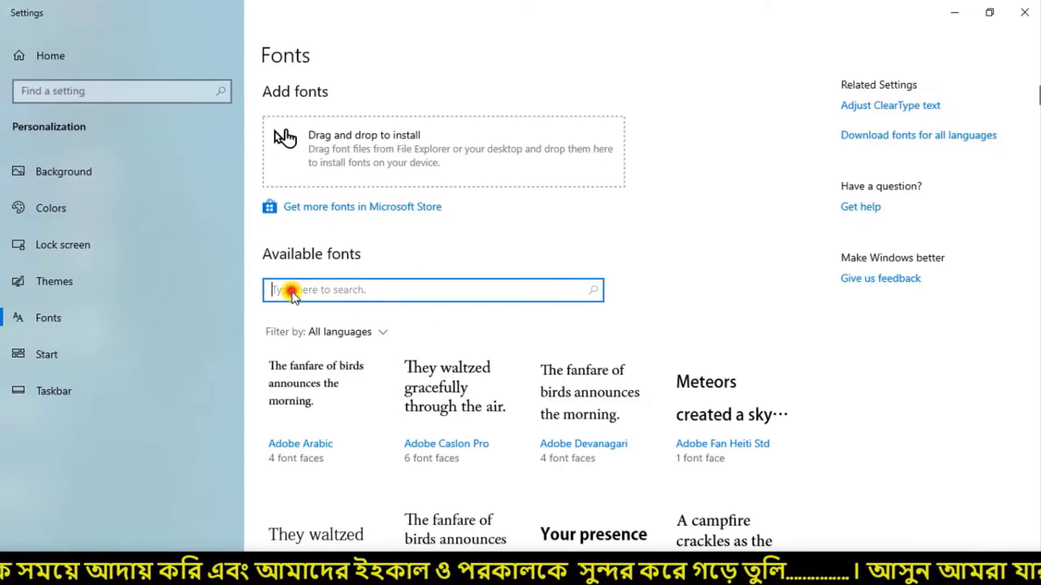
text(ice)
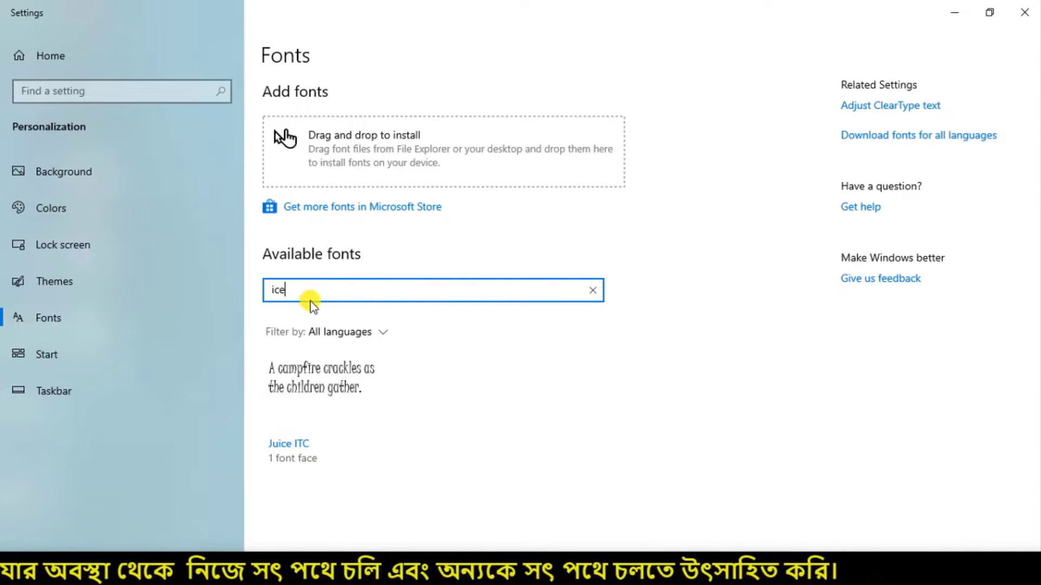
double_click(293, 290)
key(BackSpace)
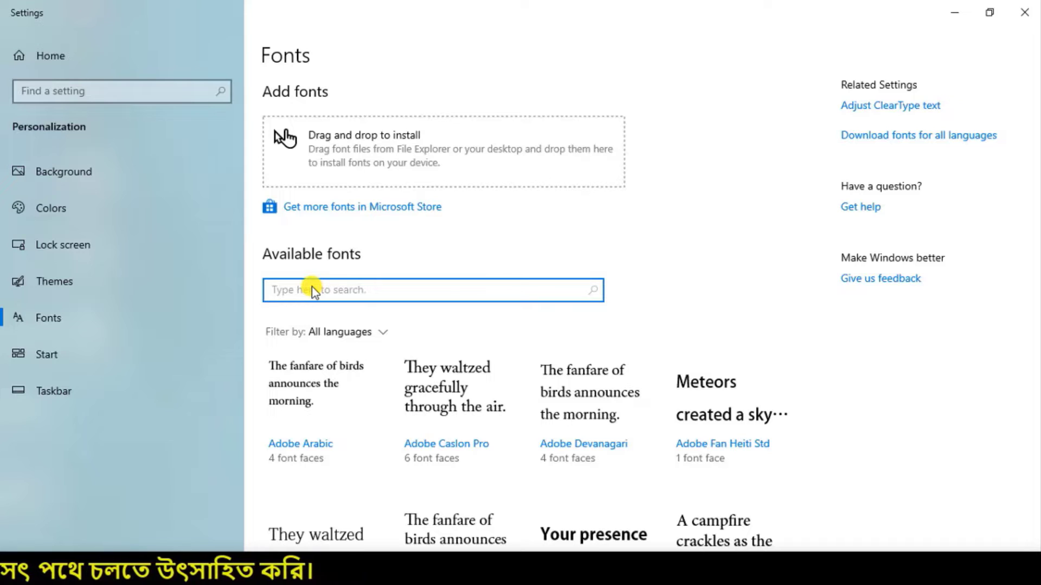
Step: Search the available fonts for "time new" and clear the search text
text(time )
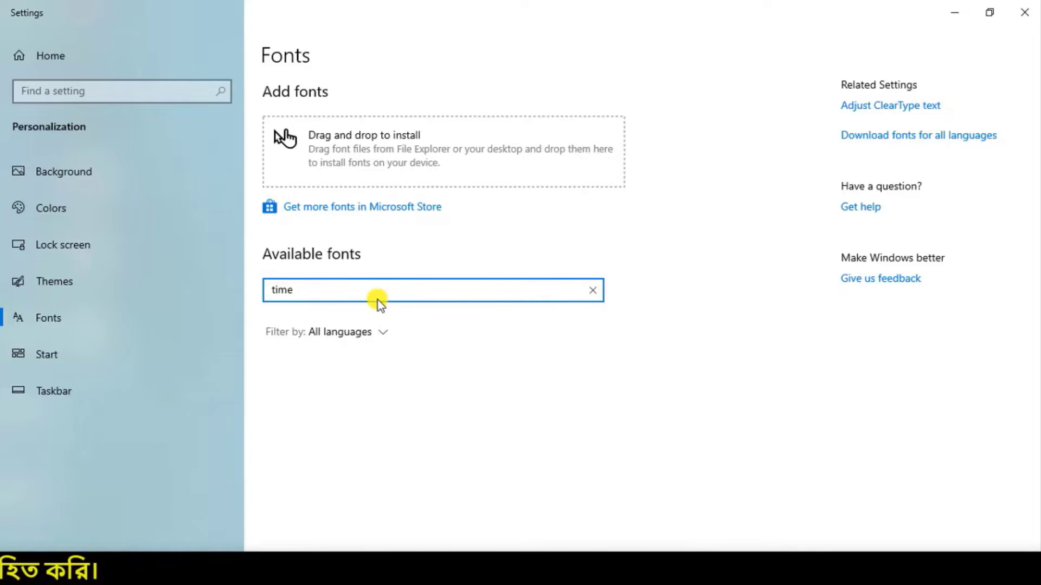
text(new)
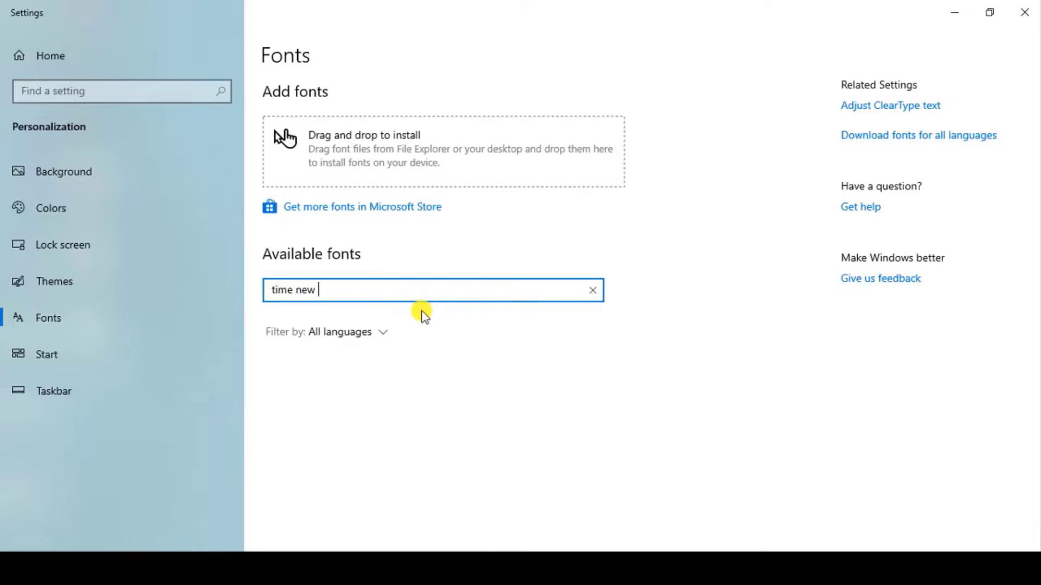
key(BackSpace)
key(BackSpace)
key(BackSpace)
key(BackSpace)
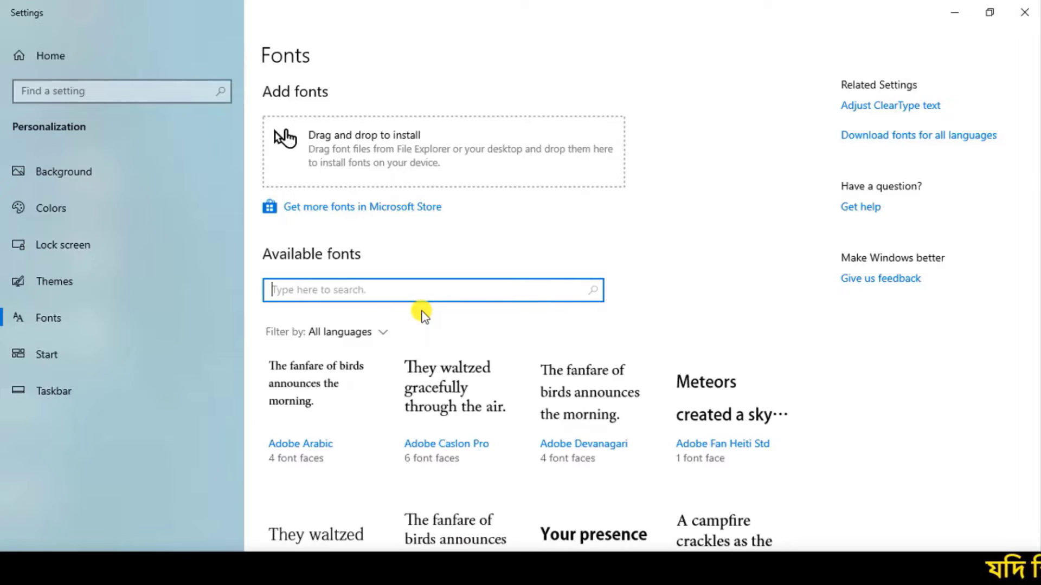
Step: Search the available fonts for "imp"
text(i)
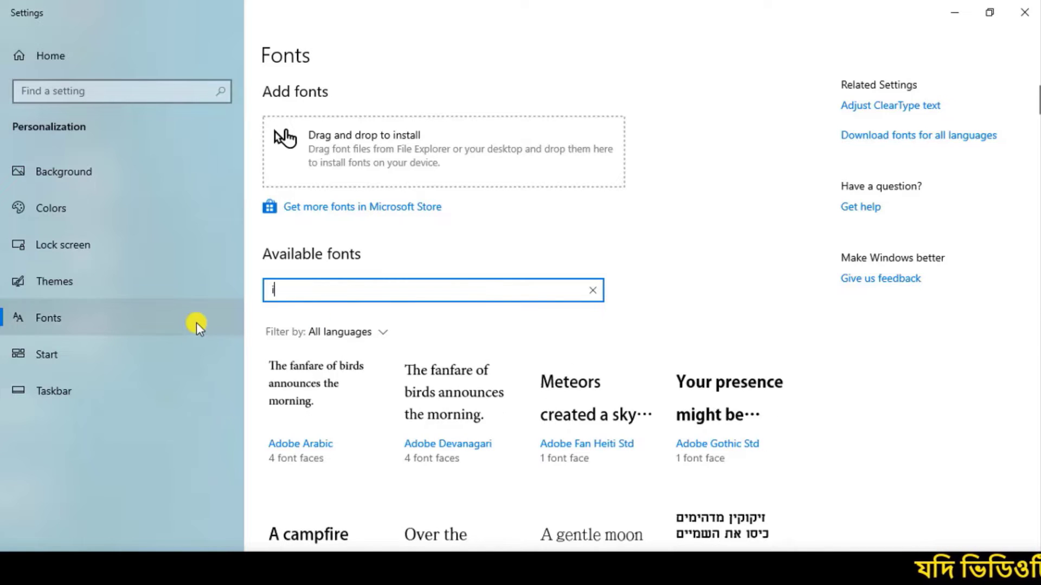
text(mp)
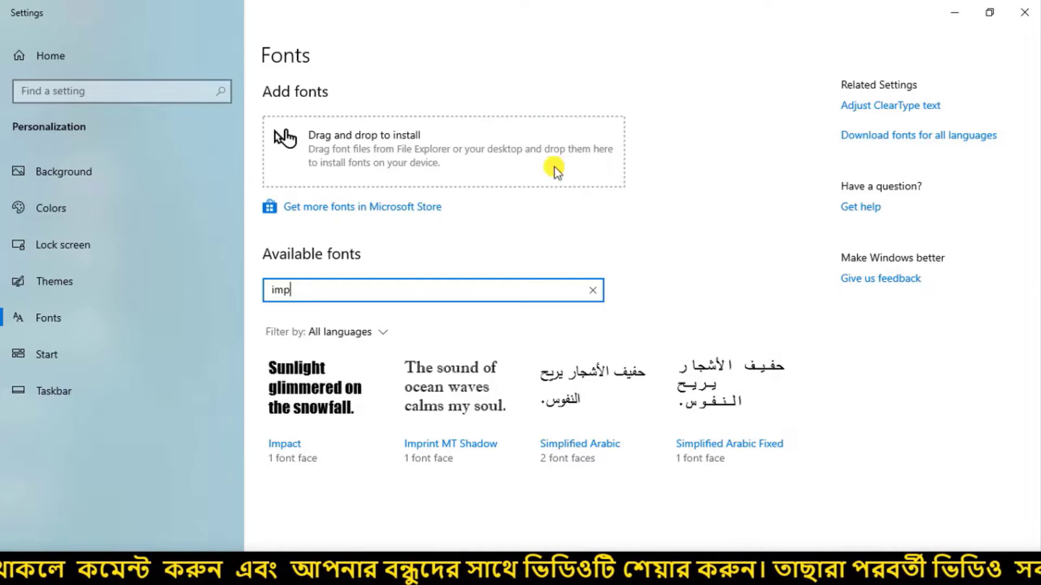
click(723, 283)
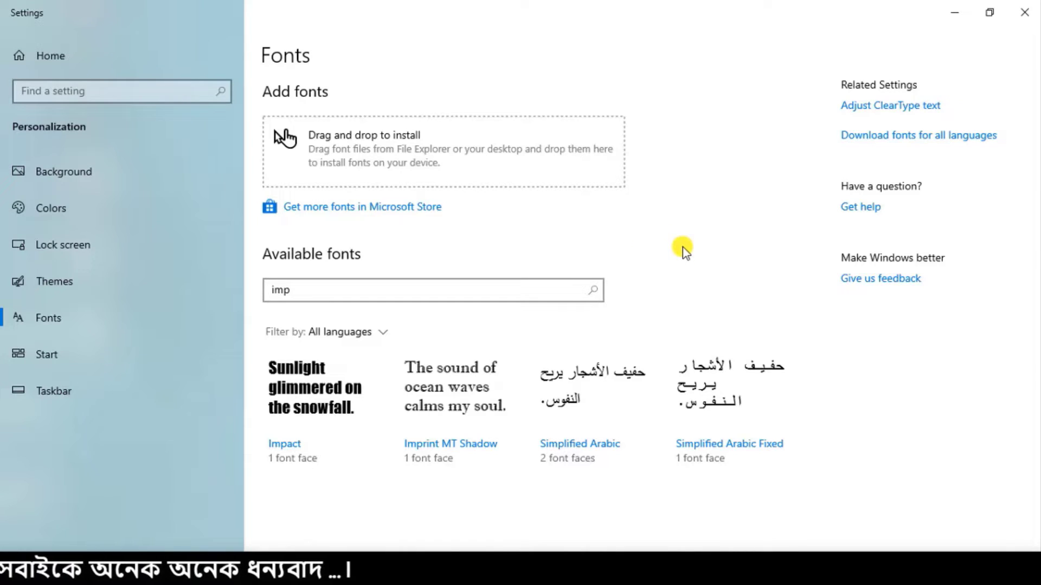
Step: Clear the "imp" font search and browse the full list of available fonts
click(453, 295)
key(BackSpace)
key(BackSpace)
key(BackSpace)
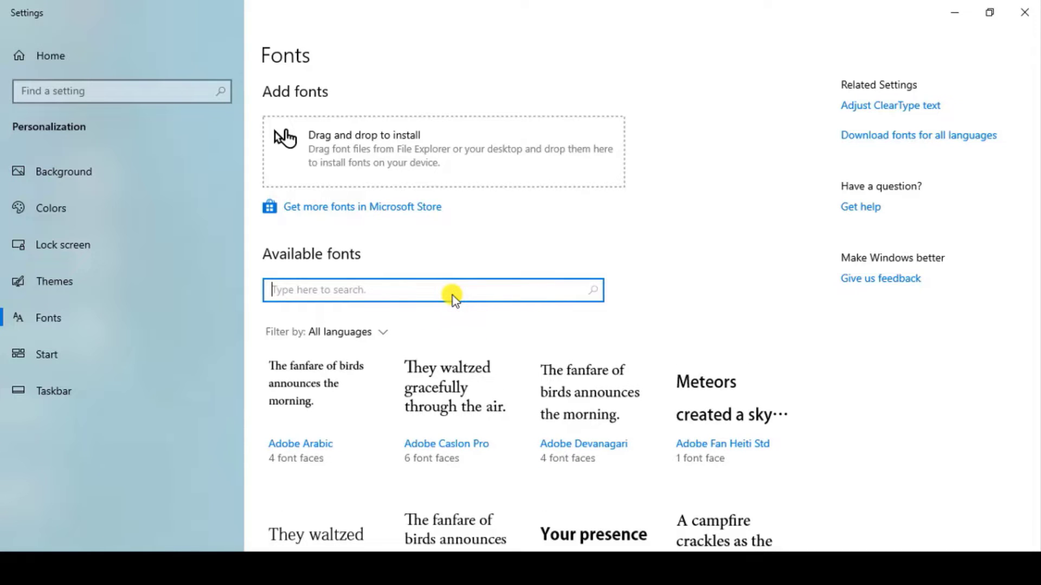
scroll(727, 267, down, 8)
scroll(841, 377, down, 6)
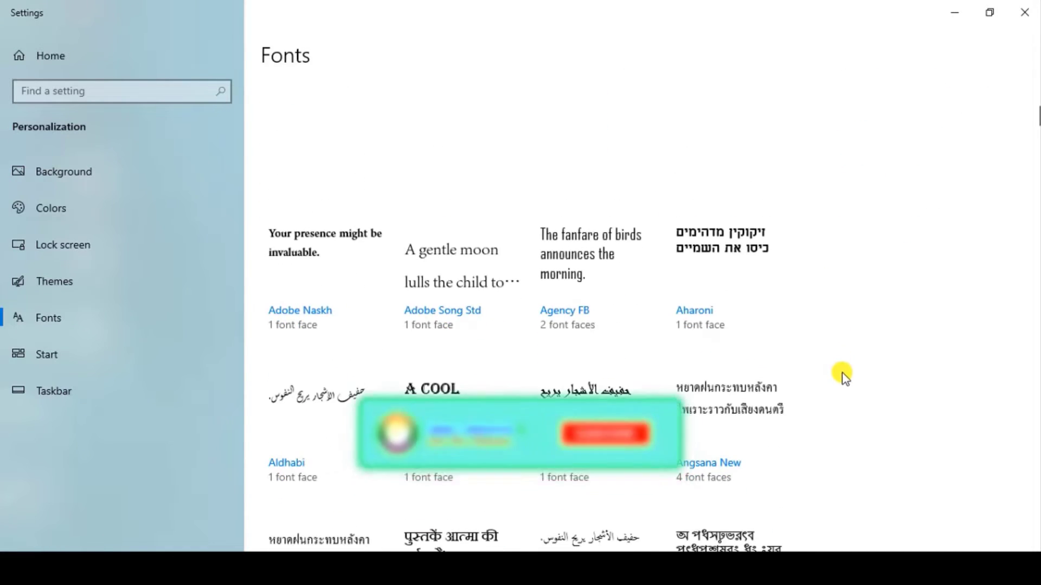
scroll(838, 374, up, 5)
scroll(838, 374, up, 4)
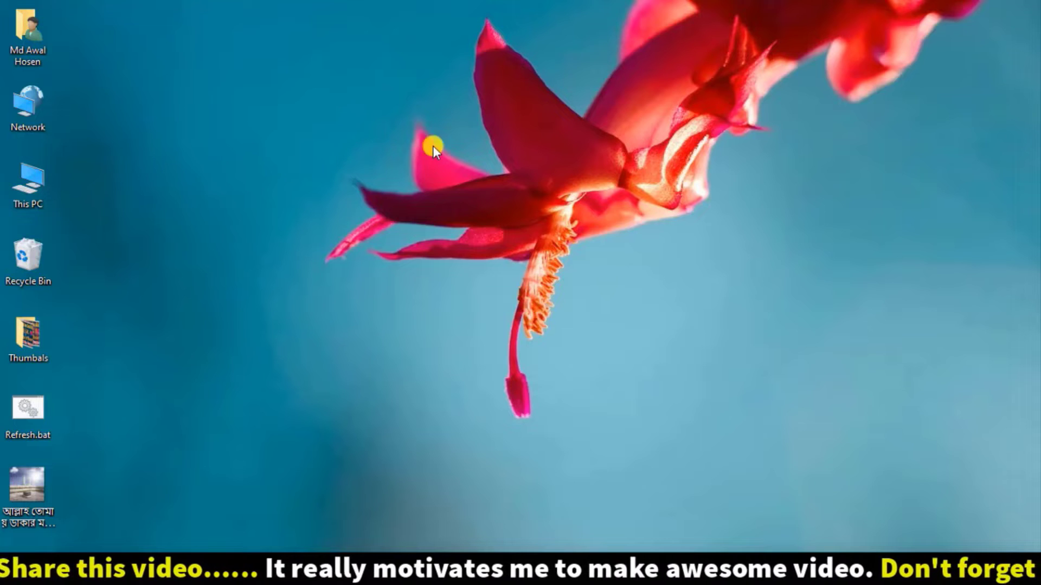
Step: Open the Windows Personalization settings from the desktop
right_click(452, 79)
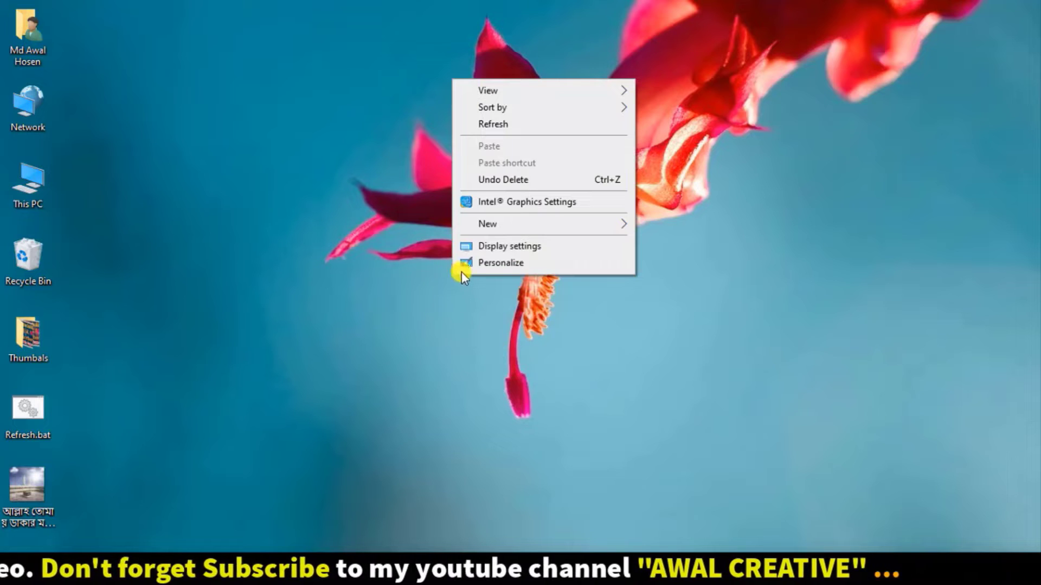
click(547, 265)
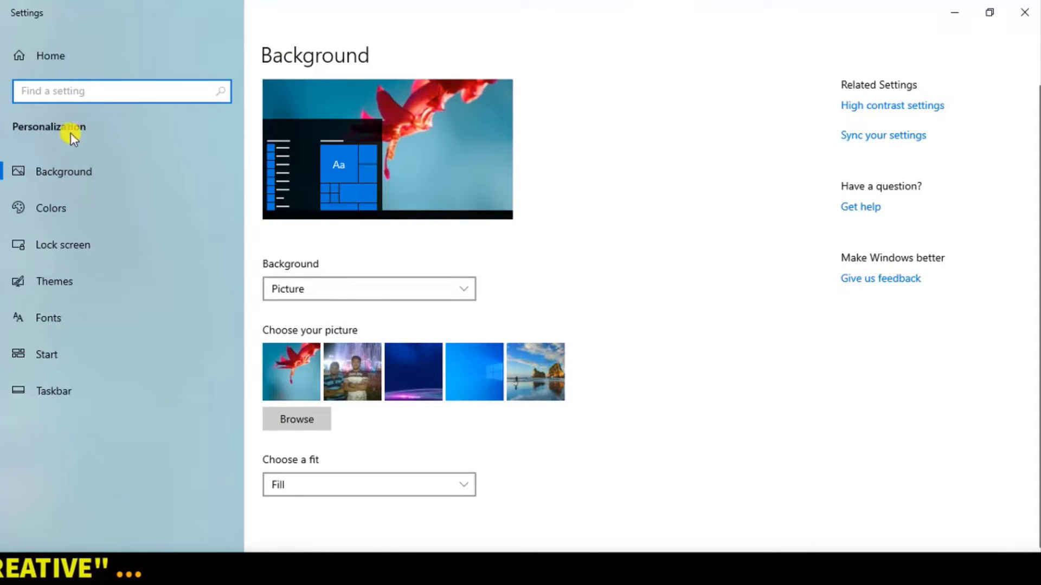
key(ctrl+shift+d)
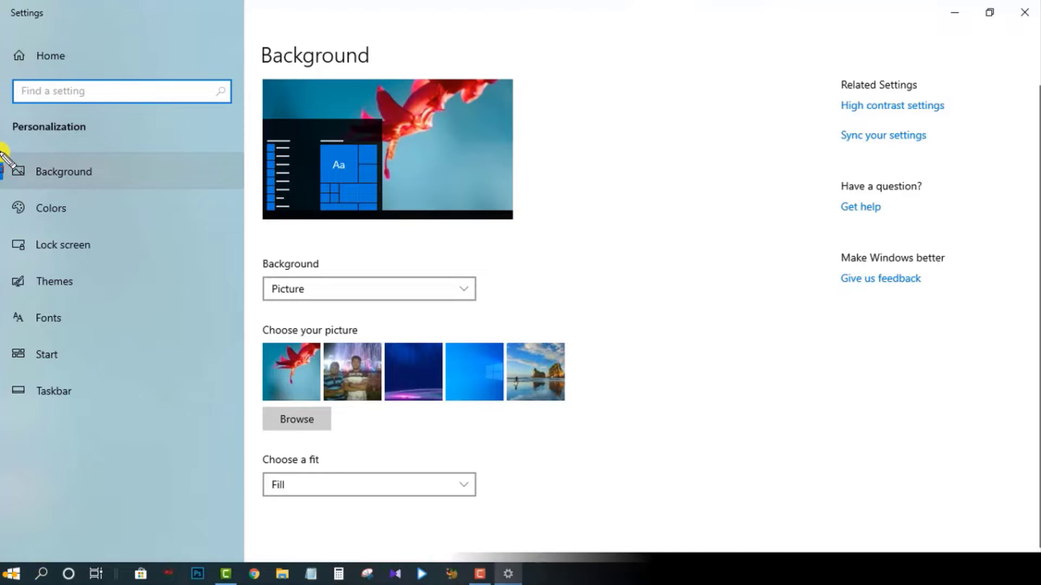
drag(0, 153, 245, 328)
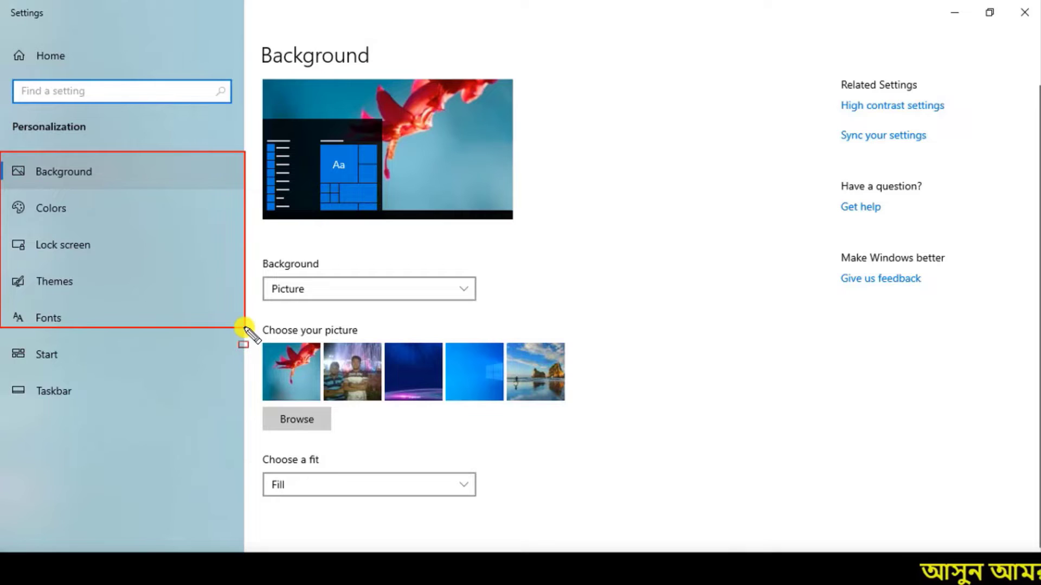
mouse_move(12, 349)
mouse_down()
mouse_move(102, 376)
mouse_move(238, 373)
mouse_up()
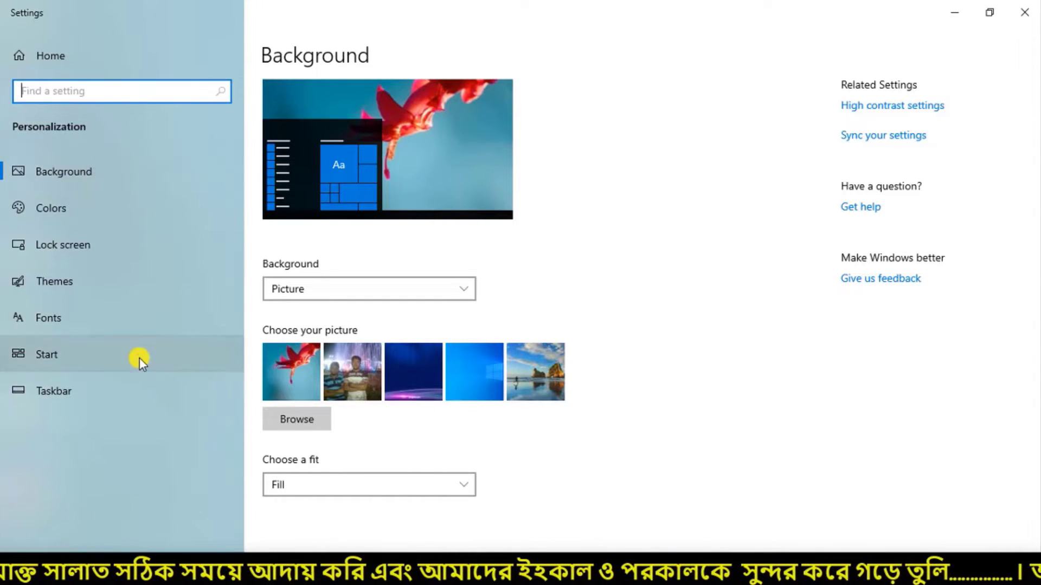
Step: Show the Start page of the Personalization settings
click(139, 358)
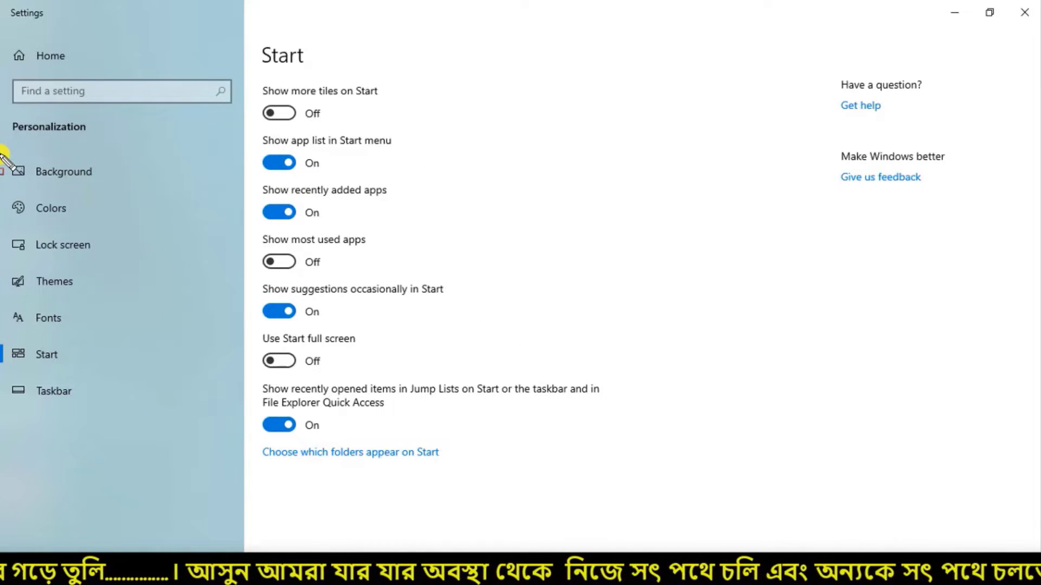
mouse_move(22, 183)
mouse_down()
mouse_move(181, 343)
mouse_move(243, 343)
mouse_up()
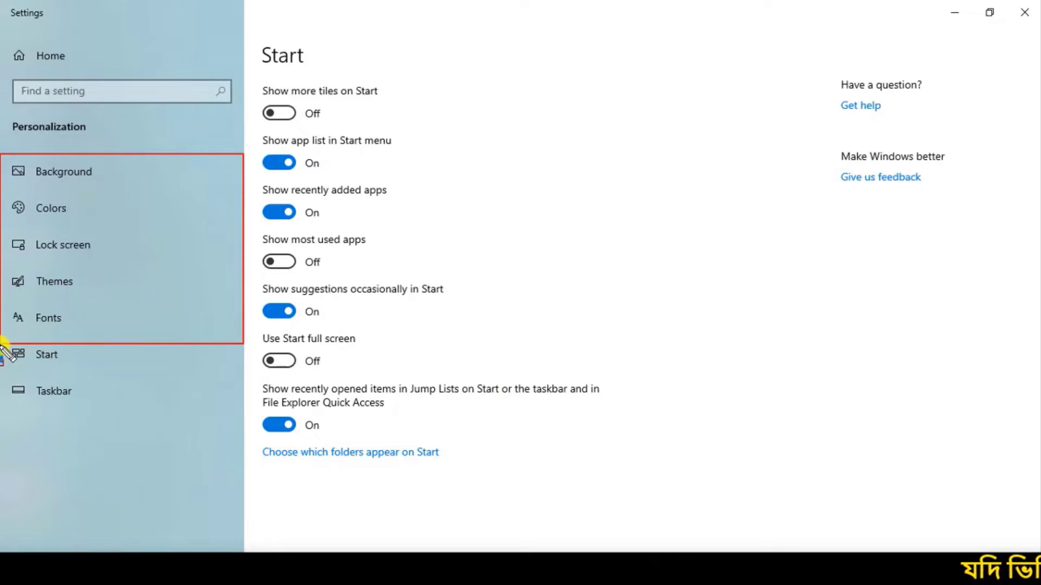
mouse_move(10, 347)
mouse_down()
mouse_move(206, 391)
mouse_move(233, 386)
mouse_up()
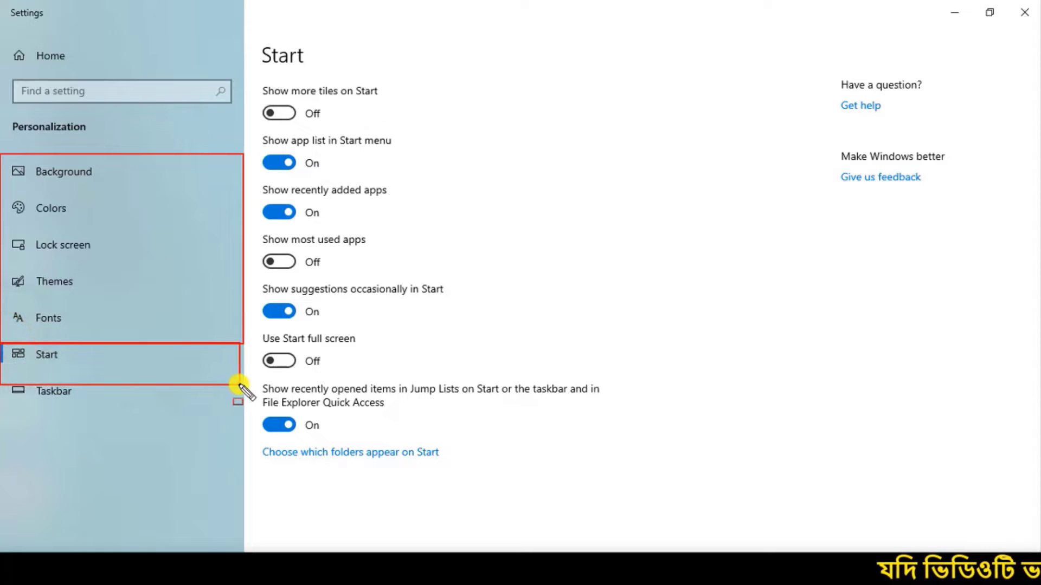
key(Escape)
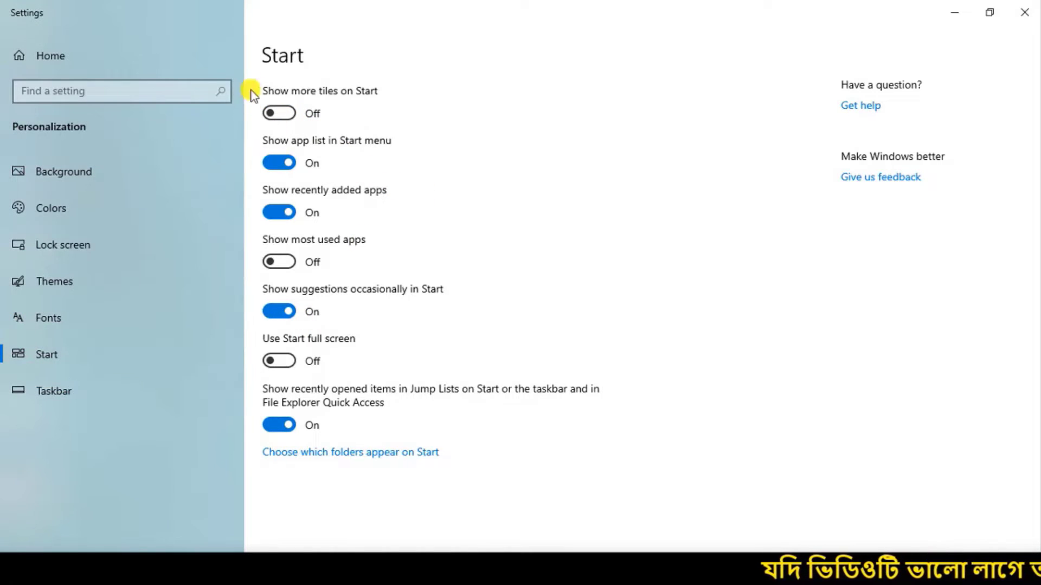
click(57, 353)
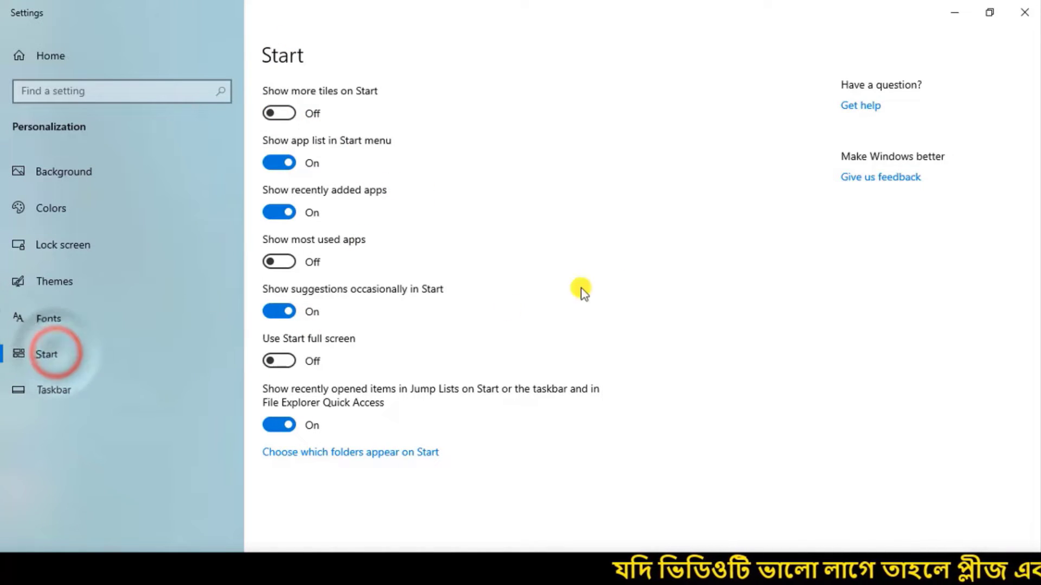
mouse_move(244, 5)
mouse_down()
mouse_move(708, 413)
mouse_move(1036, 548)
mouse_up()
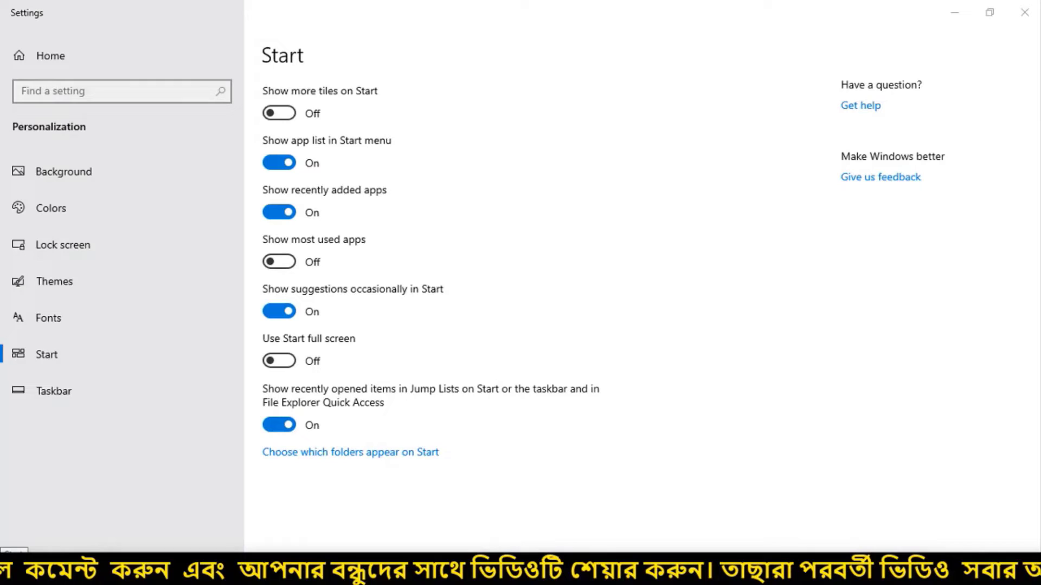
Step: Open the Start menu and look through its whole alphabetical app list, closing the menu when done
click(9, 574)
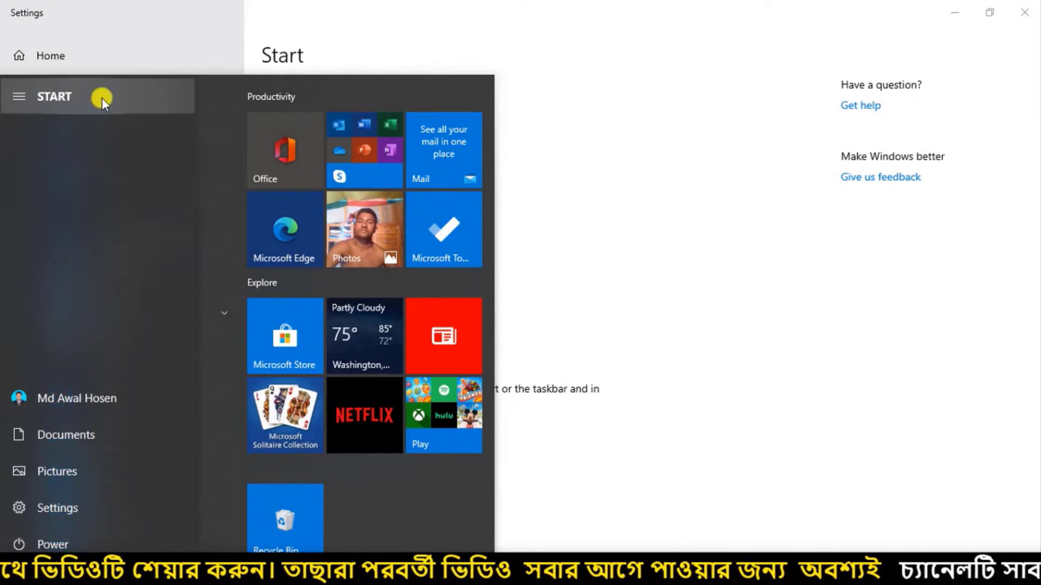
click(416, 5)
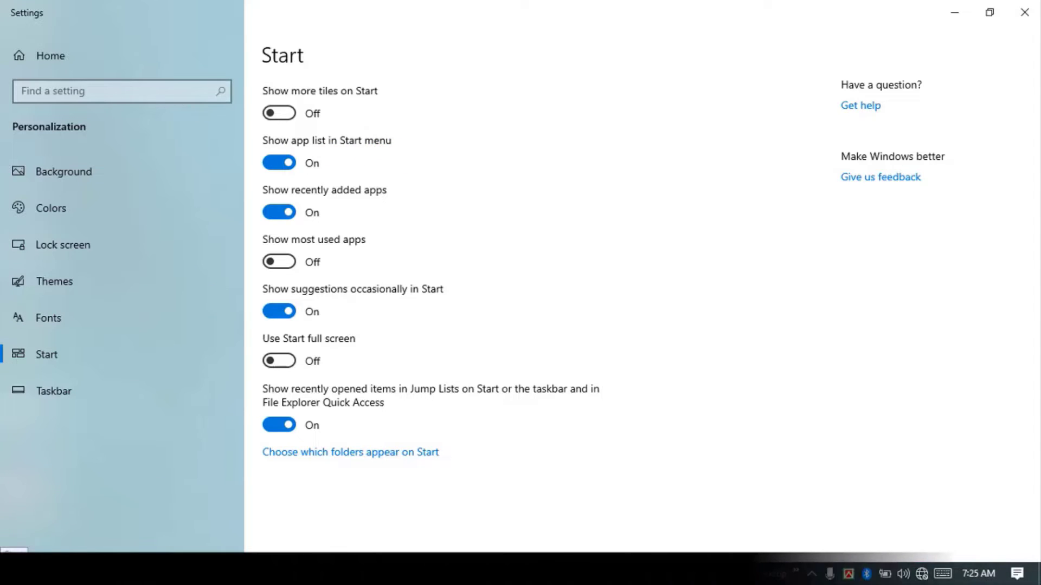
click(13, 574)
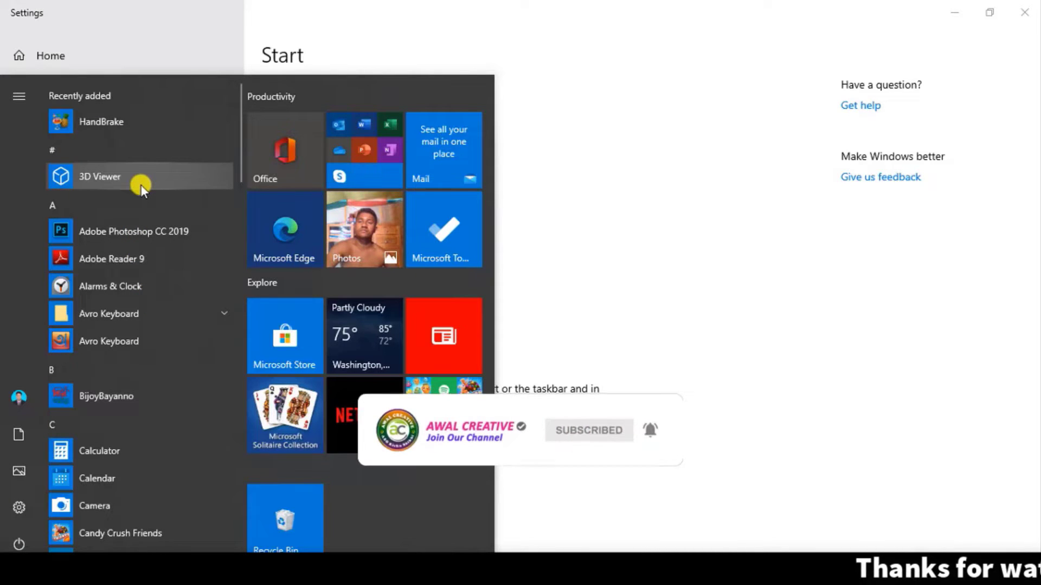
scroll(99, 194, down, 3)
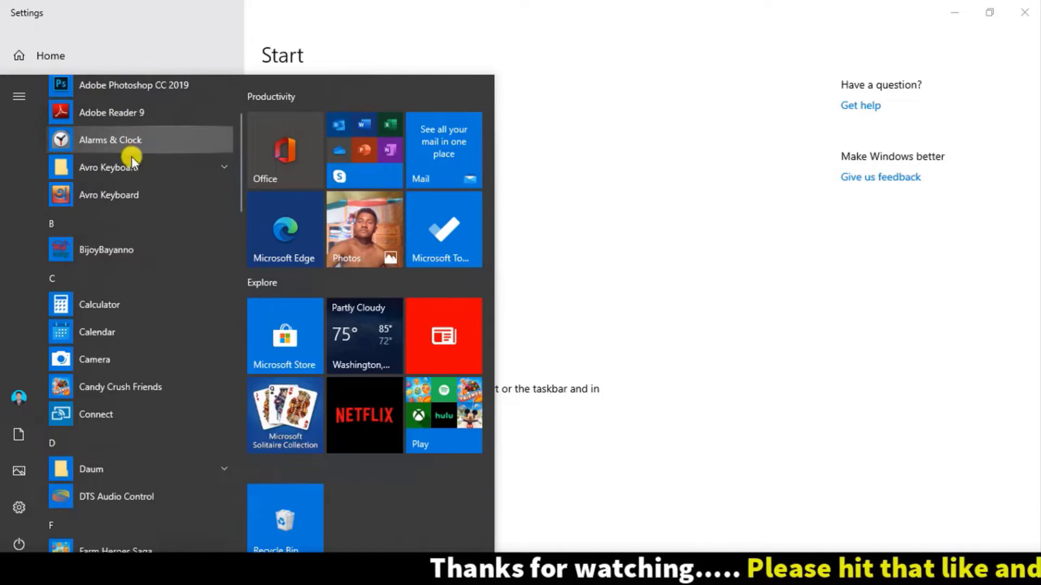
scroll(131, 156, down, 15)
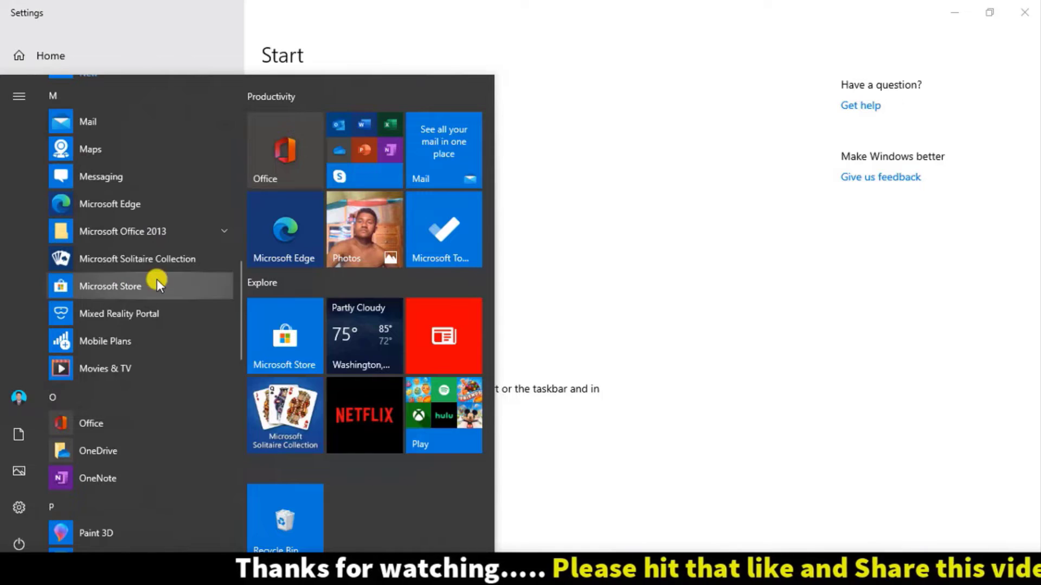
scroll(162, 370, down, 10)
scroll(172, 429, down, 6)
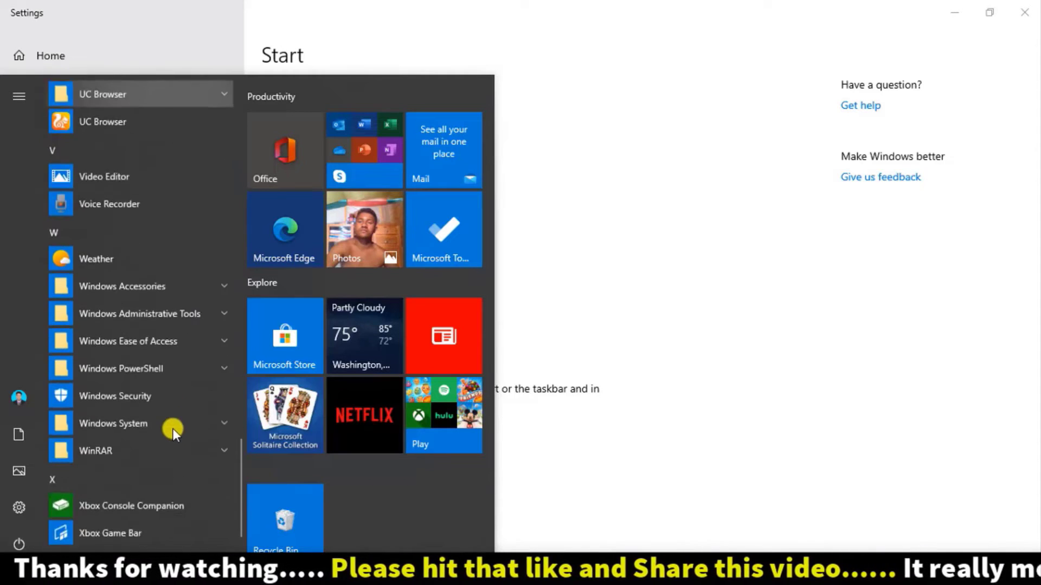
scroll(168, 461, up, 12)
scroll(171, 482, up, 10)
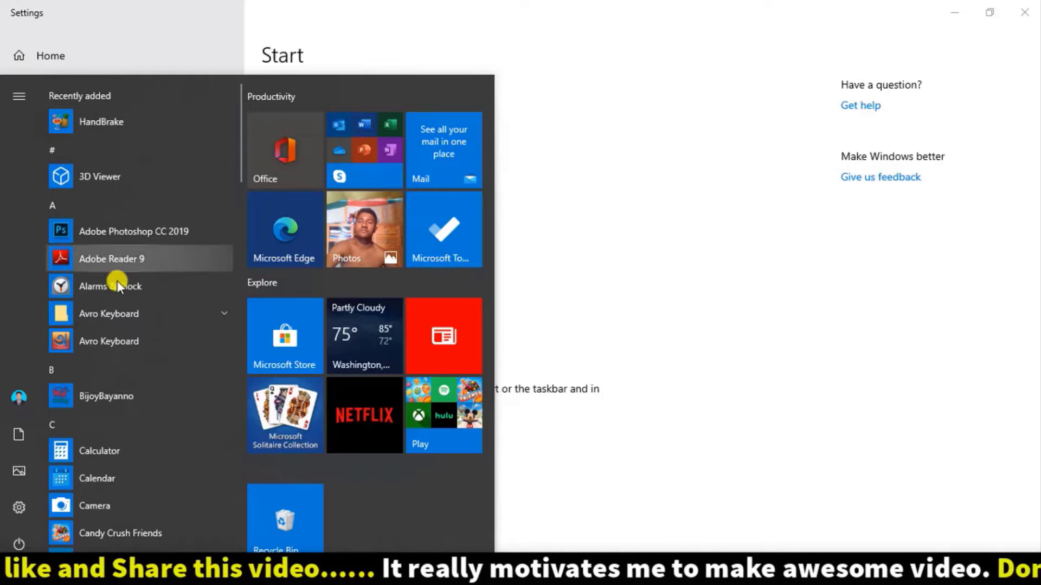
click(693, 121)
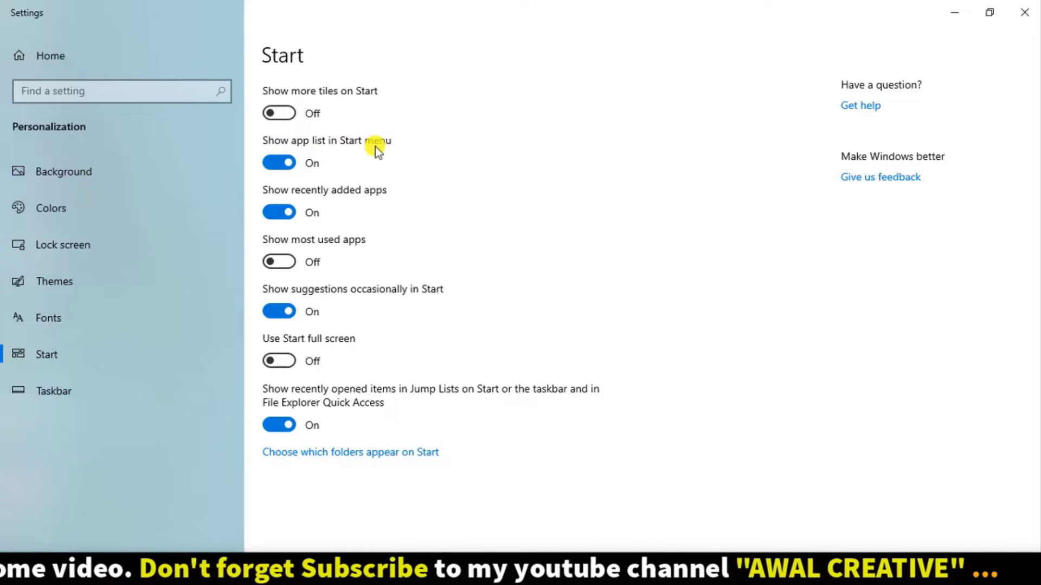
Step: Turn off "Show app list in Start menu" and check the Start menu's pinned tiles and expanded navigation labels
click(277, 164)
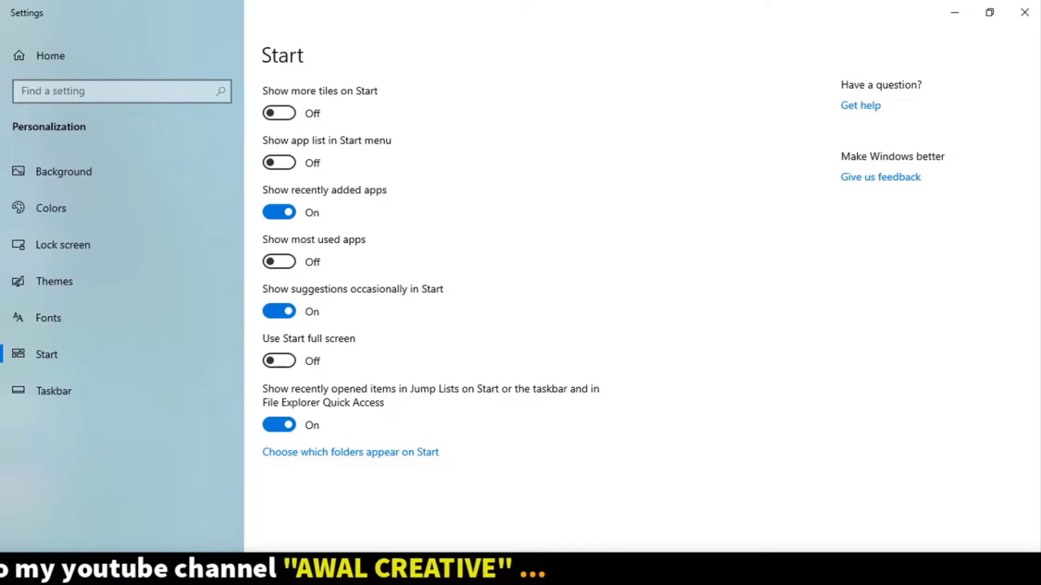
key(super)
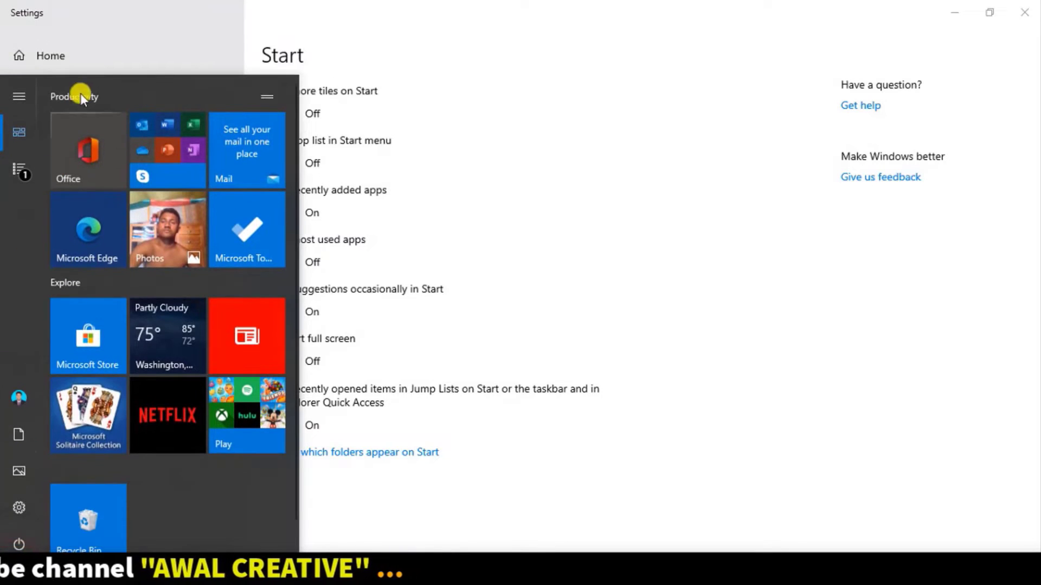
click(24, 96)
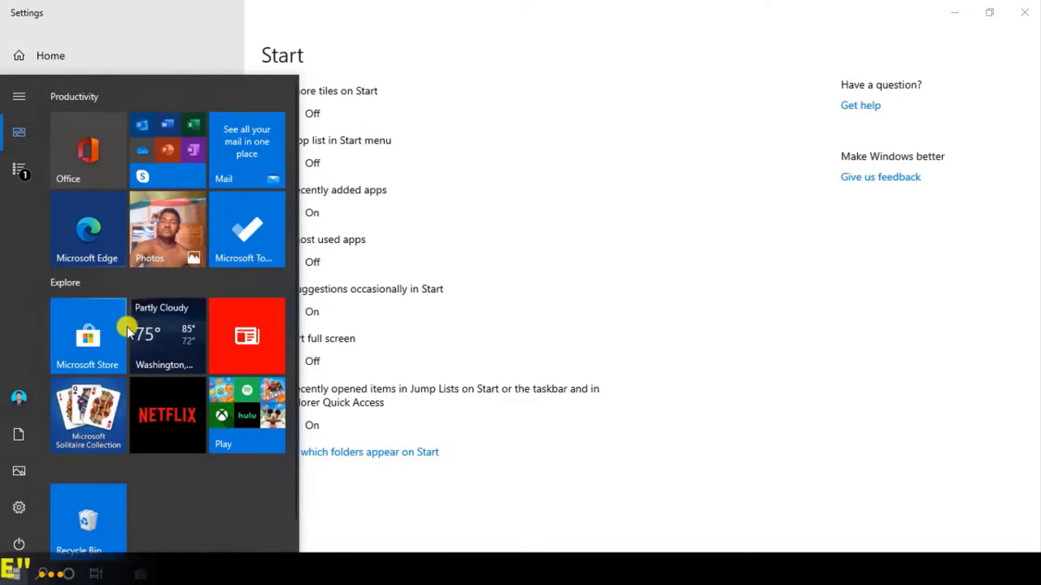
scroll(171, 519, down, 2)
scroll(118, 307, up, 2)
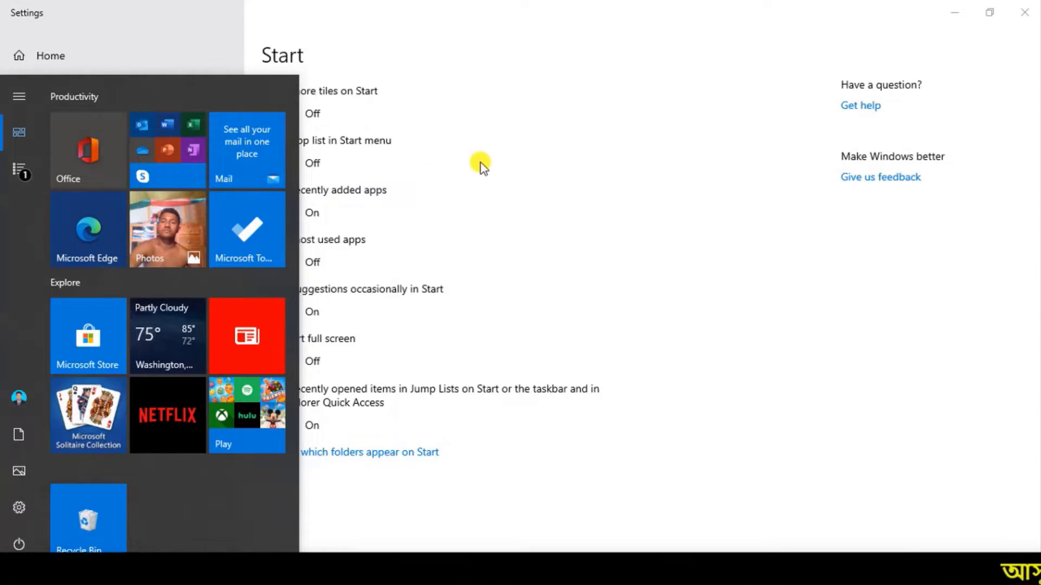
mouse_move(84, 102)
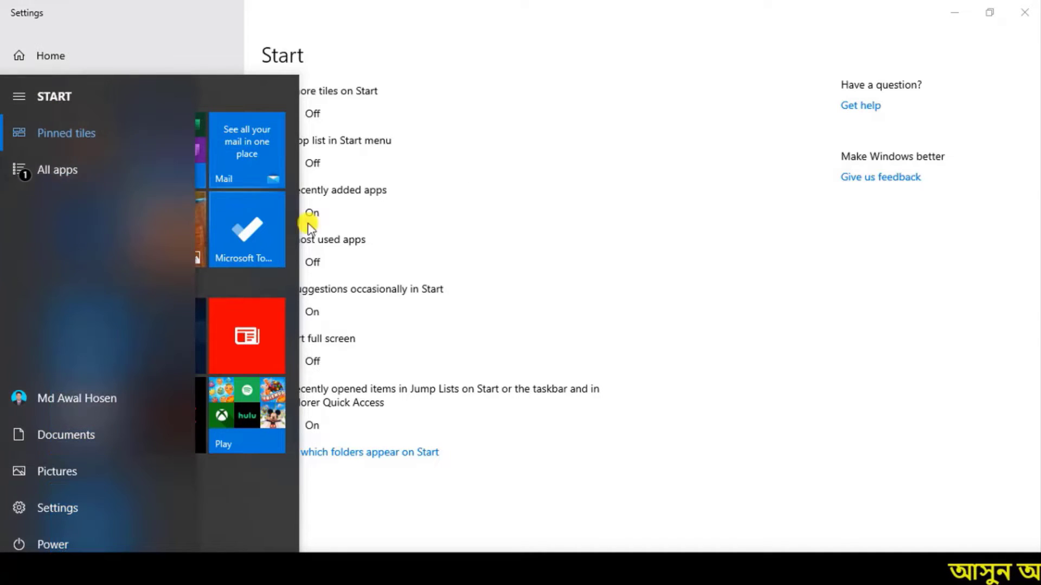
click(455, 154)
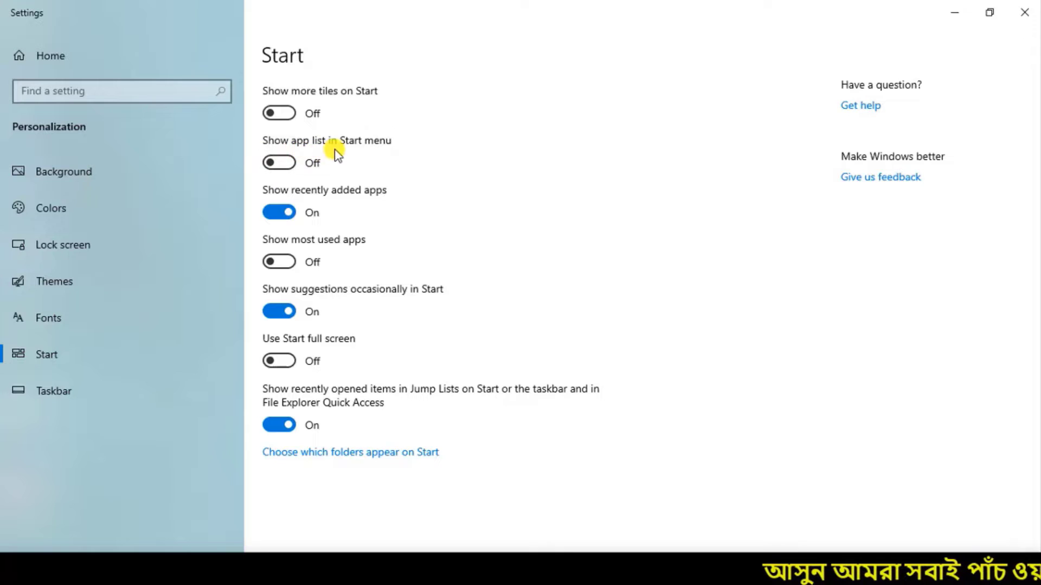
Step: Turn "Show app list in Start menu" back on and check the app list in the Start menu
click(291, 163)
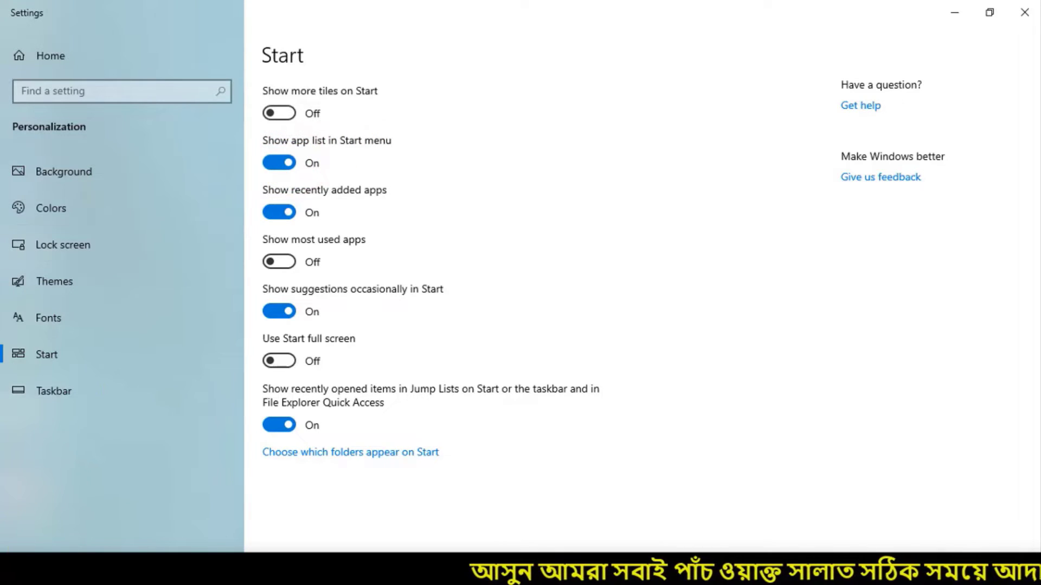
click(15, 571)
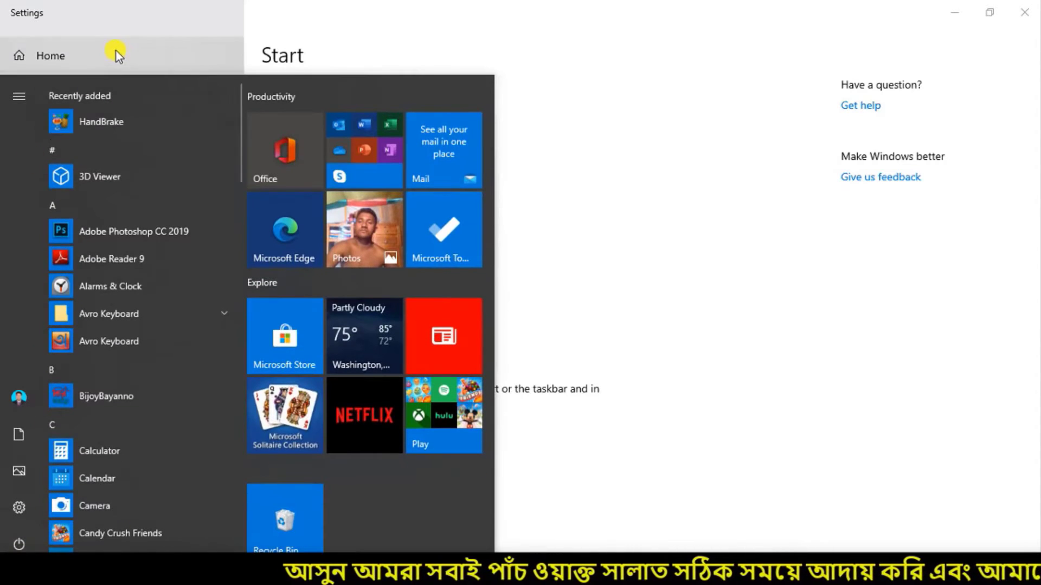
scroll(132, 263, down, 5)
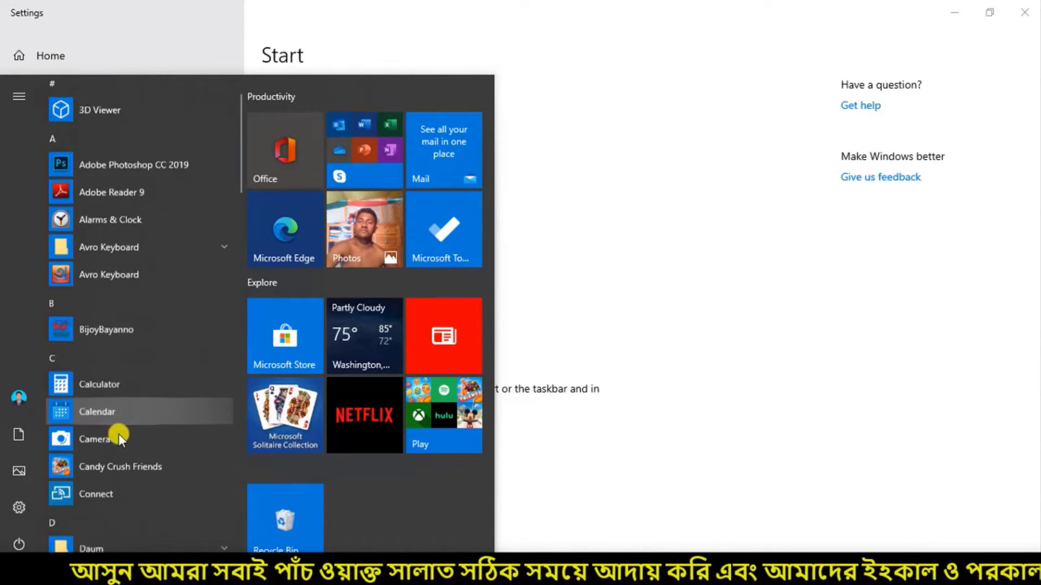
scroll(139, 225, up, 2)
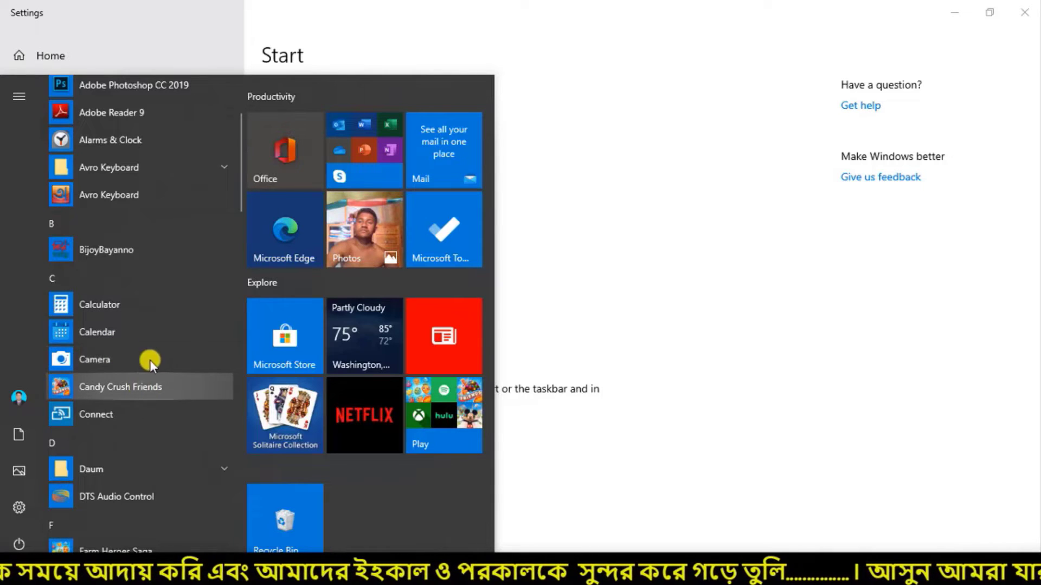
scroll(154, 297, down, 6)
scroll(149, 287, down, 10)
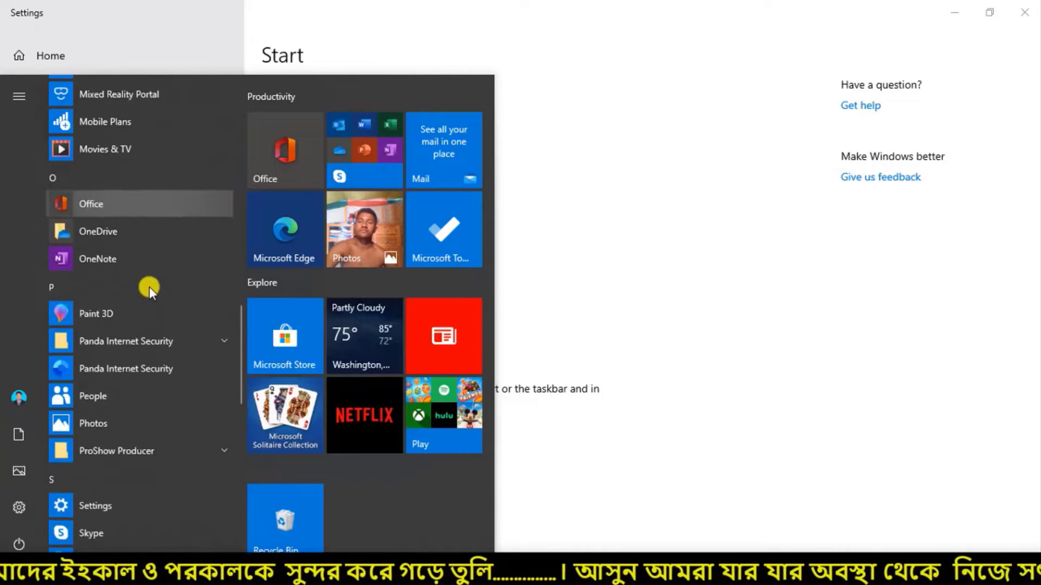
scroll(145, 273, up, 5)
click(484, 25)
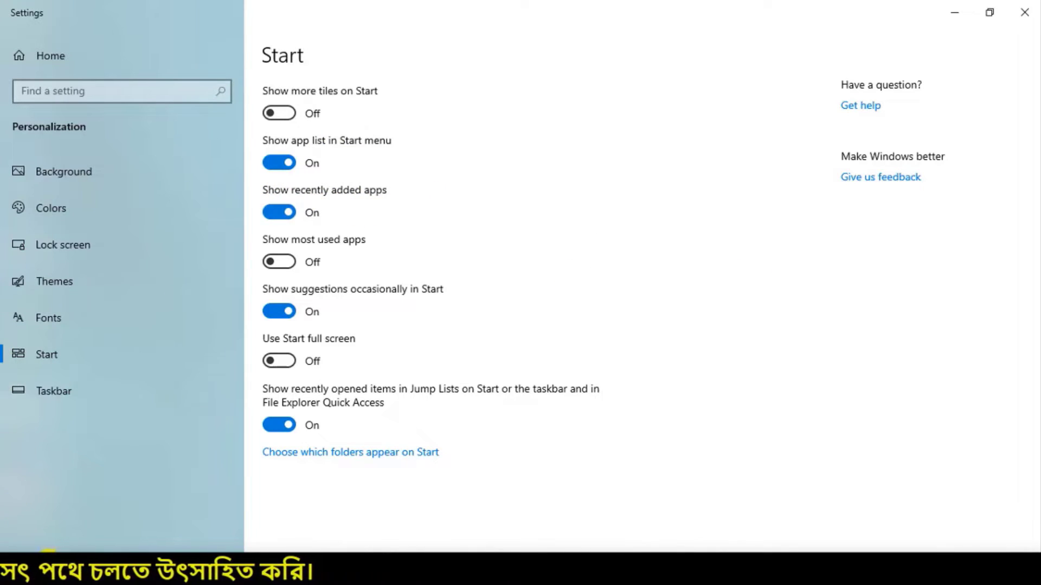
Step: Inspect the Recently added section of the Start menu and turn off "Show recently added apps"
click(14, 569)
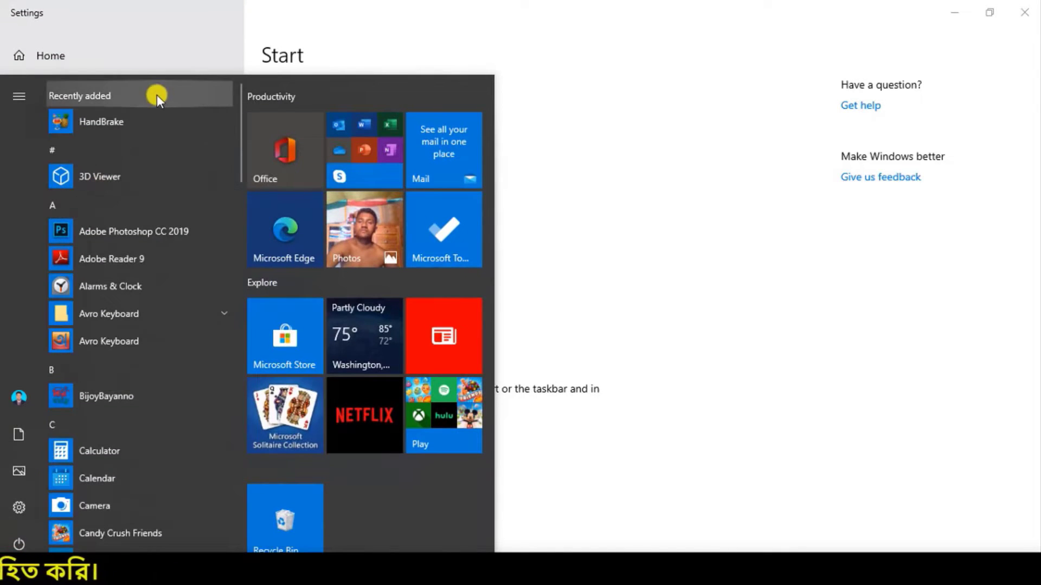
mouse_move(38, 83)
mouse_down()
mouse_move(166, 149)
mouse_move(242, 139)
mouse_up()
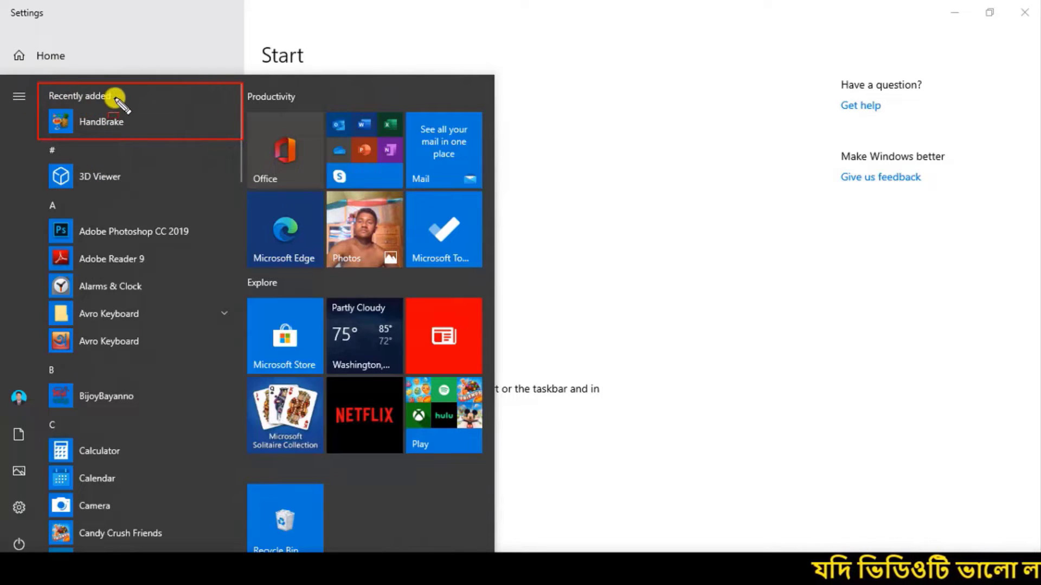
mouse_move(41, 103)
mouse_down()
mouse_move(81, 134)
mouse_move(157, 139)
mouse_up()
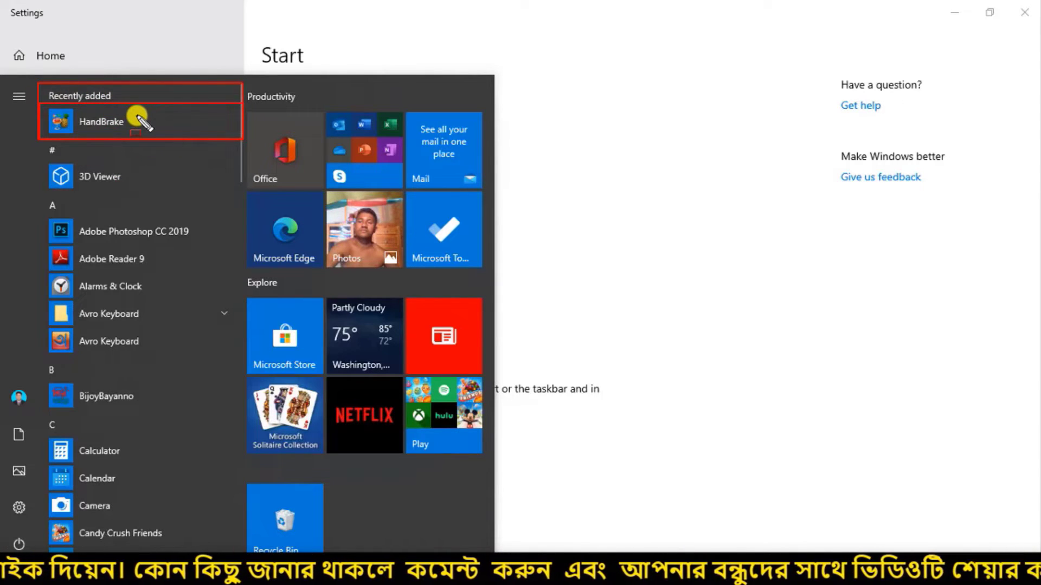
click(597, 139)
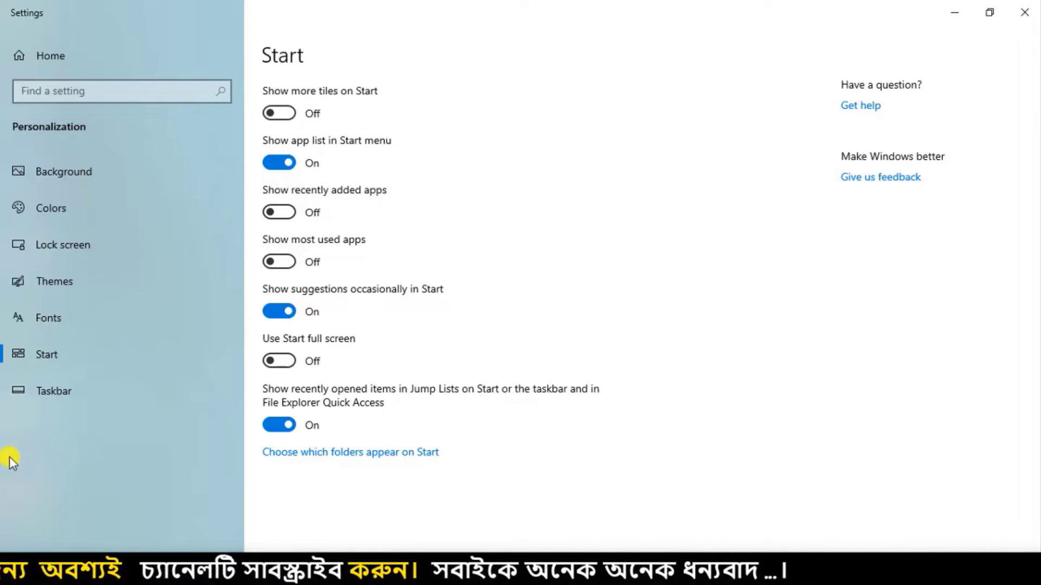
Step: Check the beginning of the Start menu's app list for the Recently added section, and close the menu
click(12, 572)
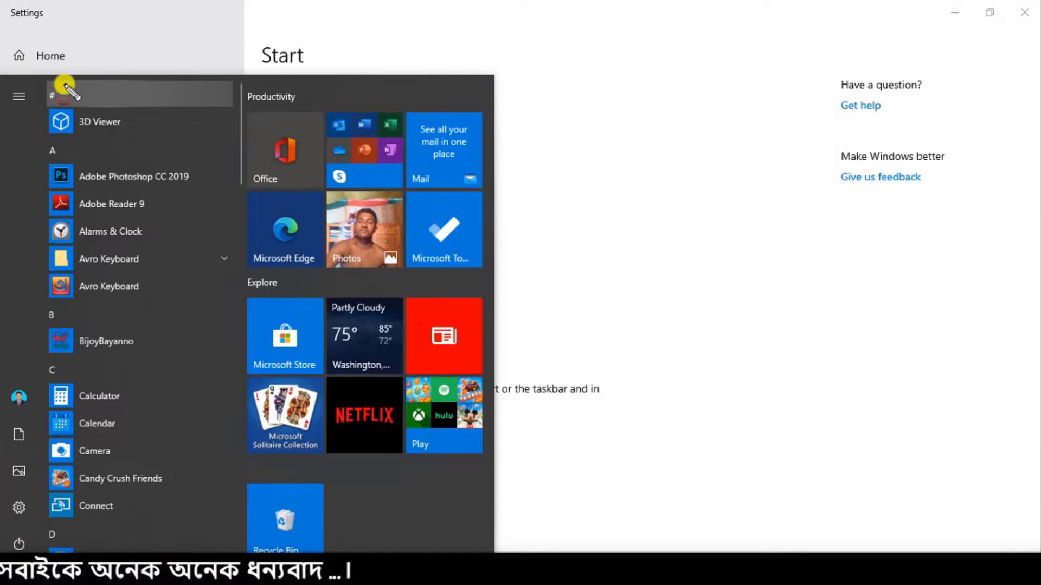
mouse_move(42, 77)
mouse_down()
mouse_move(174, 251)
mouse_move(244, 553)
mouse_up()
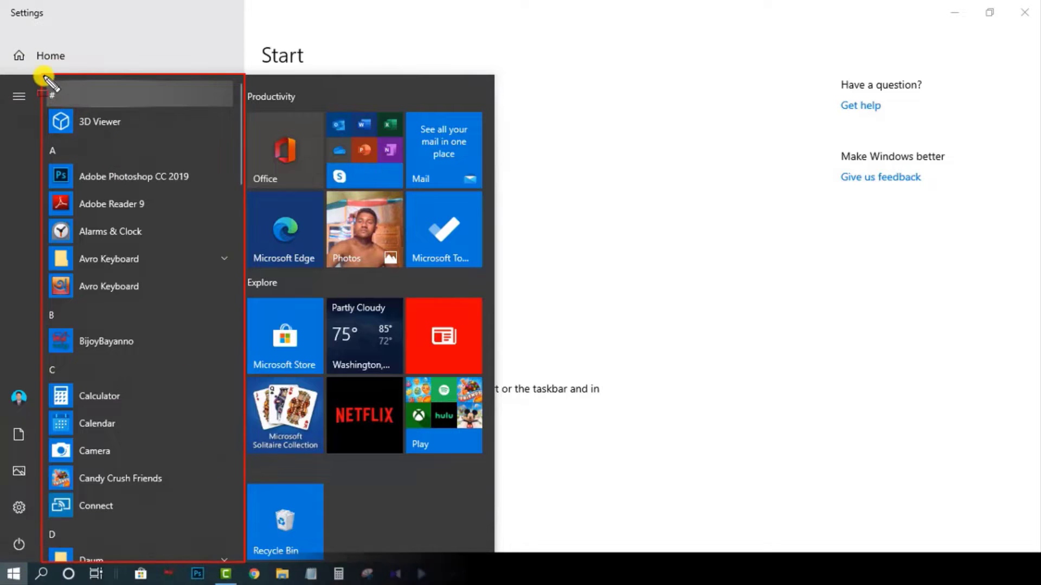
drag(44, 76, 212, 92)
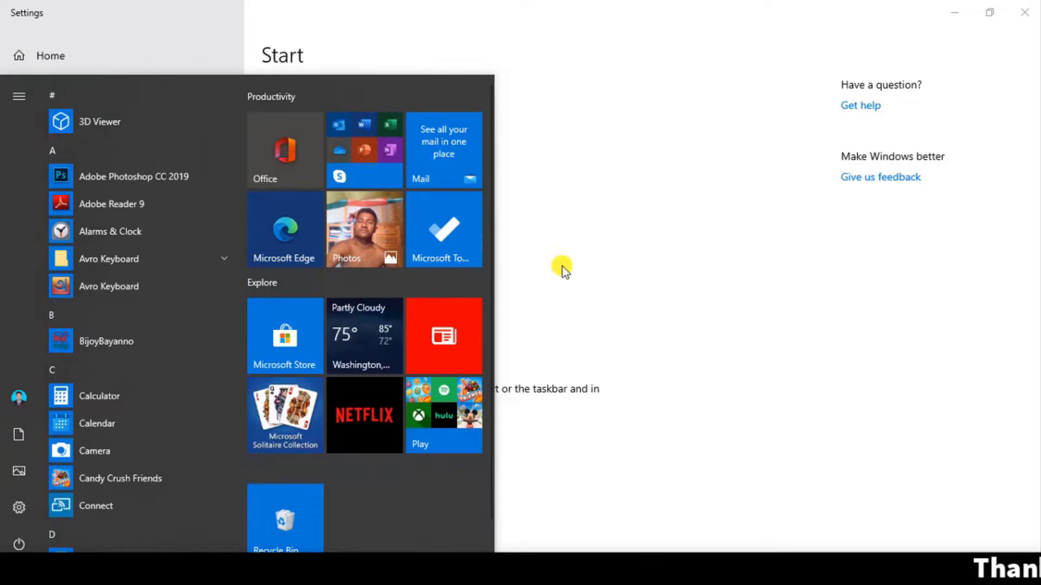
click(604, 238)
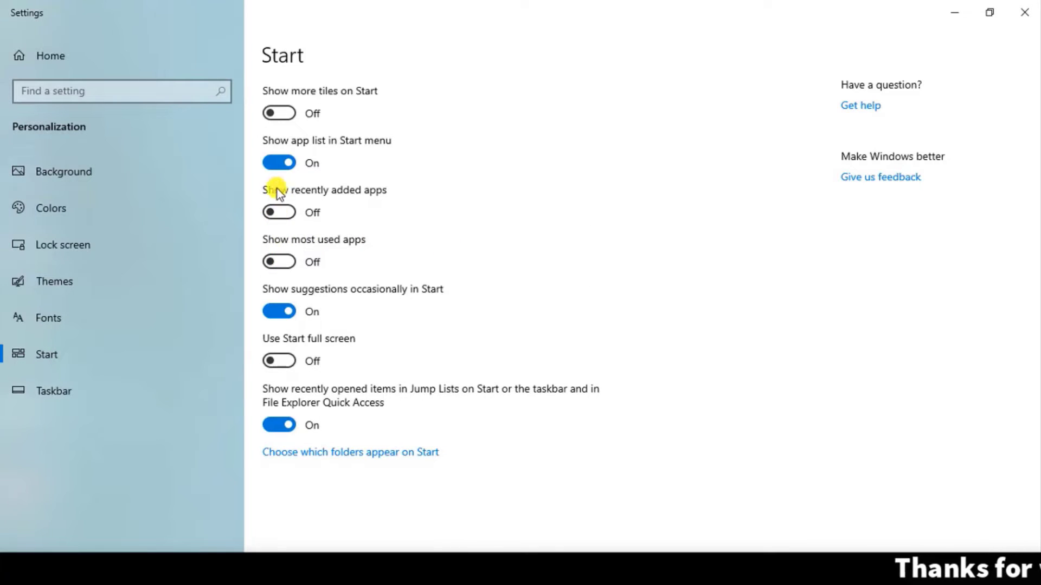
Step: Turn "Show recently added apps" back on and check the Recently added section in the Start menu
click(291, 217)
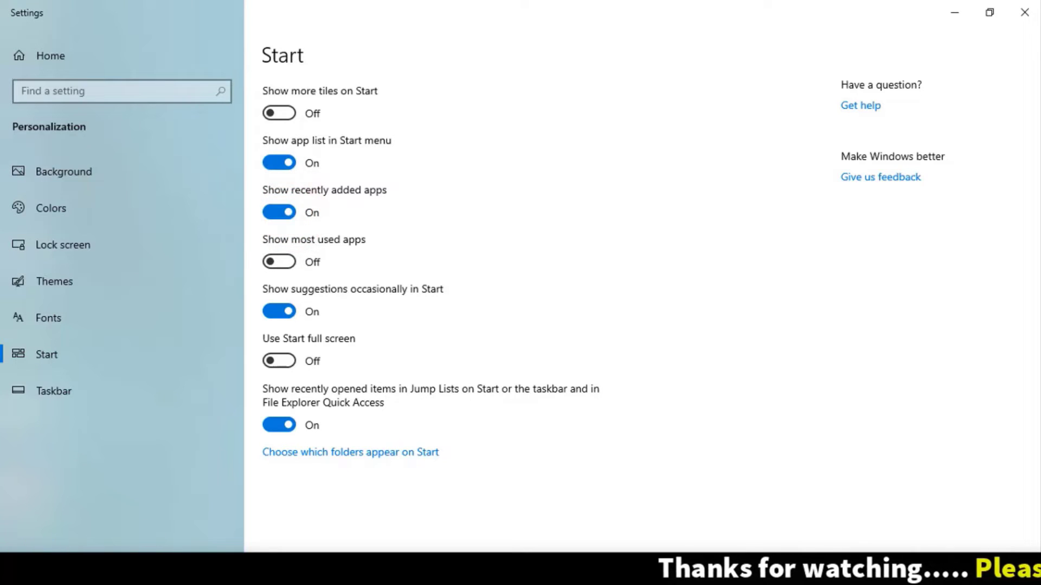
key(super)
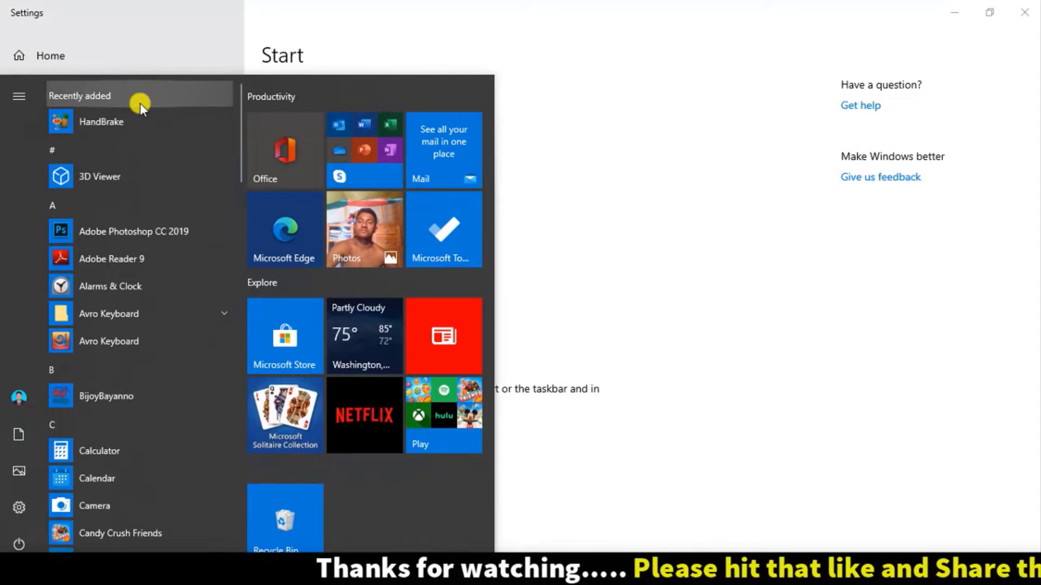
click(96, 93)
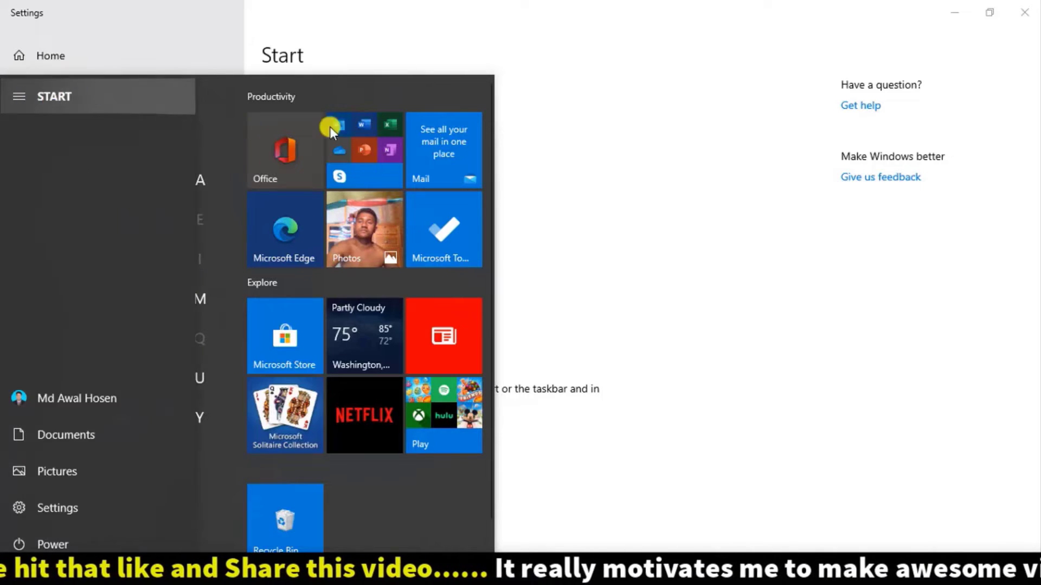
click(632, 99)
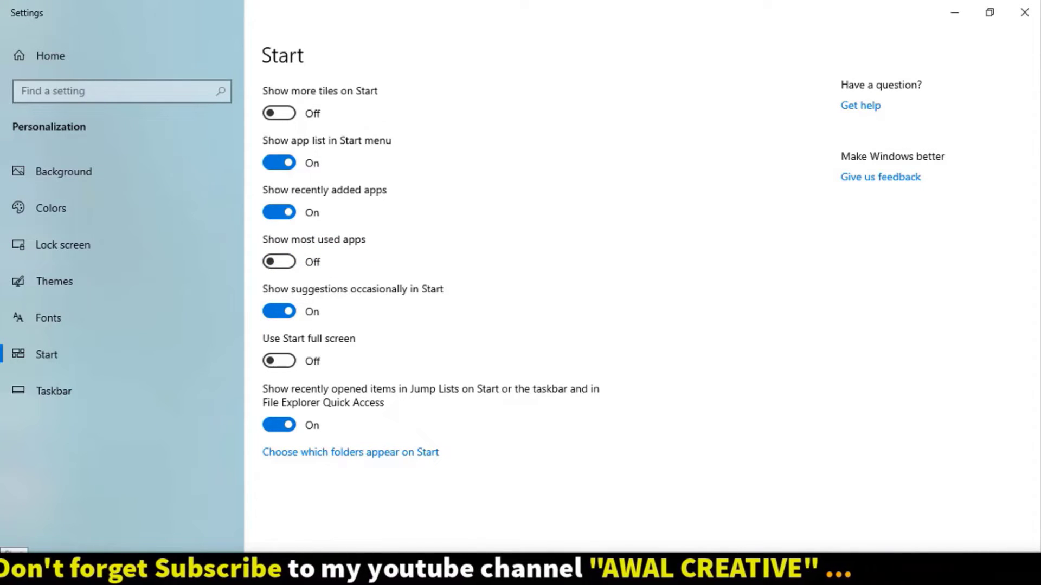
Step: Look through the Start menu's app list down to its last entries and back up, and close the menu
click(12, 570)
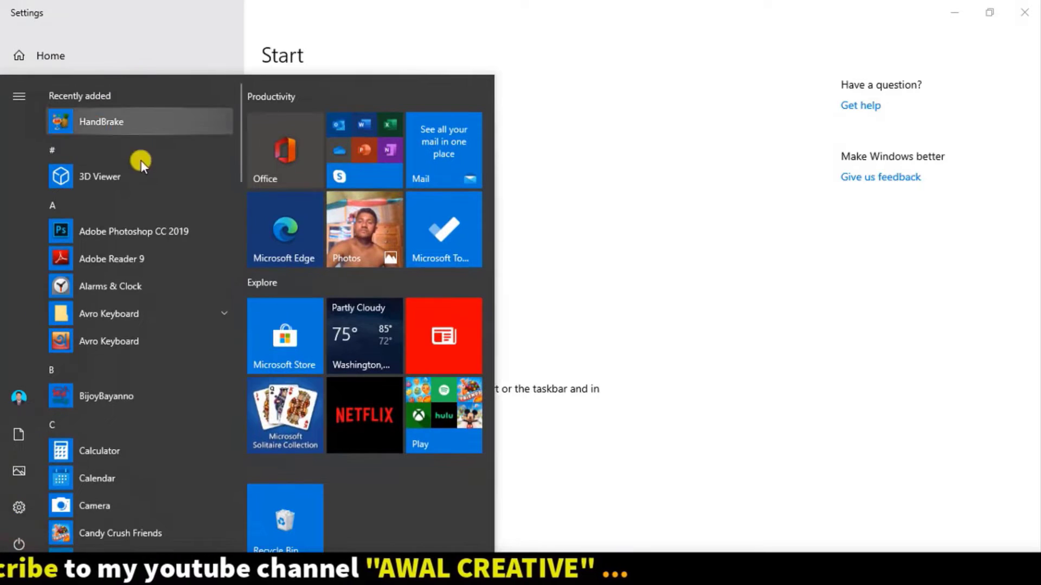
scroll(163, 158, down, 3)
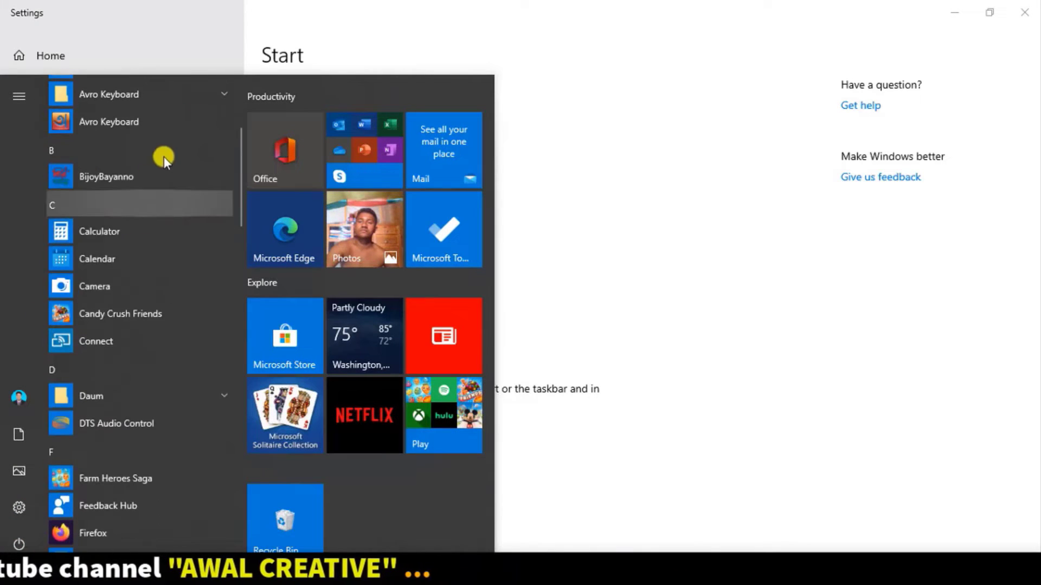
scroll(163, 157, down, 20)
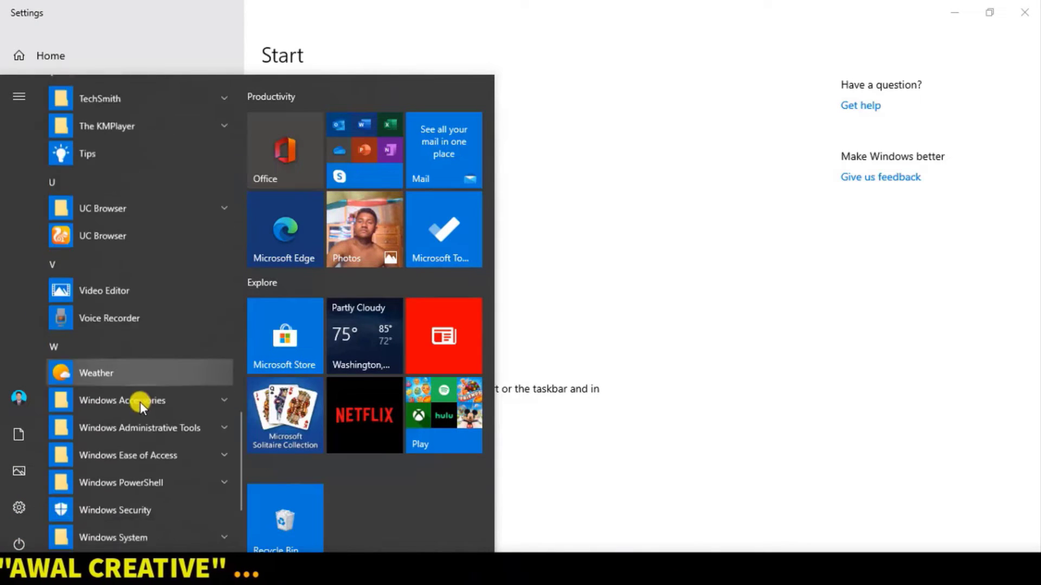
scroll(139, 406, down, 3)
scroll(147, 439, up, 12)
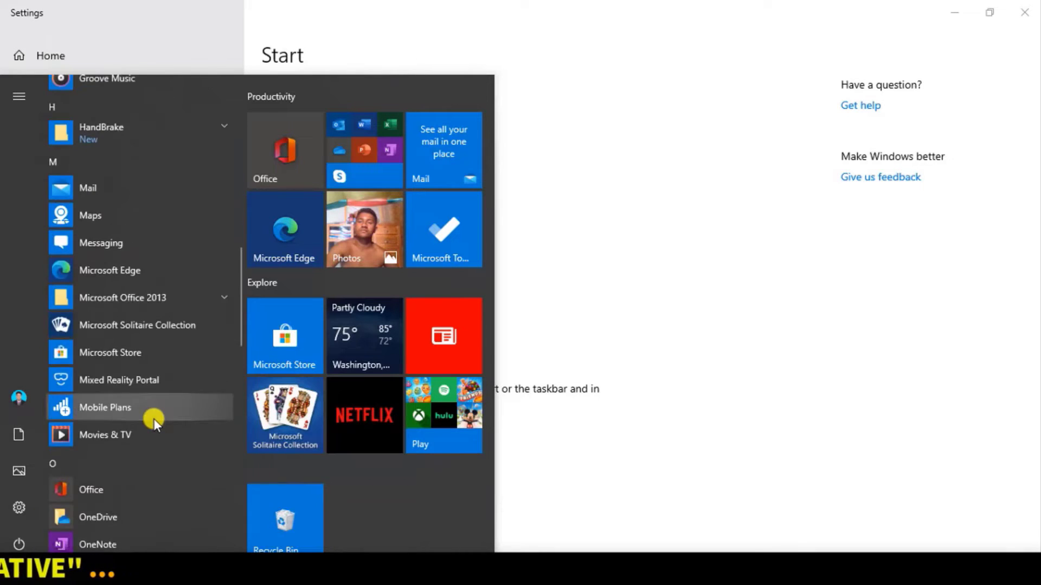
scroll(153, 419, up, 5)
click(654, 166)
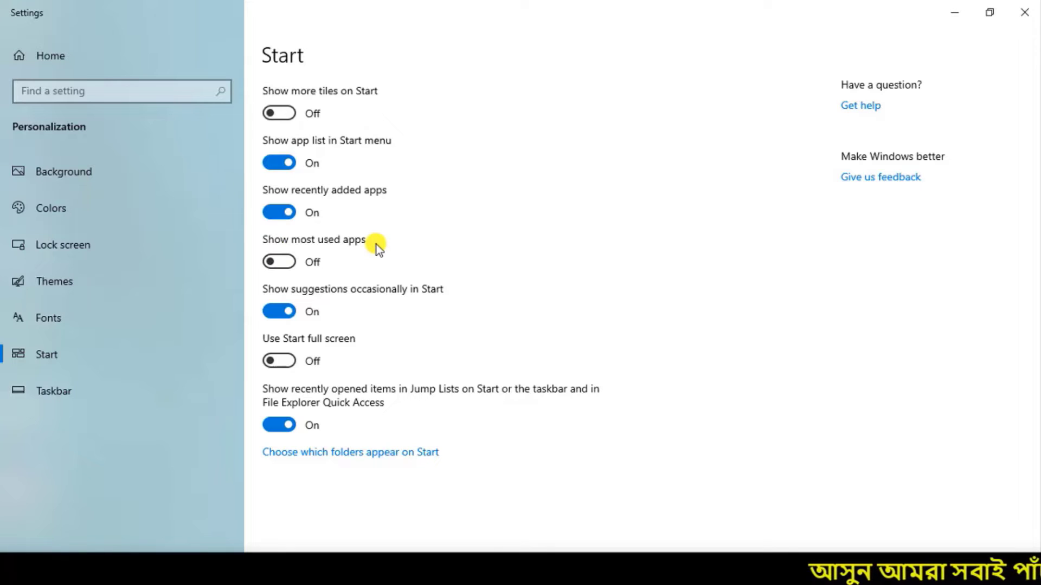
Step: Turn on "Show most used apps" and check the Most used section in the Start menu
click(284, 262)
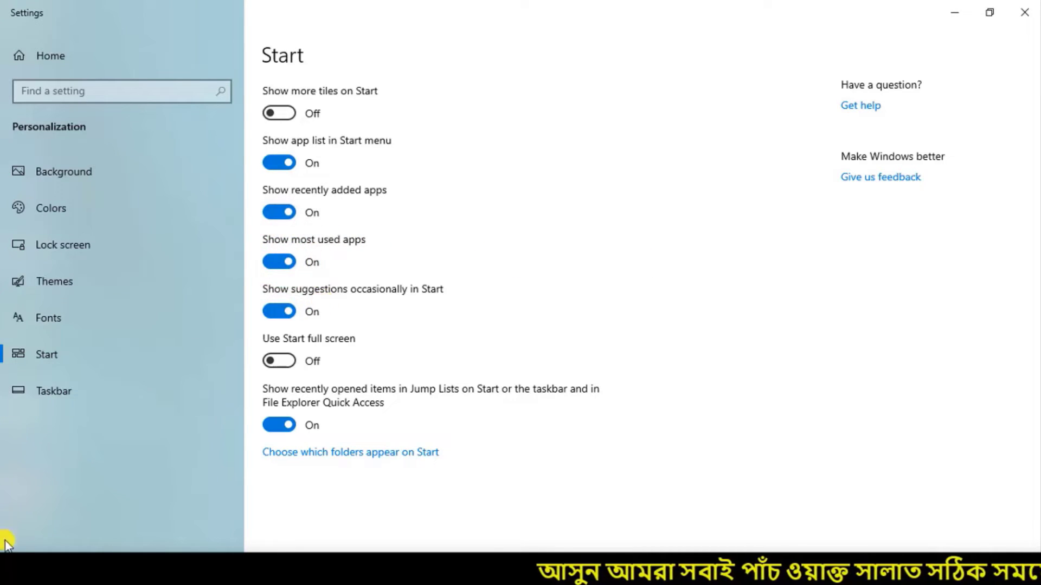
click(11, 569)
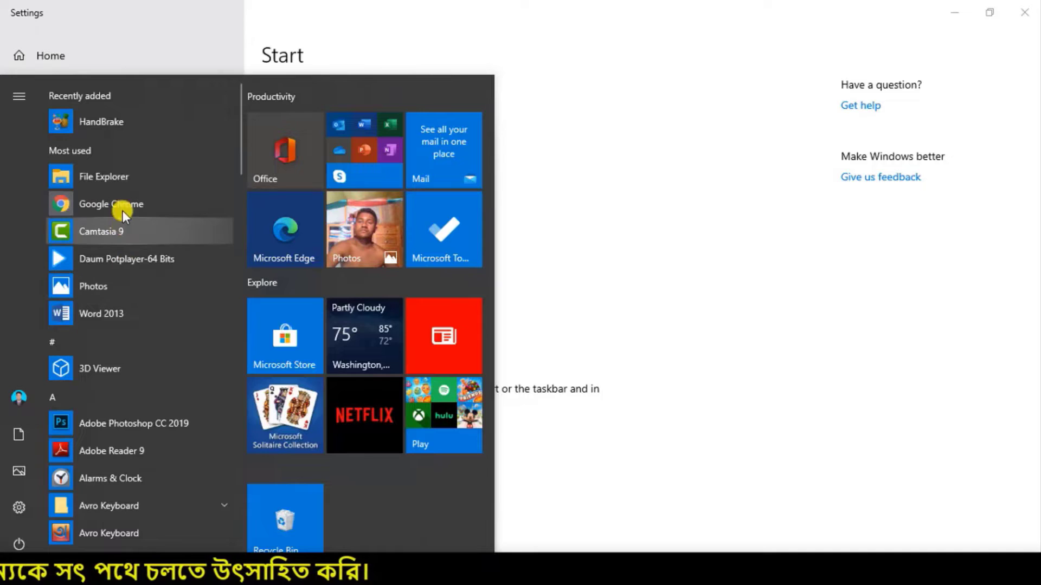
click(634, 229)
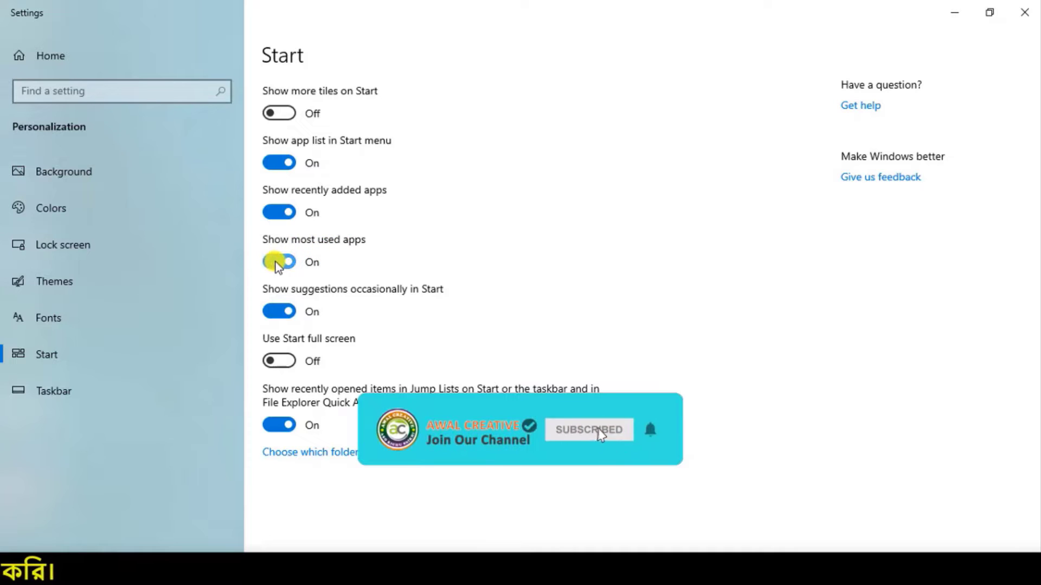
Step: Turn "Show most used apps" off and check the Start menu's app list for the Most used section
click(277, 263)
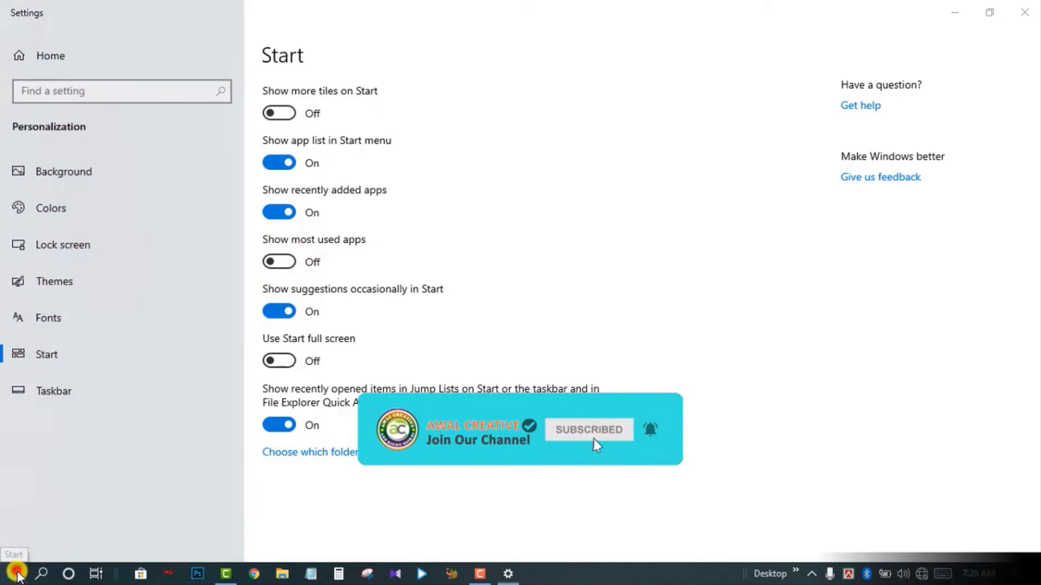
click(17, 574)
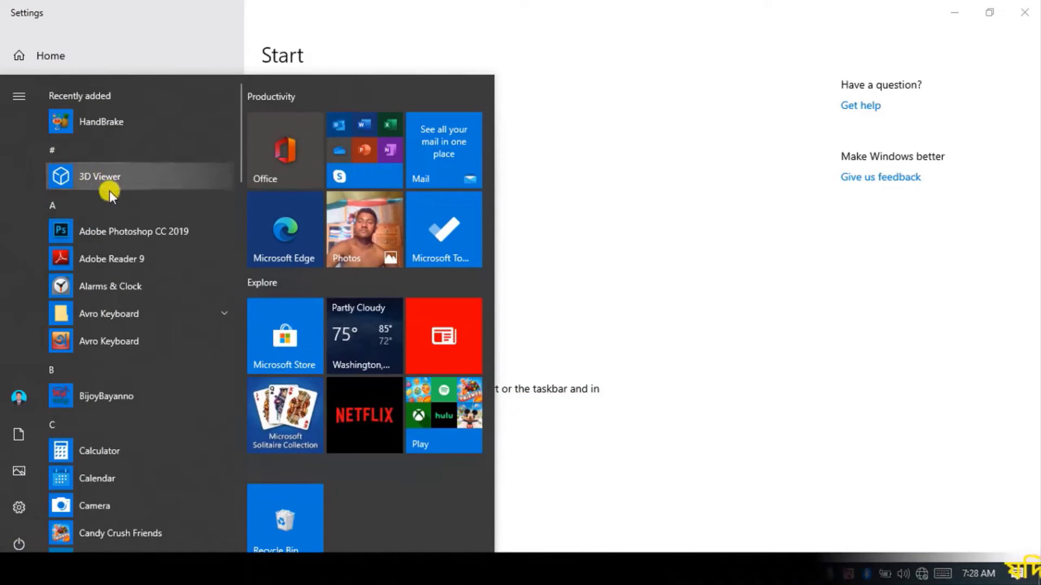
scroll(130, 343, down, 1)
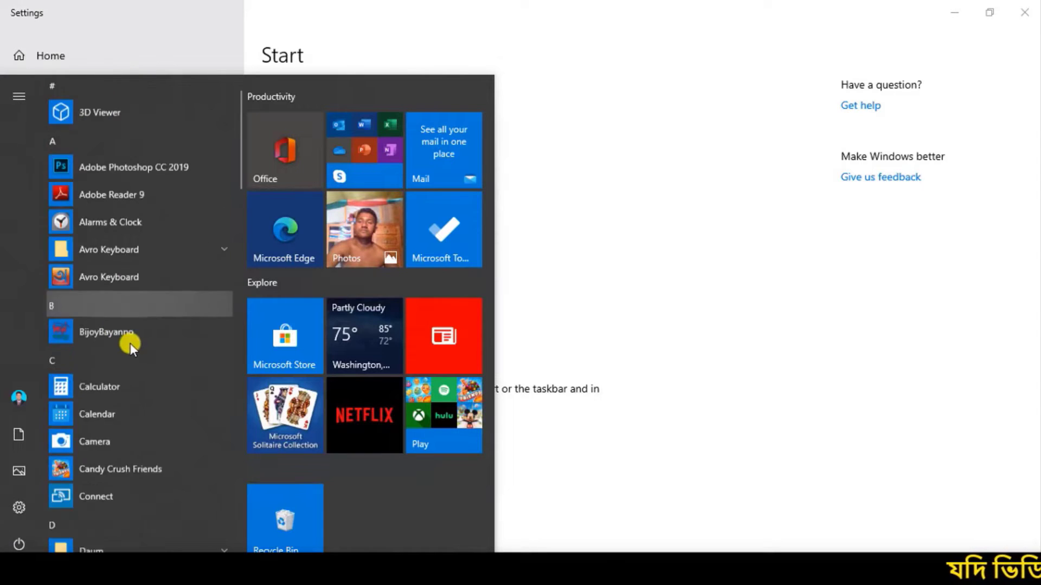
scroll(130, 343, down, 15)
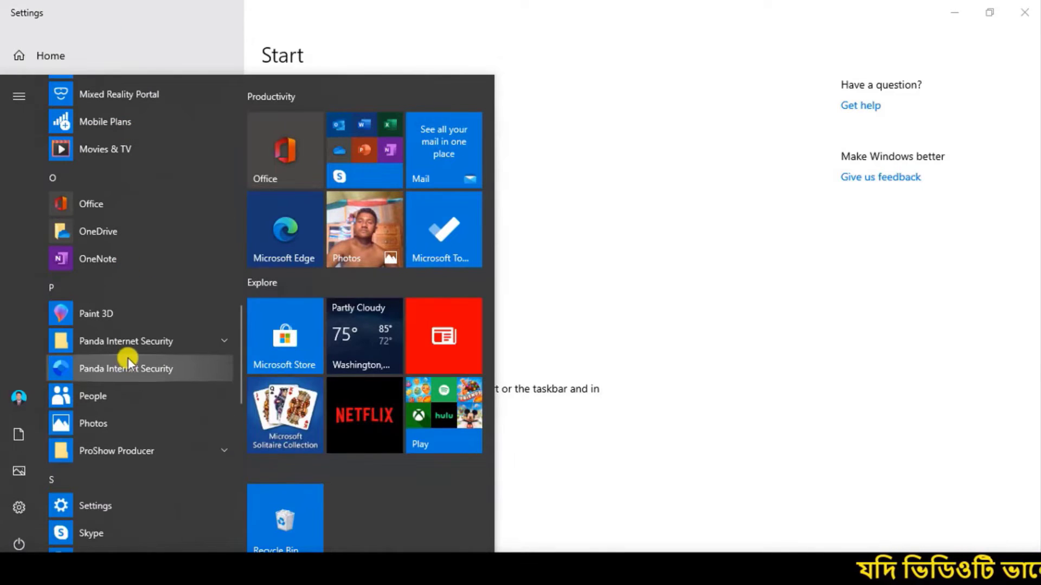
click(662, 242)
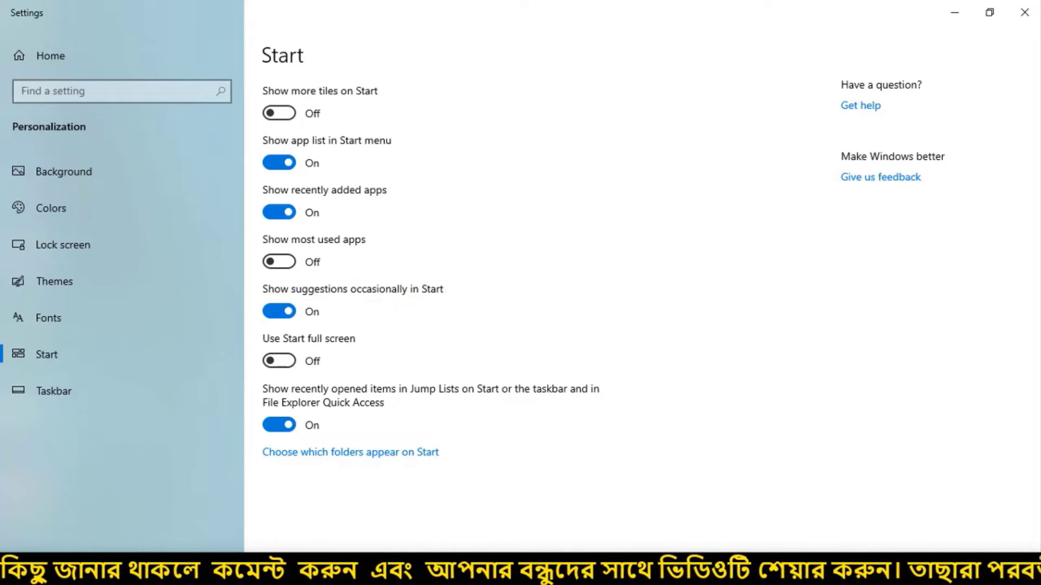
Step: Reopen the Start menu and skim its app list in both directions before closing it
key(super)
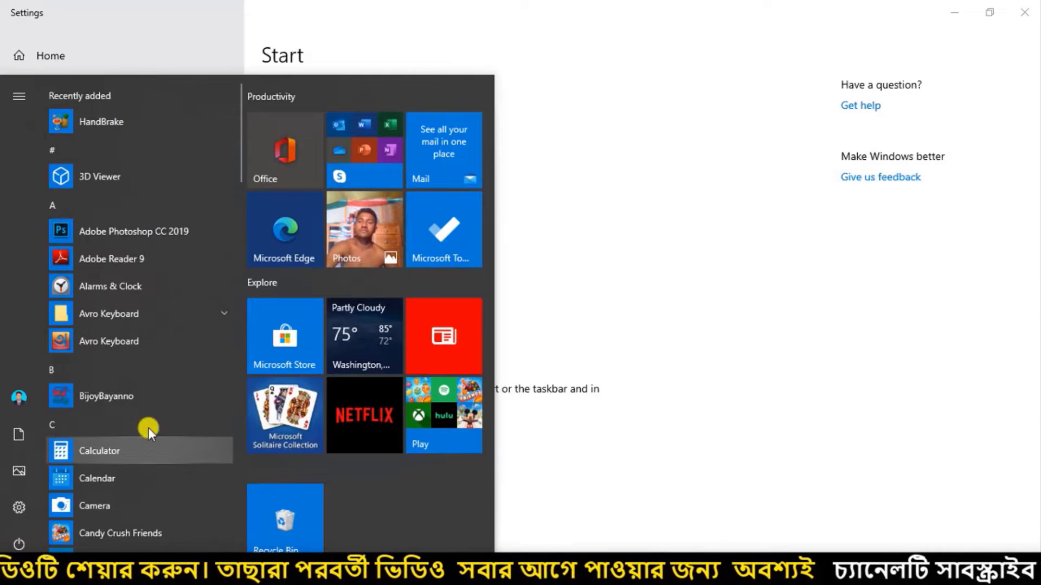
scroll(172, 330, down, 3)
scroll(171, 330, down, 2)
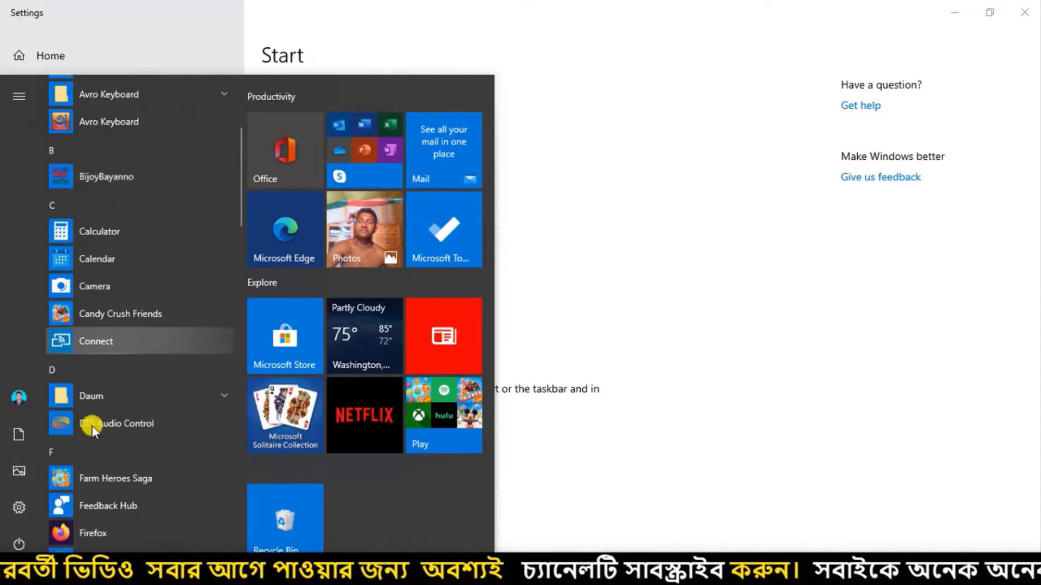
scroll(93, 425, down, 10)
scroll(108, 352, up, 3)
scroll(119, 308, up, 8)
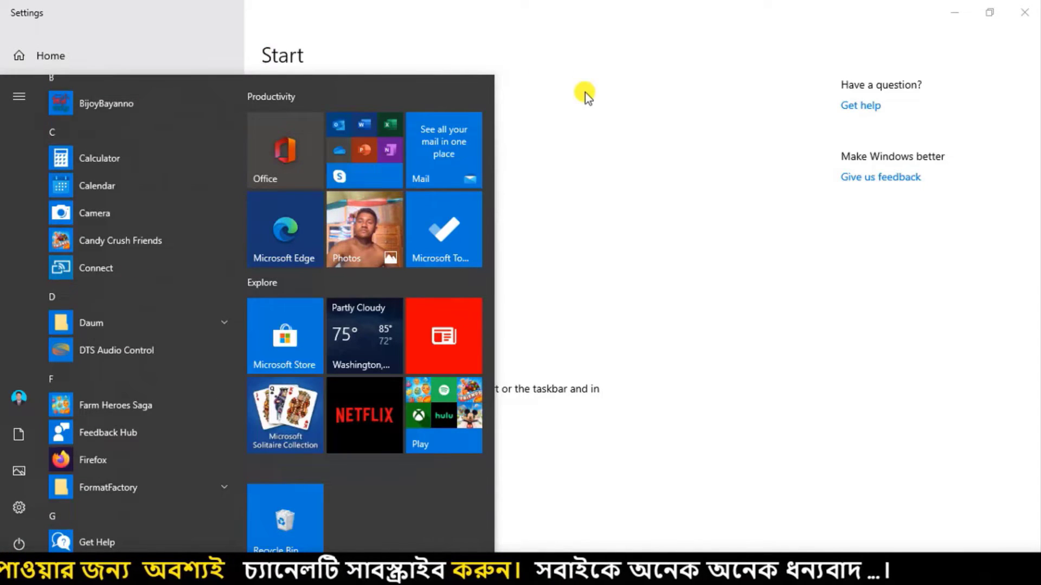
click(584, 92)
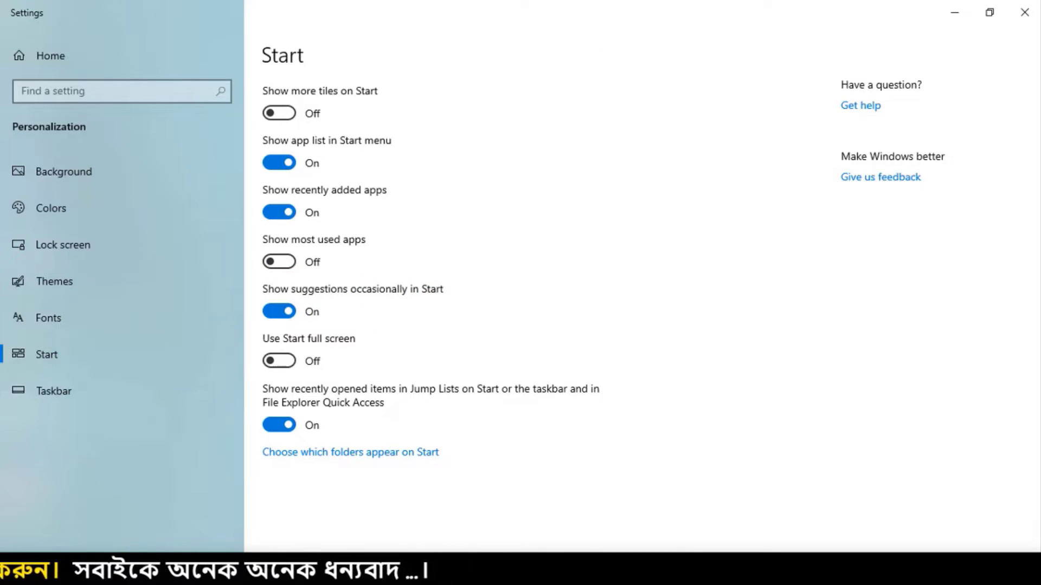
Step: Examine the Start menu's app list to its end and the pinned tiles down to Recycle Bin, and close the menu
click(12, 574)
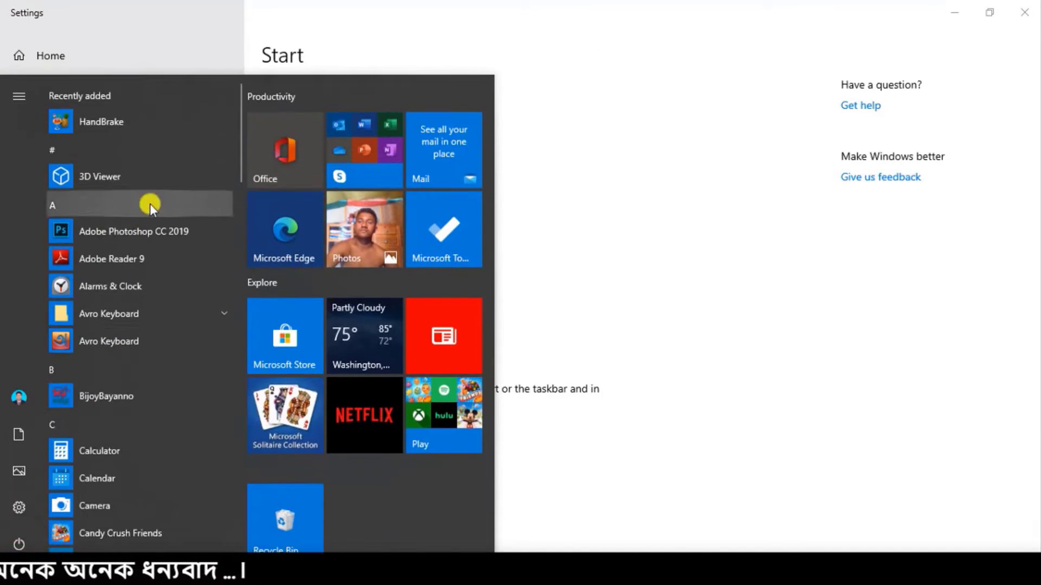
scroll(145, 338, down, 5)
scroll(145, 338, down, 15)
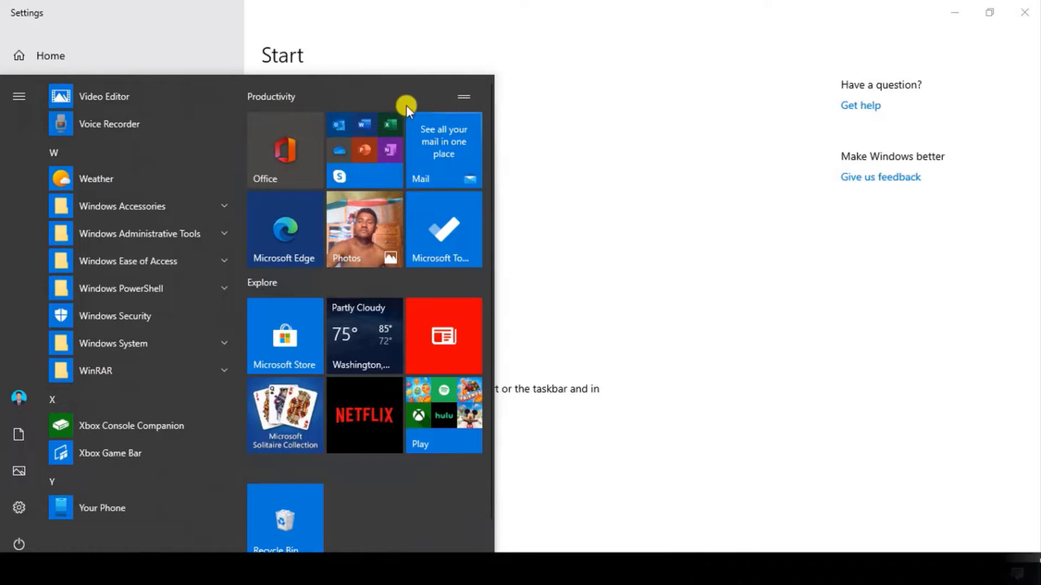
scroll(395, 481, down, 1)
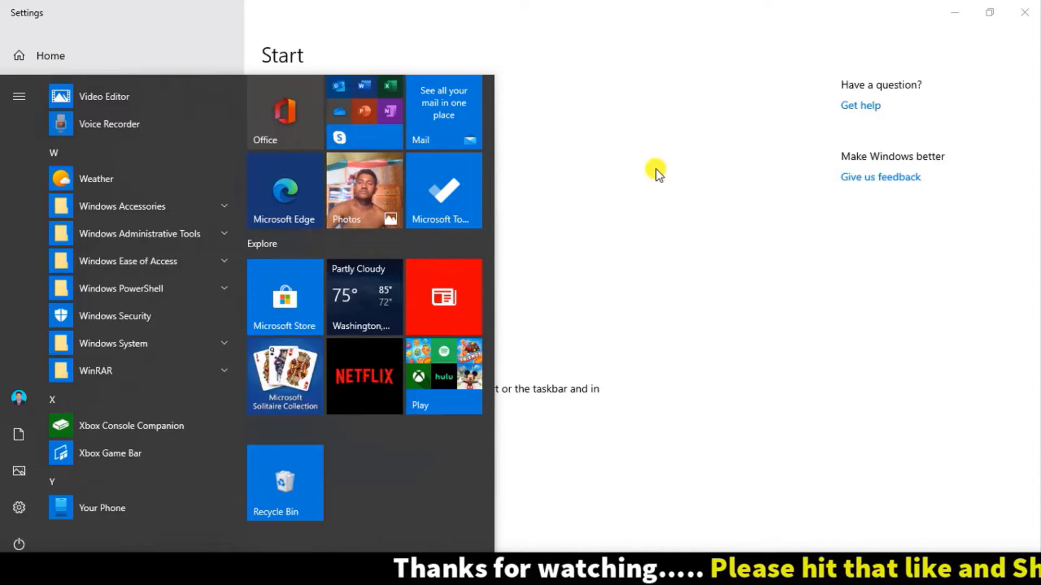
click(688, 199)
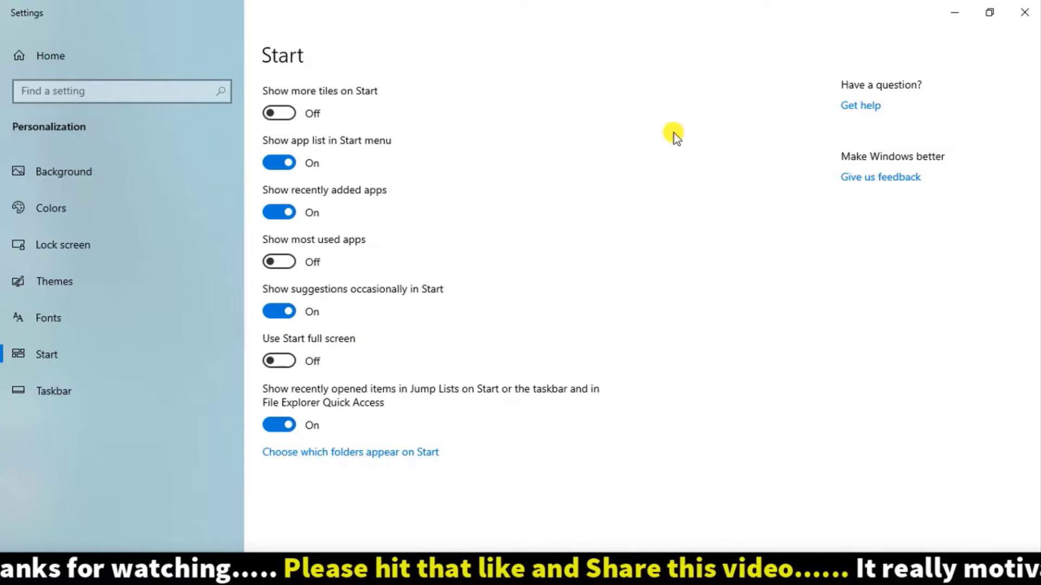
Step: Minimize Settings and open the Start menu over the desktop to examine how much of the screen it covers
click(954, 15)
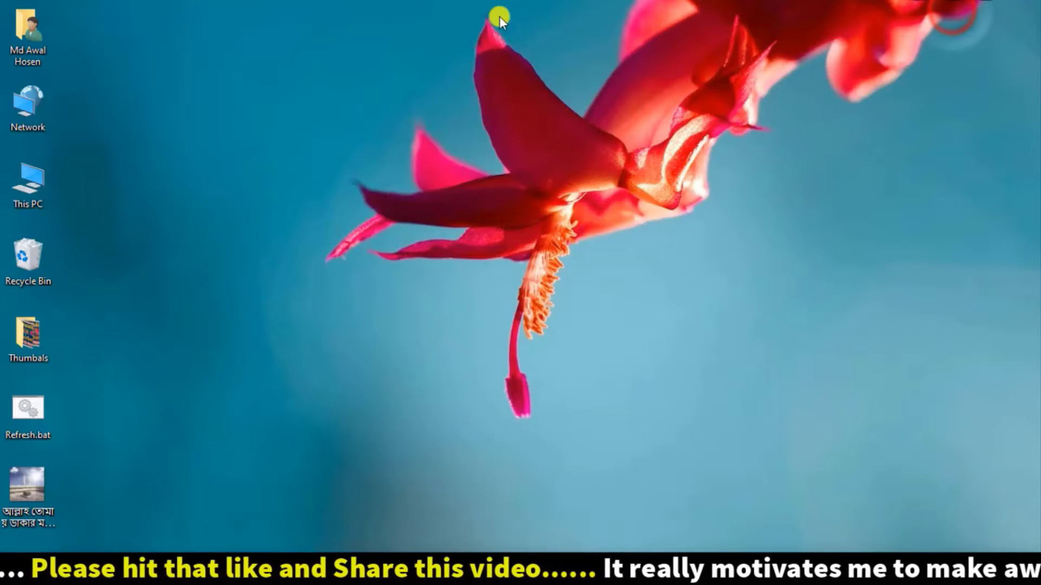
right_click(406, 89)
click(466, 134)
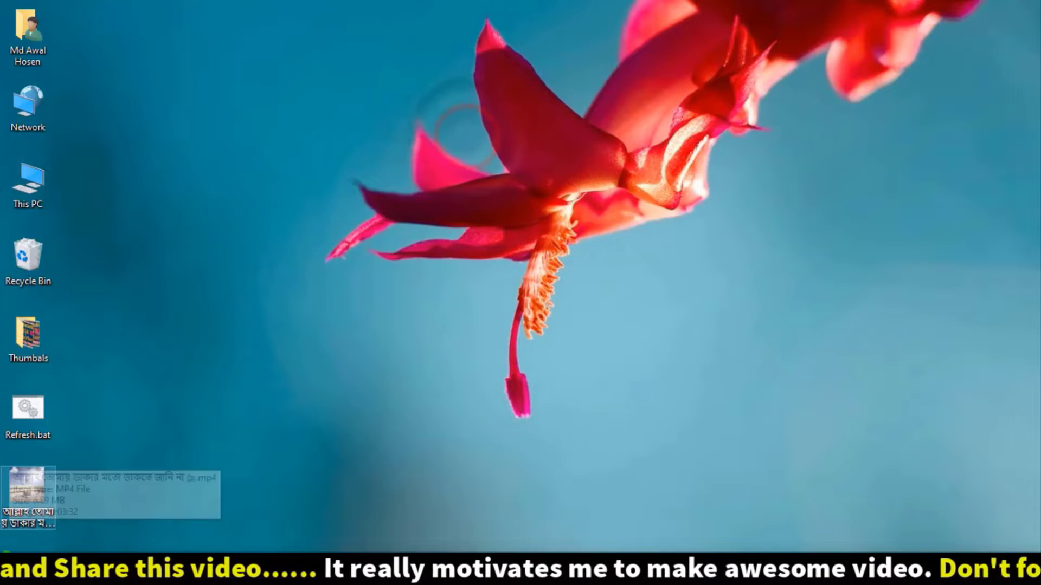
click(13, 574)
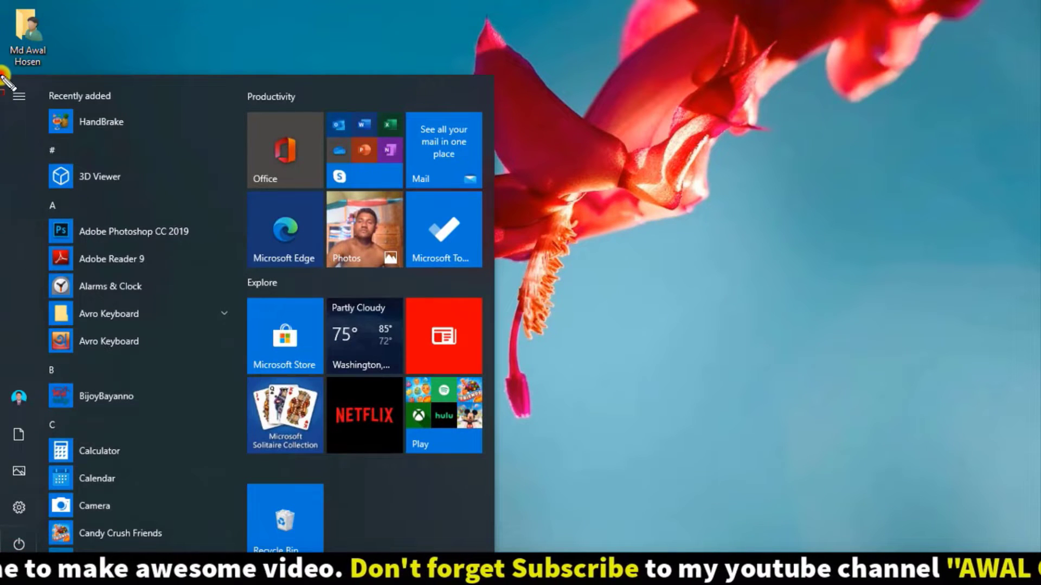
drag(5, 79, 477, 551)
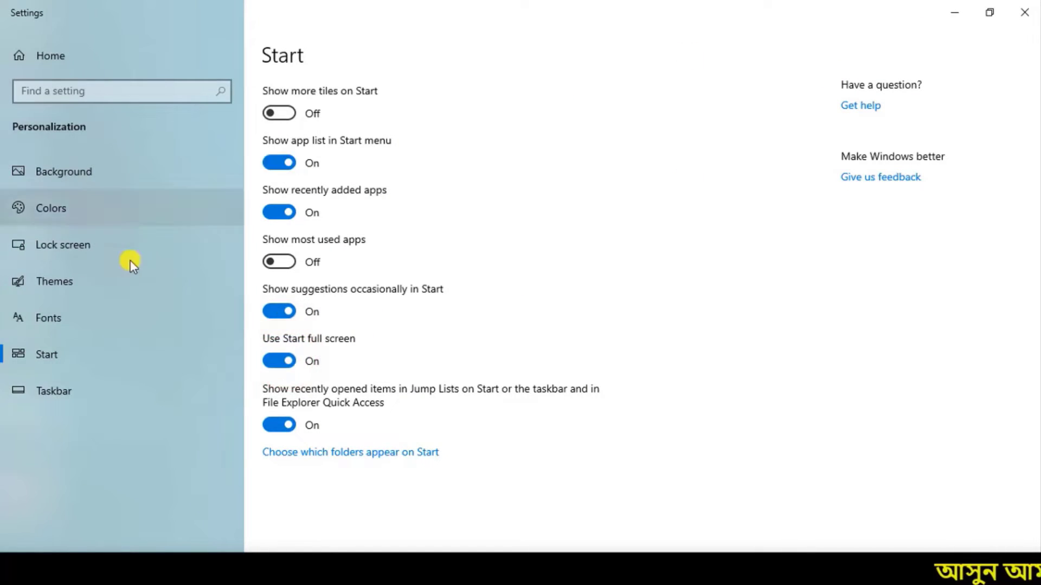
Step: Check the full-screen Start over the desktop, return to Settings and turn off "Use Start full screen"
click(958, 18)
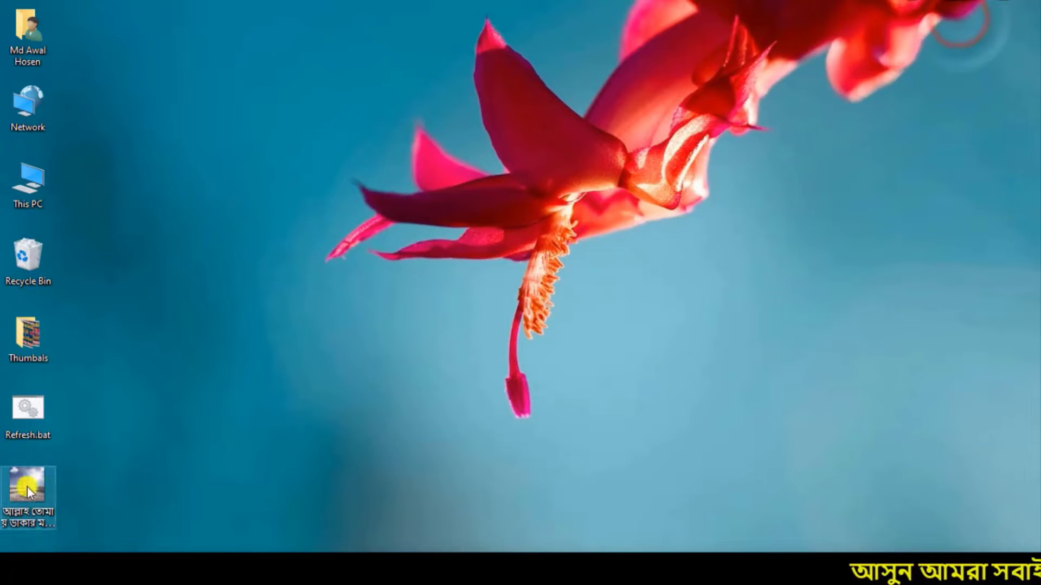
key(super)
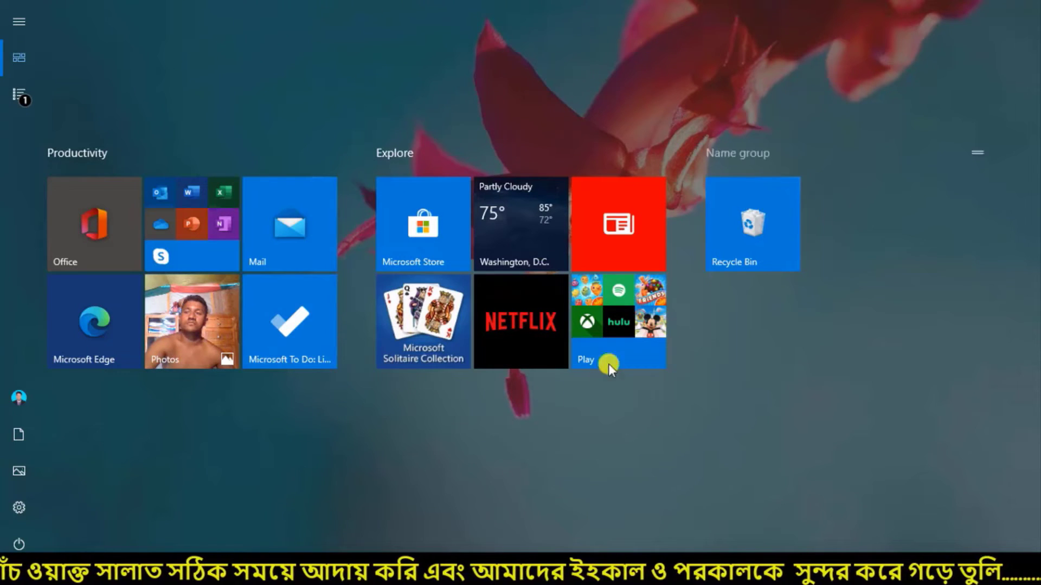
click(363, 352)
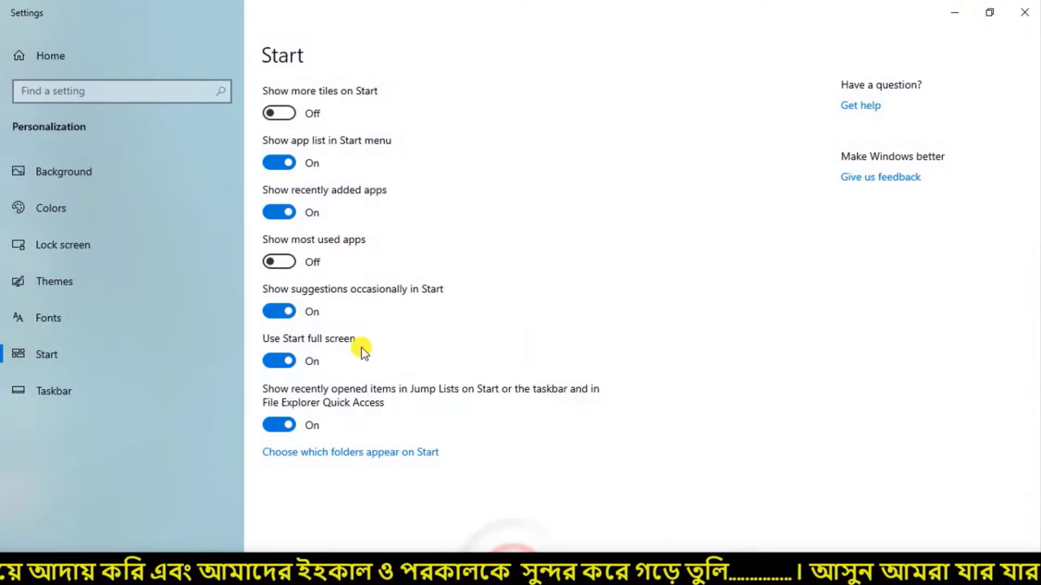
click(271, 361)
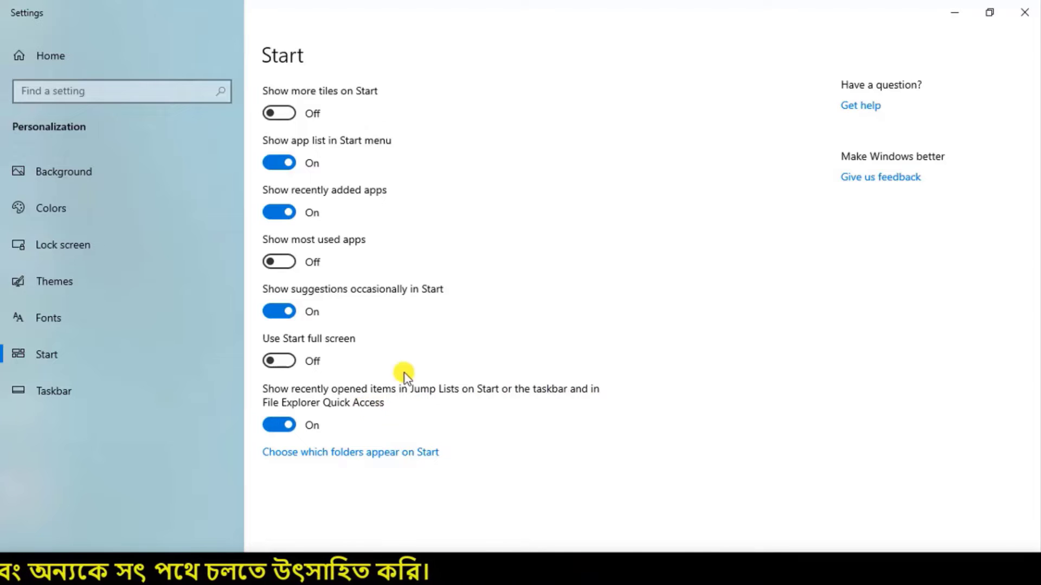
Step: Minimize Settings, view the image "DSC_0942_-removebg-preview (3).png" from This PC's Downloads folder, and close the viewer
click(955, 11)
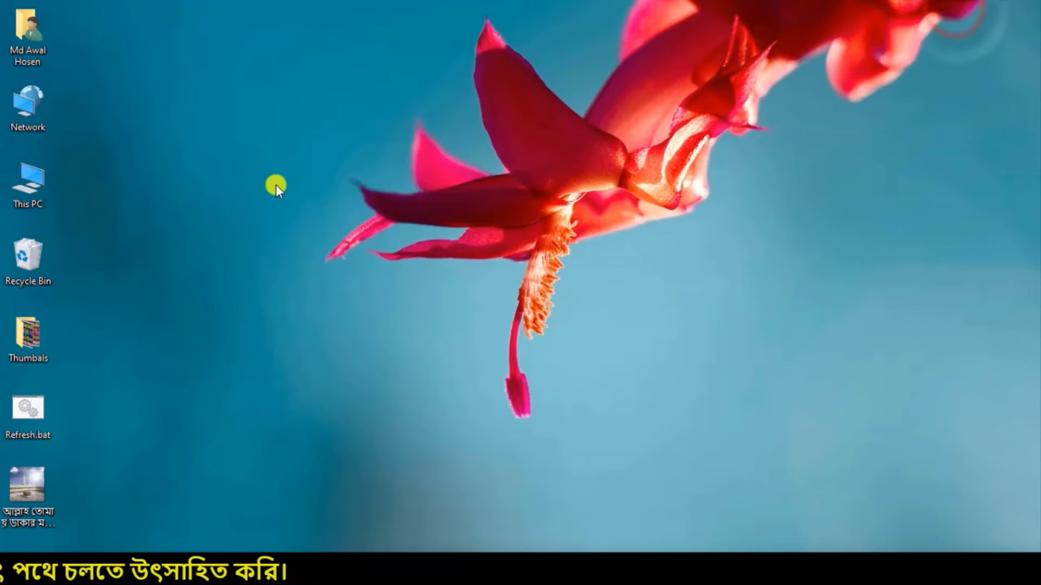
double_click(31, 175)
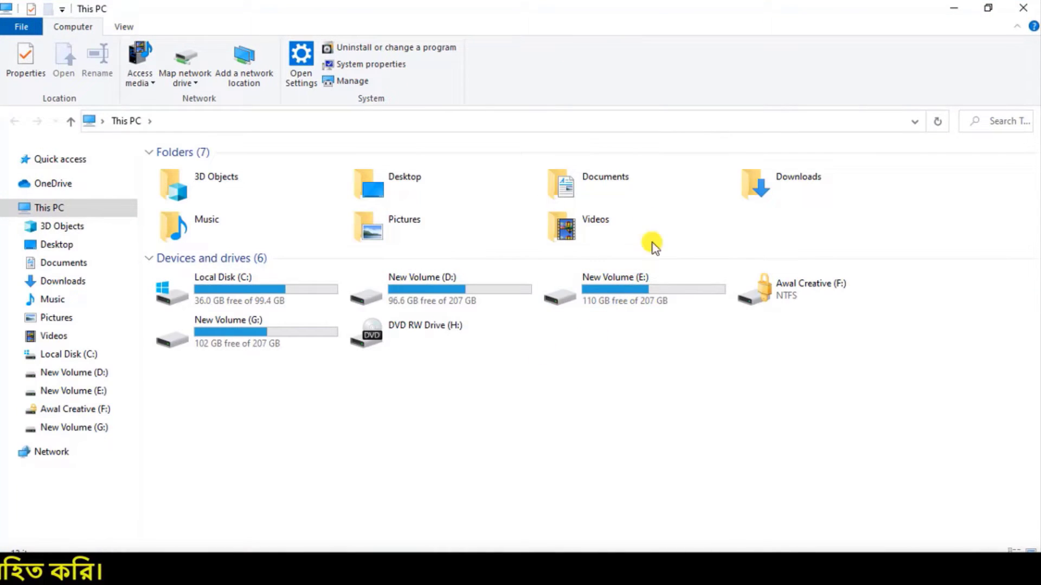
double_click(812, 179)
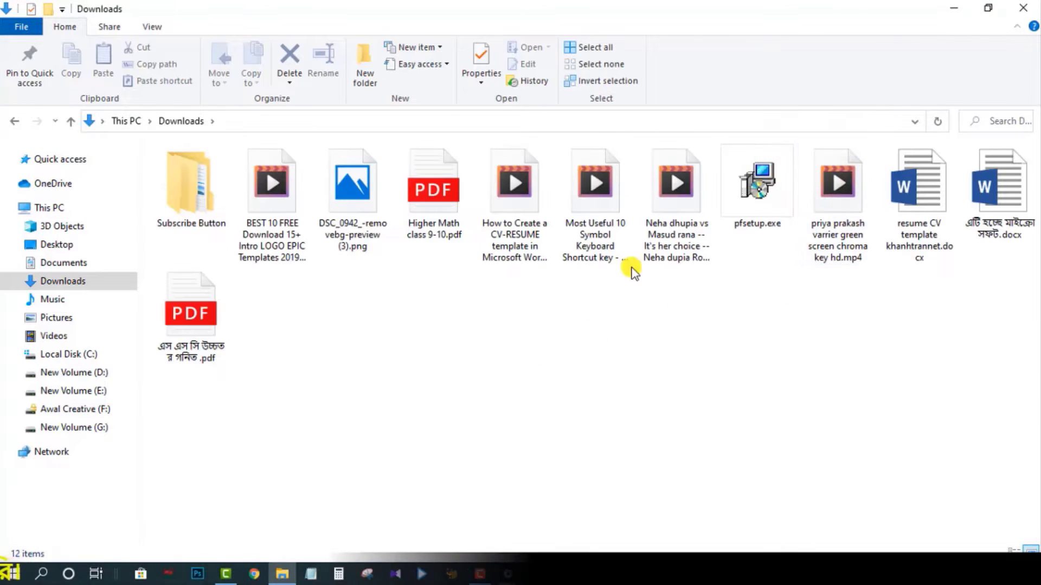
right_click(339, 198)
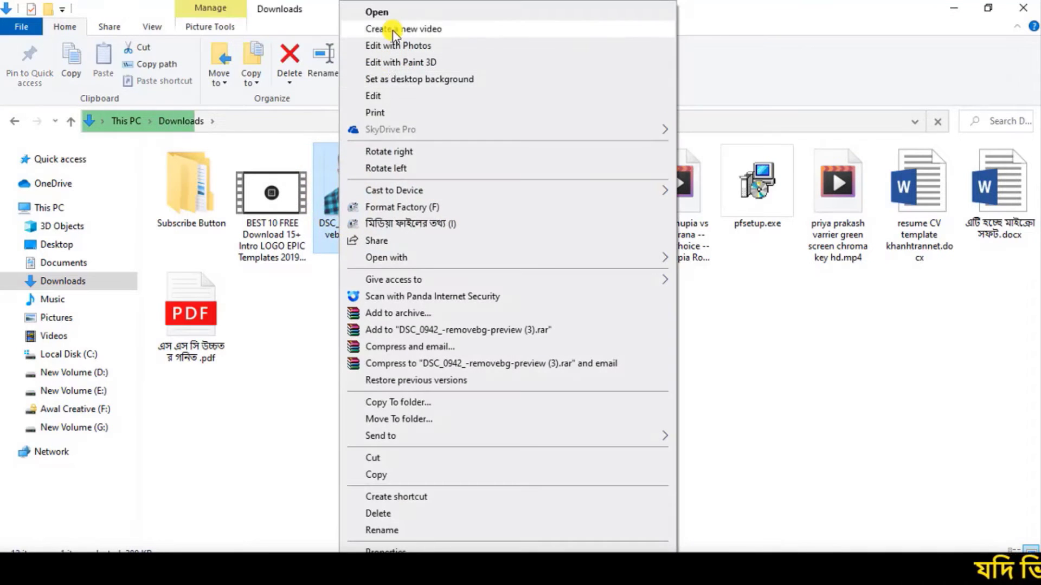
click(382, 12)
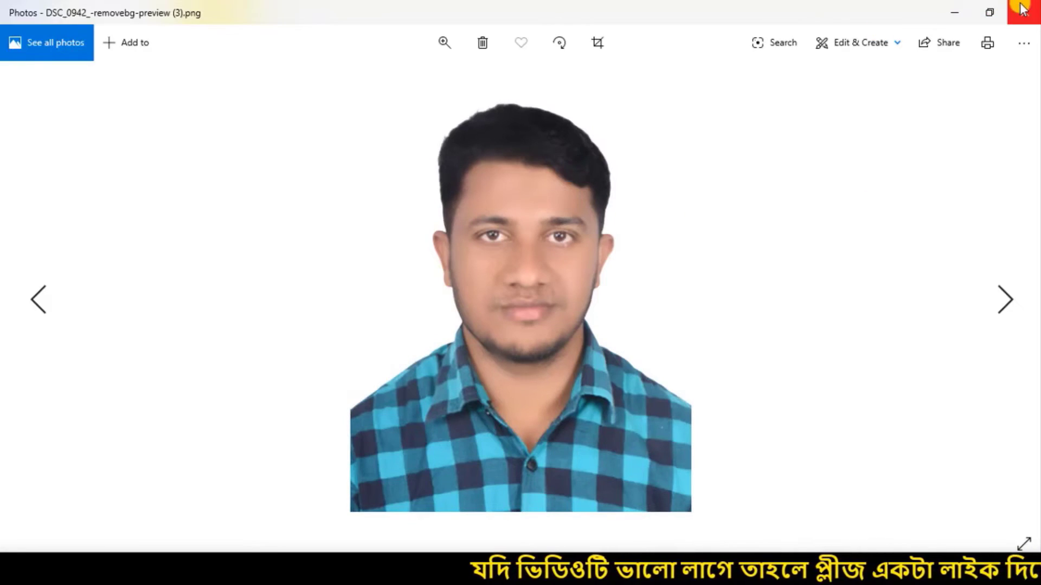
click(1024, 10)
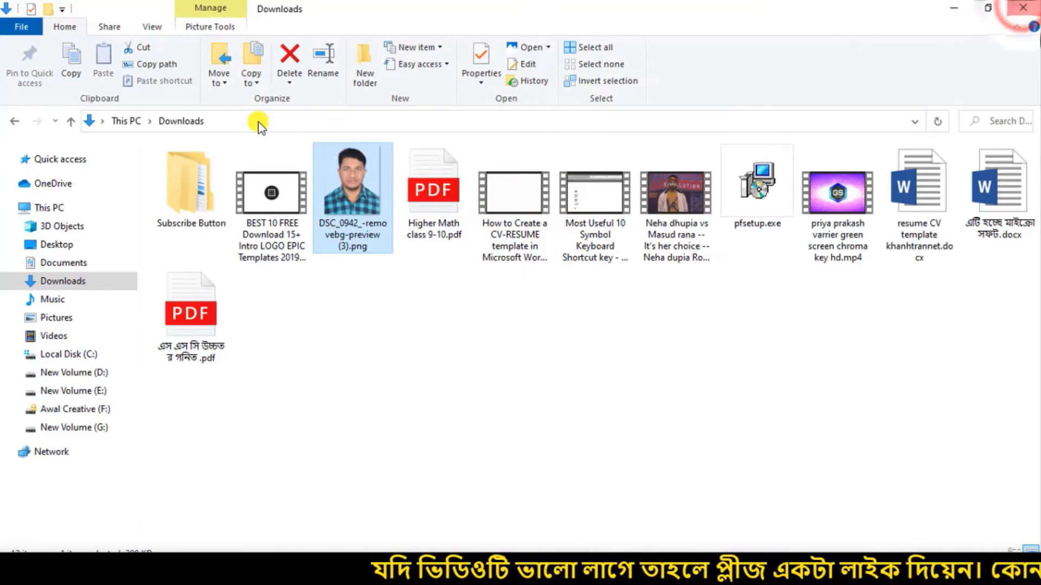
Step: Browse to the 16 December folder on New Volume (G:), check its Final Videos folder, and close the File Explorer window
click(68, 127)
double_click(281, 332)
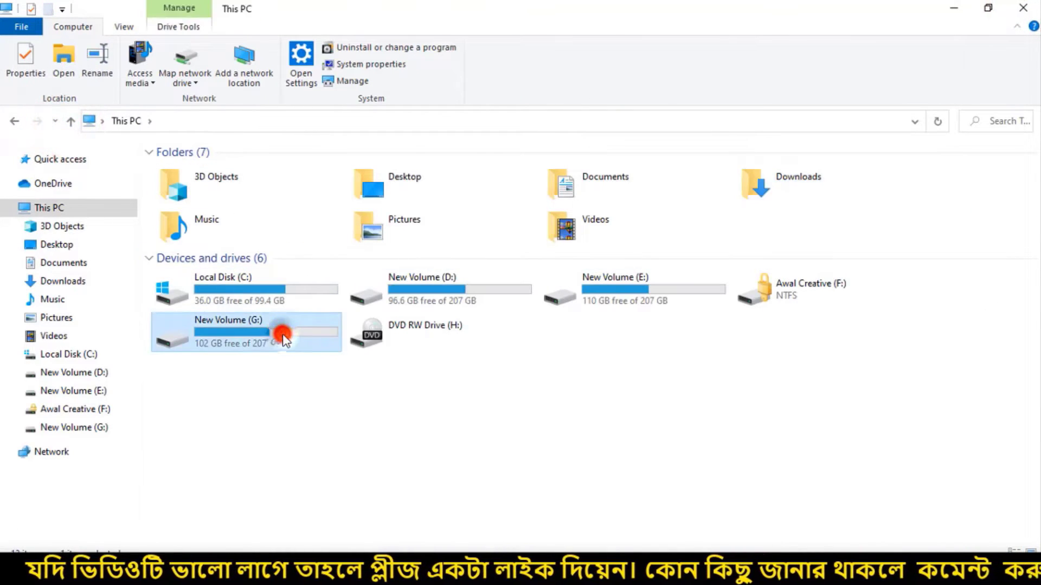
double_click(183, 169)
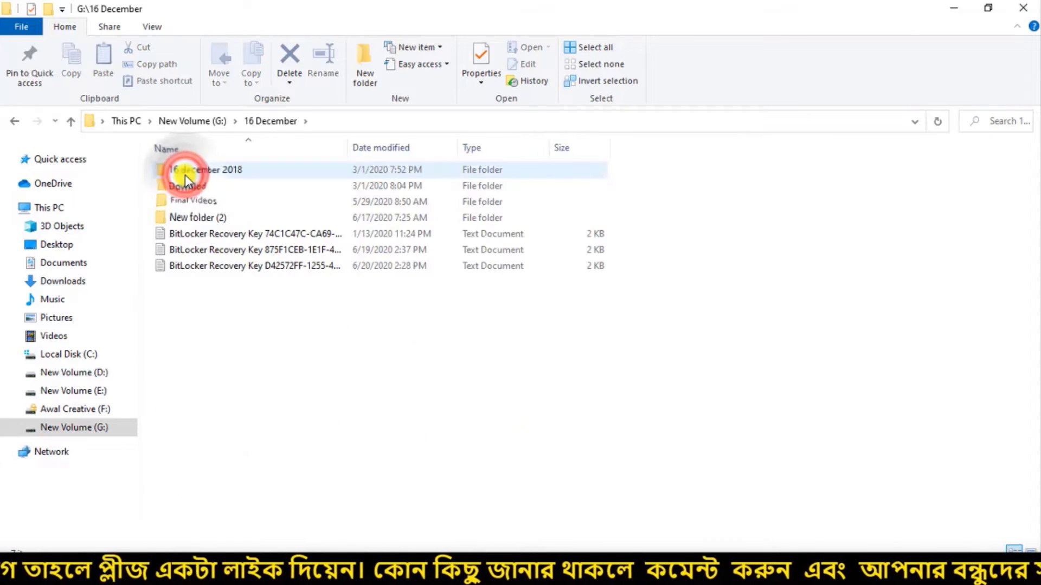
double_click(200, 202)
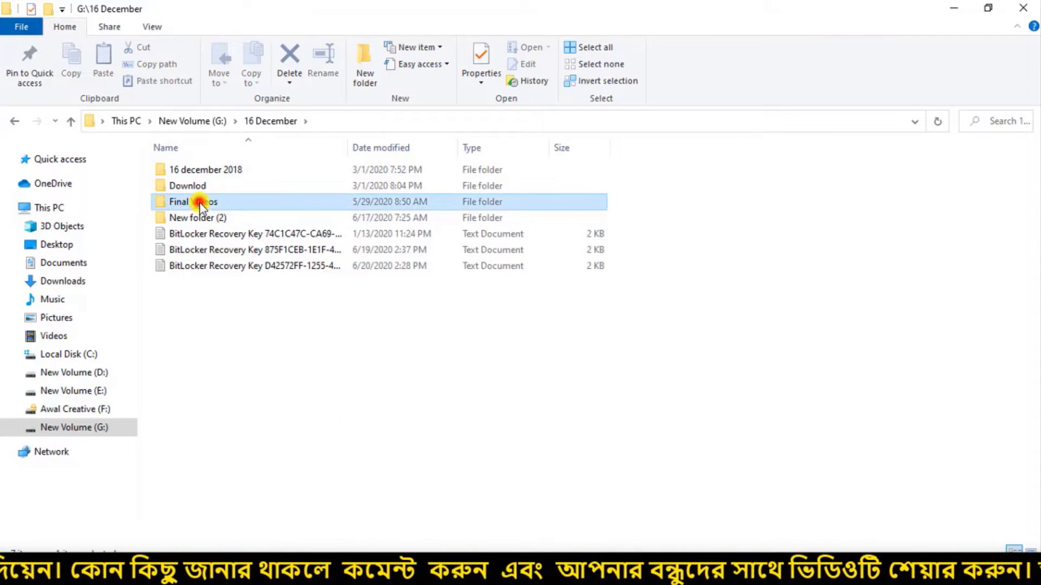
click(1029, 7)
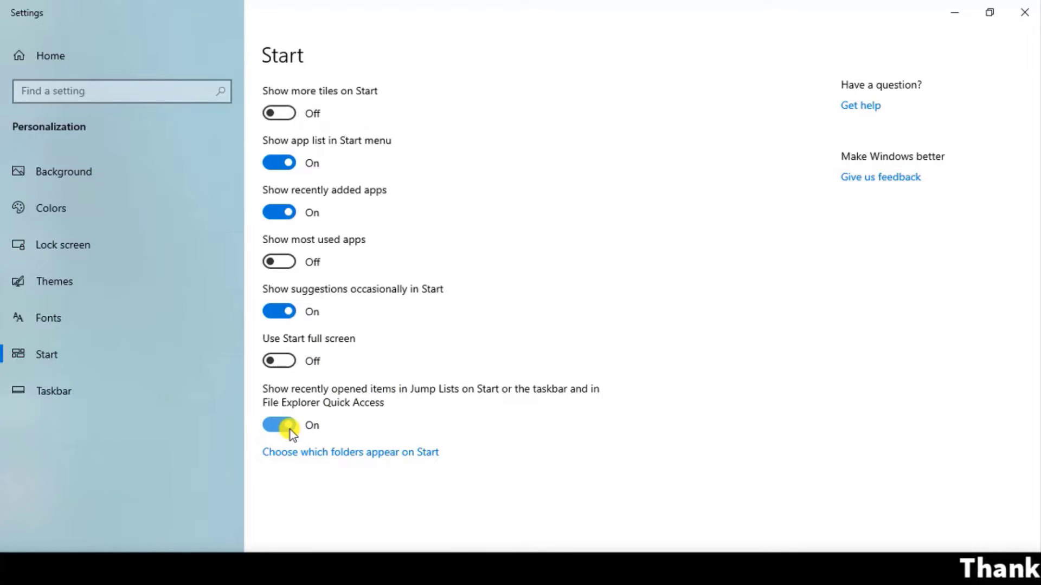
Step: Minimize Settings, open This PC from the desktop, and examine the Recent files list in Quick access
click(945, 21)
click(22, 181)
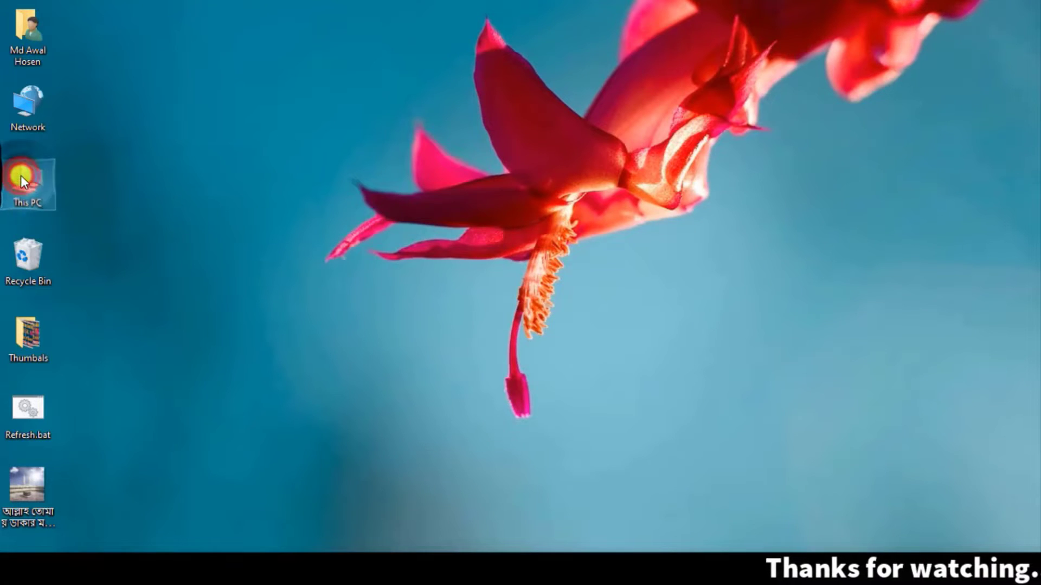
double_click(22, 177)
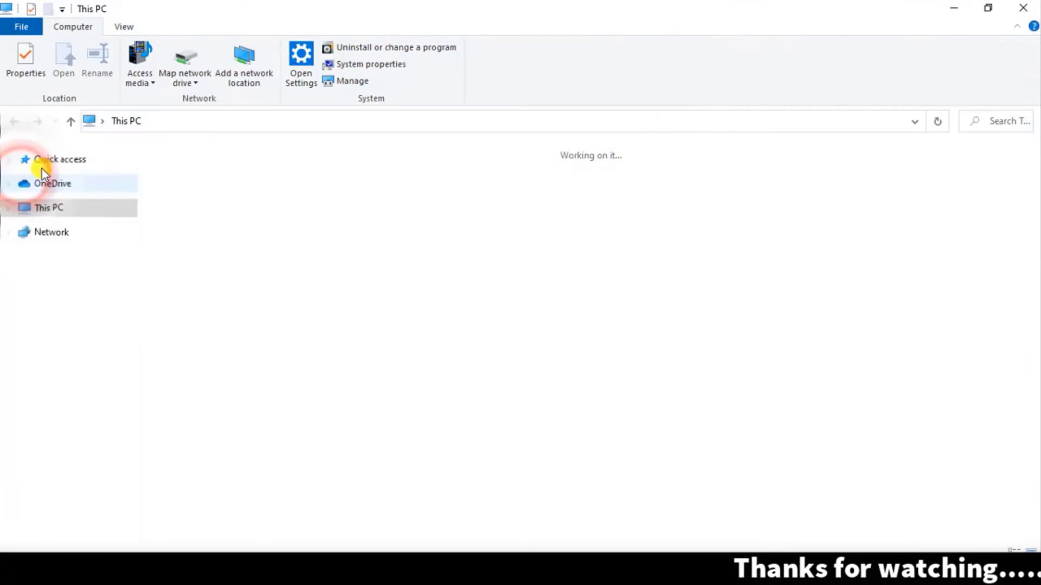
click(87, 161)
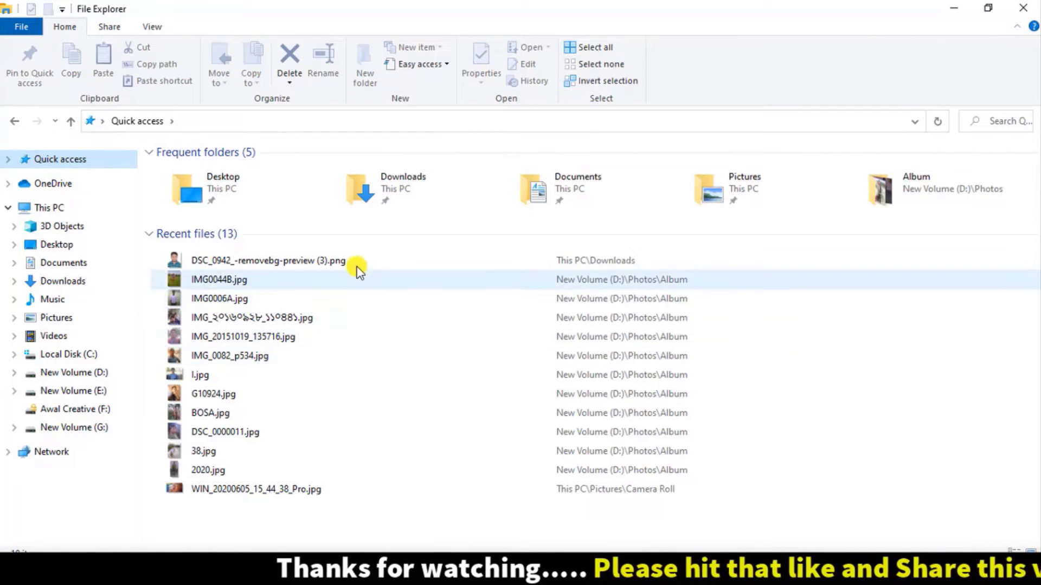
mouse_move(360, 262)
mouse_down()
mouse_move(176, 234)
mouse_move(726, 453)
mouse_move(790, 512)
mouse_up()
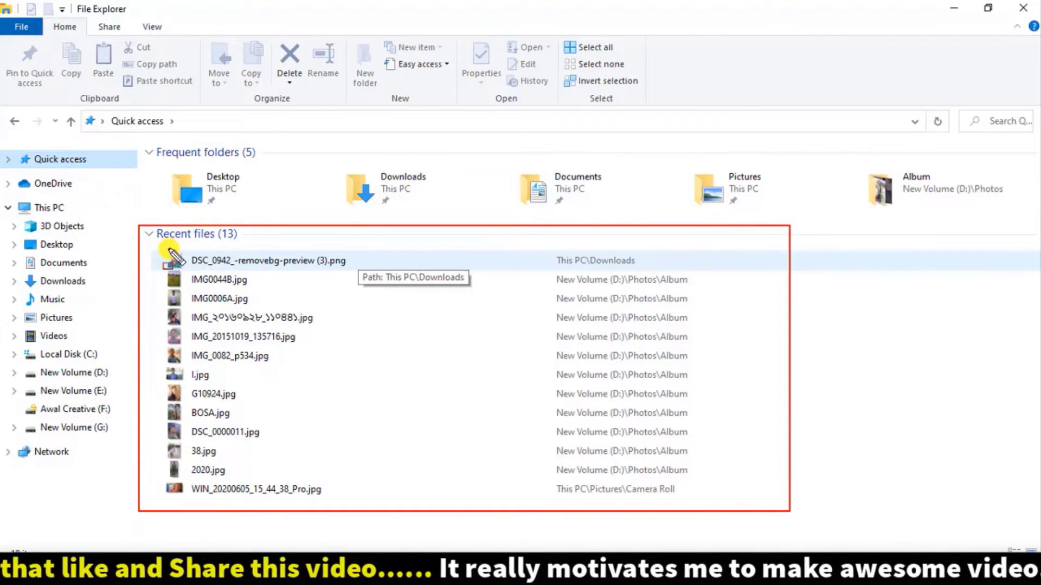
mouse_move(163, 250)
mouse_down()
mouse_move(262, 272)
mouse_move(350, 269)
mouse_up()
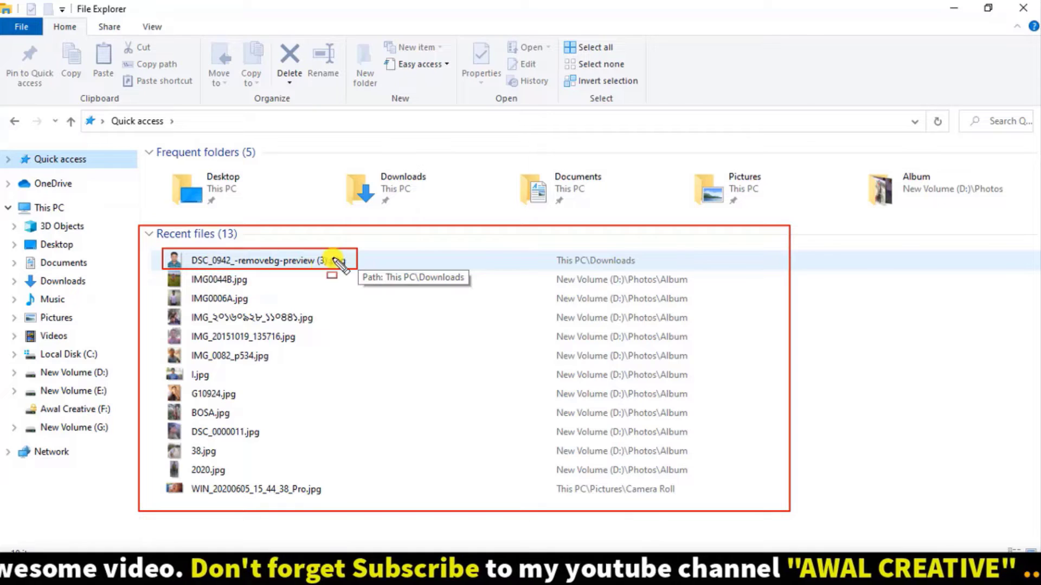
key(Escape)
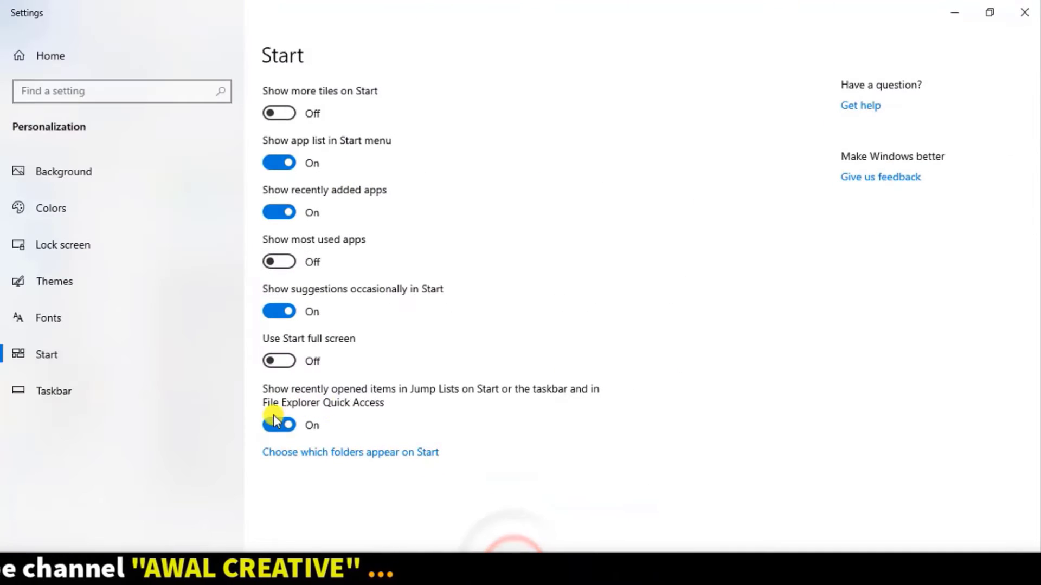
Step: Turn off showing recently opened items on the Start settings page, minimize Settings and refresh the Quick access view
click(273, 424)
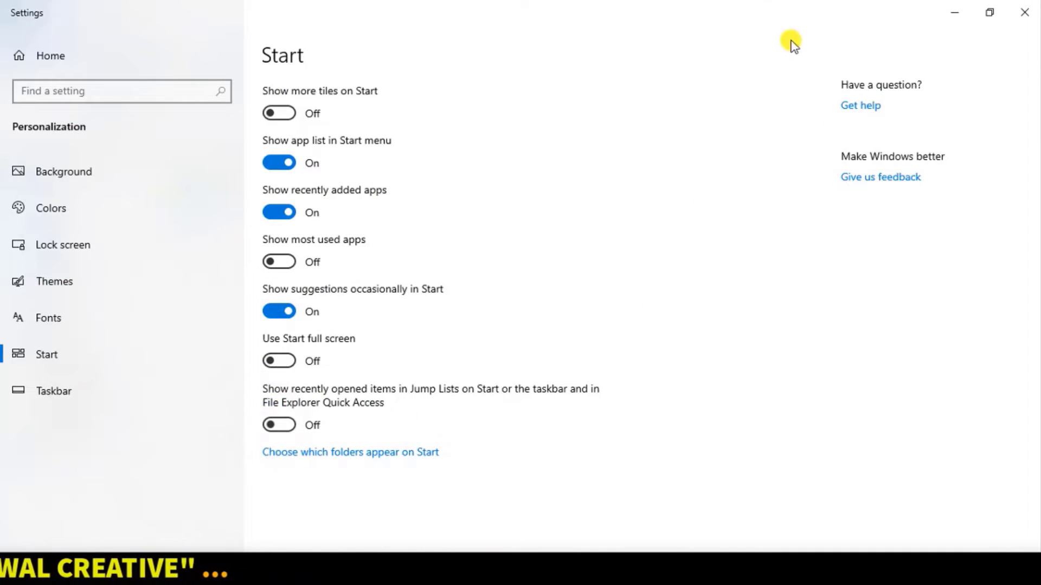
click(955, 14)
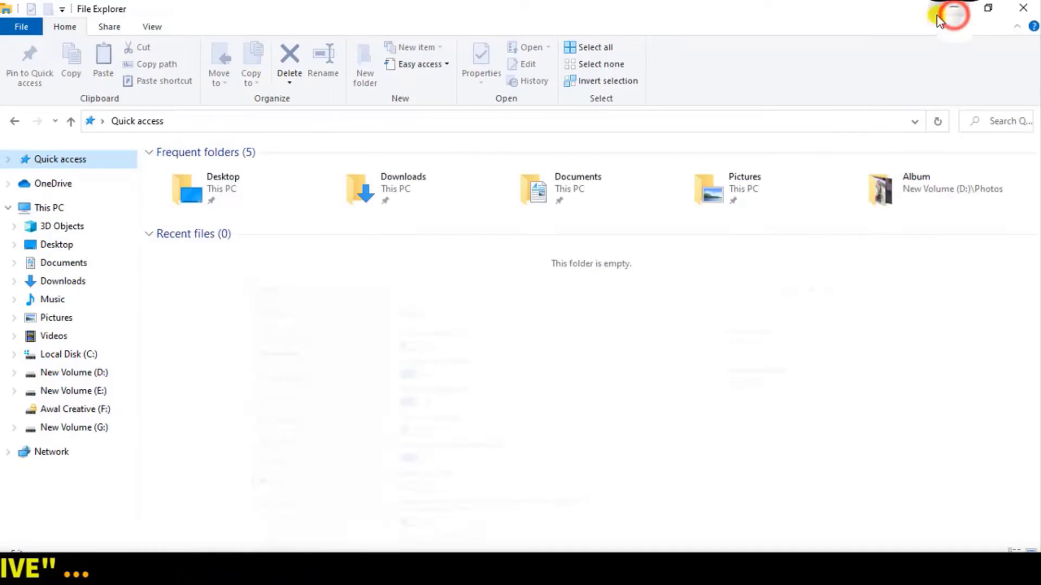
right_click(279, 384)
click(326, 448)
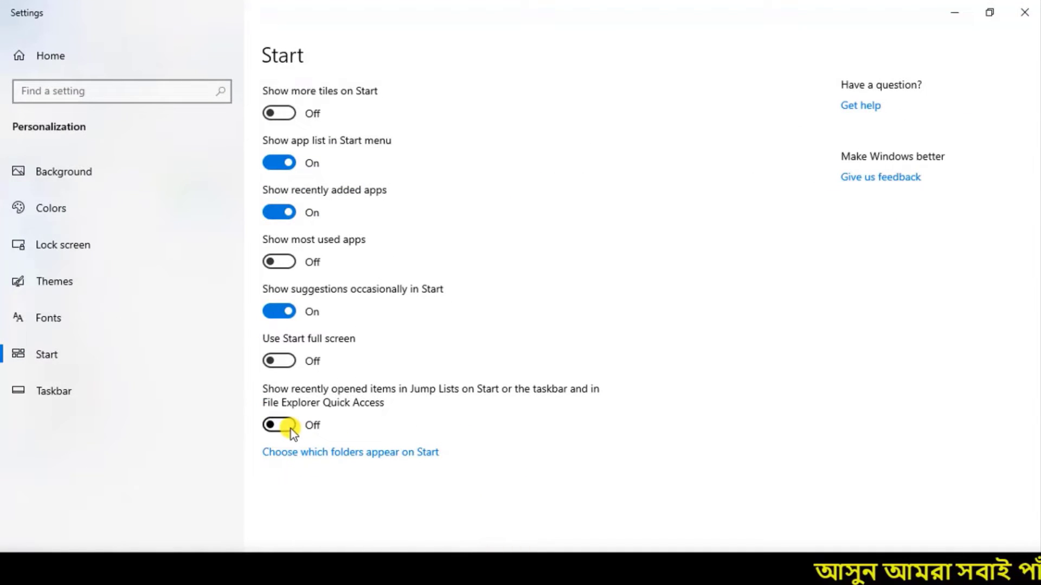
Step: Turn showing recently opened items back on in Settings, return to File Explorer and refresh Quick access
click(291, 427)
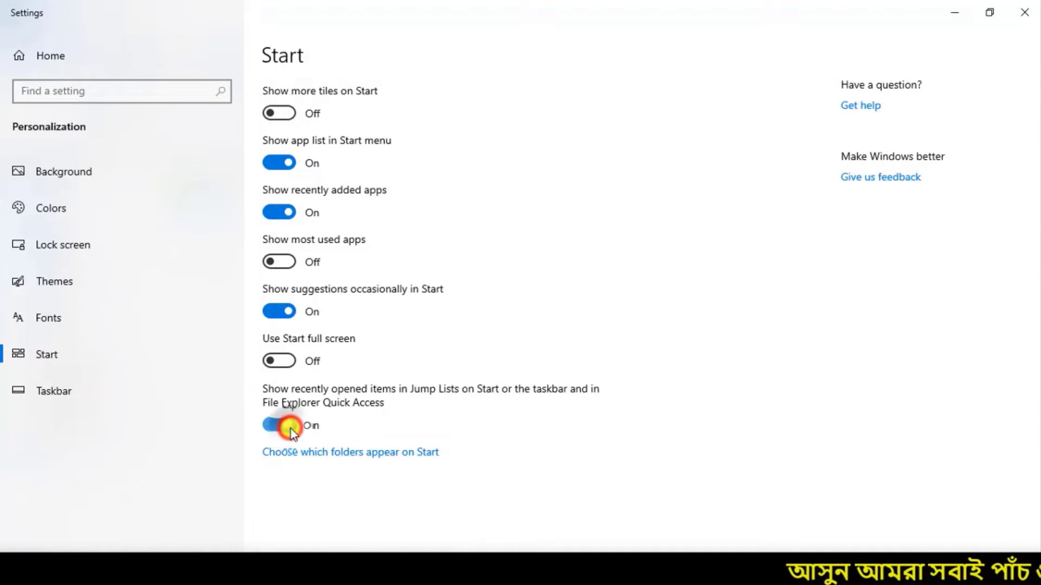
click(968, 15)
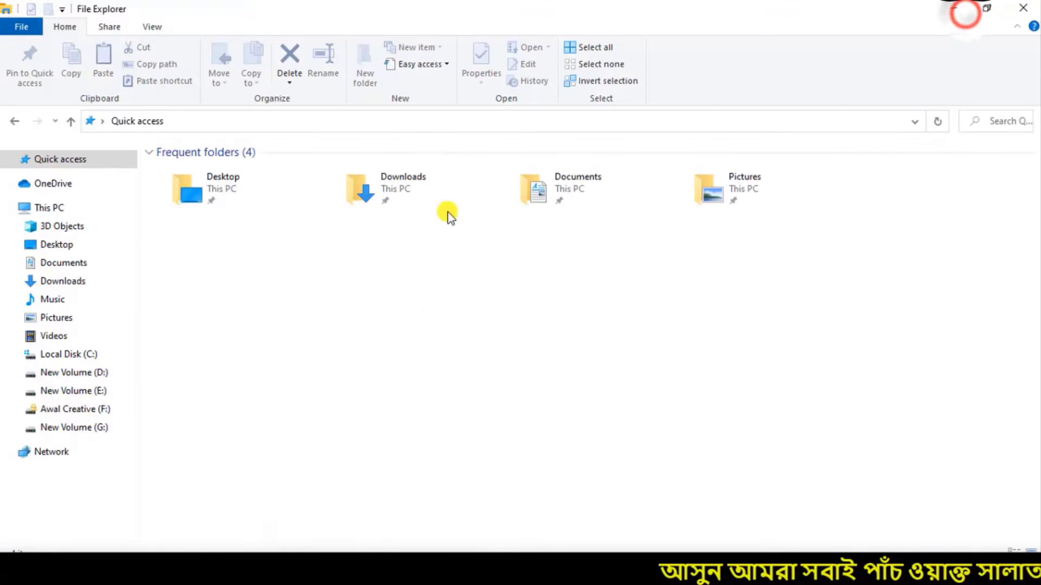
right_click(350, 337)
click(394, 400)
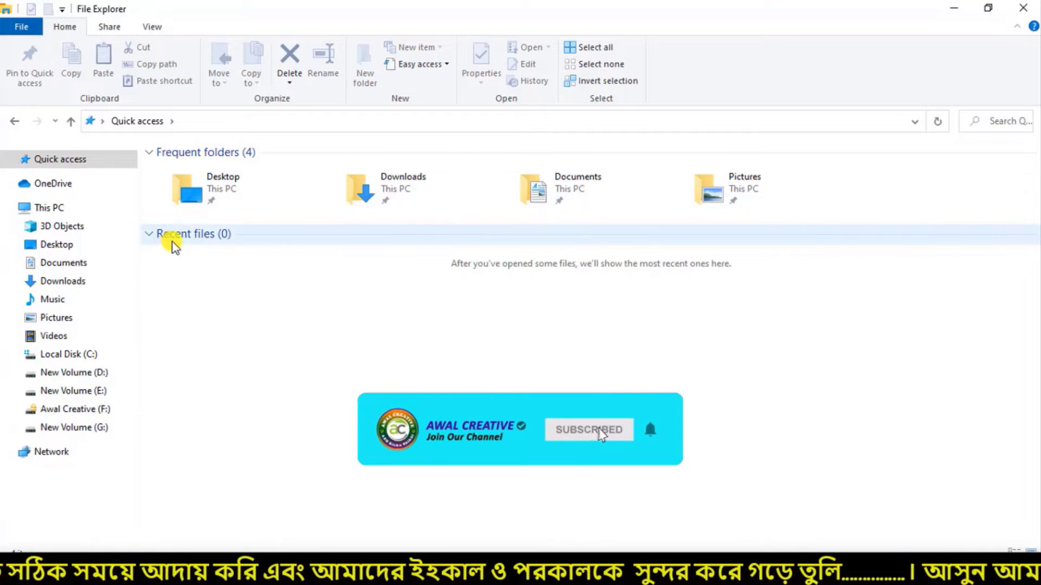
Step: Look for an image in the Pictures folder and its Saved Pictures subfolder, and go back up to This PC
double_click(748, 181)
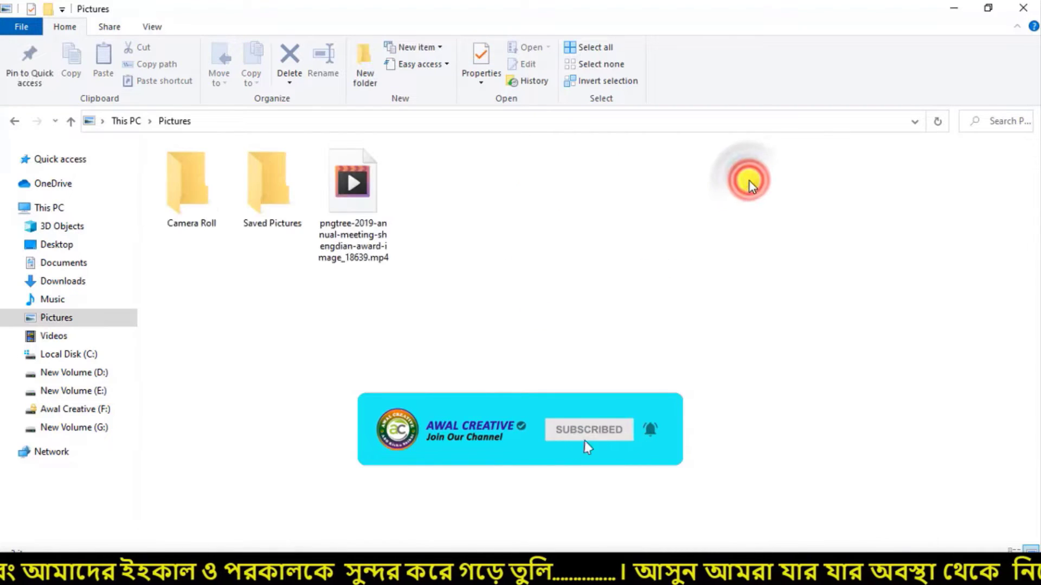
double_click(258, 187)
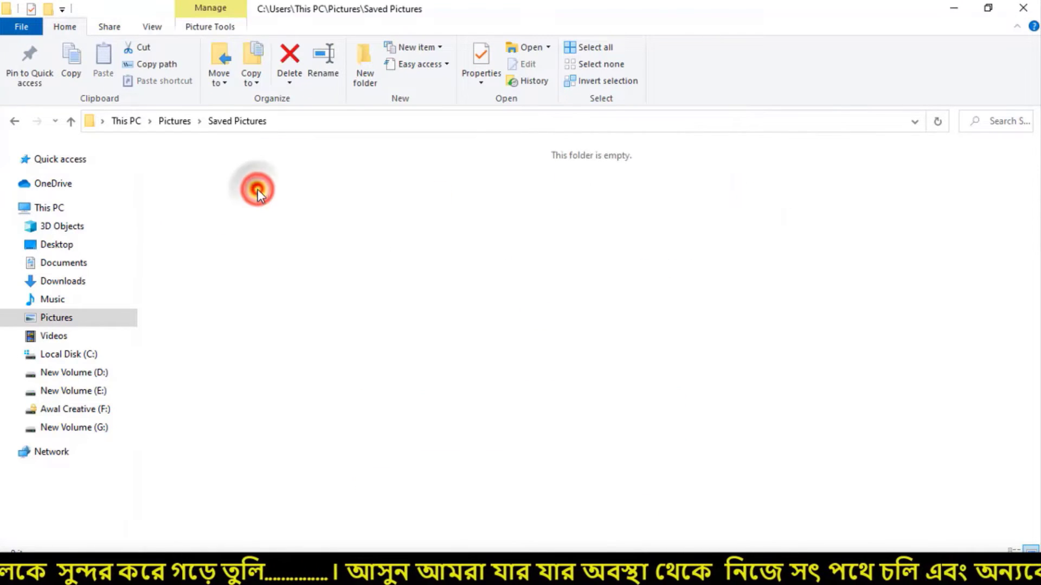
click(70, 121)
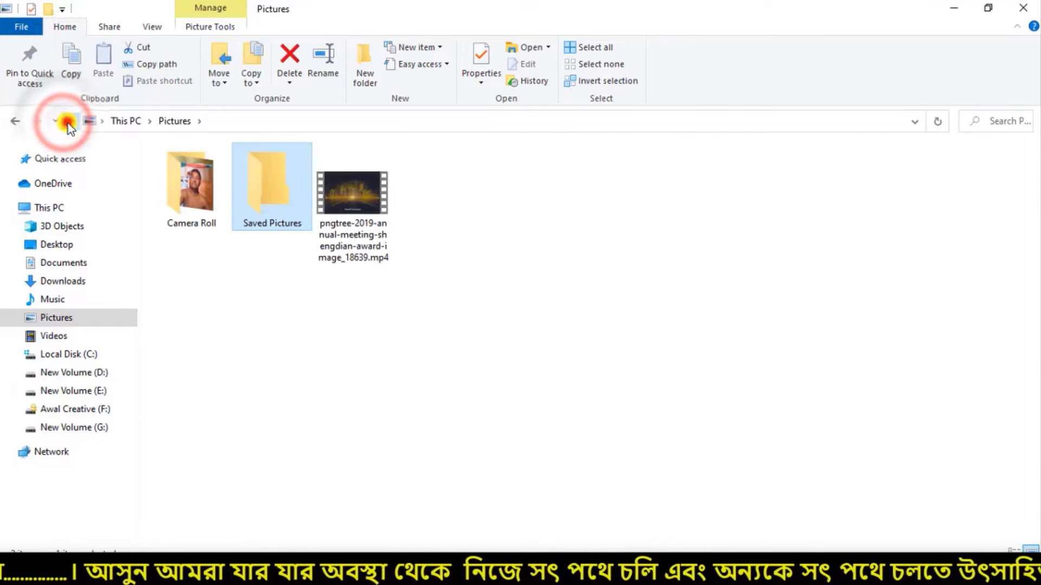
click(70, 121)
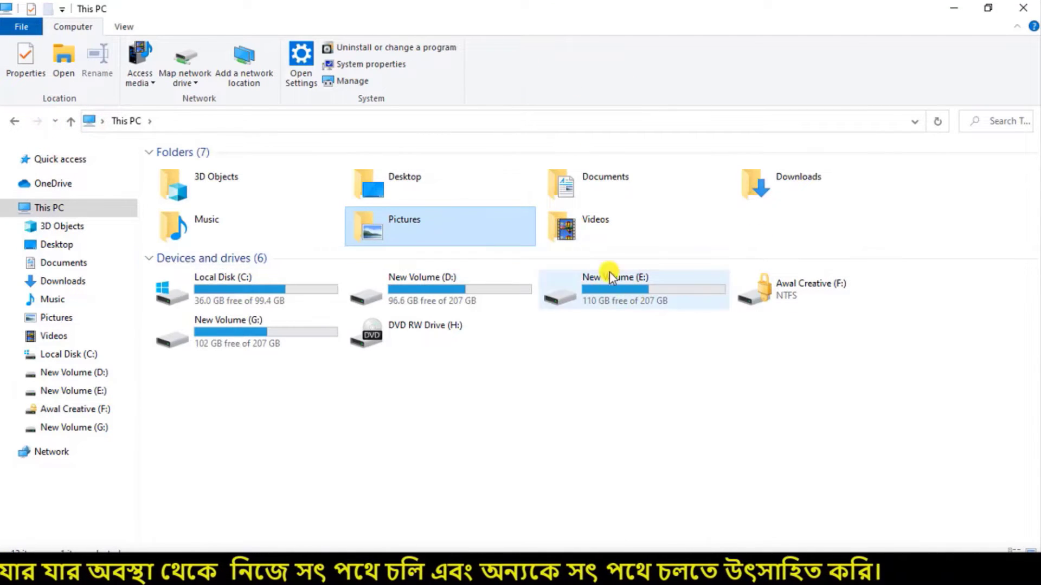
Step: View the red-tulip calligraphy image from the Photos\Islamik folder on New Volume (D:), and close the viewer
double_click(471, 288)
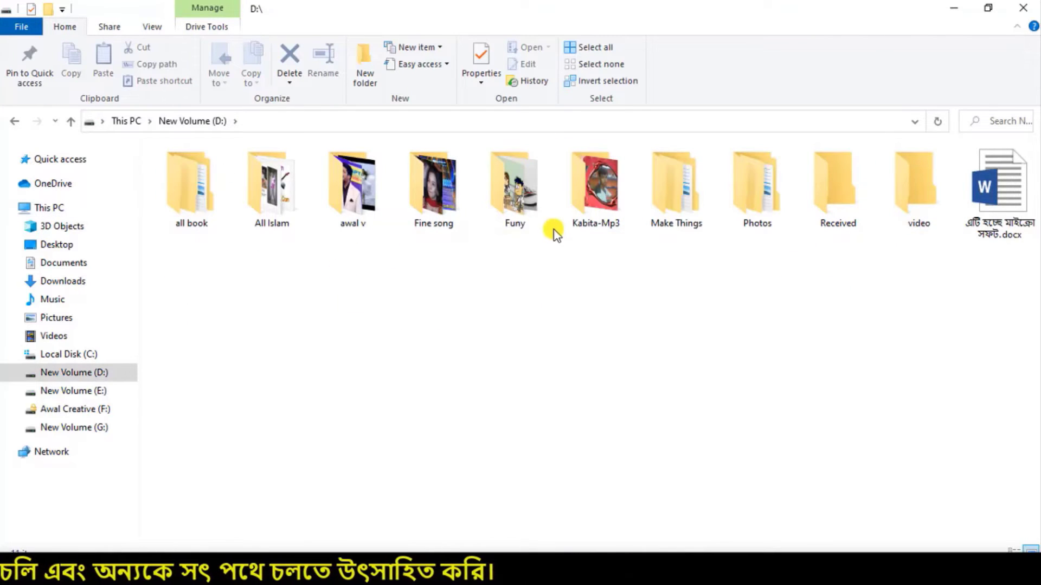
double_click(754, 219)
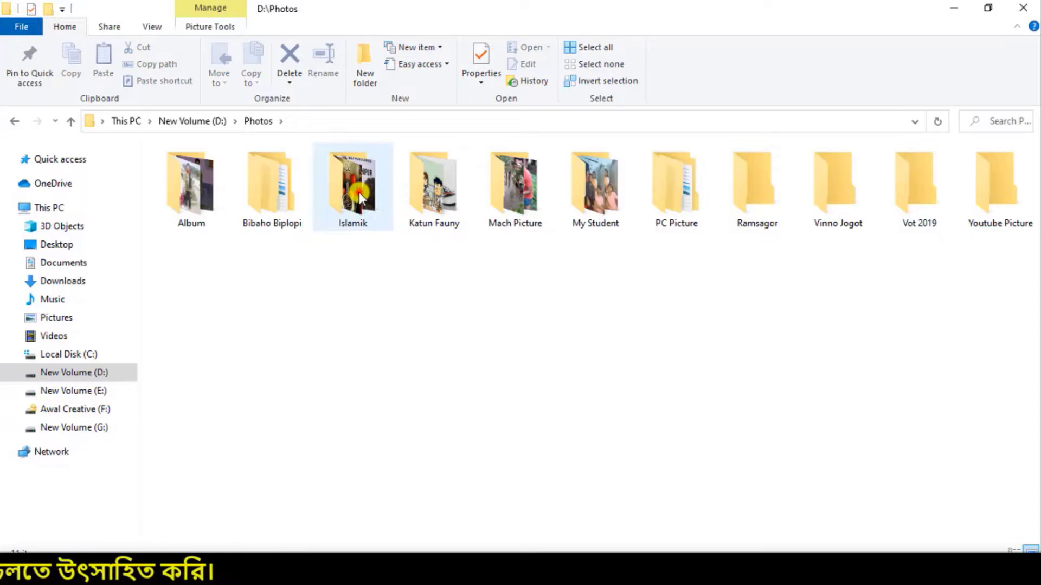
double_click(350, 195)
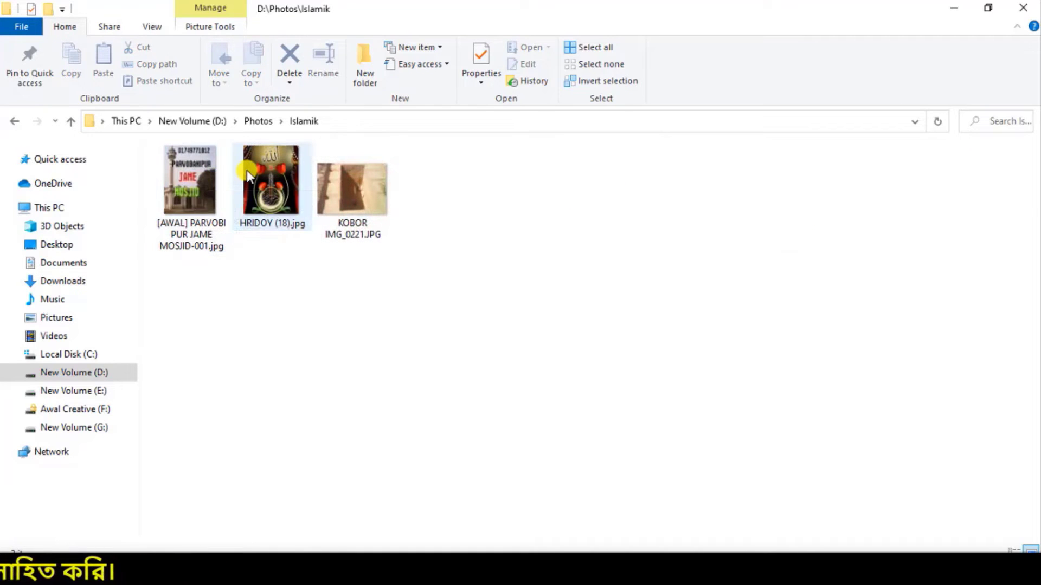
click(246, 172)
right_click(260, 173)
click(295, 27)
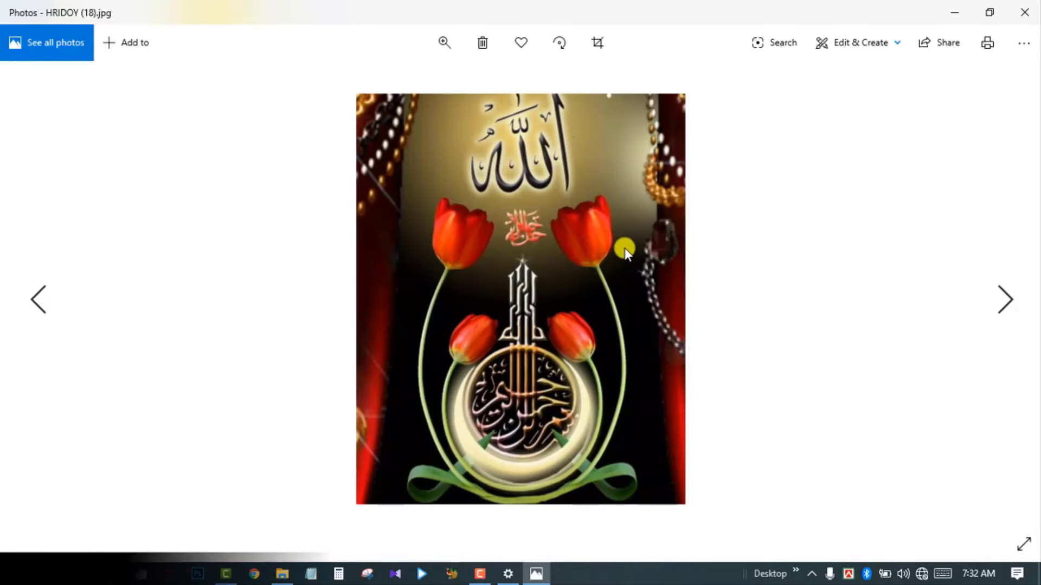
click(1024, 12)
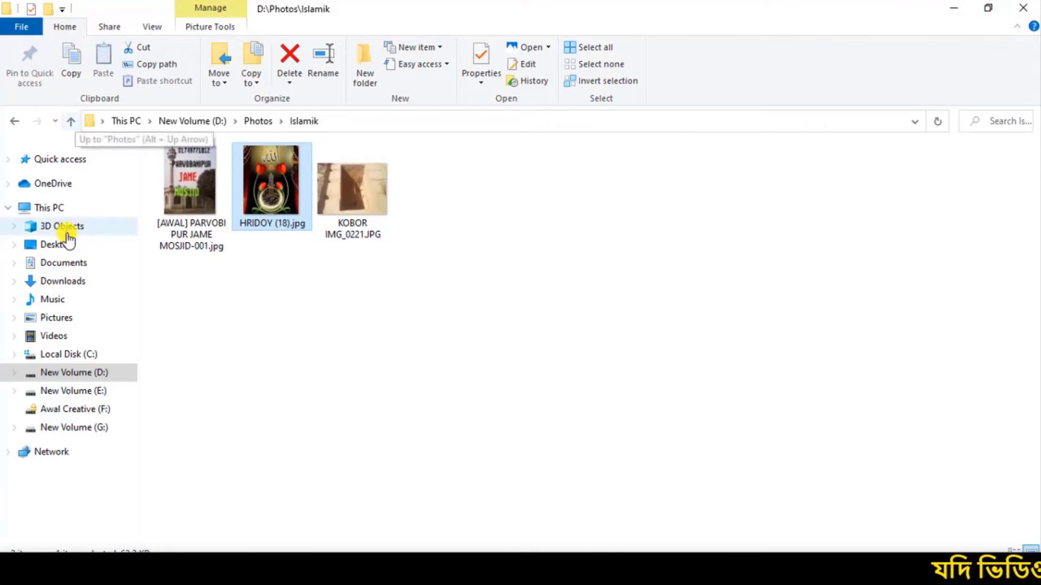
Step: Return through This PC to Quick access and check the Recent files section for the image just viewed
click(52, 207)
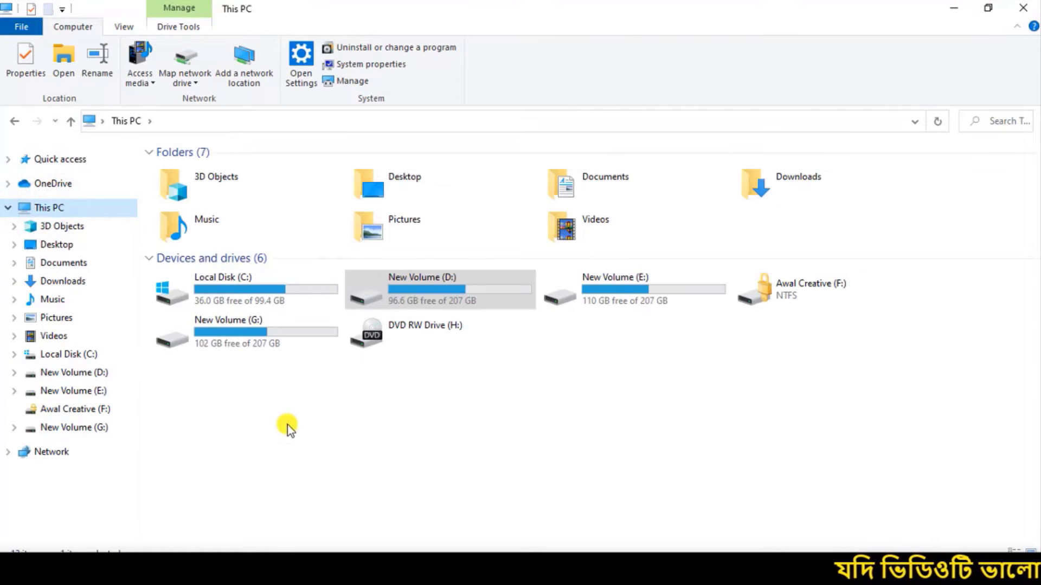
click(41, 158)
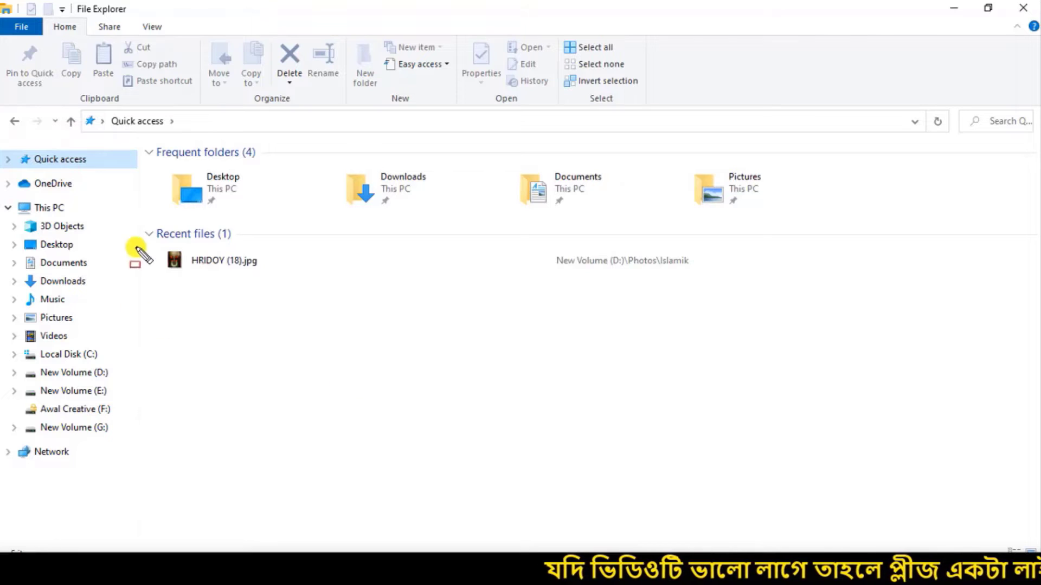
mouse_move(143, 227)
mouse_down()
mouse_move(233, 268)
mouse_move(342, 285)
mouse_up()
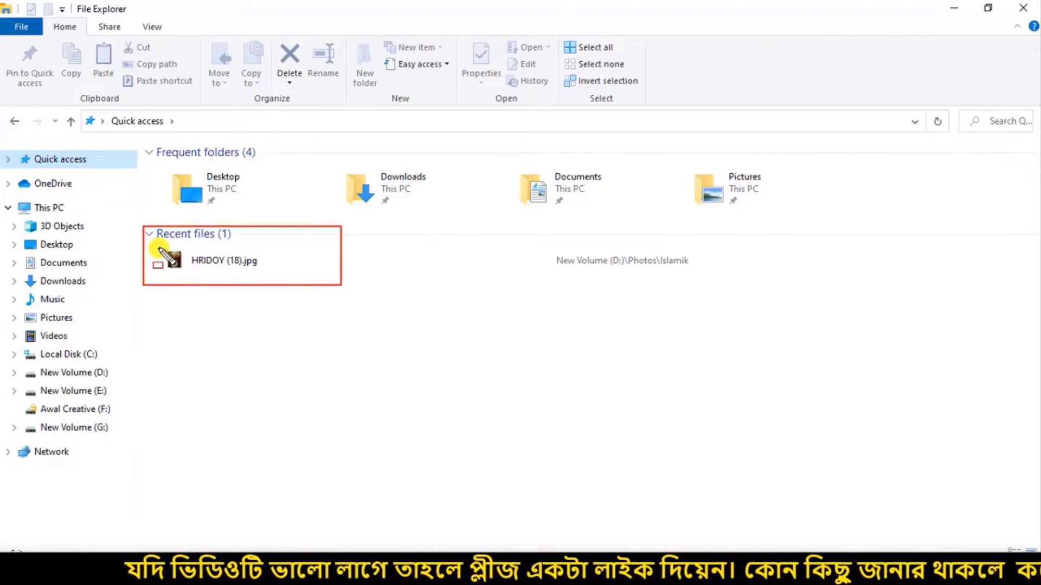
mouse_move(158, 248)
mouse_down()
mouse_move(197, 274)
mouse_move(278, 276)
mouse_up()
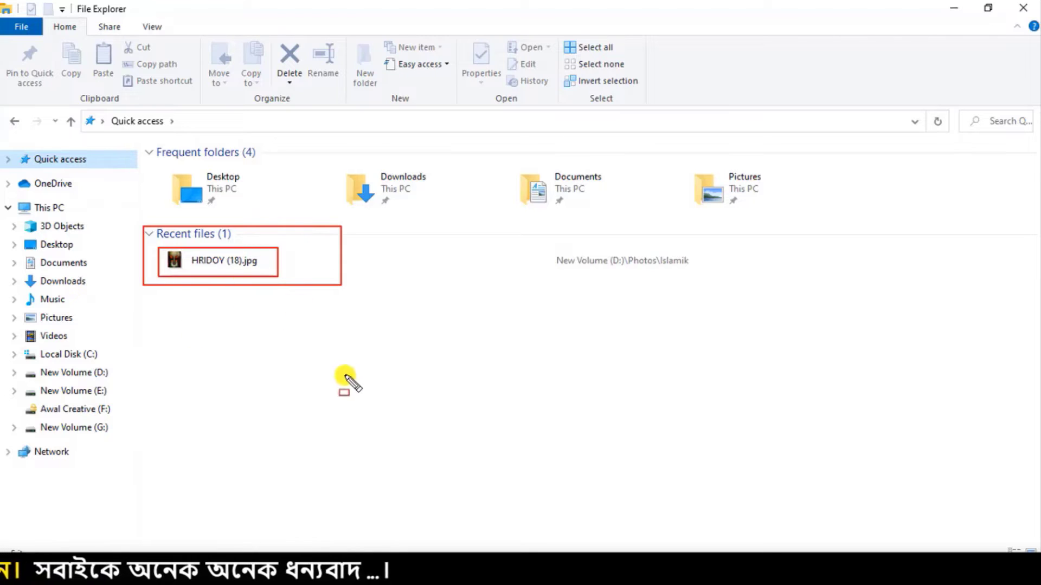
key(Escape)
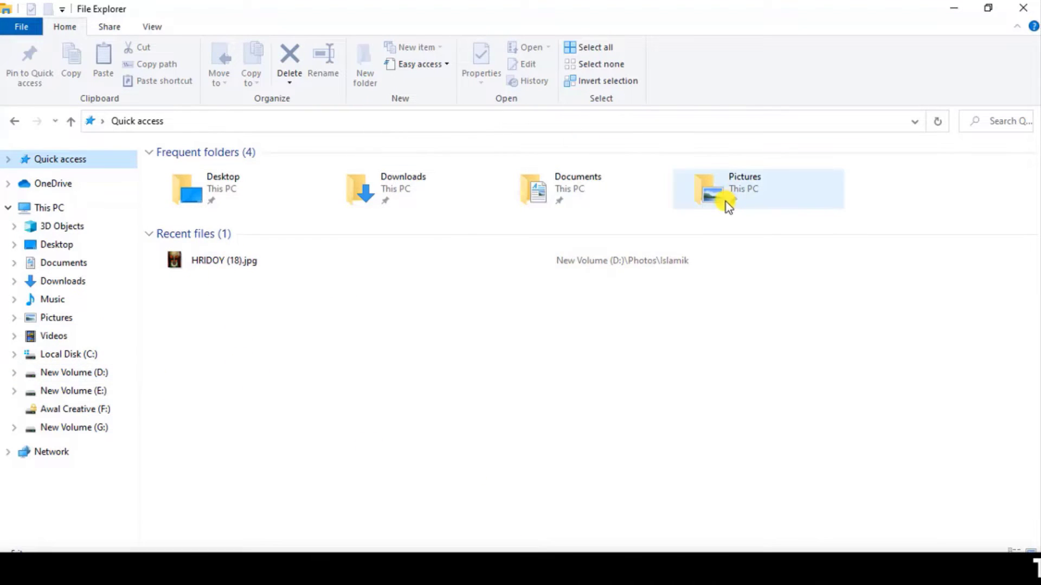
Step: Examine the folder switches under "Choose which folders appear on Start" in Settings, minimize it and close File Explorer
click(499, 550)
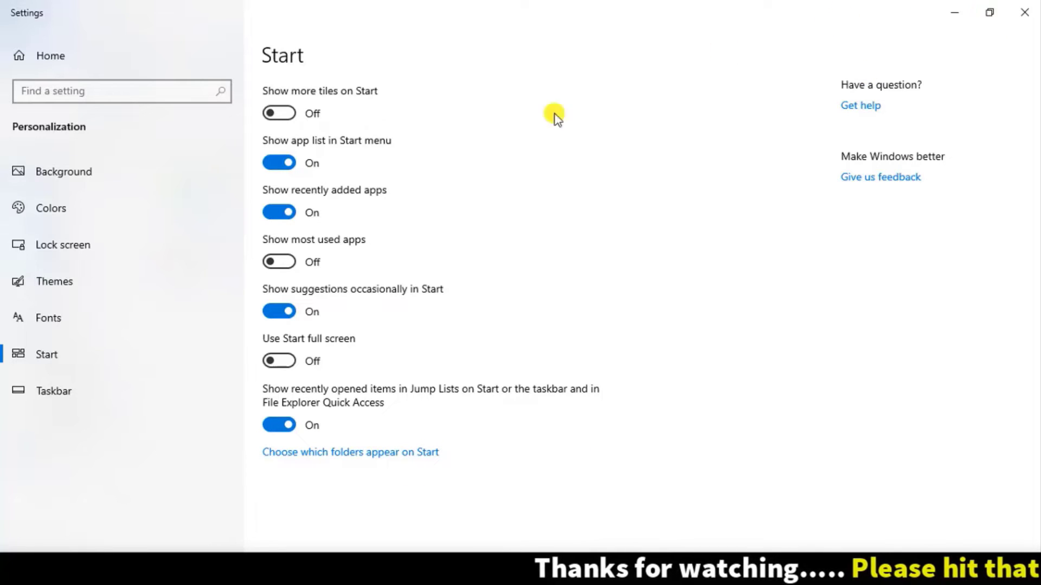
click(389, 454)
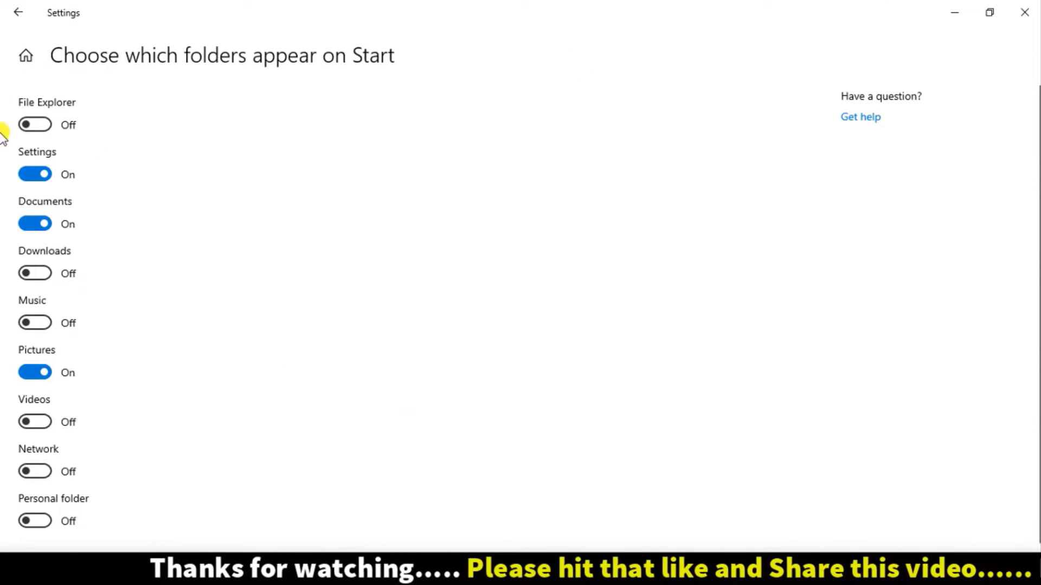
scroll(70, 508, down, 1)
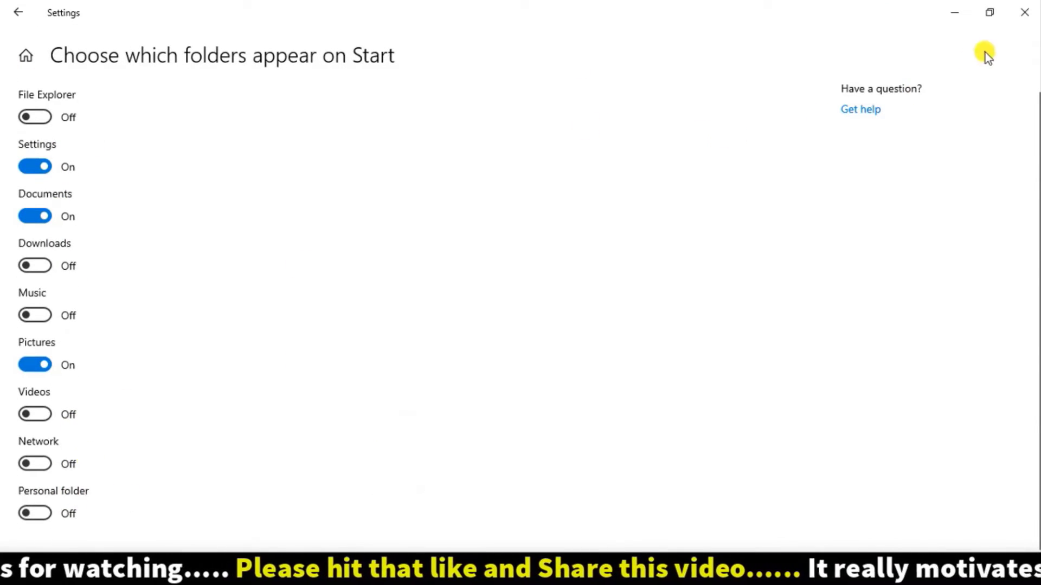
click(954, 13)
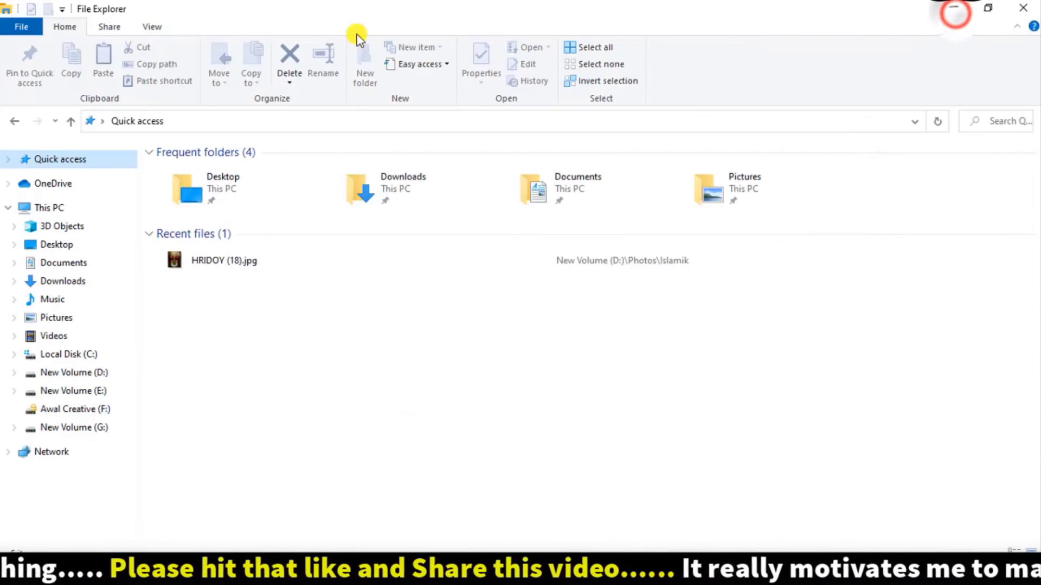
click(1021, 10)
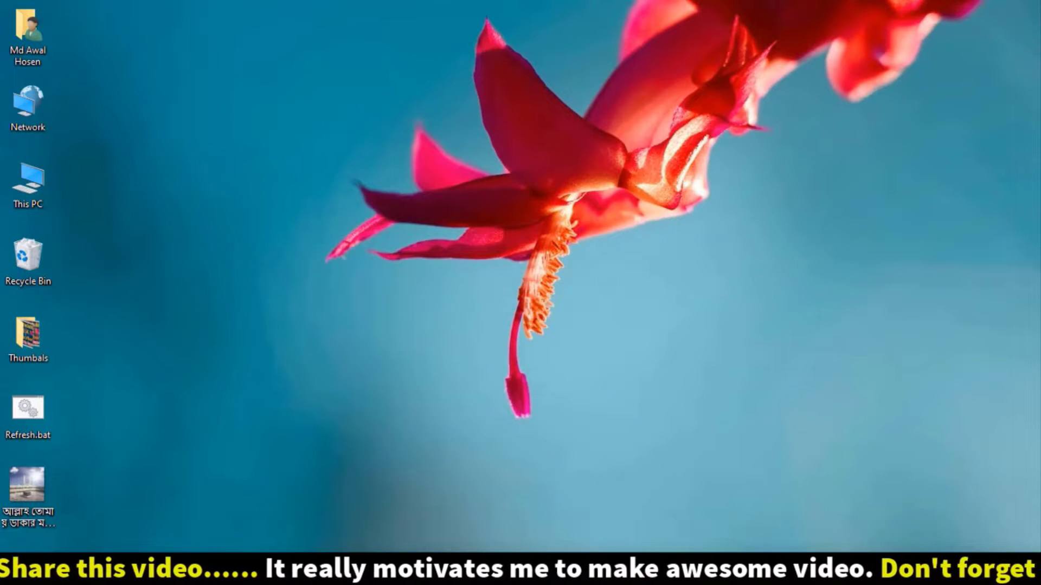
Step: Turn on File Explorer in the folders that appear on Start, open it from the Start menu, and close its window
key(super)
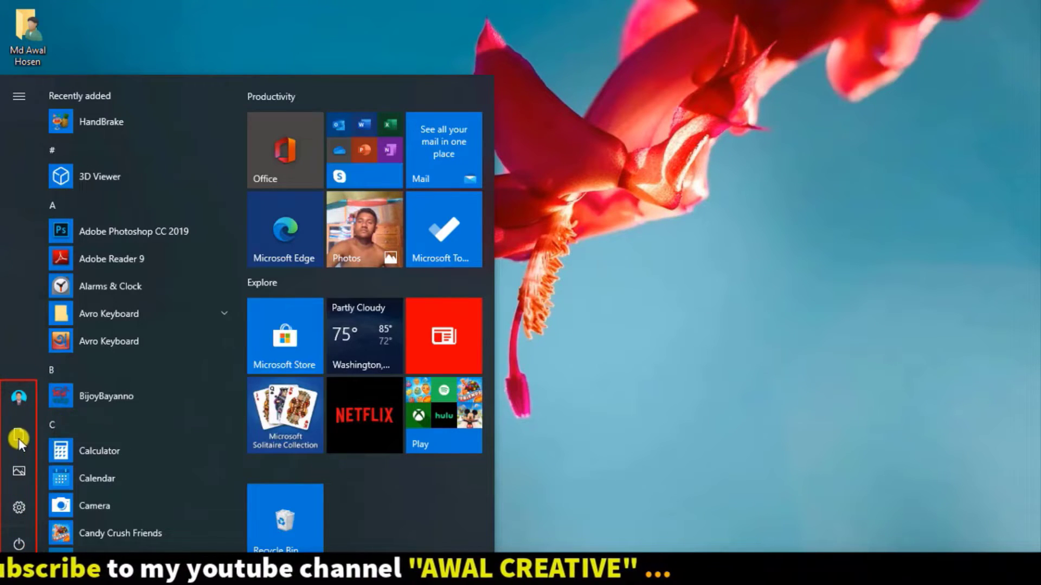
mouse_move(21, 372)
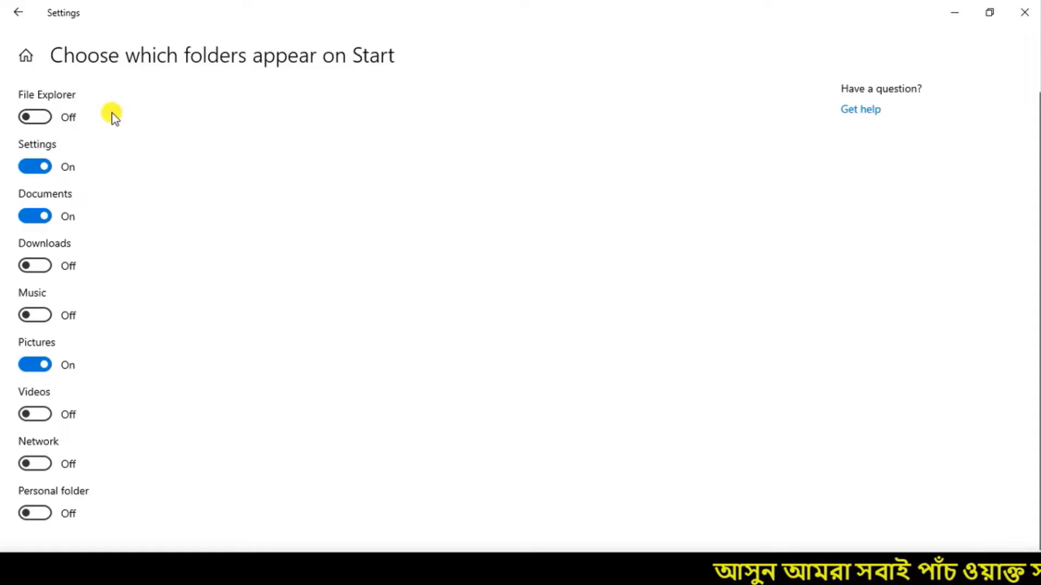
click(36, 117)
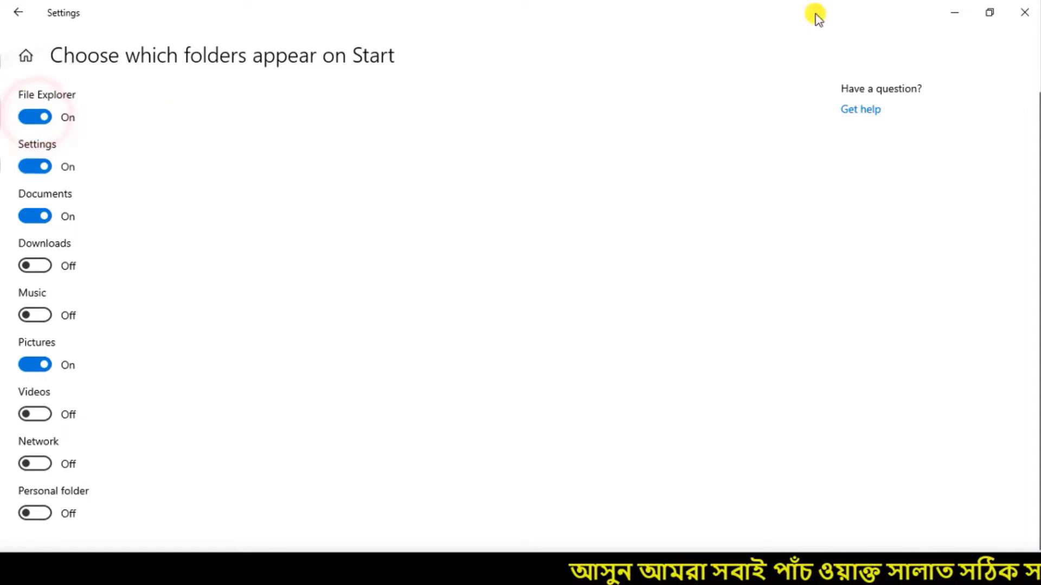
click(13, 574)
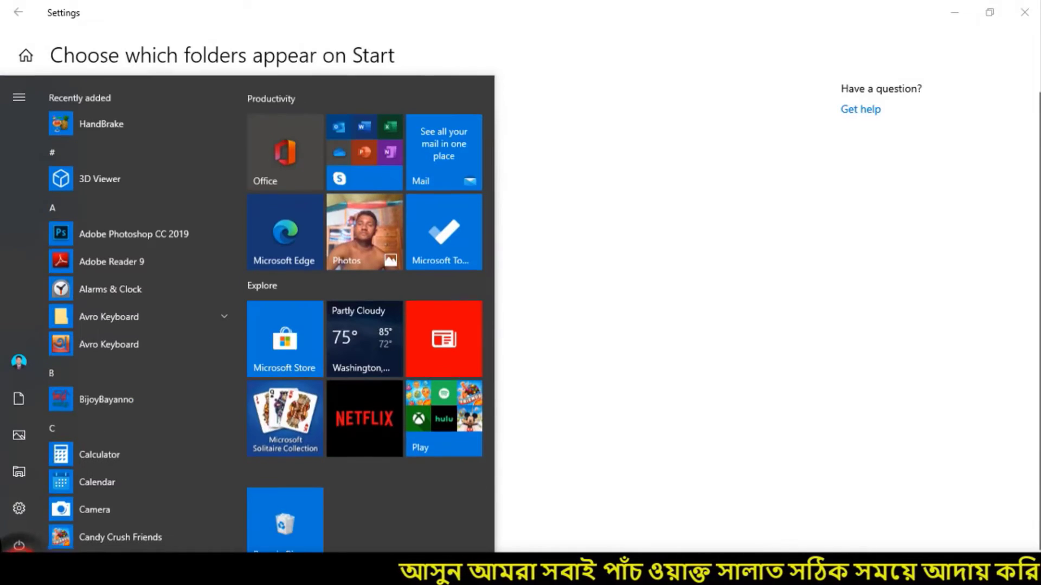
click(40, 298)
click(18, 109)
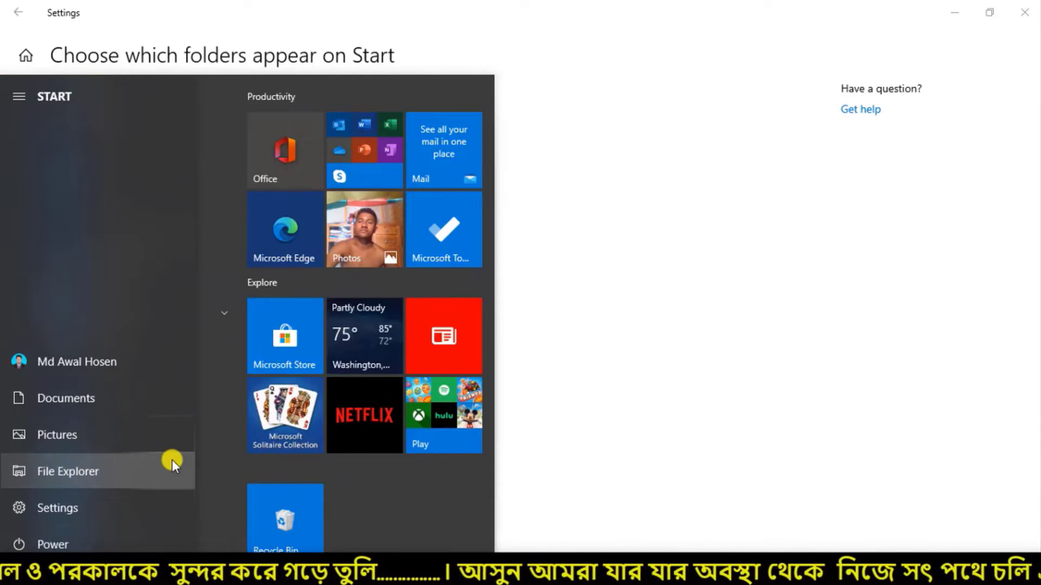
click(82, 469)
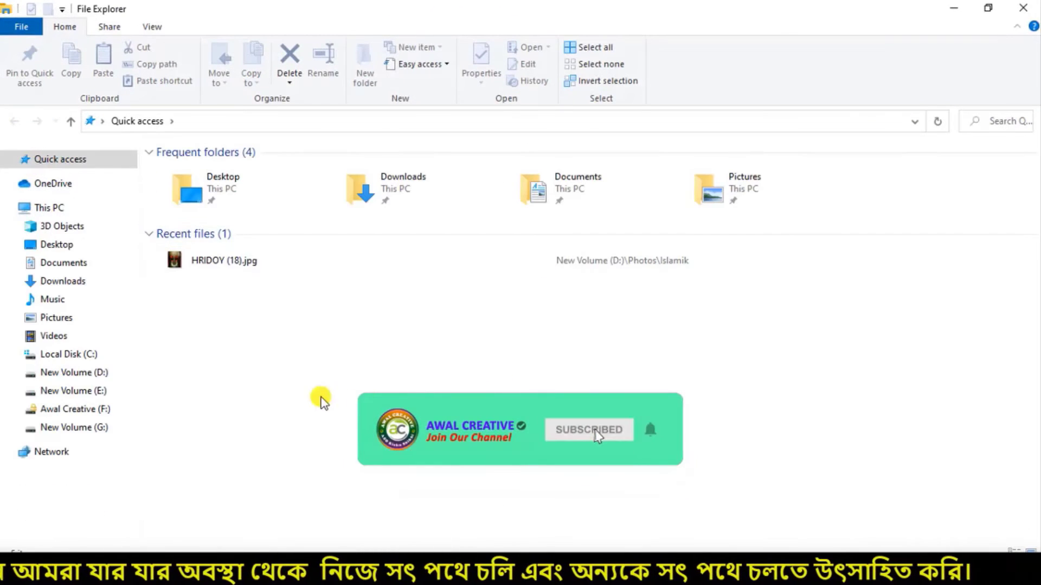
click(1023, 8)
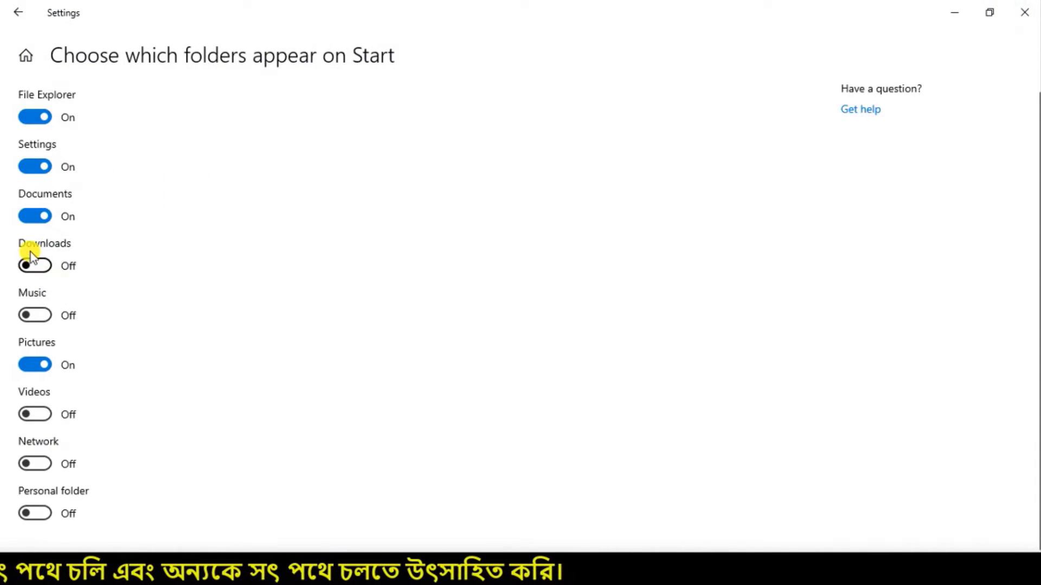
Step: Check the File Explorer entry in the Start menu's folder list, and switch File Explorer off for Start
click(13, 571)
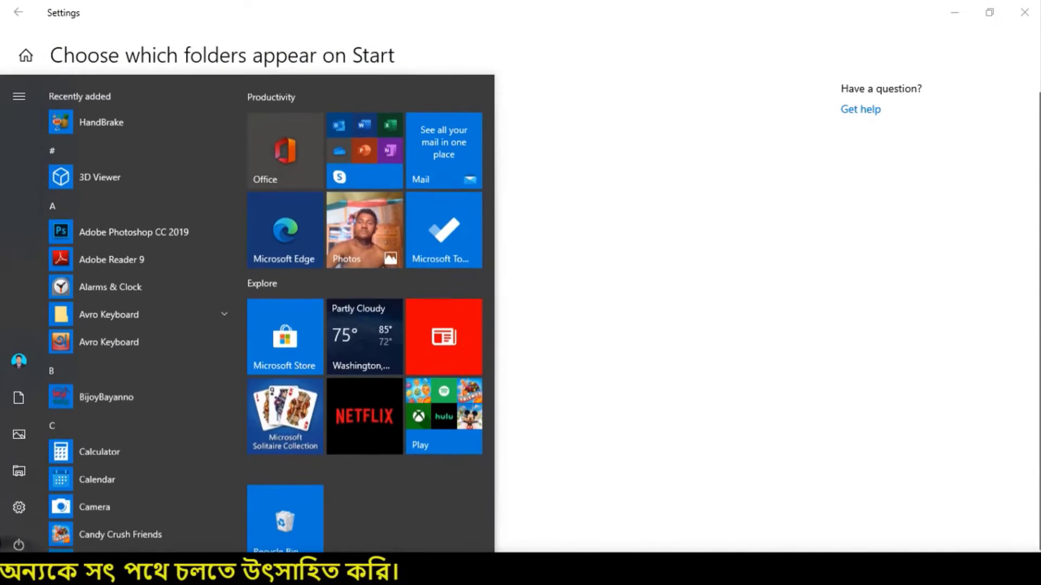
mouse_move(26, 310)
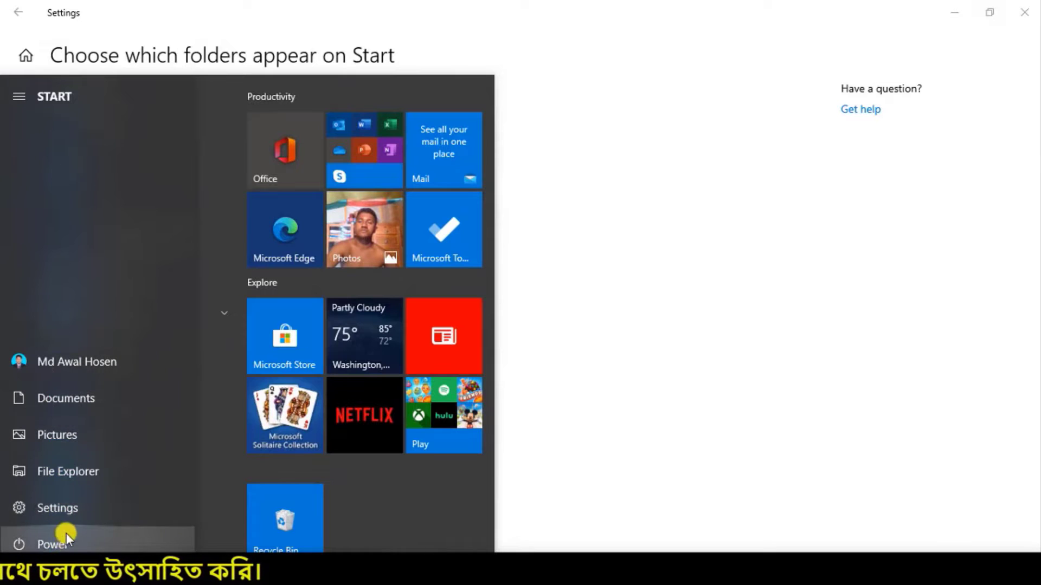
click(565, 199)
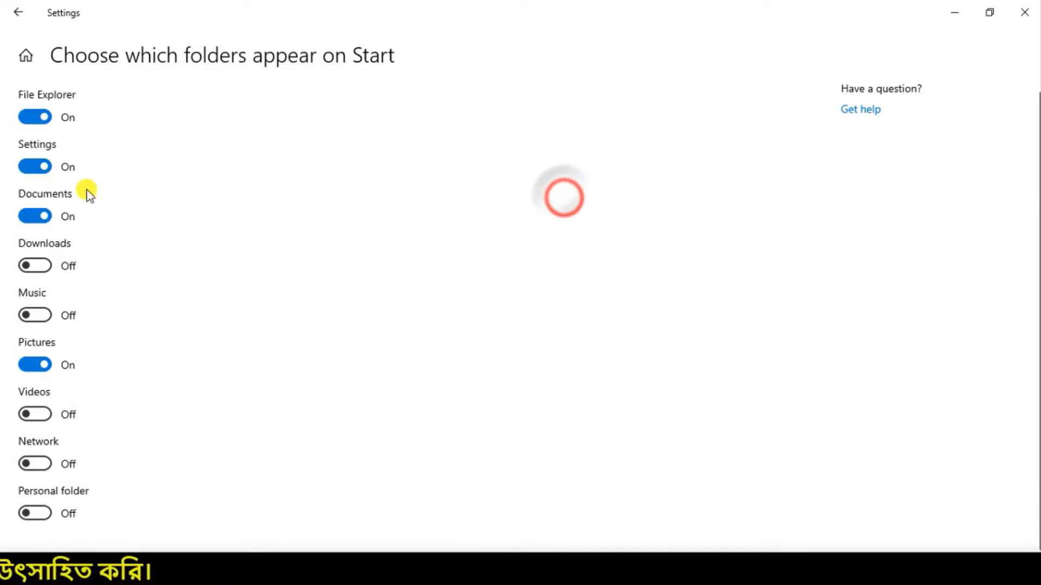
click(26, 117)
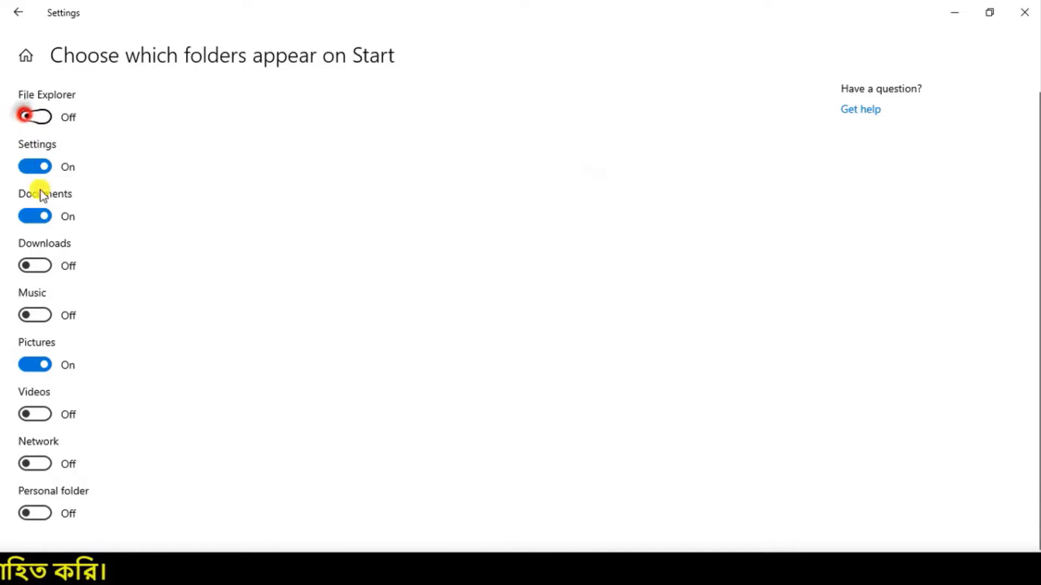
Step: Turn on Downloads for Start, open the Downloads folder from the Start menu, and close its window
click(44, 268)
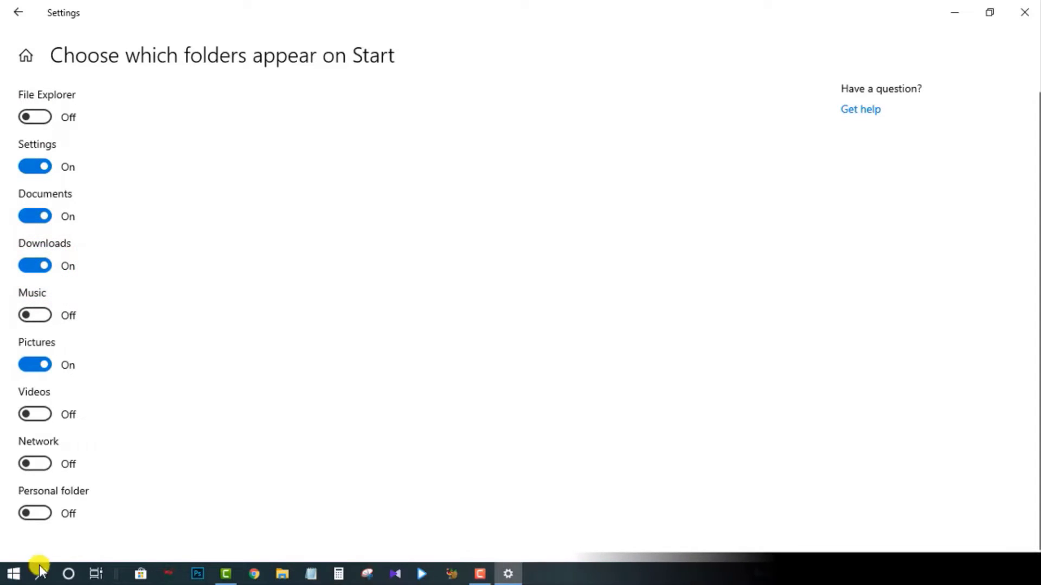
click(13, 574)
mouse_move(28, 314)
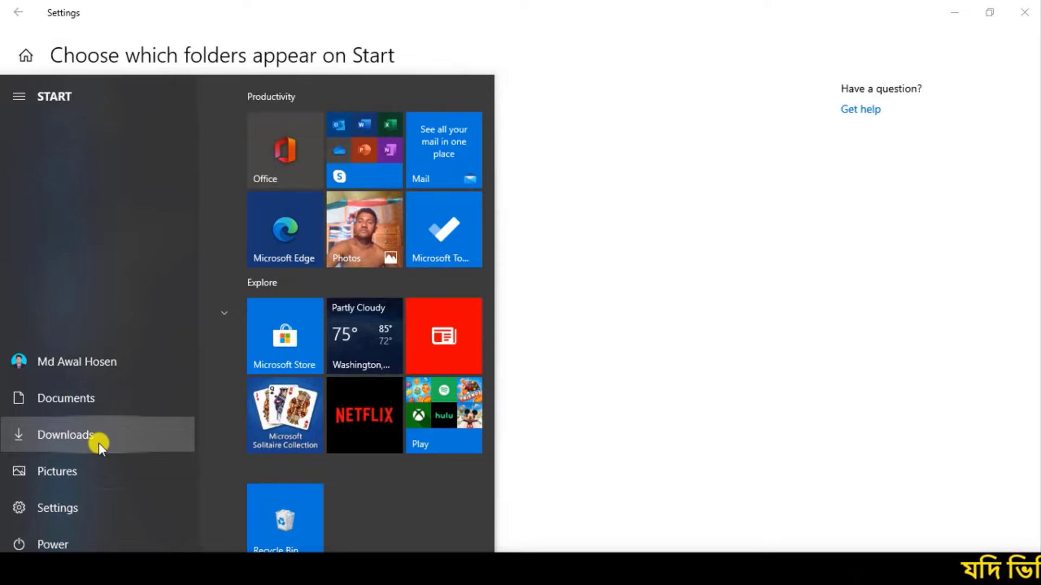
click(131, 437)
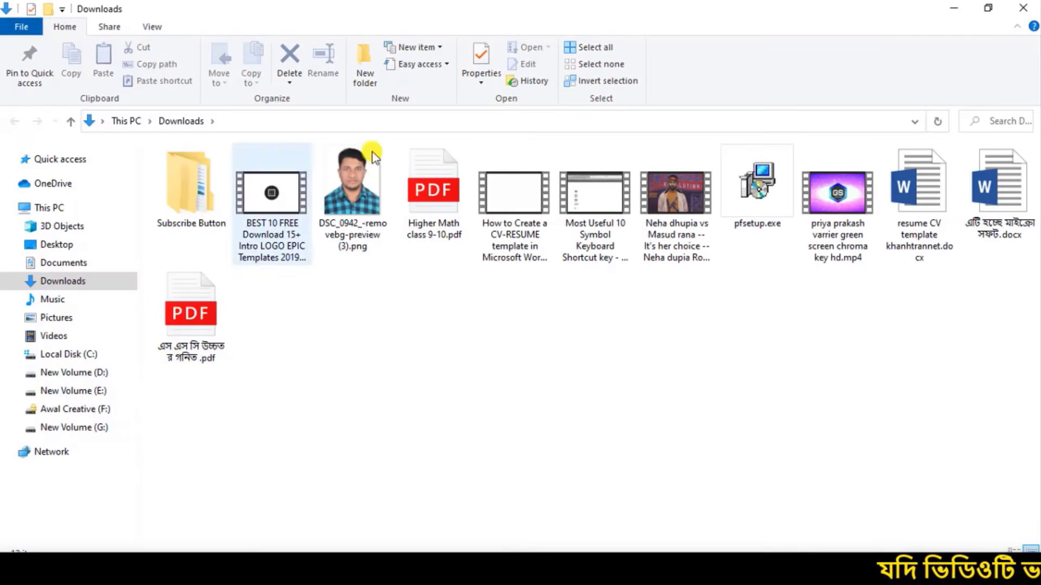
click(1025, 9)
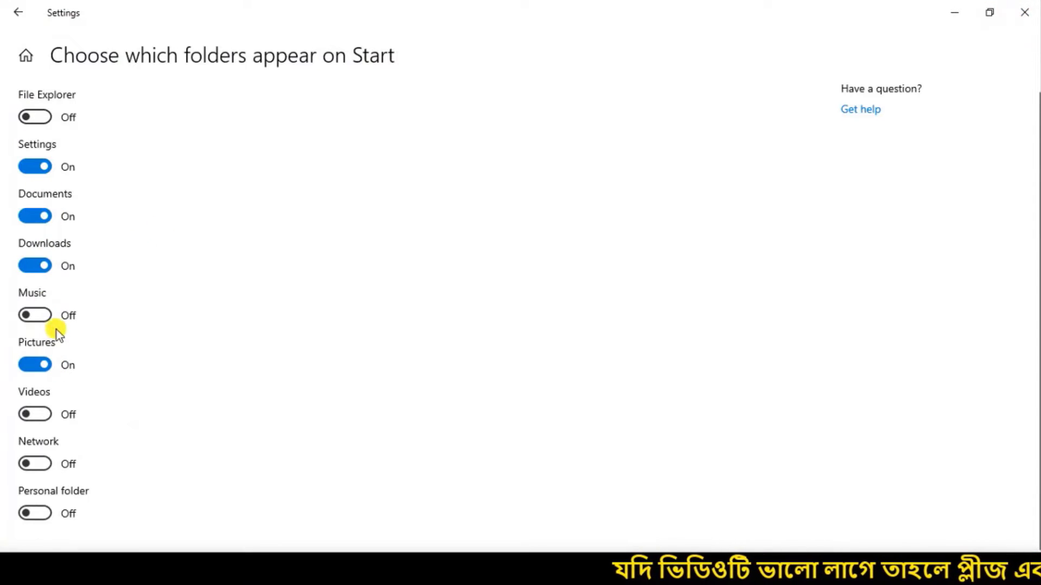
Step: Turn off Downloads for Start and check the Start menu's folder list
click(38, 268)
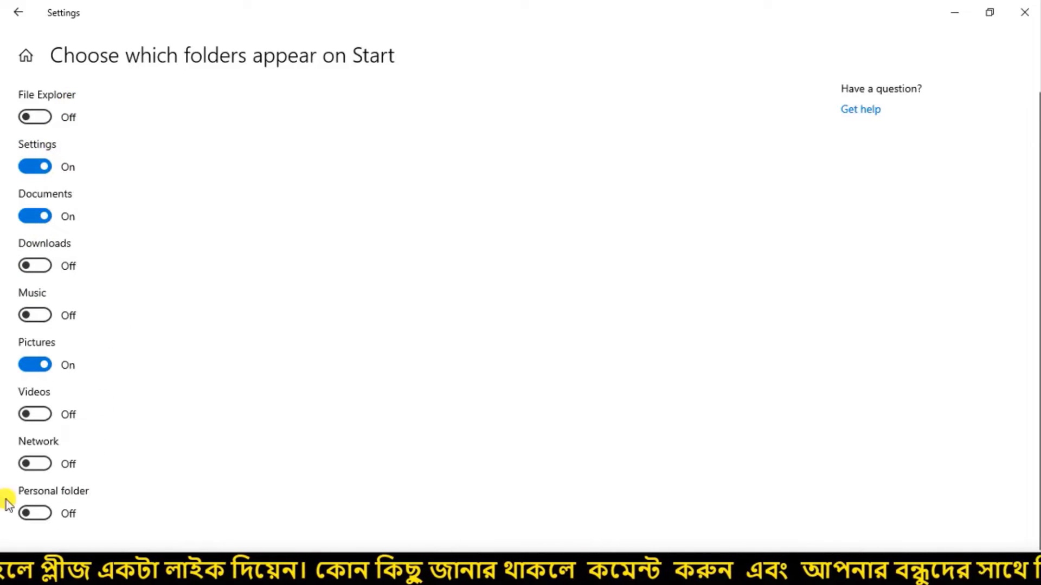
click(14, 572)
mouse_move(14, 507)
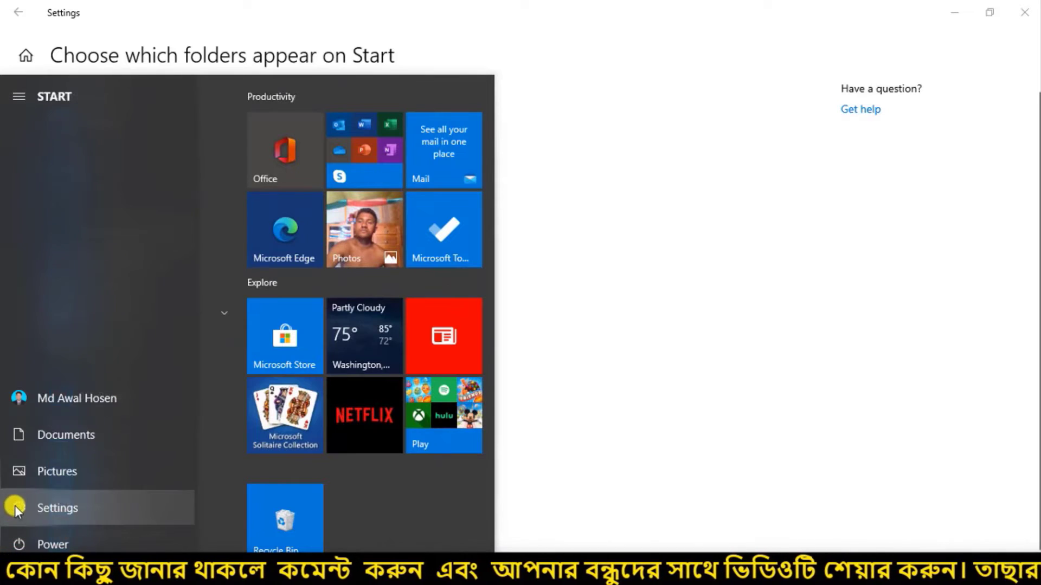
click(625, 132)
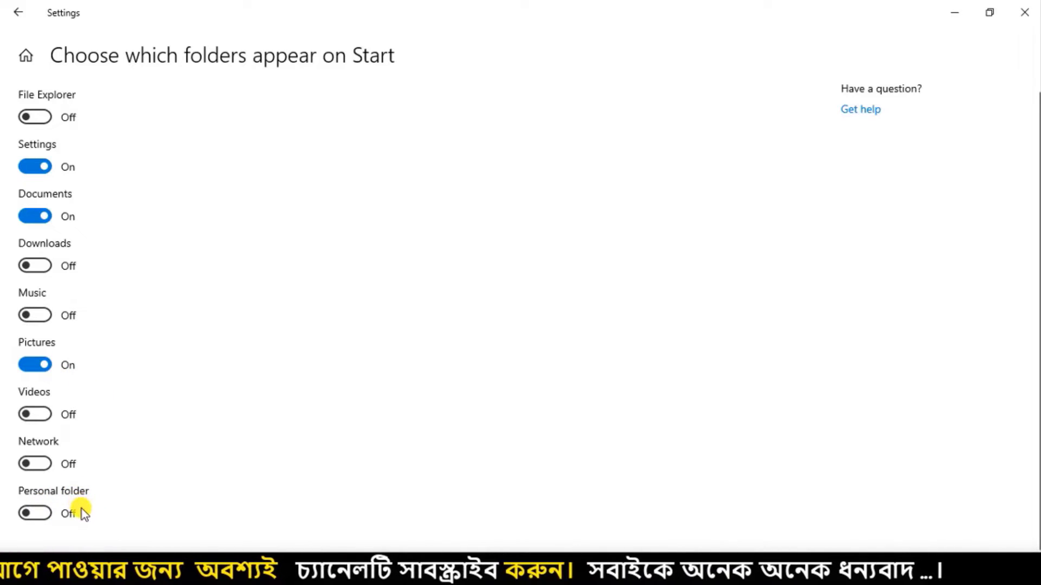
Step: Turn on Personal folder for Start, check its entry in the Start menu, and turn it off again
click(41, 515)
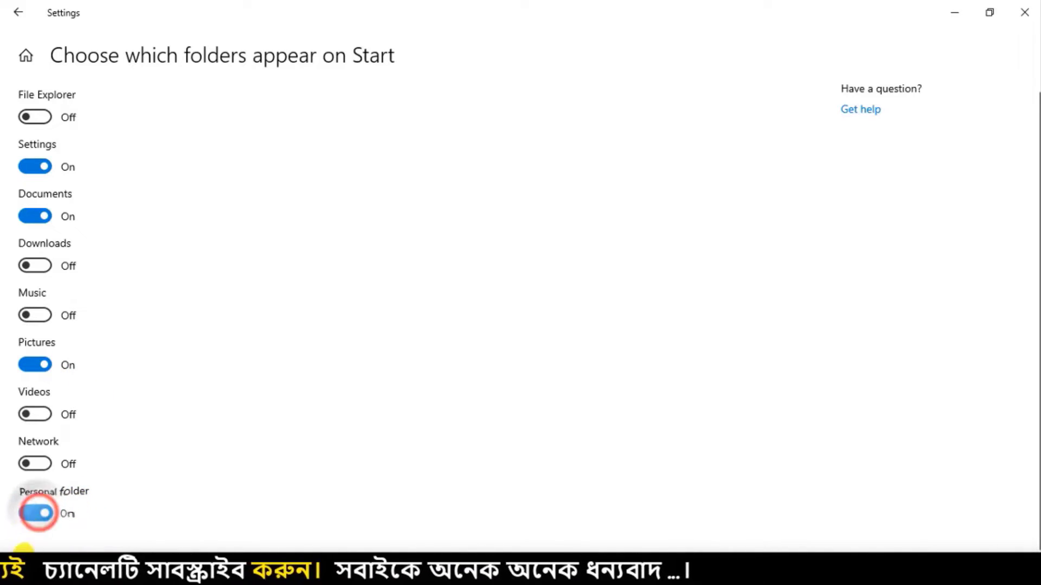
click(16, 569)
mouse_move(31, 317)
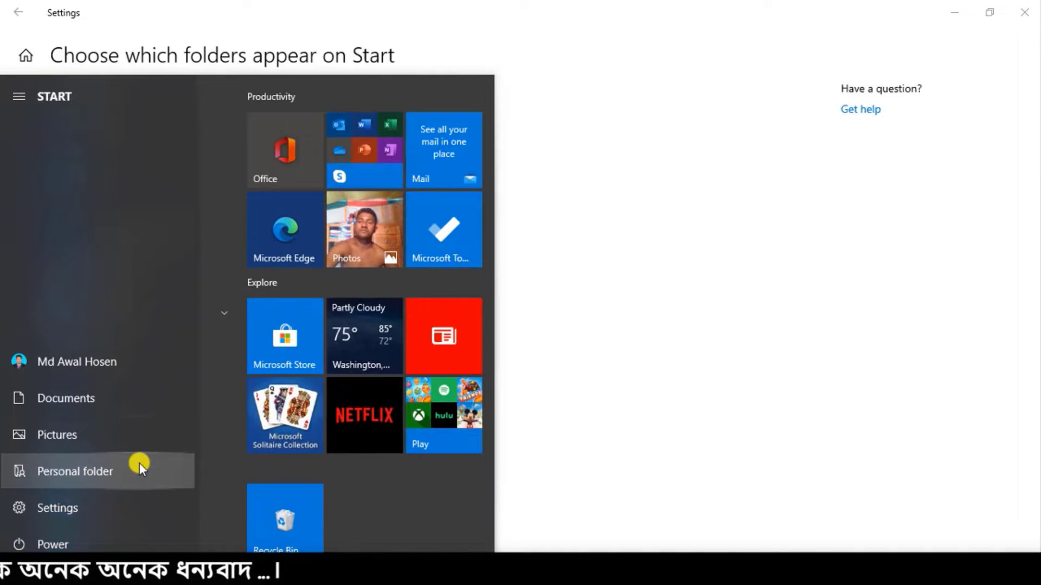
click(530, 309)
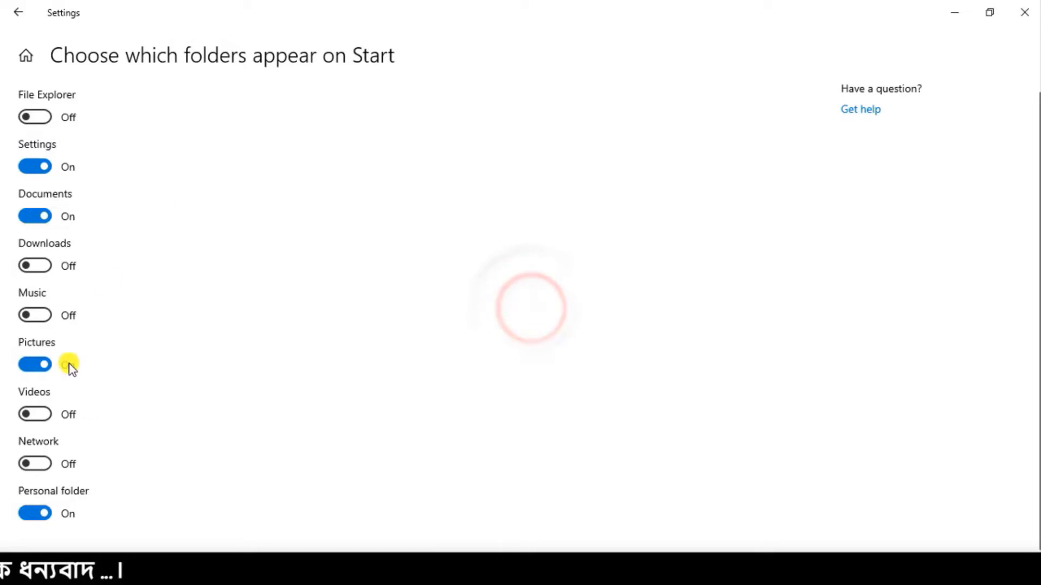
click(35, 512)
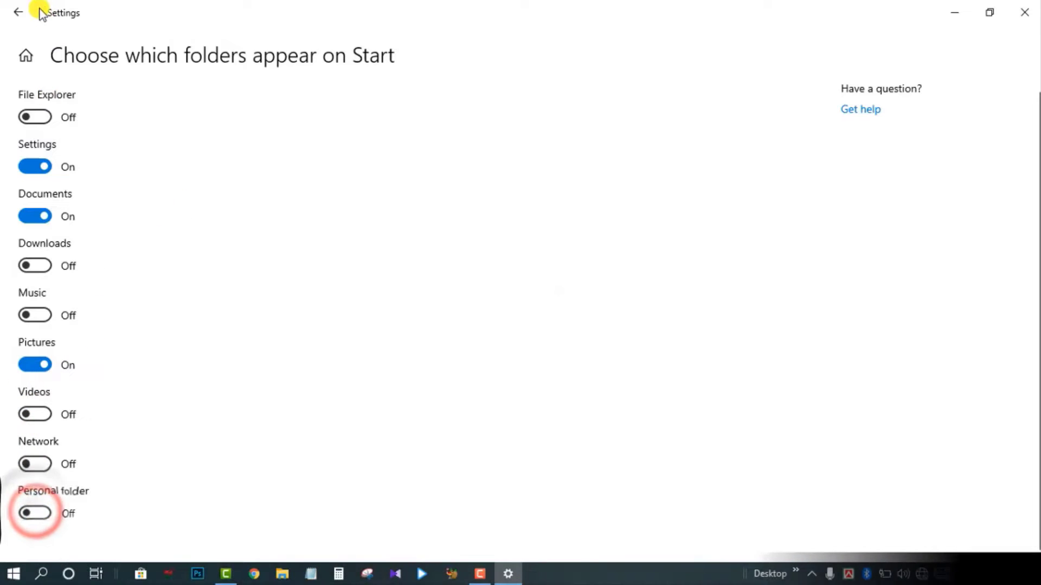
Step: Return from the Start folder switches to the main Start page of the Personalization settings
click(19, 11)
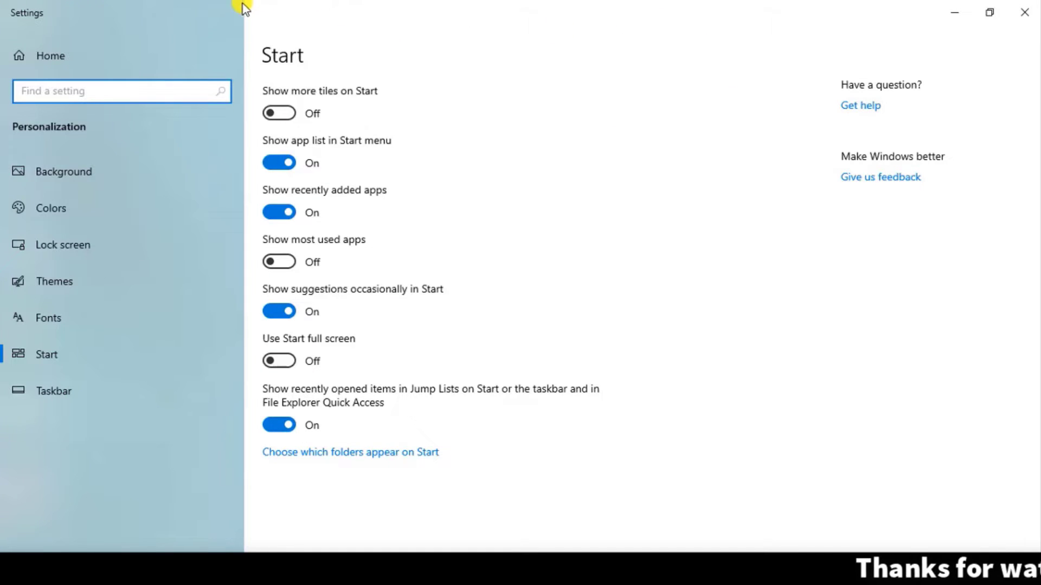
drag(244, 4, 1037, 551)
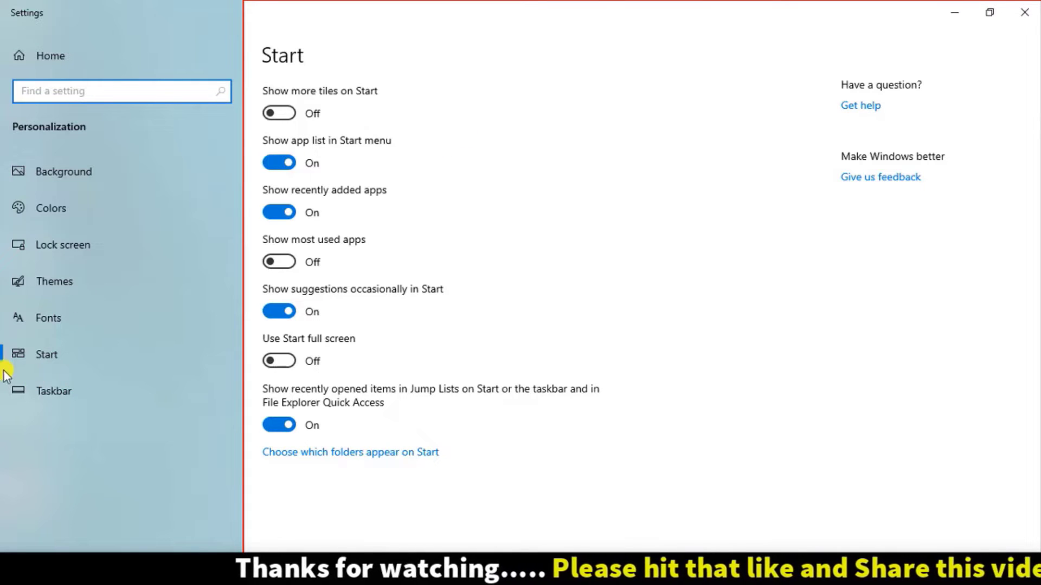
mouse_move(1, 373)
mouse_down()
mouse_move(149, 415)
mouse_move(244, 422)
mouse_up()
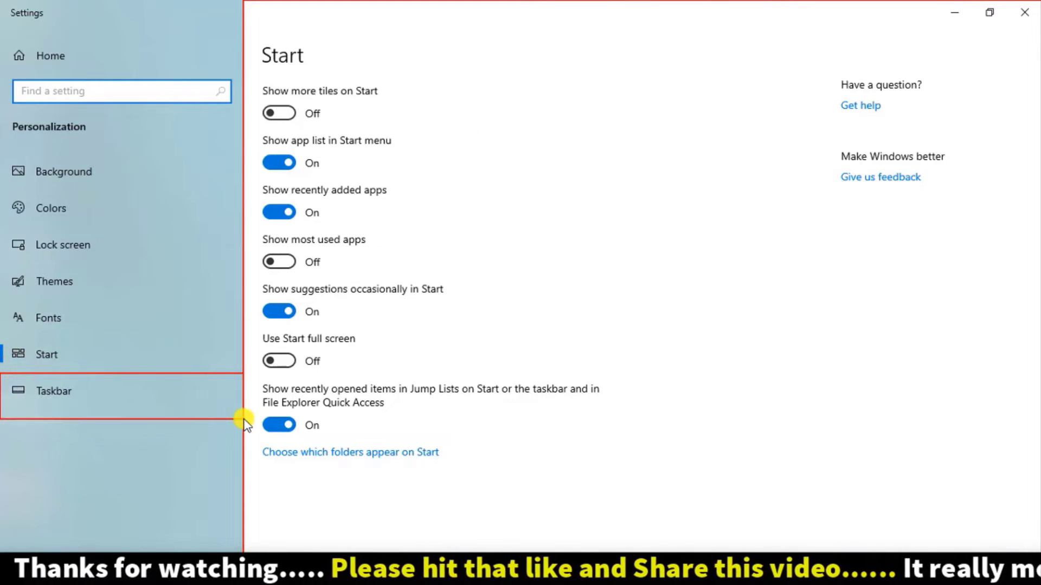
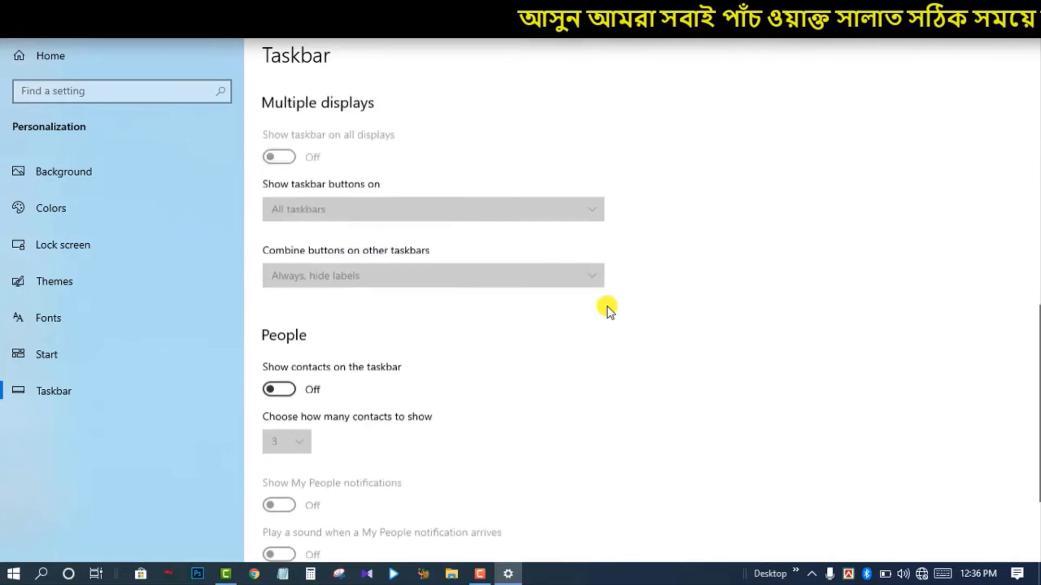
Step: Look through the Taskbar settings from Lock the taskbar down to the People section, and return to the first option
scroll(605, 304, up, 10)
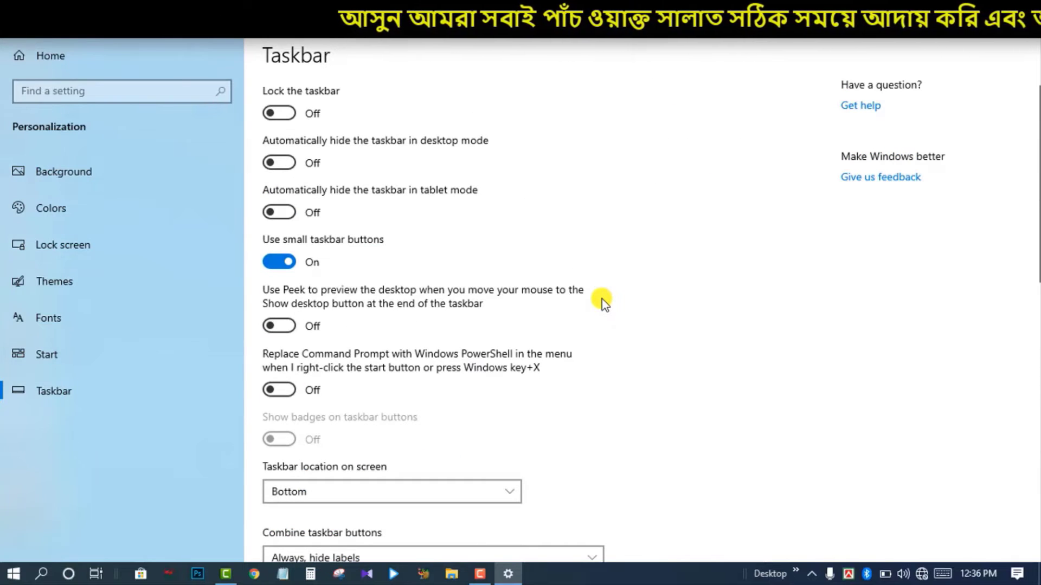
mouse_move(243, 24)
mouse_down()
mouse_move(822, 468)
mouse_move(1010, 560)
mouse_move(1037, 570)
mouse_move(1037, 561)
mouse_up()
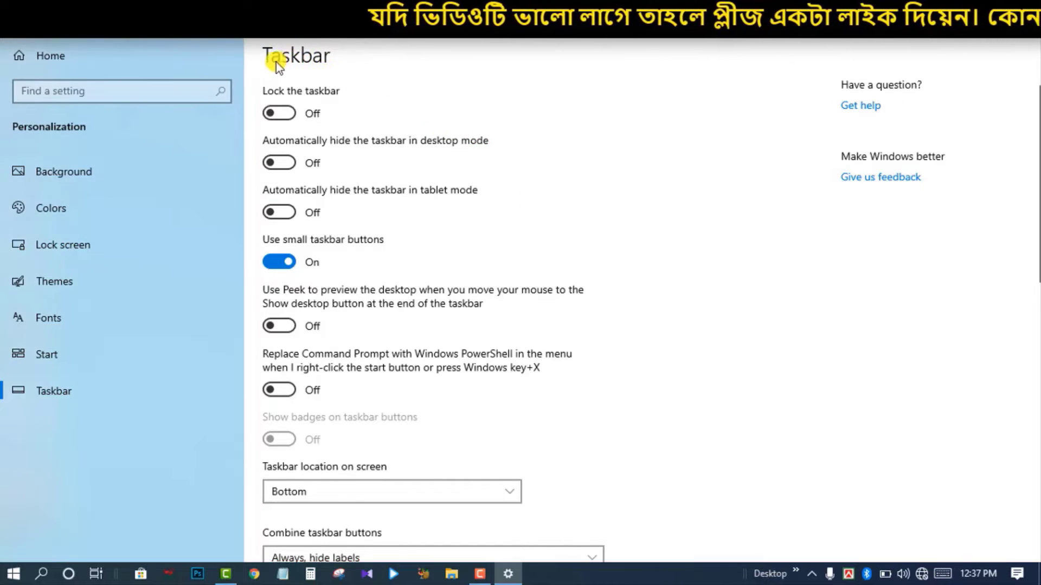
click(116, 392)
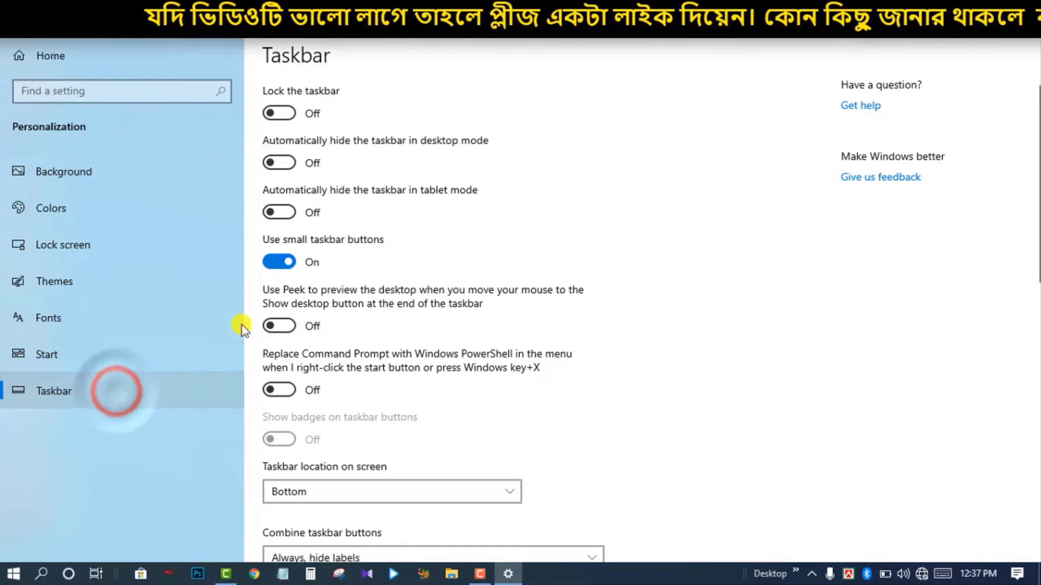
scroll(537, 160, down, 5)
scroll(564, 235, down, 10)
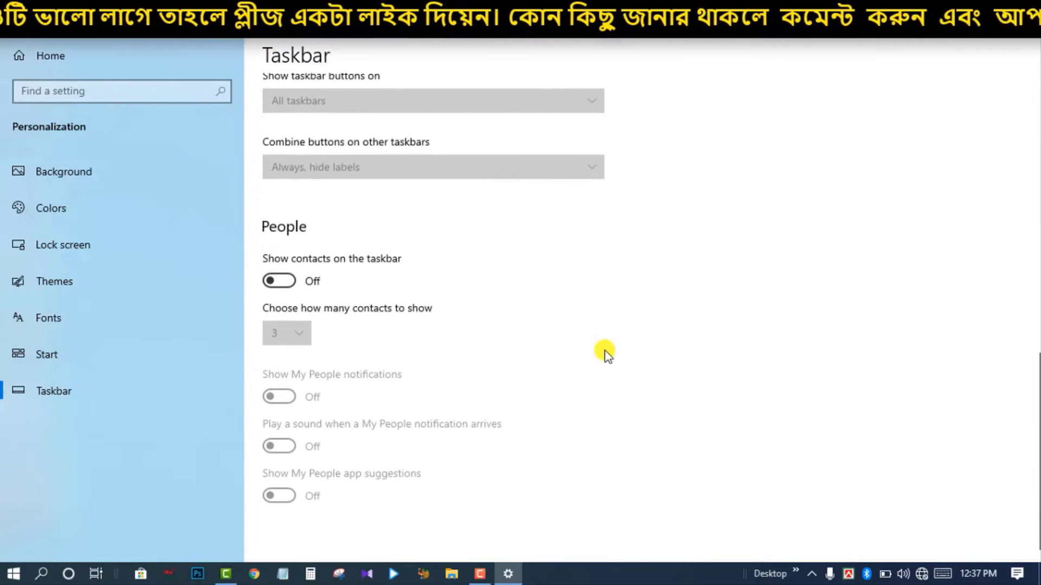
scroll(604, 351, up, 15)
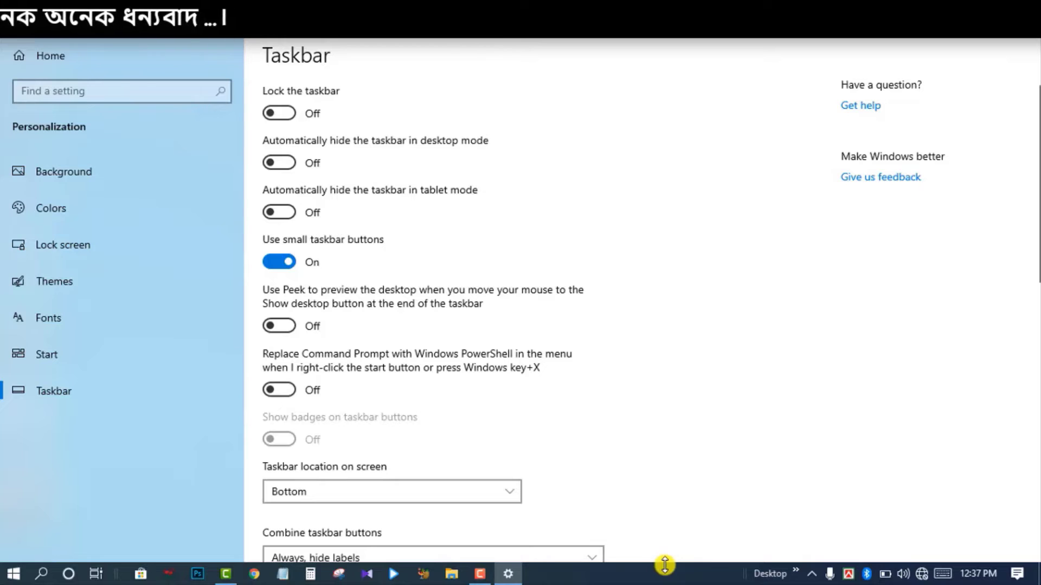
Step: Enlarge the unlocked taskbar's height to several rows and turn on Lock the taskbar
drag(664, 564, 664, 434)
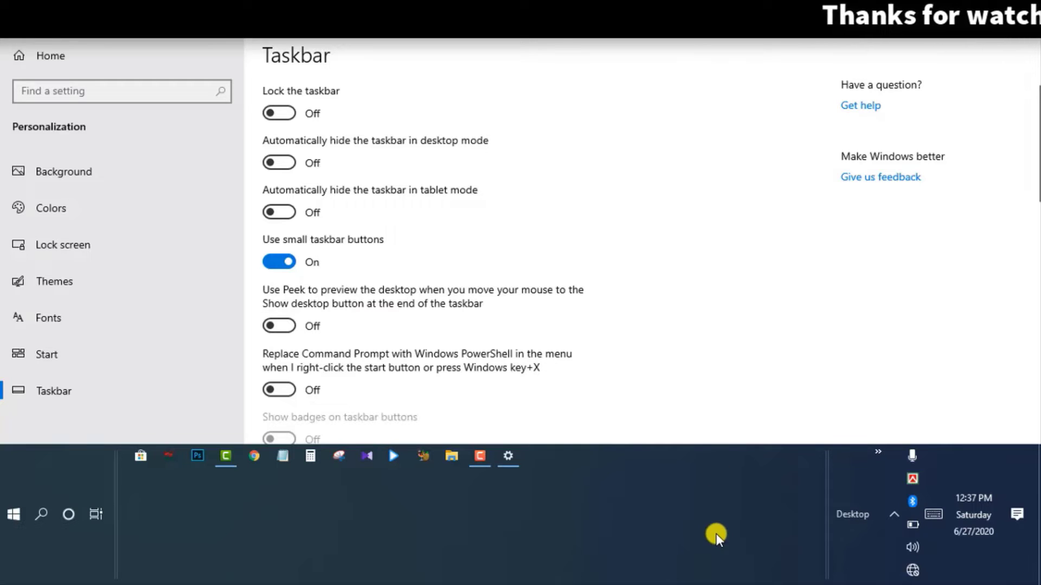
click(280, 112)
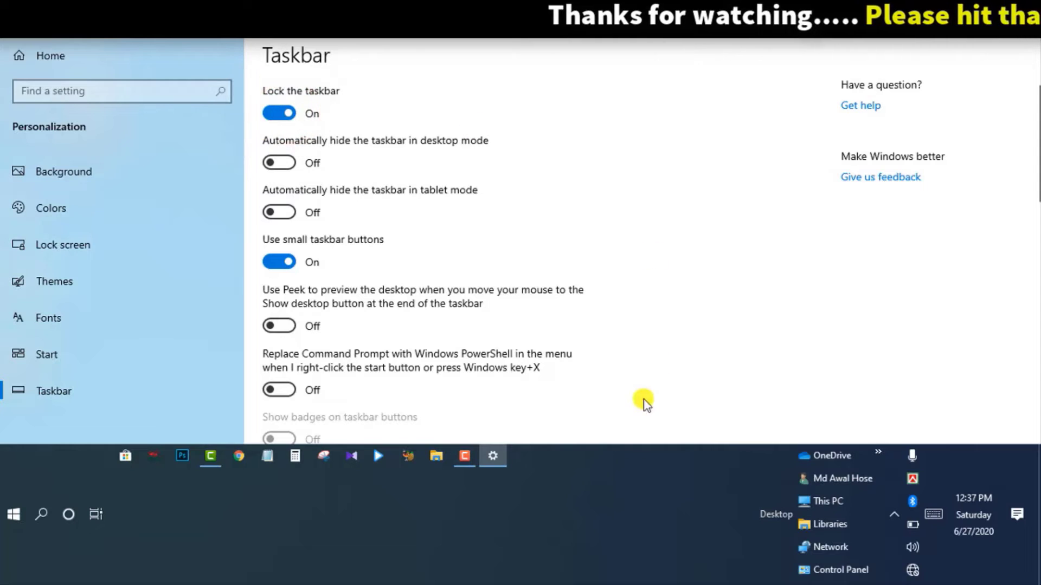
Step: Try to resize the locked taskbar at its upper edge, and turn off Lock the taskbar
click(618, 448)
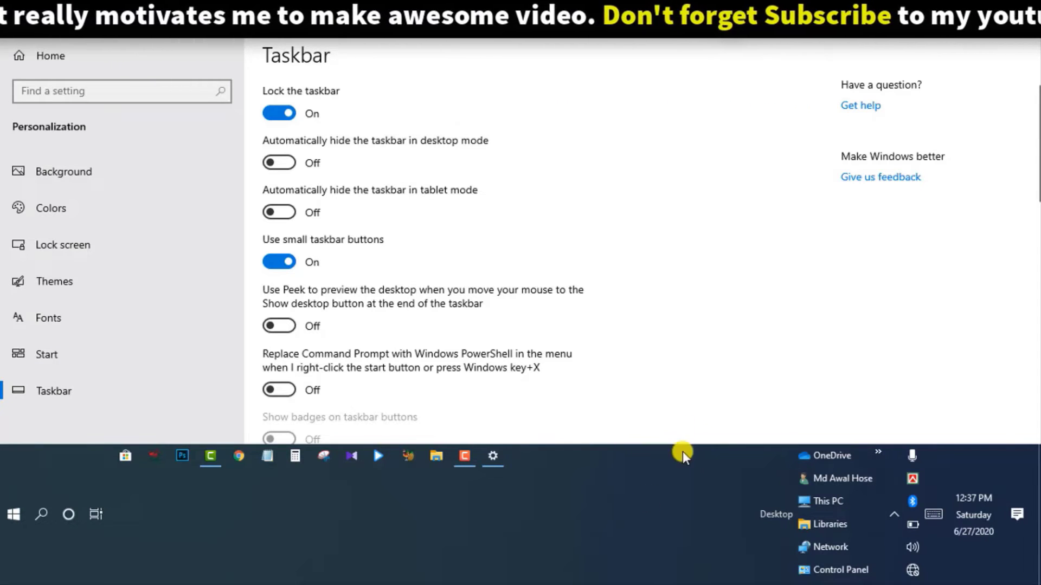
click(280, 113)
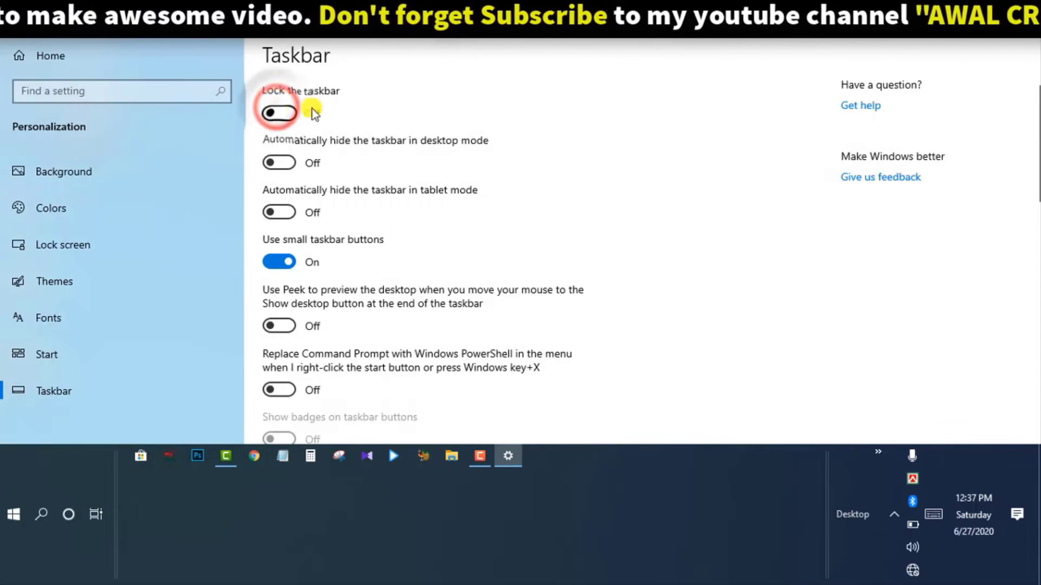
Step: Shrink the unlocked taskbar back to a single row and turn on Lock the taskbar
drag(619, 445, 624, 578)
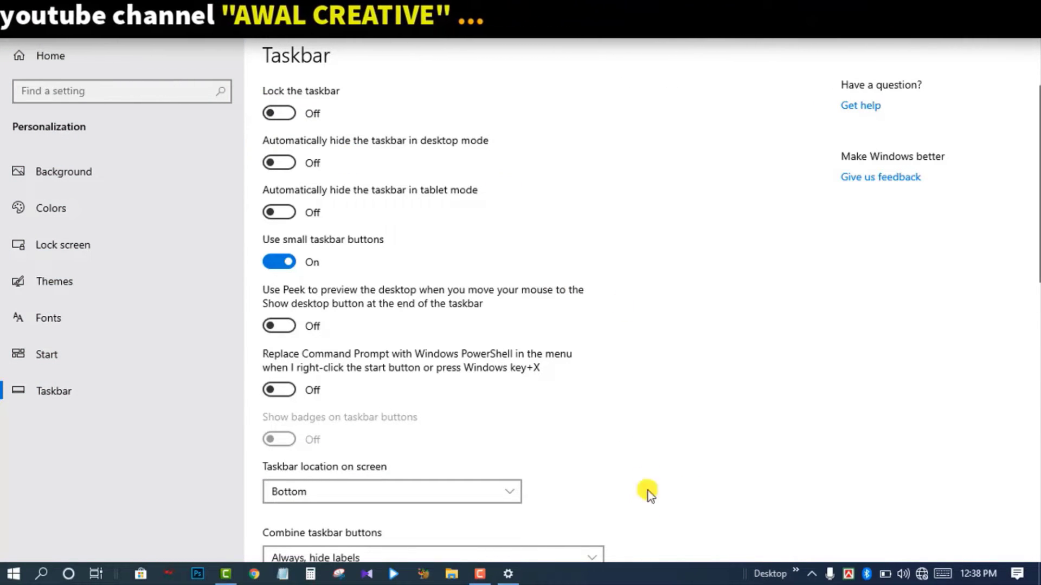
click(297, 114)
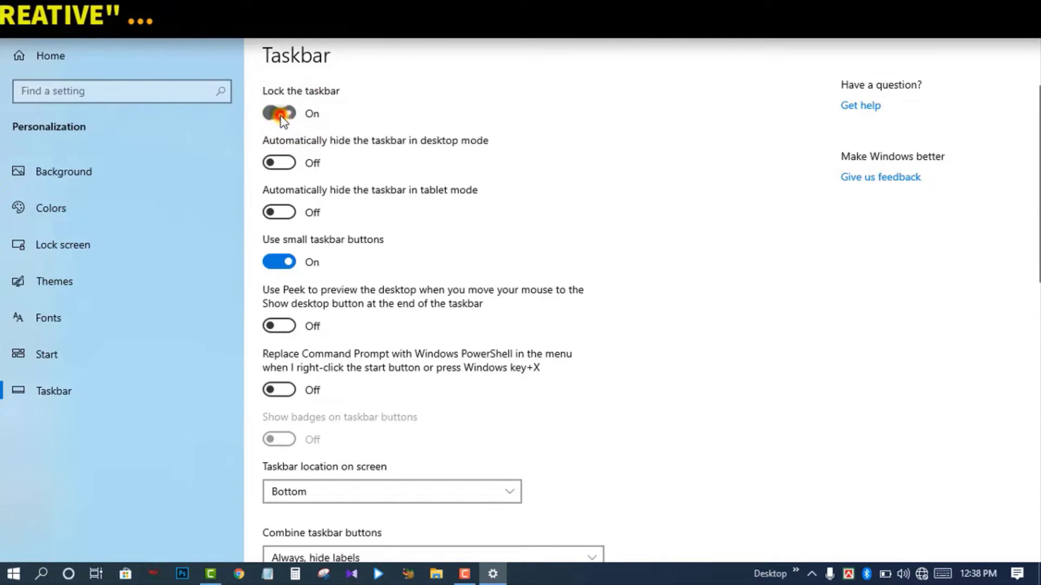
click(281, 114)
click(283, 114)
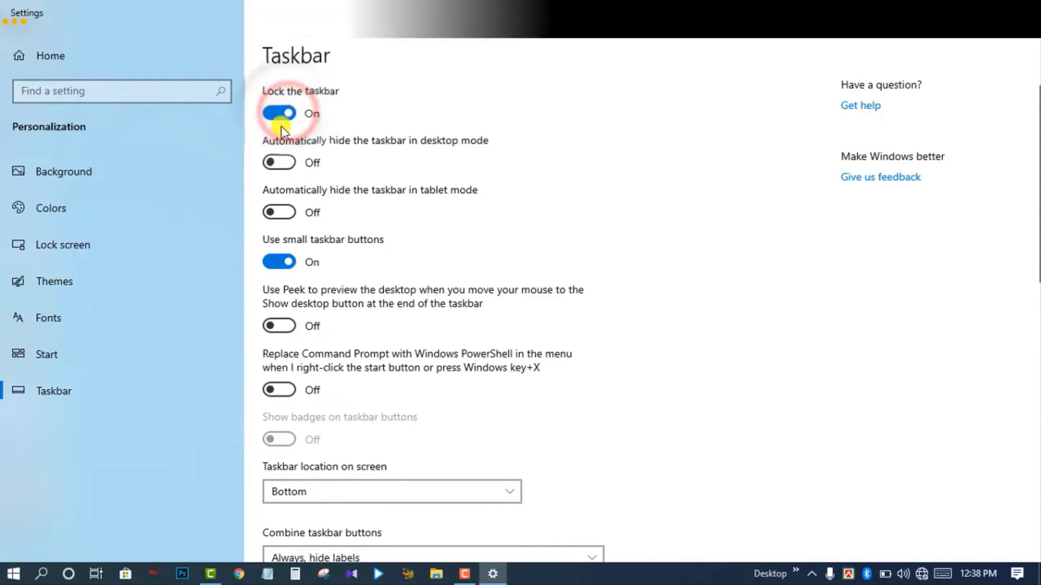
Step: Try to resize the taskbar at its upper edge with the lock on and off, and turn Lock the taskbar back on
click(622, 565)
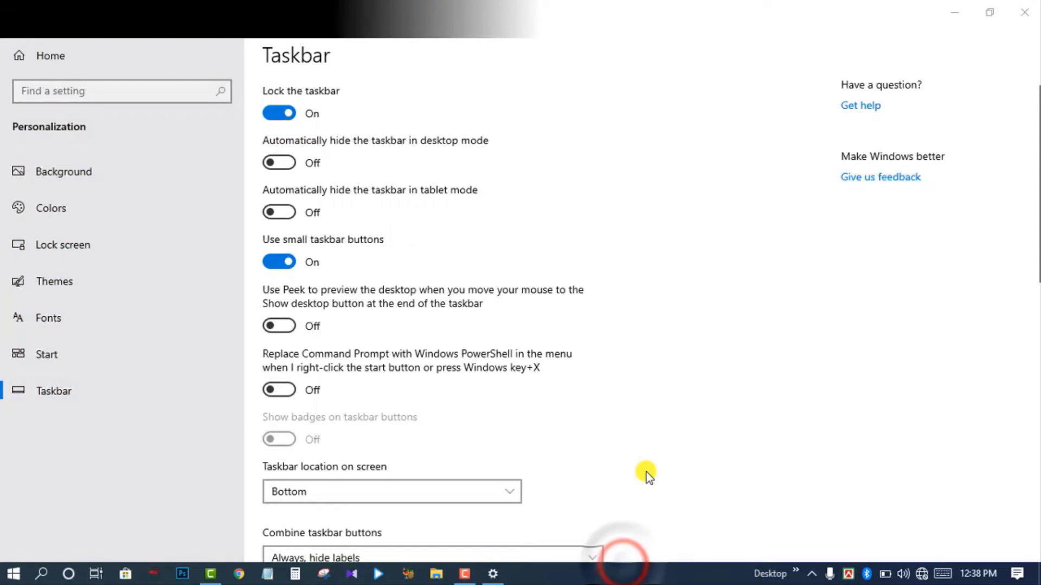
click(277, 112)
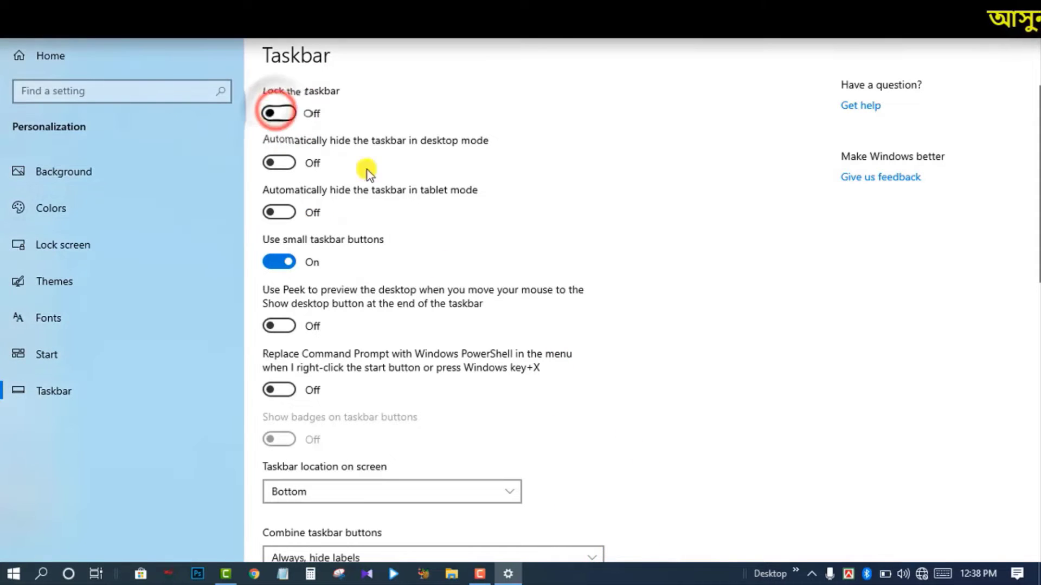
drag(655, 562, 683, 564)
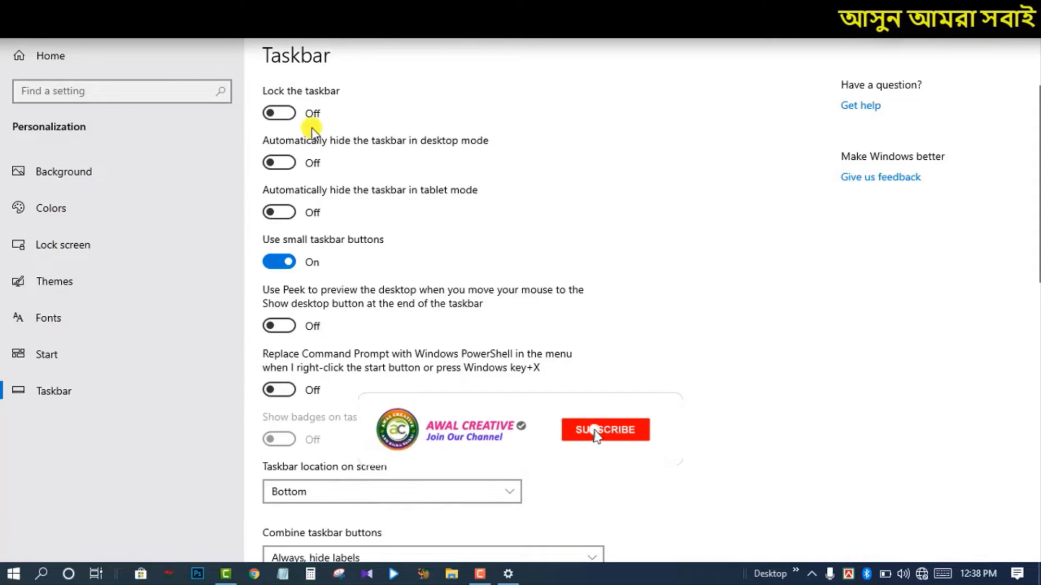
click(285, 115)
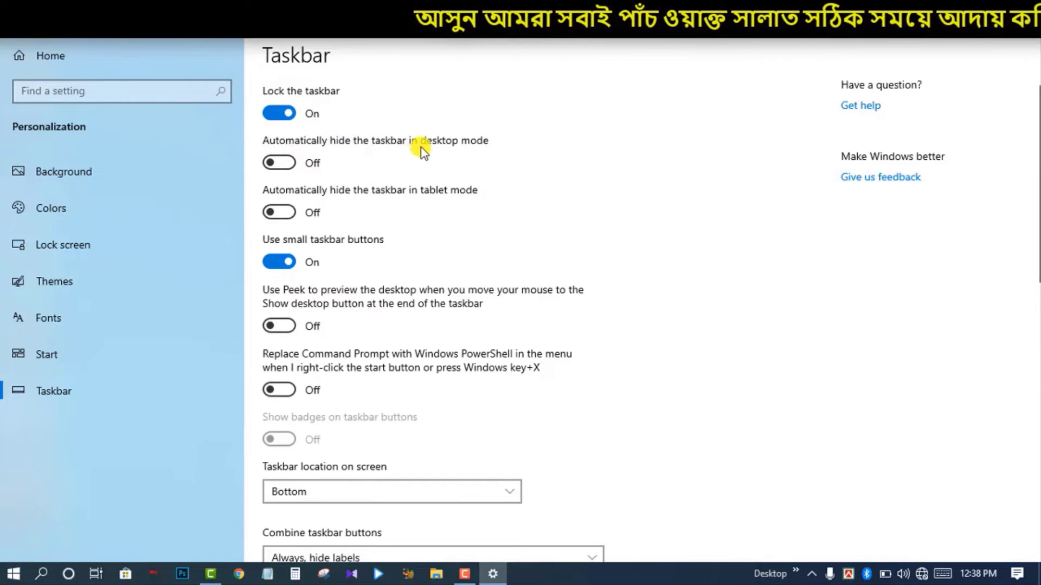
Step: Minimize the Settings window, refresh the desktop, and examine the taskbar along the bottom edge
click(952, 12)
right_click(525, 70)
click(567, 116)
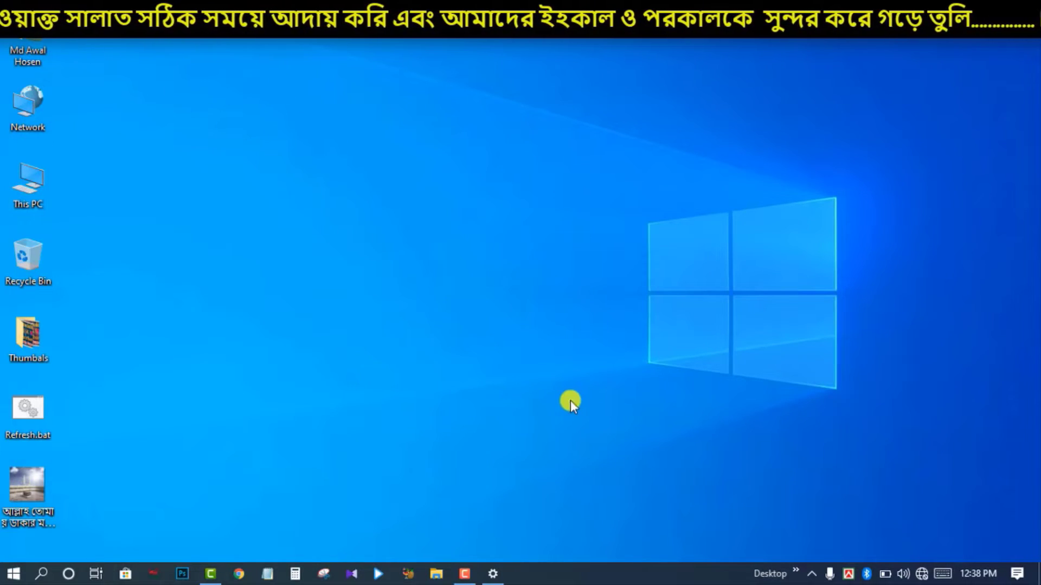
click(541, 564)
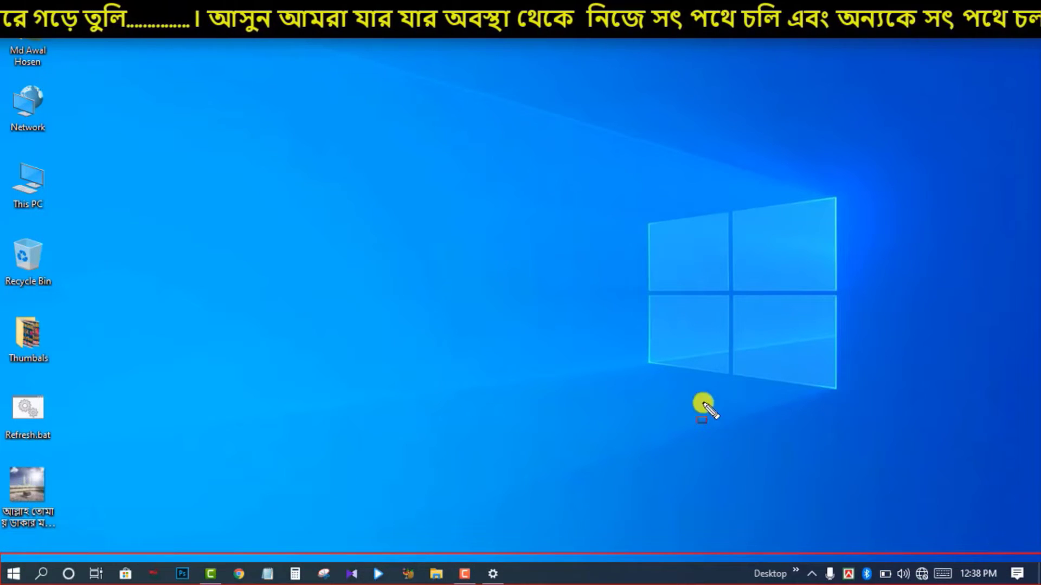
click(635, 395)
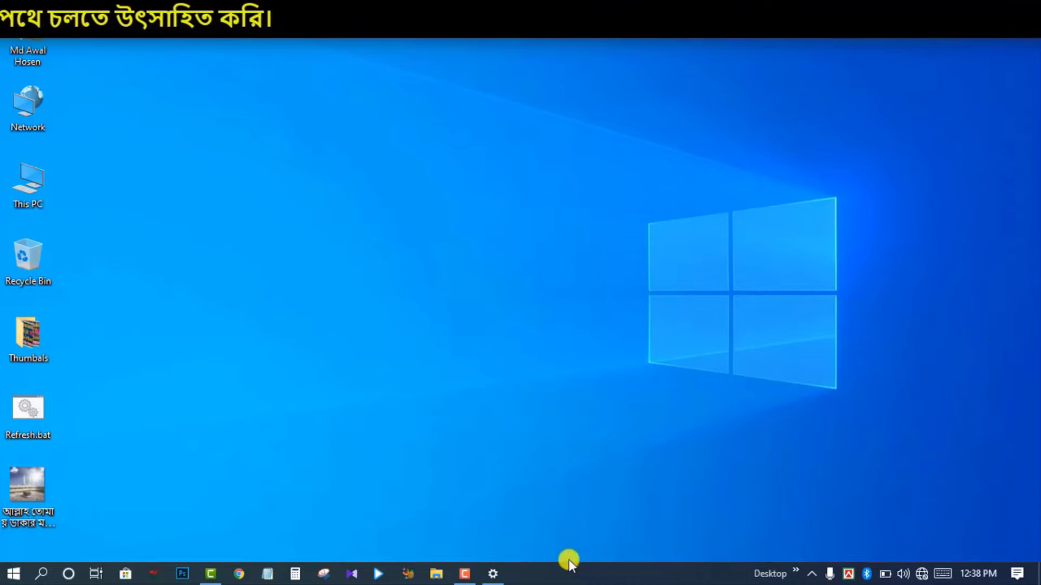
Step: Reopen the Taskbar settings, turn on Automatically hide the taskbar in desktop mode, and reveal the hidden taskbar
click(490, 576)
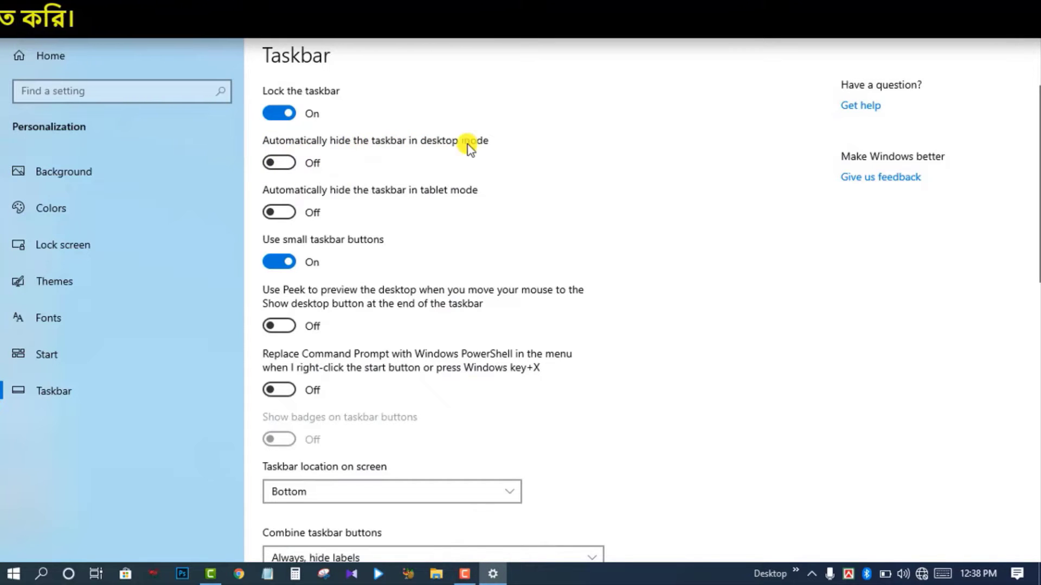
click(278, 163)
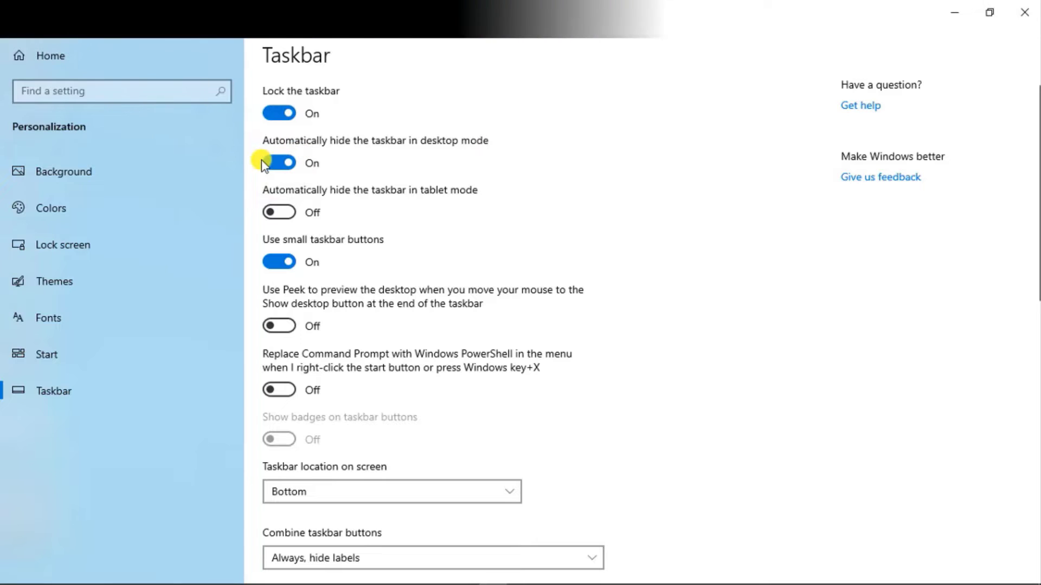
mouse_move(729, 580)
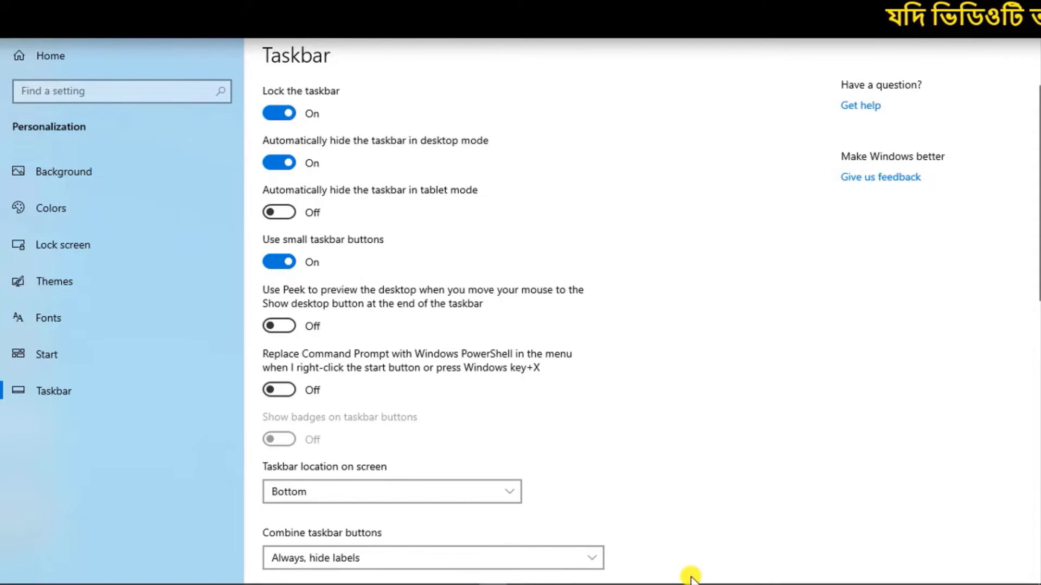
mouse_move(670, 581)
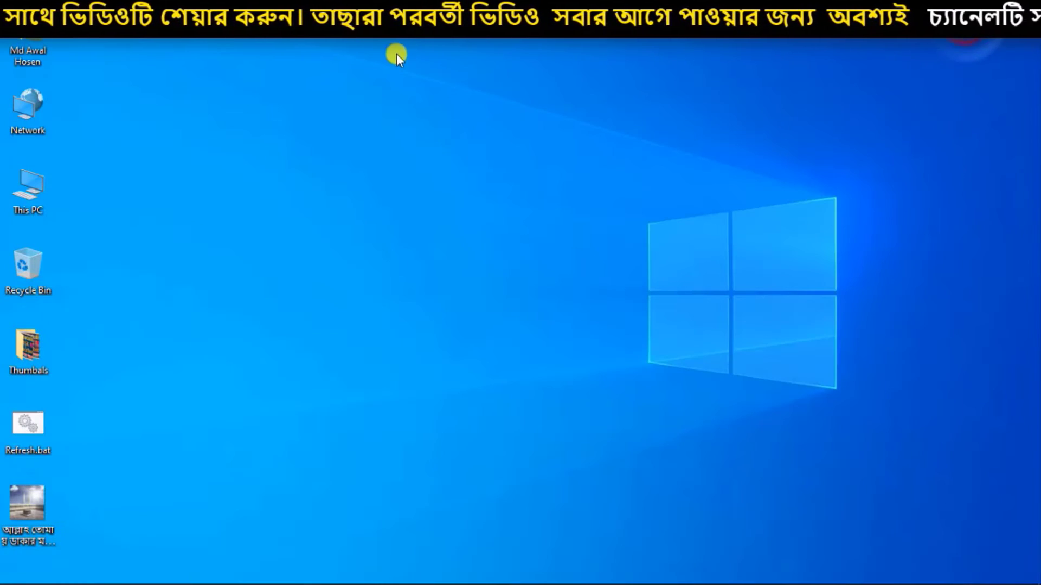
Step: Refresh the desktop and check how the hidden taskbar reappears at the lower screen edge
right_click(438, 131)
click(484, 179)
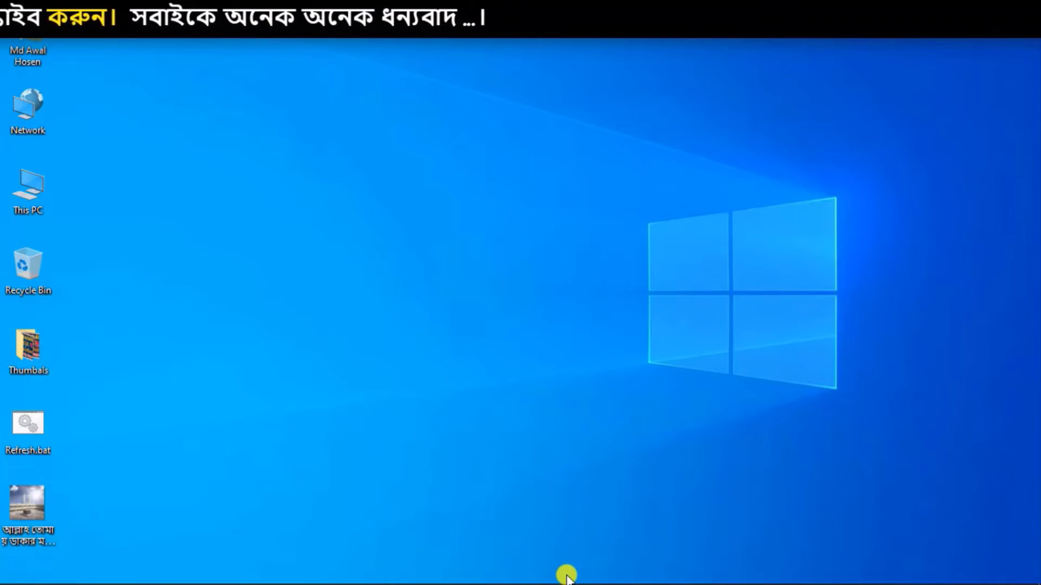
mouse_move(566, 578)
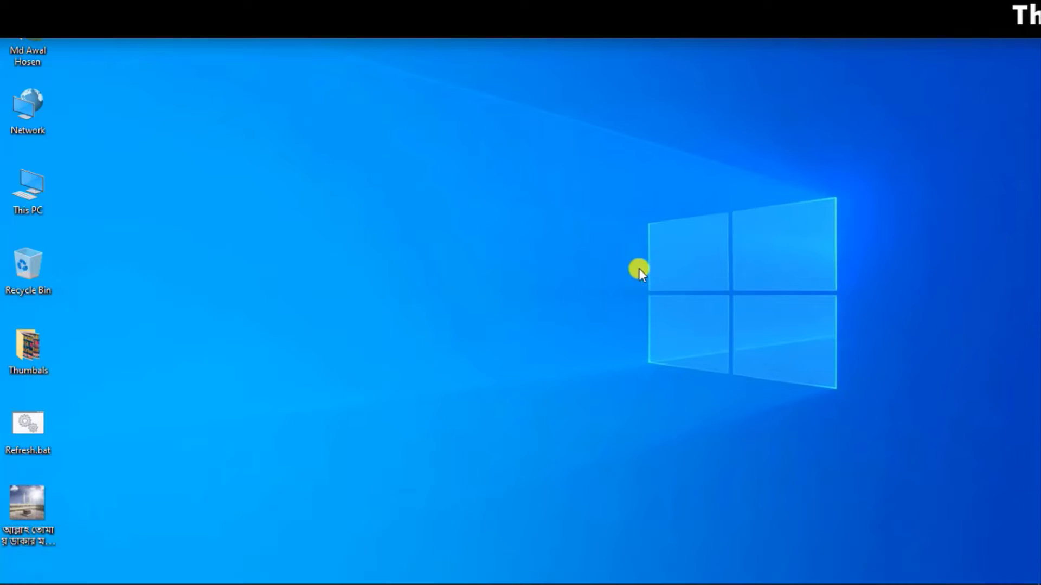
Step: Restore the Settings window and turn off Automatically hide the taskbar in desktop mode
click(493, 574)
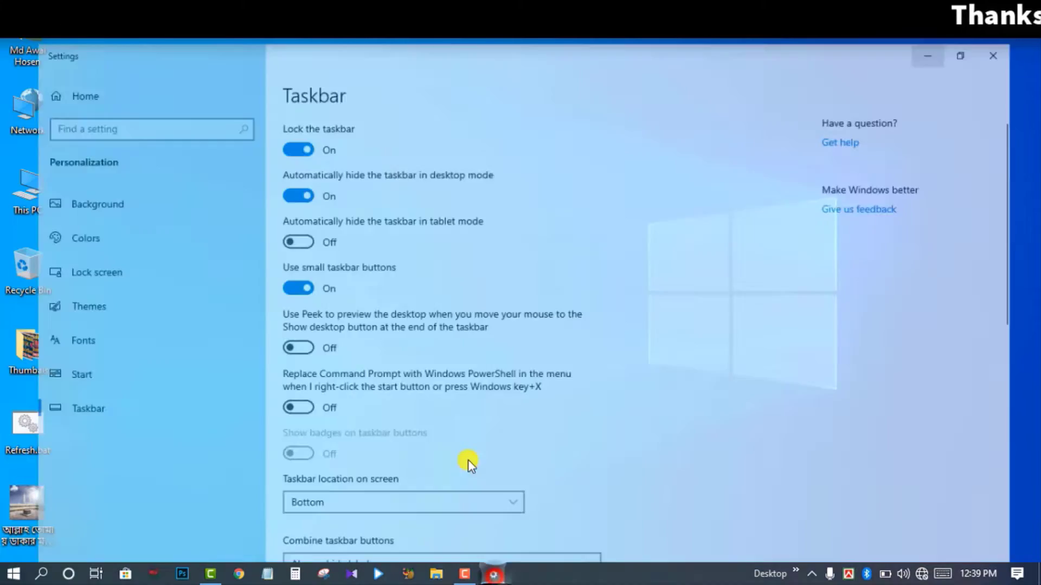
click(287, 163)
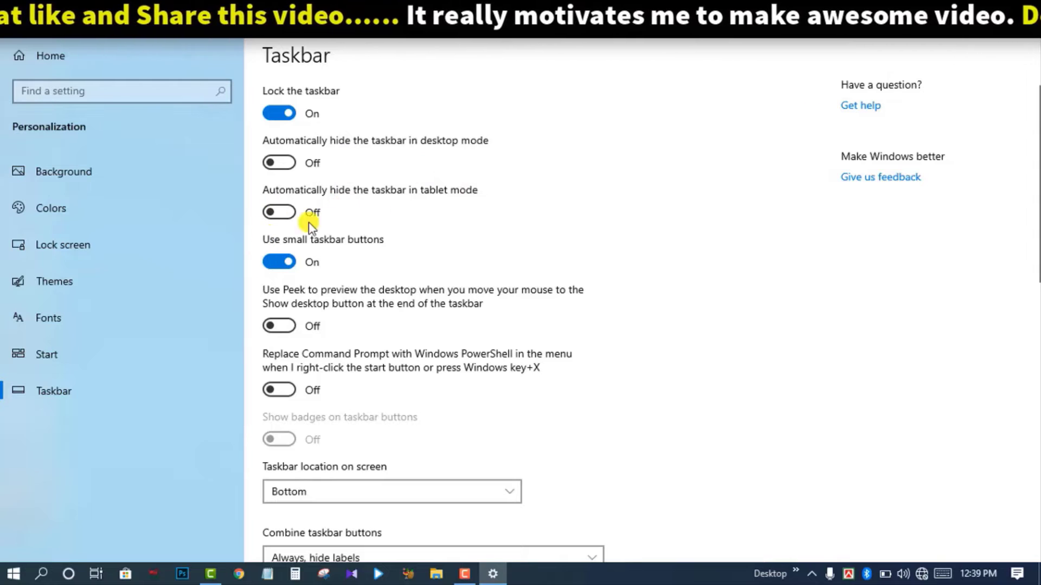
scroll(359, 225, down, 2)
scroll(405, 142, up, 2)
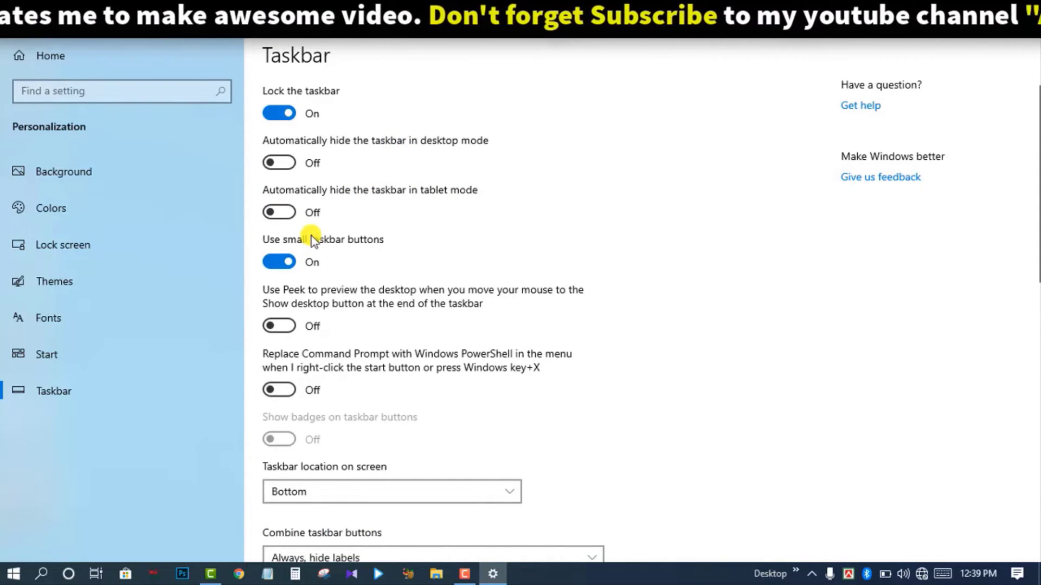
Step: Switch Use small taskbar buttons off and back on twice to compare the taskbar's button sizes
click(297, 262)
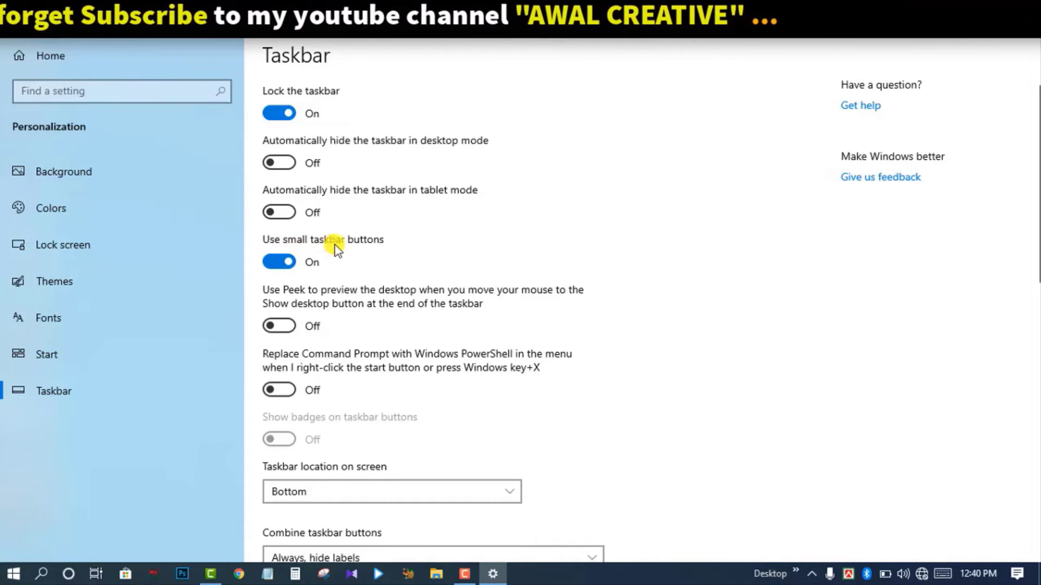
scroll(437, 317, down, 2)
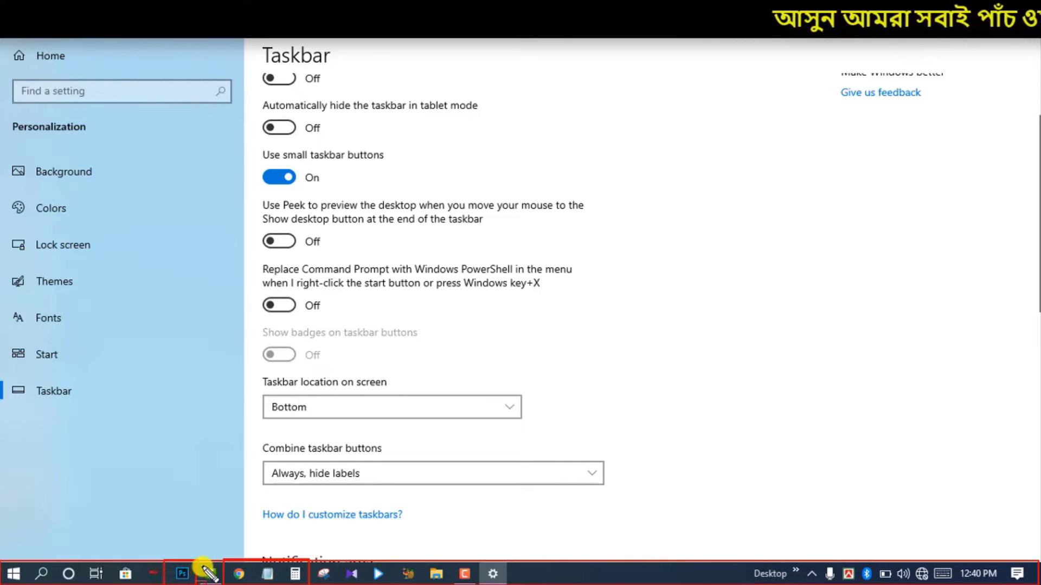
click(279, 177)
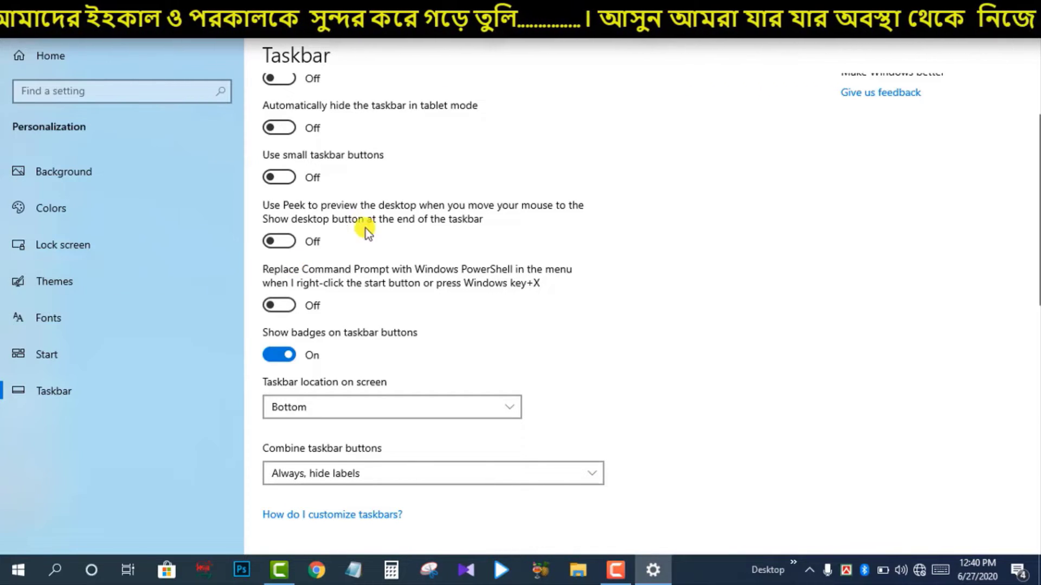
click(284, 179)
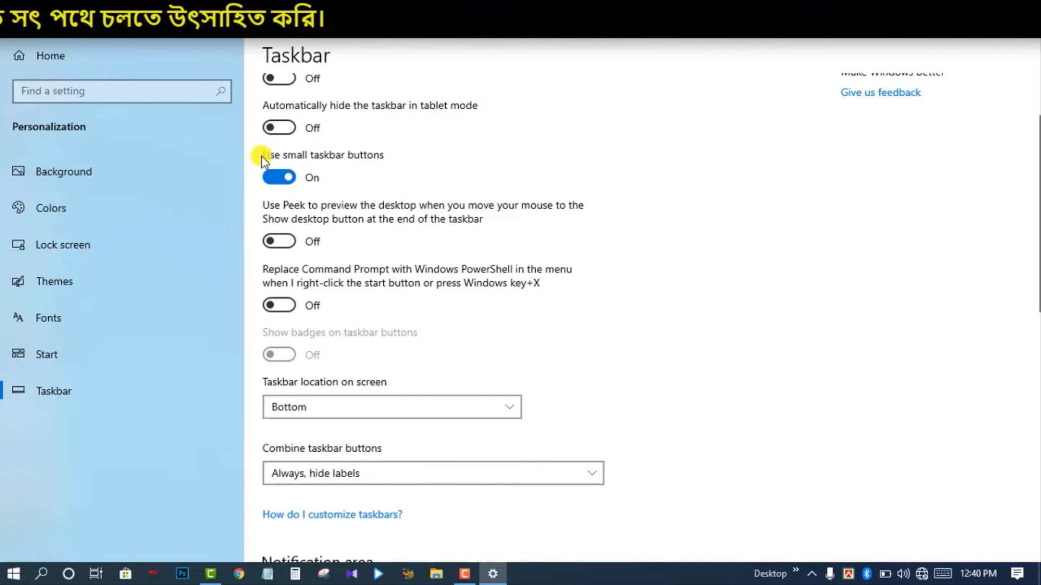
click(274, 177)
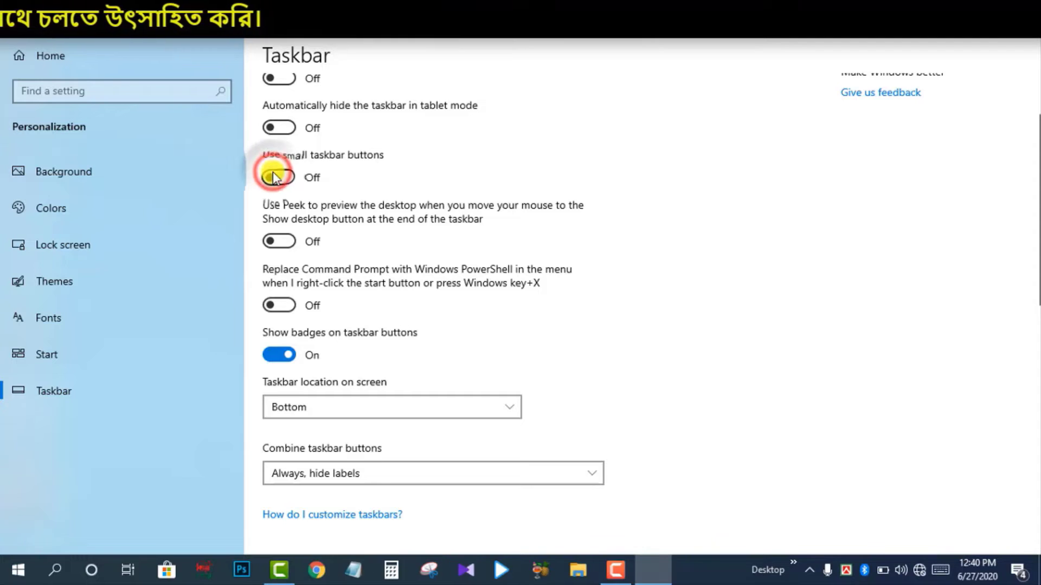
click(702, 557)
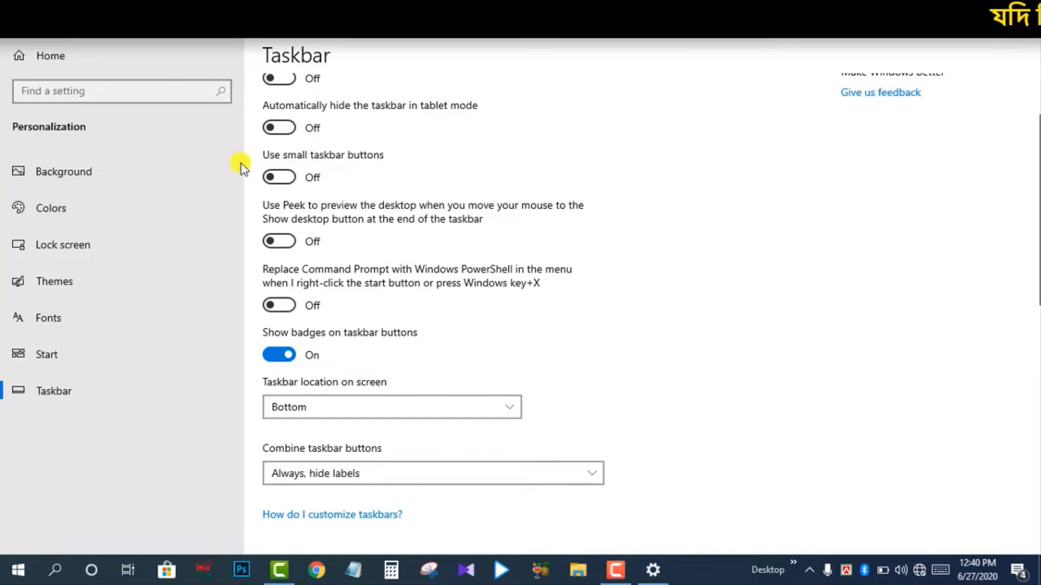
click(287, 182)
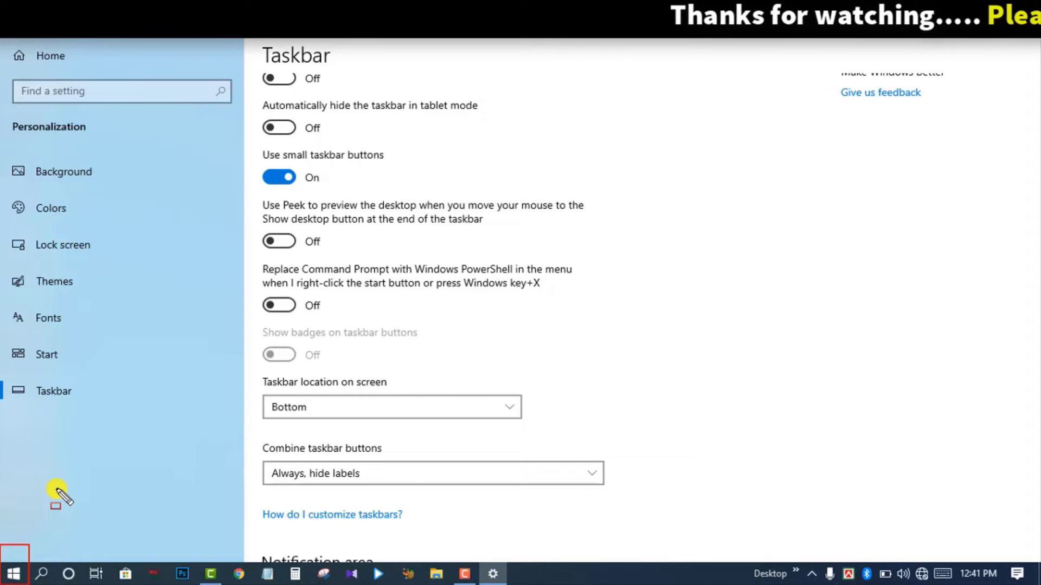
Step: Check the Start button's quick link menu for its Command Prompt entries and close it
right_click(16, 573)
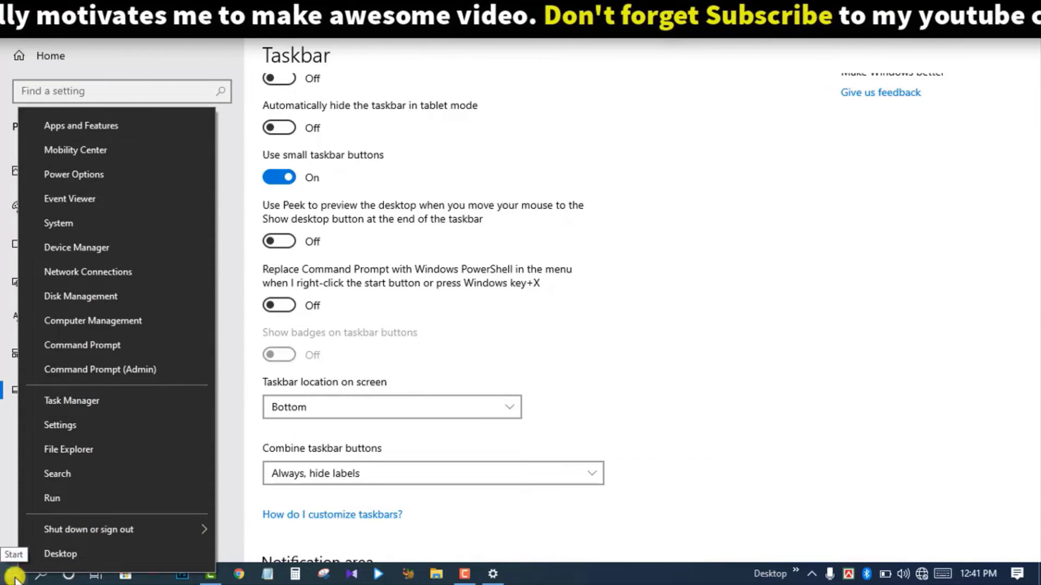
click(713, 63)
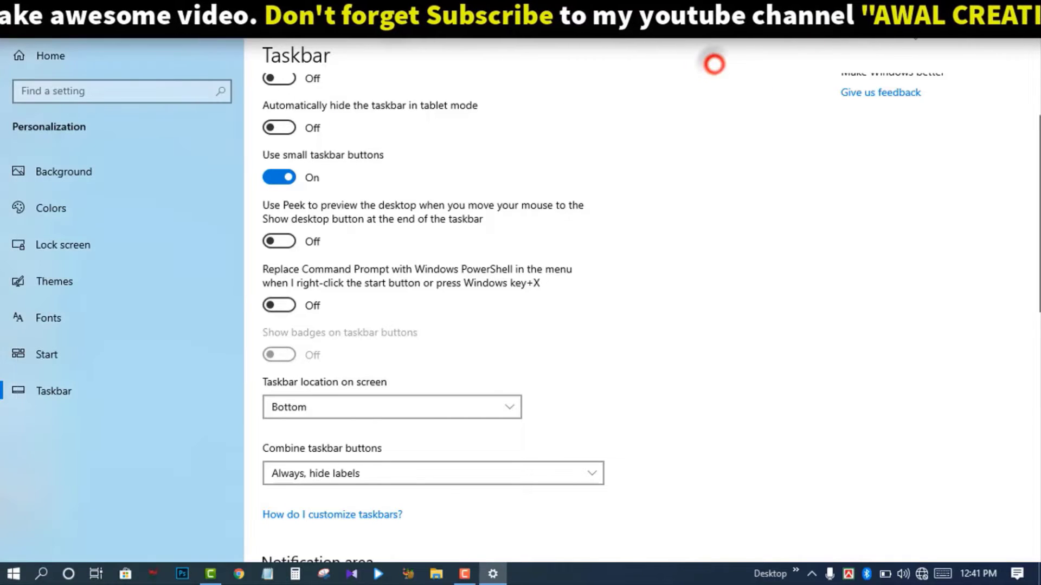
Step: Minimize the Settings window, refresh the desktop, and briefly open the Windows quick link menu from there
click(949, 14)
right_click(448, 122)
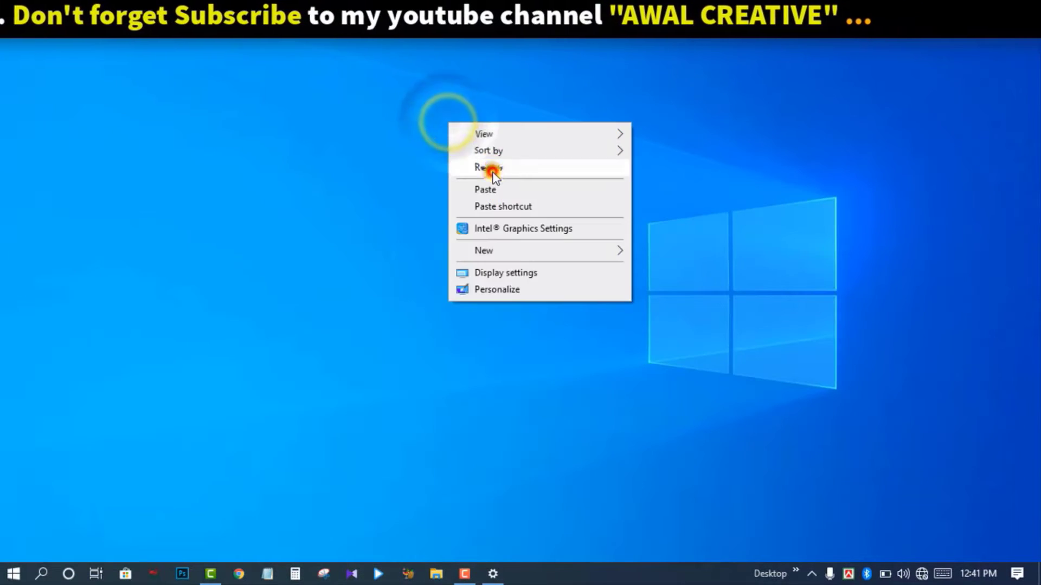
click(488, 167)
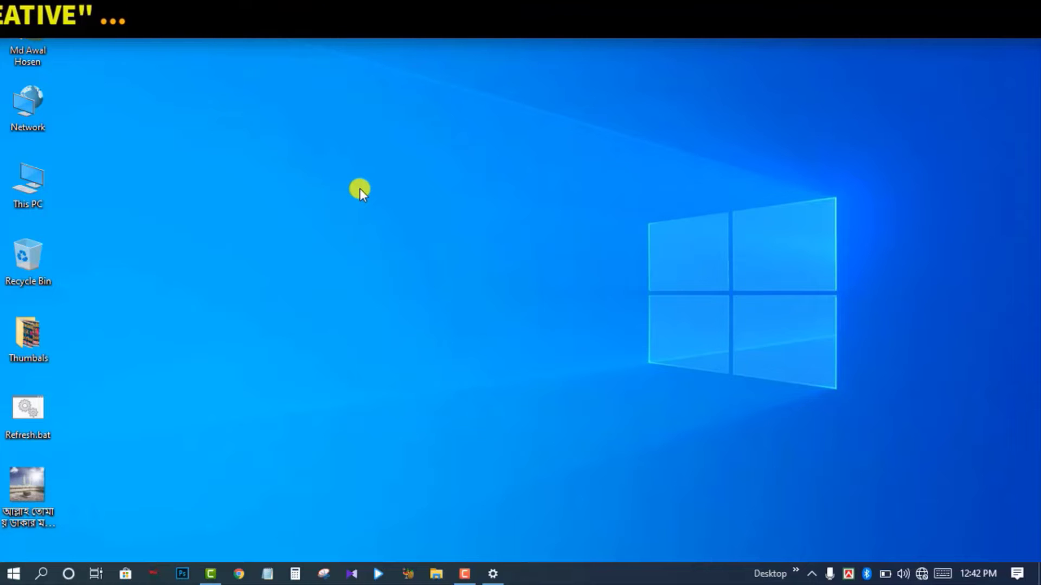
key(super+x)
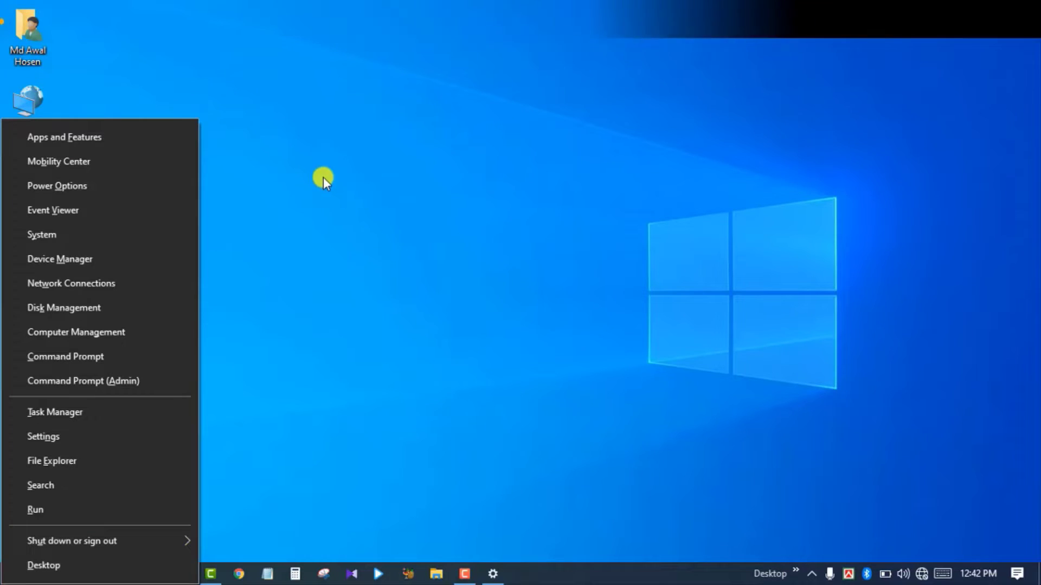
click(405, 194)
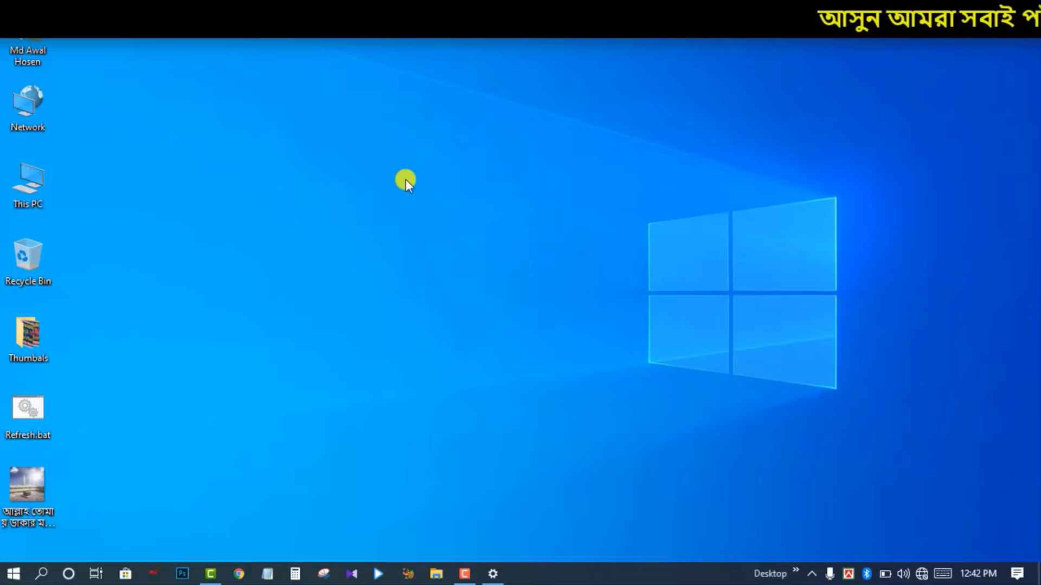
Step: Open the On-Screen Keyboard, move it higher on the desktop, and point out the Windows and X keys
key(ctrl+super+o)
drag(671, 189, 672, 116)
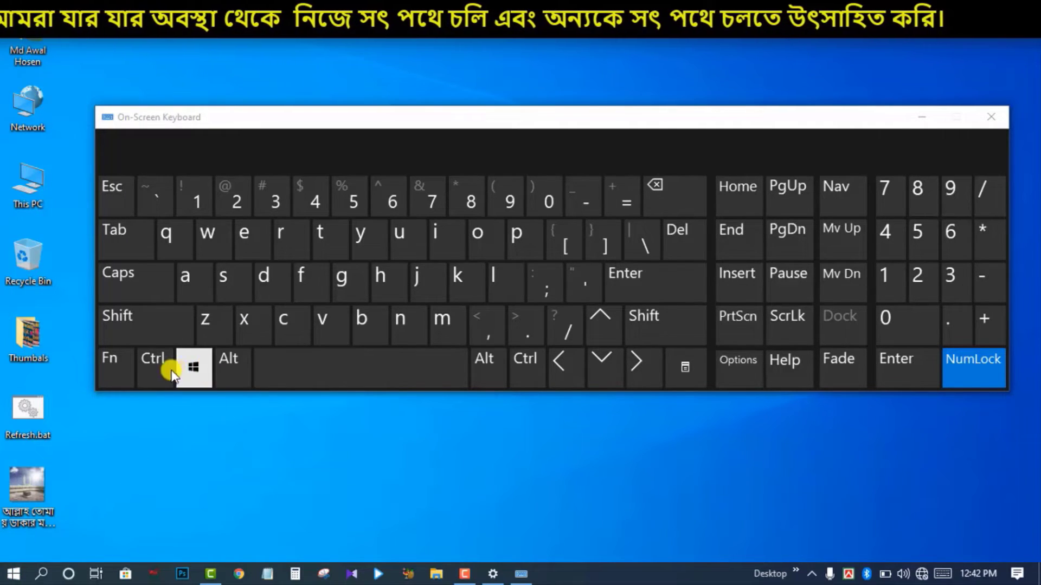
click(194, 369)
click(254, 337)
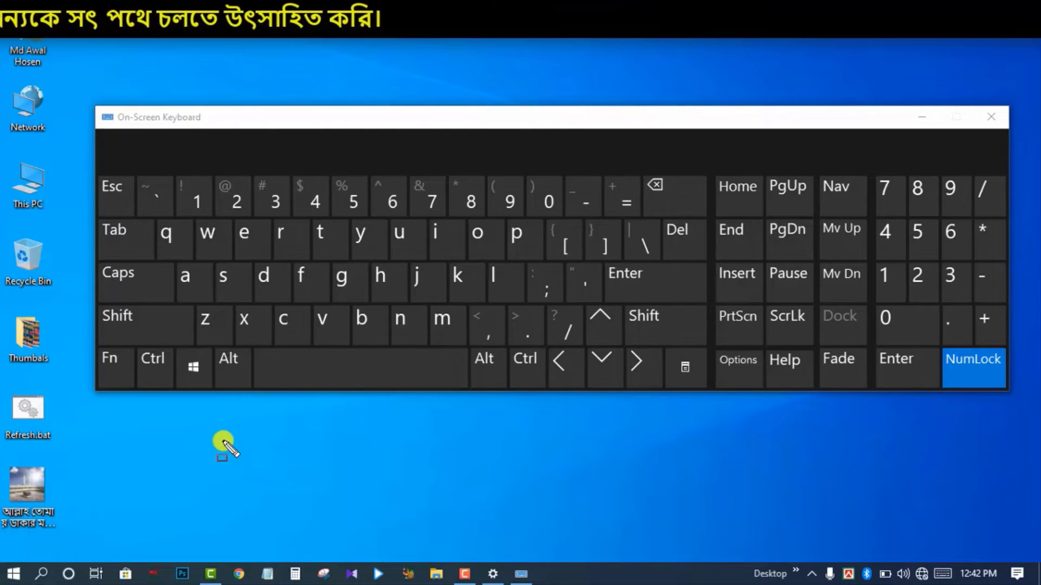
key(ctrl)
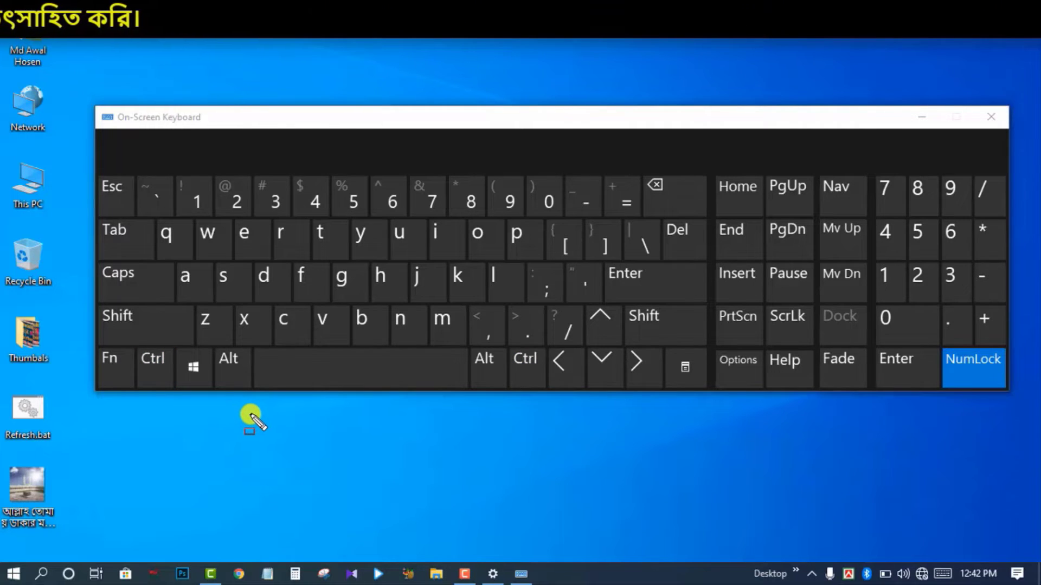
Step: Open the Windows quick link menu, reopen it through the On-Screen Keyboard, and close the On-Screen Keyboard
key(super)
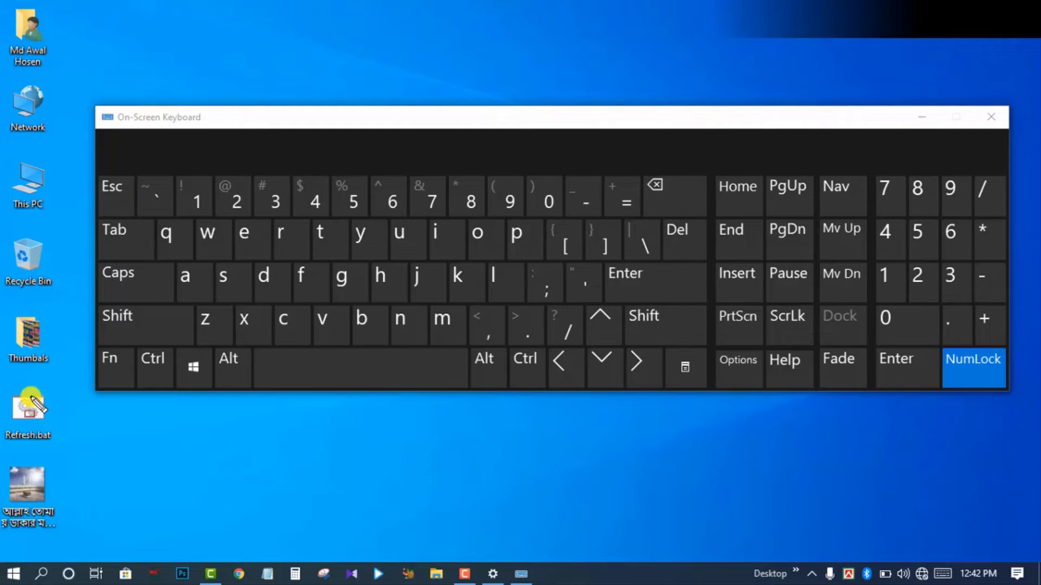
key(super+x)
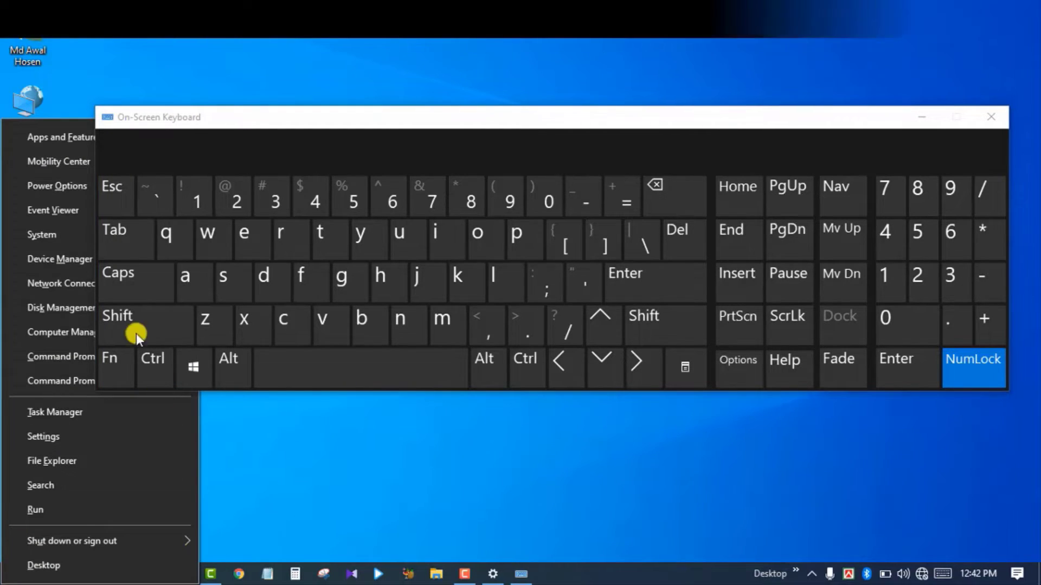
click(273, 468)
click(193, 367)
click(244, 319)
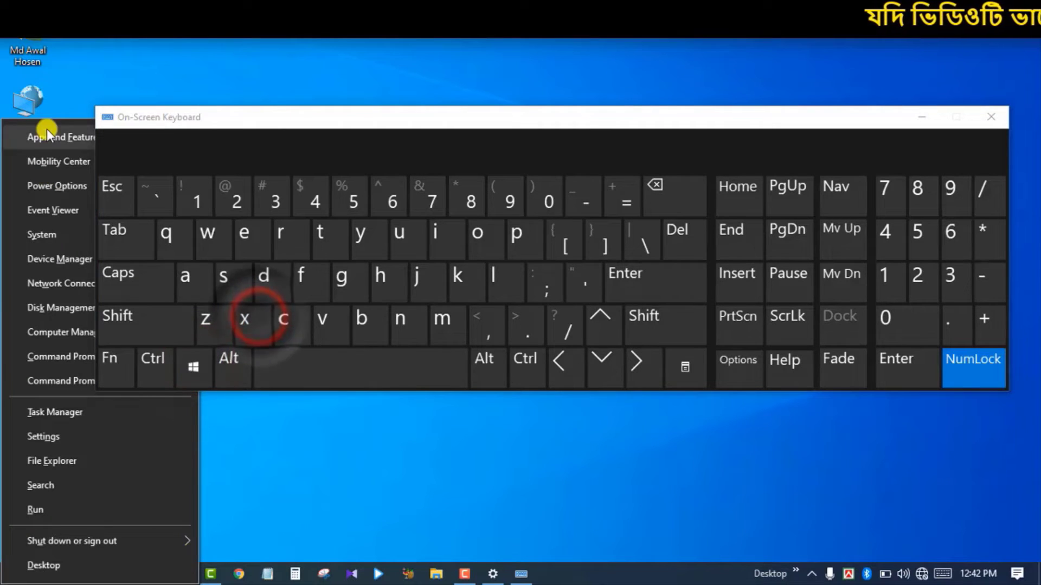
click(990, 119)
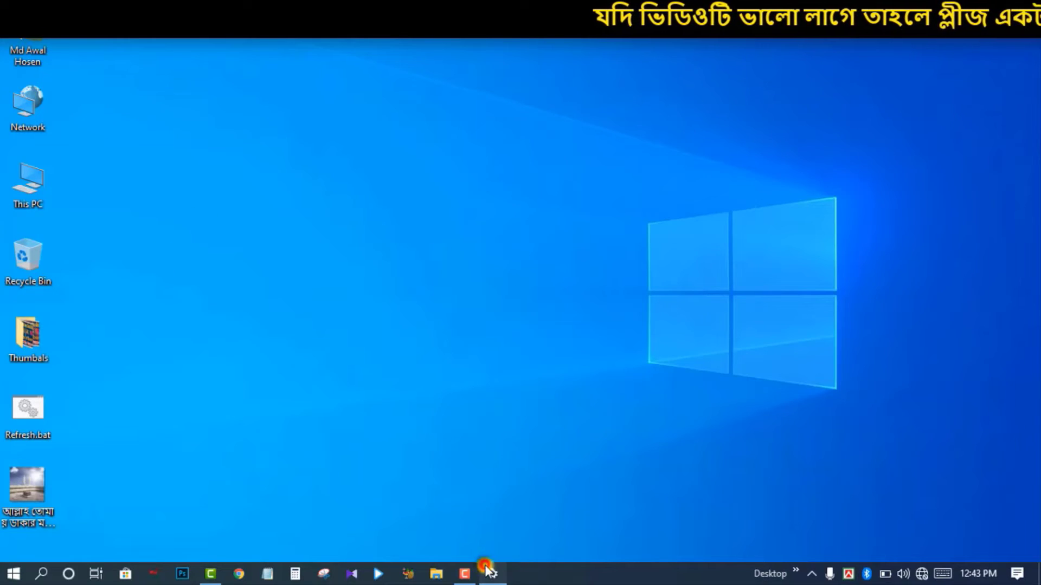
Step: Return to the Taskbar settings and switch the option replacing Command Prompt with Windows PowerShell on and back off
click(490, 572)
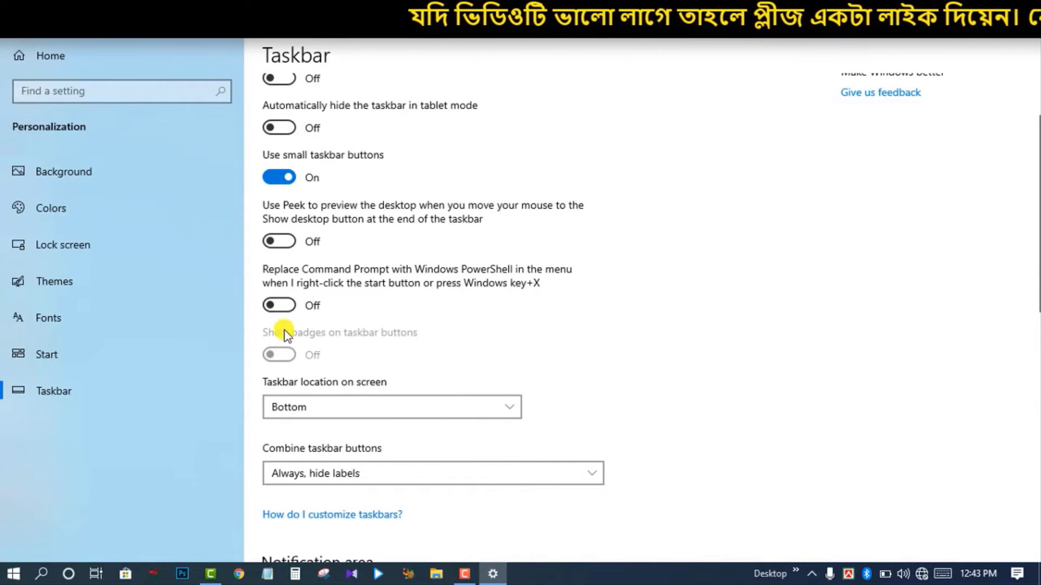
click(282, 306)
click(271, 306)
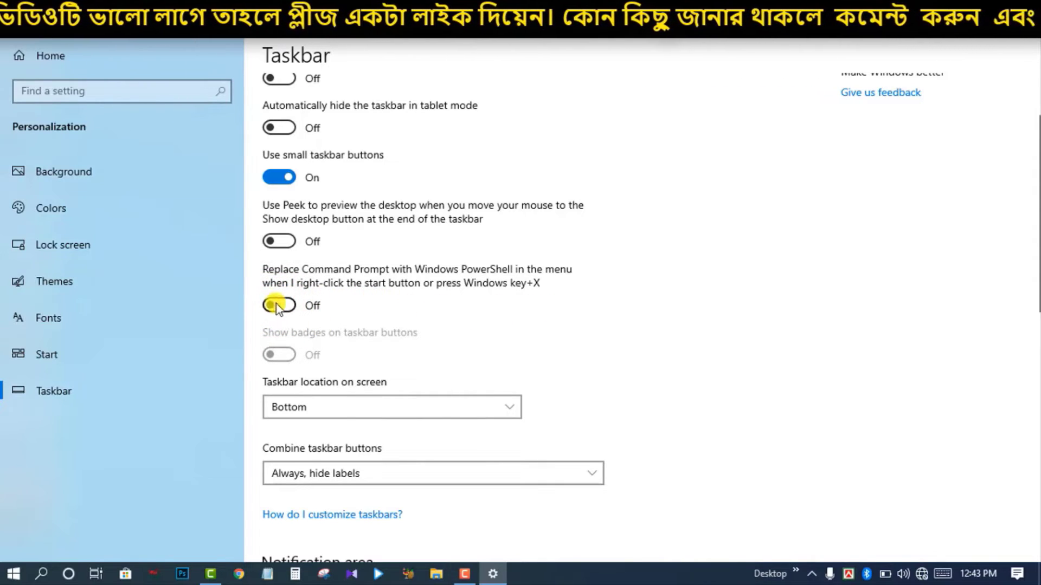
Step: Change the taskbar location on screen to Top and then to Right
scroll(292, 362, down, 4)
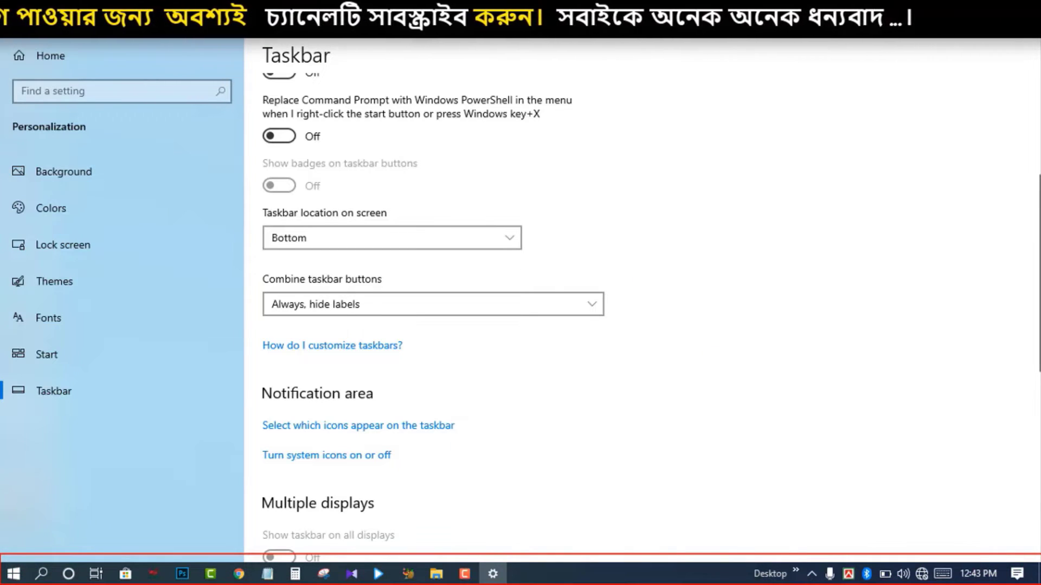
click(583, 577)
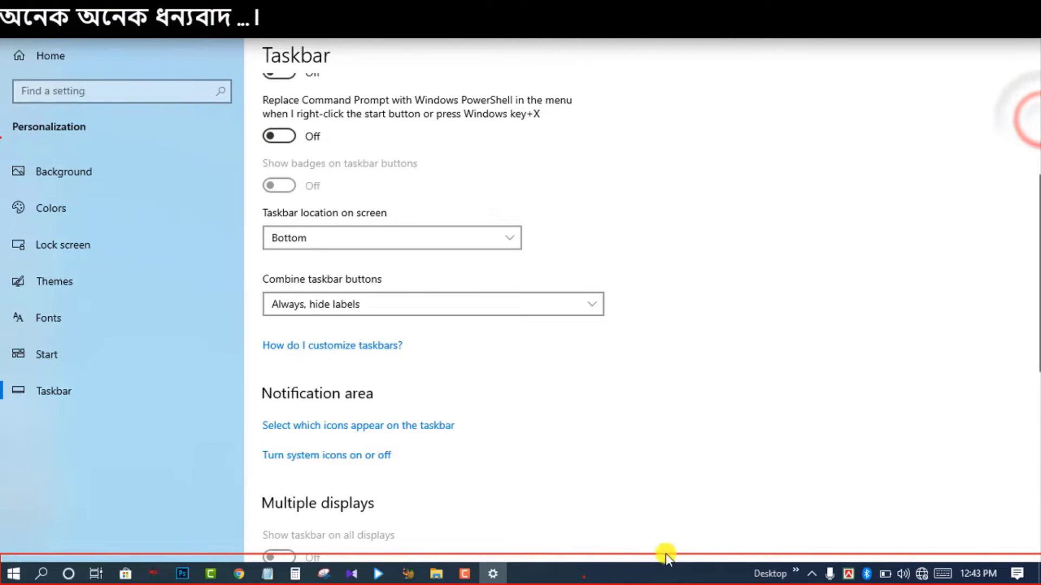
scroll(423, 288, up, 5)
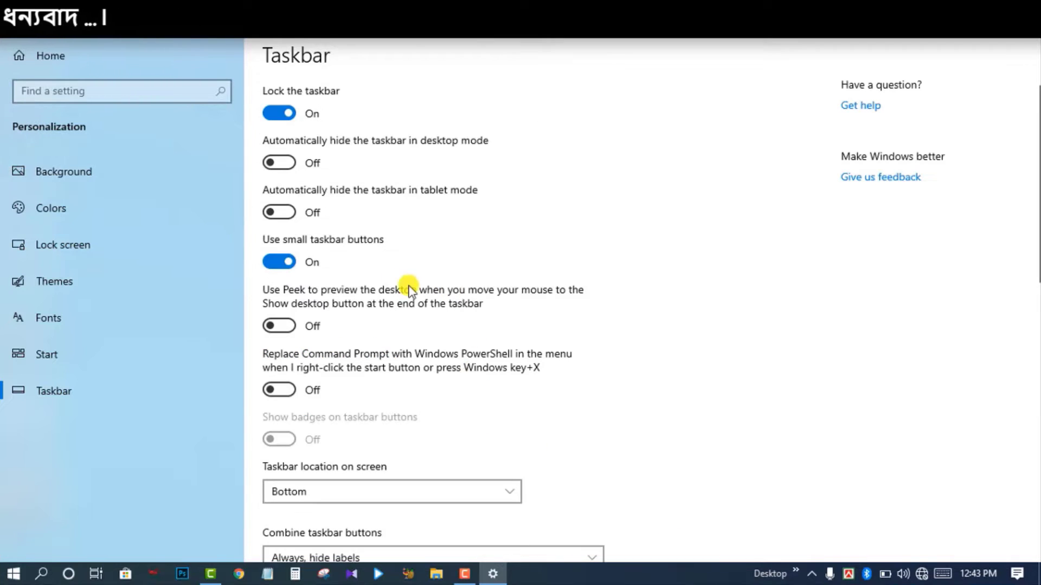
scroll(380, 336, down, 3)
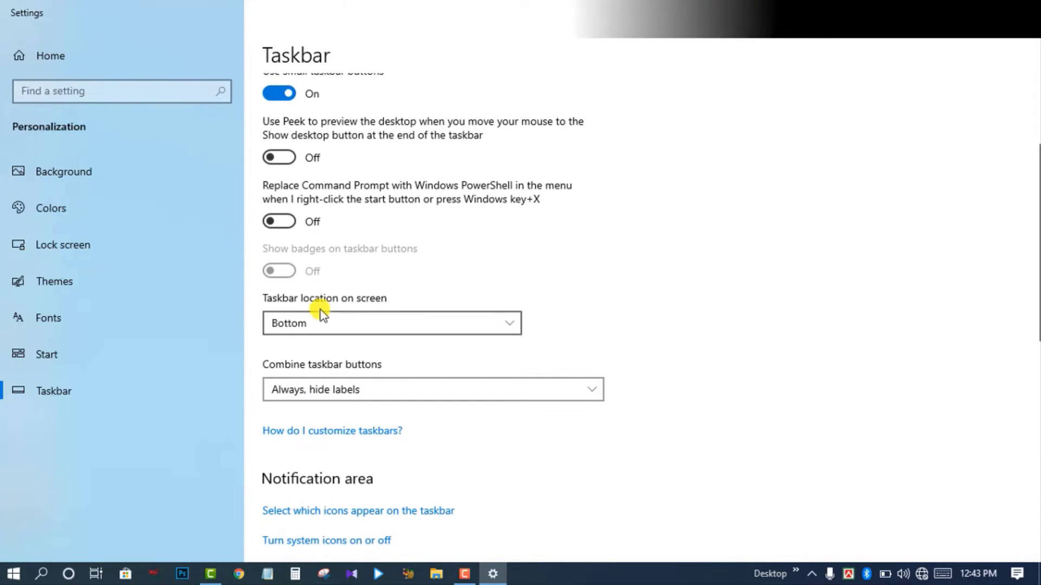
click(503, 330)
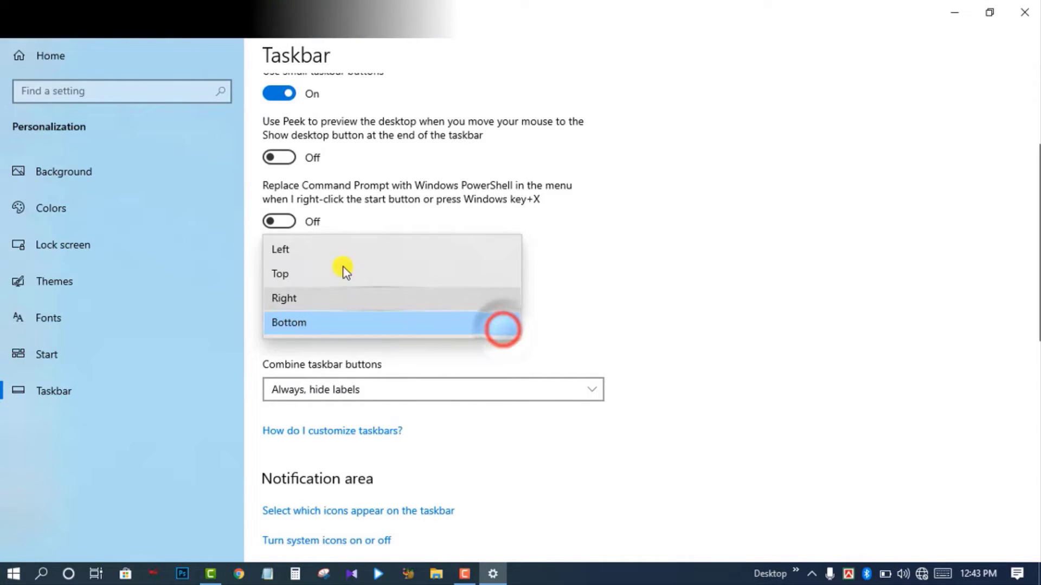
click(298, 272)
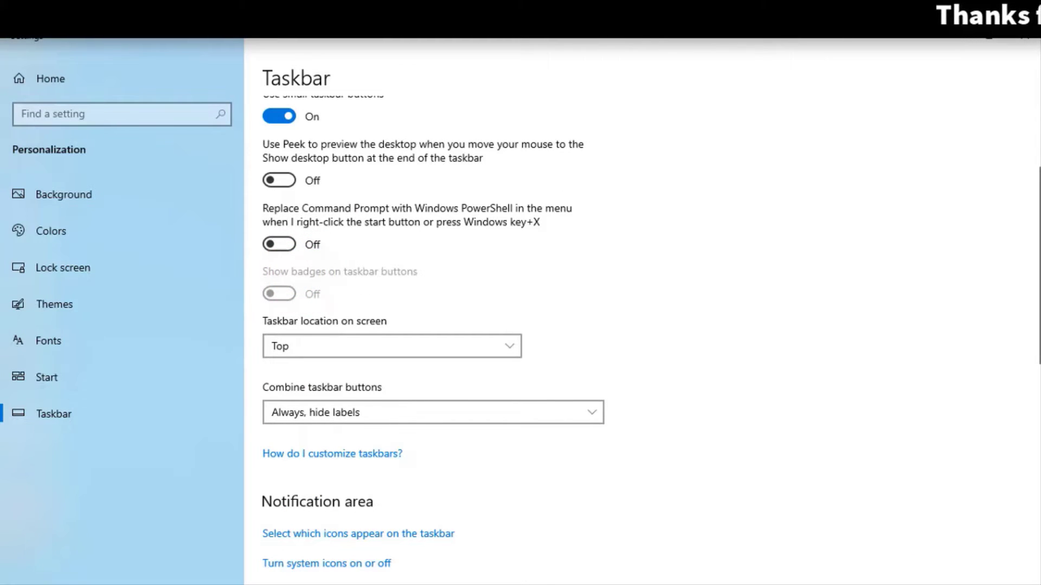
click(515, 349)
click(317, 372)
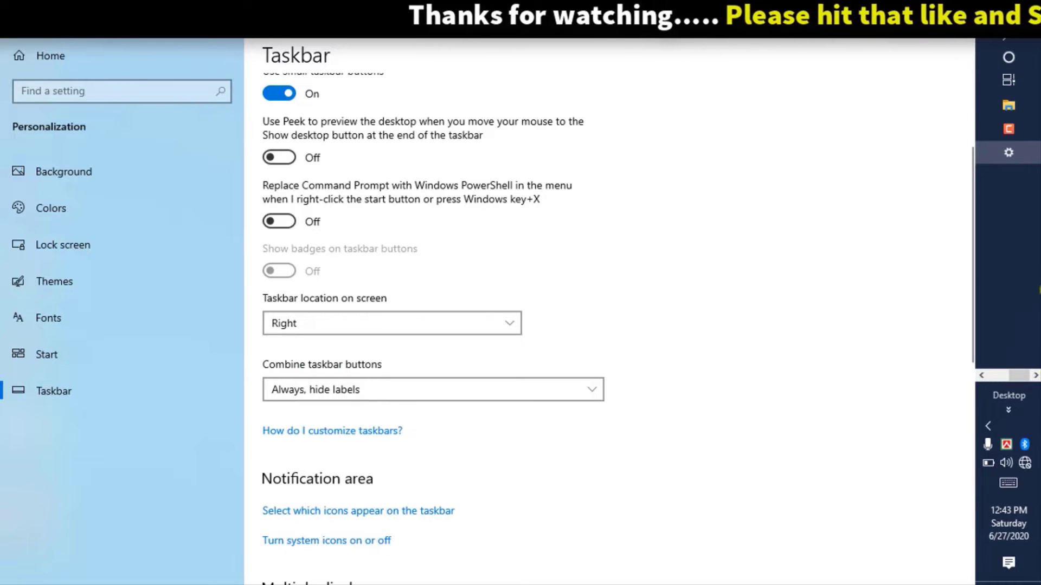
Step: Change the taskbar location on screen to Left and return it to Bottom
click(482, 323)
click(294, 276)
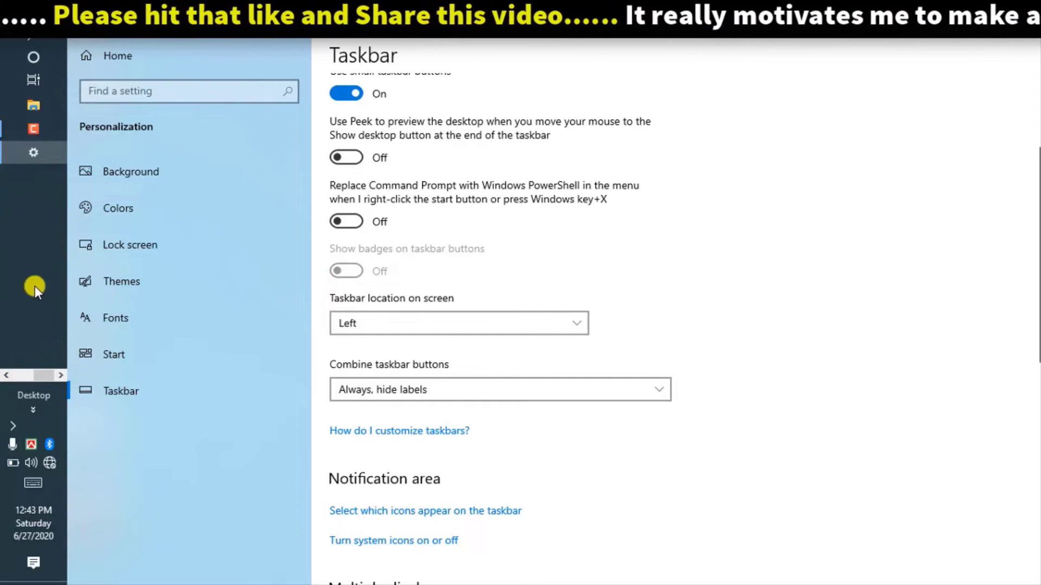
click(527, 327)
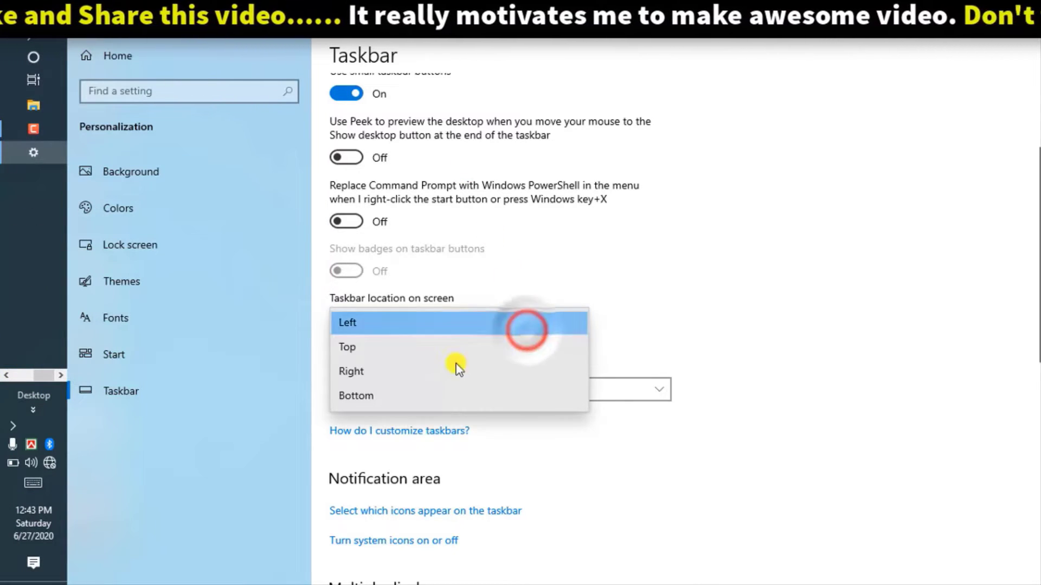
click(362, 394)
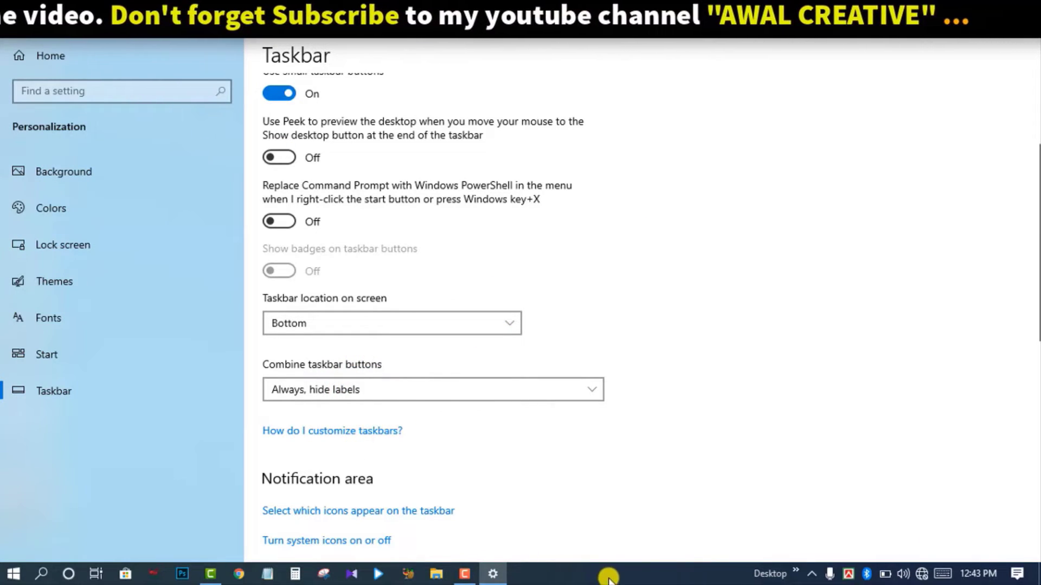
Step: Set Combine taskbar buttons to When taskbar is full and open Calculator to check its taskbar button
scroll(442, 174, down, 2)
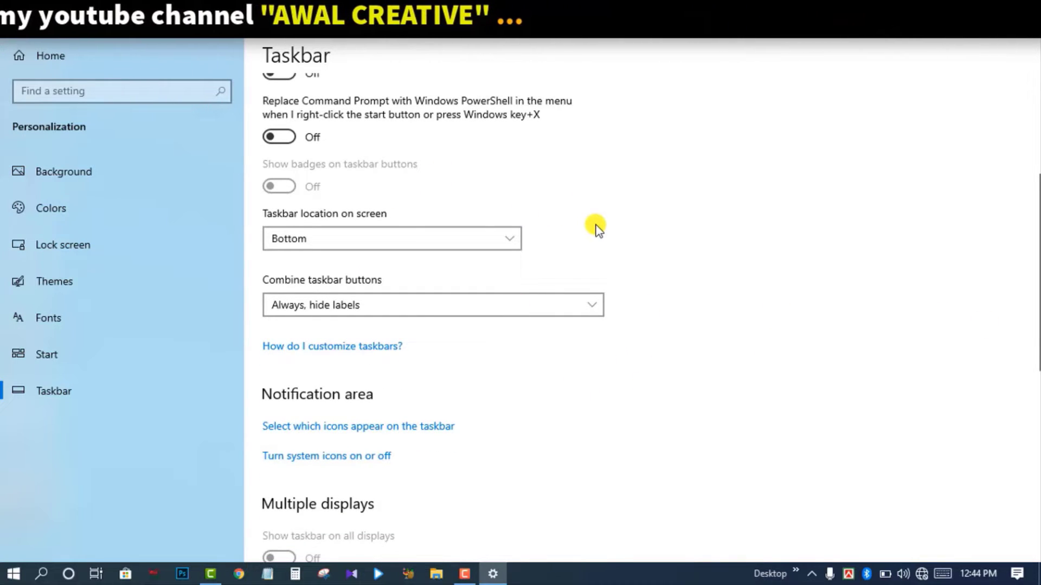
scroll(405, 288, down, 2)
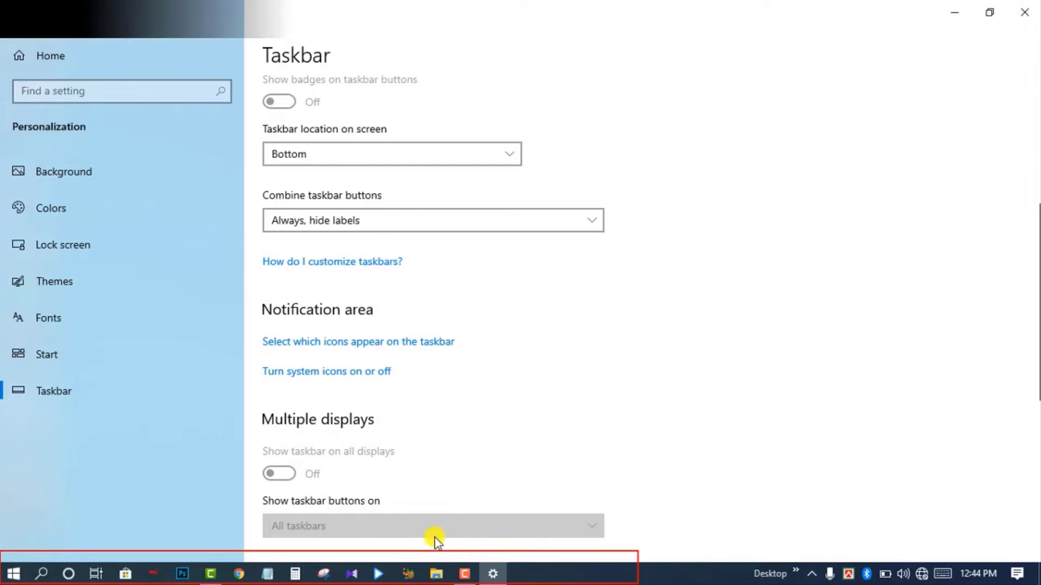
click(495, 566)
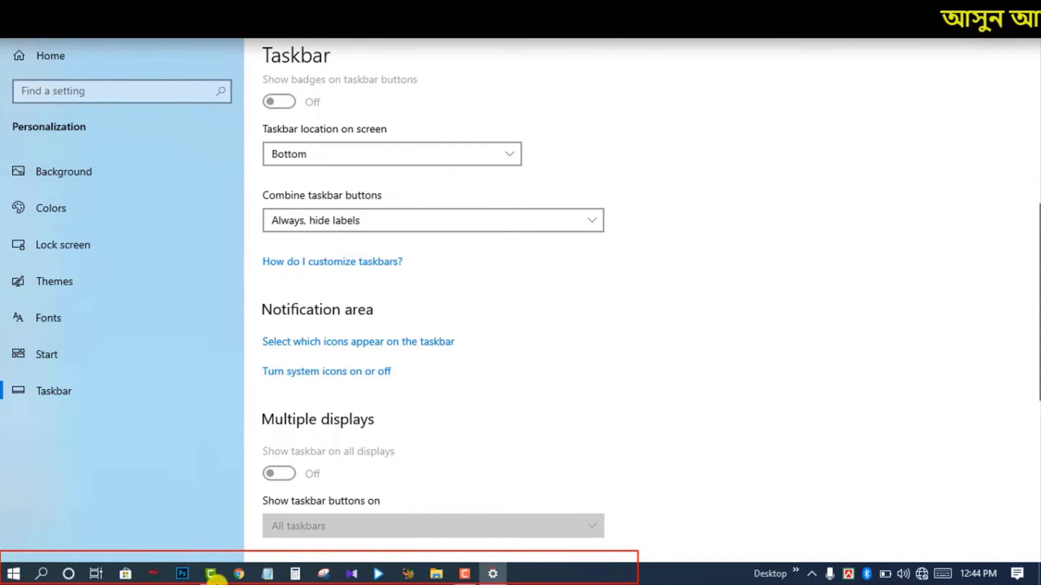
click(211, 576)
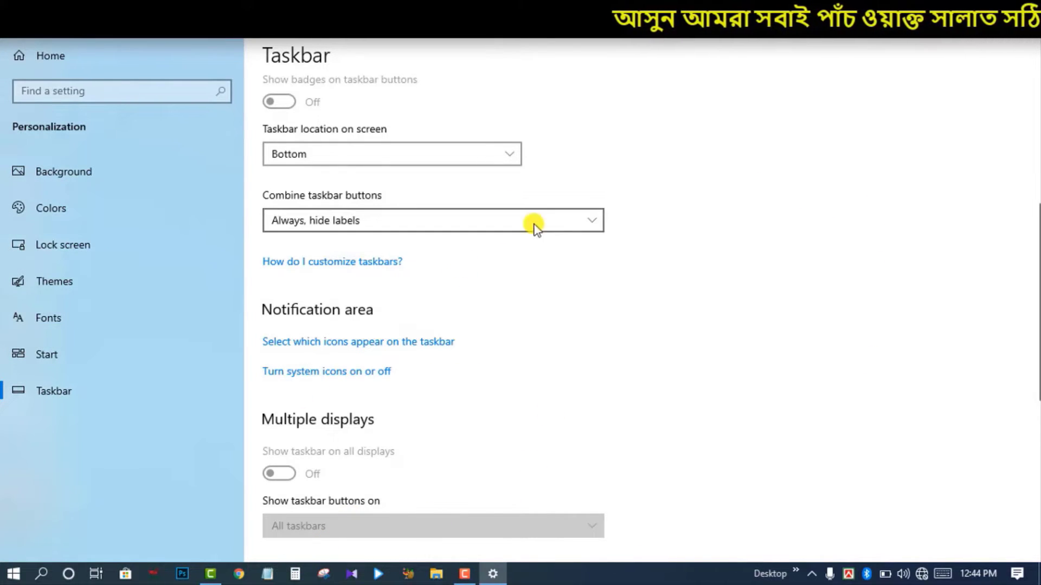
click(566, 222)
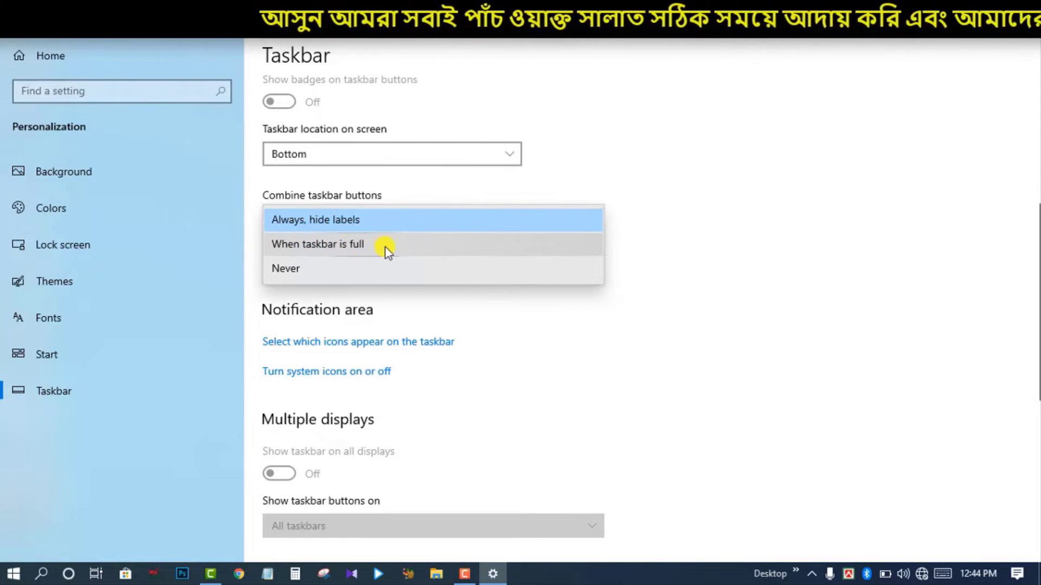
click(327, 249)
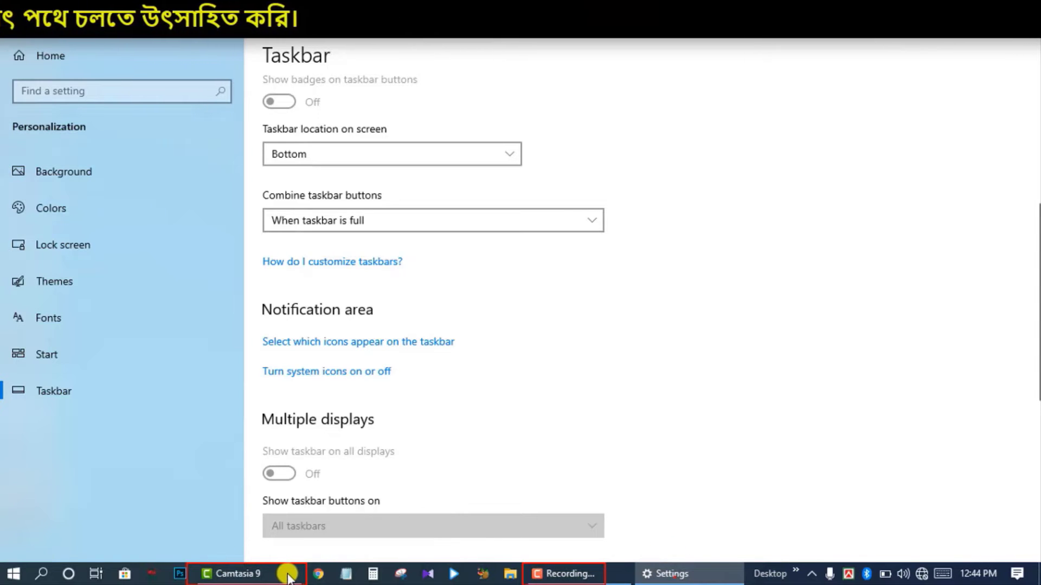
click(376, 573)
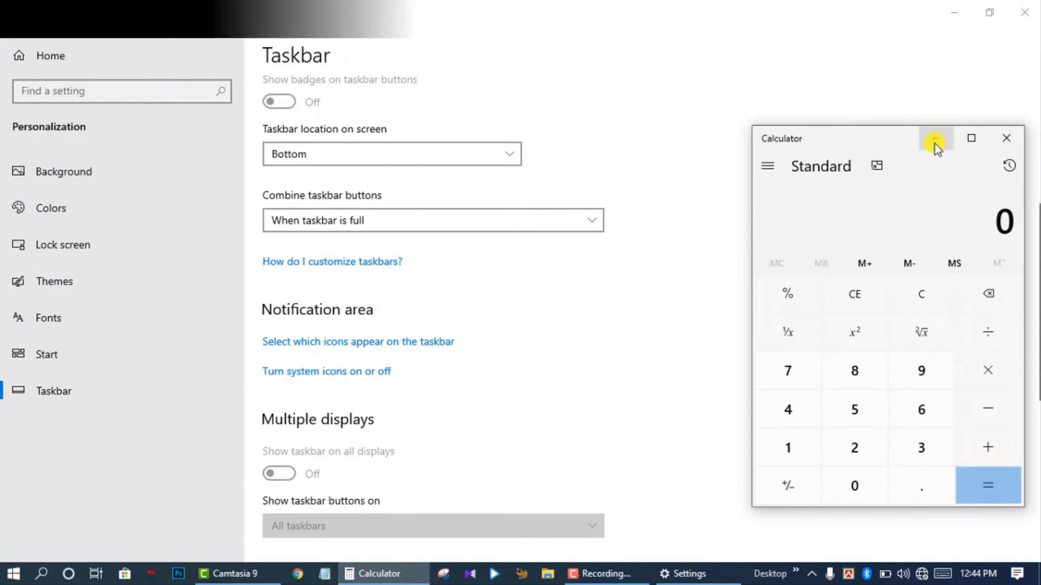
Step: Set Combine taskbar buttons to Always, hide labels and bring up Calculator to compare its taskbar button
click(396, 219)
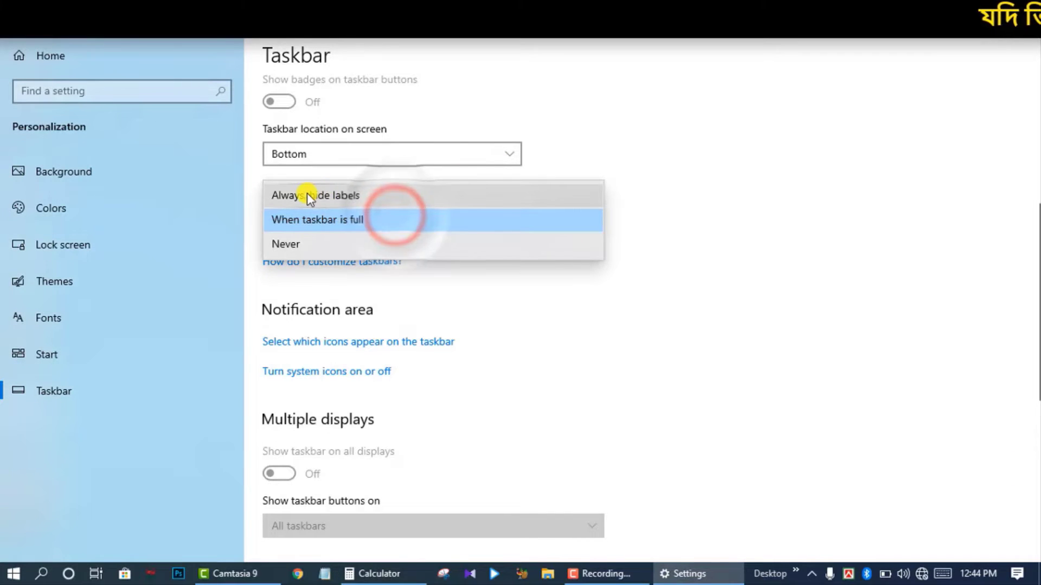
click(379, 197)
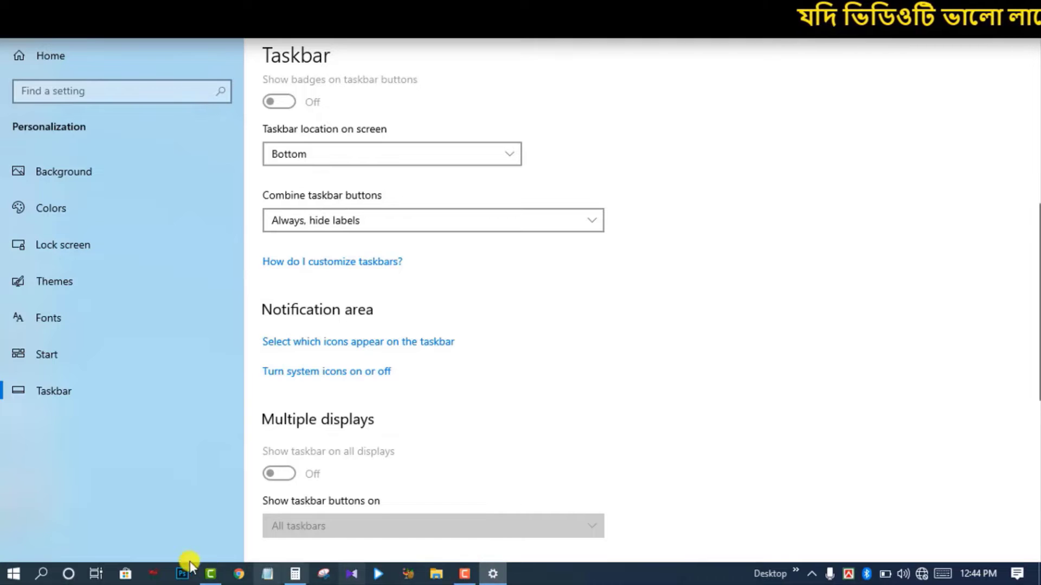
click(295, 574)
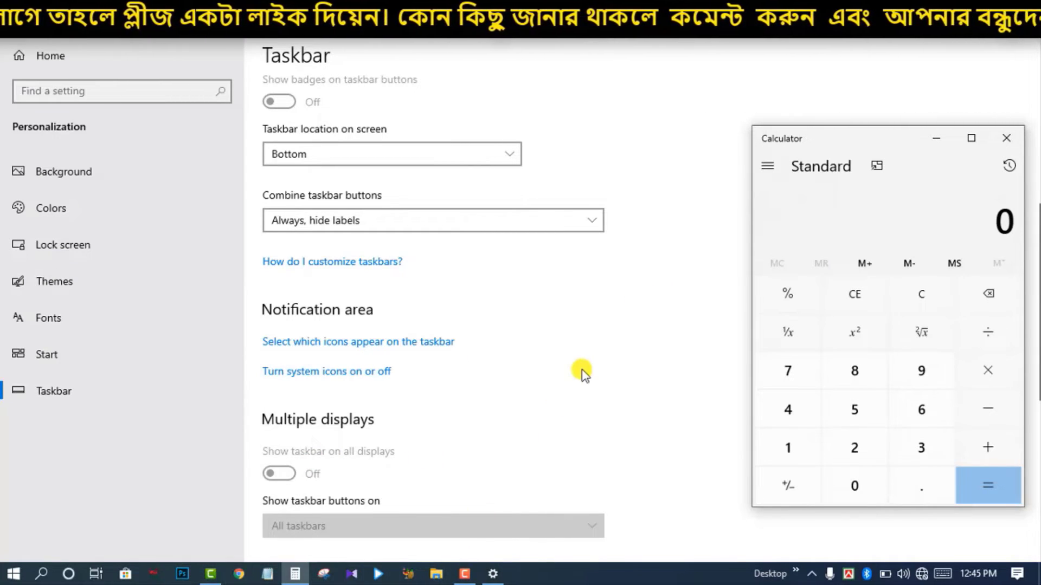
Step: Try the Never option for Combine taskbar buttons, and set it back to When taskbar is full
click(459, 217)
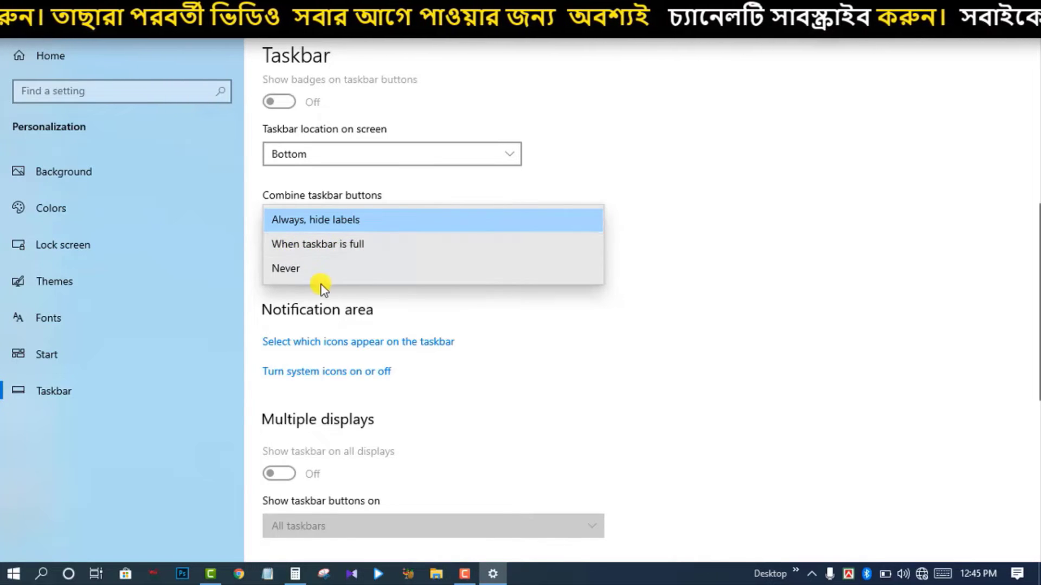
click(302, 268)
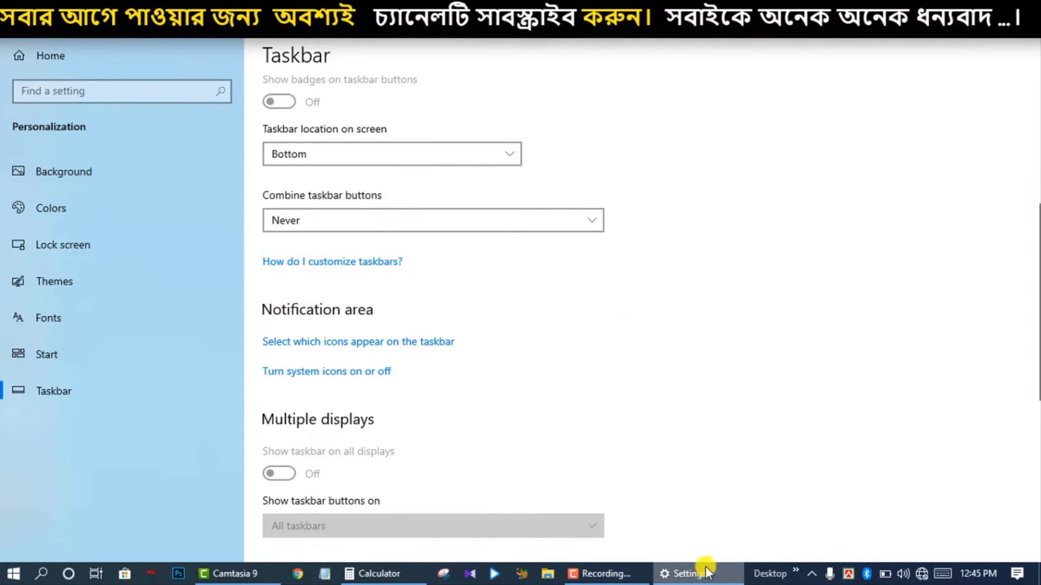
click(388, 222)
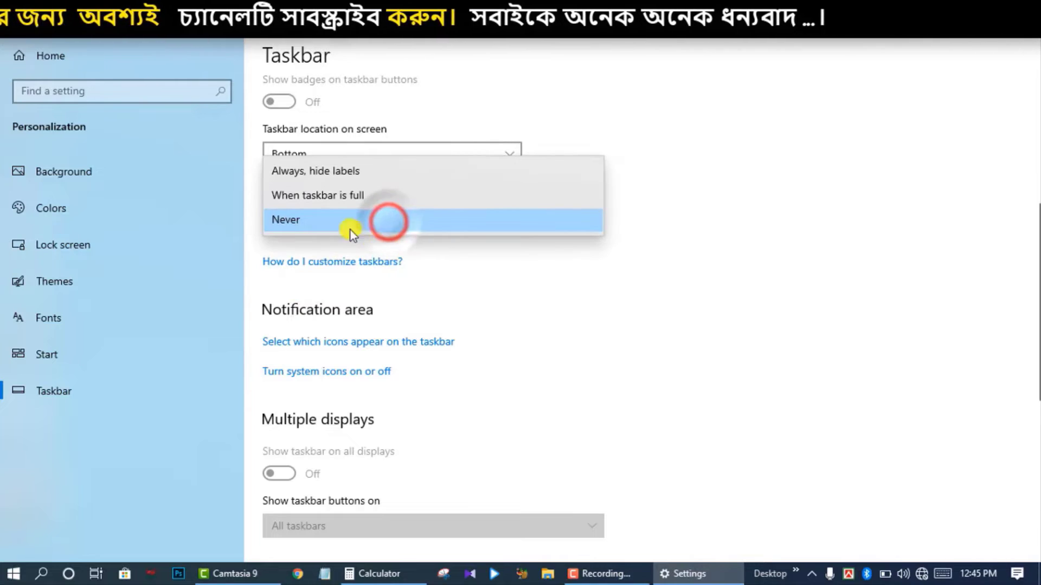
click(339, 198)
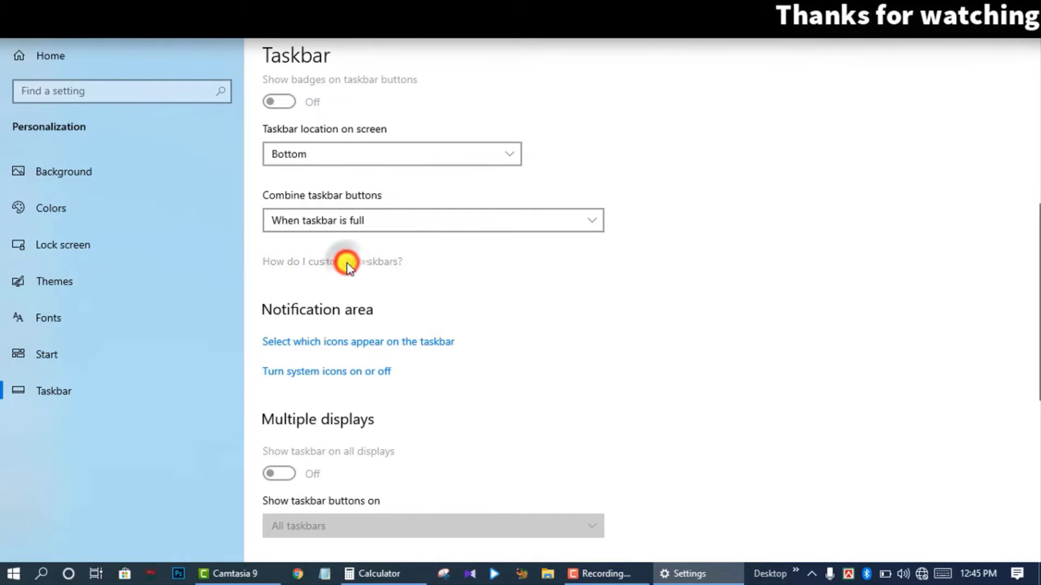
Step: Open the help on customizing taskbars, point out the connection notice, and close the Get Help window
click(347, 265)
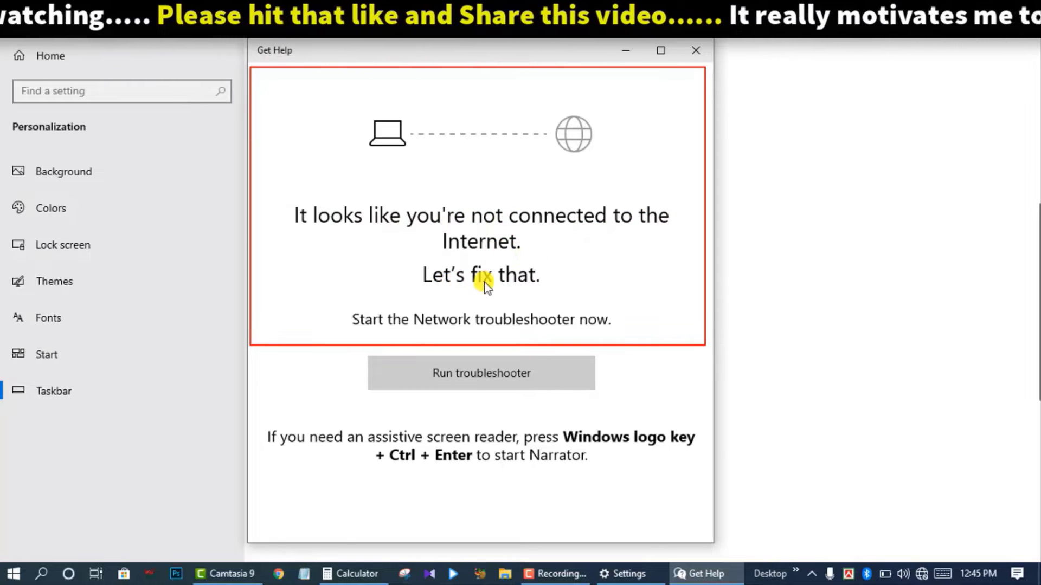
drag(278, 188, 688, 296)
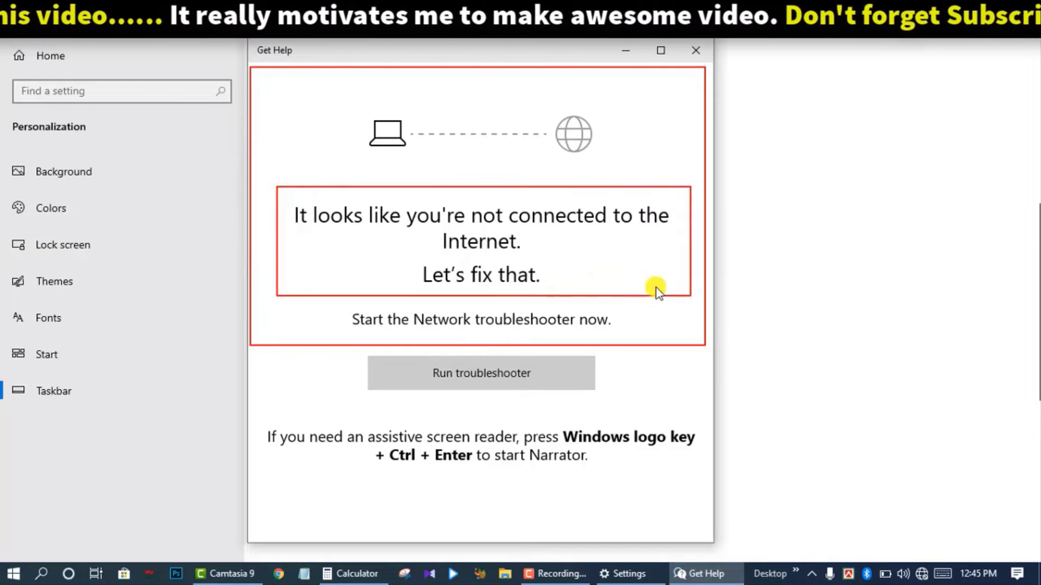
click(350, 109)
drag(545, 164, 629, 171)
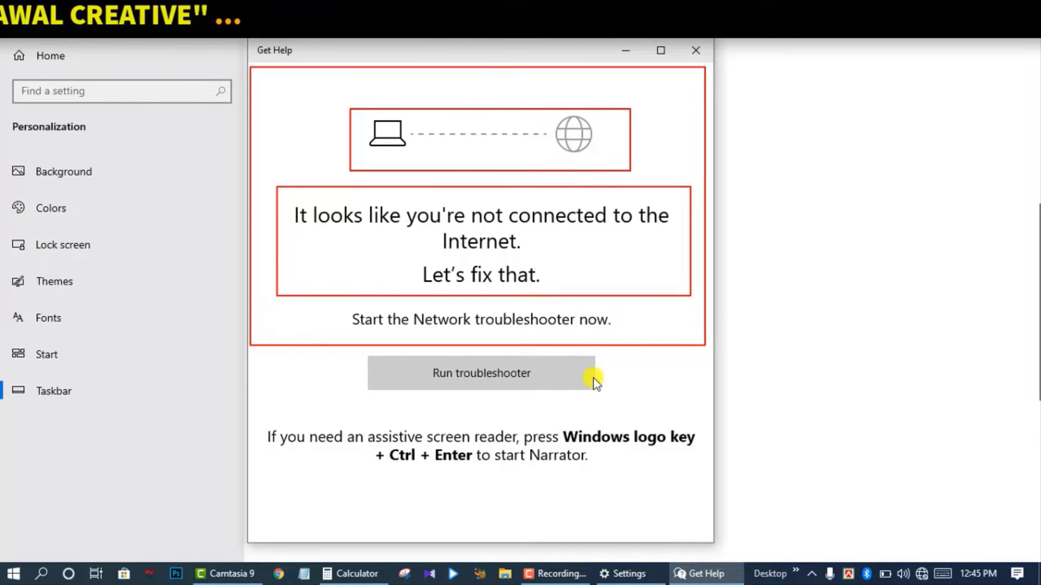
click(694, 51)
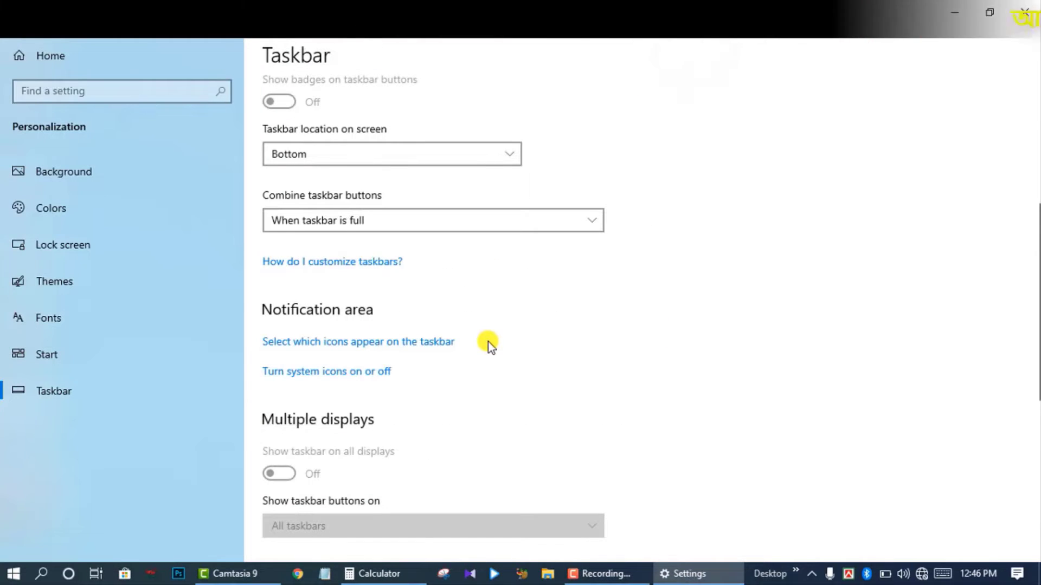
Step: Look over the Notification area options, and set Combine taskbar buttons to Always, hide labels
scroll(608, 320, down, 1)
scroll(608, 320, down, 2)
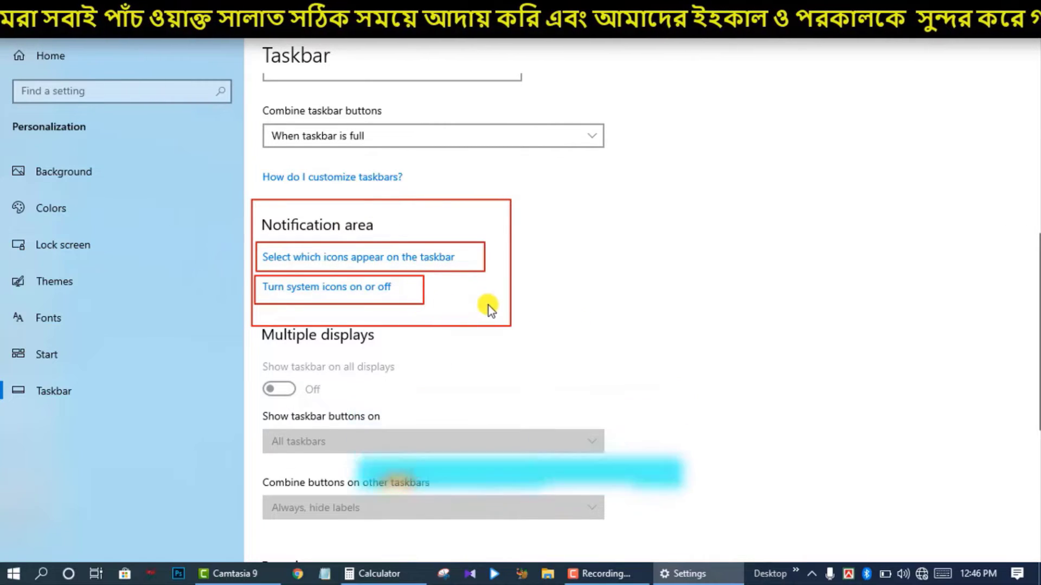
click(285, 259)
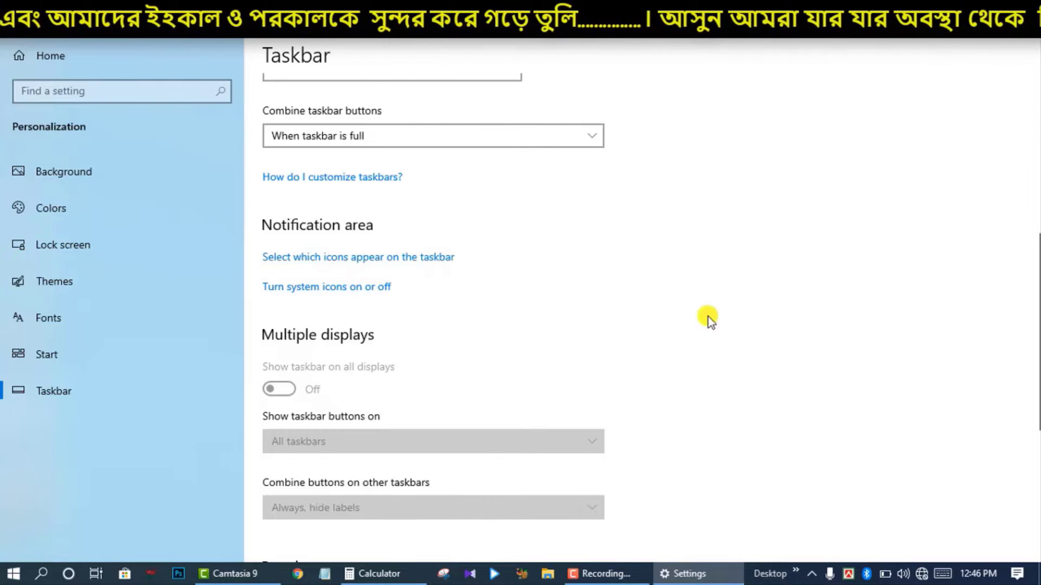
click(745, 558)
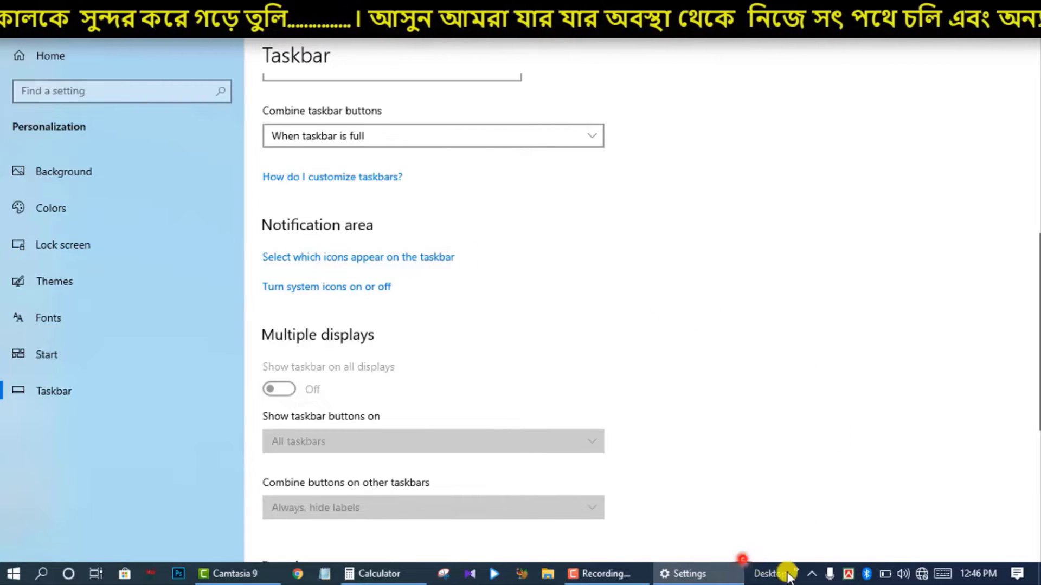
scroll(424, 192, up, 3)
click(393, 306)
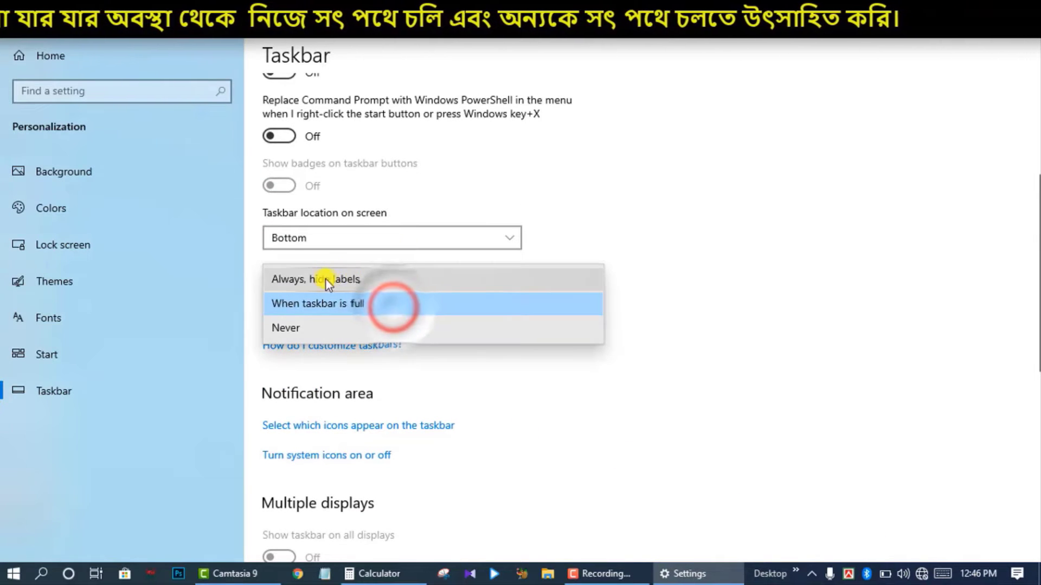
click(396, 283)
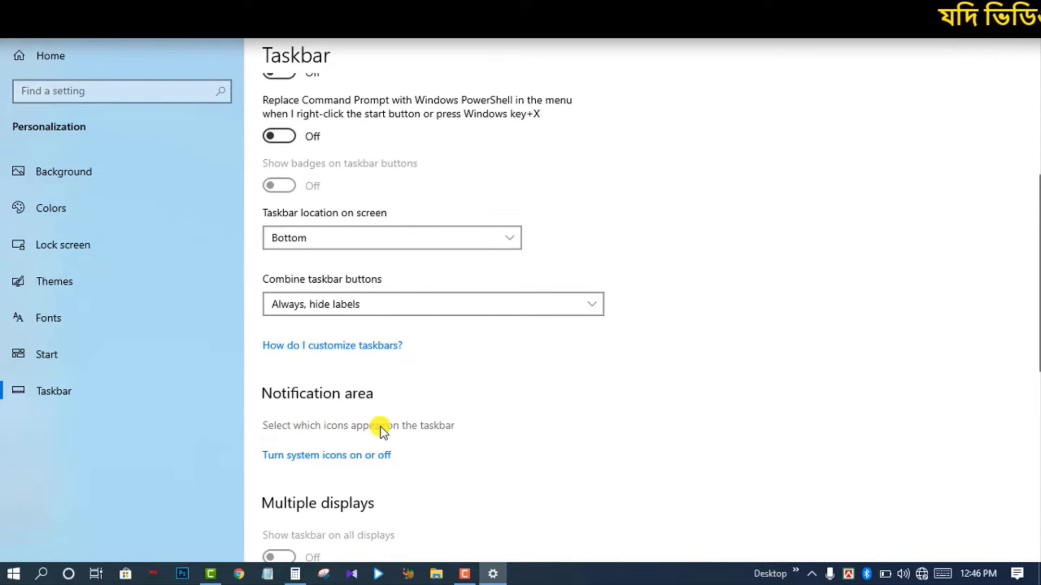
Step: Open the settings for which icons appear on the taskbar and look through the list
click(433, 428)
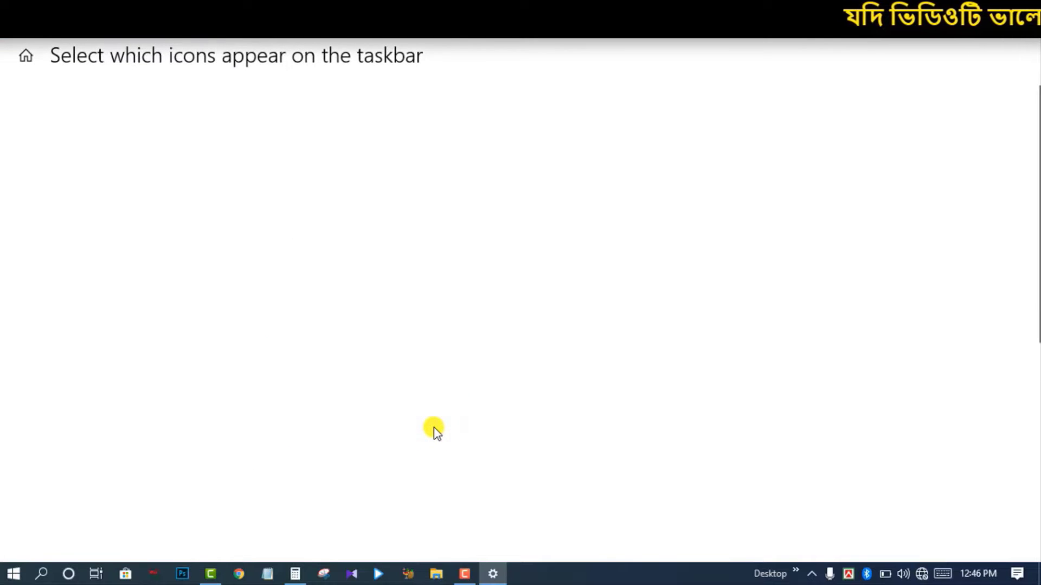
scroll(344, 390, down, 7)
scroll(357, 383, up, 7)
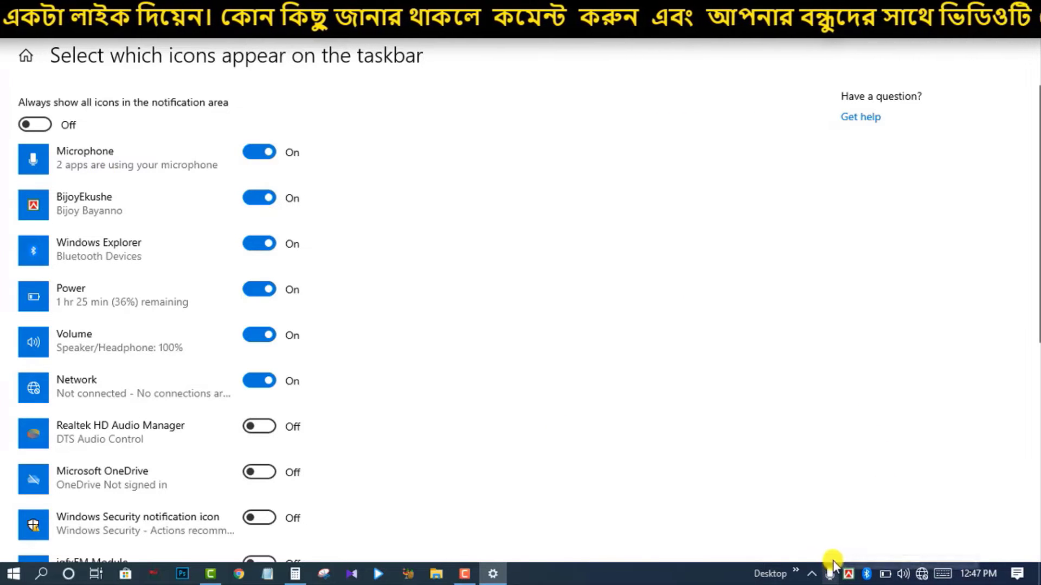
Step: Switch the Windows Explorer Bluetooth Devices icon off and back on to show its effect on the taskbar
click(258, 152)
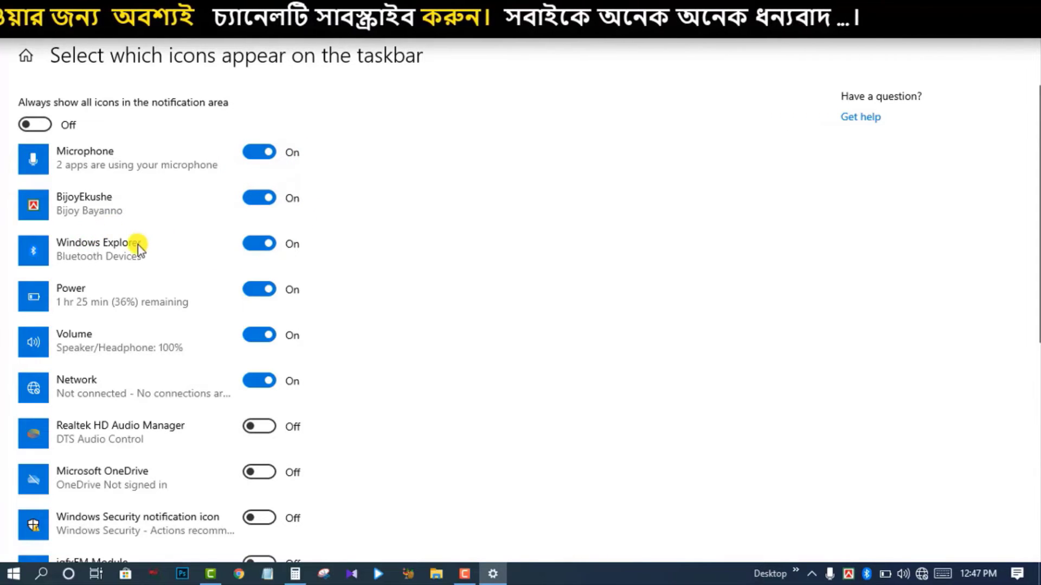
click(259, 245)
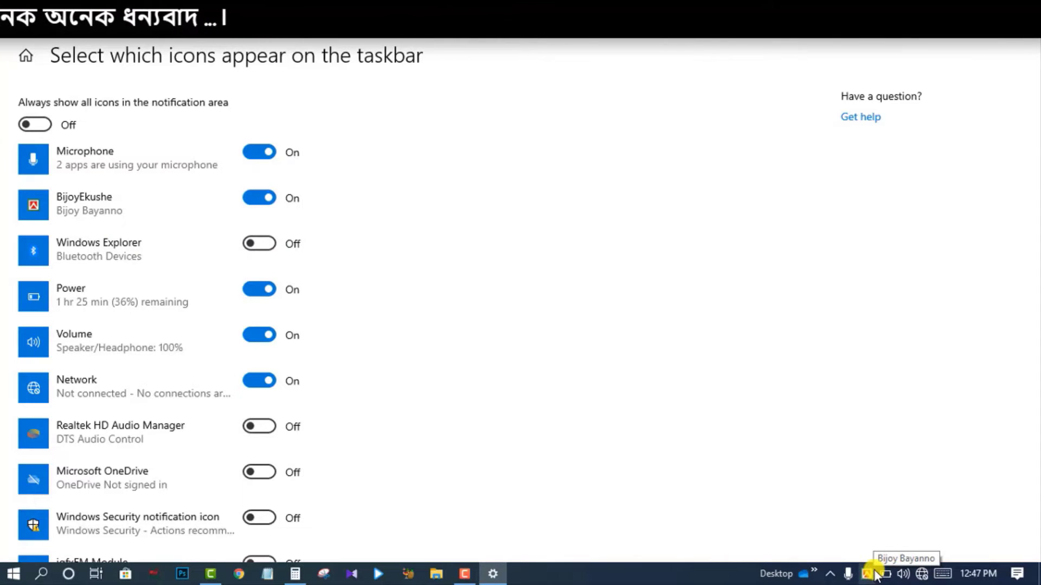
click(264, 247)
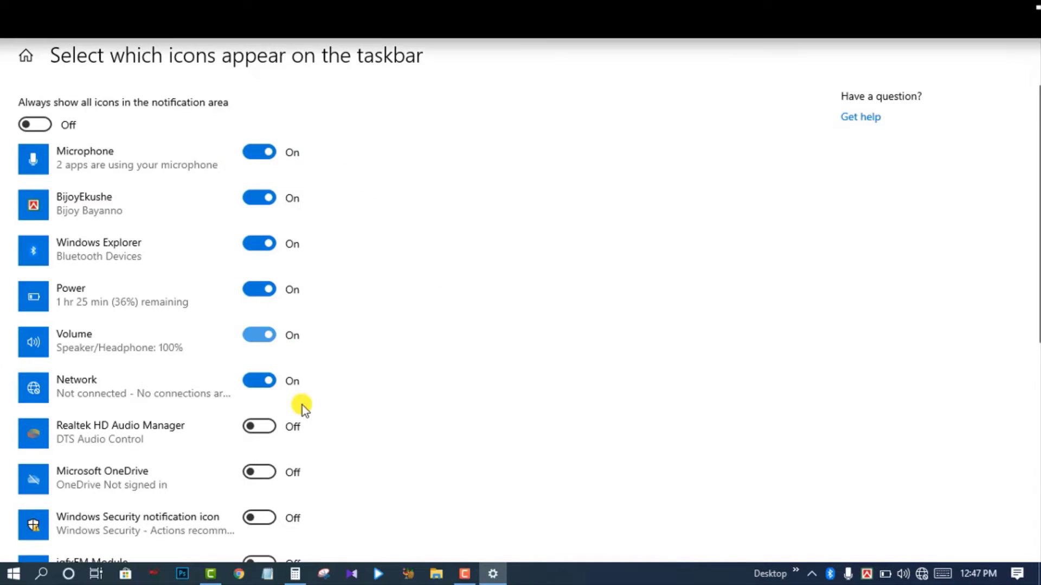
Step: Examine the complete list of notification area icons down to BitLocker Drive Encryption, and return to the Taskbar settings
scroll(302, 404, down, 6)
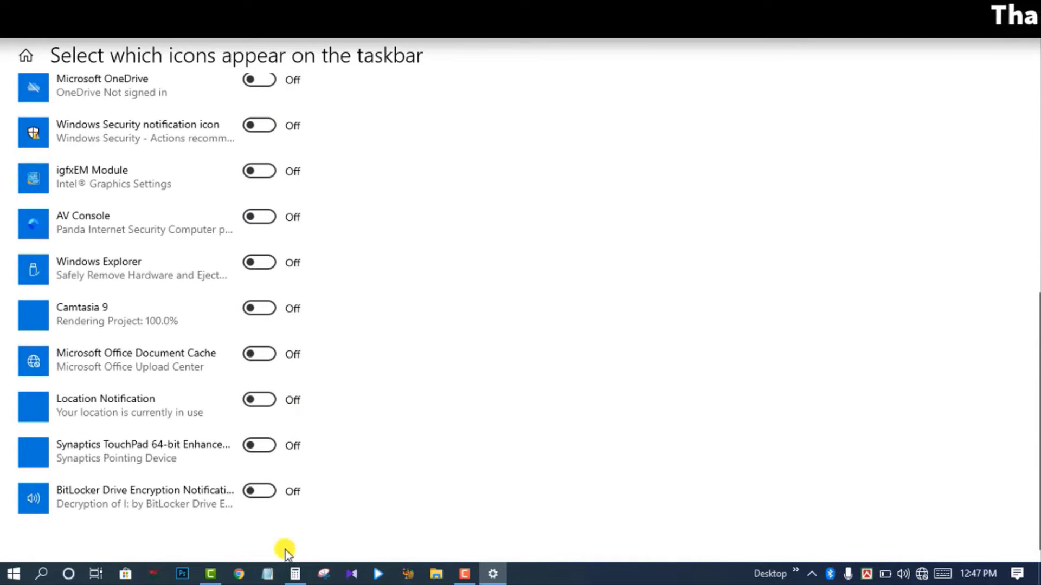
scroll(305, 327, up, 7)
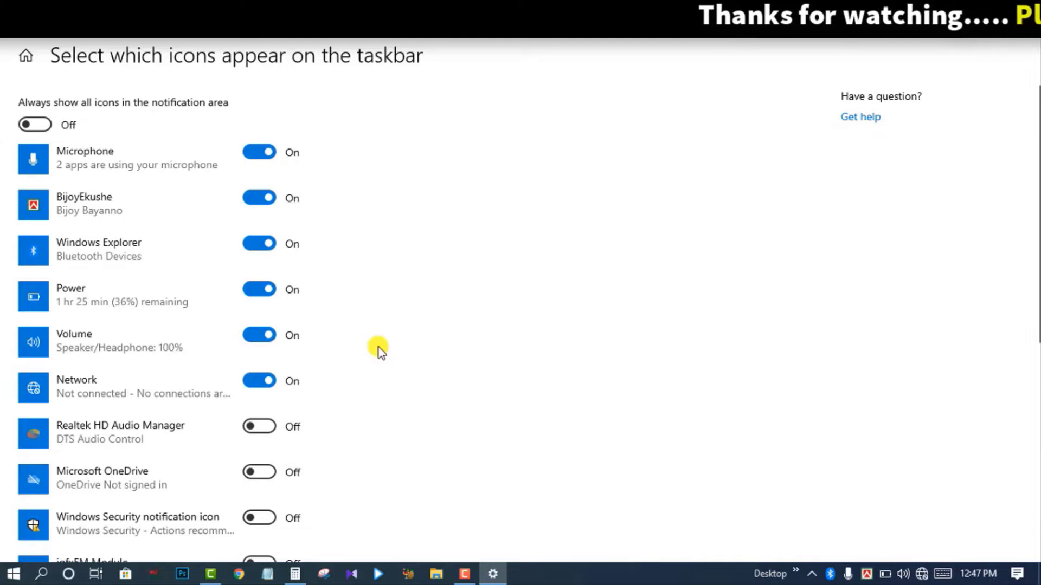
scroll(409, 360, down, 5)
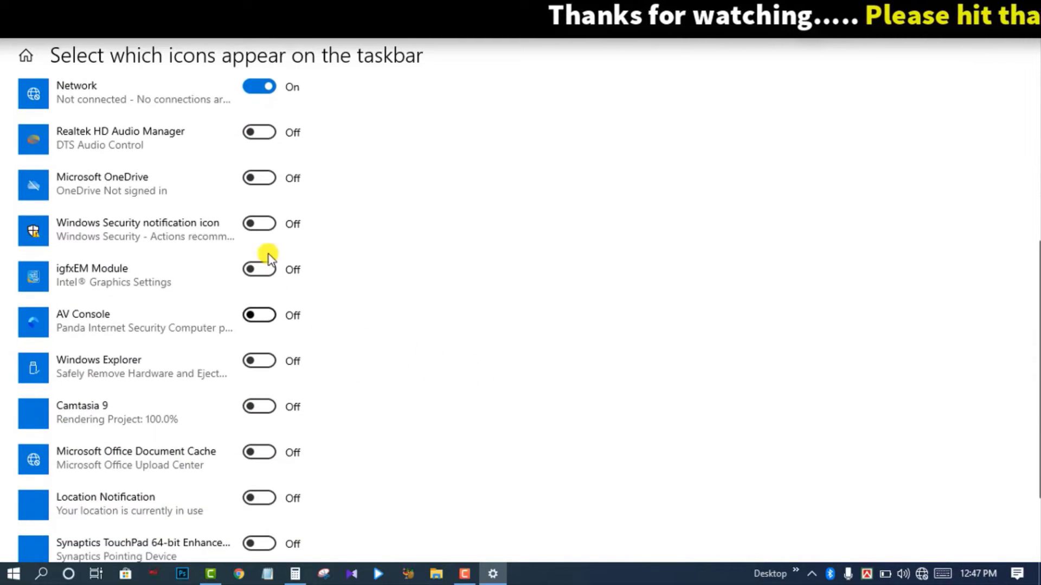
scroll(298, 464, down, 2)
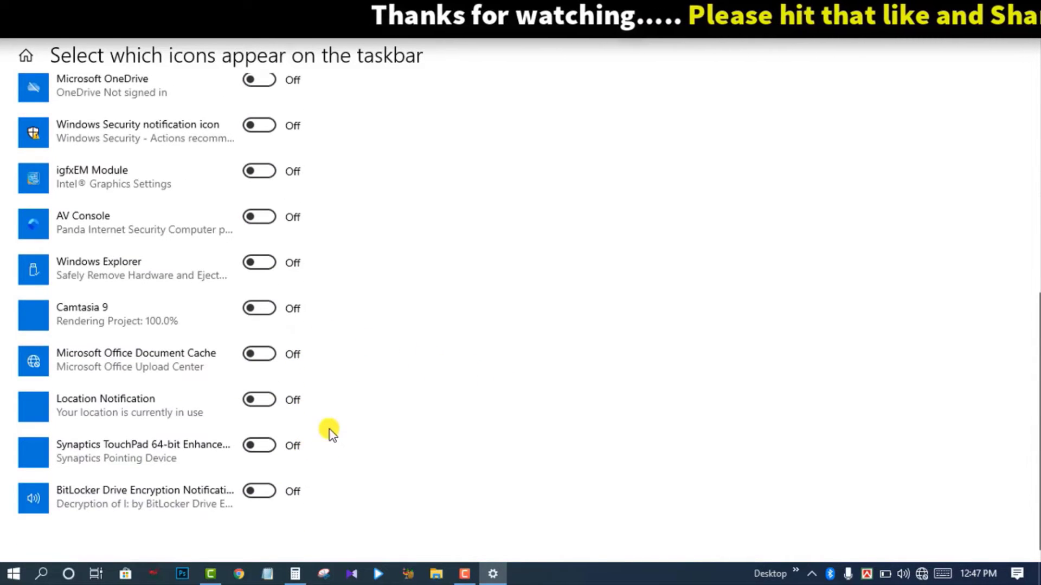
scroll(327, 412, up, 8)
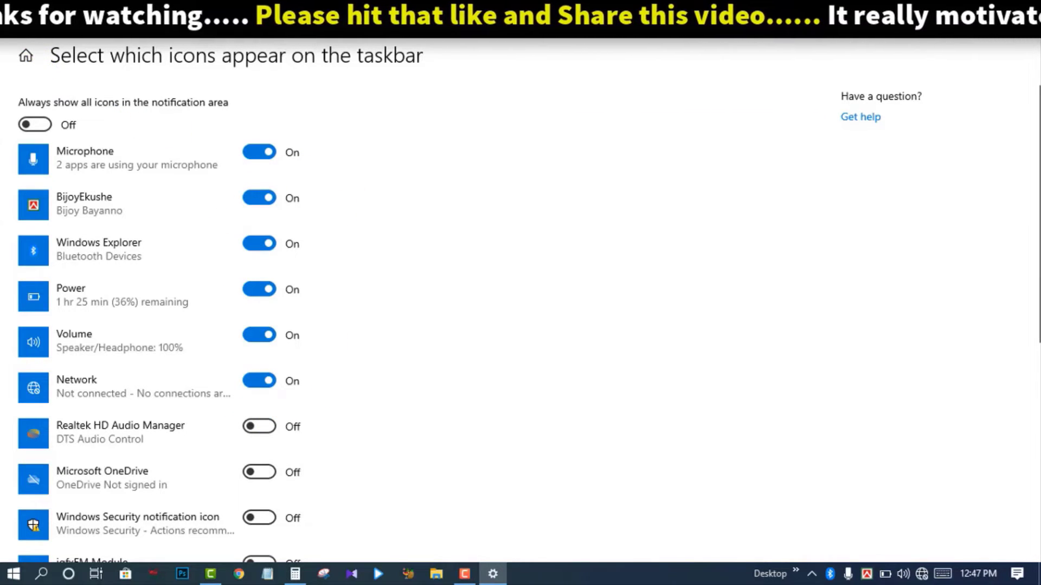
click(18, 12)
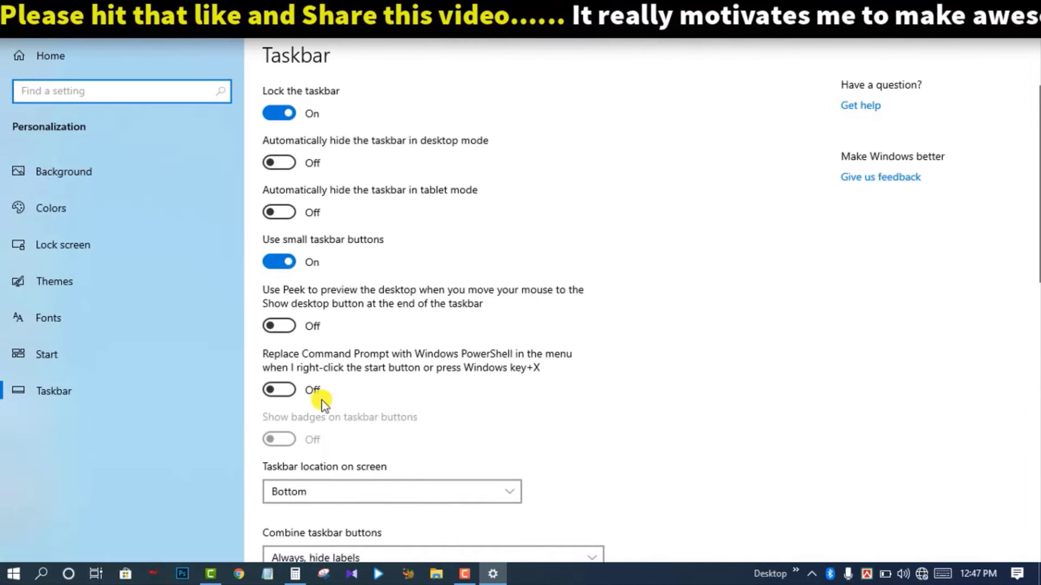
Step: Open the settings for turning system icons on or off and point out the clock in the taskbar
scroll(374, 393, down, 3)
scroll(420, 380, down, 8)
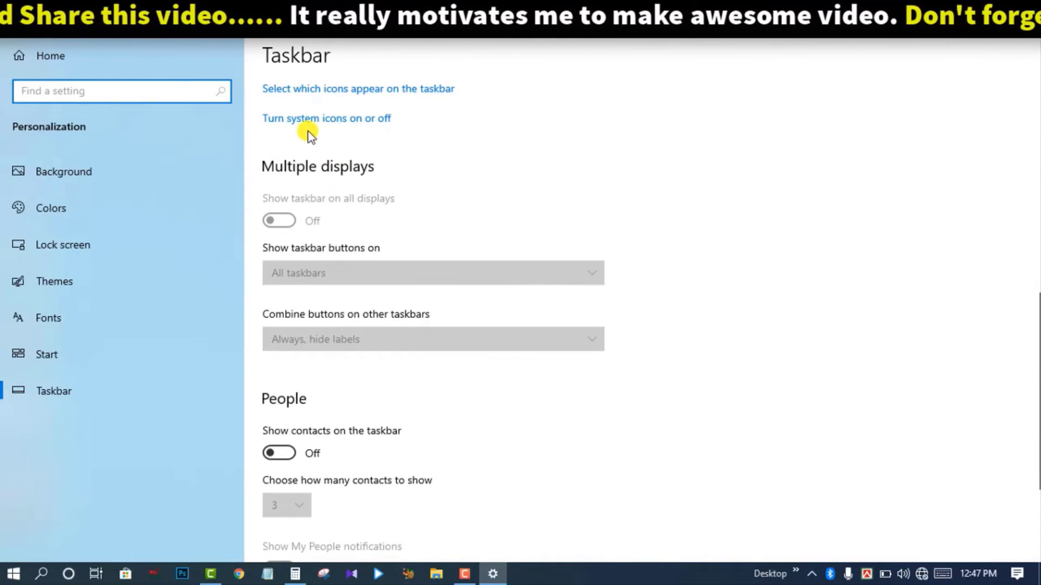
click(361, 118)
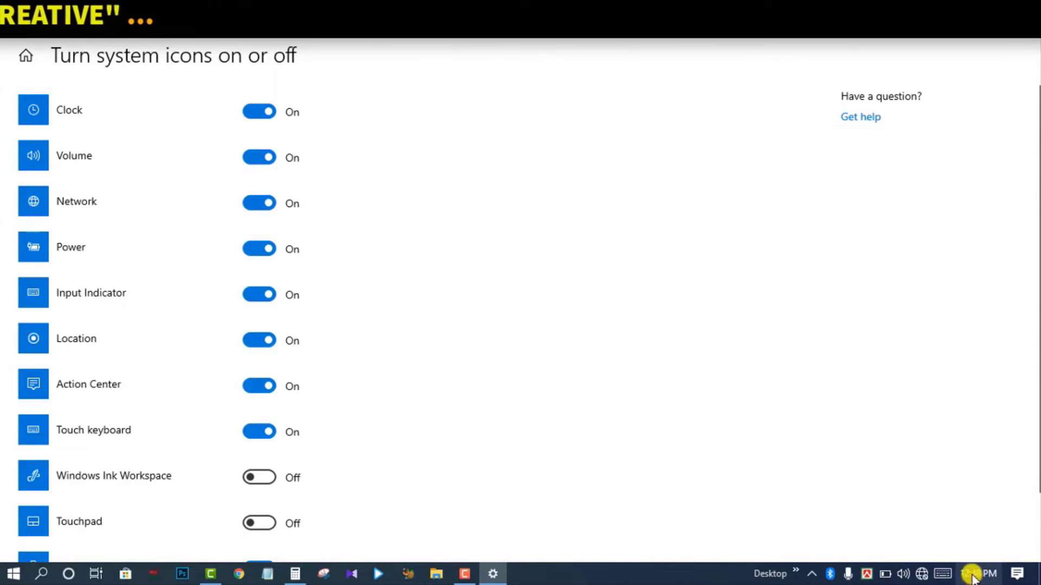
mouse_move(981, 569)
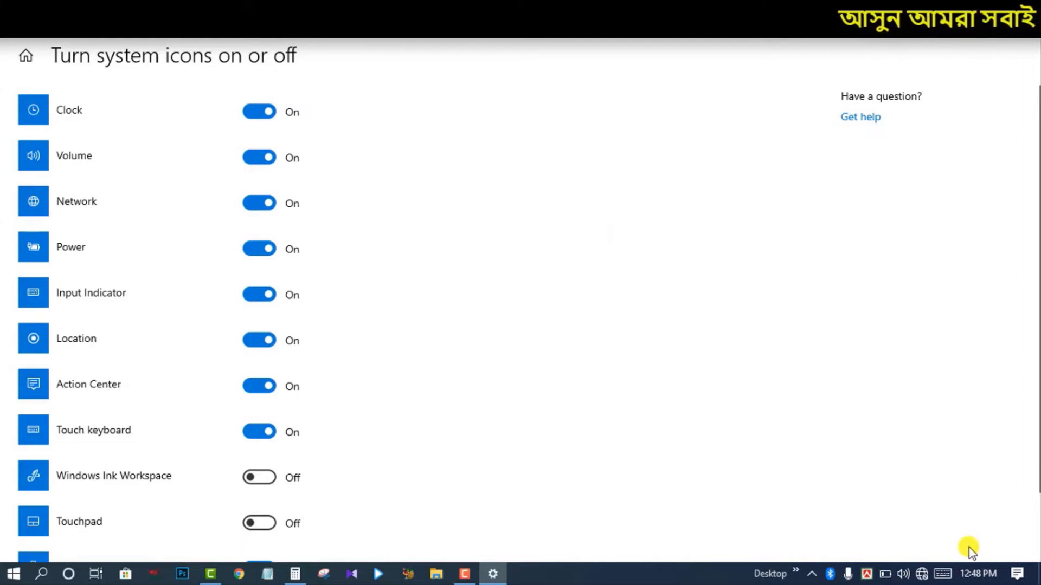
Step: Switch the Clock, Network and Power system icons off and back on one after another, checking each in the taskbar
click(252, 112)
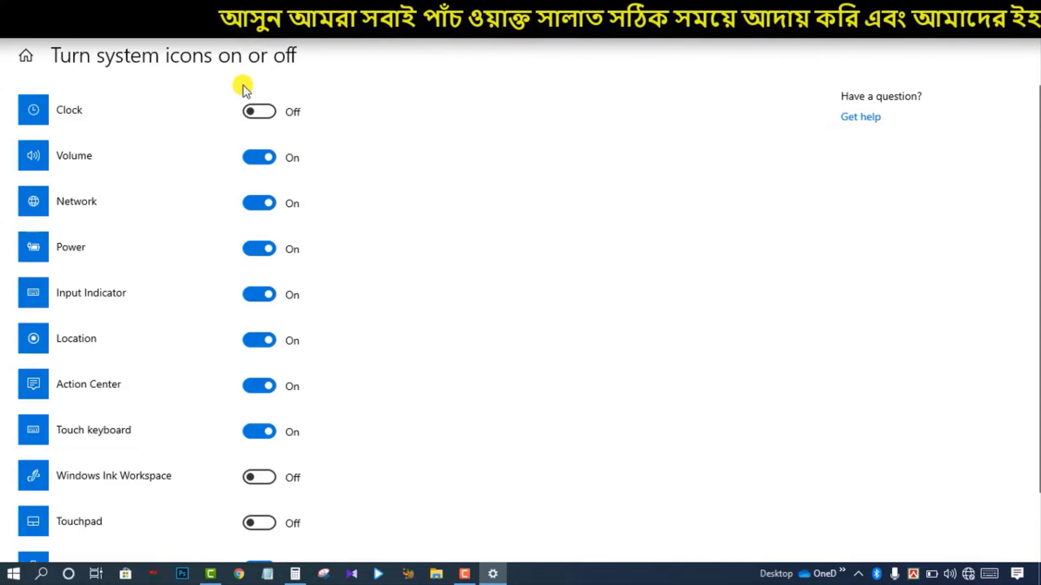
click(268, 108)
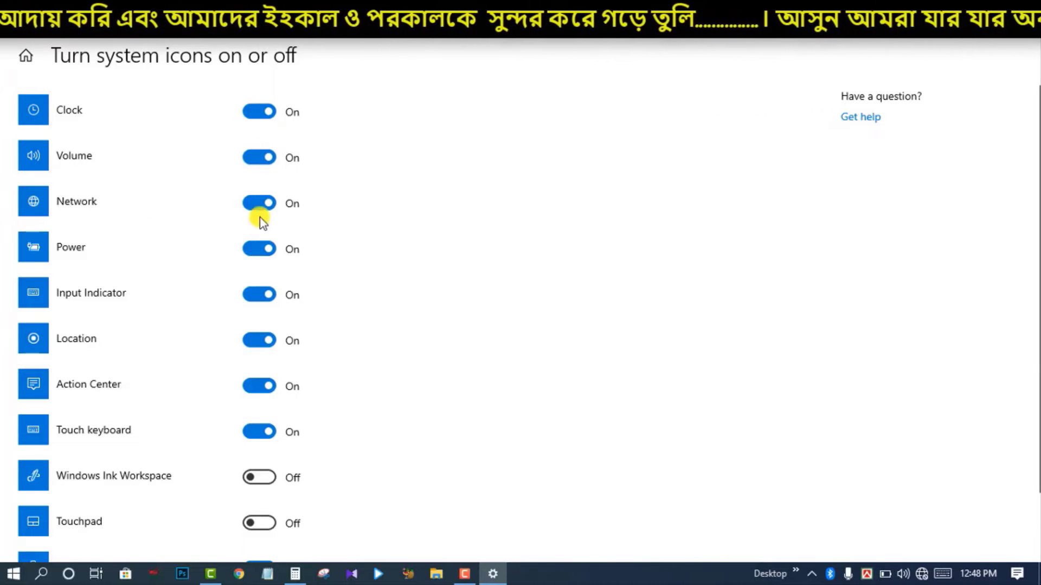
click(250, 202)
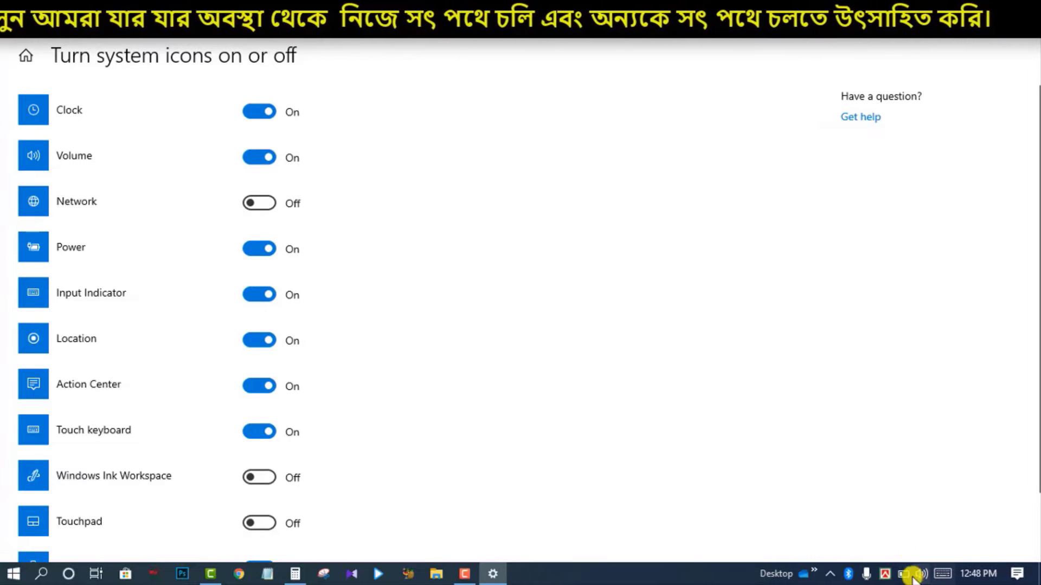
click(266, 205)
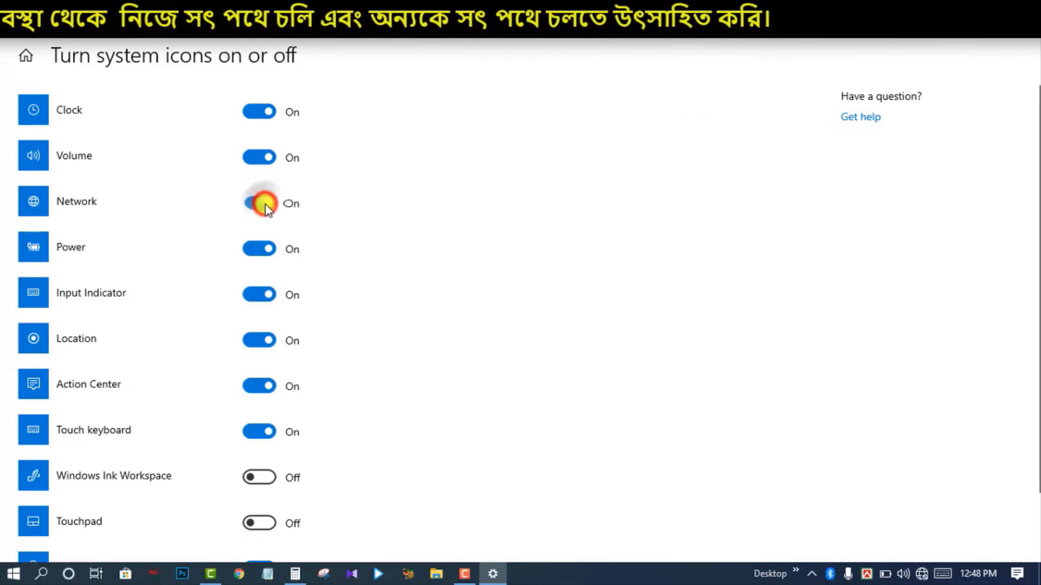
click(253, 252)
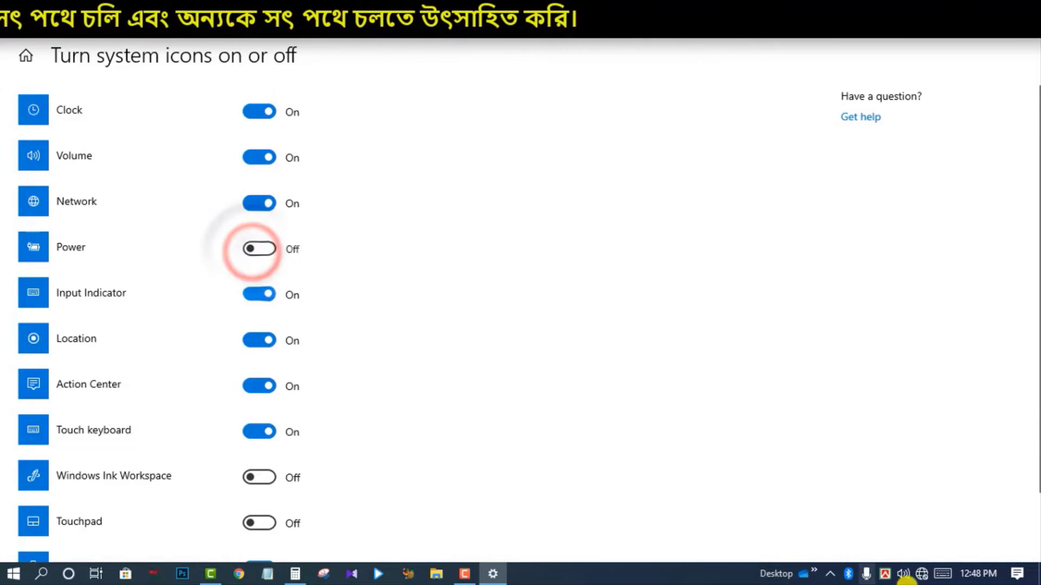
click(265, 249)
mouse_move(881, 578)
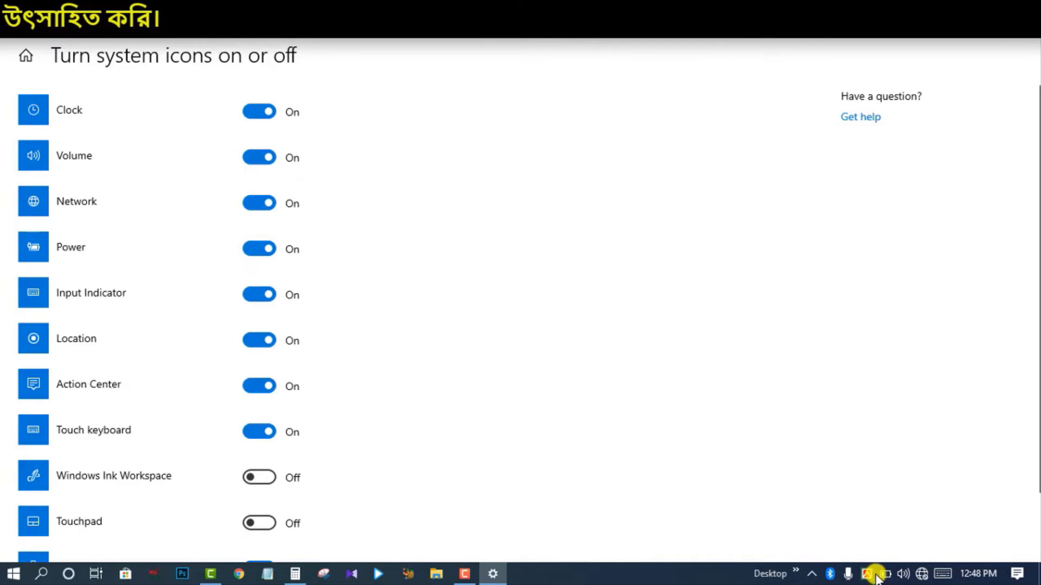
Step: Review the remaining system icons, and examine the Multiple displays and People sections of the Taskbar settings
scroll(302, 362, down, 2)
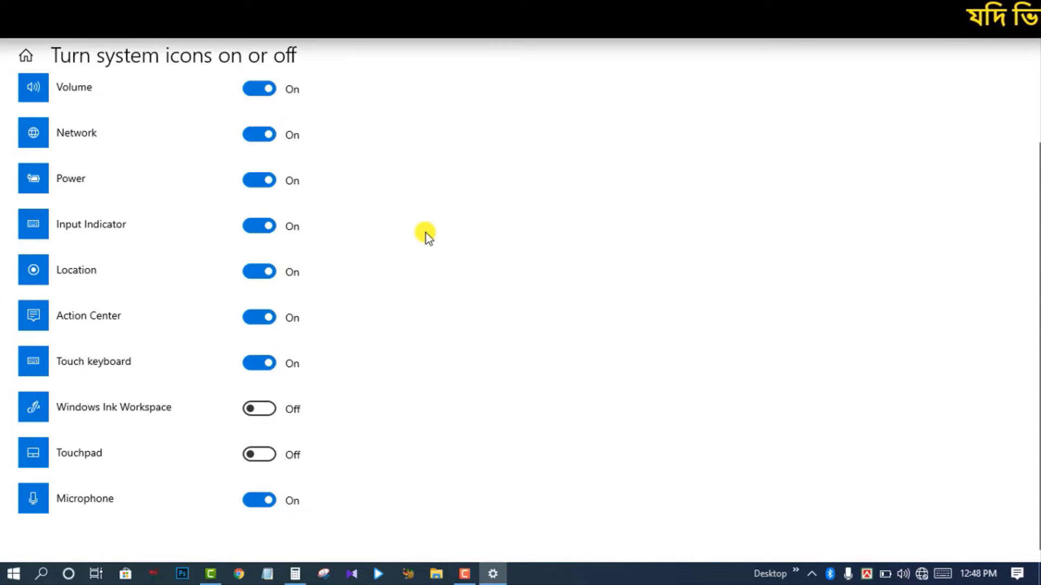
scroll(427, 285, up, 2)
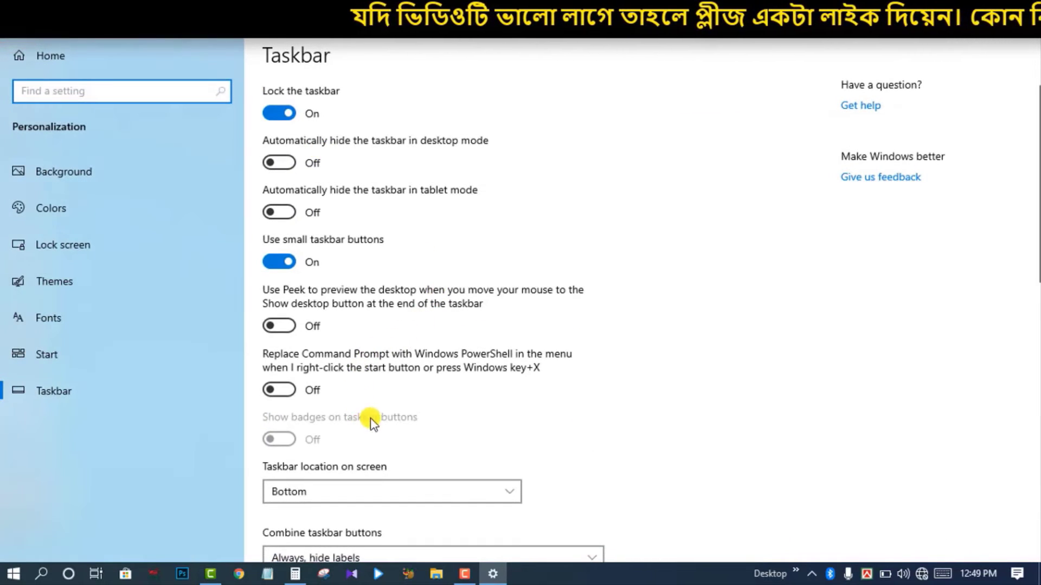
scroll(412, 408, down, 5)
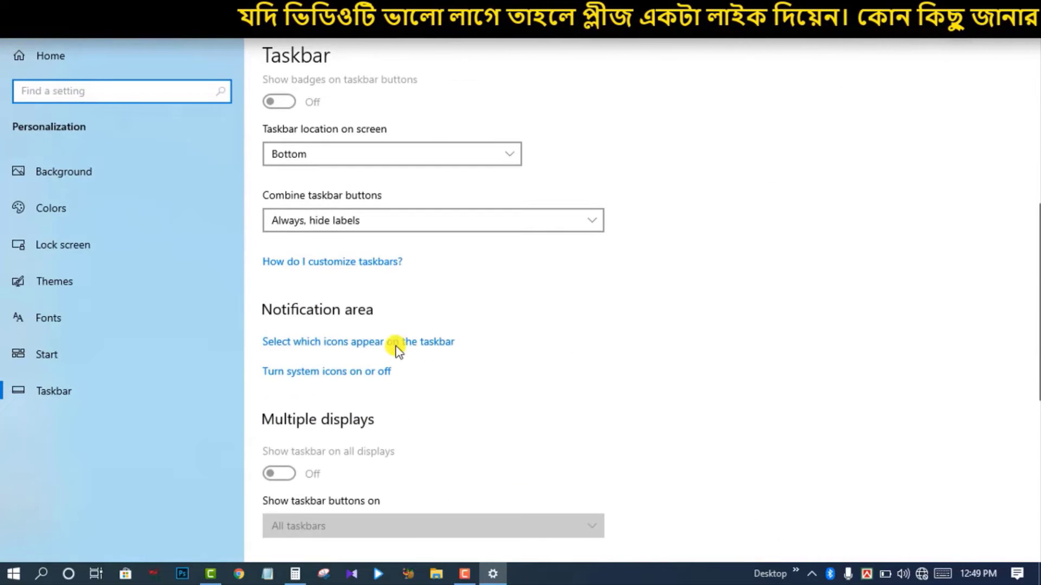
scroll(514, 365, down, 5)
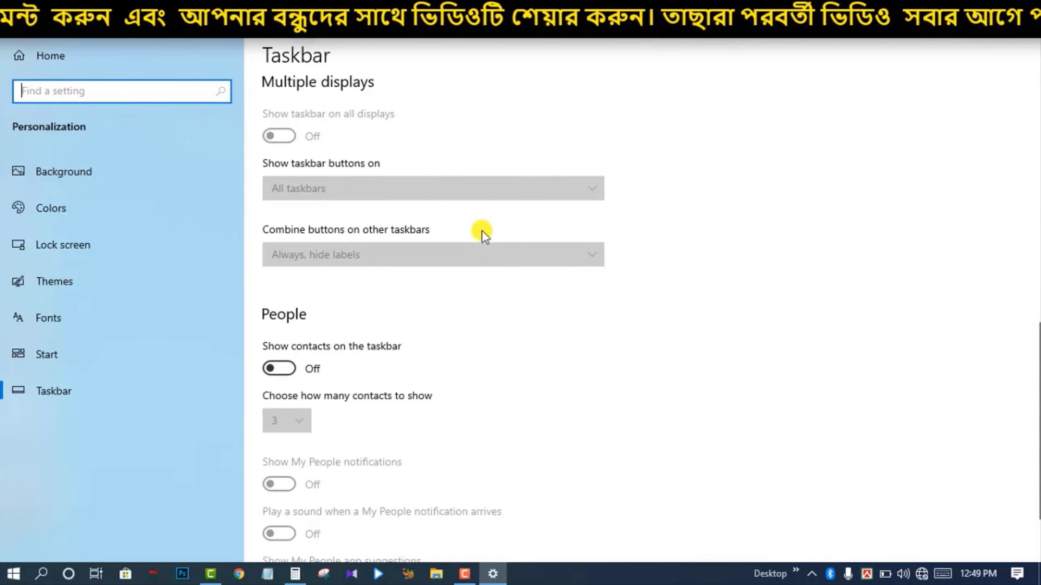
scroll(620, 256, down, 2)
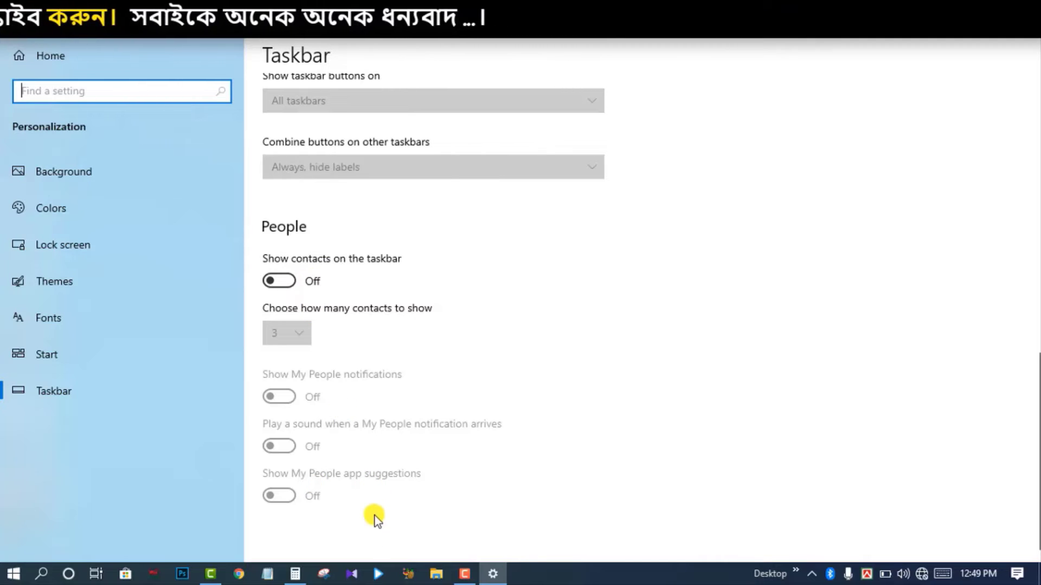
Step: Turn on Show contacts on the taskbar, try 5 as the number of contacts to show, and set it back to 3
click(287, 283)
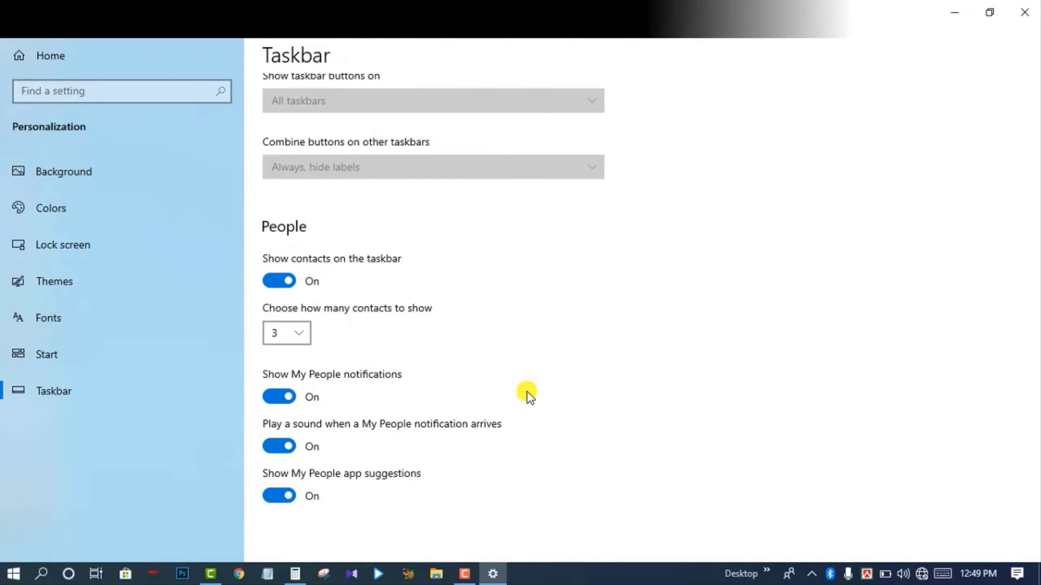
click(298, 333)
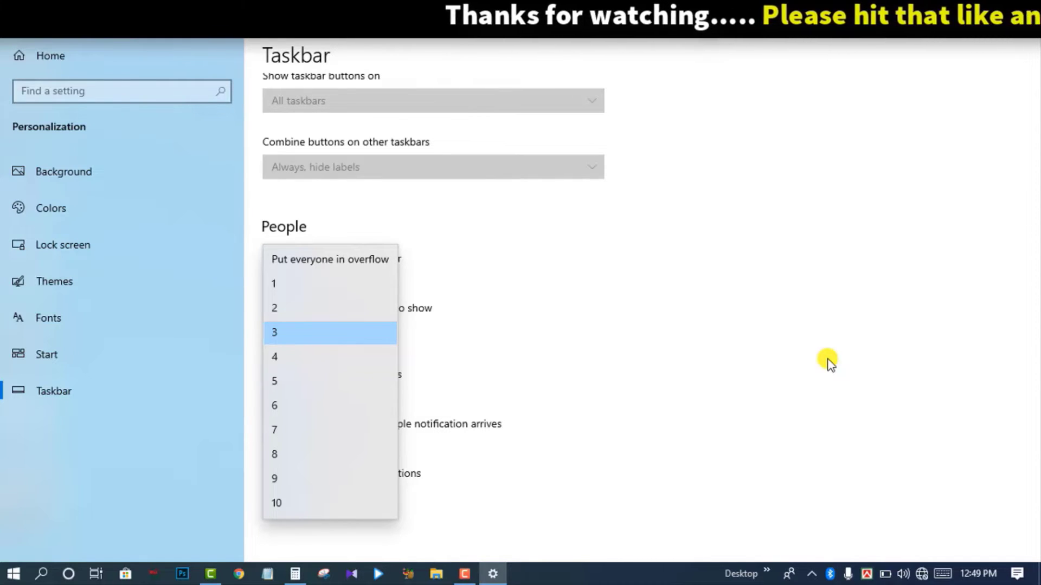
click(288, 383)
click(288, 333)
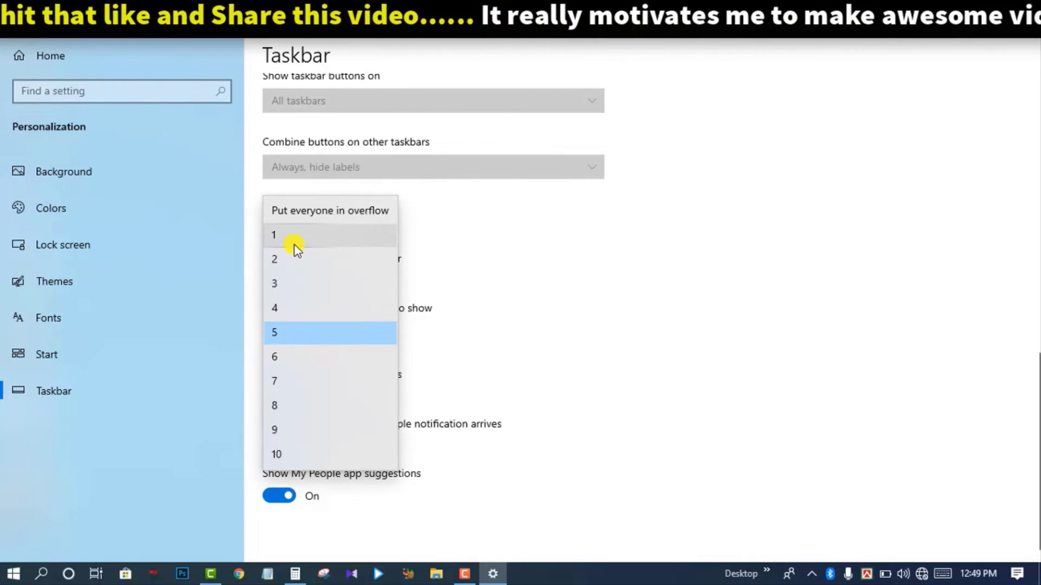
click(297, 278)
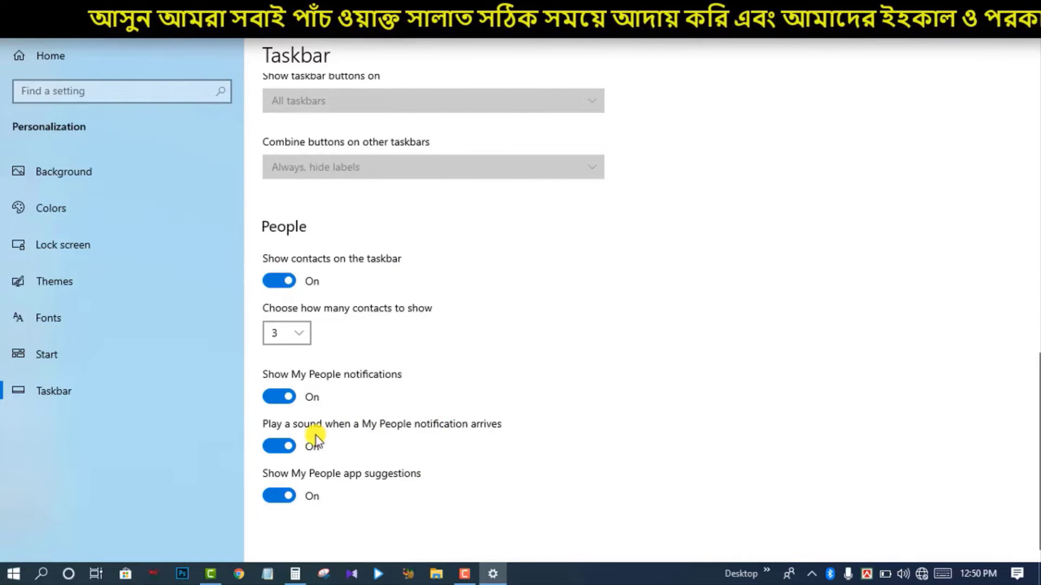
click(292, 448)
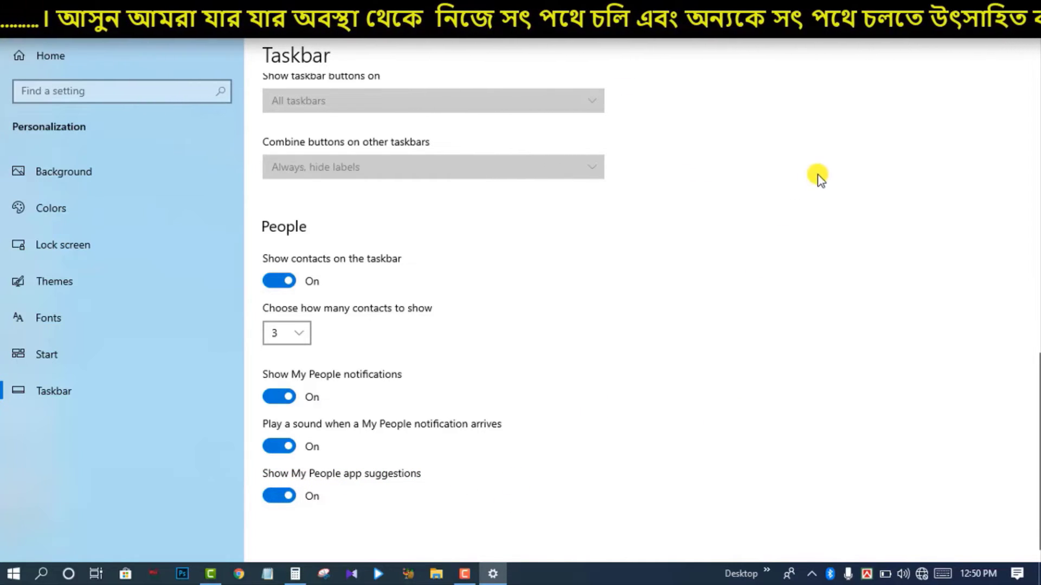
Step: Turn off Show contacts on the taskbar in the People section and look over the full Taskbar settings page
scroll(755, 330, up, 3)
scroll(723, 321, down, 3)
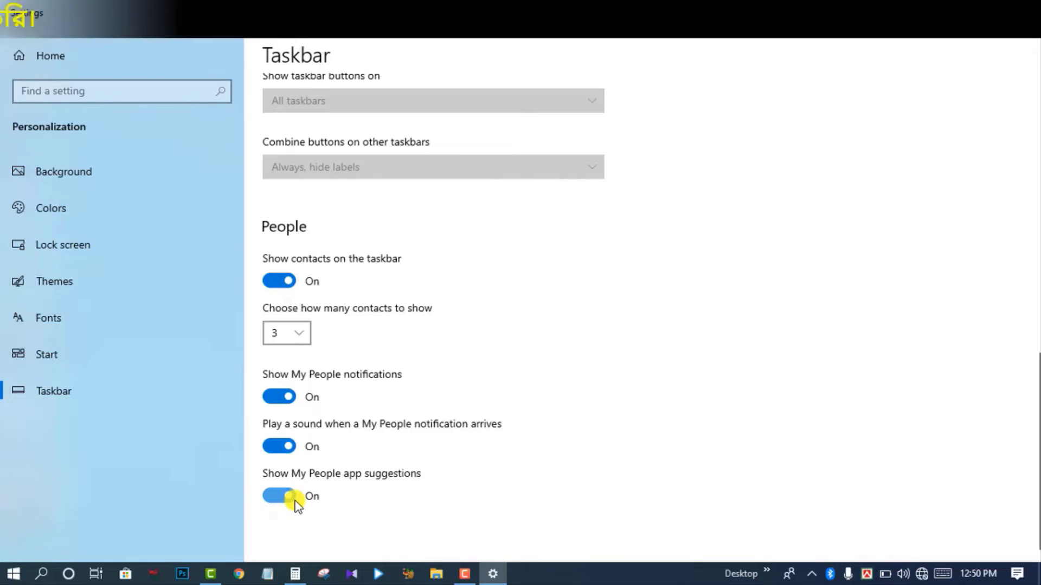
click(268, 281)
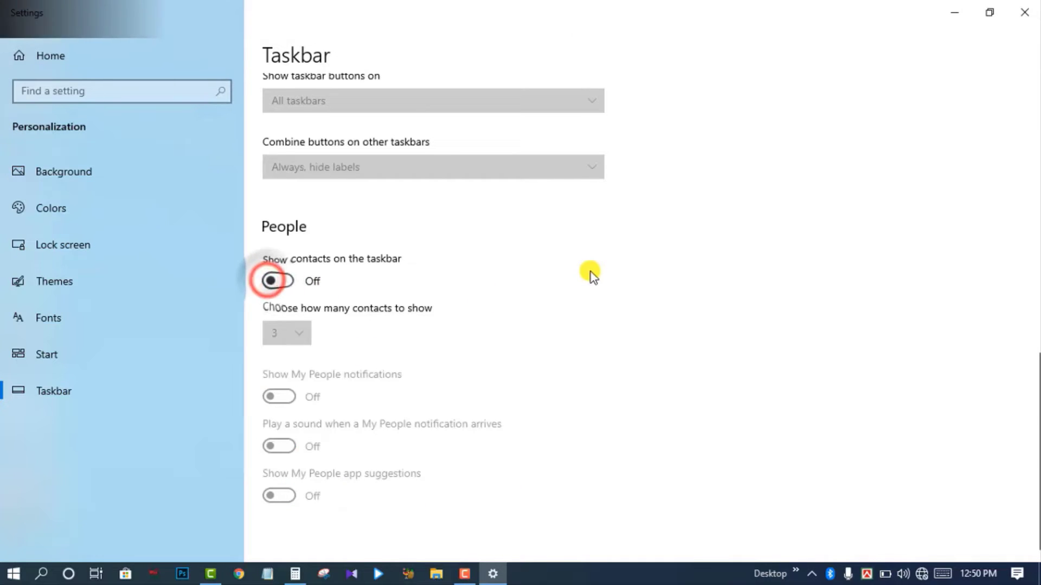
scroll(588, 272, up, 10)
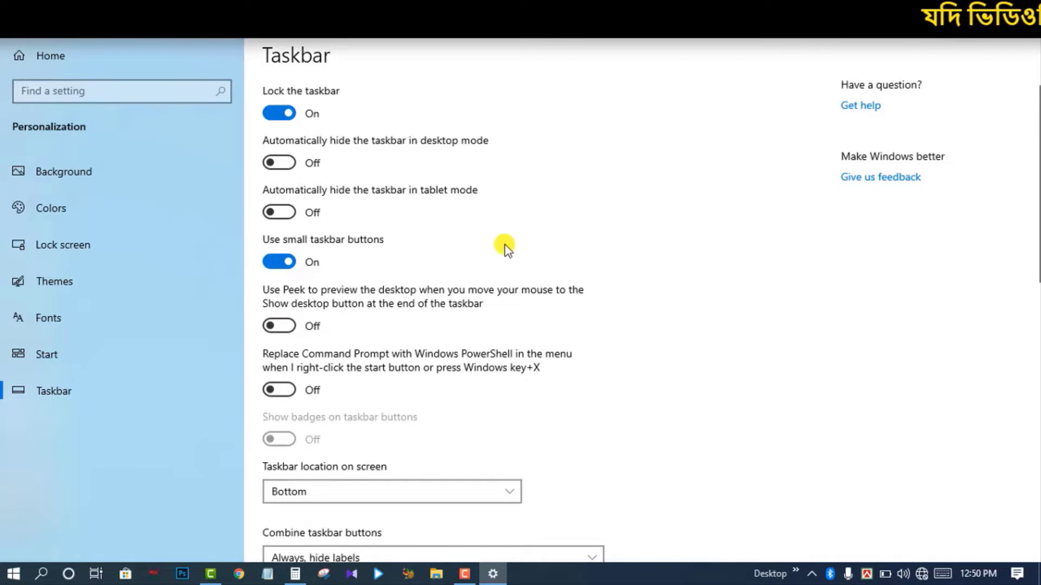
scroll(588, 288, down, 12)
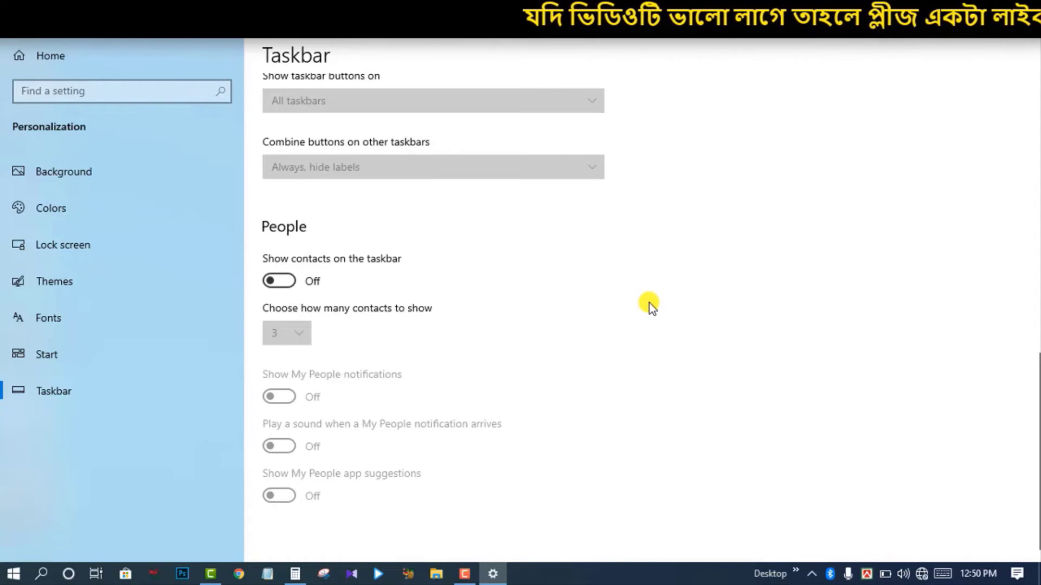
scroll(650, 303, up, 12)
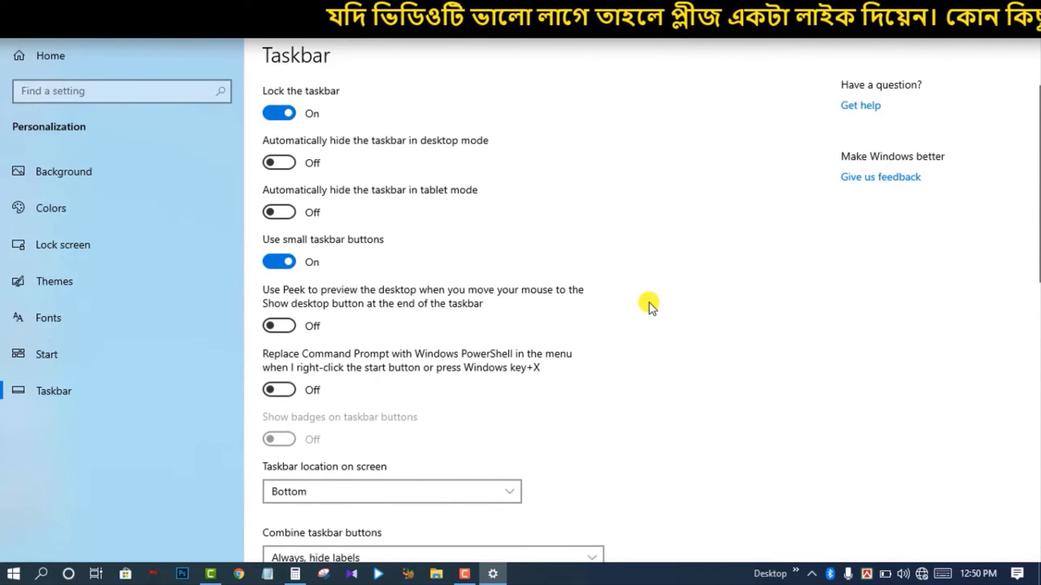
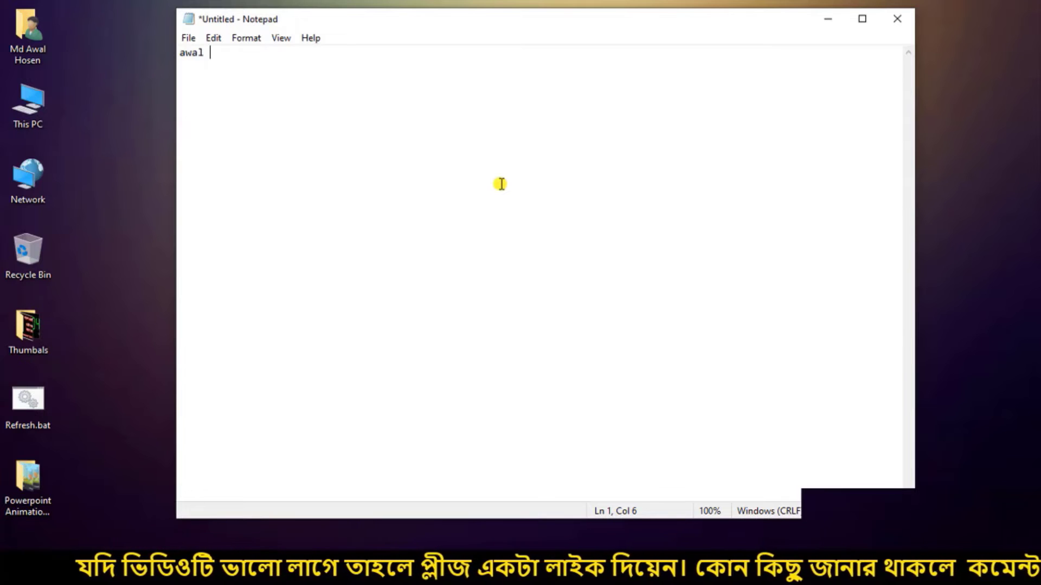
Step: Open the On-Screen Keyboard over Notepad and use it to enter a capital C after the existing word
key(ctrl+super+o)
mouse_move(490, 140)
mouse_down()
mouse_move(455, 144)
mouse_move(477, 128)
mouse_move(483, 144)
mouse_up()
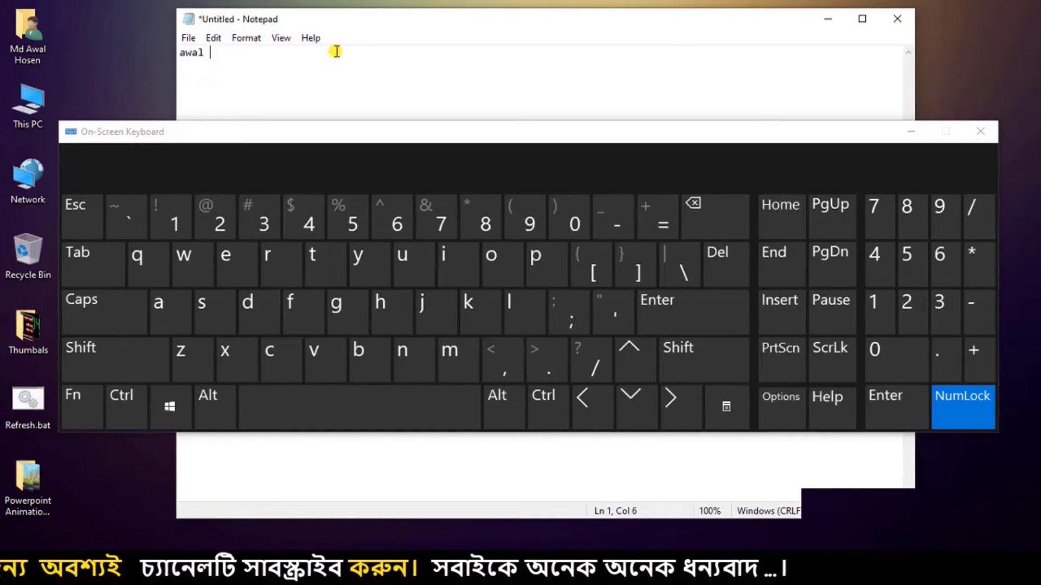
click(110, 360)
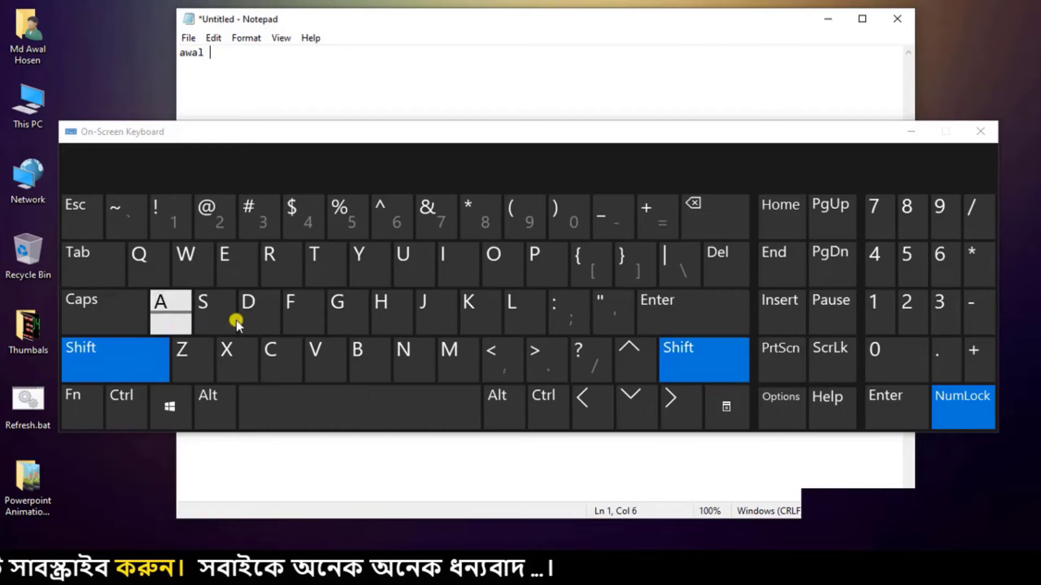
click(282, 358)
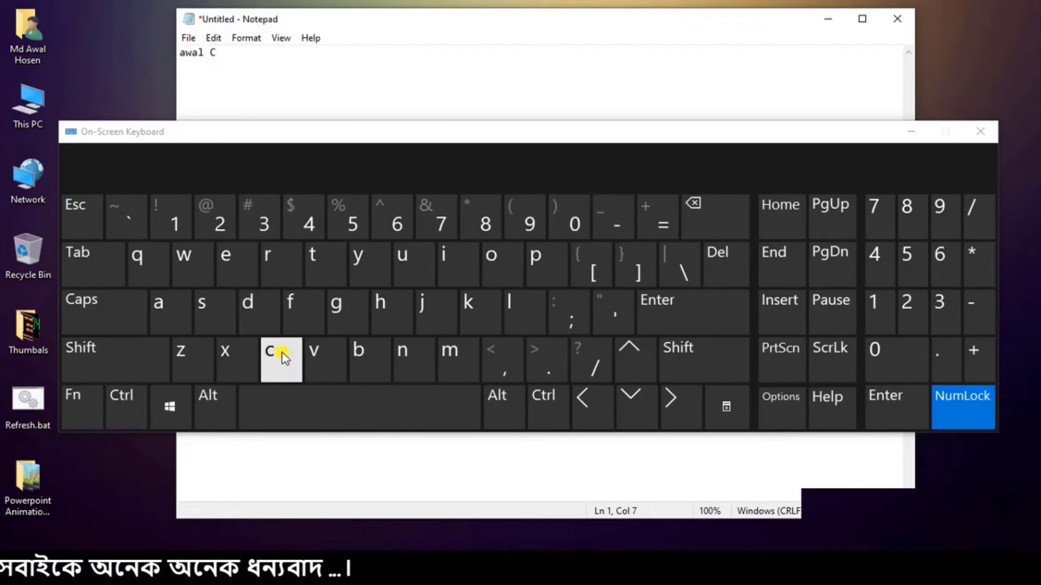
click(282, 358)
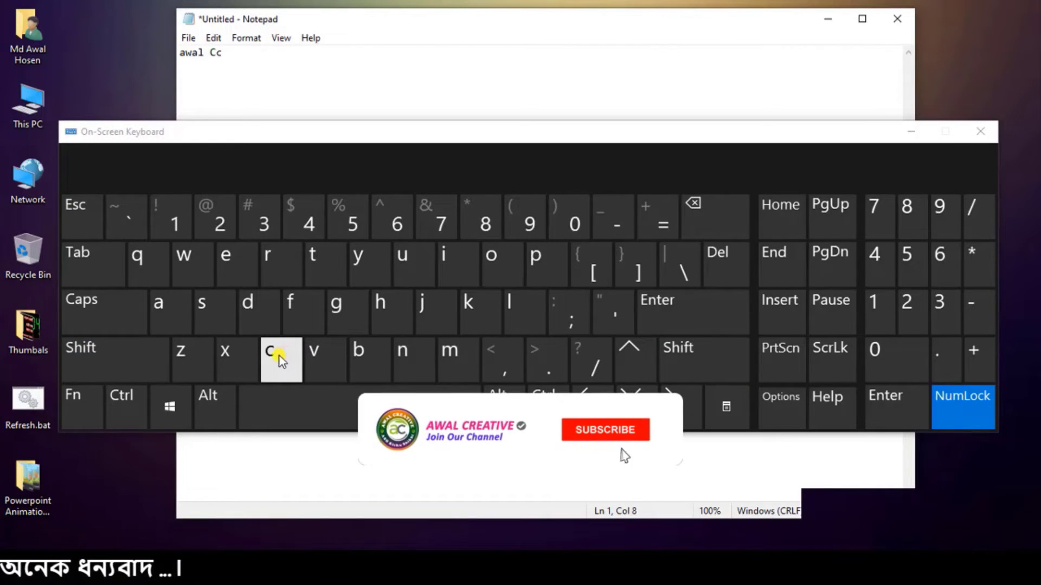
click(711, 218)
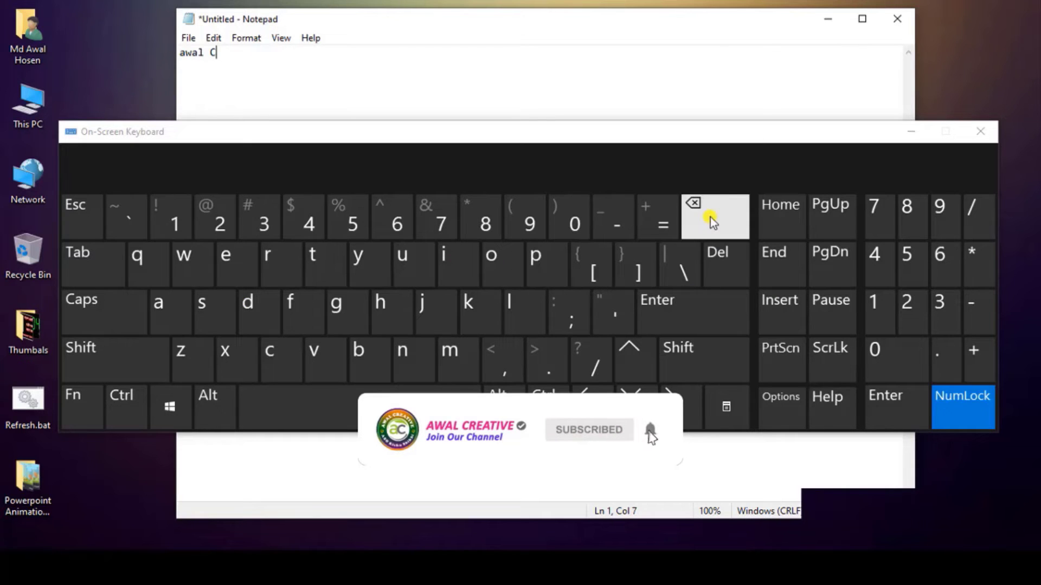
Step: Complete the second word as "Creative" with the on-screen keyboard
click(265, 255)
click(238, 255)
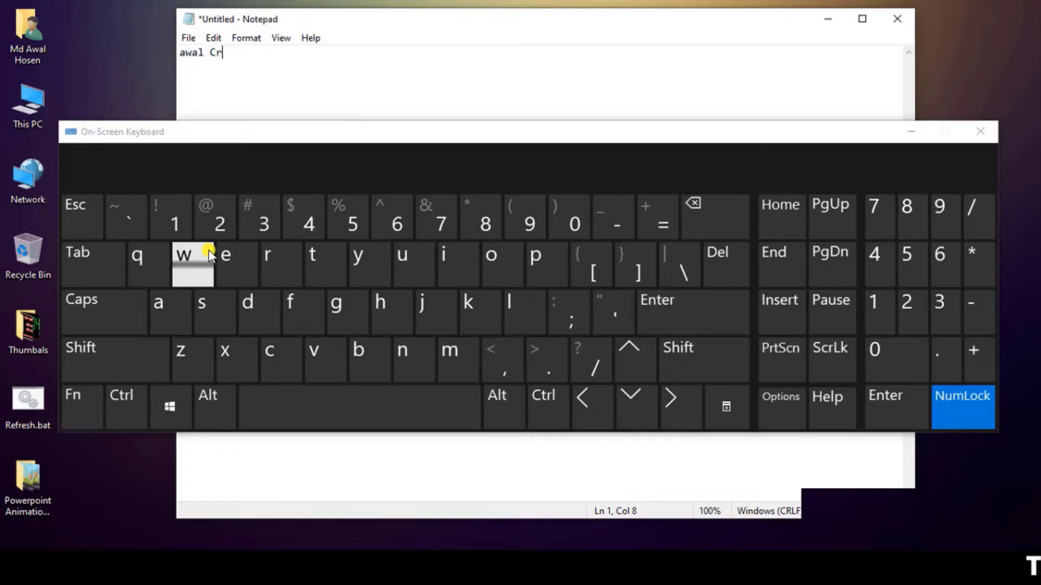
click(154, 314)
click(175, 310)
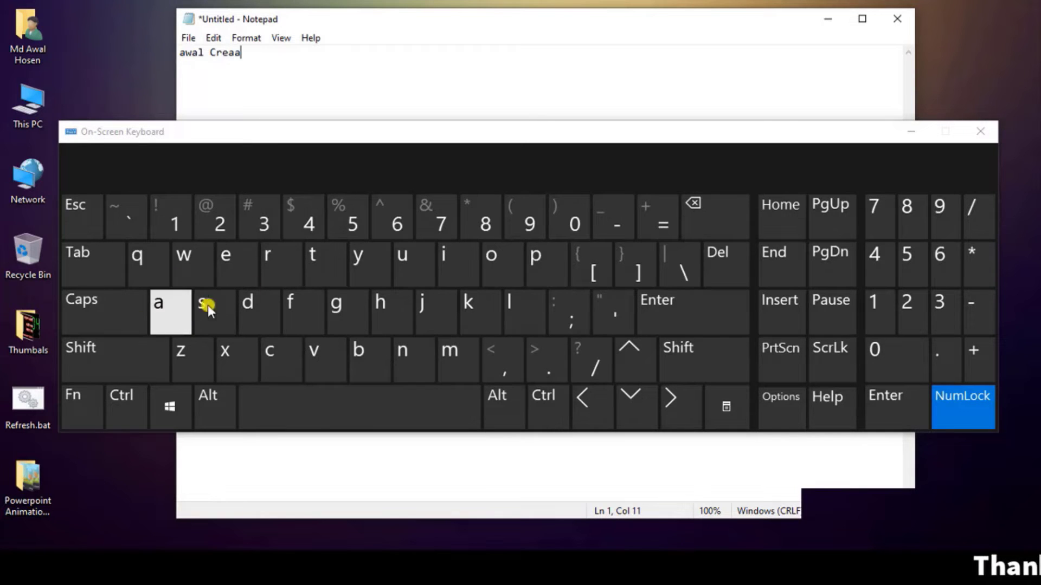
click(707, 216)
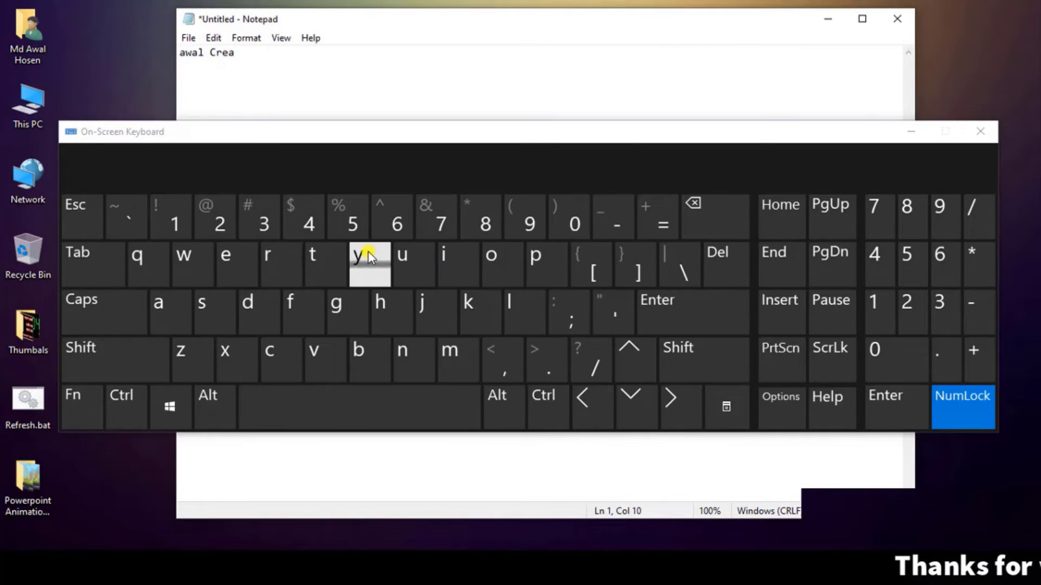
click(313, 262)
click(442, 259)
click(328, 353)
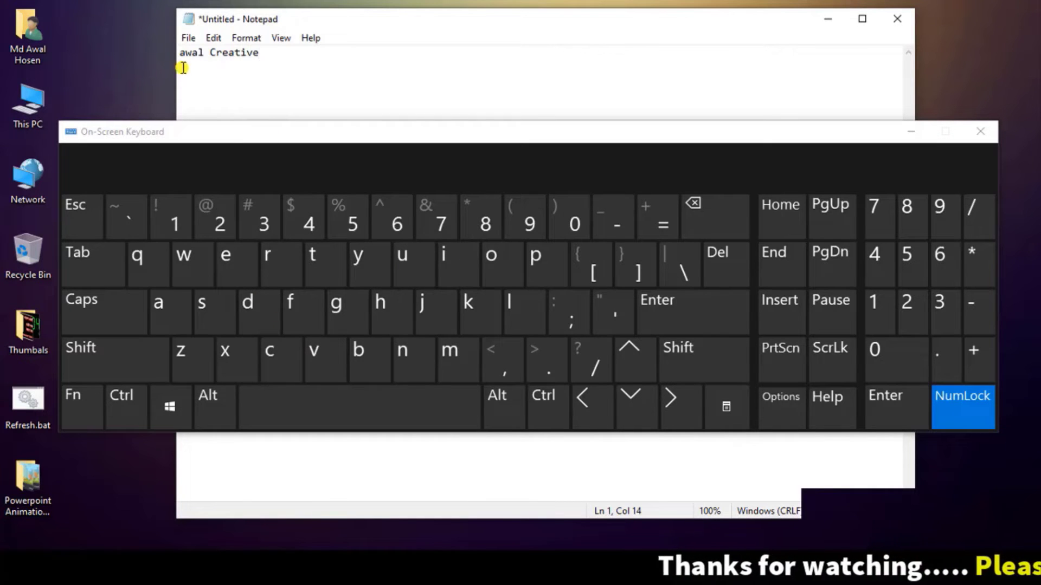
Step: Enter "hello" on the third line with the on-screen keyboard, and move the keyboard window up and back down
click(274, 57)
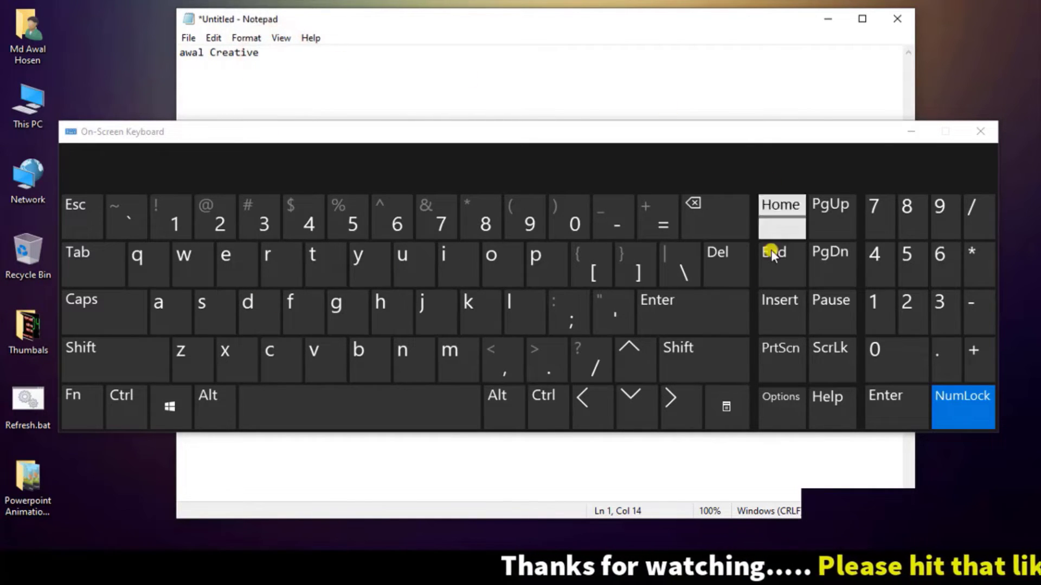
click(714, 303)
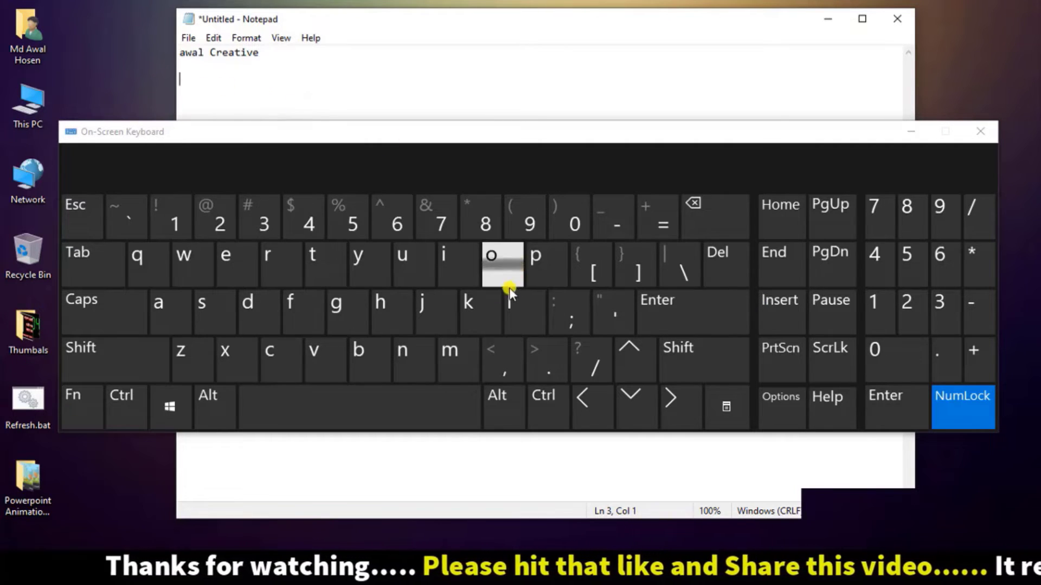
click(380, 302)
click(225, 255)
click(510, 304)
click(509, 304)
click(490, 255)
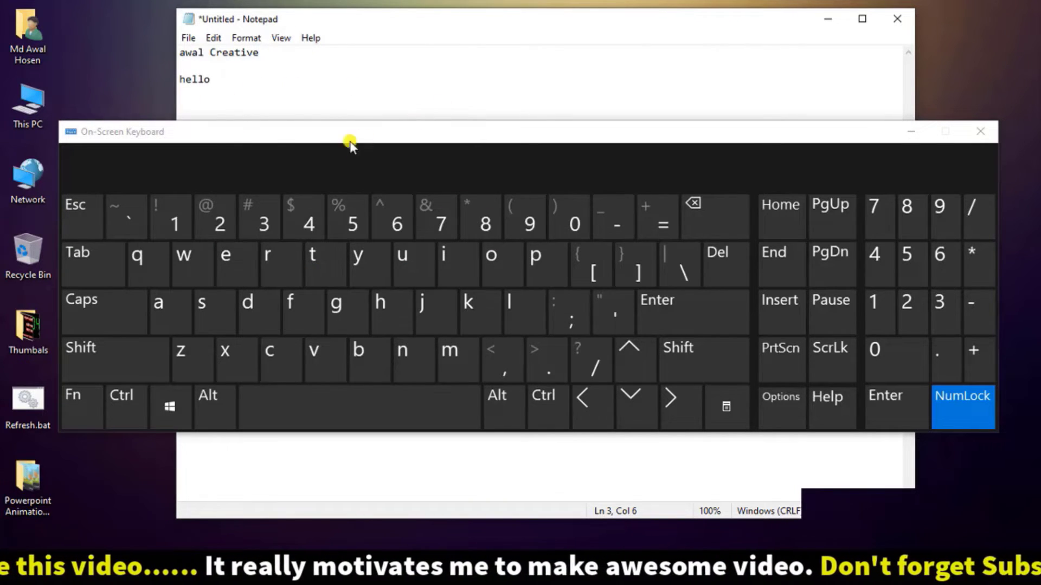
drag(415, 133, 425, 94)
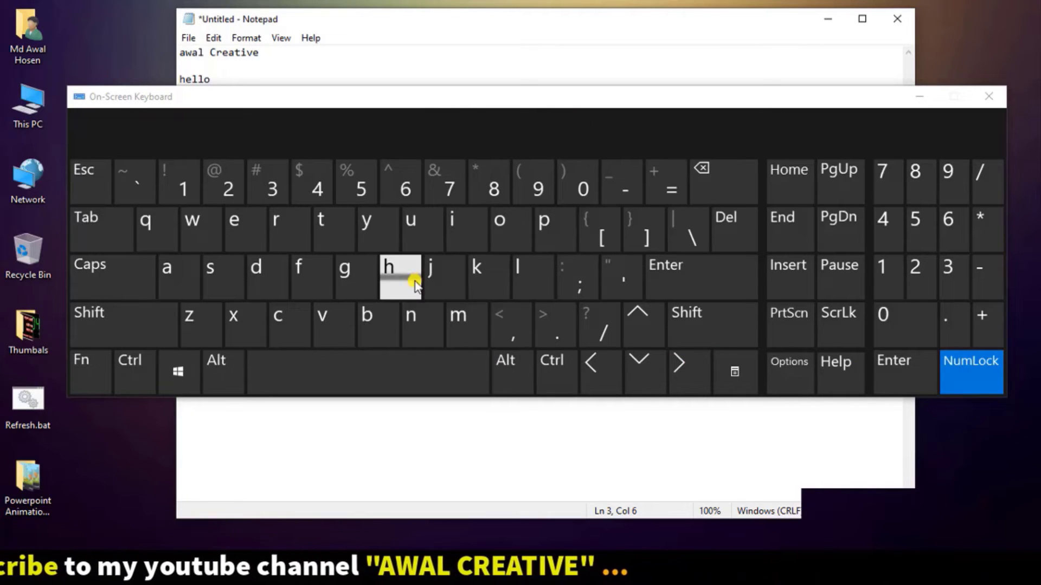
drag(538, 94, 539, 128)
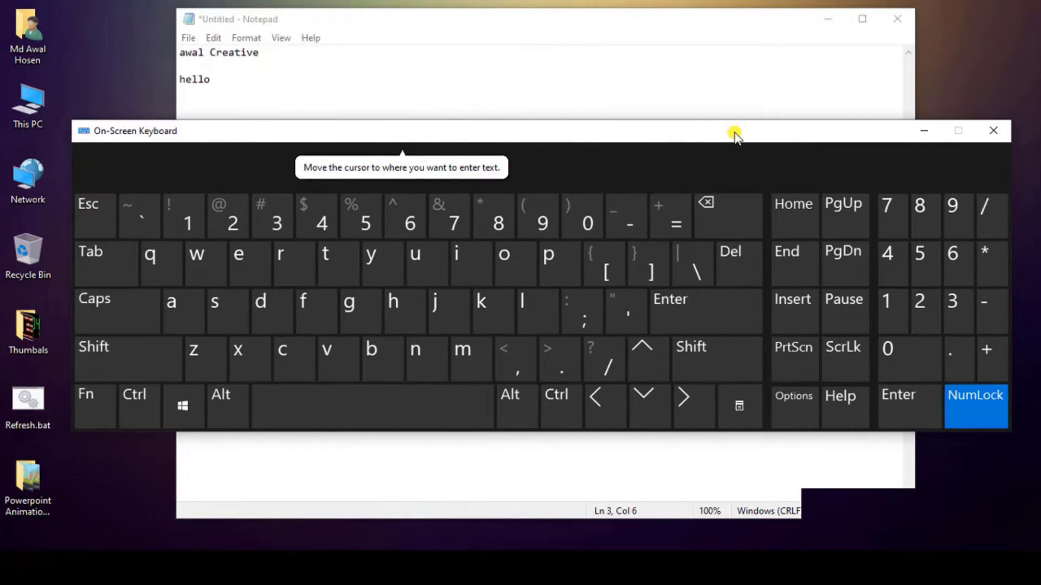
drag(733, 132, 710, 137)
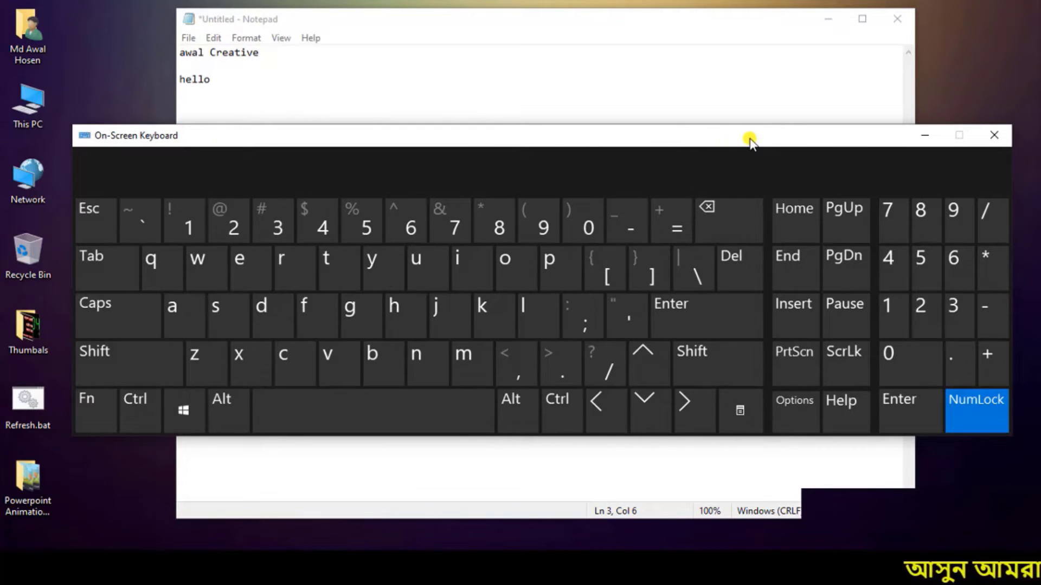
drag(727, 137, 705, 132)
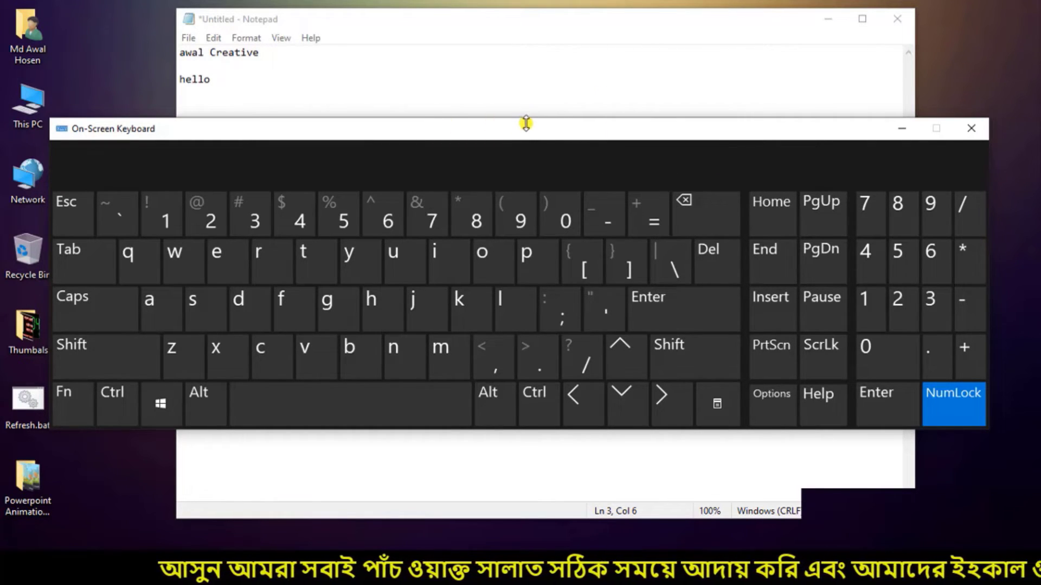
drag(526, 123, 540, 122)
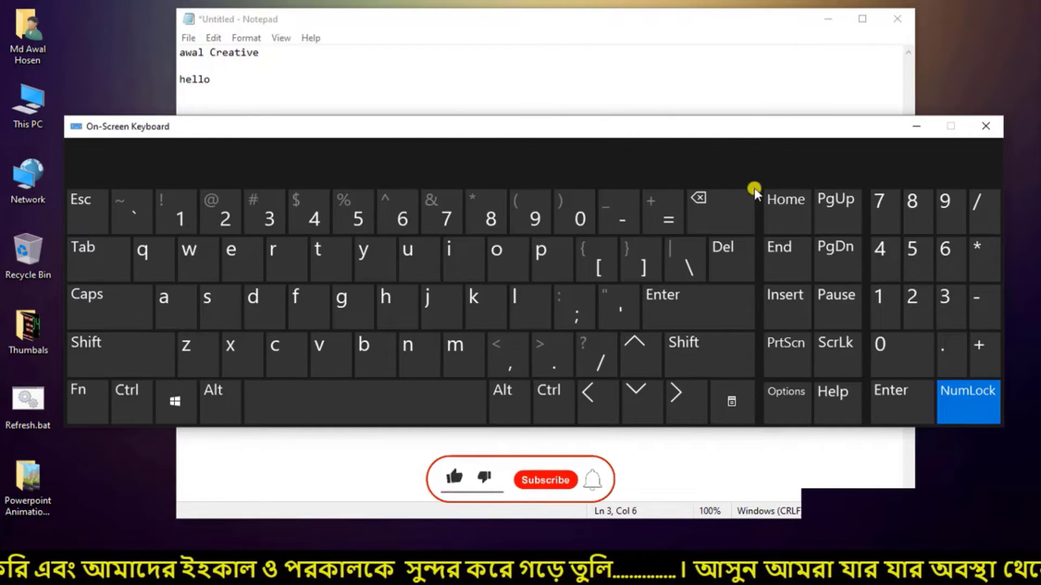
mouse_move(785, 408)
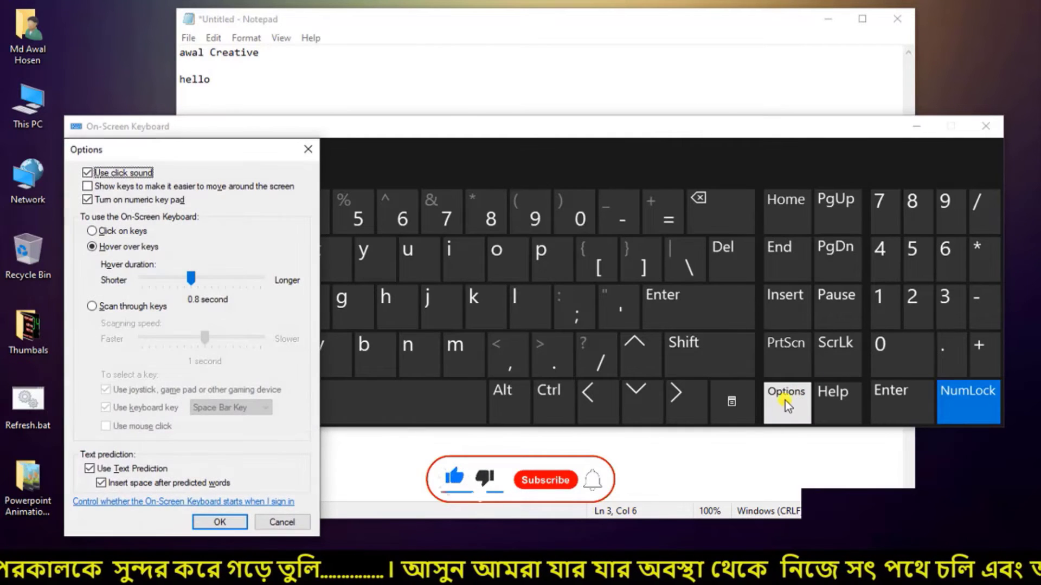
click(305, 152)
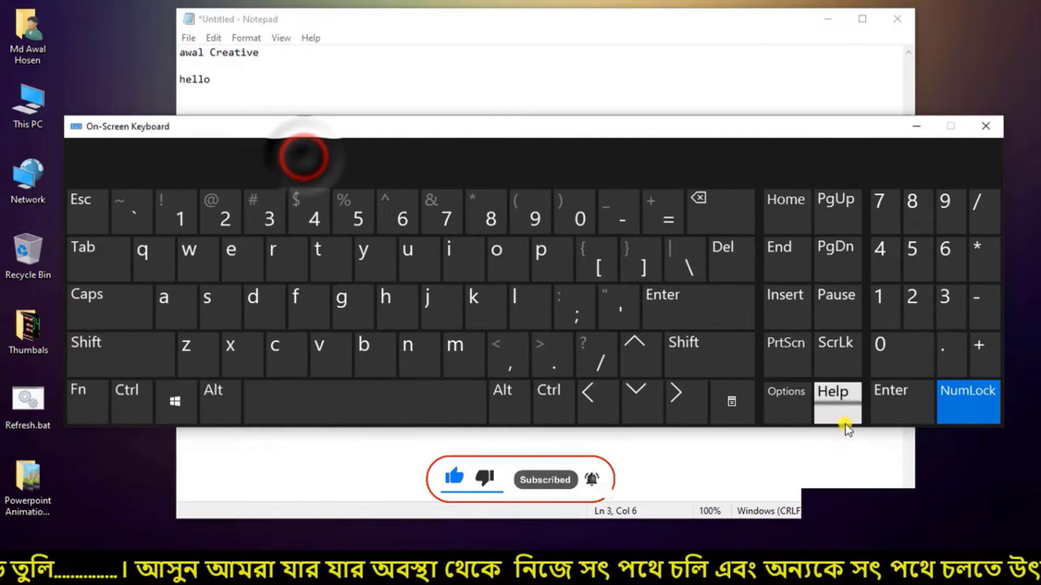
Step: Apply the On-Screen Keyboard options with Use click sound enabled
mouse_move(793, 406)
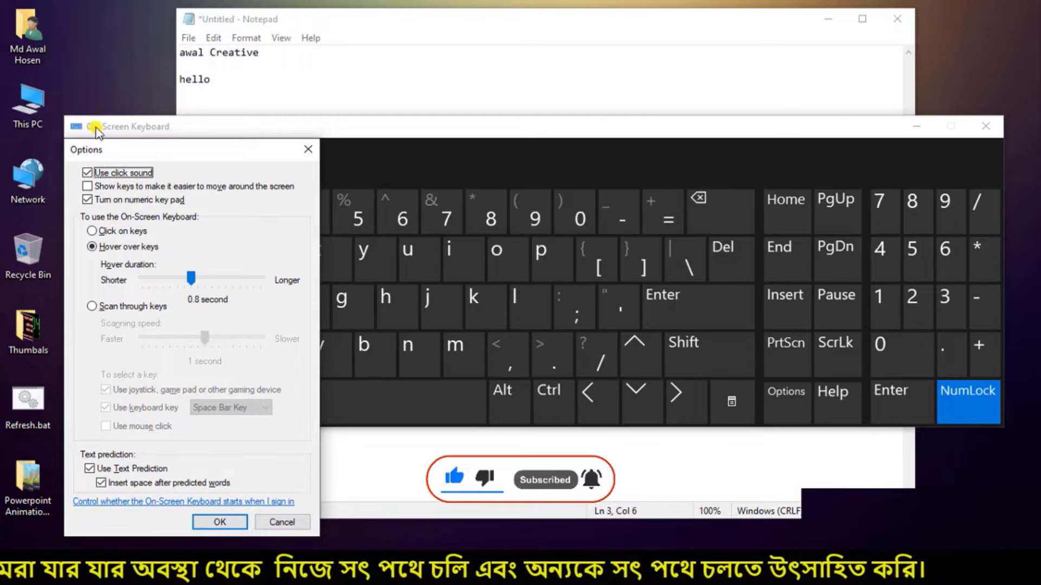
drag(172, 153, 251, 105)
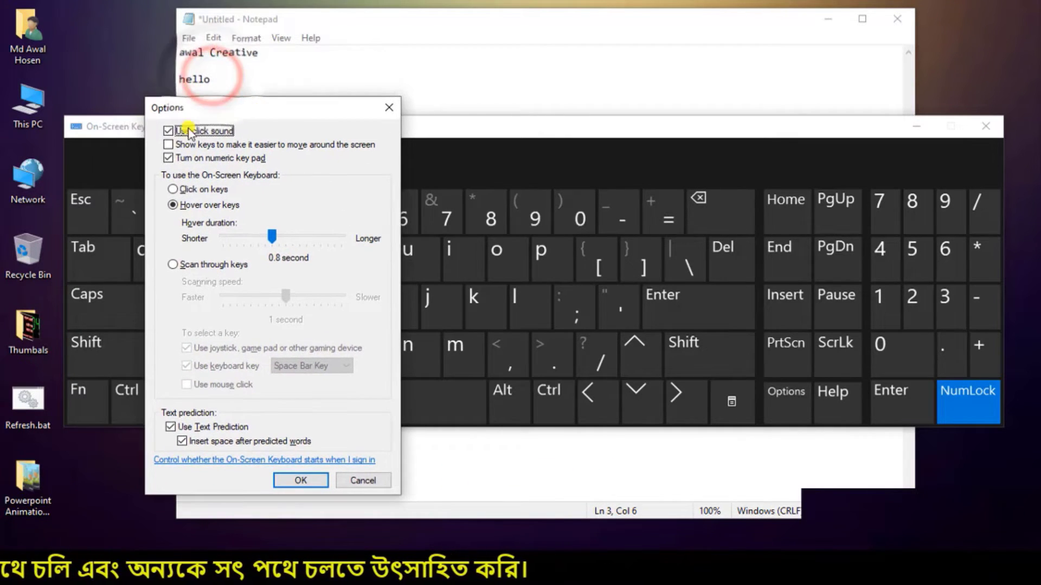
click(168, 131)
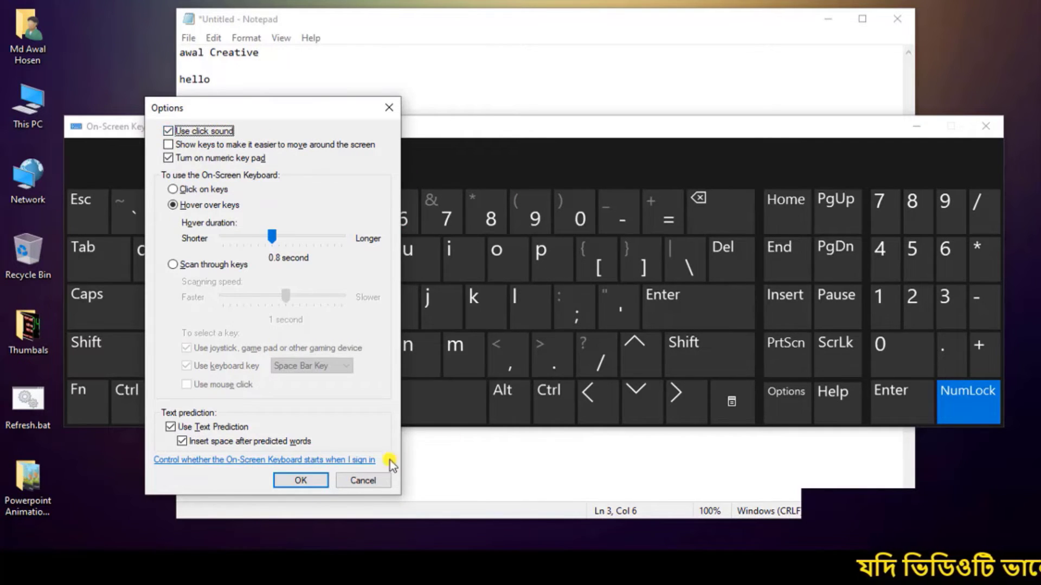
click(304, 481)
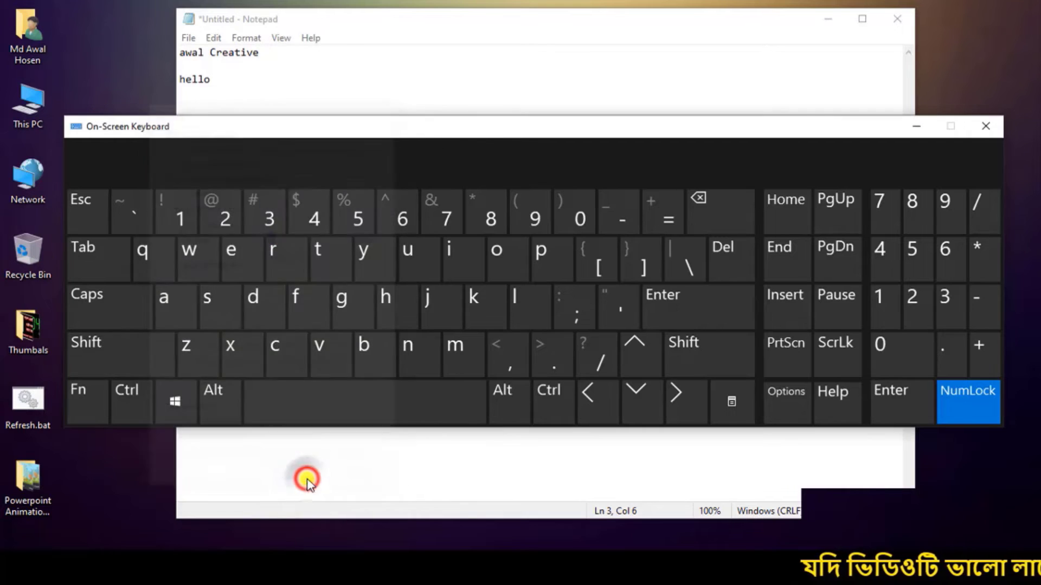
Step: Add the word "hi" after "hello" in the Notepad text using the on-screen keyboard
click(223, 78)
click(380, 403)
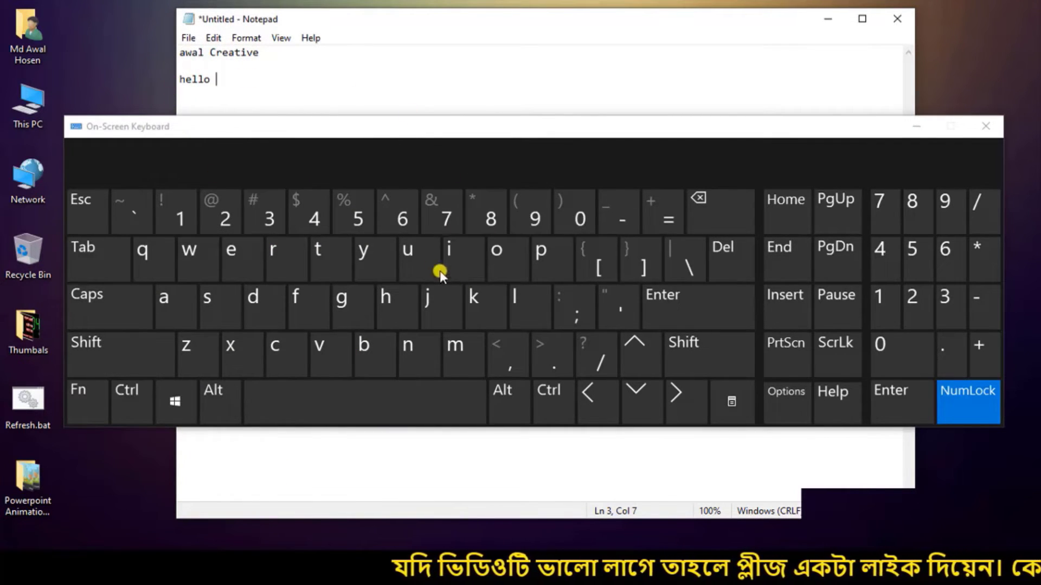
click(409, 297)
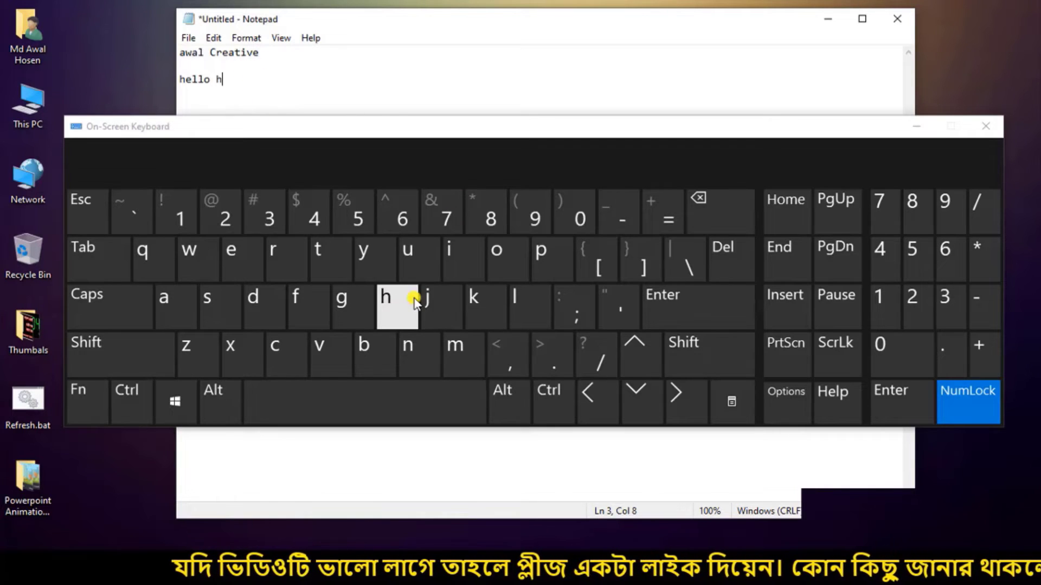
click(475, 255)
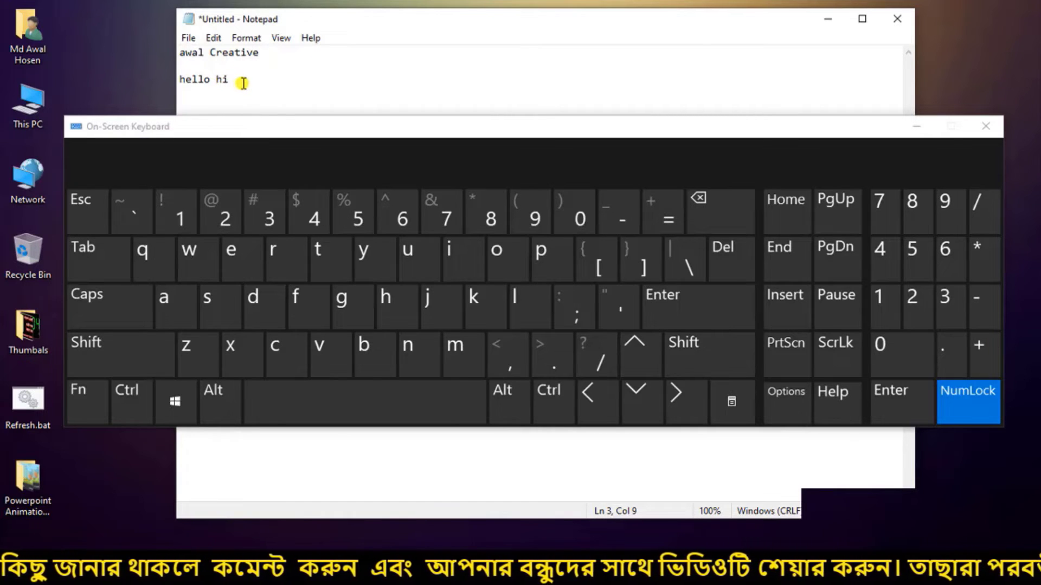
Step: Append a space and the digits 01749 to the "hello hi" line using the on-screen numeric keypad
click(425, 395)
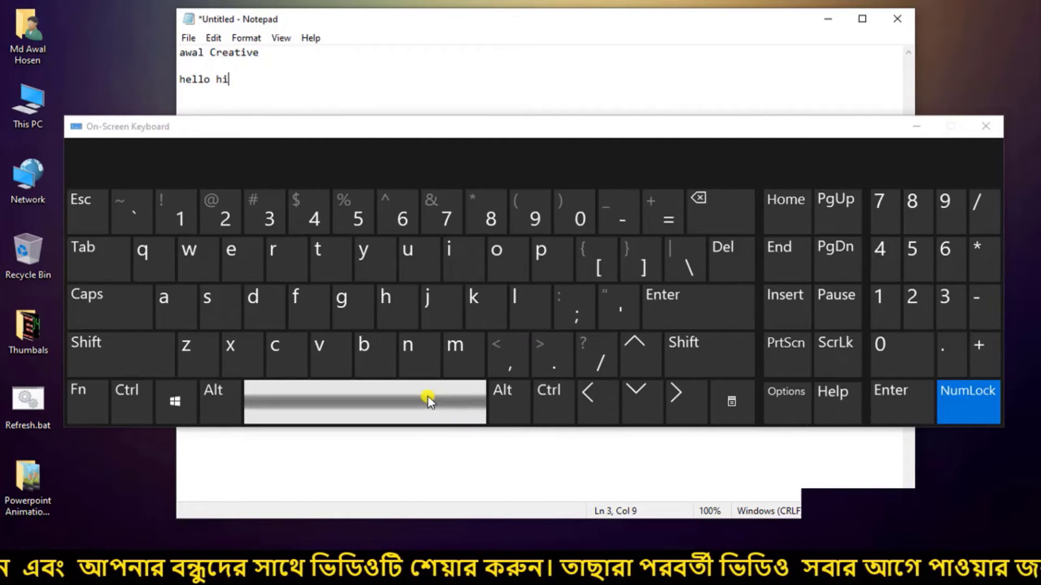
click(892, 352)
click(882, 297)
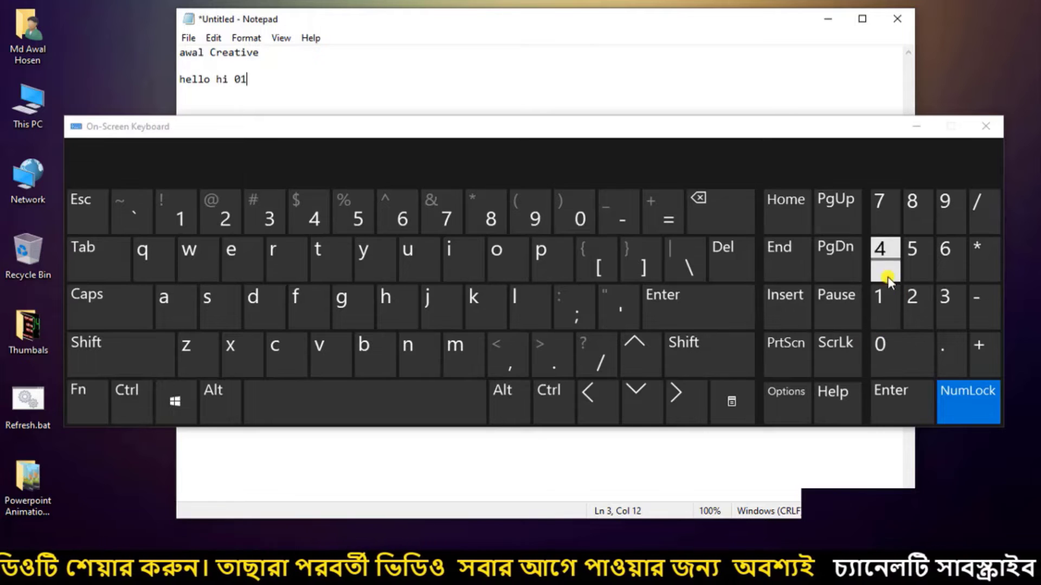
click(883, 200)
click(885, 265)
click(949, 205)
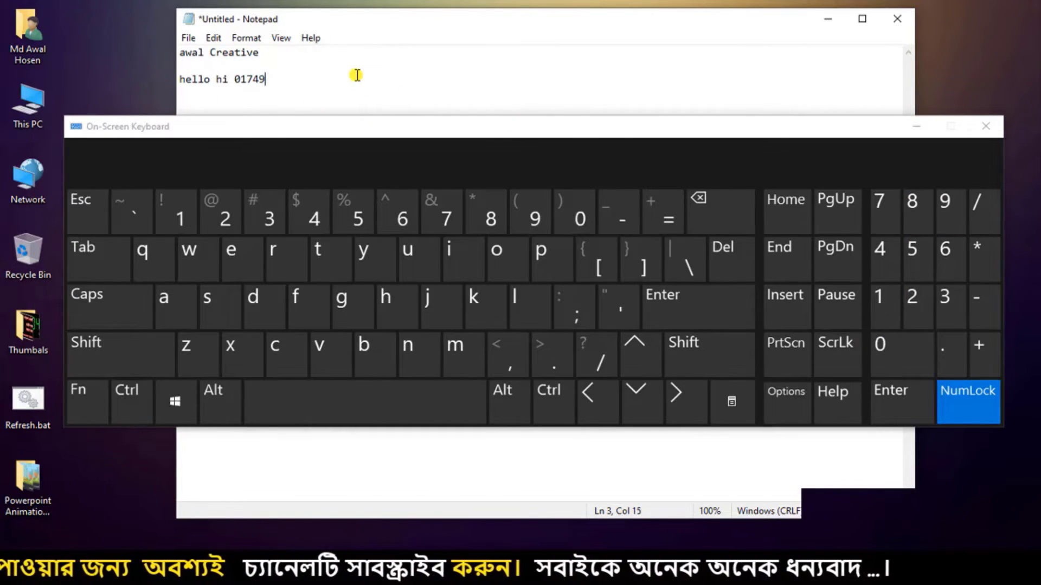
Step: Enable the option to show keys that make it easier to move around the screen, and apply it
click(785, 401)
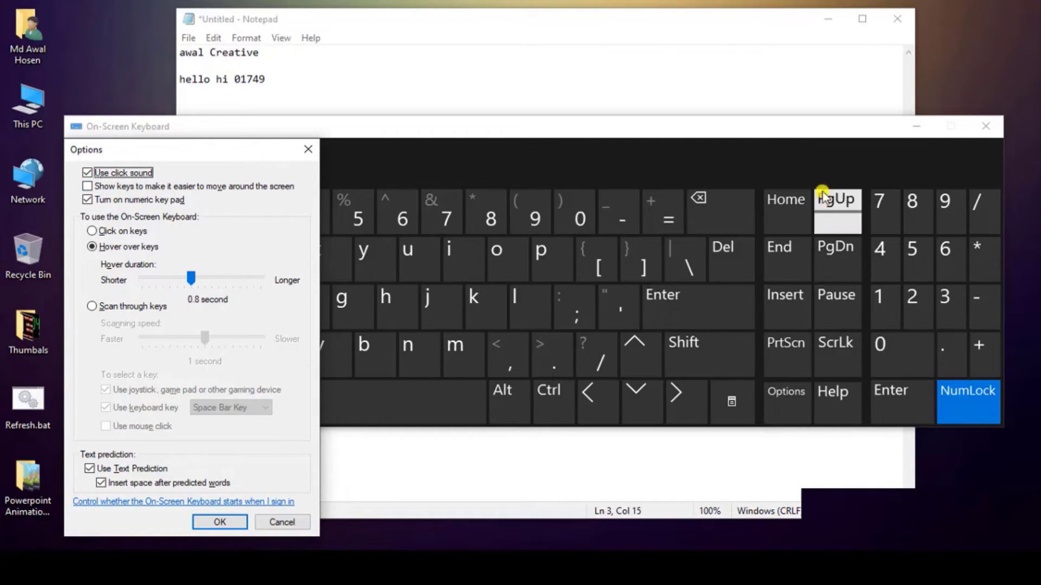
click(87, 186)
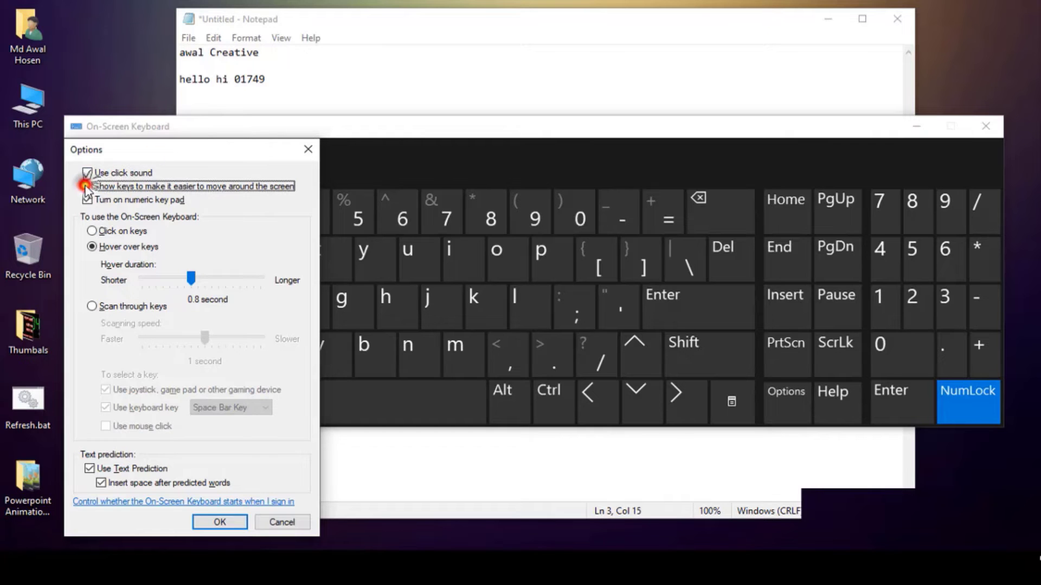
click(220, 522)
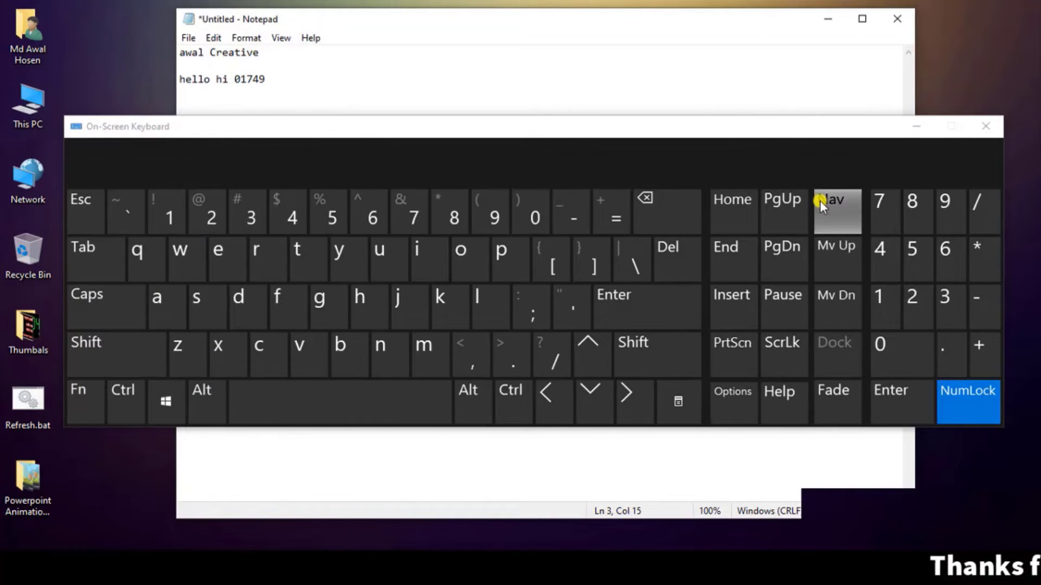
Step: Switch the on-screen keyboard to its navigation layout and back to the general layout
mouse_move(830, 204)
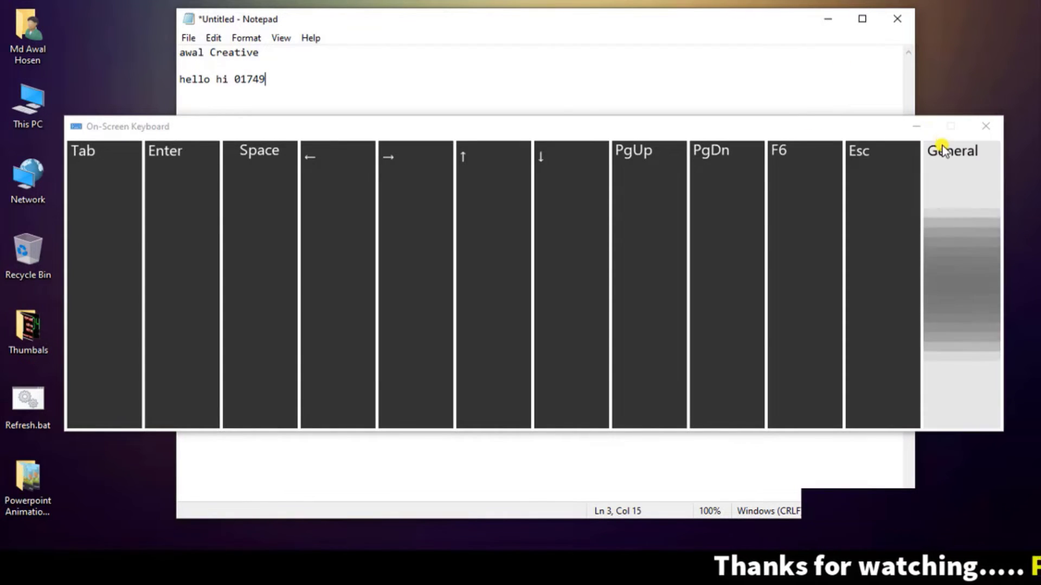
mouse_move(942, 145)
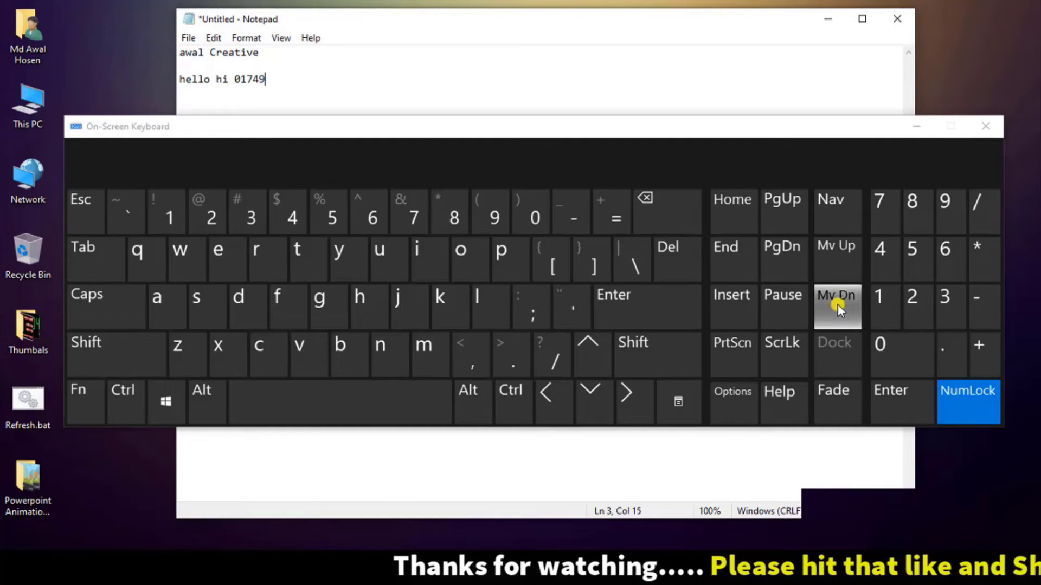
Step: Move the on-screen keyboard down and back up with its own move keys, and fade and restore it
mouse_move(838, 307)
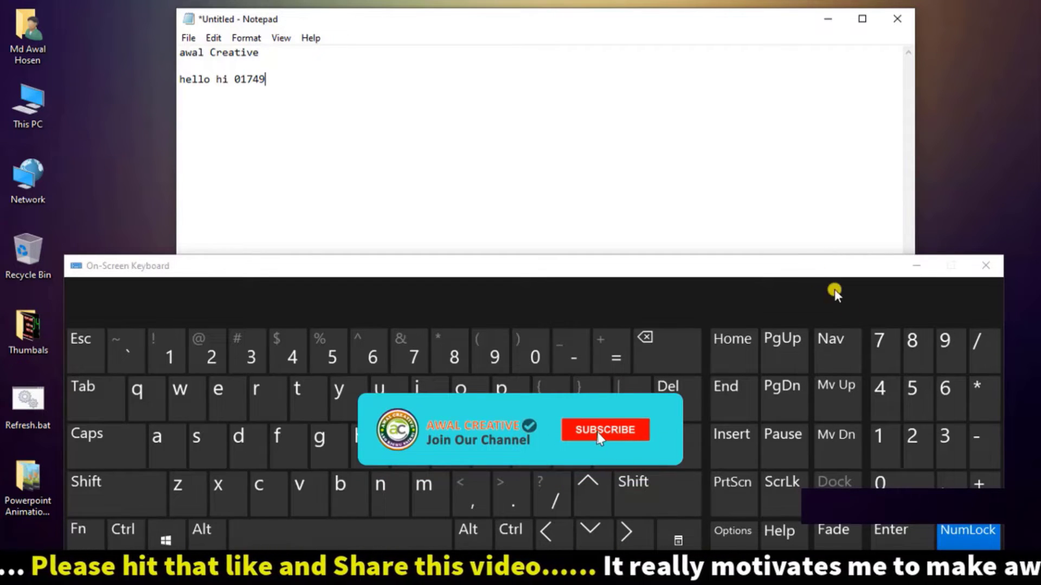
click(836, 388)
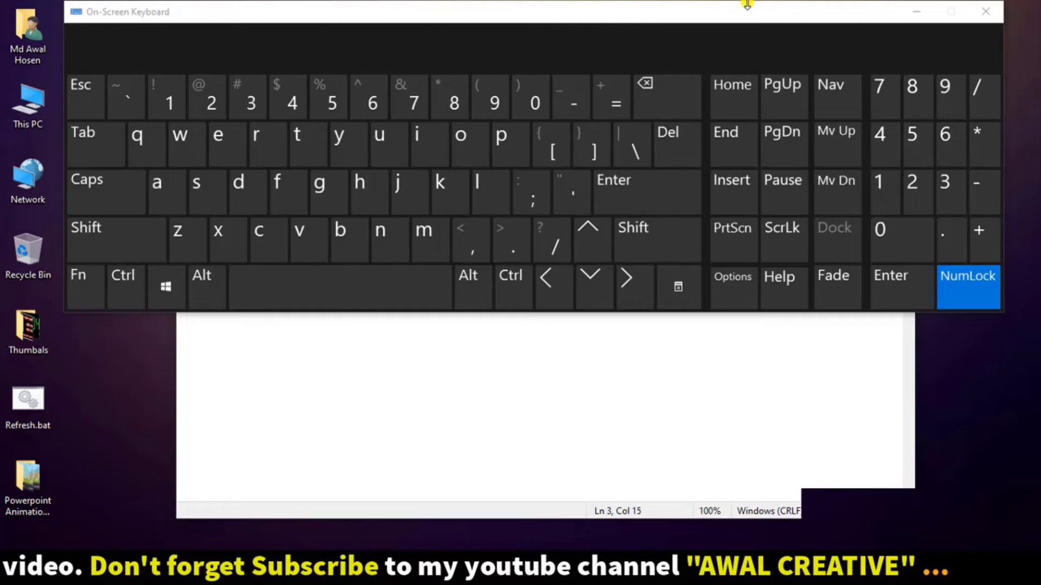
click(829, 288)
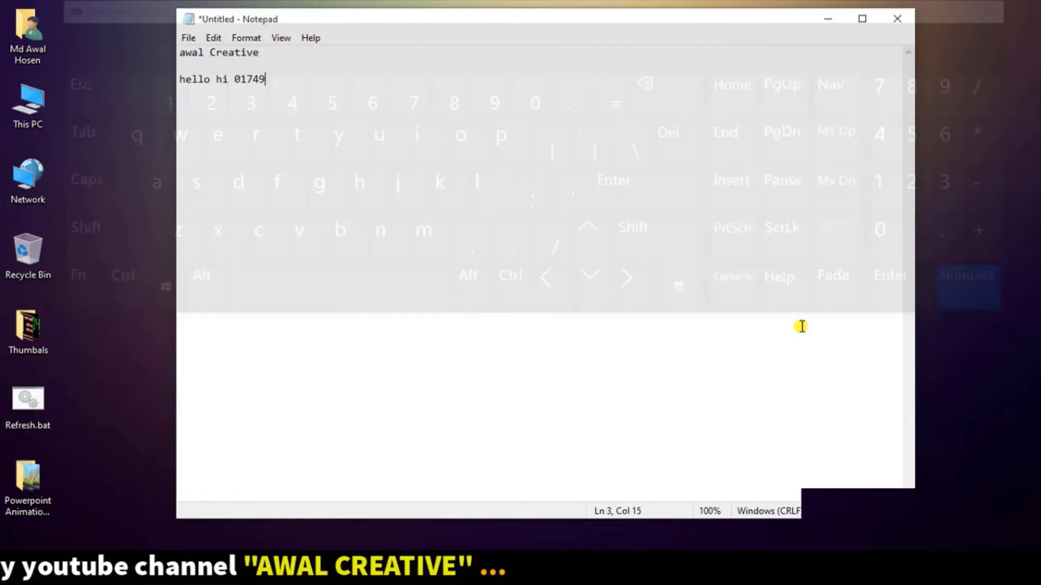
click(835, 278)
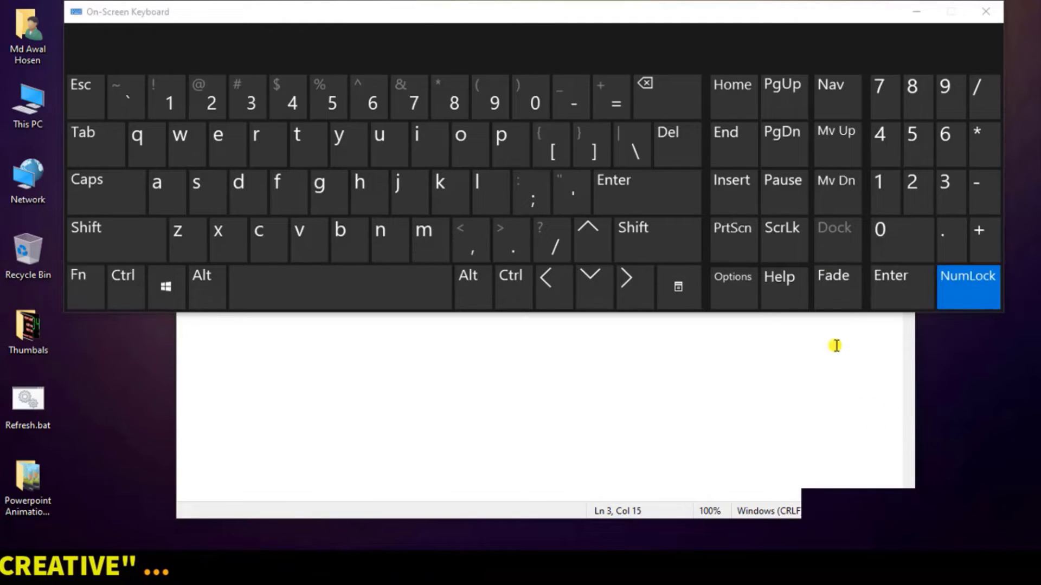
Step: Disable the click sound and the numeric key pad in the on-screen keyboard options and apply the changes
mouse_move(735, 293)
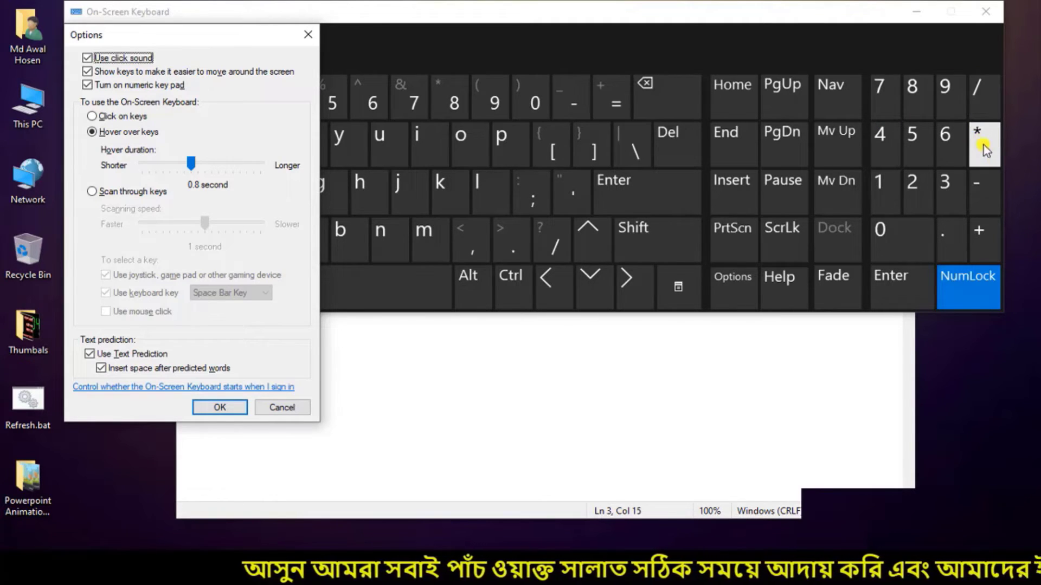
mouse_move(982, 187)
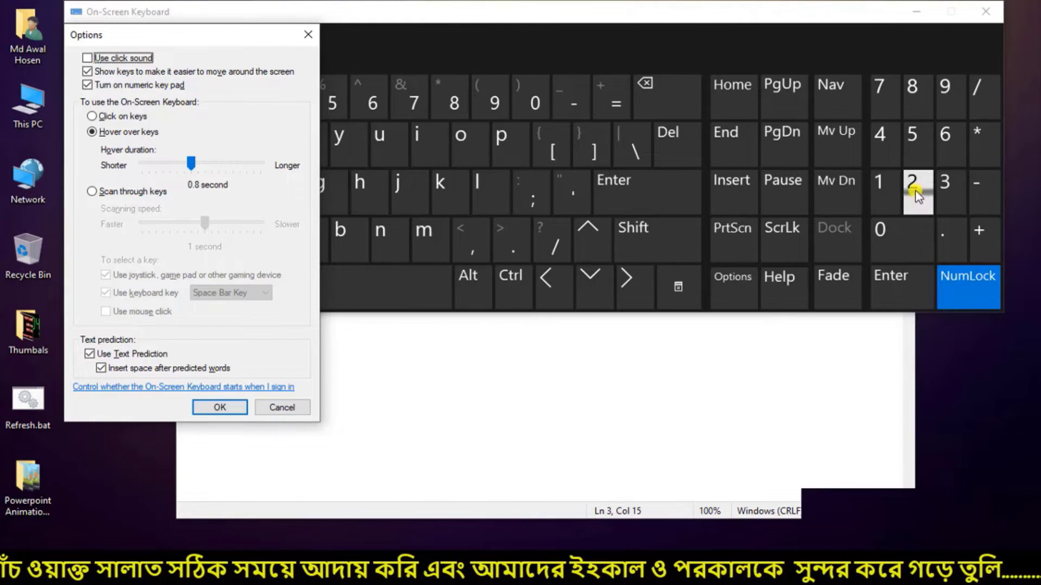
click(87, 86)
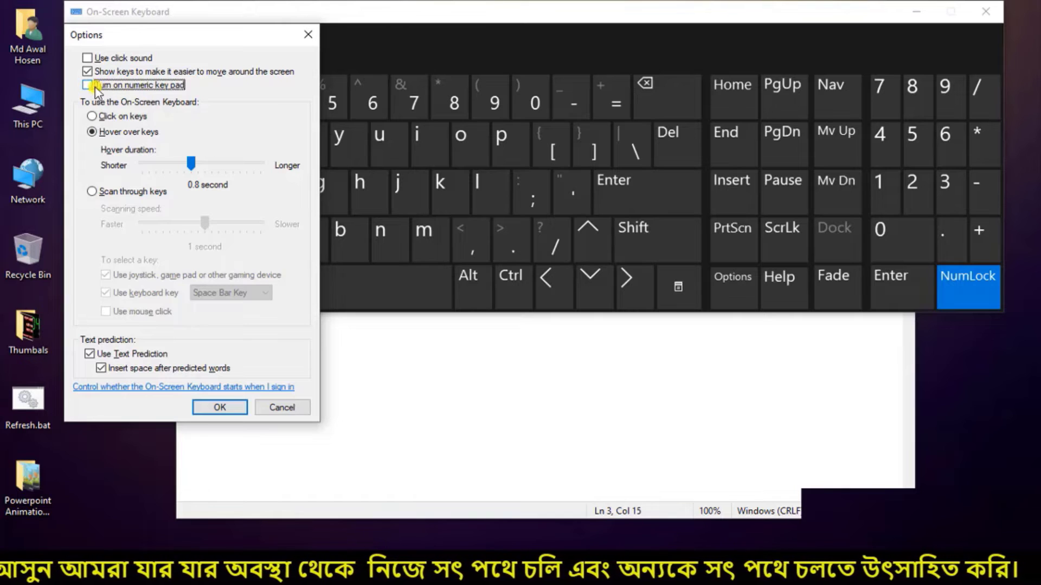
click(219, 407)
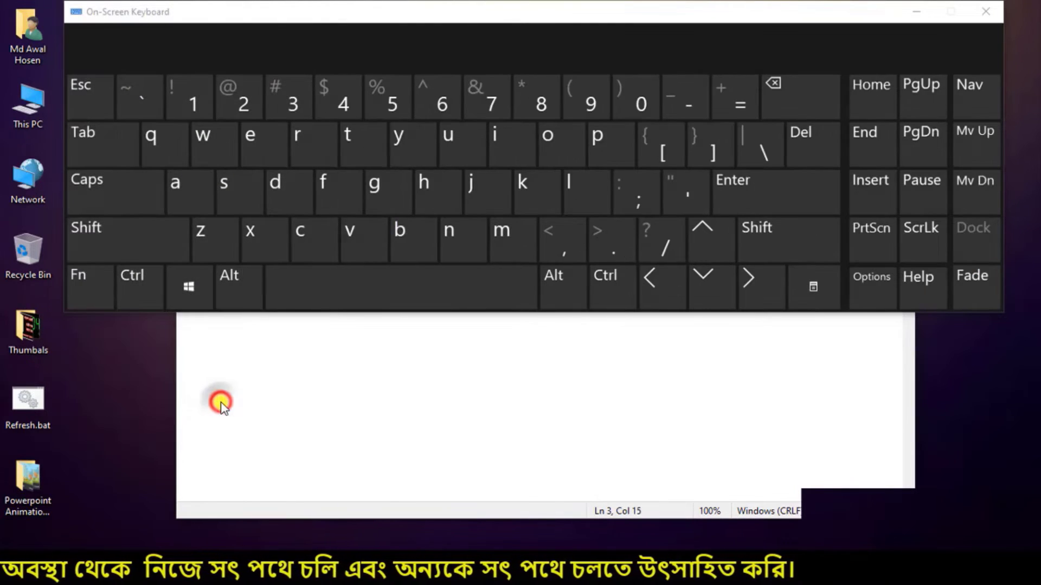
Step: Move the on-screen keyboard below the Notepad text and re-enable the numeric key pad in its options
drag(638, 12, 632, 104)
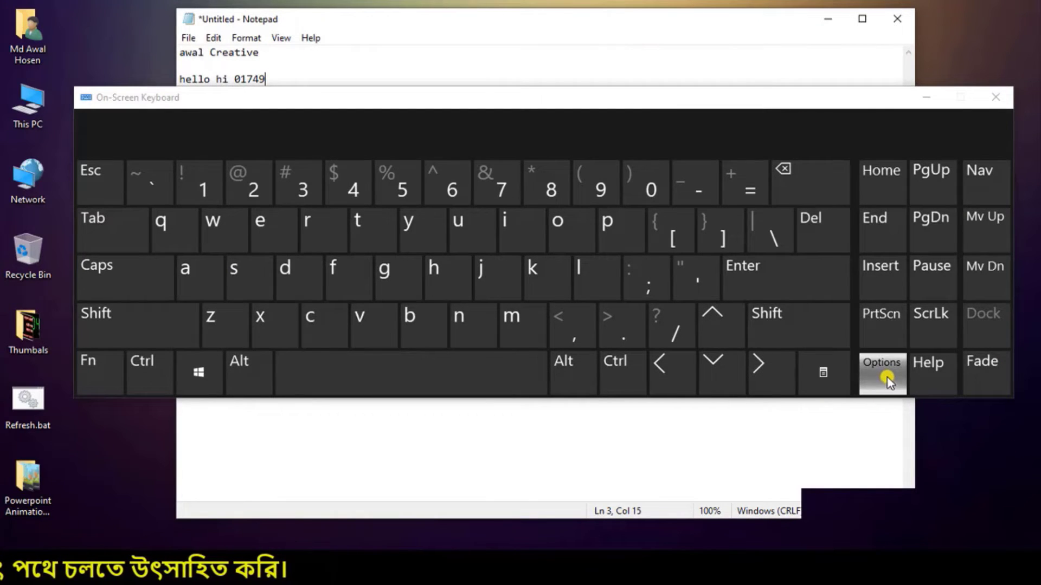
mouse_move(886, 377)
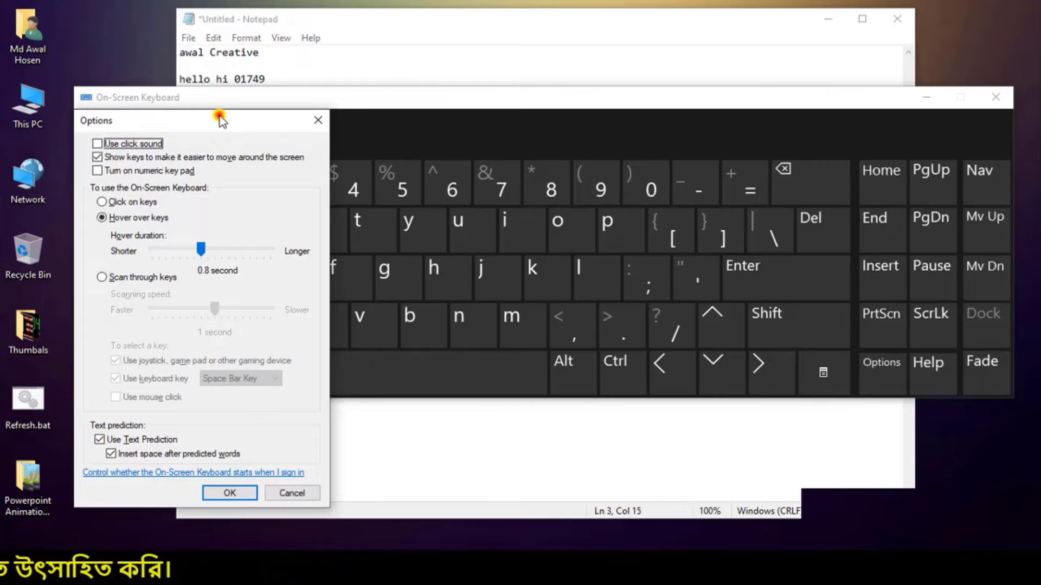
drag(217, 119, 270, 54)
click(150, 106)
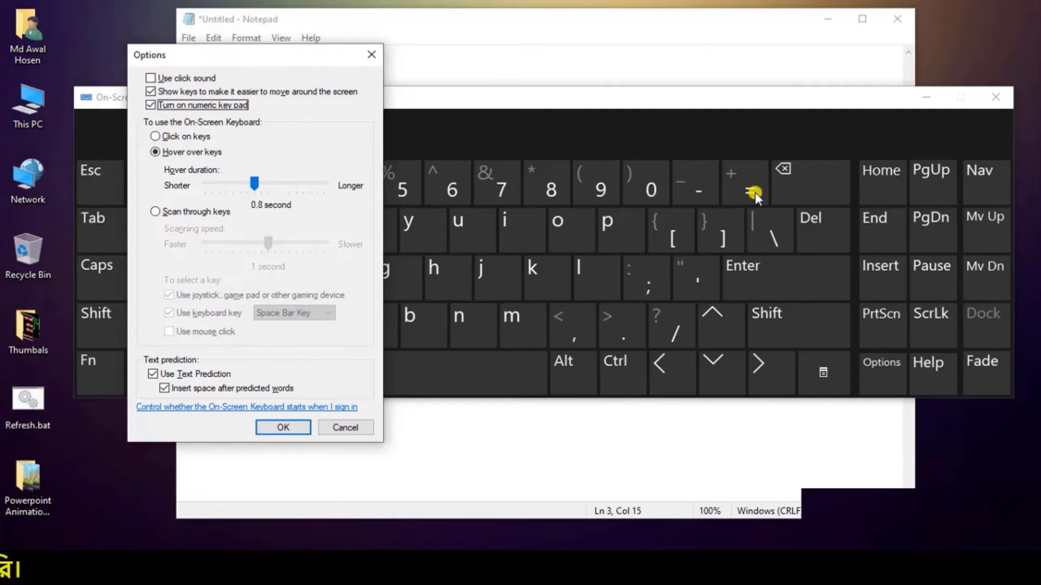
click(283, 428)
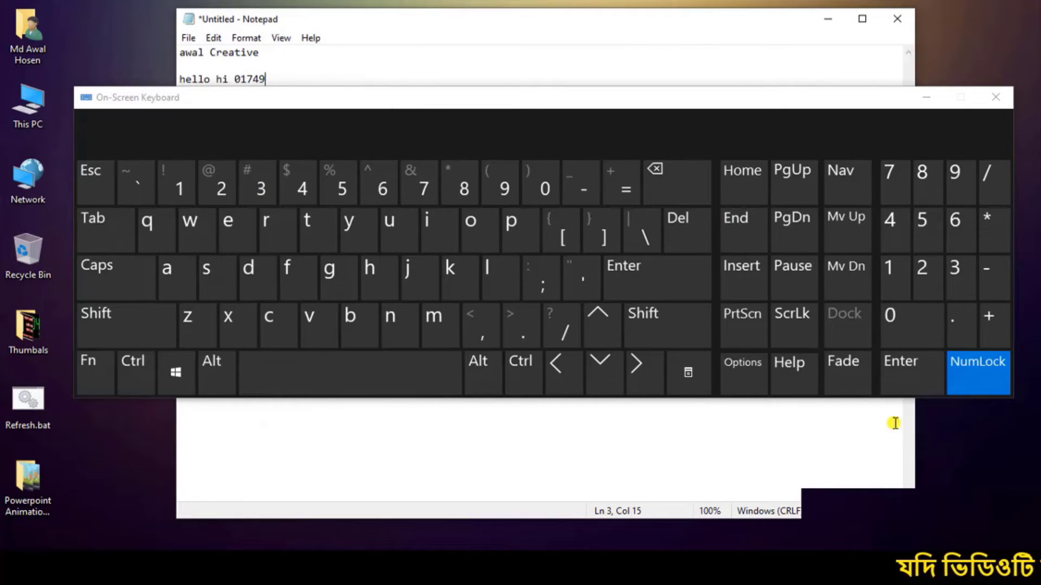
mouse_move(730, 371)
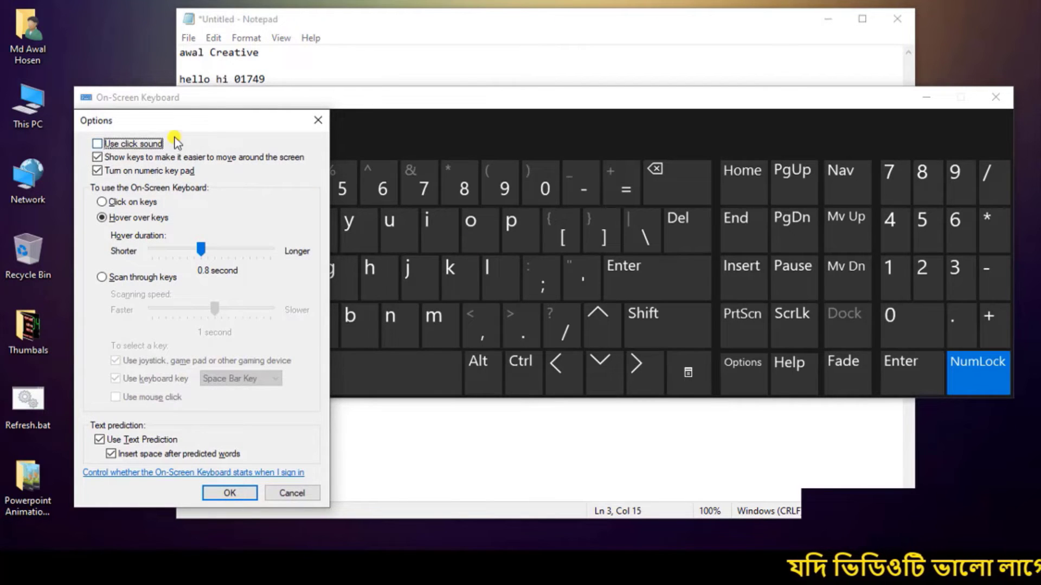
drag(186, 121, 201, 57)
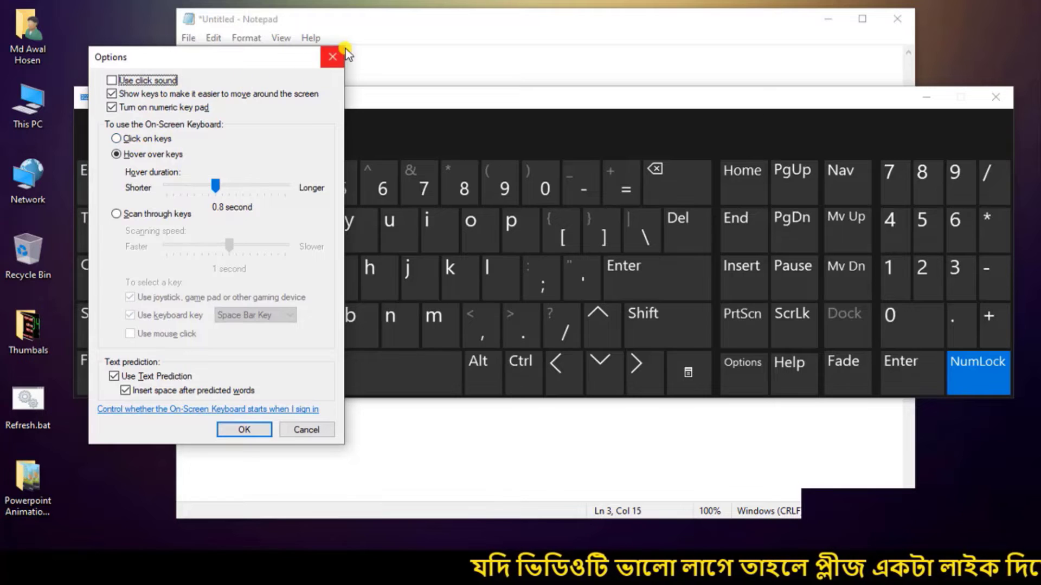
click(333, 56)
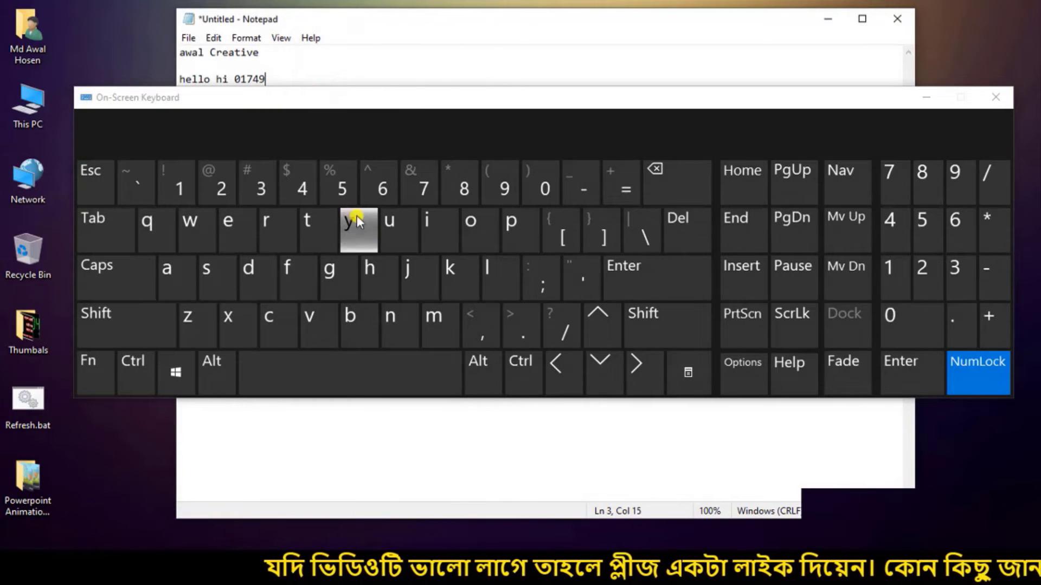
Step: Enter the characters uioopo at the end of the Notepad text with the on-screen keyboard's hover mode
mouse_move(392, 218)
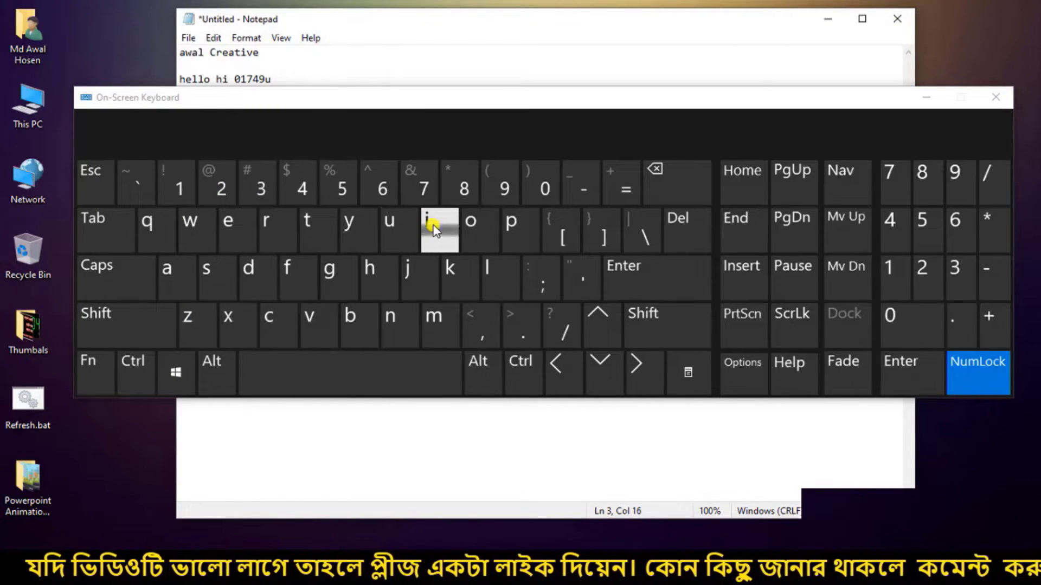
mouse_move(433, 227)
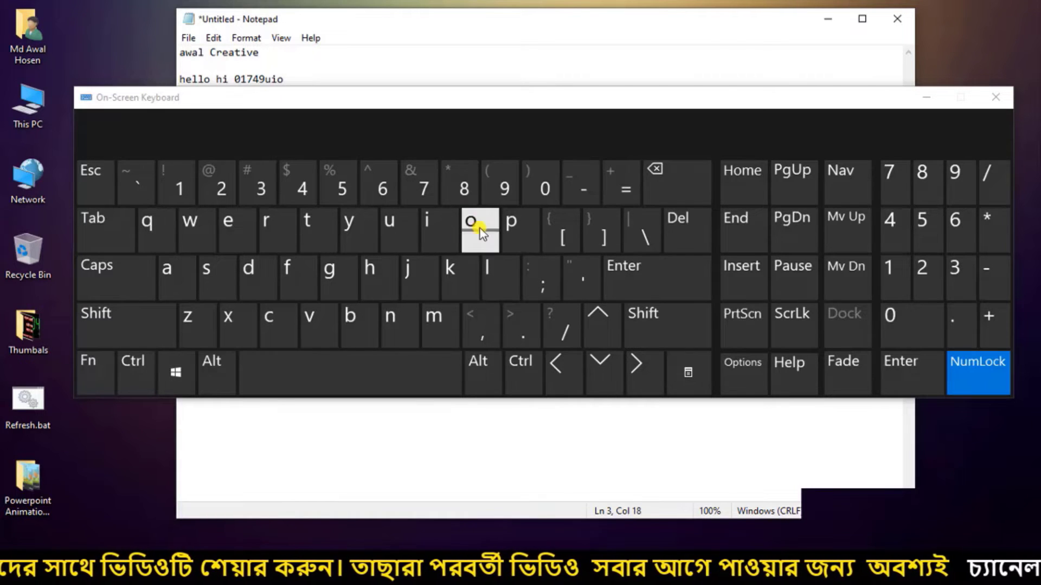
mouse_move(495, 230)
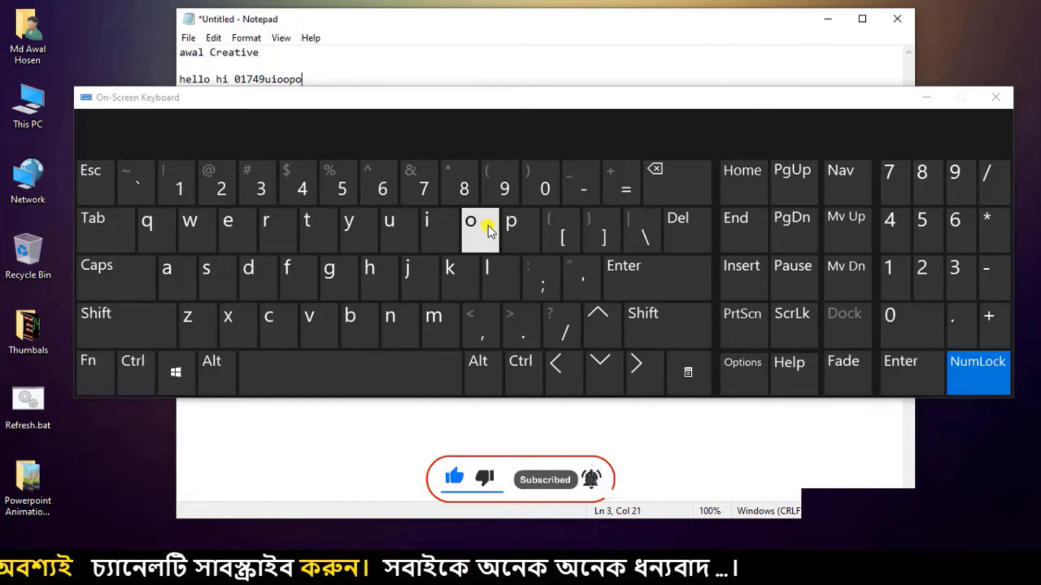
Step: Switch the on-screen keyboard to the click-on-keys mode in its options and apply the change
mouse_move(752, 382)
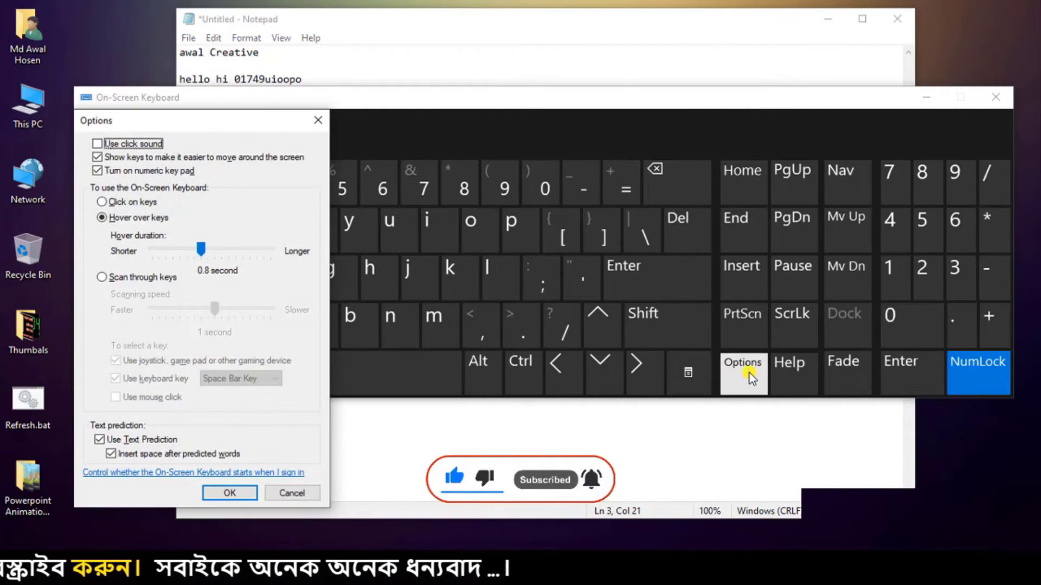
click(124, 203)
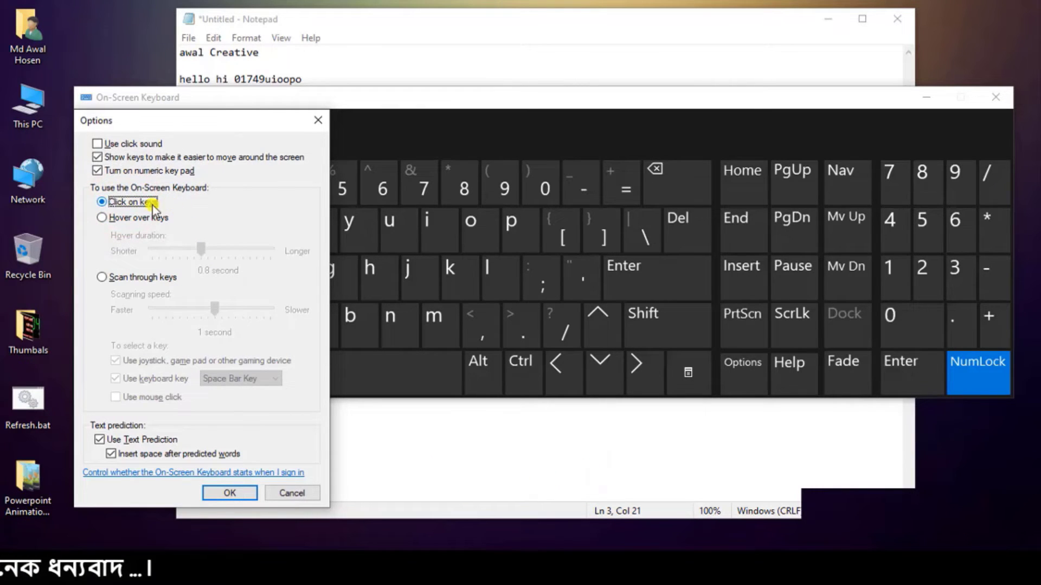
click(231, 493)
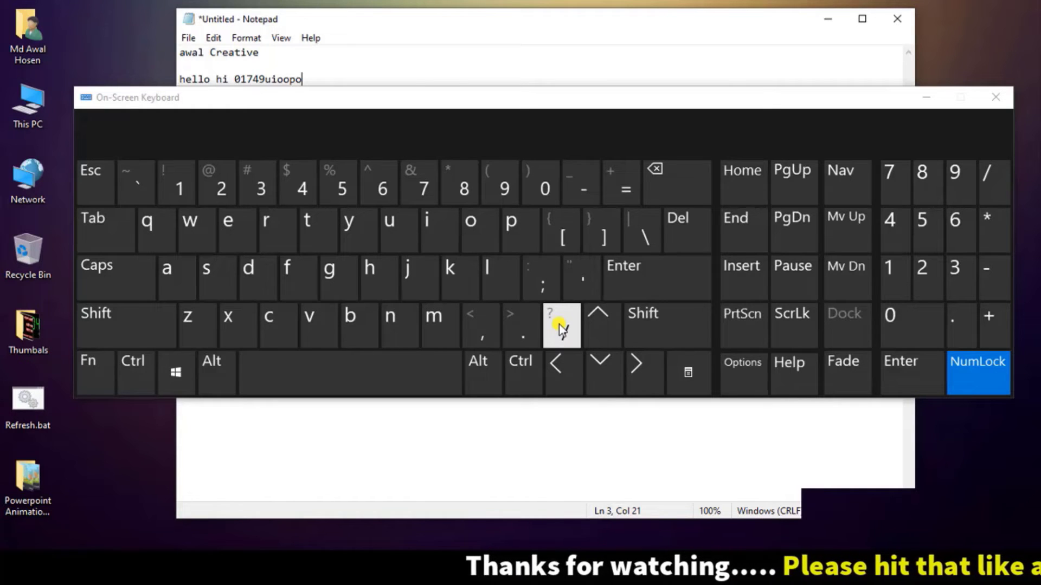
Step: Set the on-screen keyboard to hover over keys with a hover duration of 0.1 second and apply it
click(736, 369)
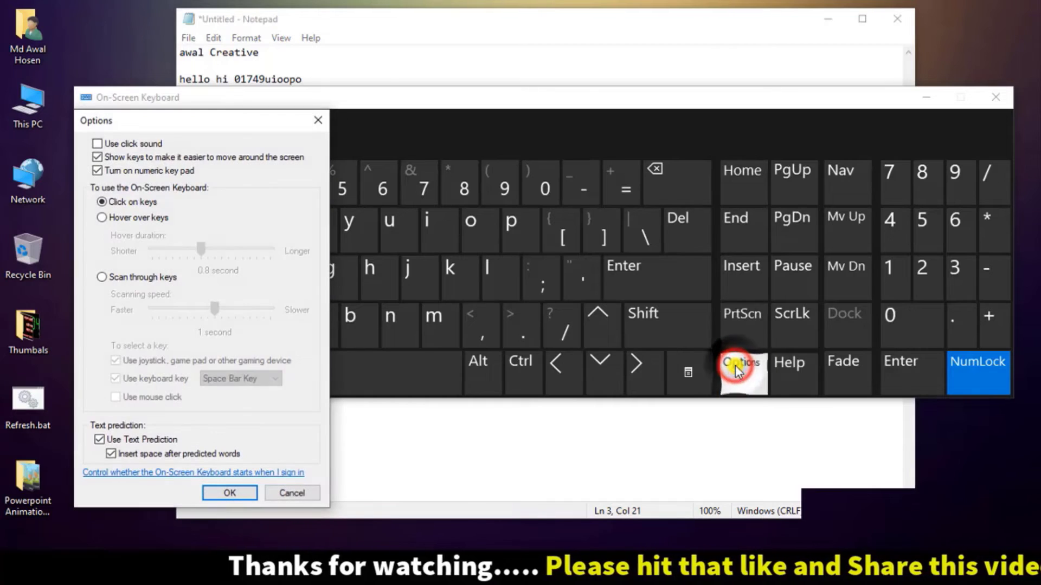
click(105, 218)
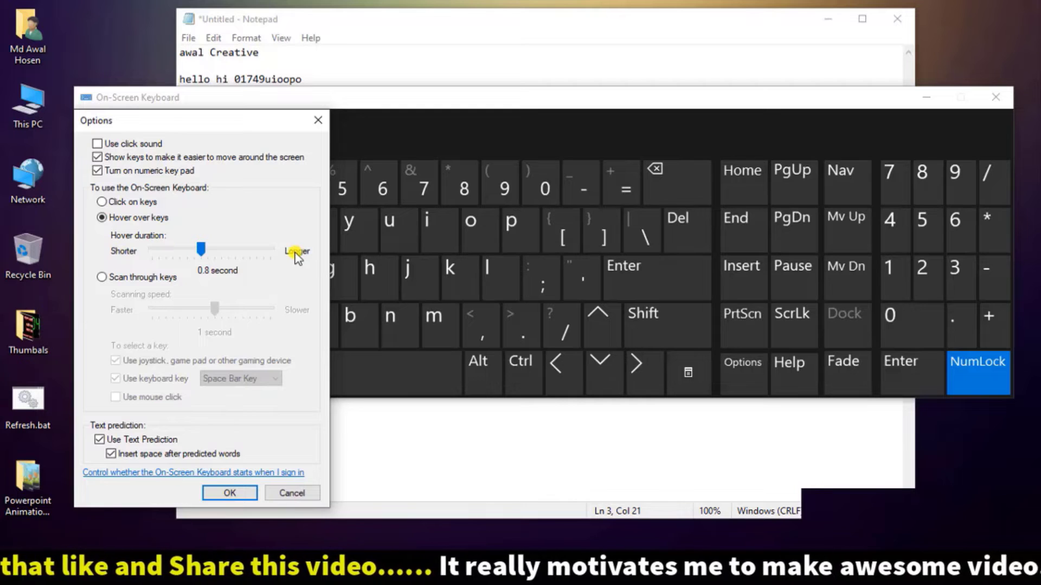
drag(201, 249, 152, 250)
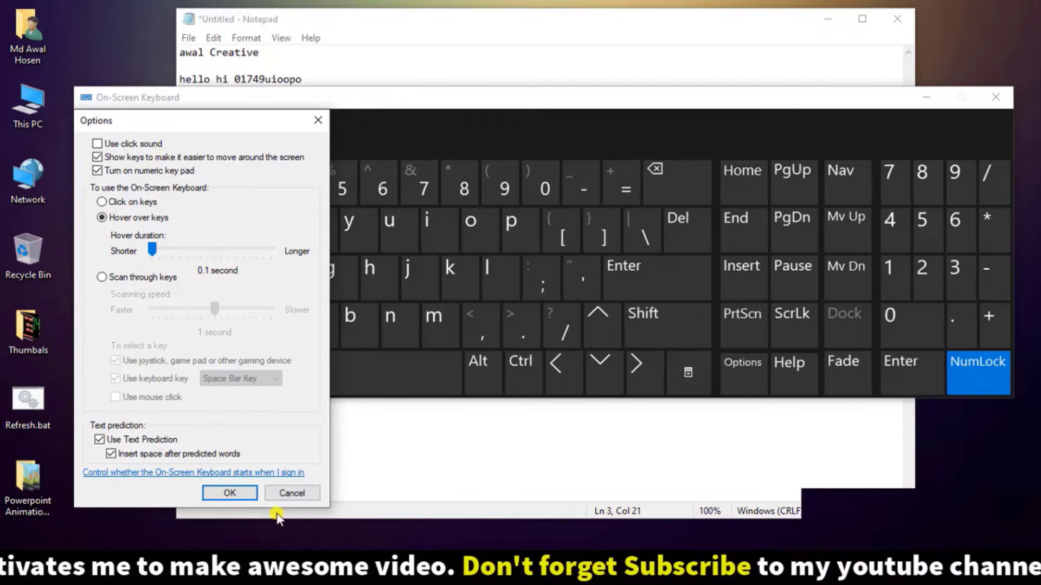
click(233, 492)
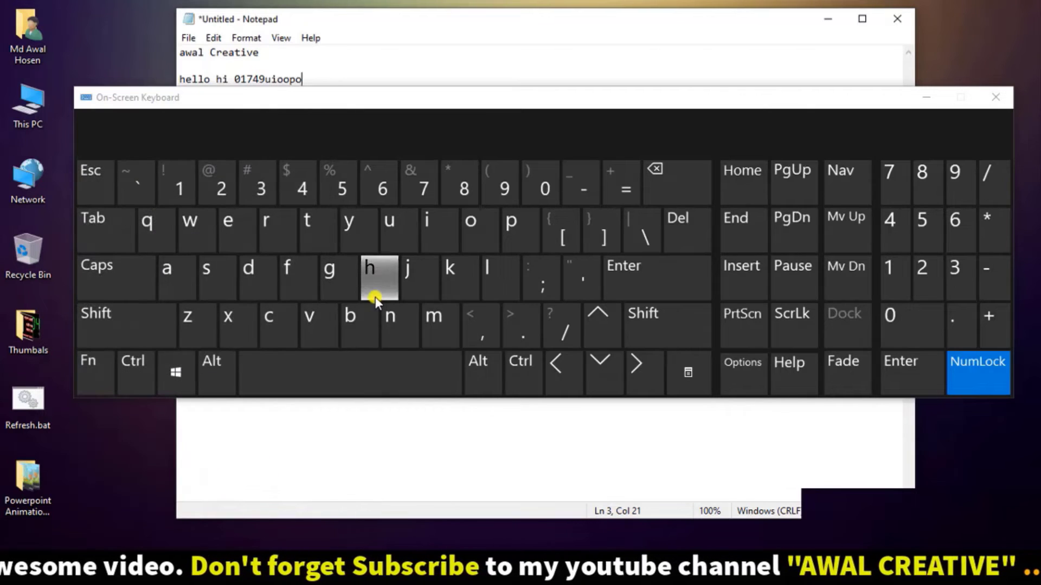
Step: Enter the characters hjkl; in Notepad with the on-screen keyboard's hover mode
mouse_move(373, 293)
mouse_move(408, 279)
mouse_move(444, 275)
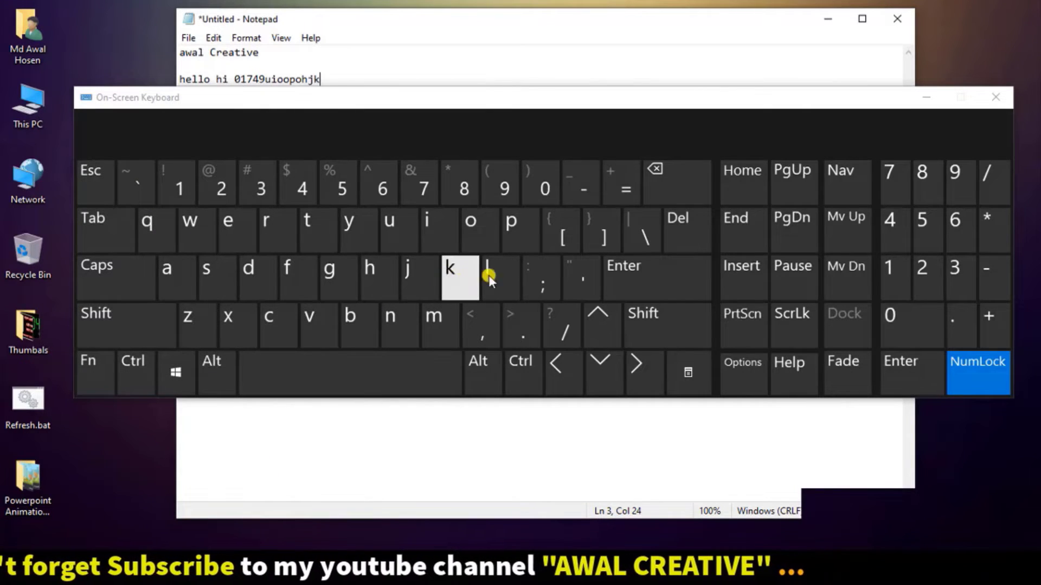
mouse_move(495, 274)
mouse_move(534, 279)
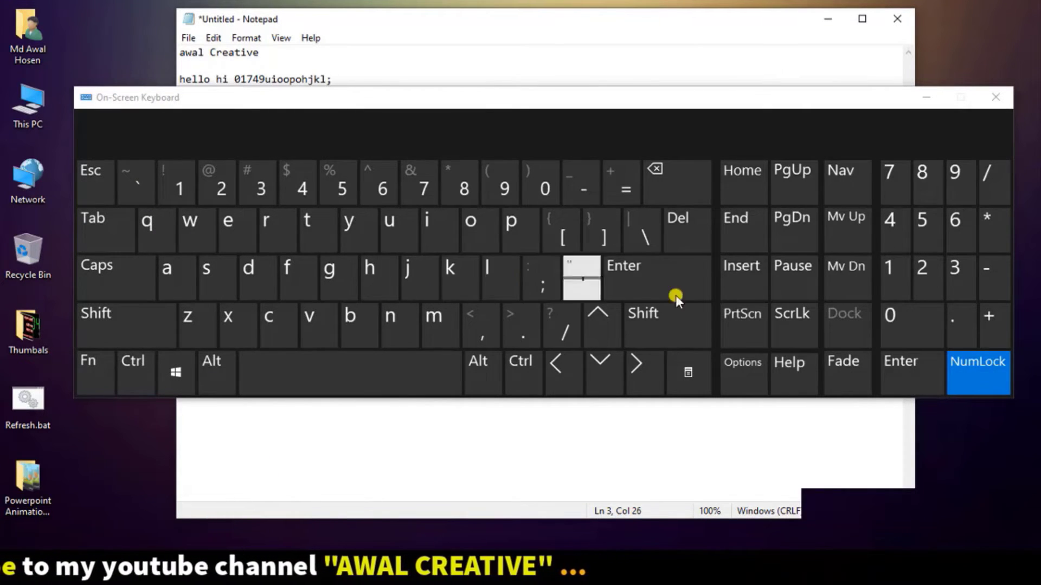
Step: Set the on-screen keyboard's hover duration to 2 seconds and apply the change
mouse_move(755, 368)
drag(152, 254, 239, 261)
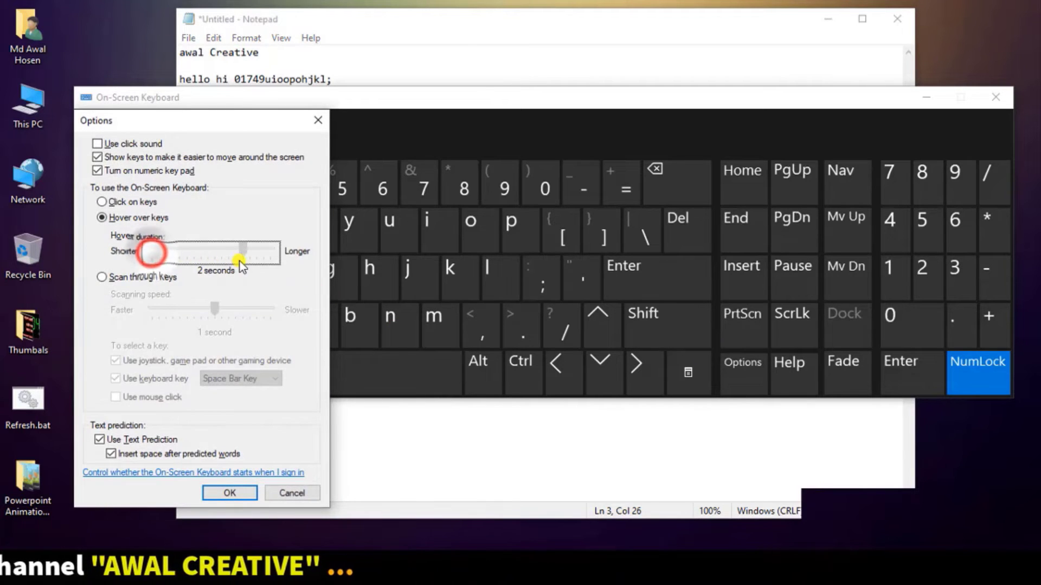
click(231, 492)
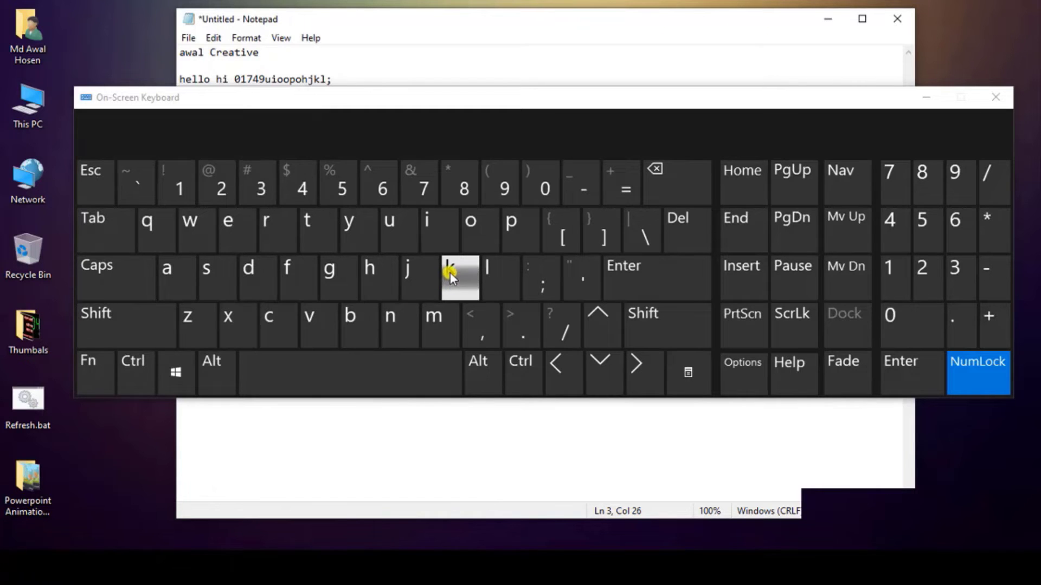
Step: Reopen the on-screen keyboard options and shorten the hover duration to 0.5 second
click(756, 366)
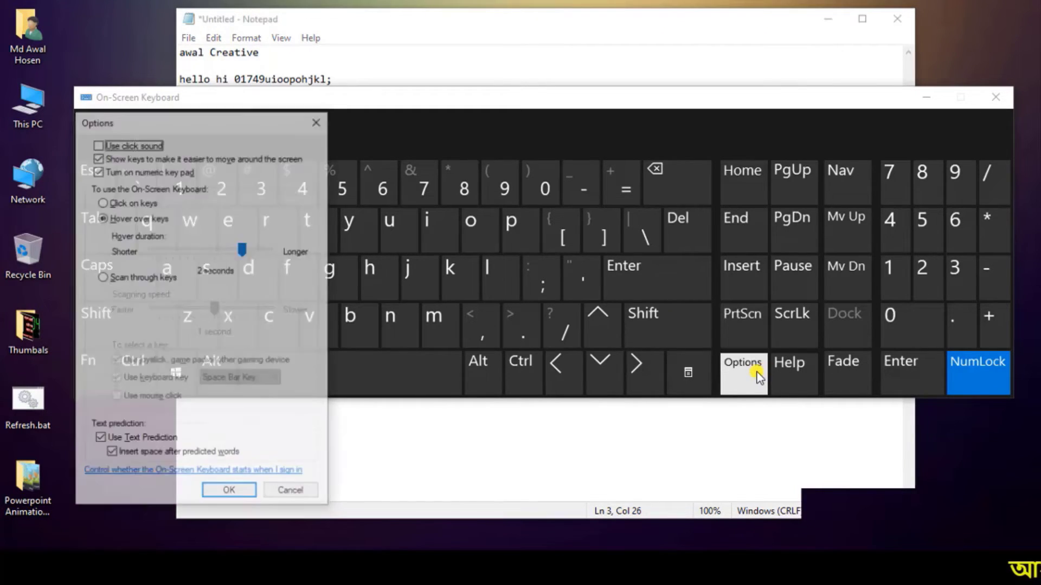
drag(245, 252, 181, 252)
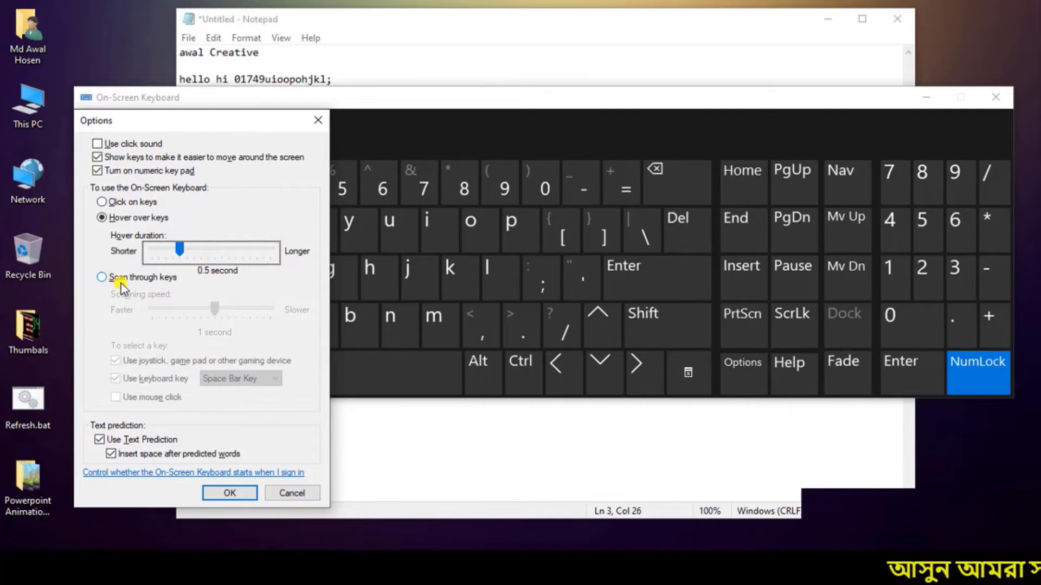
Step: Try the scan-through-keys mode with its list of selection keys and the click-on-keys mode, ending on hover over keys
click(150, 279)
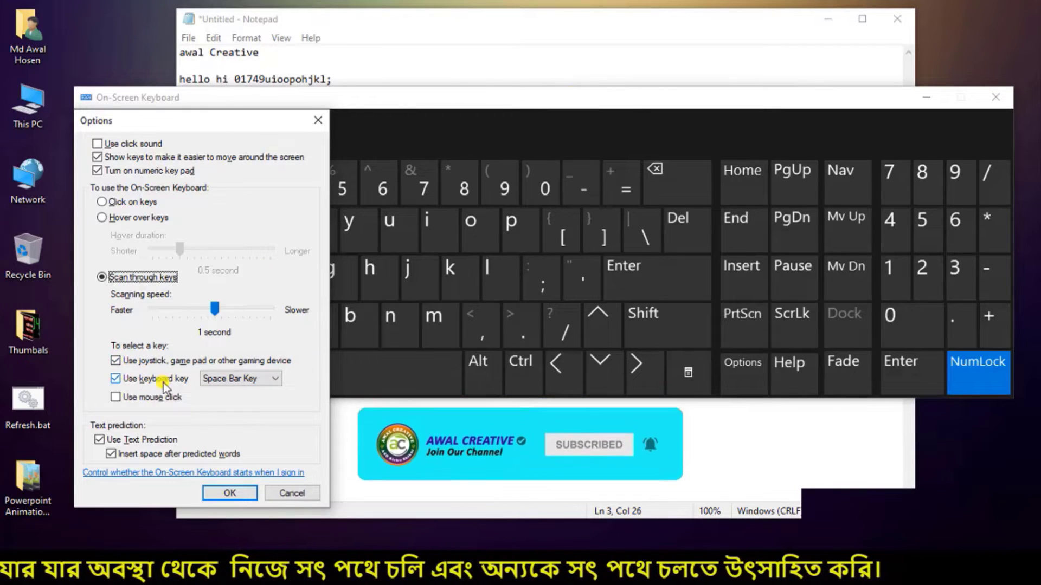
click(270, 379)
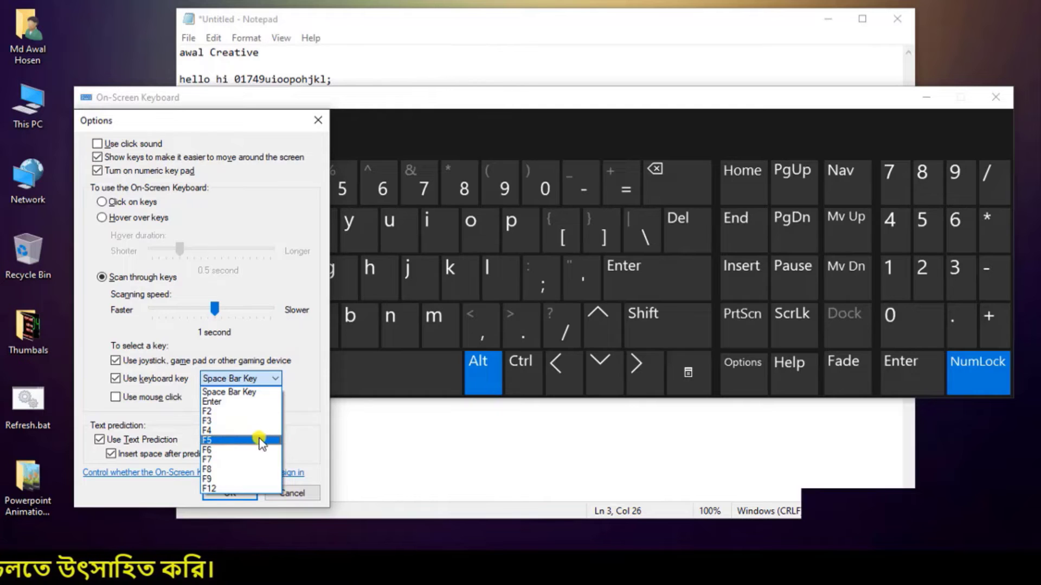
click(353, 443)
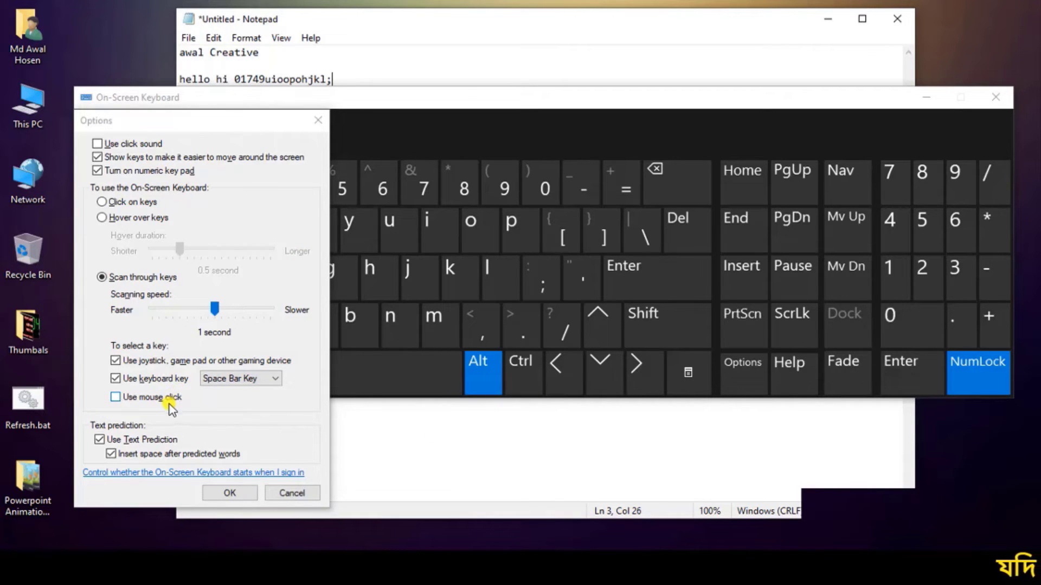
click(118, 204)
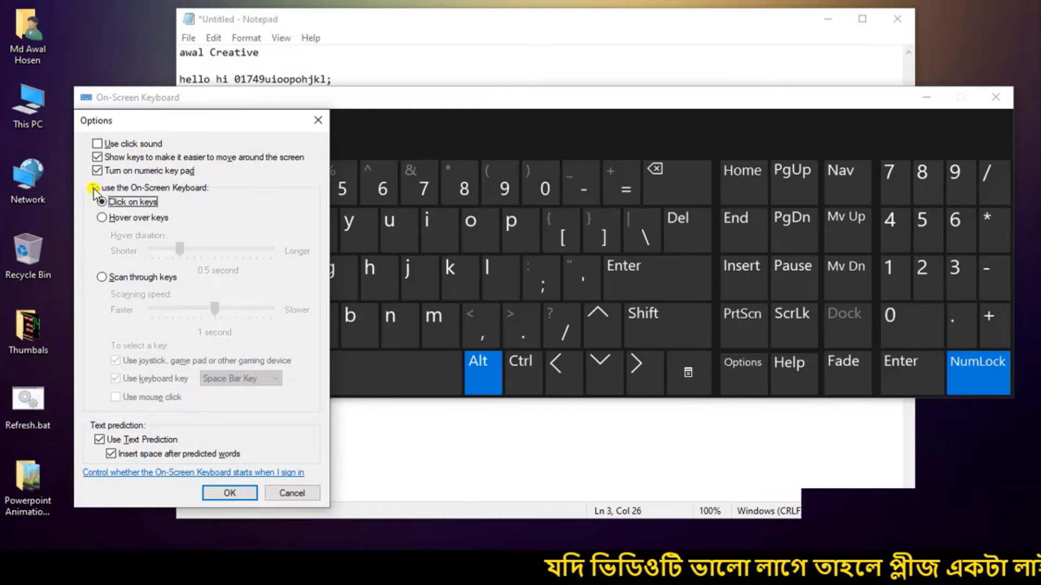
click(123, 278)
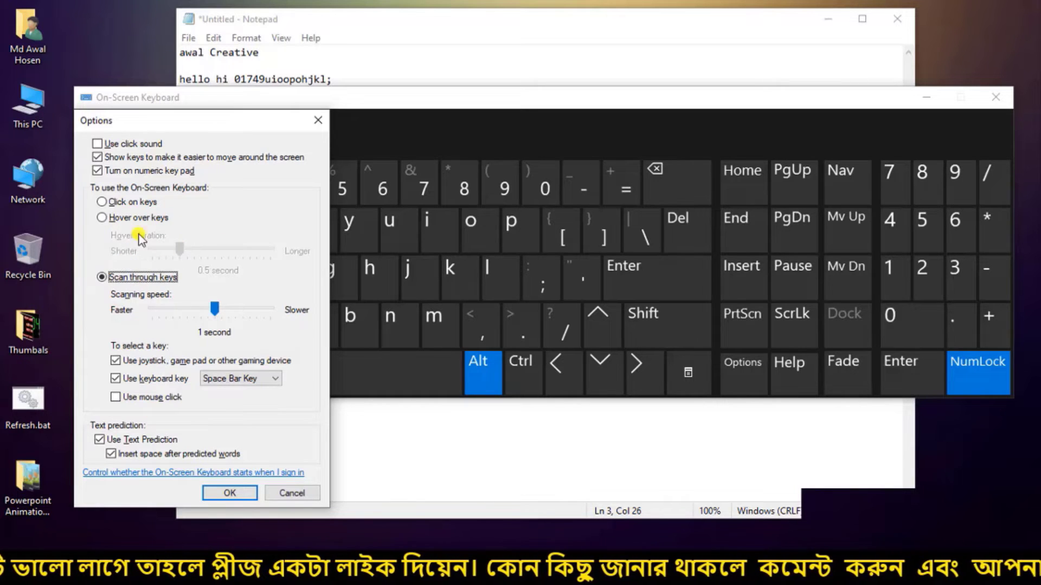
click(103, 218)
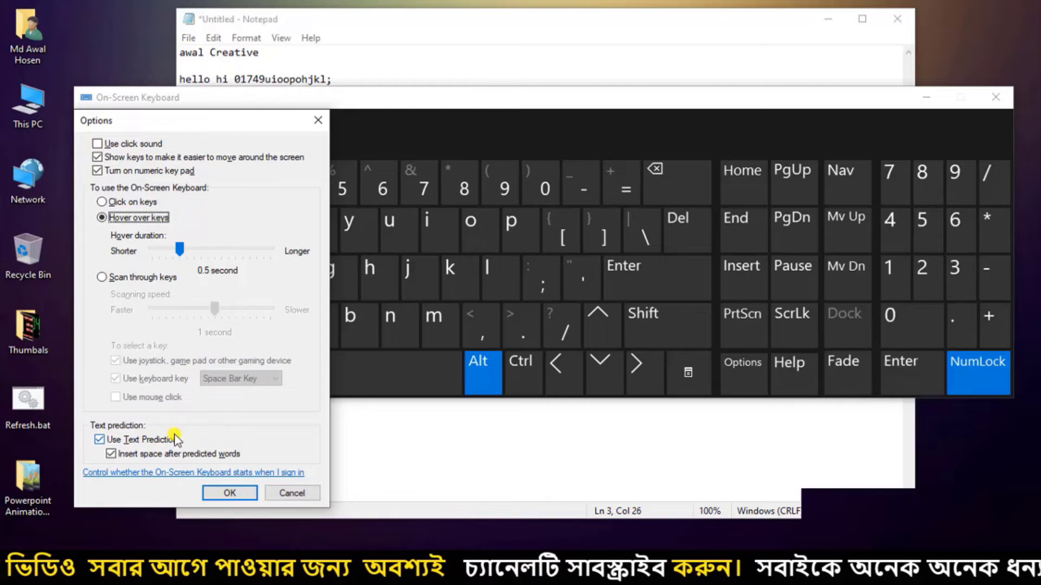
Step: Turn text prediction off in the on-screen keyboard options and back on, applying each change
click(98, 439)
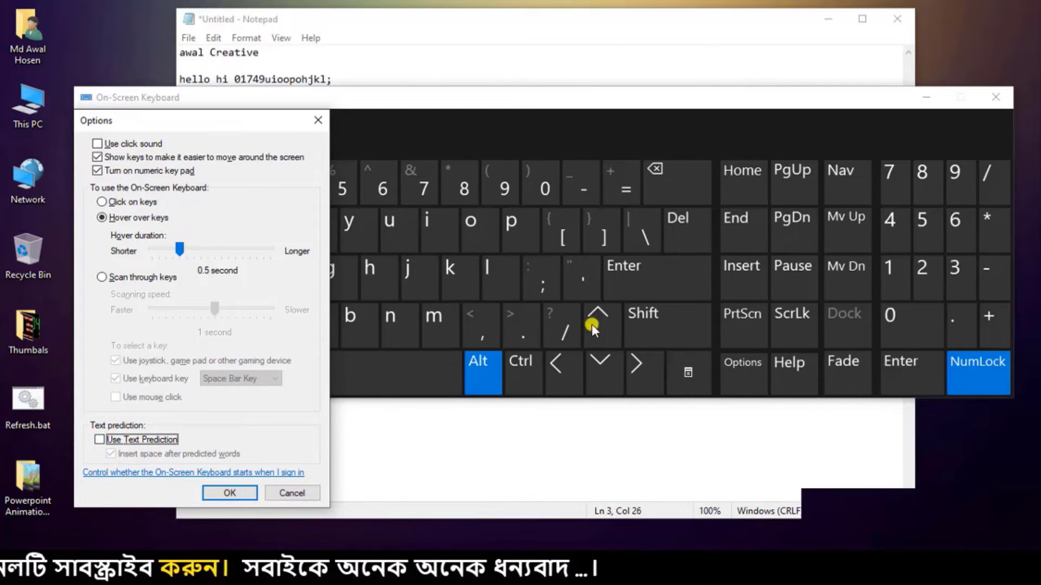
click(227, 494)
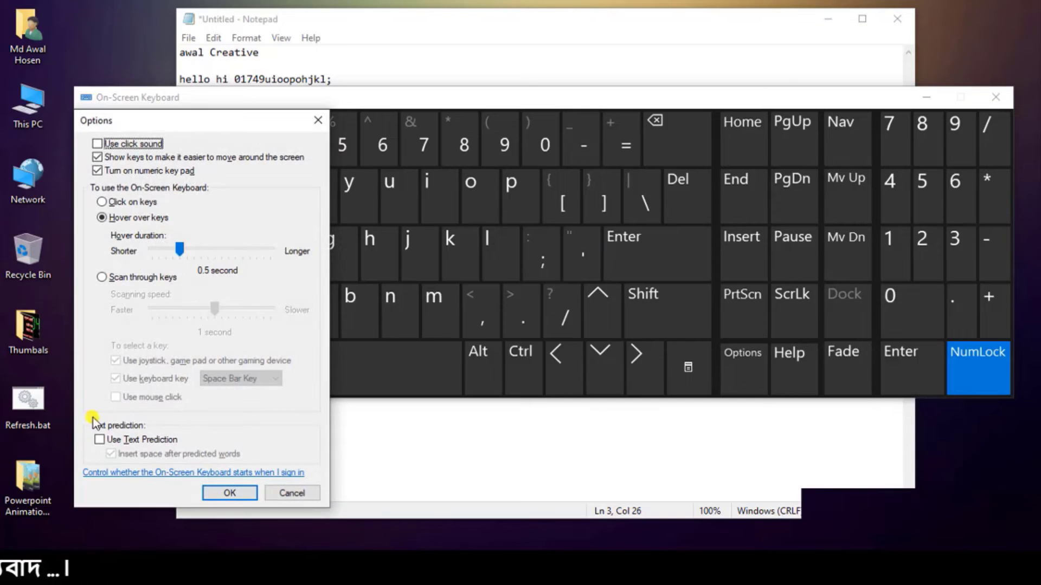
click(99, 439)
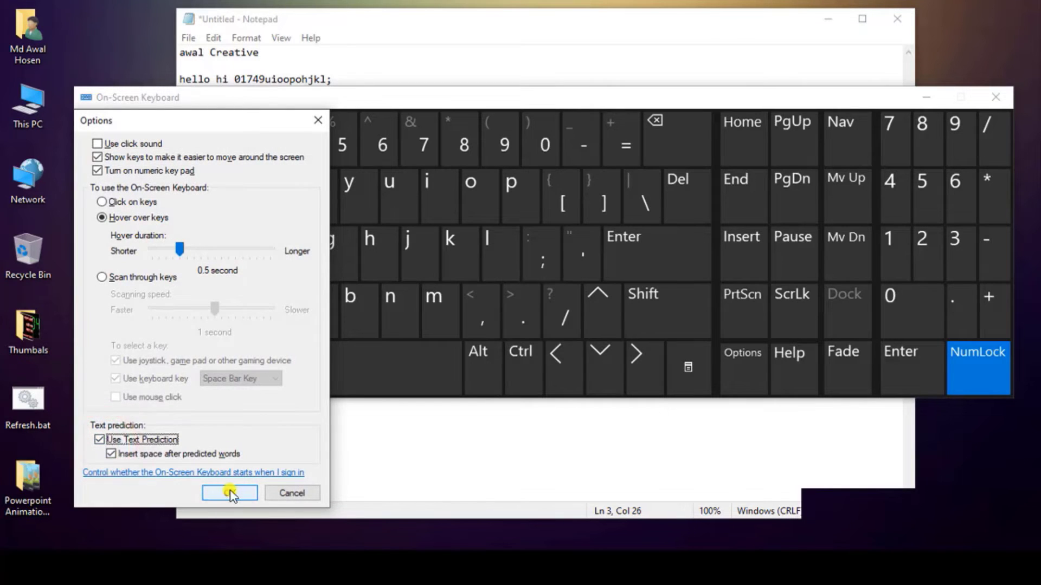
click(230, 491)
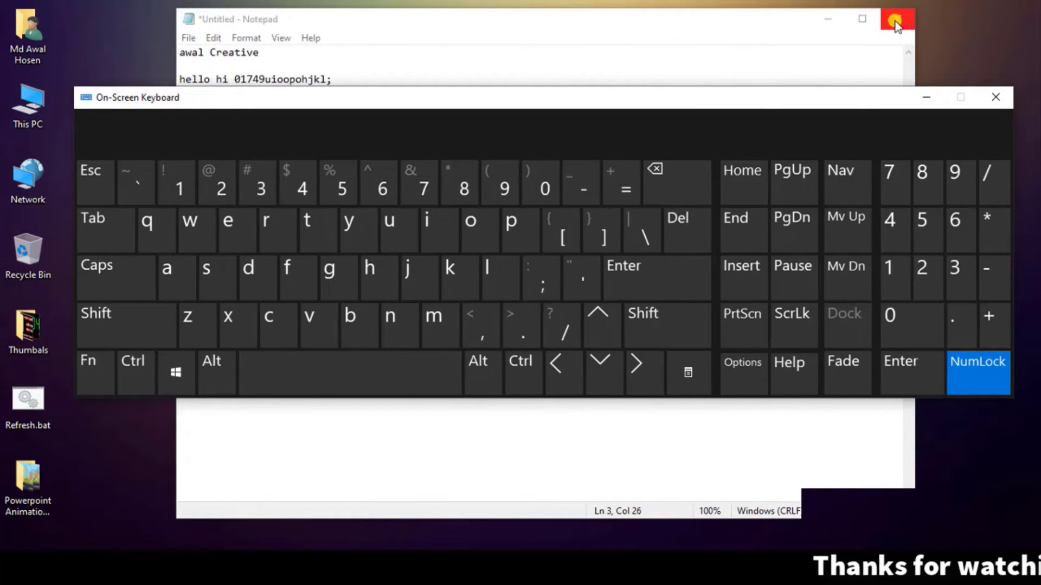
Step: Minimize the on-screen keyboard and close Notepad without saving the text
click(926, 97)
click(895, 17)
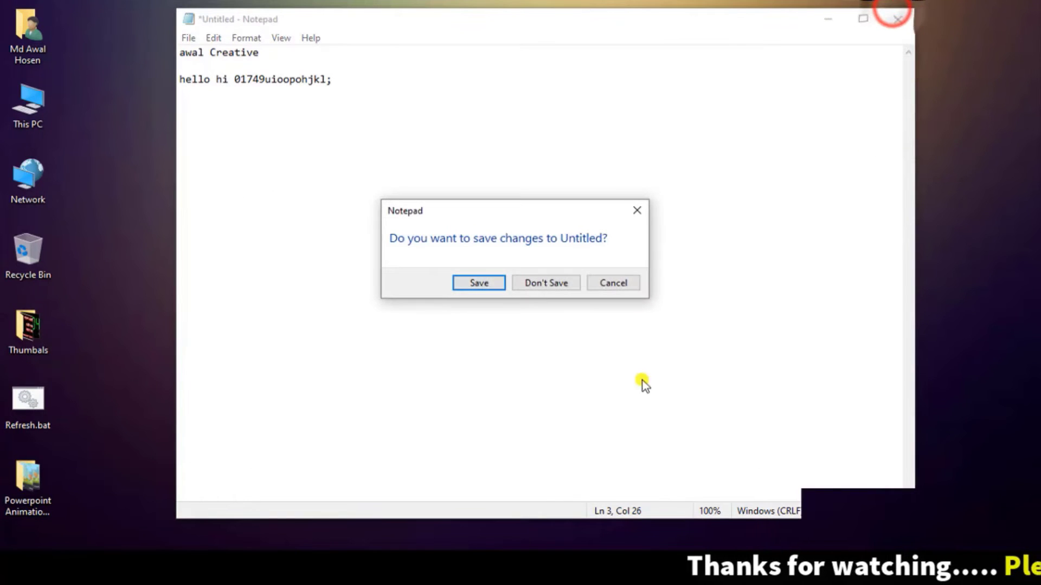
click(545, 282)
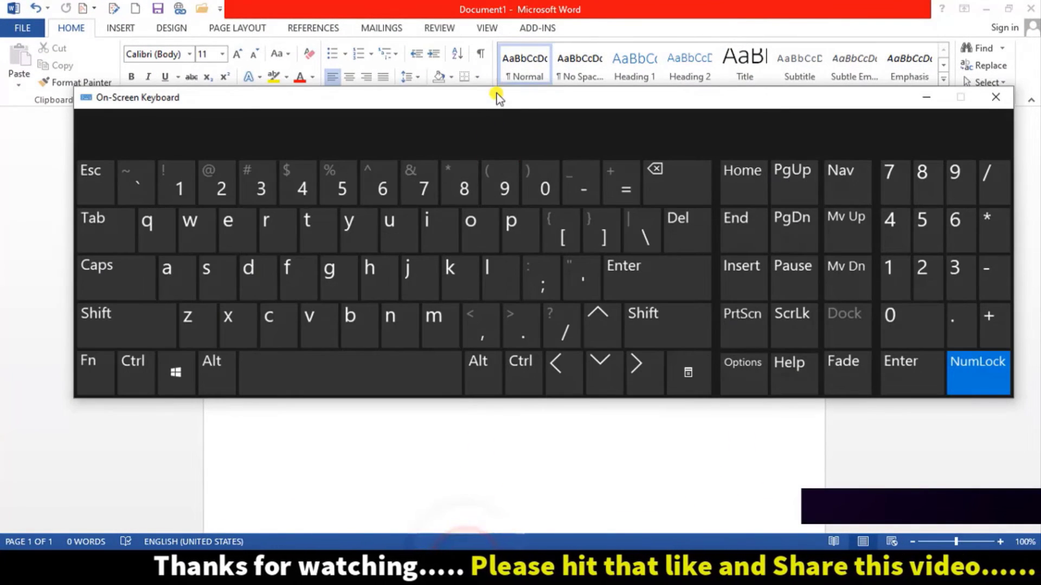
Step: Reposition the on-screen keyboard over the blank Word document, just below the ribbon
drag(495, 95, 480, 188)
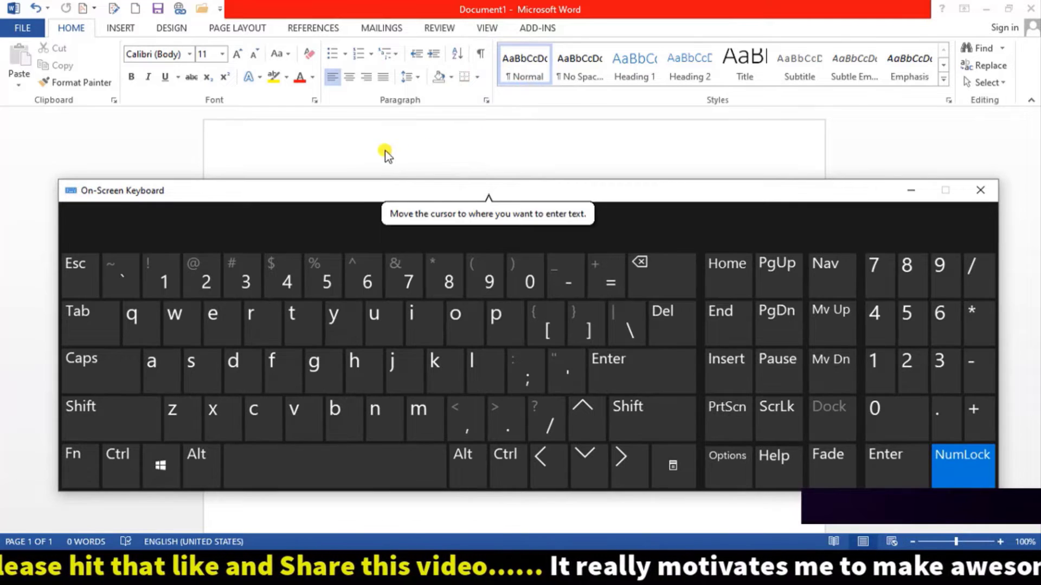
click(341, 151)
drag(372, 190, 394, 143)
drag(523, 144, 504, 140)
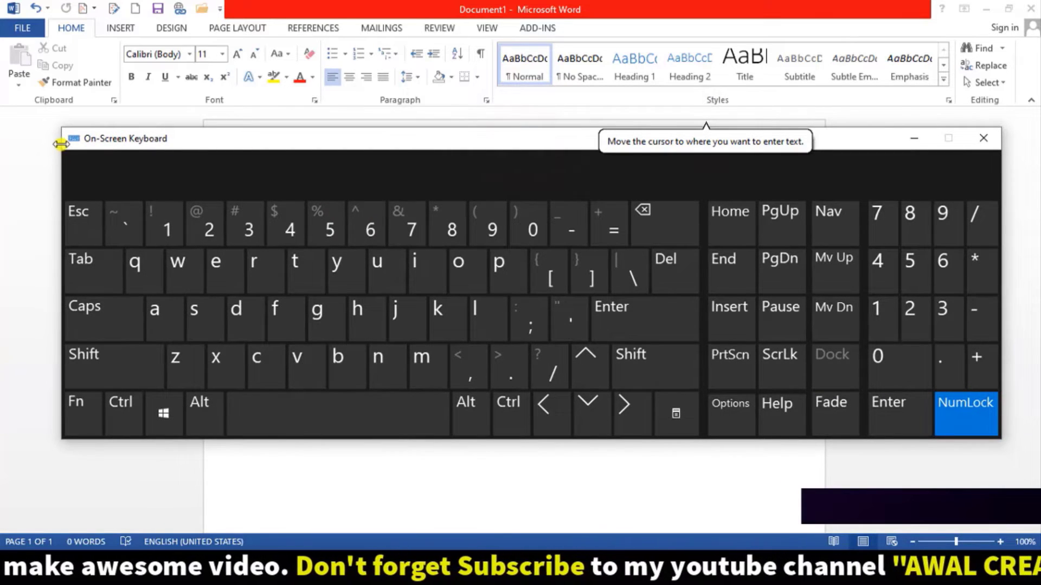
Step: Shrink the on-screen keyboard to less than half its width and place it below the document's first line
drag(61, 143, 471, 197)
drag(657, 141, 399, 286)
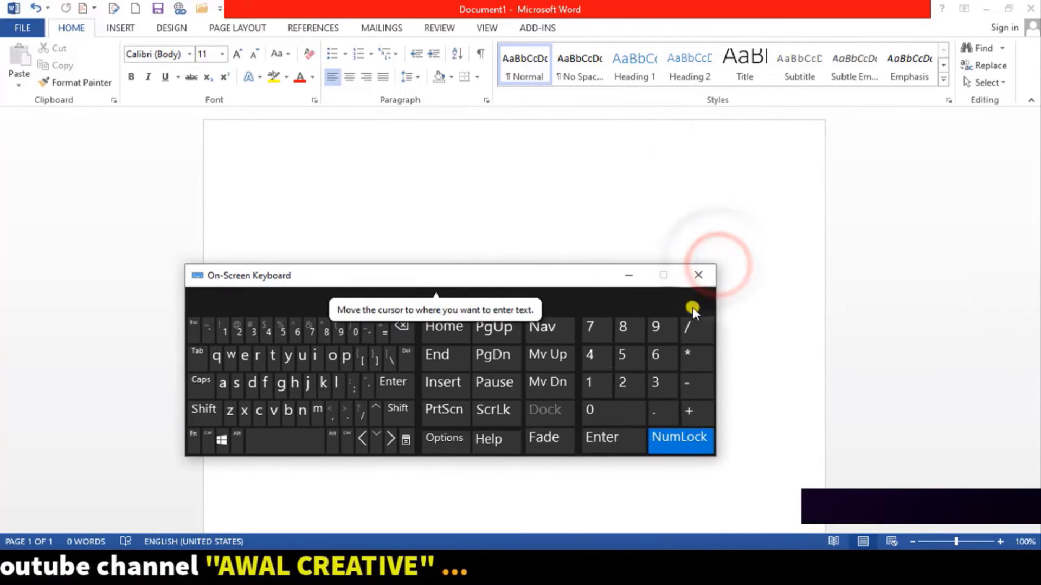
drag(716, 306, 609, 304)
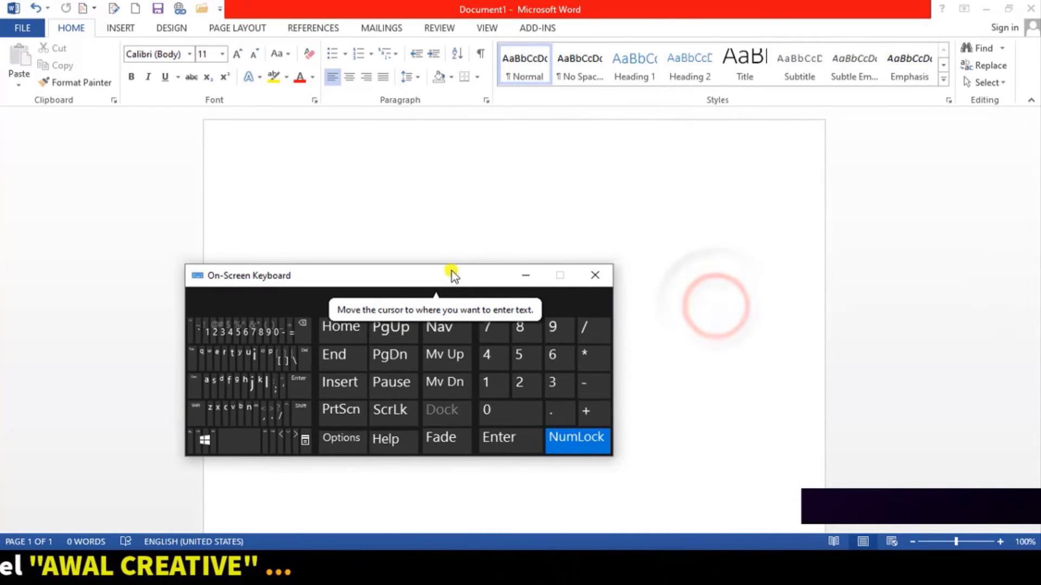
drag(421, 280, 491, 289)
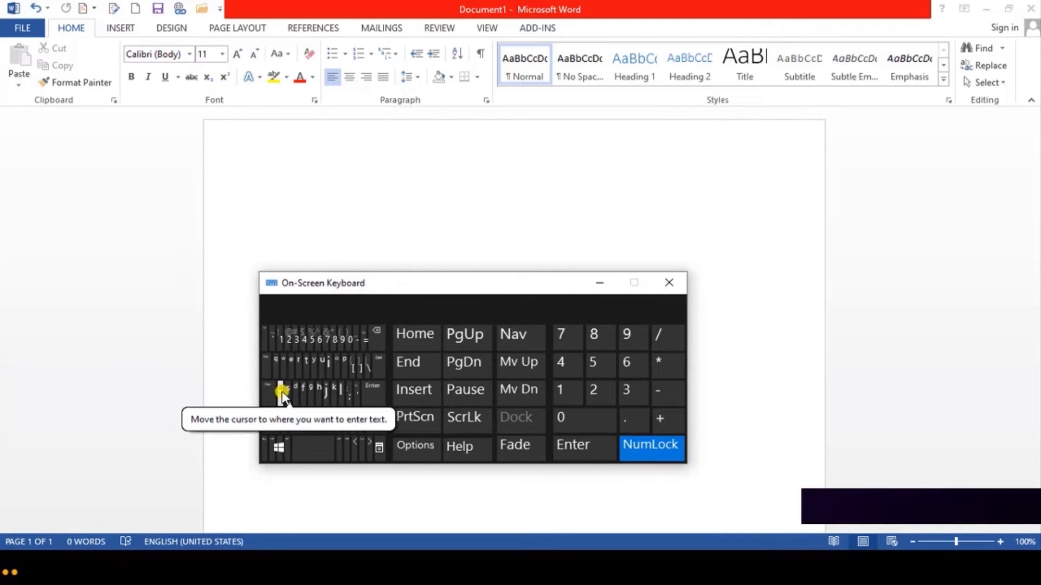
Step: Enter asffgjkjkl on the Word document's first line with the shrunken on-screen keyboard and select that text
click(300, 190)
click(280, 390)
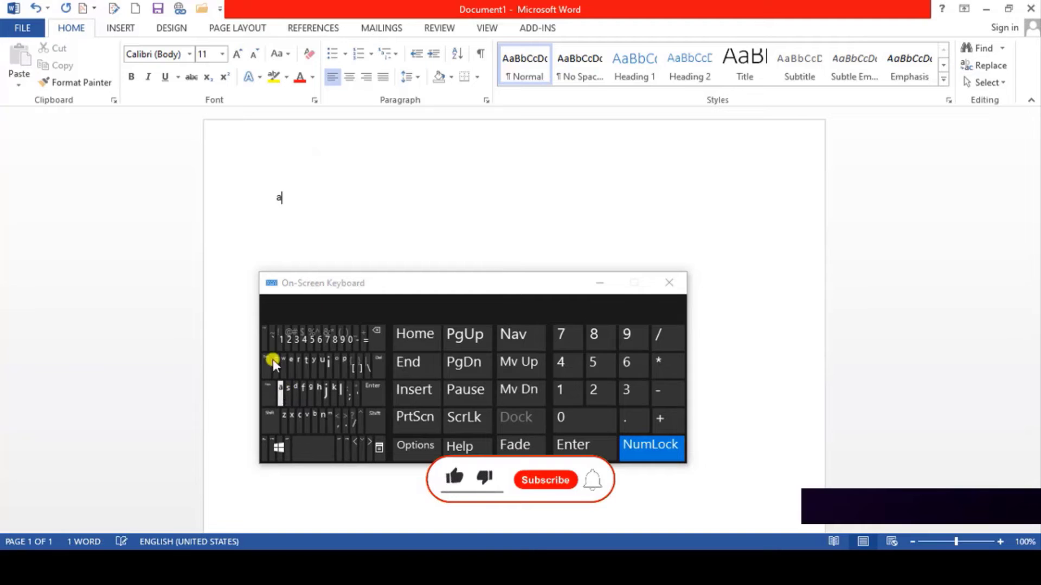
click(292, 389)
double_click(302, 389)
click(313, 390)
click(327, 390)
click(327, 390)
click(334, 390)
click(341, 390)
drag(346, 198, 216, 191)
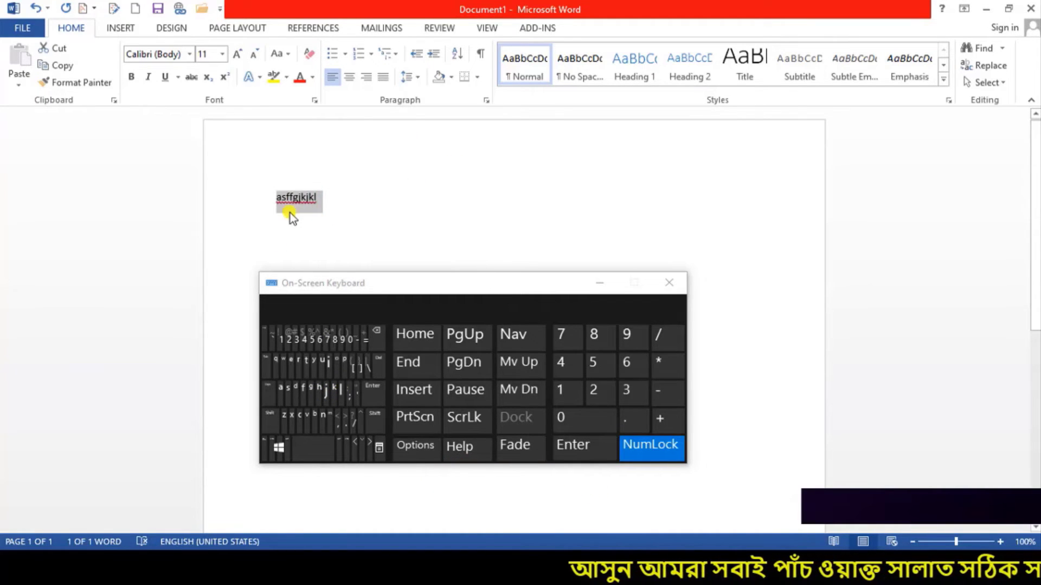
Step: Delete the selected text, enter Sh;kl in its place with the shrunken on-screen keyboard, and turn on Scroll Lock
click(374, 334)
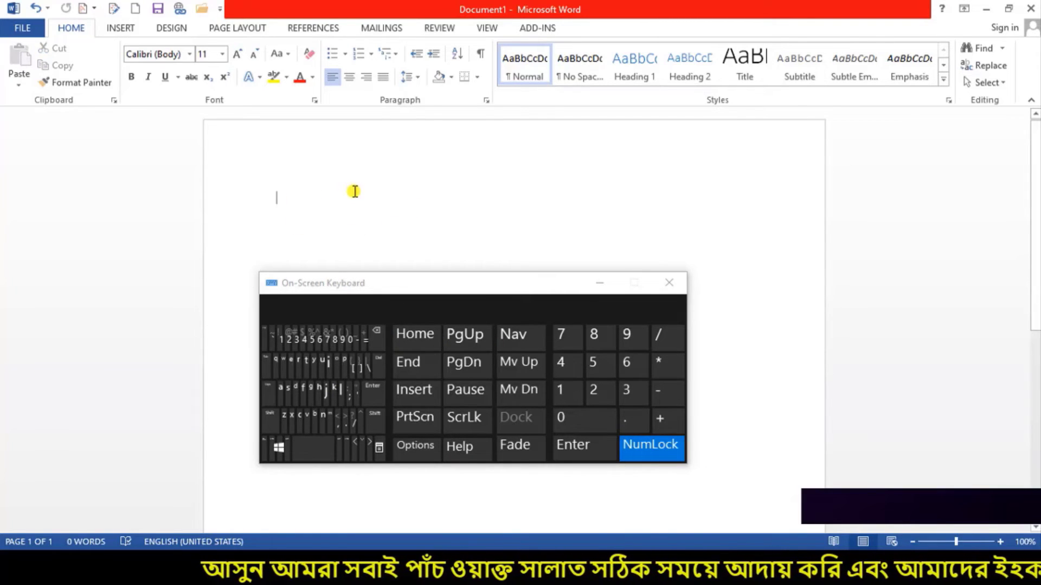
click(287, 390)
click(318, 390)
click(347, 398)
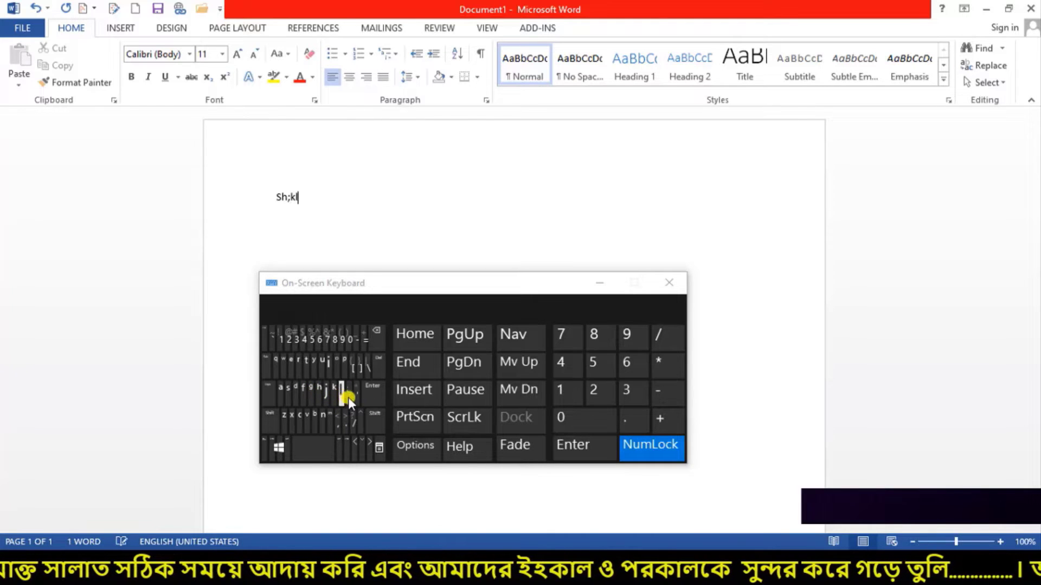
click(427, 421)
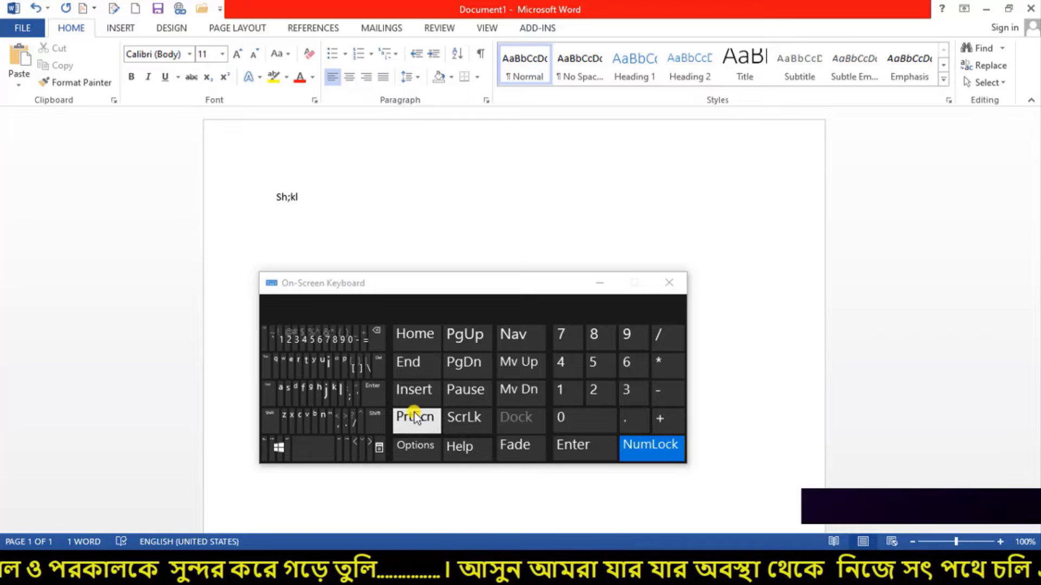
click(447, 419)
Step: Enlarge the on-screen keyboard to most of the screen's width and about twice its height, and position it just below Word's ribbon
drag(461, 286, 576, 190)
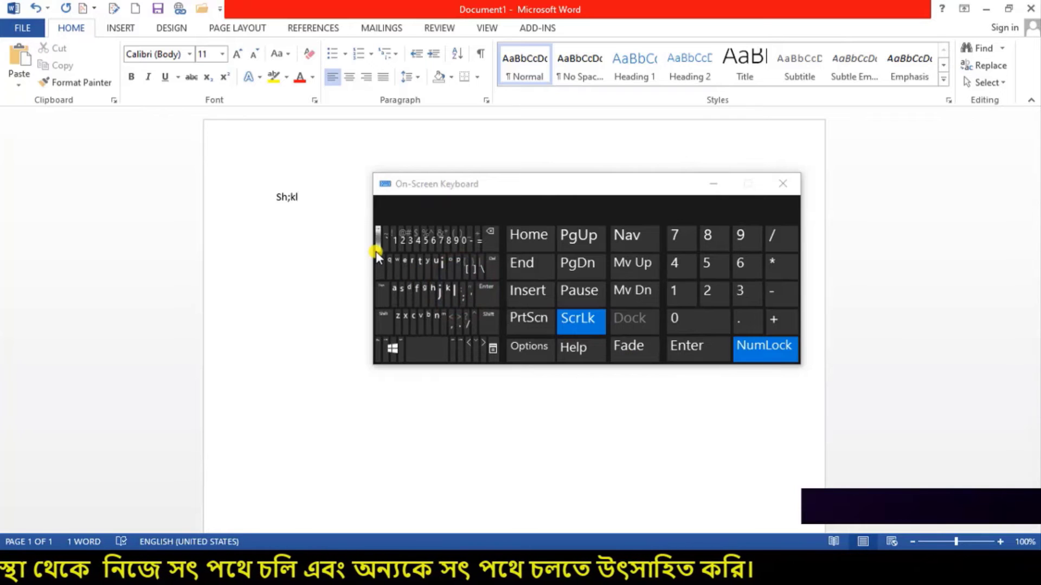
drag(374, 260, 96, 262)
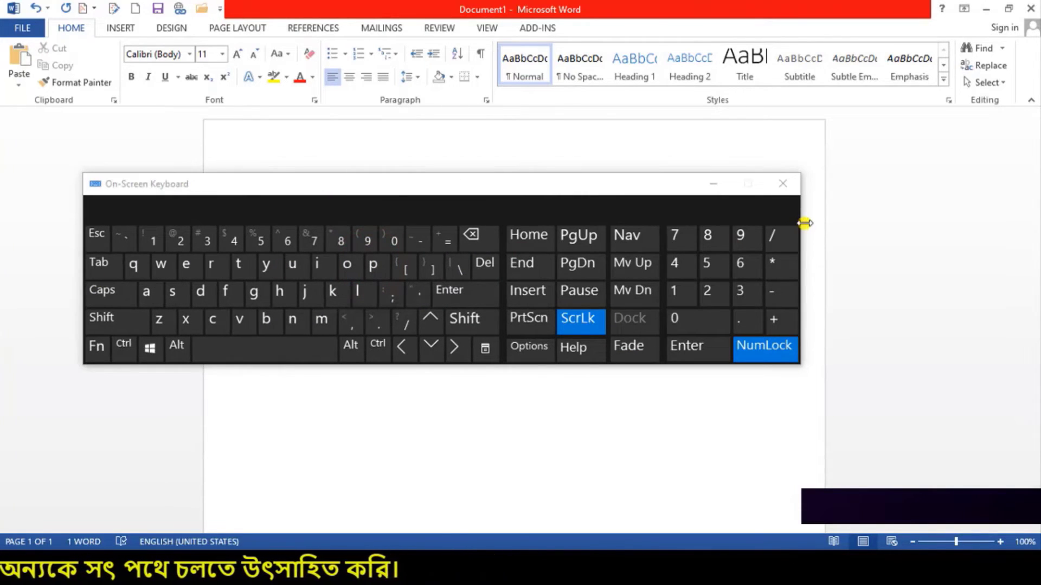
drag(803, 223, 969, 226)
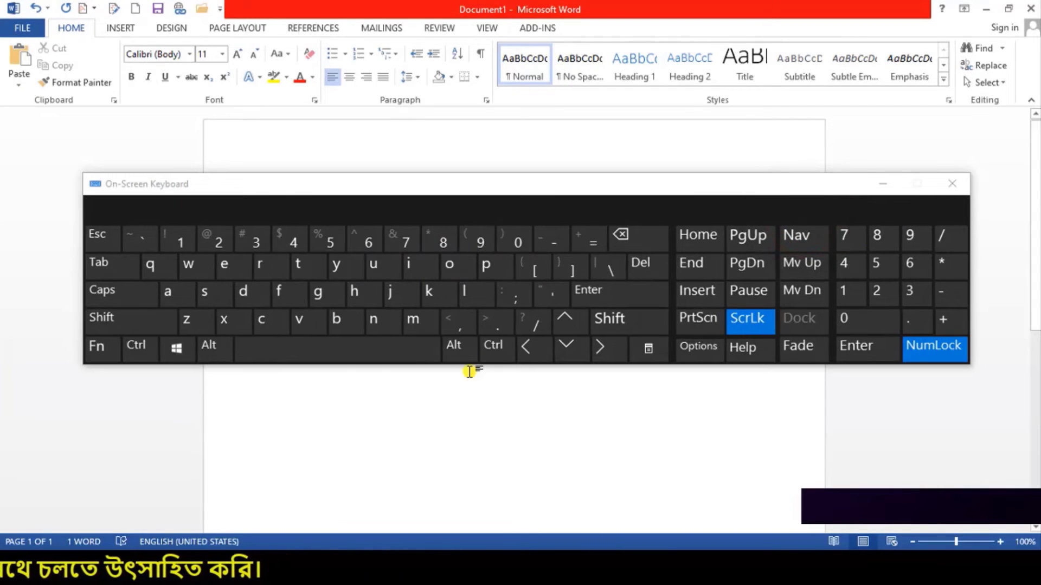
drag(474, 365, 481, 516)
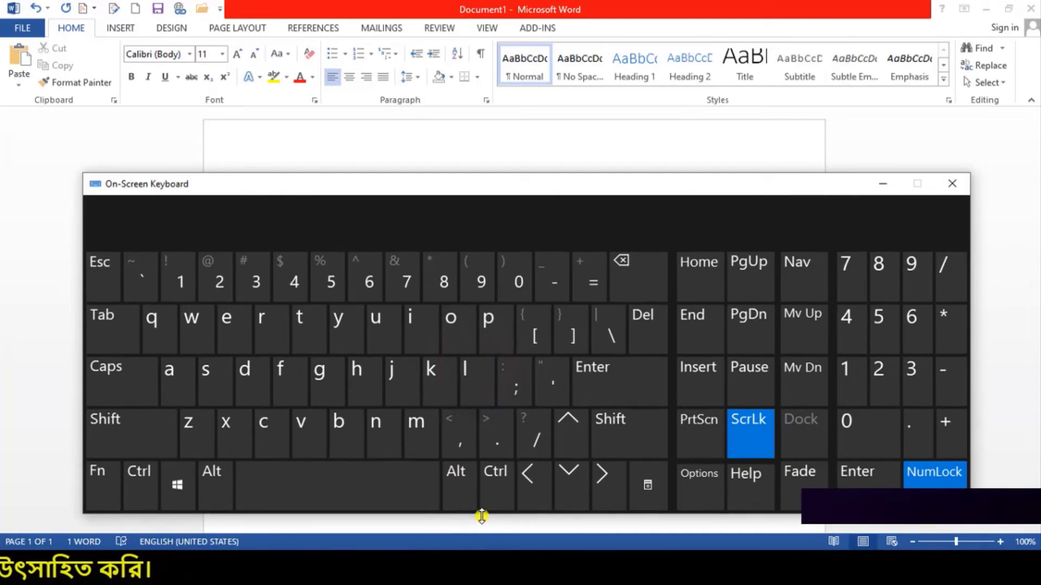
drag(472, 186, 510, 129)
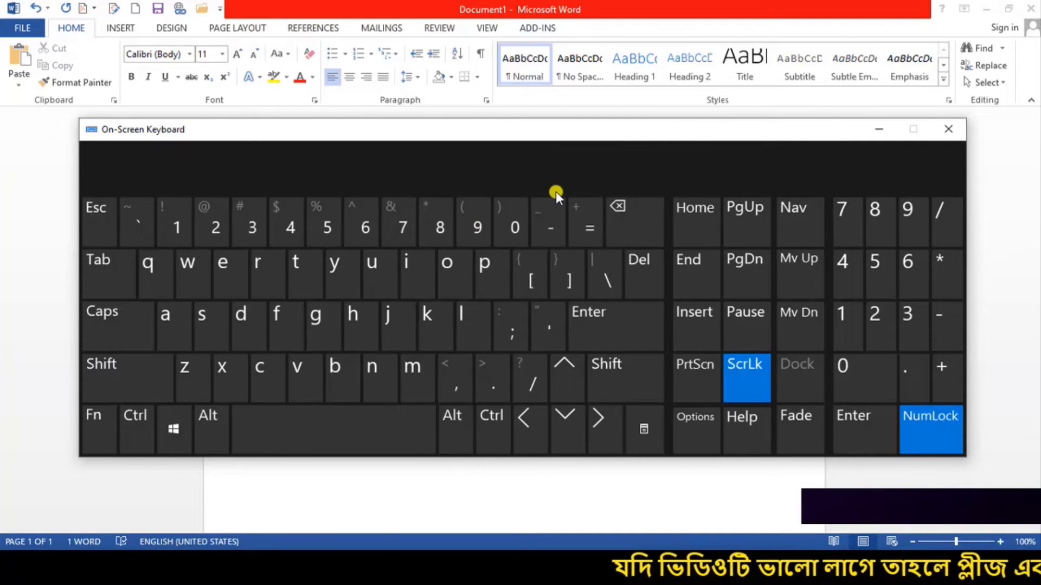
Step: Close the on-screen keyboard and Word without saving the document, returning to the desktop
click(1033, 9)
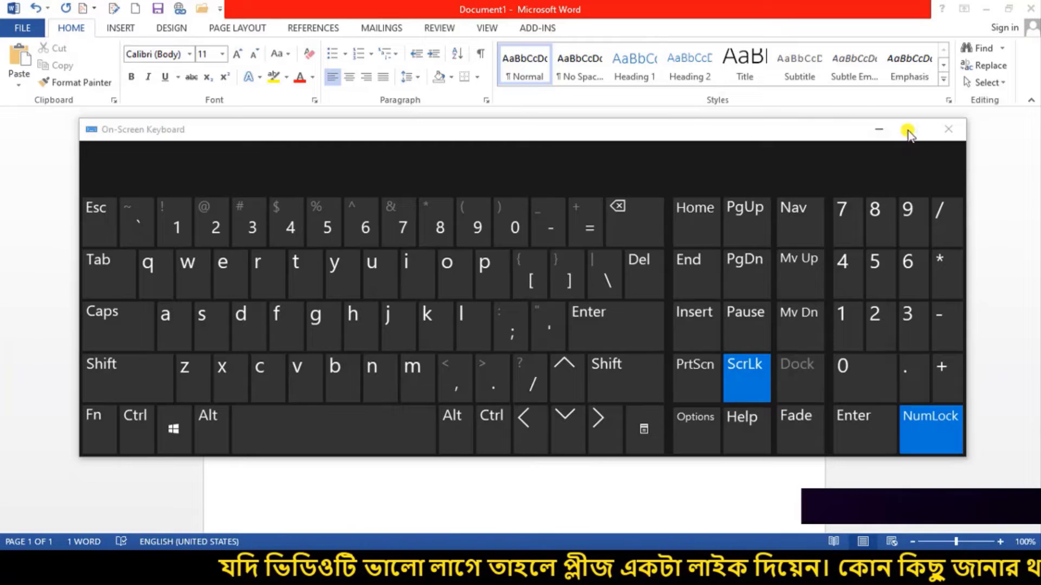
click(948, 128)
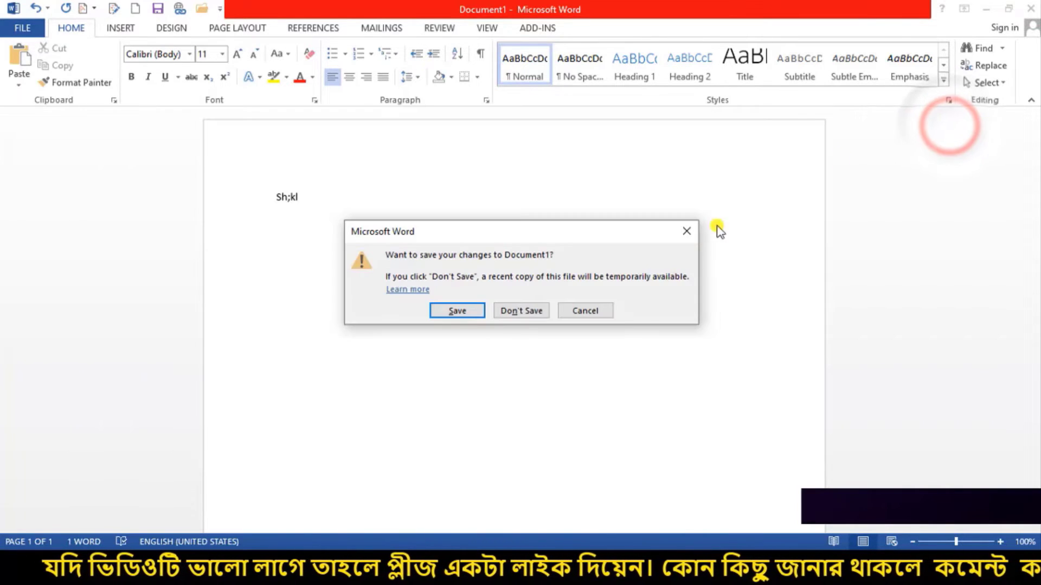
click(547, 311)
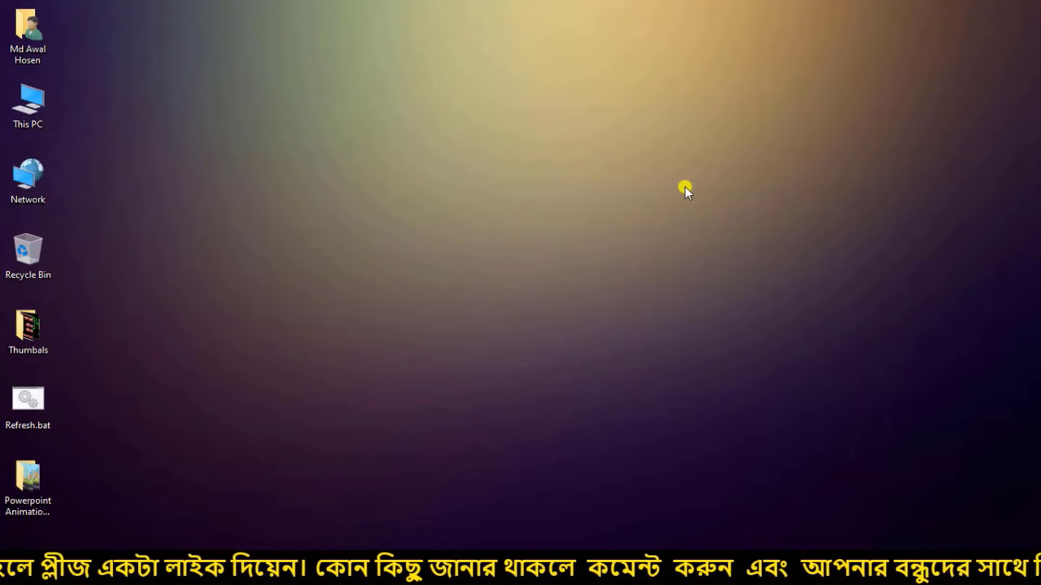
right_click(412, 96)
click(461, 140)
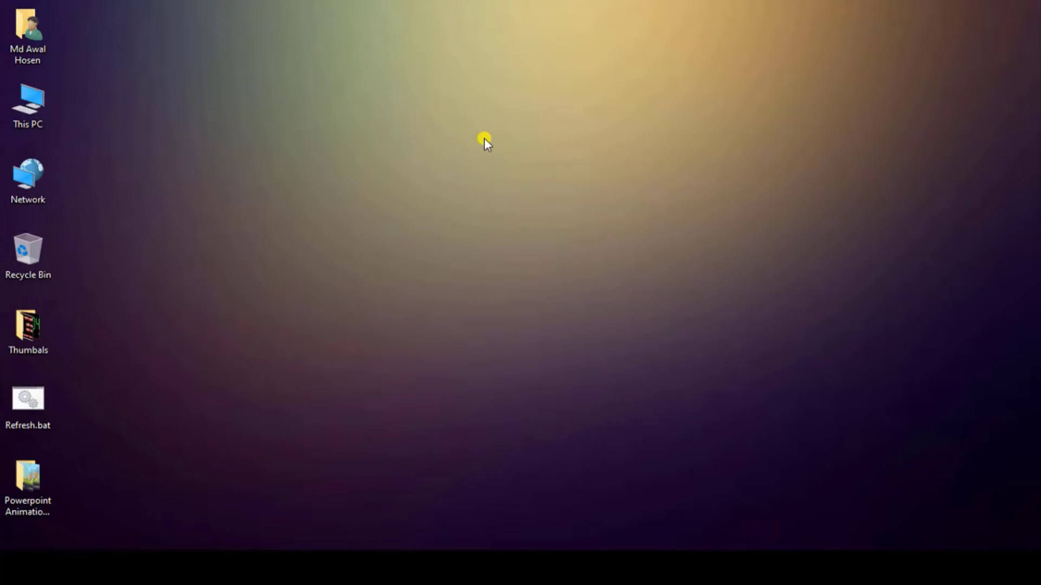
Step: Launch the on-screen keyboard over the desktop, move it higher on the screen, and close it
key(ctrl+super+o)
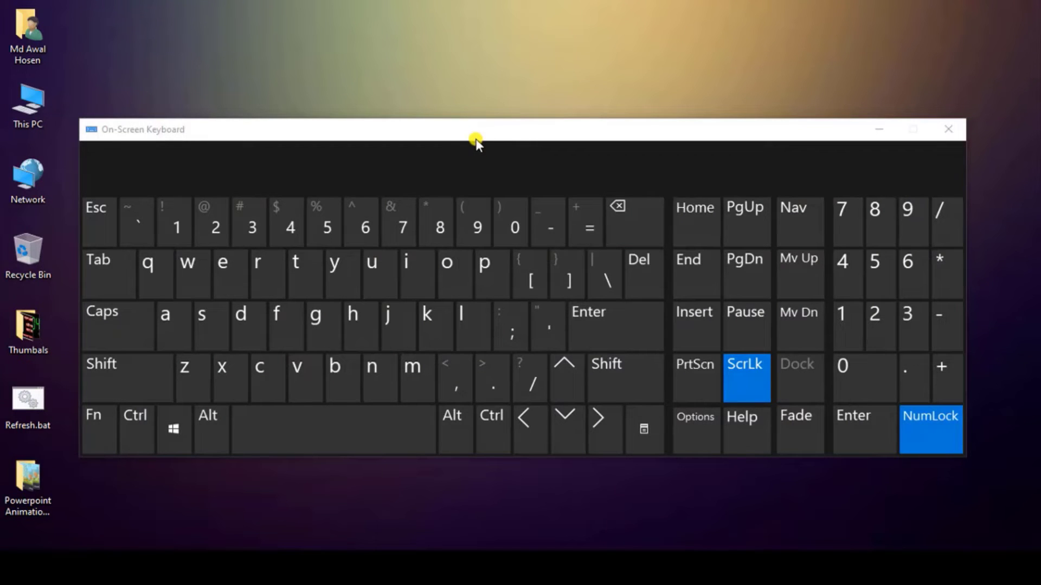
drag(512, 131, 502, 68)
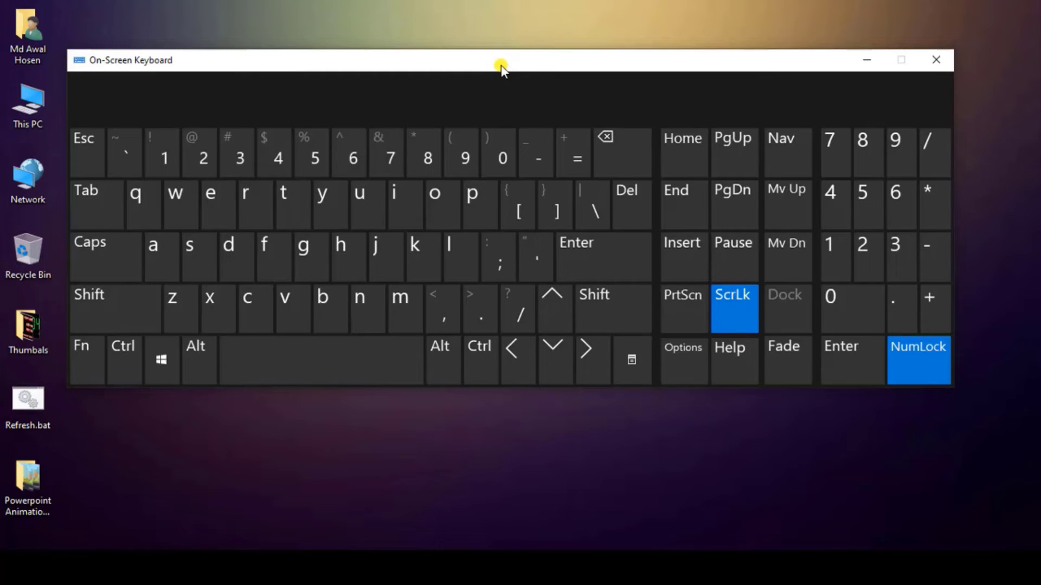
mouse_move(502, 65)
mouse_down()
mouse_move(539, 60)
mouse_move(509, 69)
mouse_up()
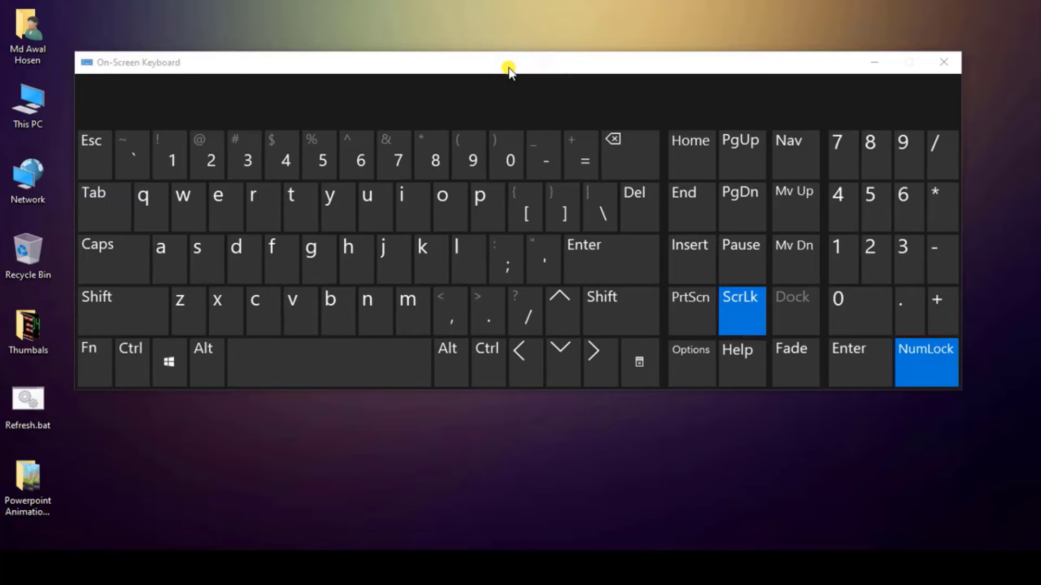
click(508, 67)
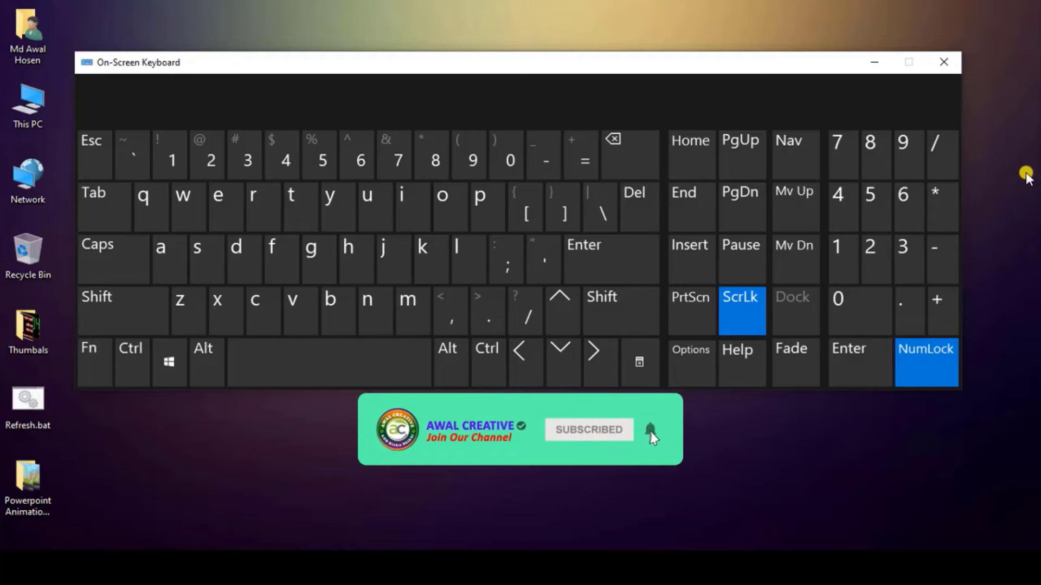
click(943, 59)
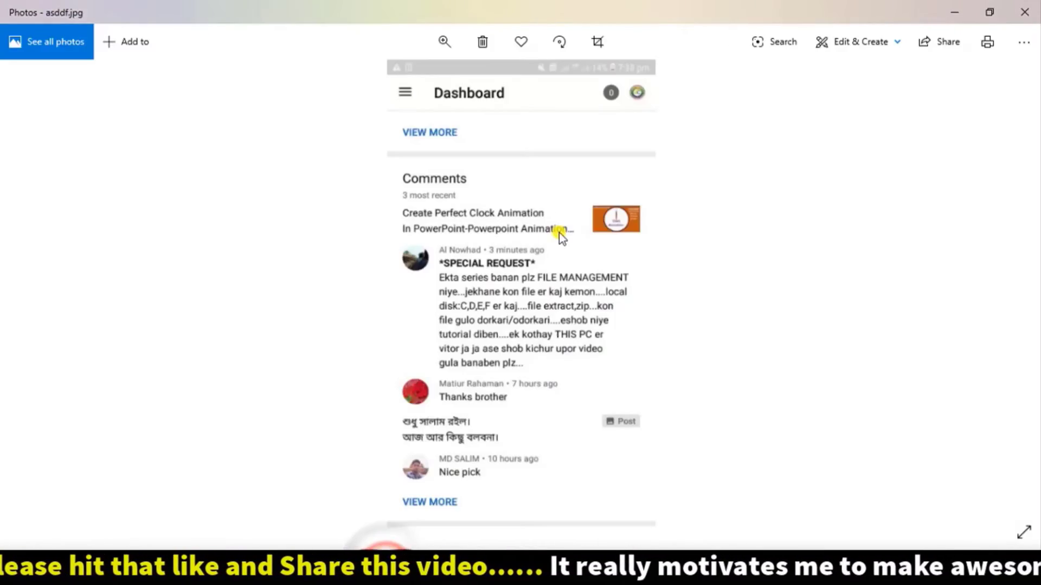
Step: Zoom in on the SPECIAL REQUEST comment in asddf.jpg to read it, and close the image
scroll(596, 254, up, 5)
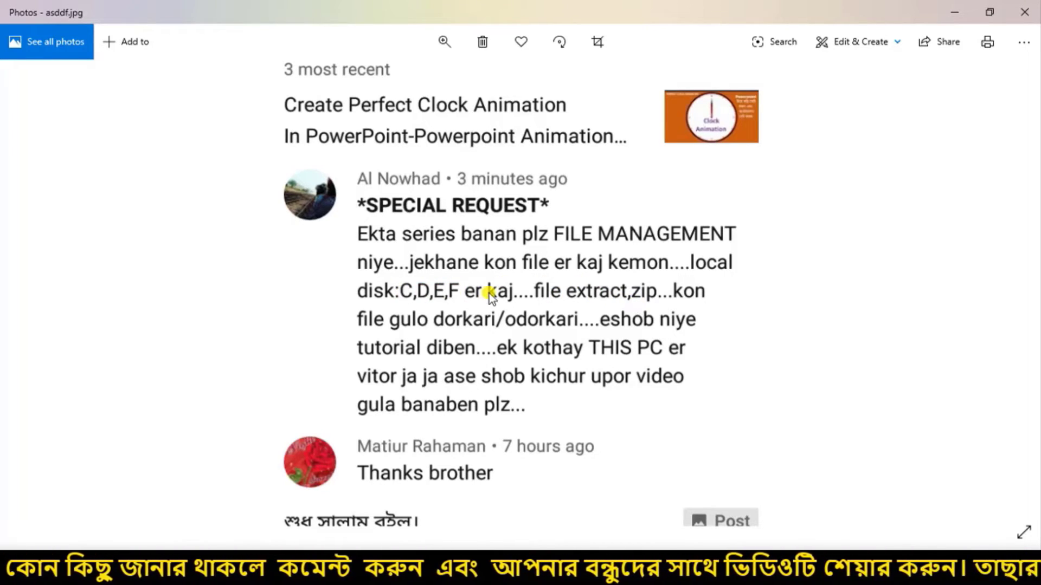
click(1024, 12)
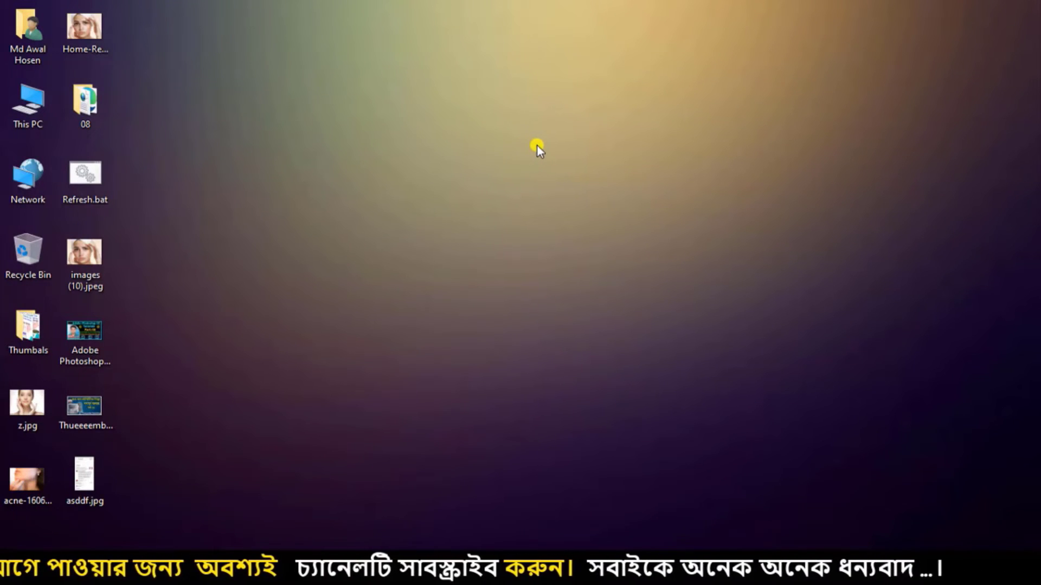
Step: Open This PC from the desktop to show the computer's drives
click(31, 103)
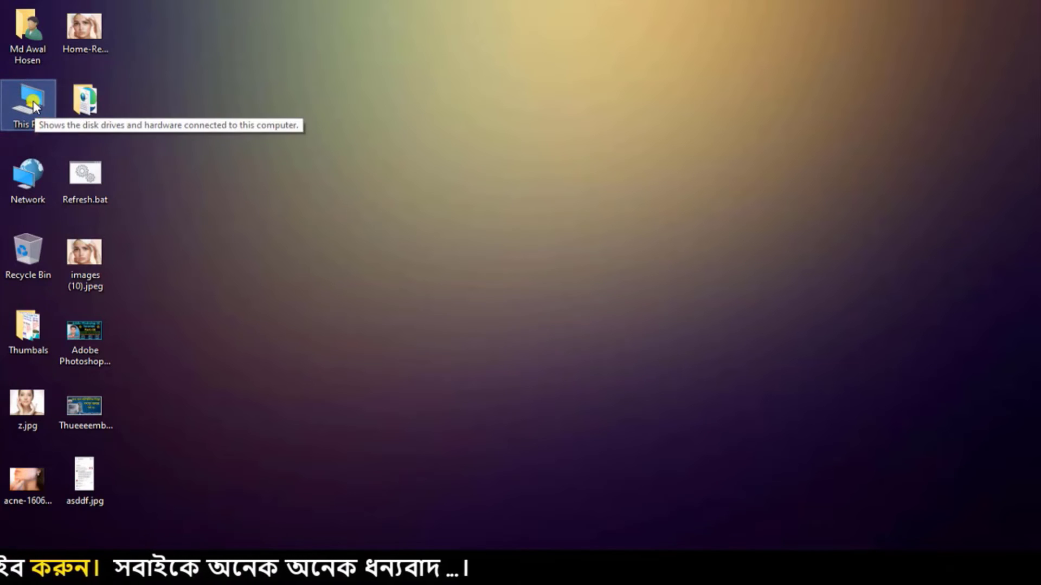
right_click(36, 105)
click(63, 109)
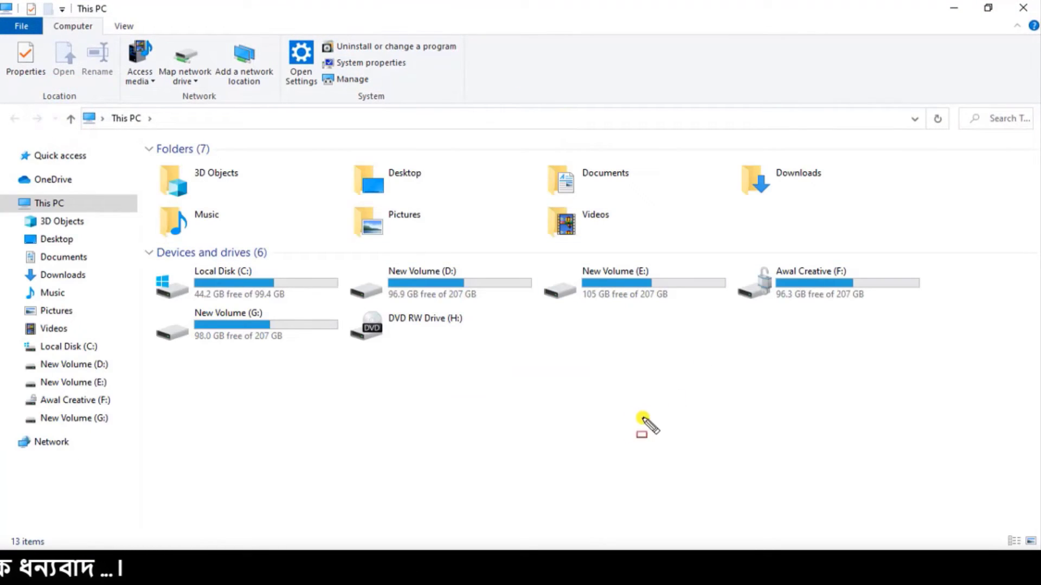
Step: Outline all the drives and Local Disk (C:) with red annotation rectangles, and clear the annotations
mouse_move(248, 284)
mouse_down()
mouse_move(713, 365)
mouse_move(942, 365)
mouse_up()
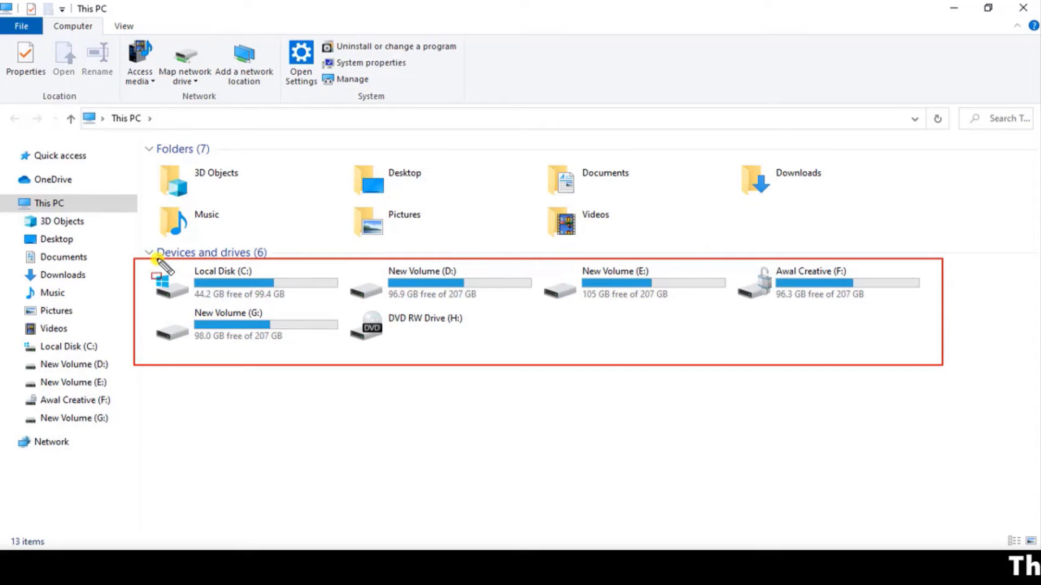
drag(143, 260, 340, 302)
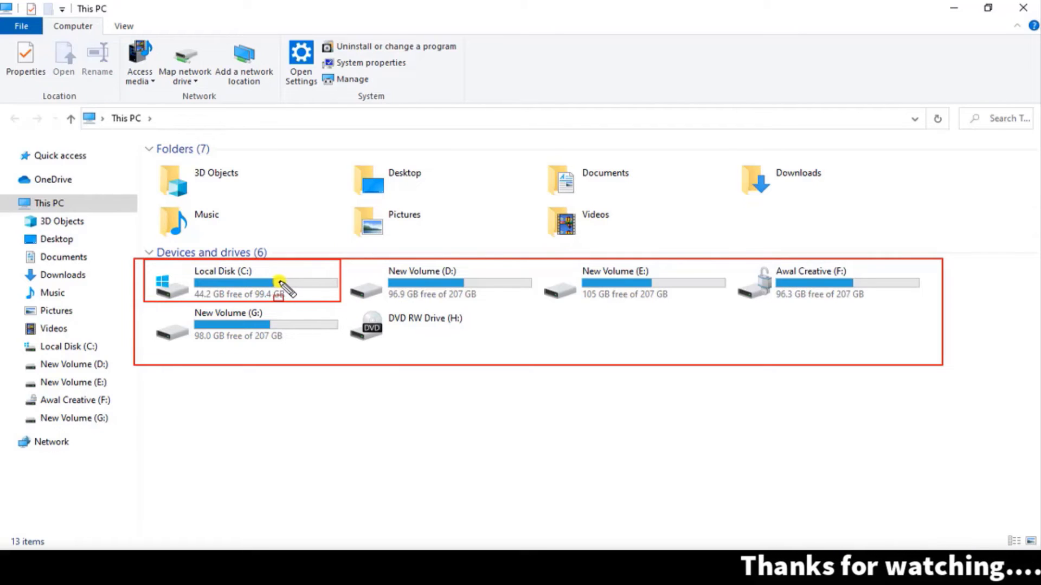
key(Escape)
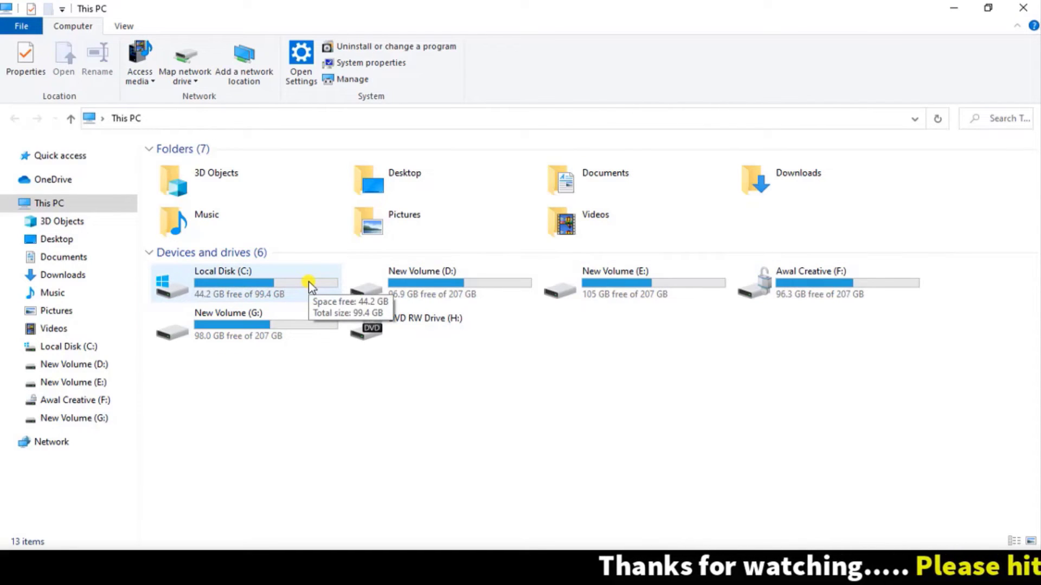
Step: Point out Local Disk (C:) by selecting it, deselect it, and outline its drive icon with a red annotation rectangle
click(308, 283)
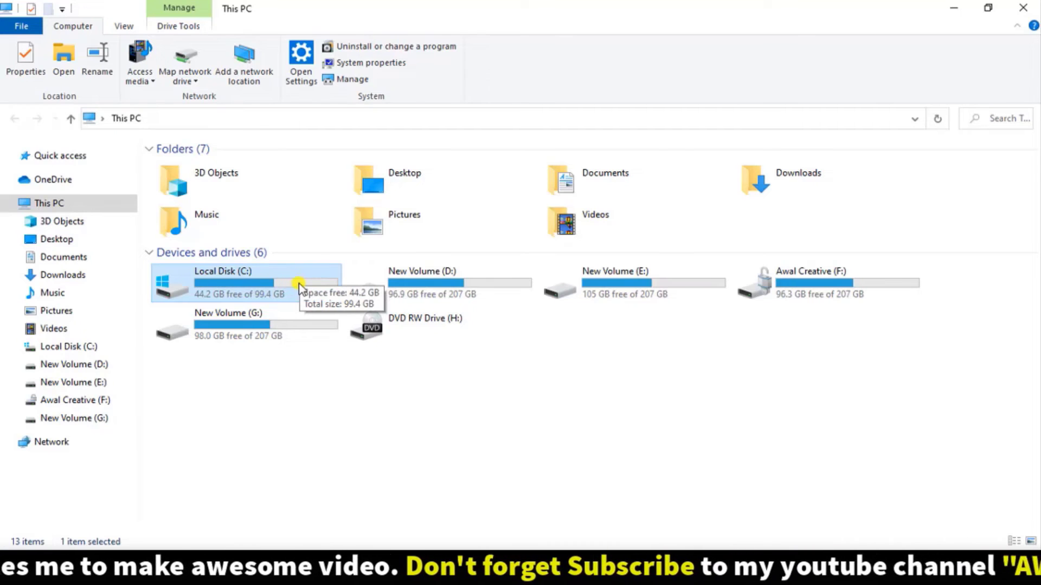
click(246, 271)
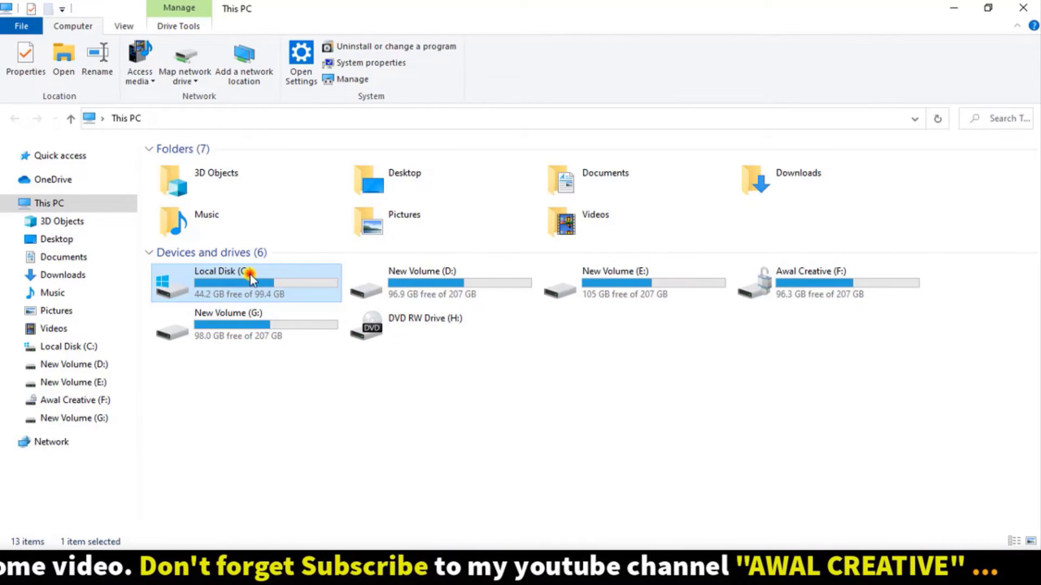
click(480, 402)
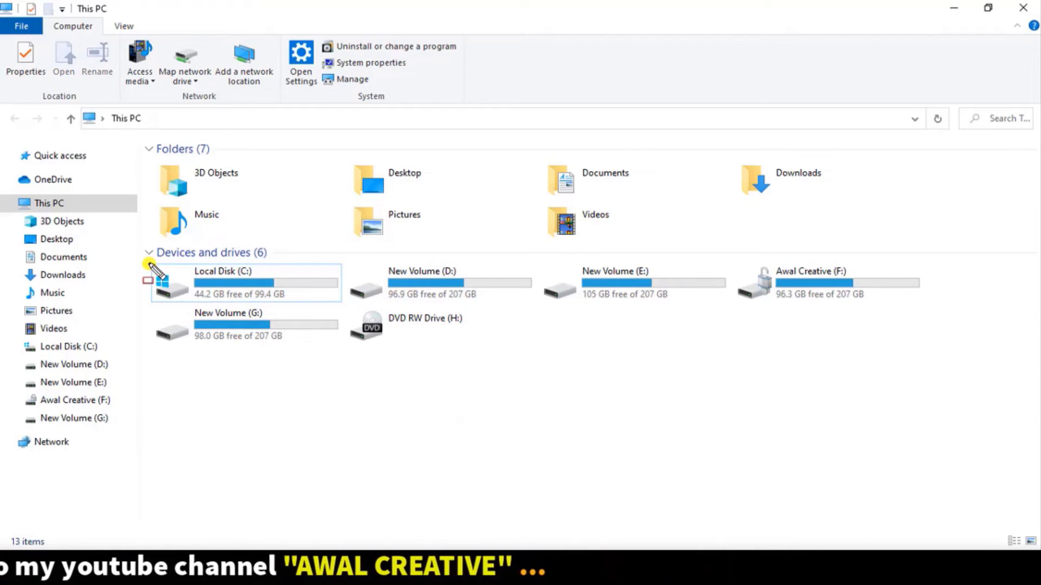
drag(151, 265, 192, 301)
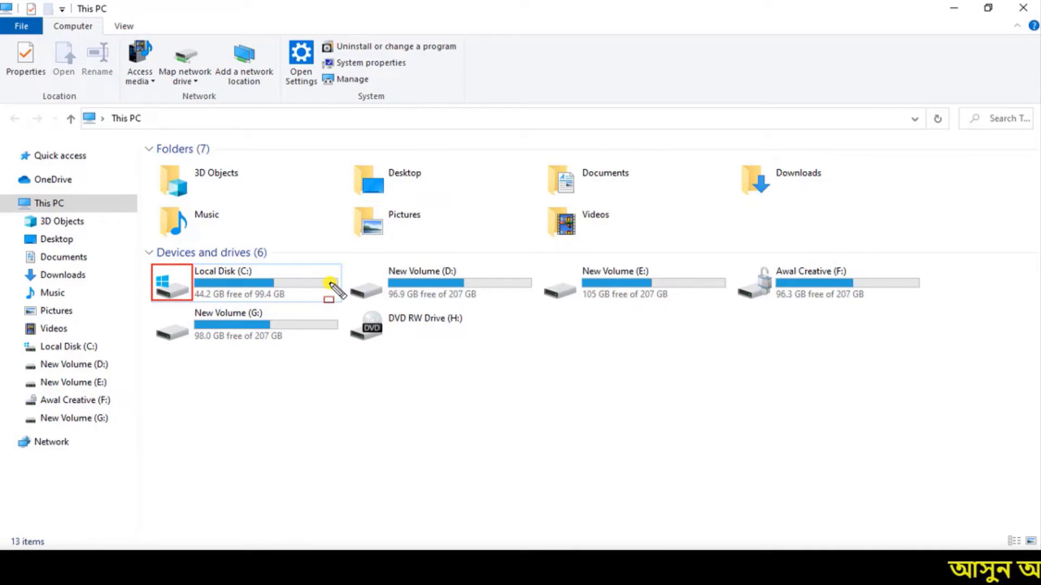
Step: Examine the installed programs in the Start menu's alphabetical app list, and return to the This PC window
click(27, 544)
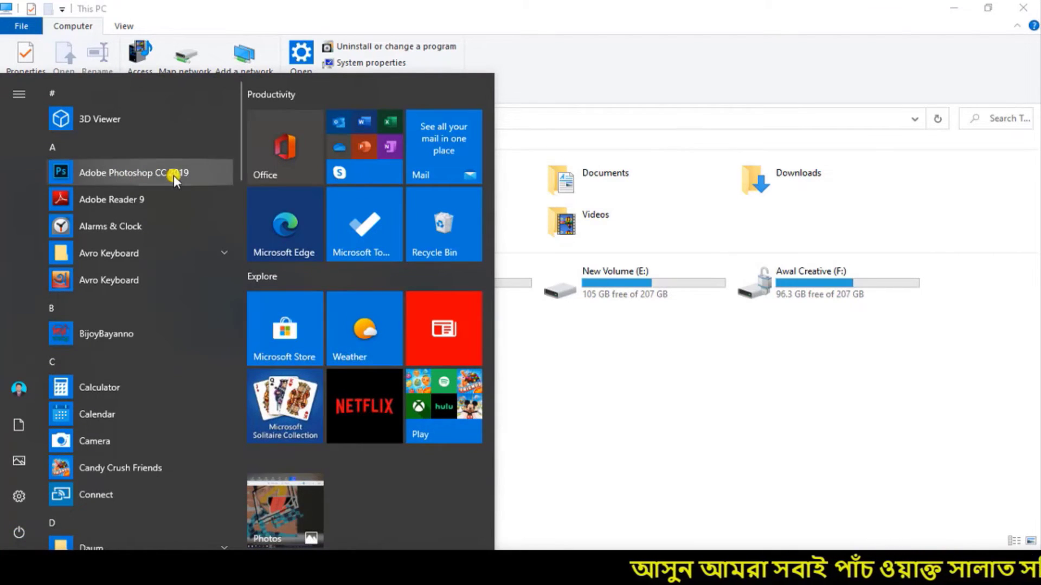
scroll(173, 179, down, 1)
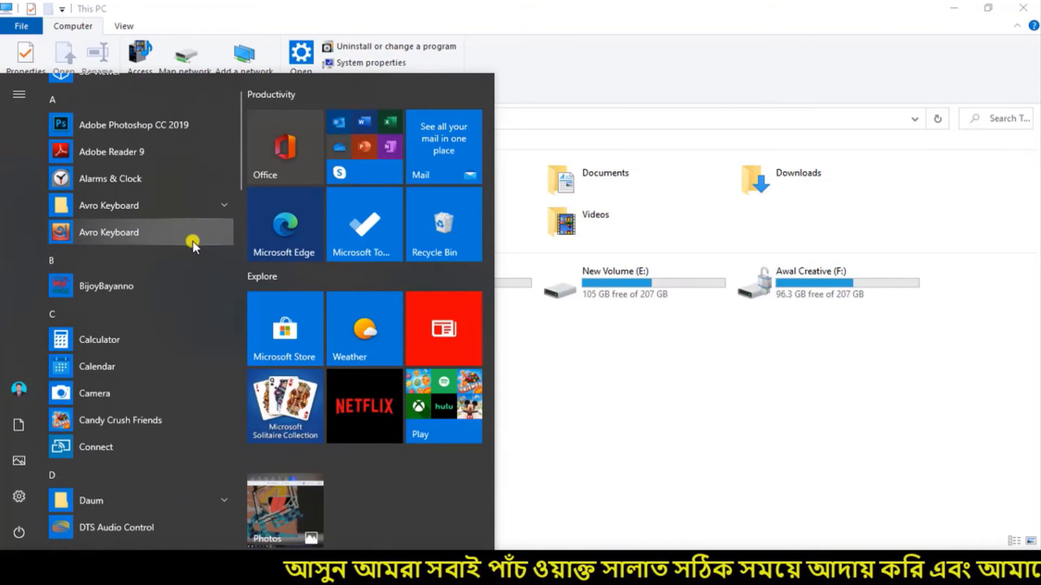
scroll(194, 239, down, 6)
scroll(165, 392, down, 5)
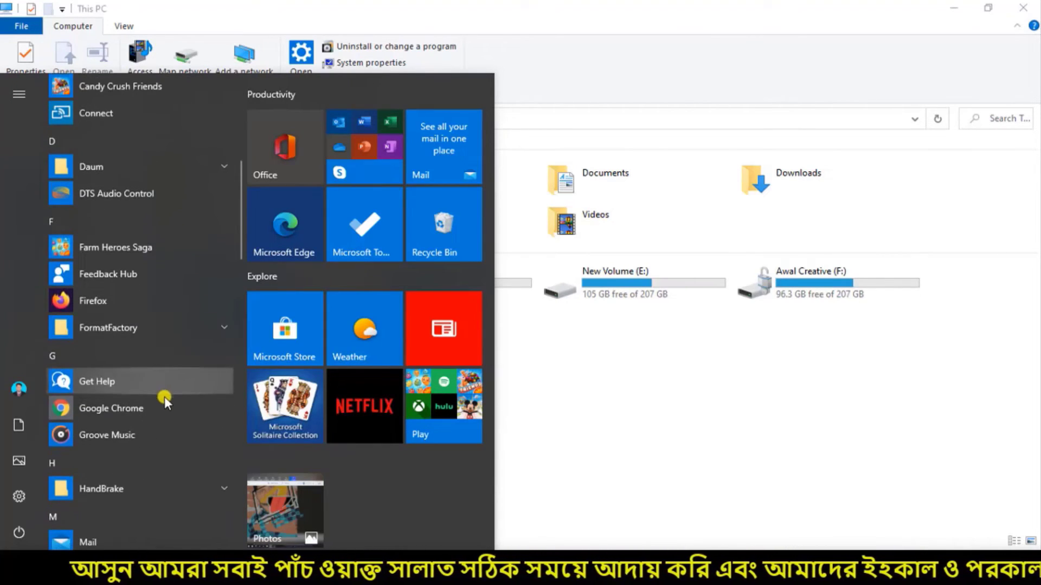
scroll(167, 388, up, 12)
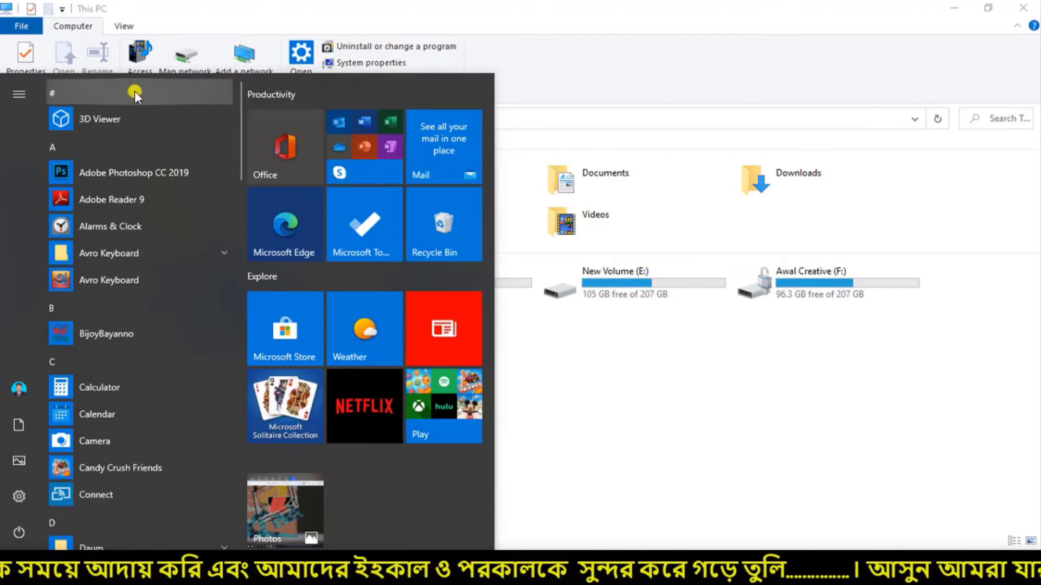
scroll(147, 439, down, 4)
scroll(158, 413, down, 5)
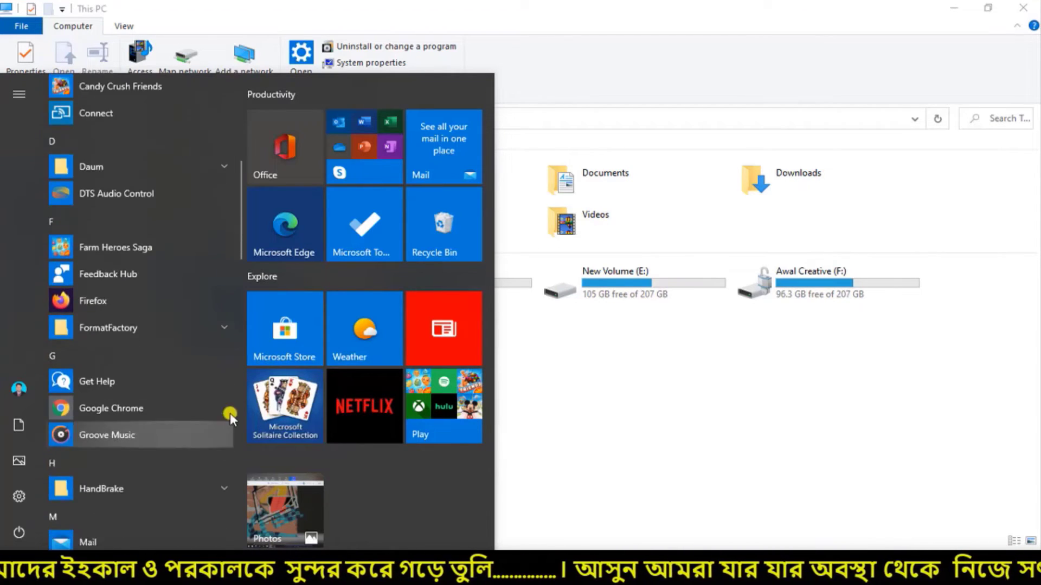
click(640, 391)
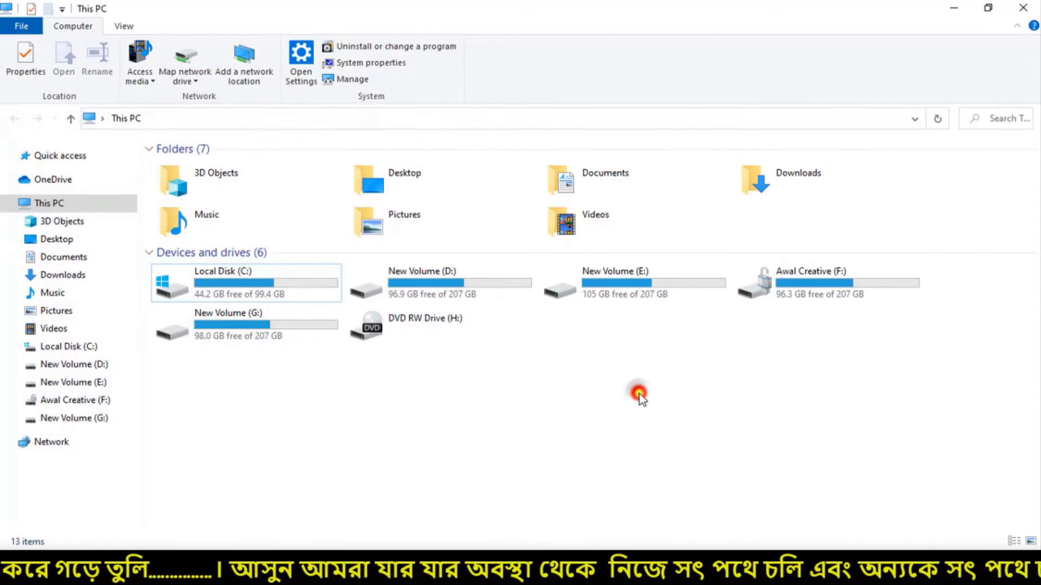
Step: Open Local Disk (C:) to show its folders
double_click(321, 281)
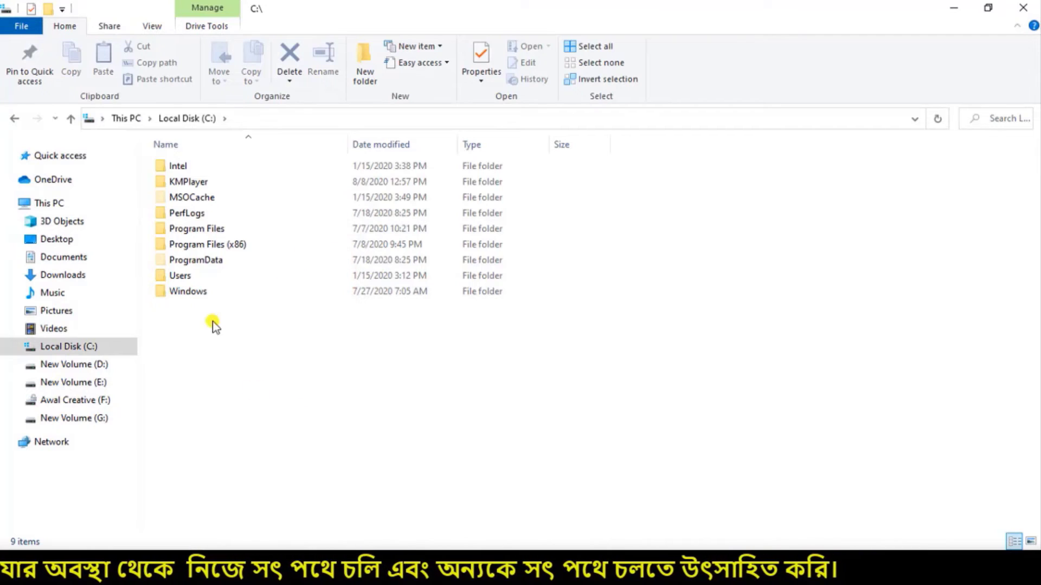
Step: Browse from Program Files through Adobe and Adobe Illustrator CC 2019 into Support Files, and return to Program Files
double_click(213, 230)
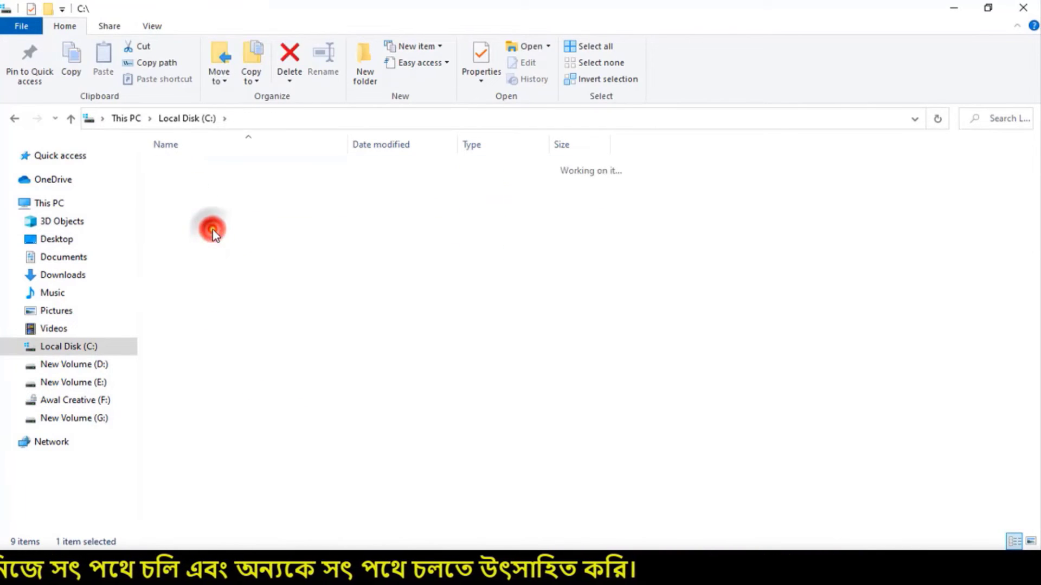
double_click(183, 166)
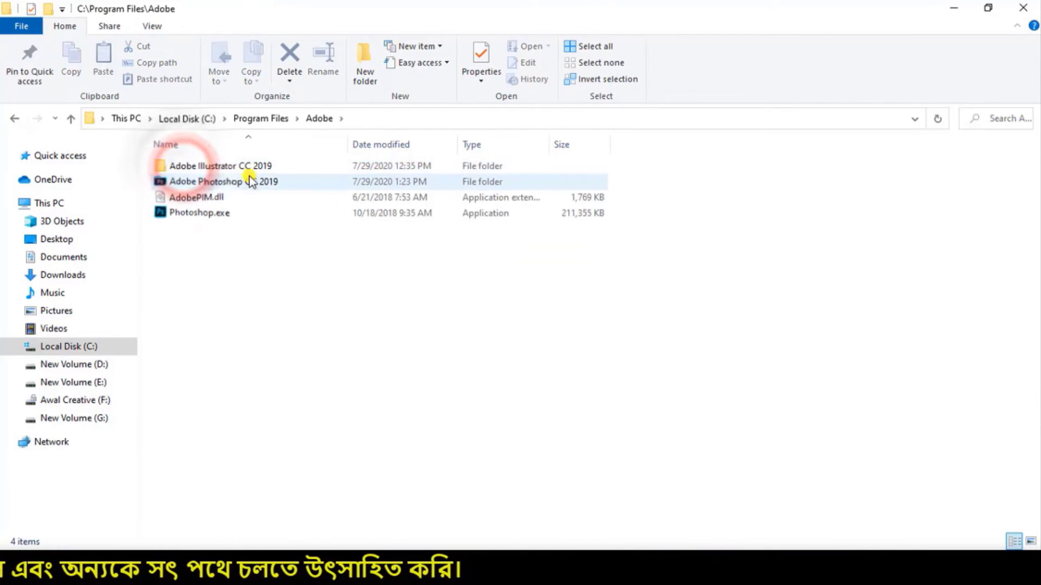
double_click(216, 167)
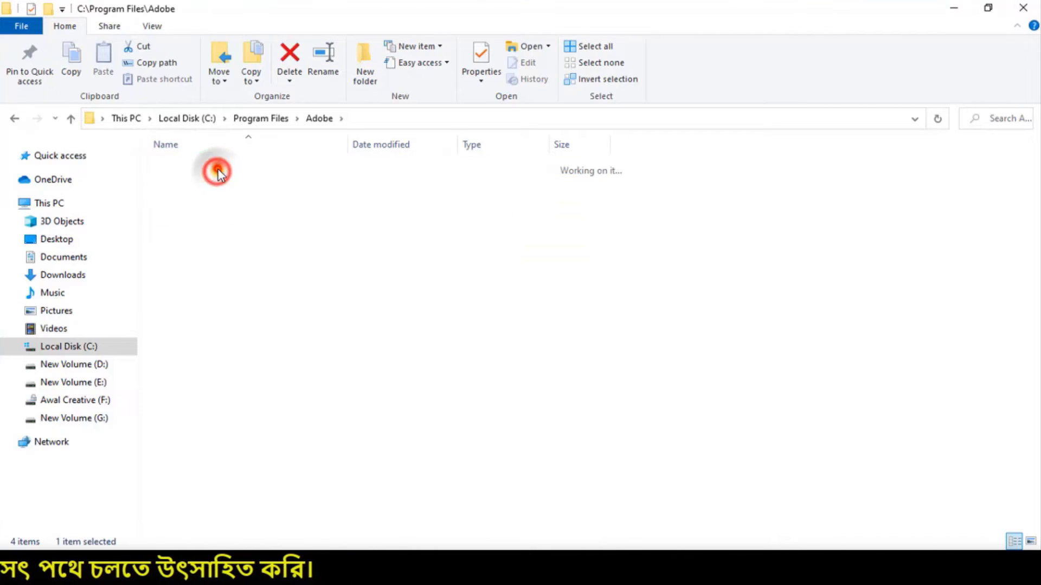
double_click(208, 167)
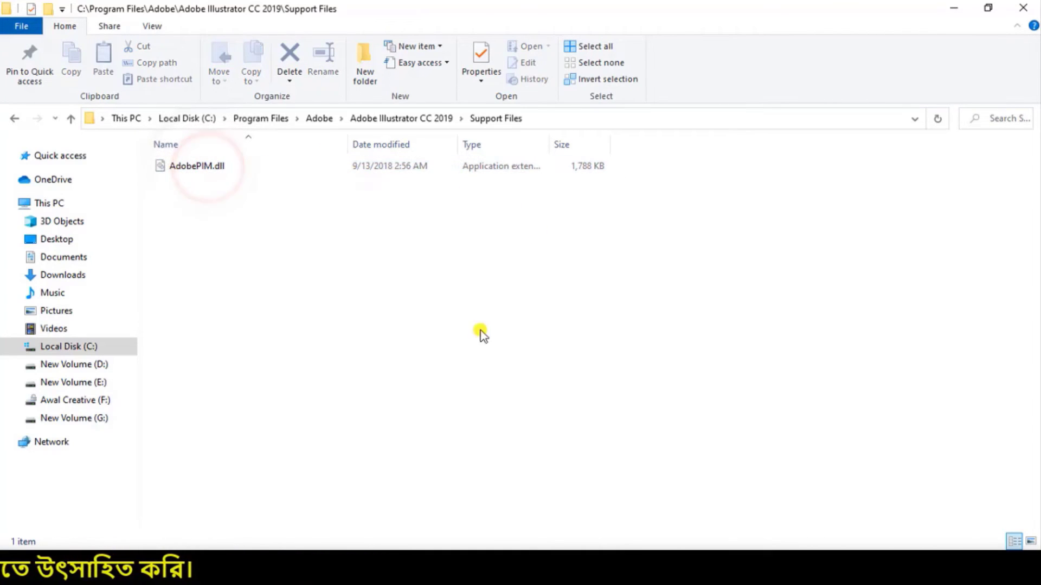
click(71, 119)
click(71, 119)
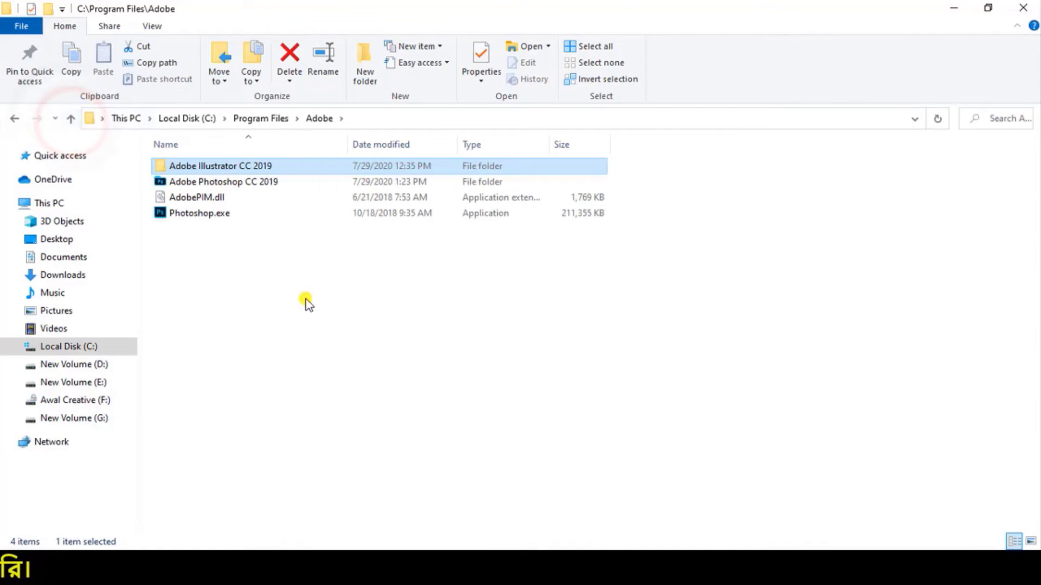
click(65, 120)
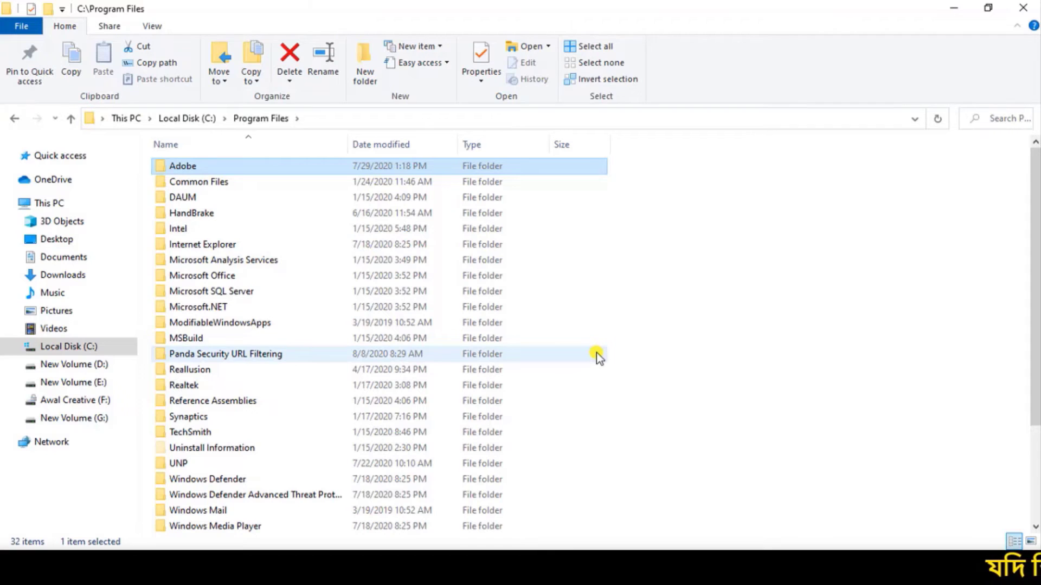
Step: Look inside the Stationery folder of Microsoft Office in Program Files, and return to This PC
double_click(233, 275)
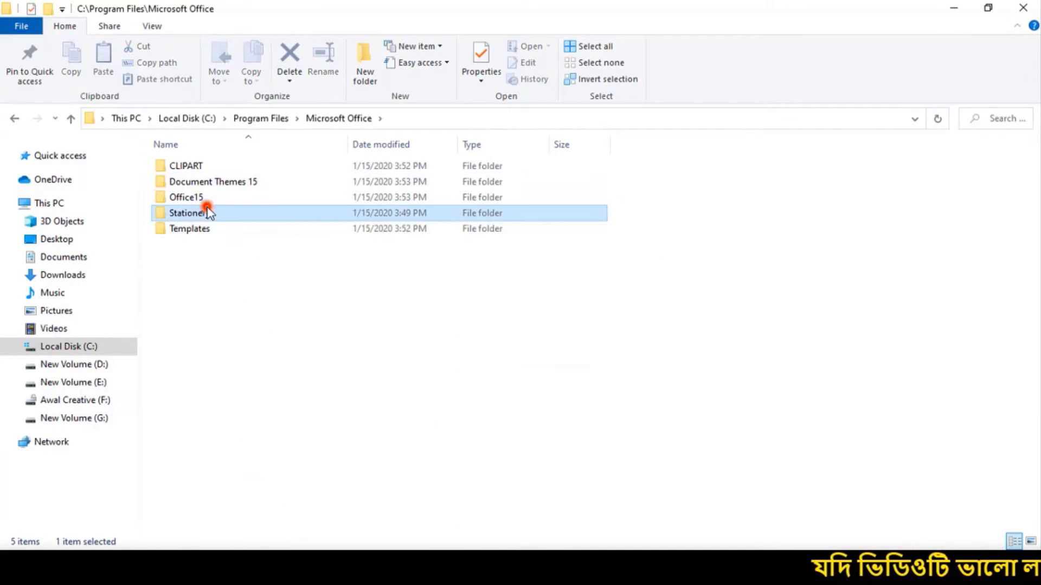
double_click(205, 212)
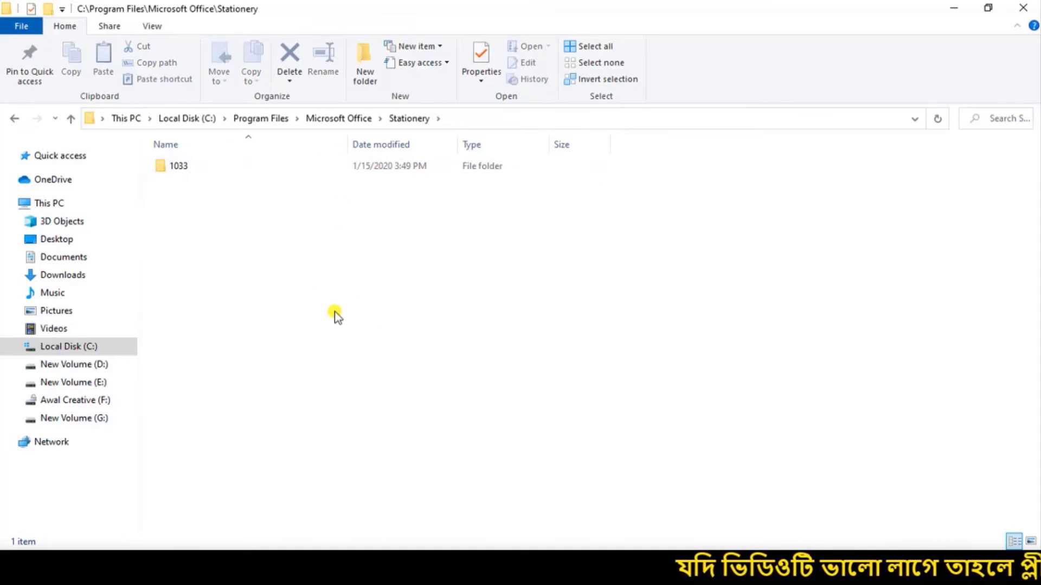
click(71, 119)
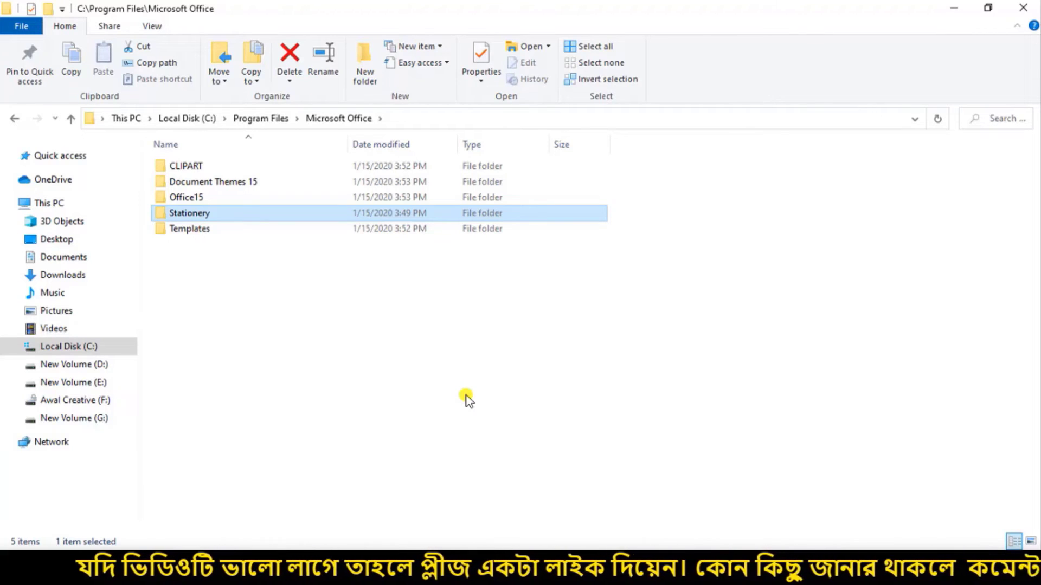
click(71, 118)
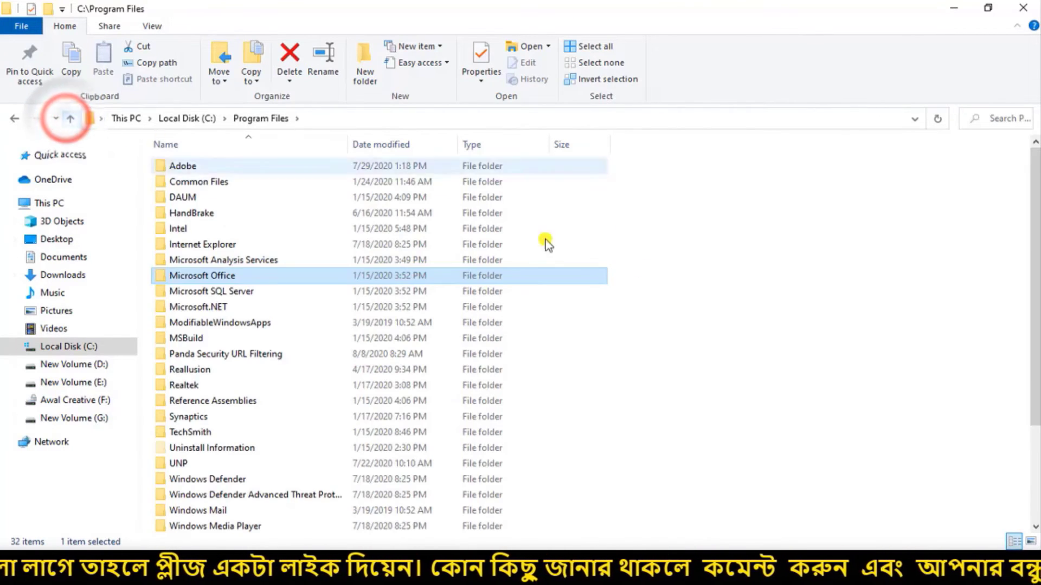
click(71, 119)
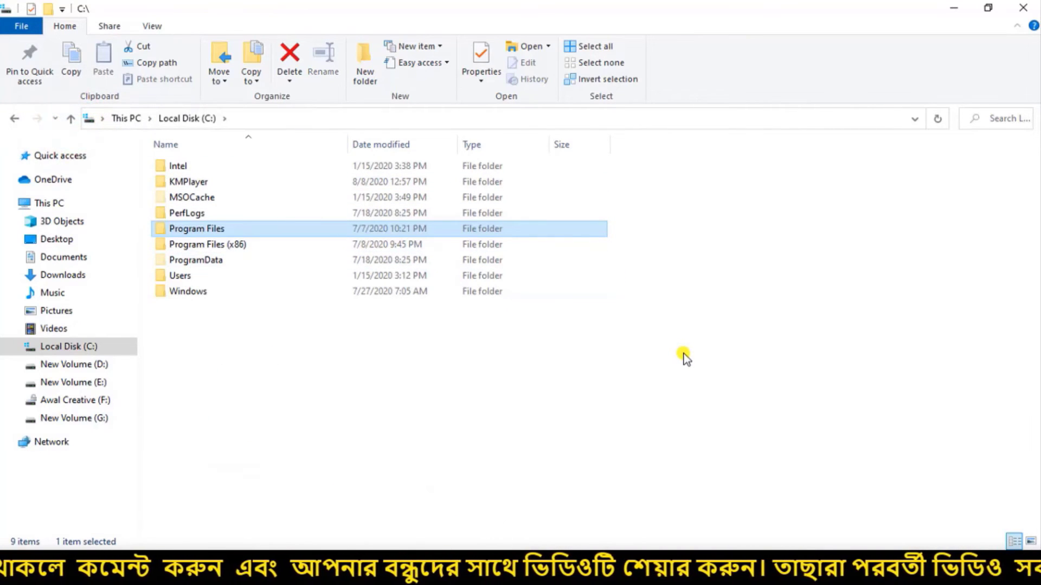
click(69, 121)
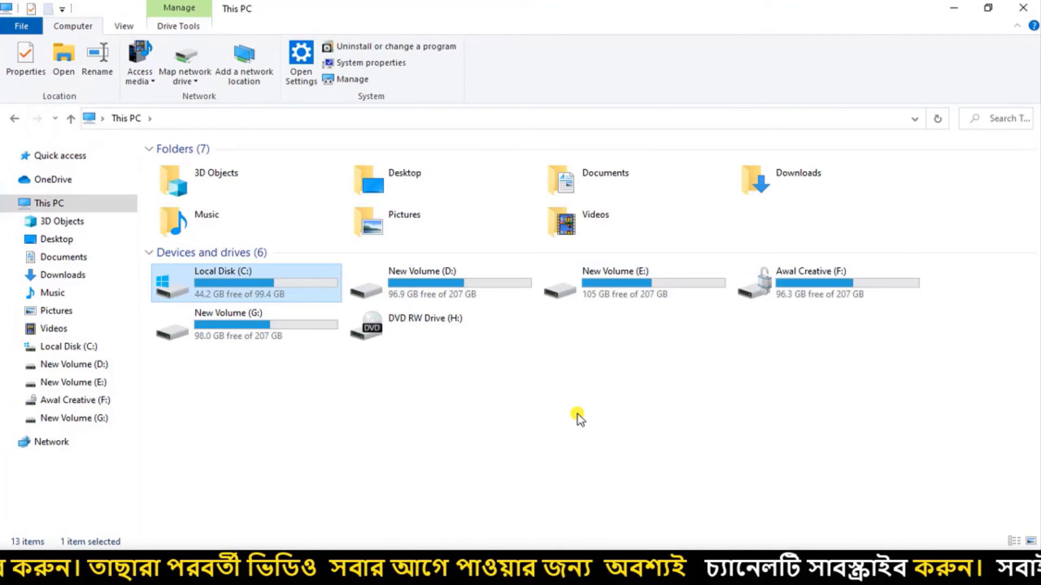
Step: Sketch a large red annotation rectangle below the drives, split it with six vertical marks, and clear the annotations
click(301, 282)
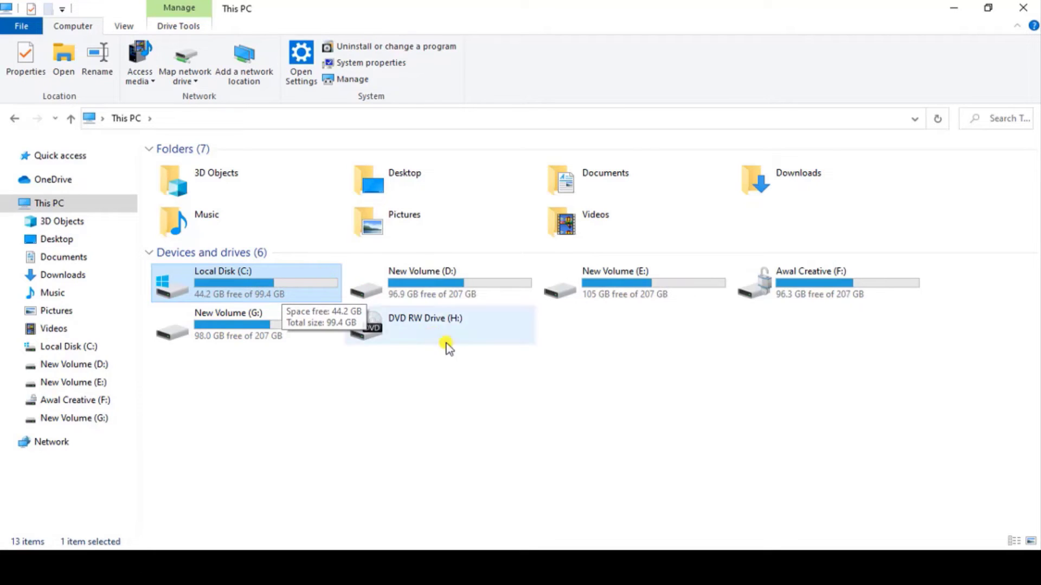
mouse_move(451, 353)
mouse_down()
mouse_move(622, 434)
mouse_move(910, 488)
mouse_move(905, 501)
mouse_up()
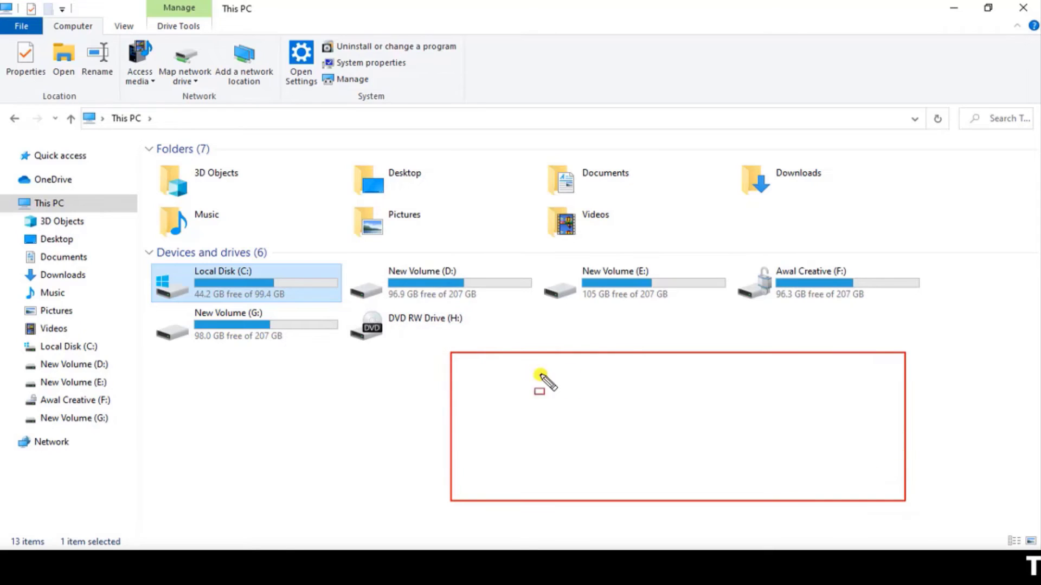
drag(660, 366, 659, 476)
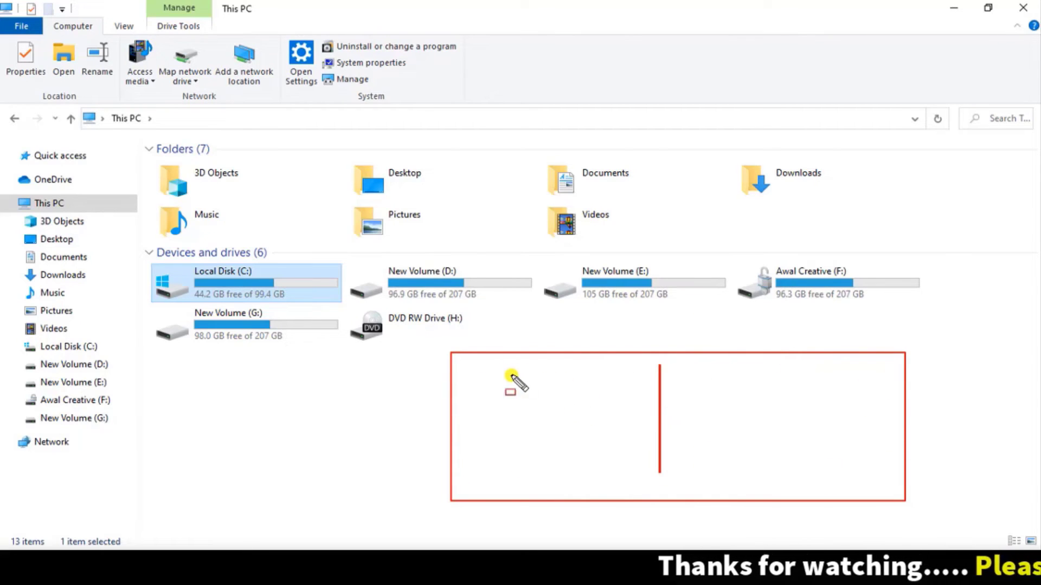
drag(537, 371, 543, 465)
drag(593, 432, 594, 453)
drag(722, 363, 736, 432)
drag(777, 374, 798, 418)
drag(840, 363, 857, 475)
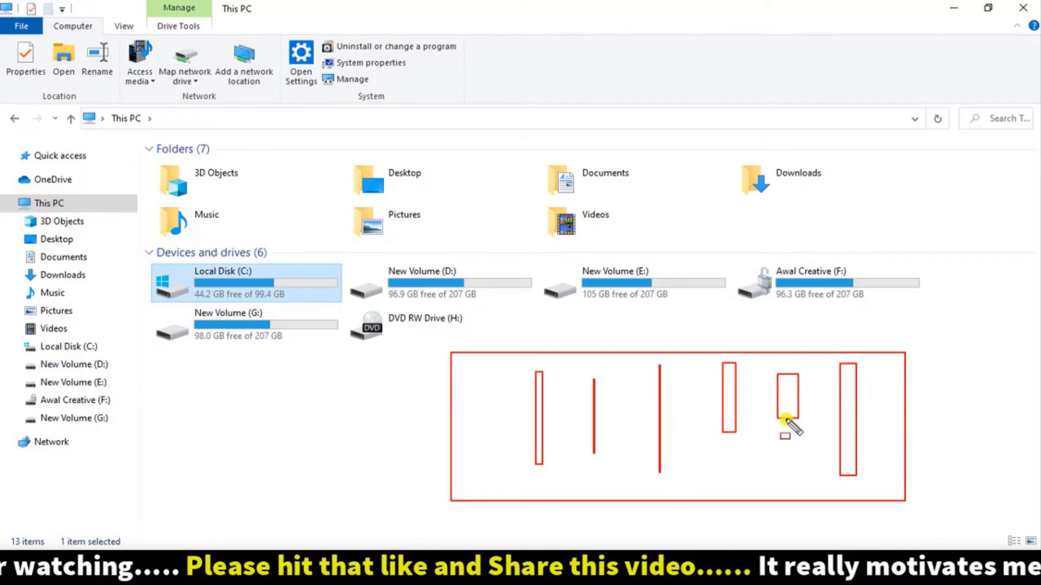
key(Escape)
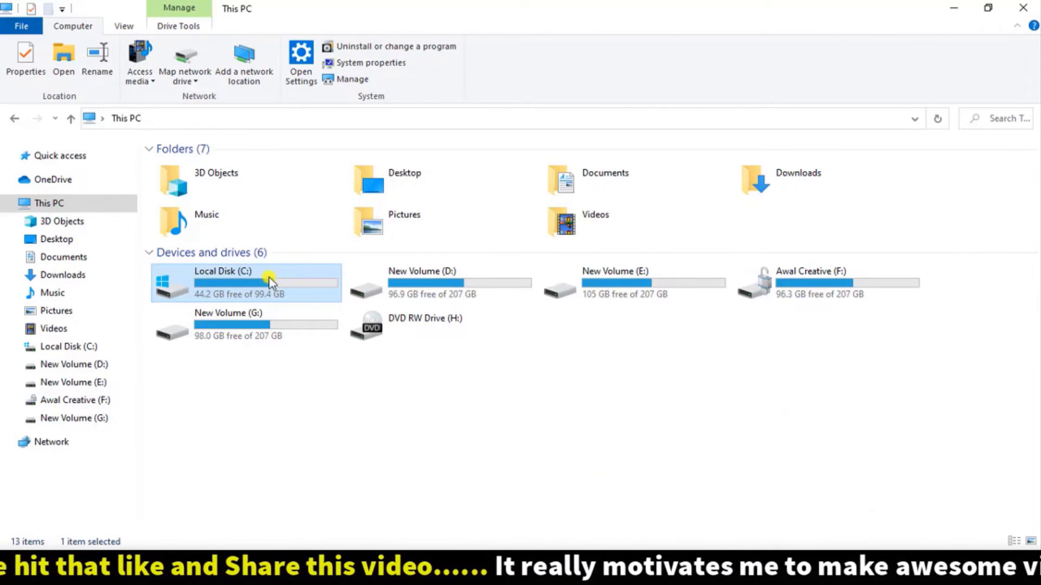
Step: Outline Local Disk (C:) with a red annotation rectangle, and clear the annotation
key(ctrl+alt+d)
drag(143, 262, 348, 306)
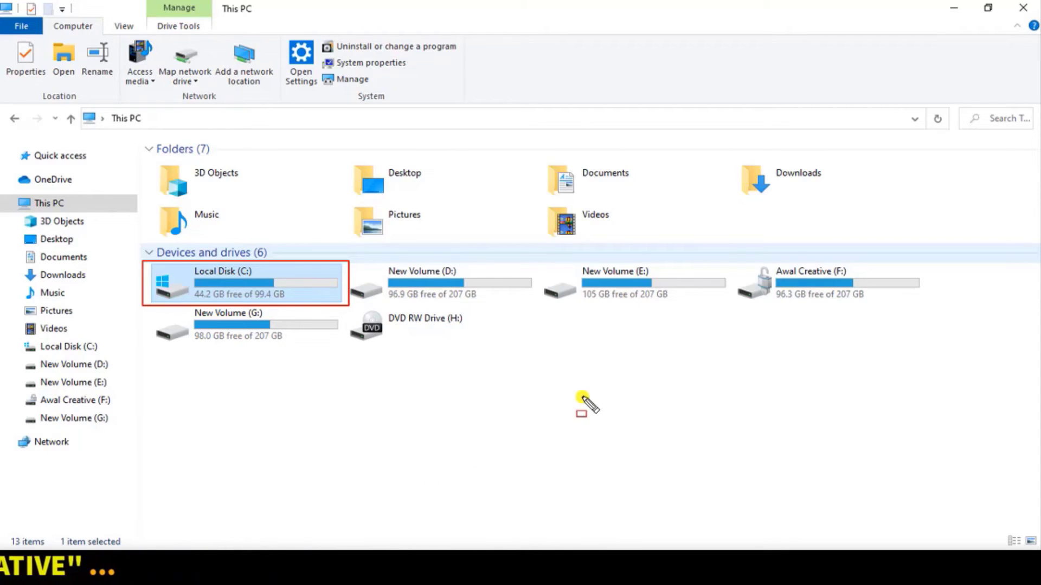
key(Escape)
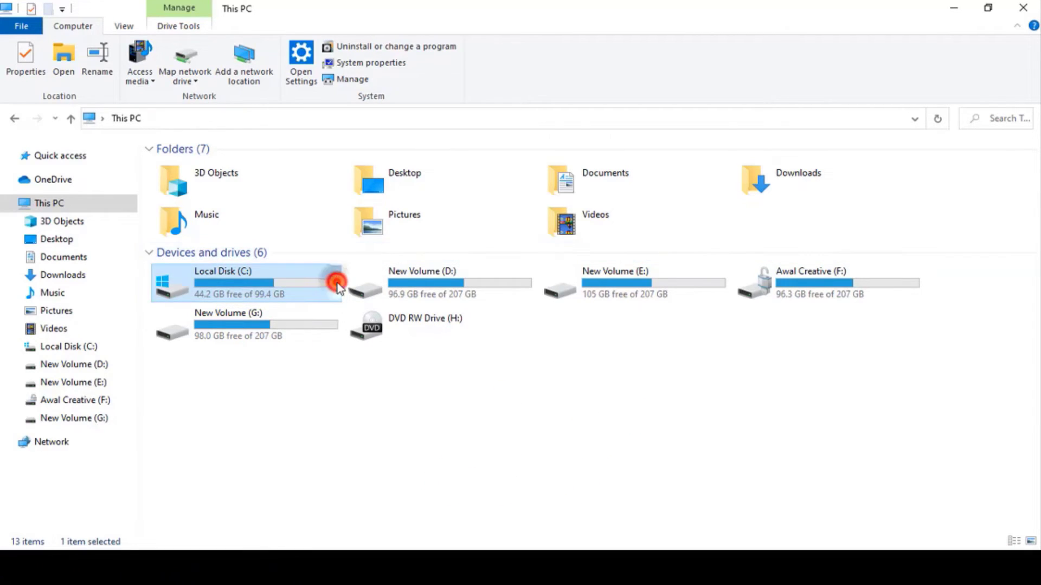
Step: View the folders in Local Disk (C:), return to This PC, and deselect the drive
double_click(337, 283)
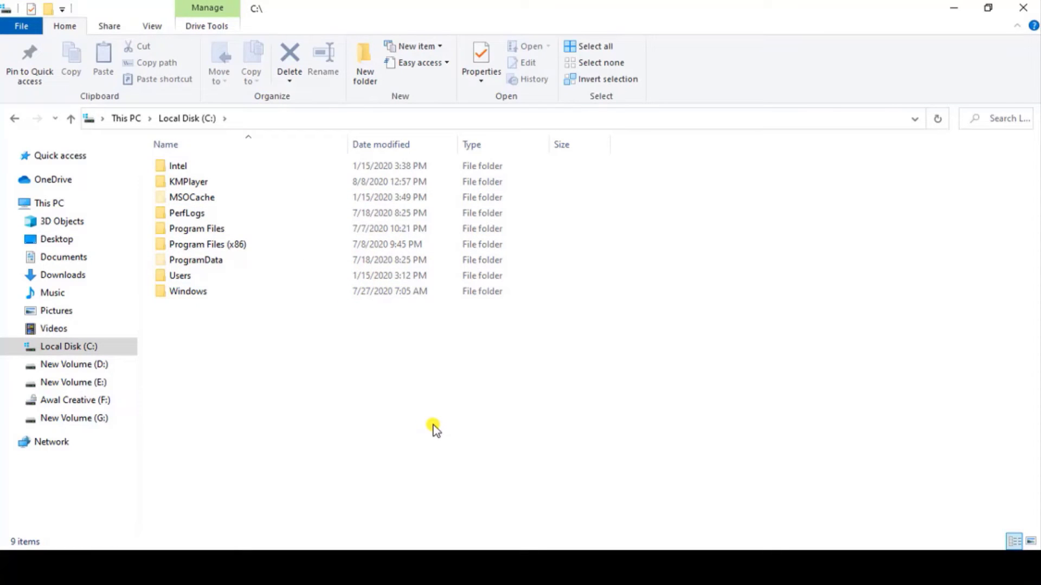
click(64, 117)
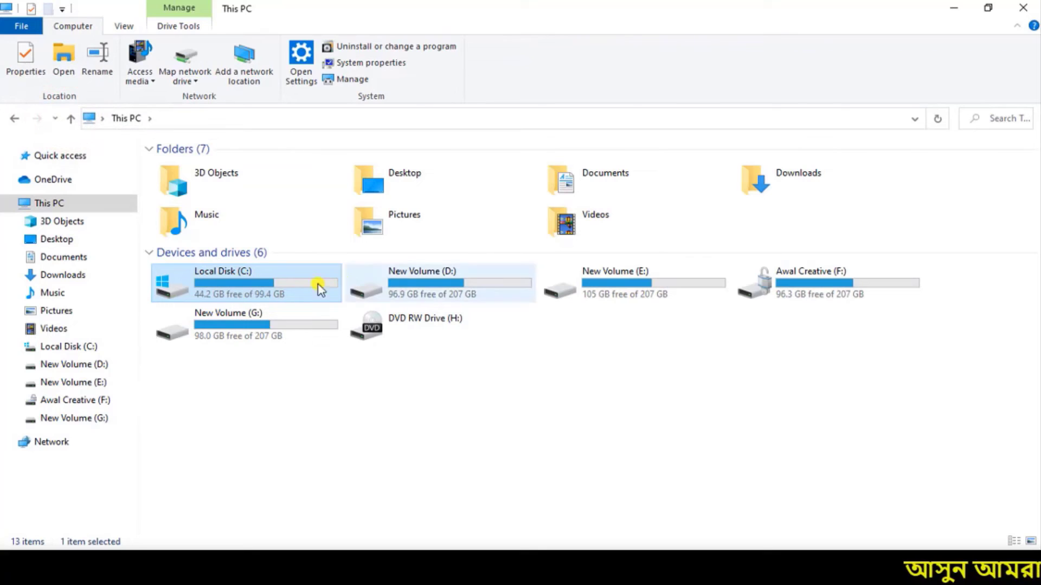
mouse_move(297, 289)
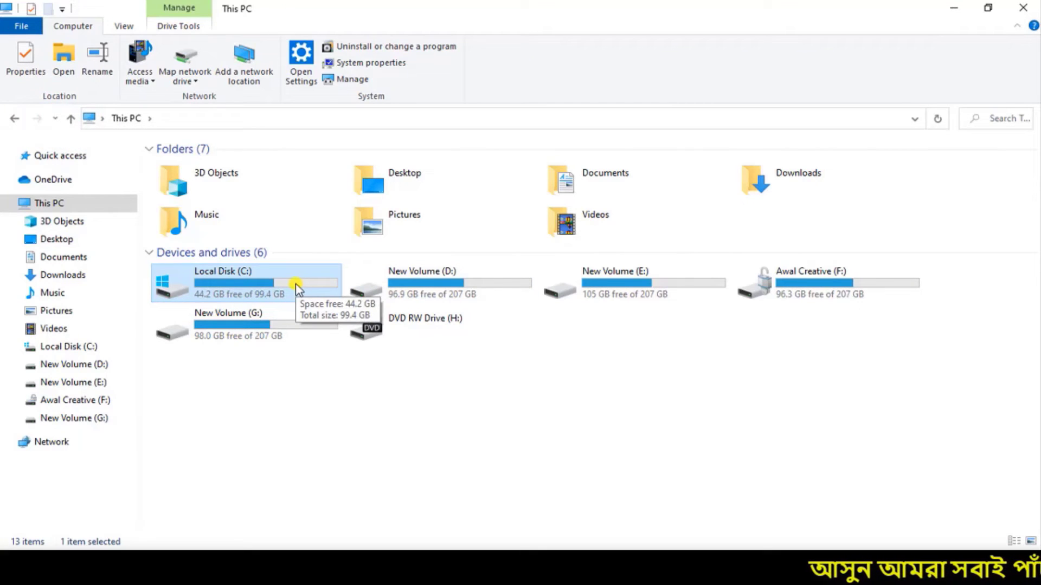
click(482, 409)
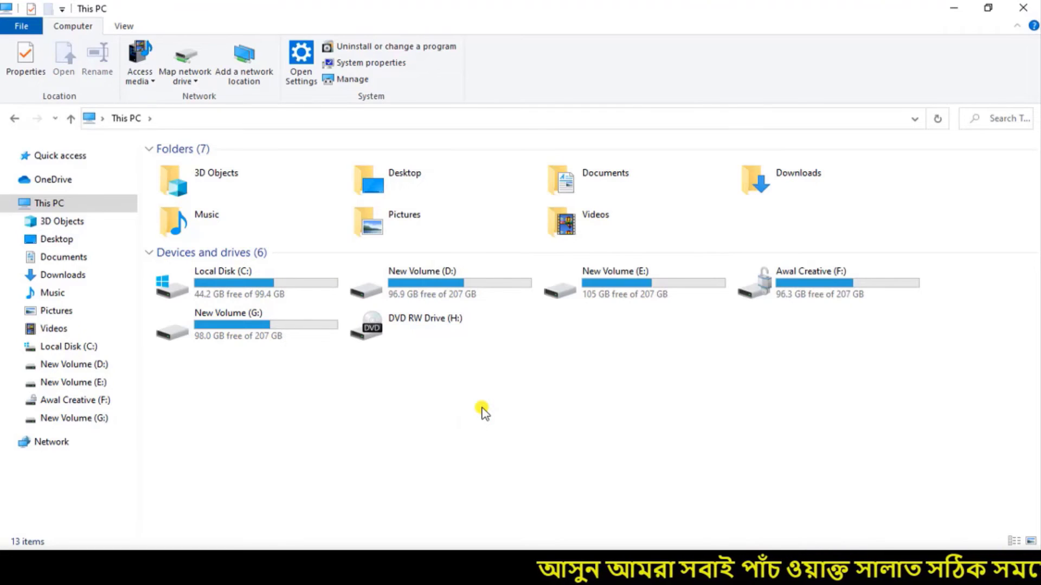
Step: Point out Local Disk (C:) by selecting it, reopen it to view its folders, and return to This PC
click(304, 293)
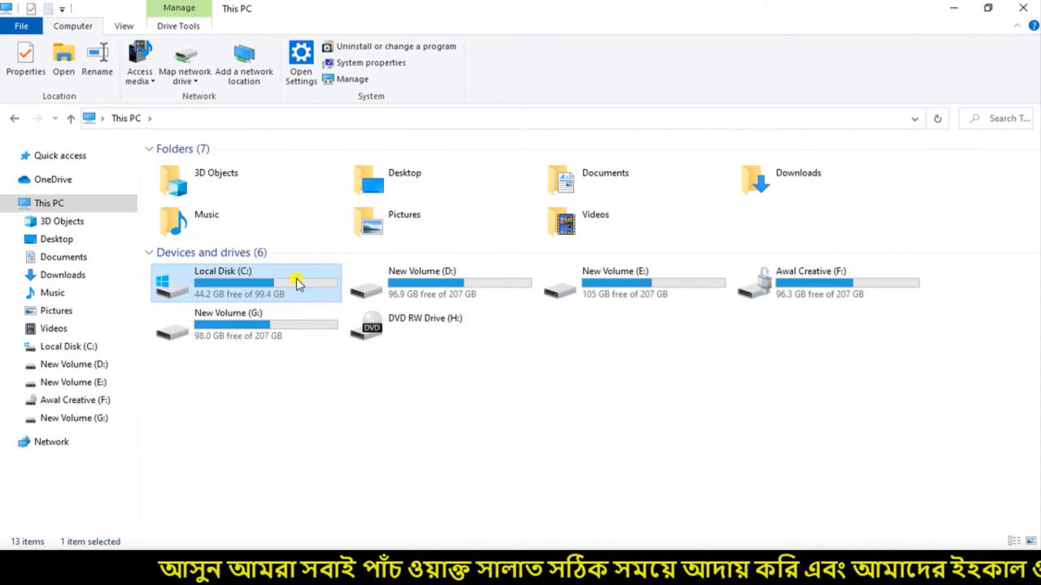
click(590, 401)
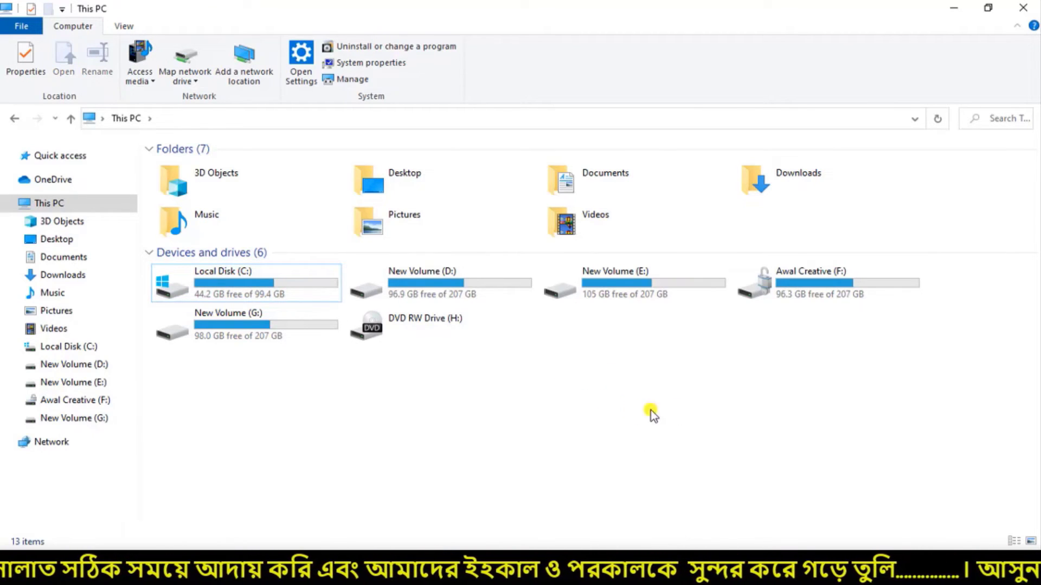
click(311, 287)
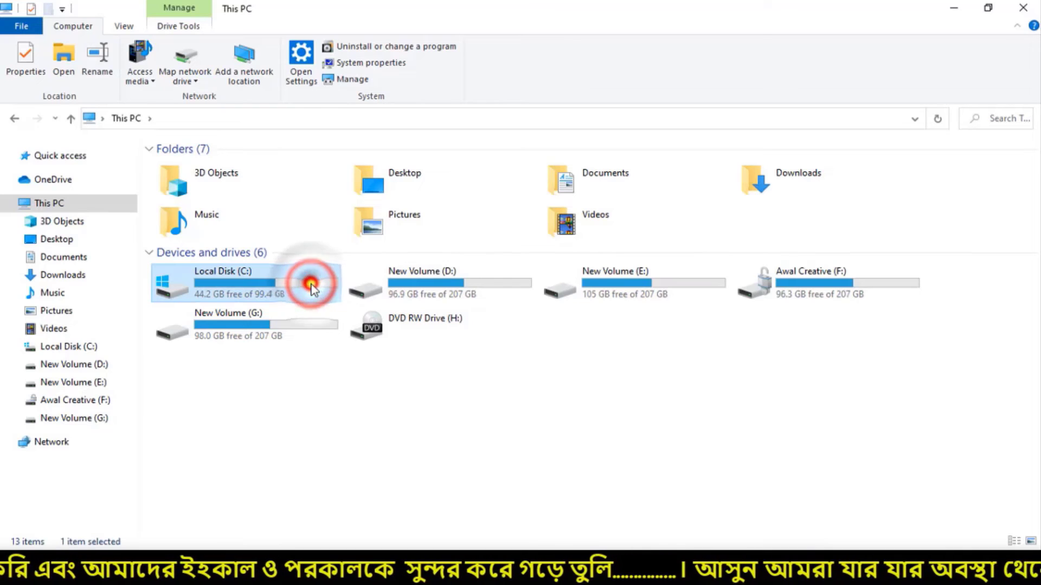
double_click(312, 284)
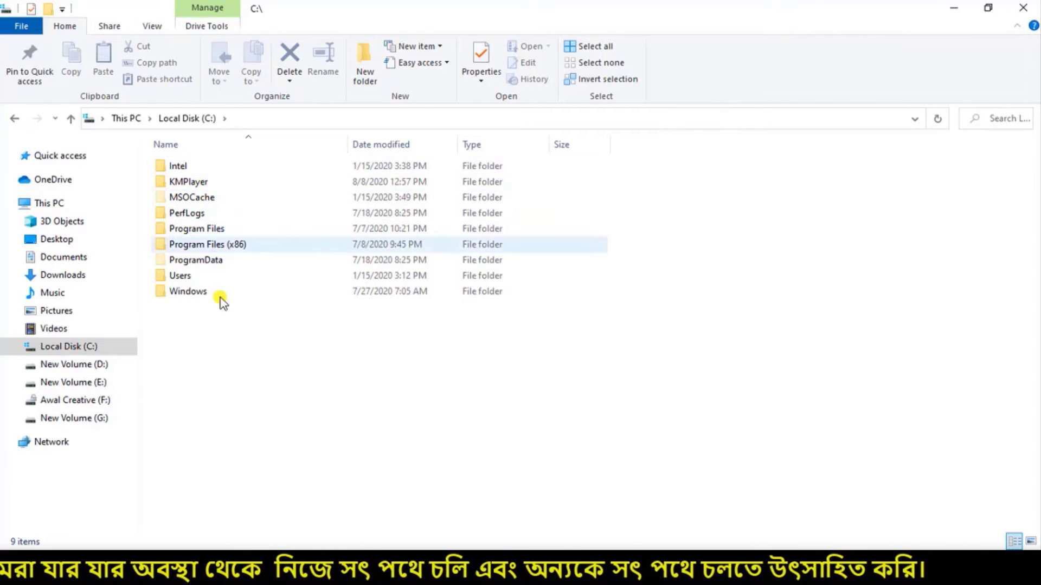
click(71, 119)
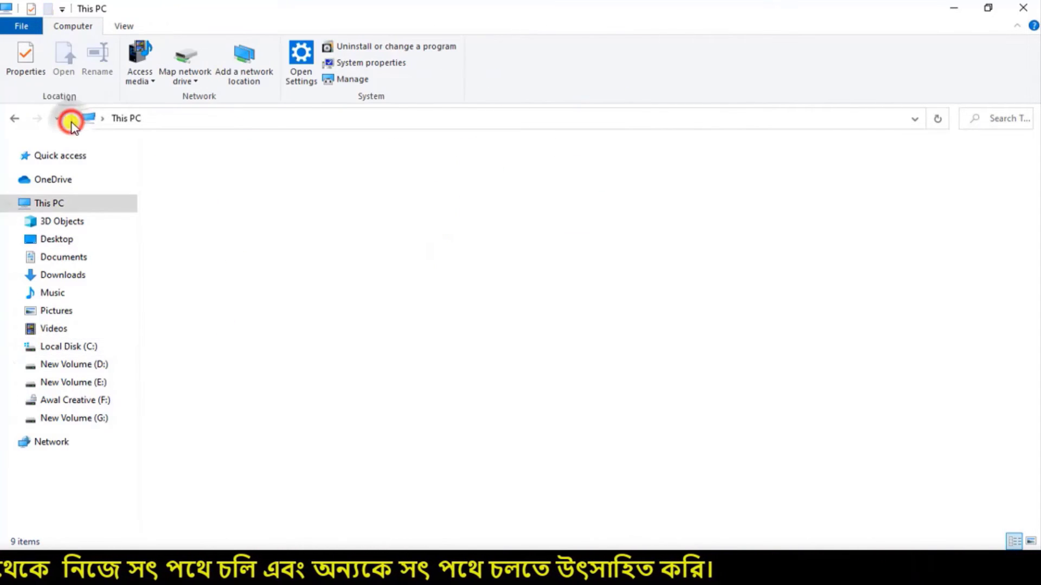
Step: Draw a red annotation rectangle around the Local Disk (C:) drive in This PC
click(441, 441)
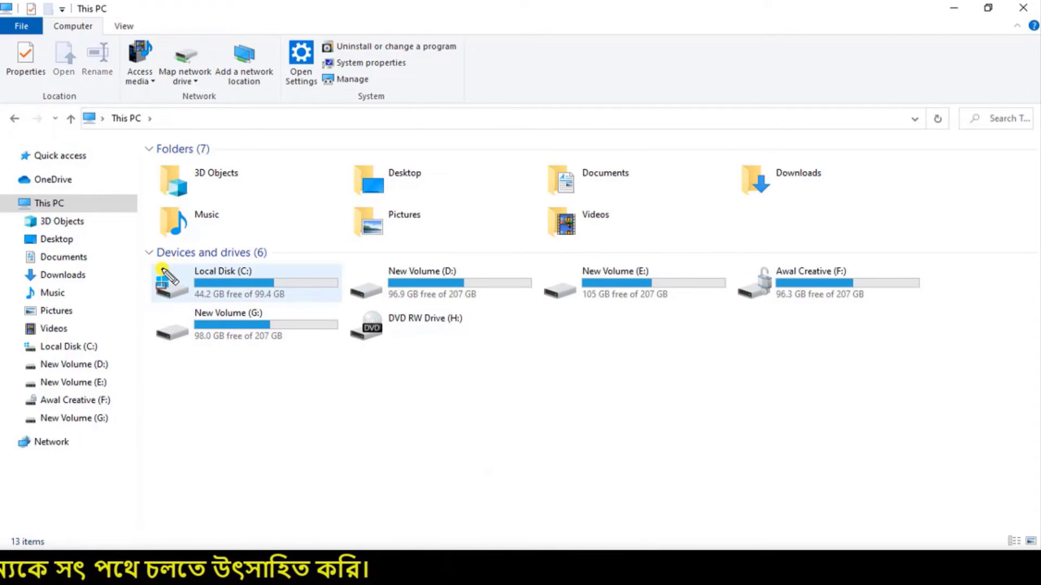
mouse_move(146, 259)
mouse_down()
mouse_move(260, 302)
mouse_move(345, 303)
mouse_up()
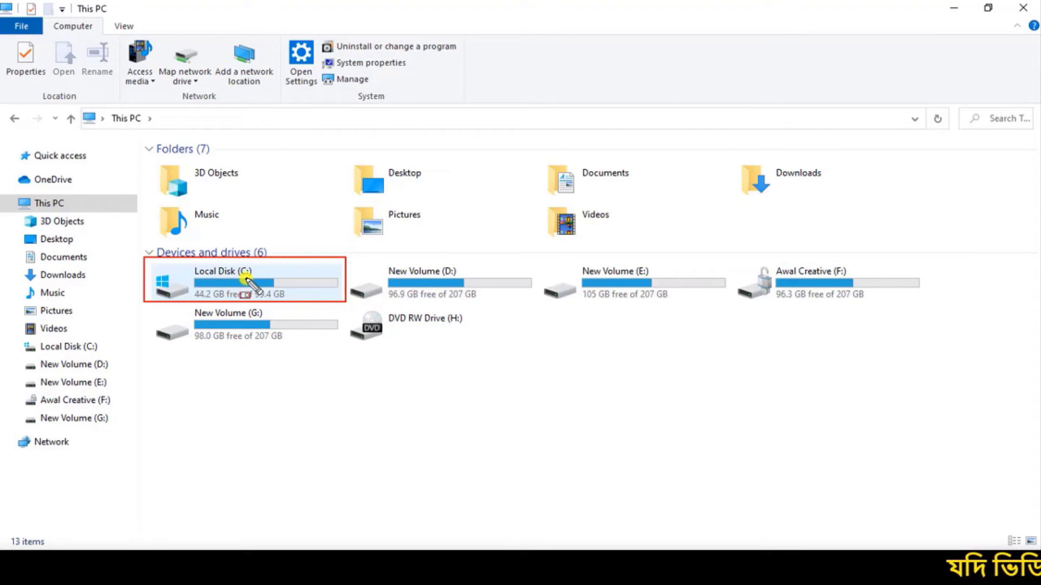
Step: Open New Volume (D:) to view its folders and files, and return to This PC
click(422, 275)
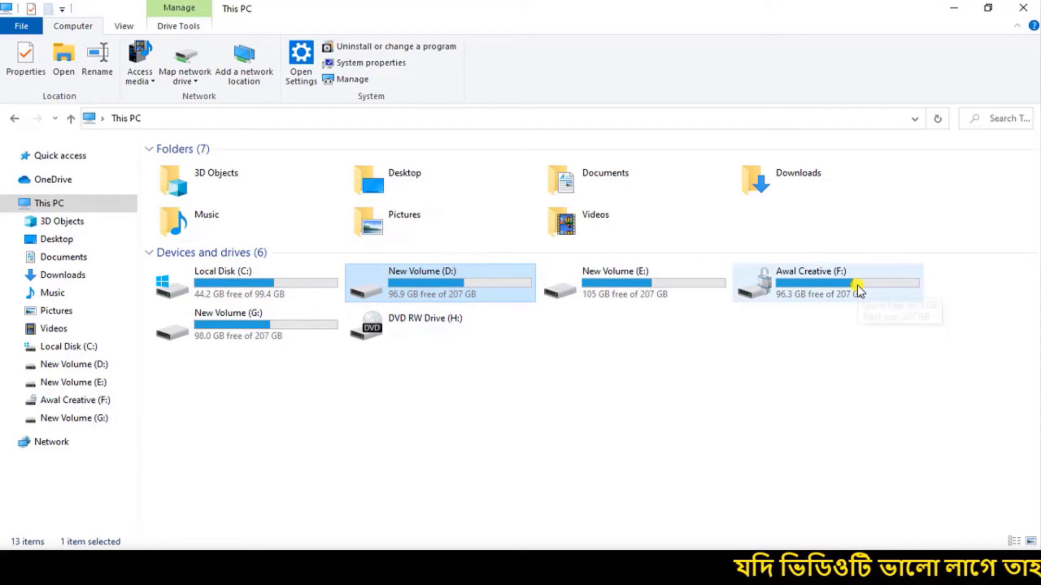
double_click(488, 284)
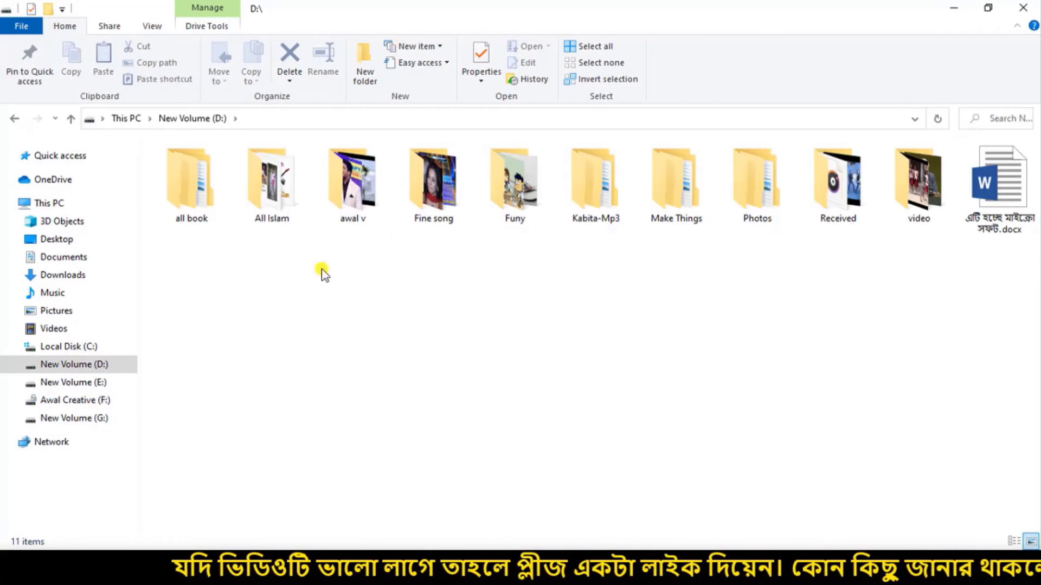
click(71, 118)
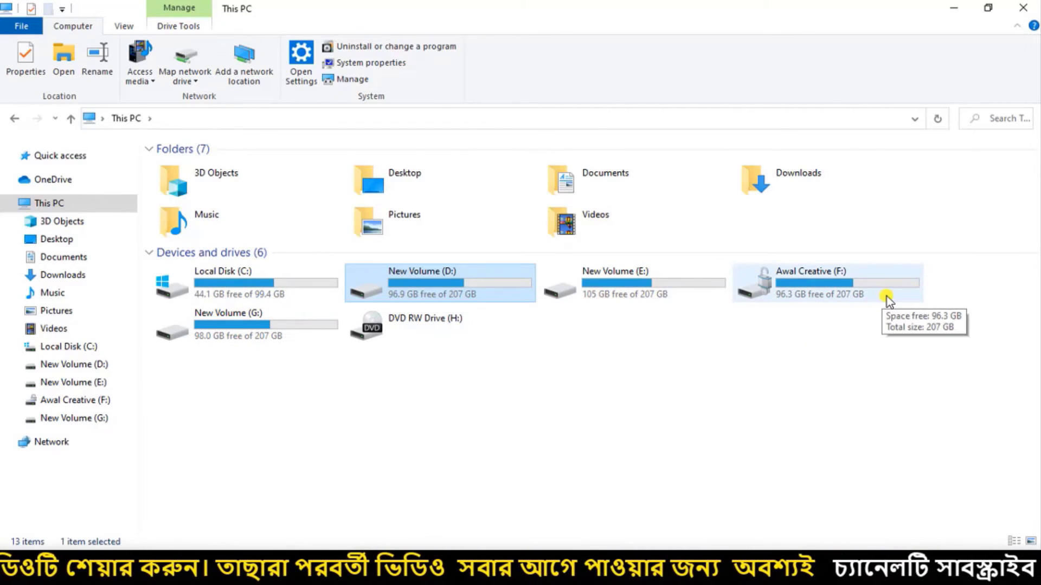
Step: Deselect New Volume (D:) and outline DVD RW Drive (H:) with a red annotation rectangle
click(304, 381)
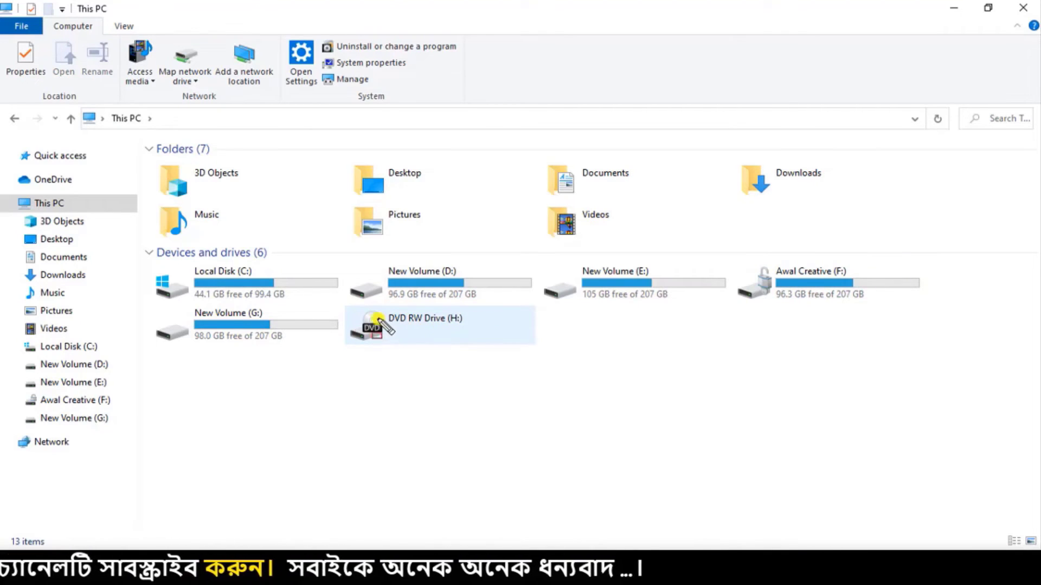
click(345, 305)
drag(368, 315, 531, 342)
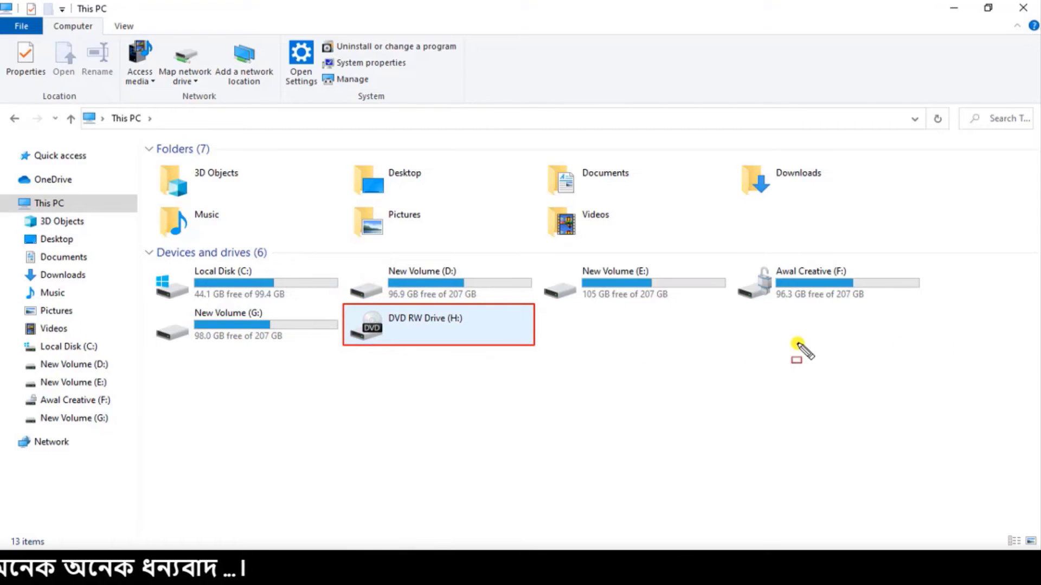
Step: Clear the red annotation rectangle and open the My Student folder inside Photos on New Volume (D:)
key(Escape)
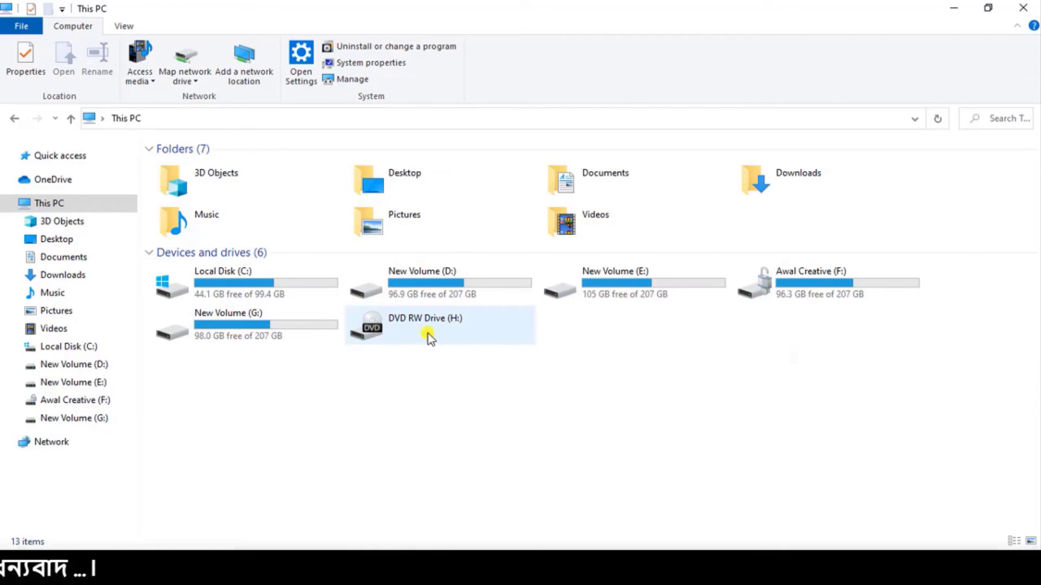
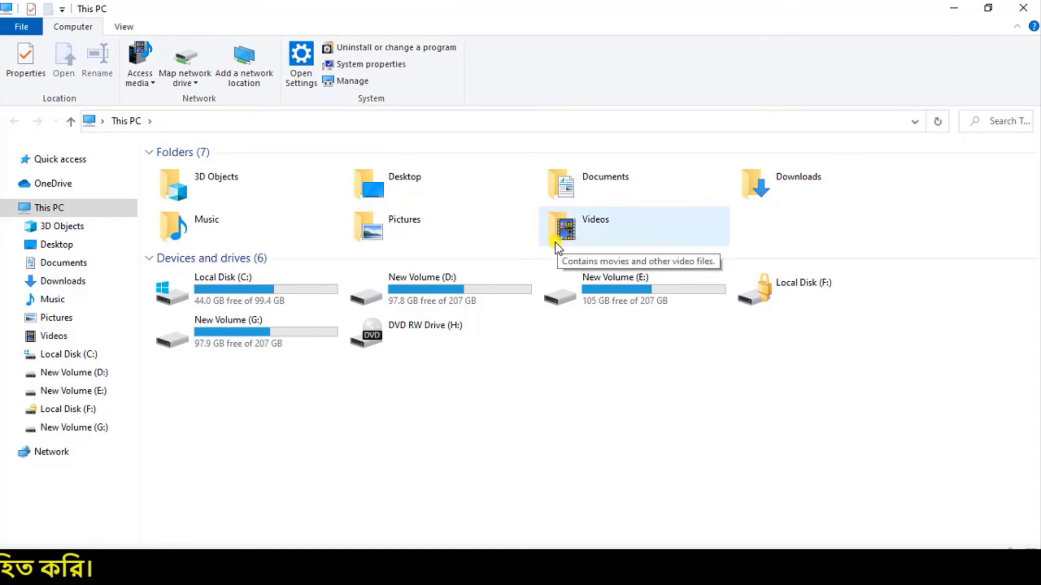
double_click(466, 285)
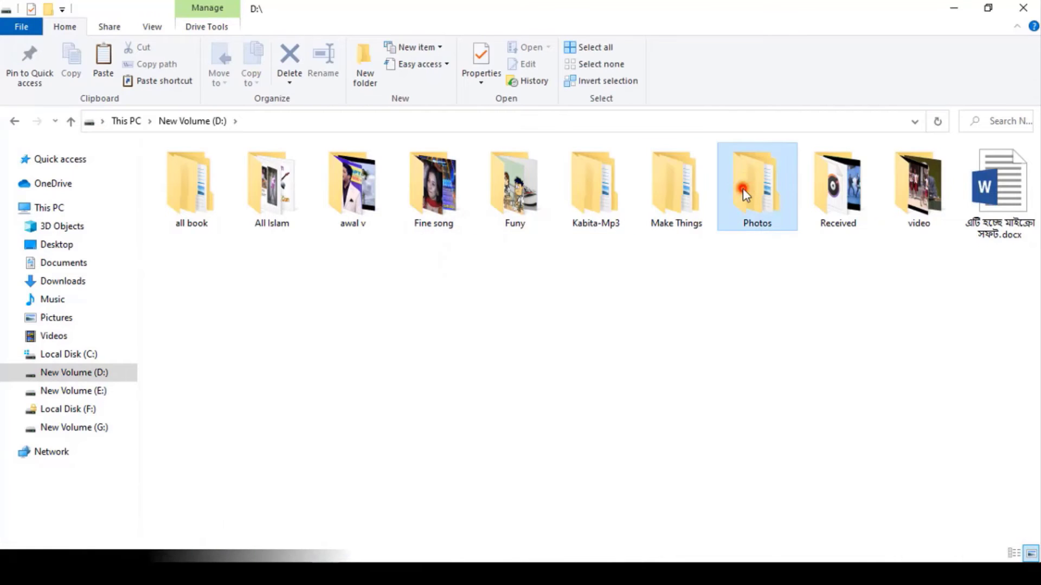
double_click(742, 188)
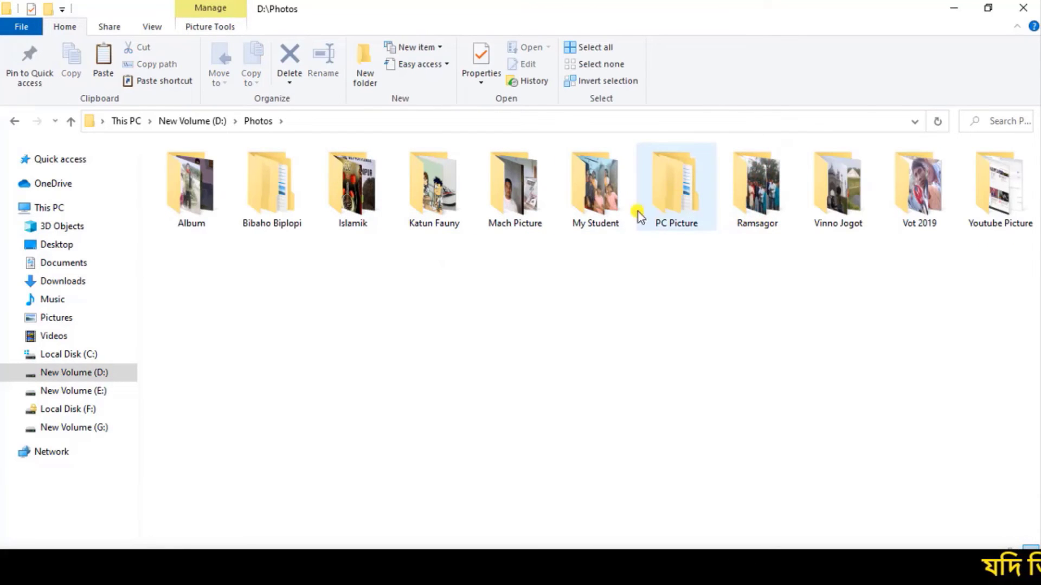
double_click(599, 192)
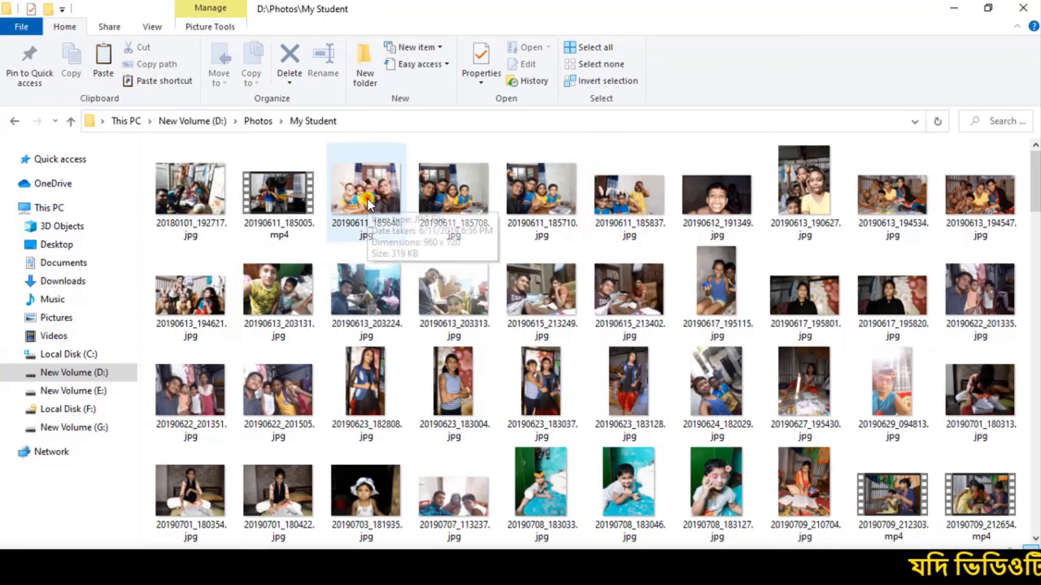
Step: Select photos 20190611_185640.jpg, 20190708_183127.jpg, 20190822_194232.jpg and 20190617_195820.jpg together in My Student and copy them
click(368, 203)
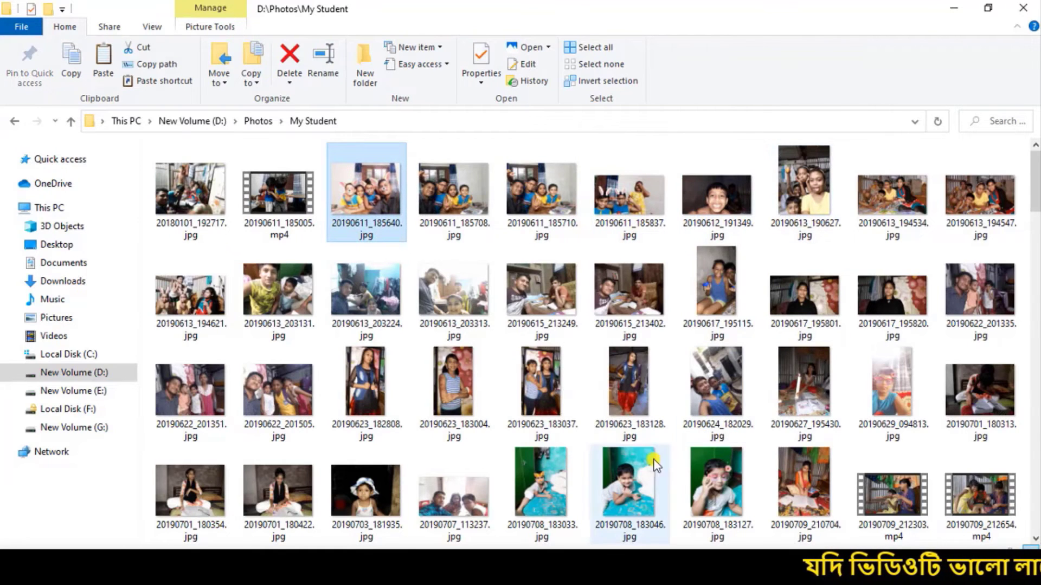
ctrl+click(720, 477)
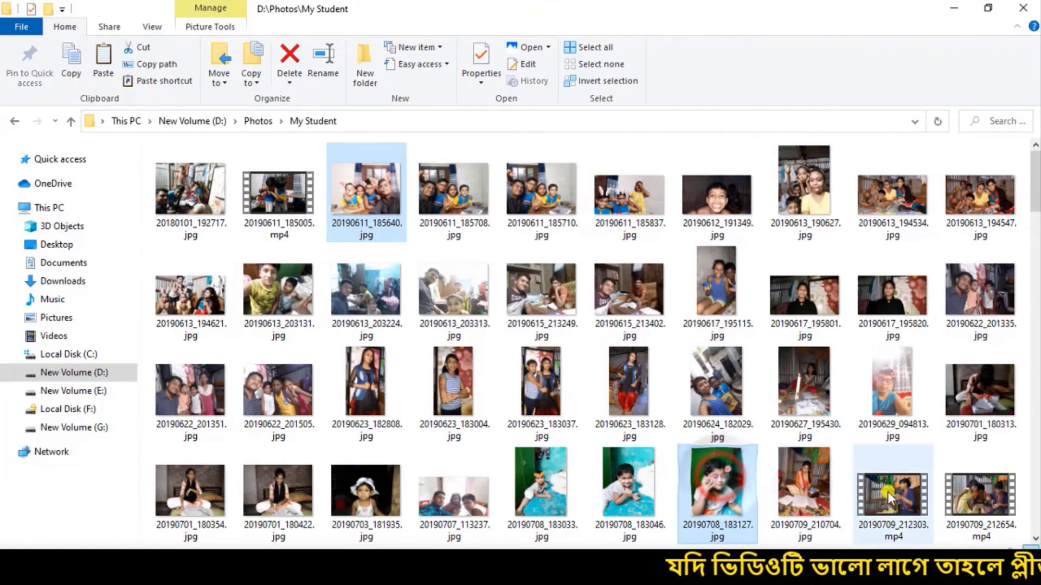
scroll(401, 450, down, 5)
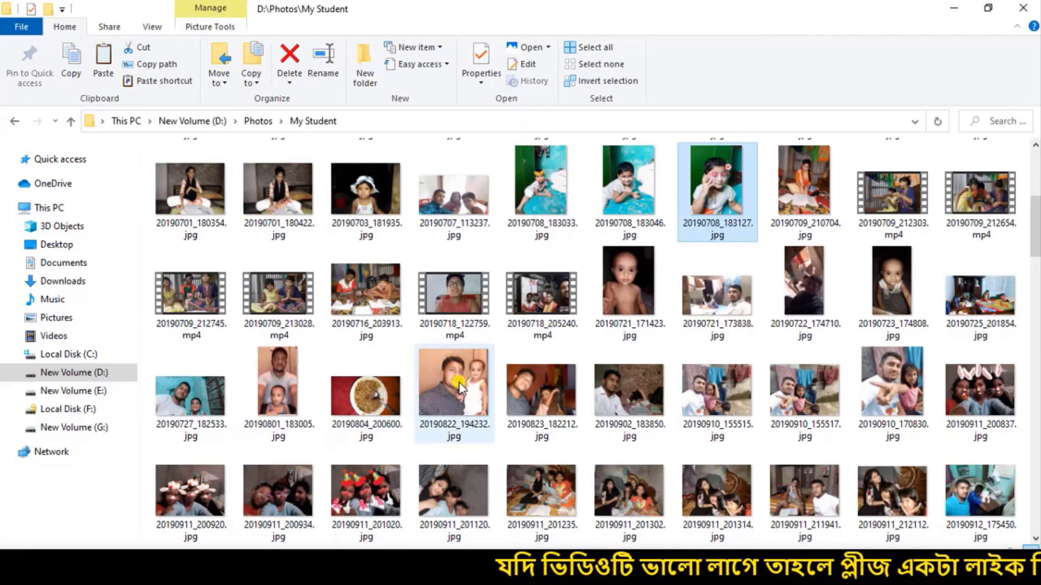
scroll(325, 350, up, 5)
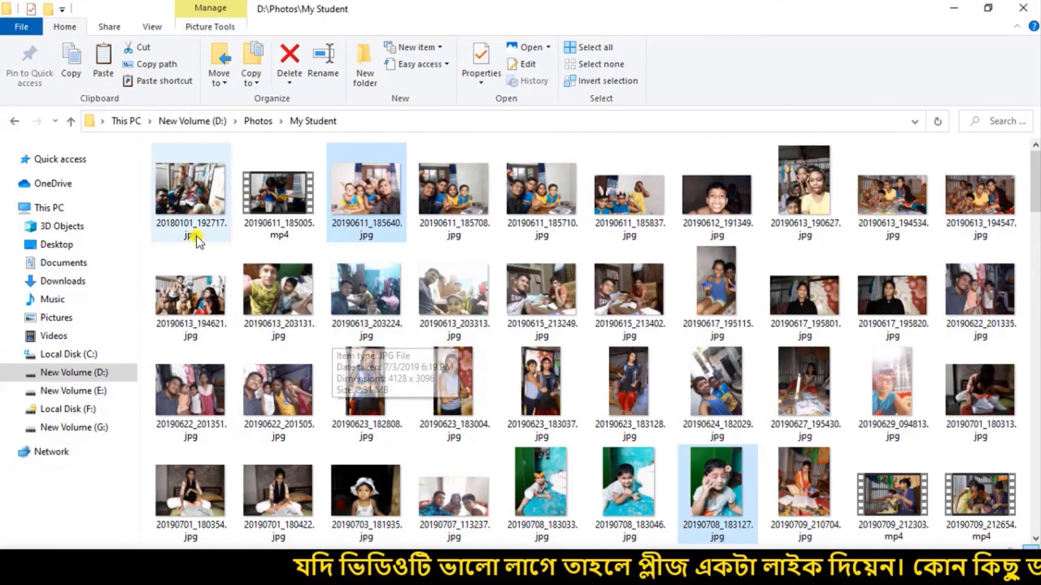
ctrl+click(892, 293)
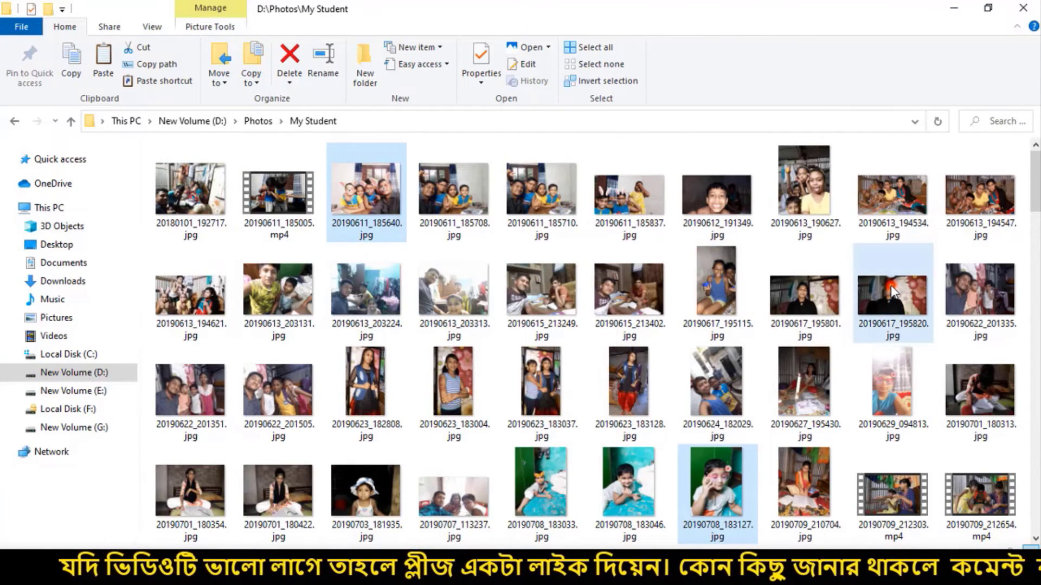
right_click(893, 292)
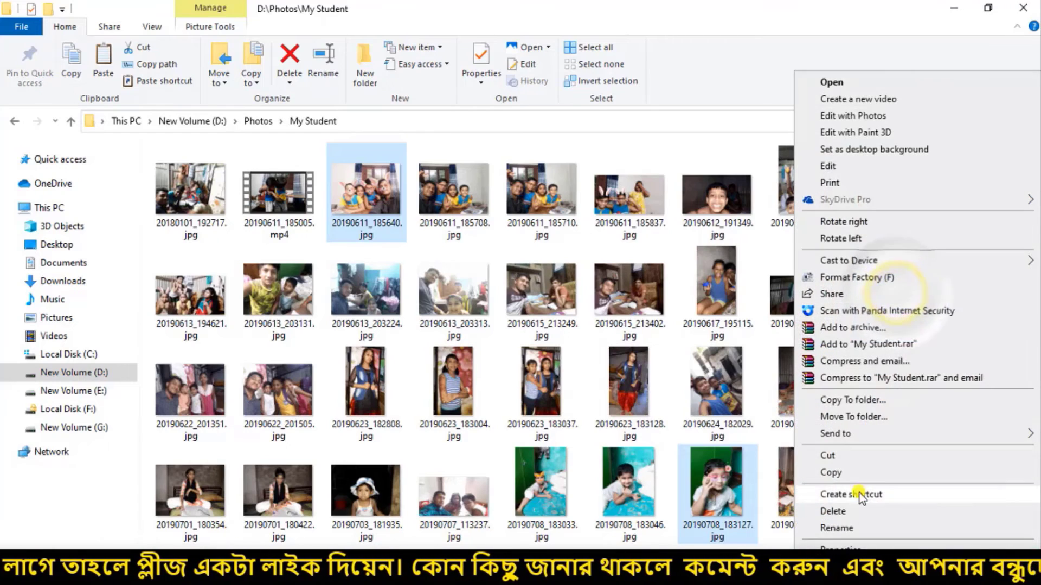
click(834, 471)
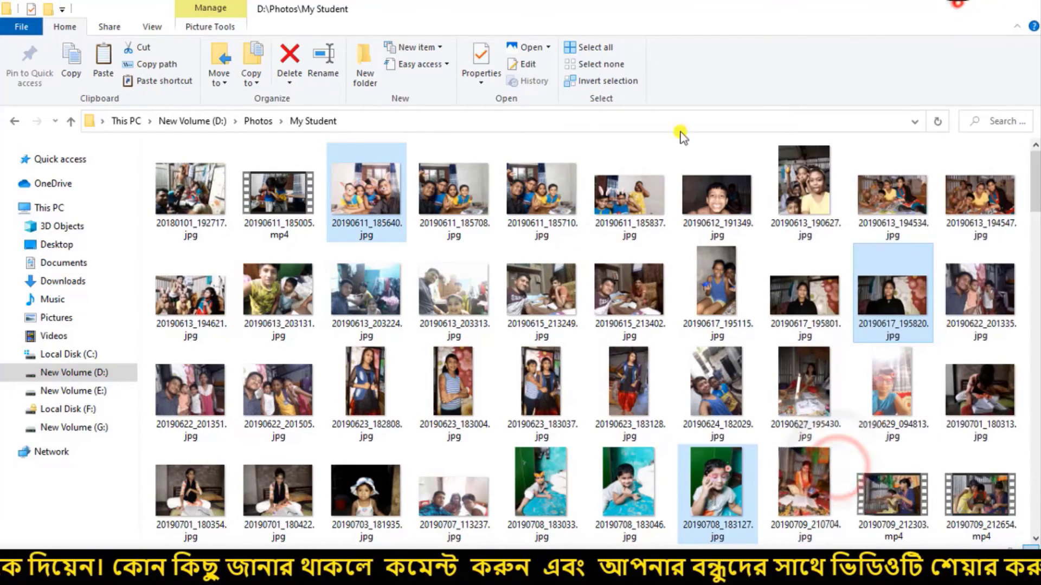
Step: Show the desktop, paste the copied photos onto it and deselect them
key(super+d)
right_click(226, 93)
click(258, 163)
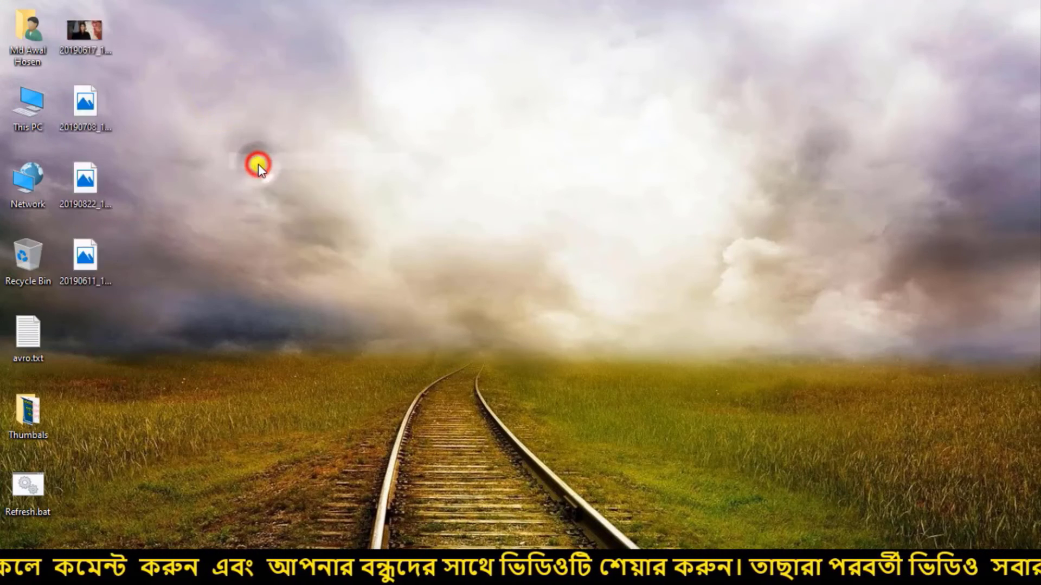
click(243, 166)
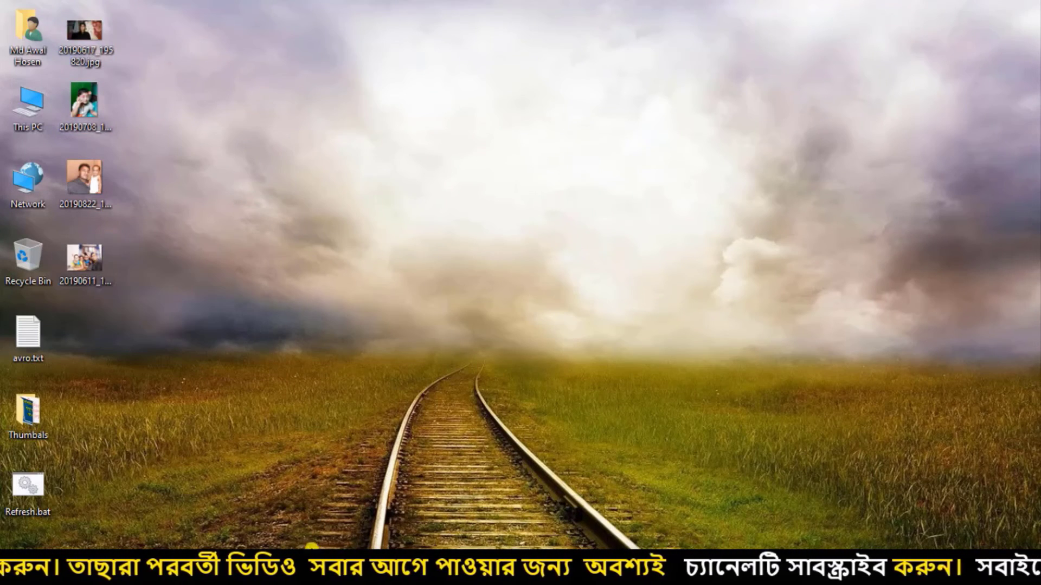
Step: Return to the Photos folder window, open Katun Fauny and copy the fourth video, a Bangla Funny jokes clip
click(337, 570)
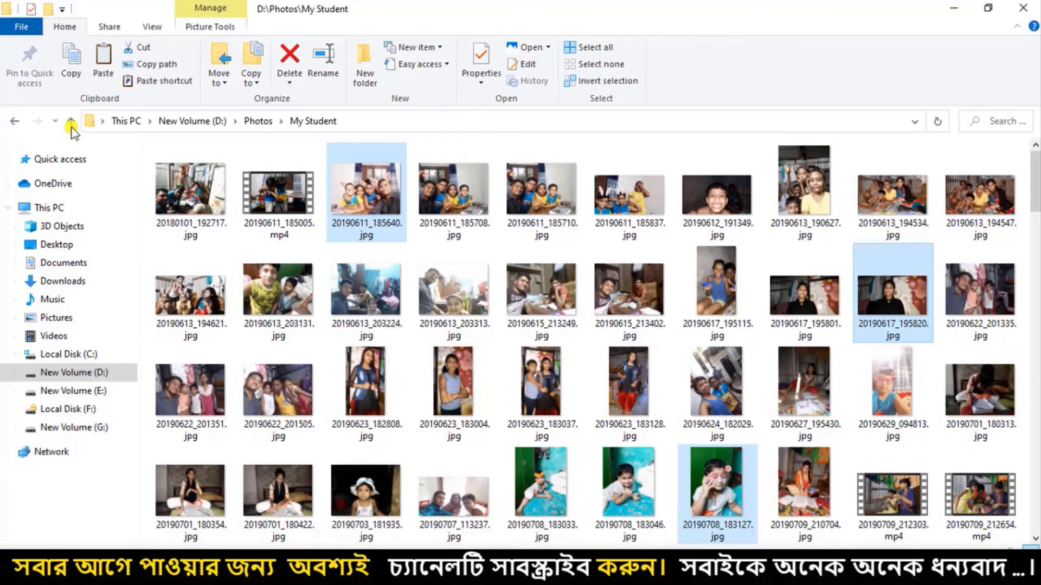
click(65, 122)
click(440, 199)
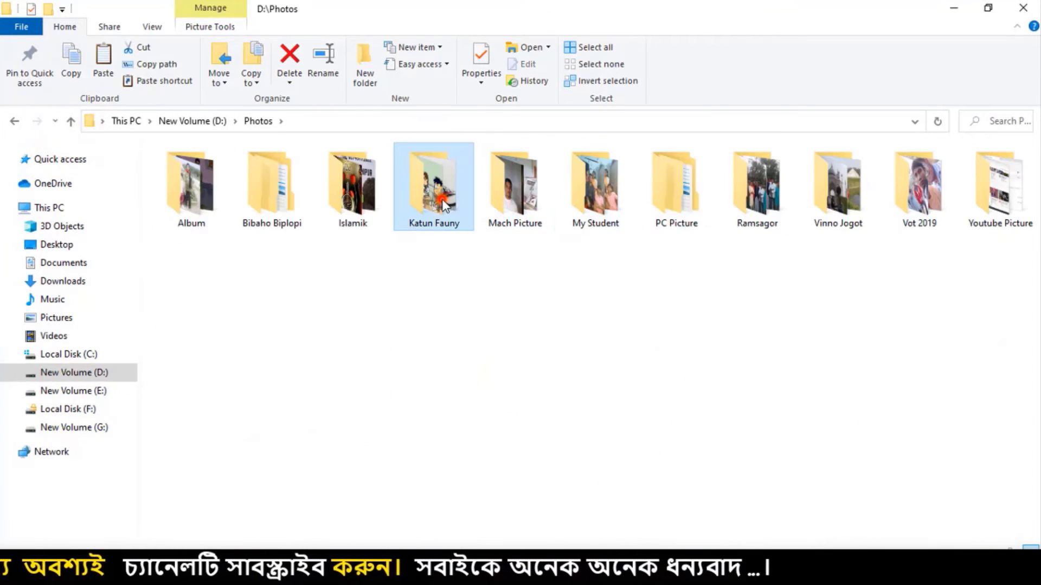
double_click(441, 200)
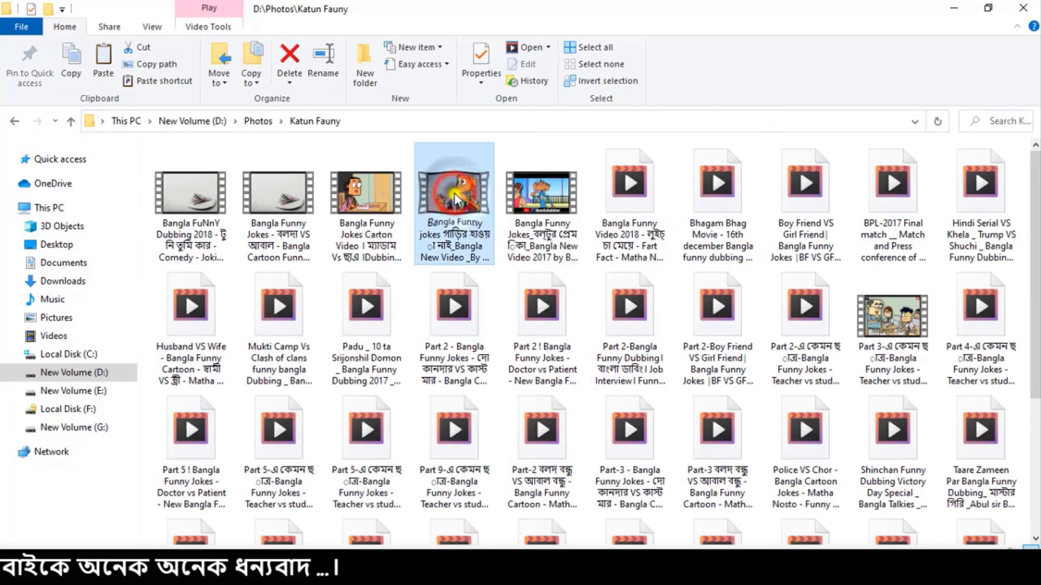
right_click(454, 192)
click(491, 472)
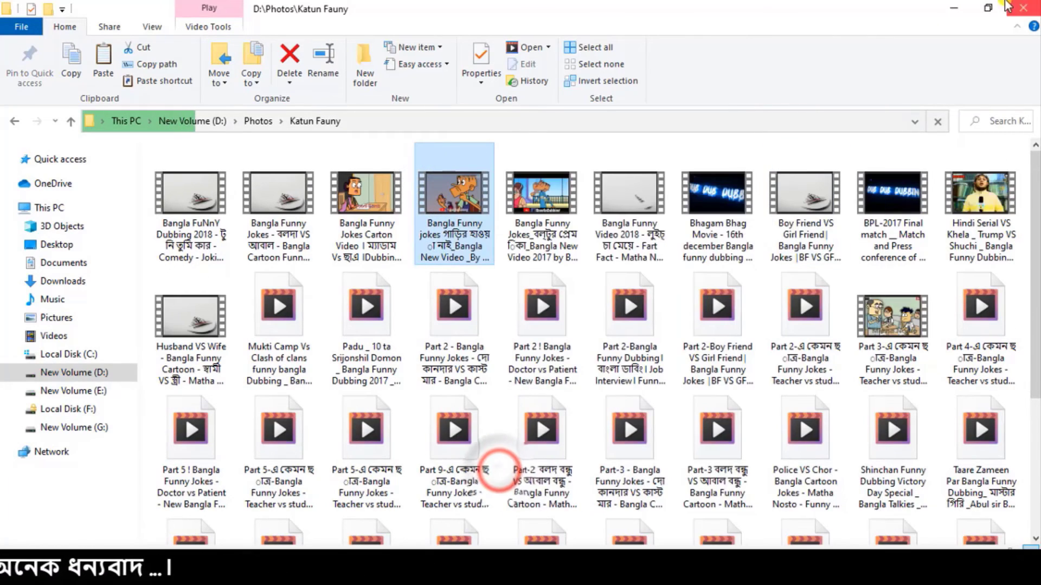
Step: Minimize the folder window and paste the copied Bangla Funny jokes video onto the desktop
click(958, 8)
right_click(233, 239)
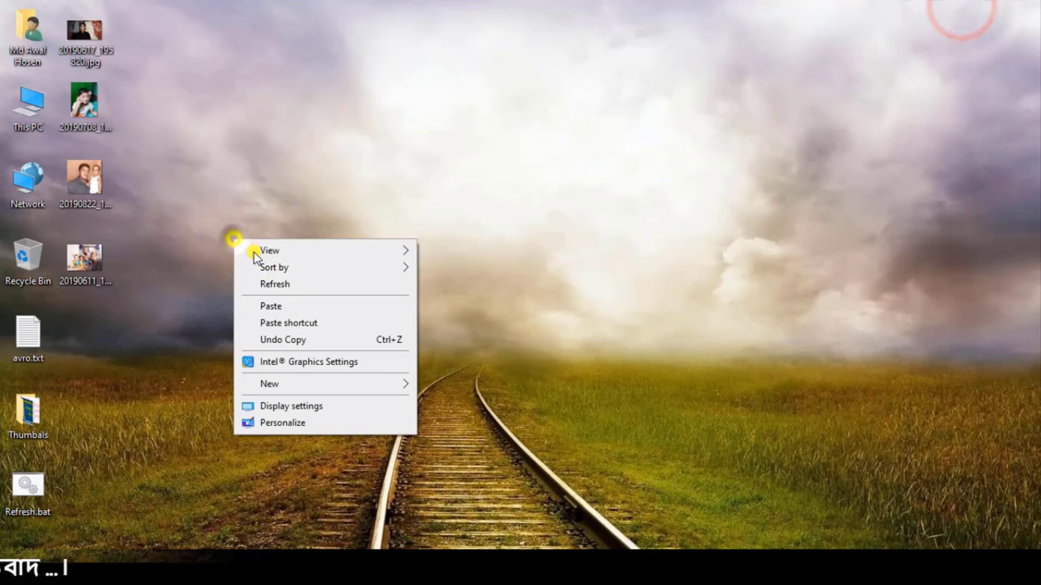
click(286, 308)
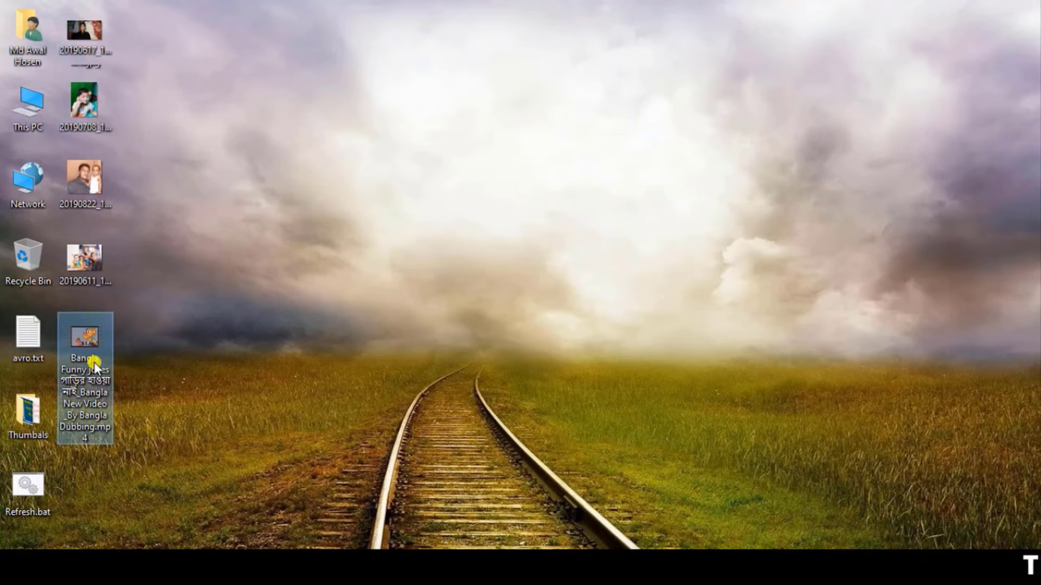
Step: Restore the folder window, go back to New Volume (D:) and open the All Islam folder
click(349, 567)
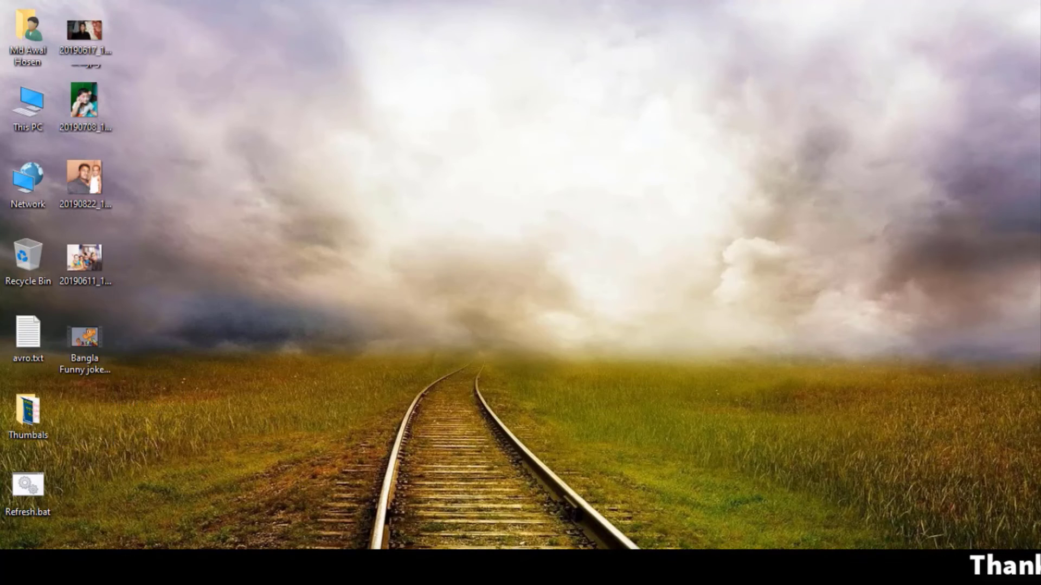
click(69, 122)
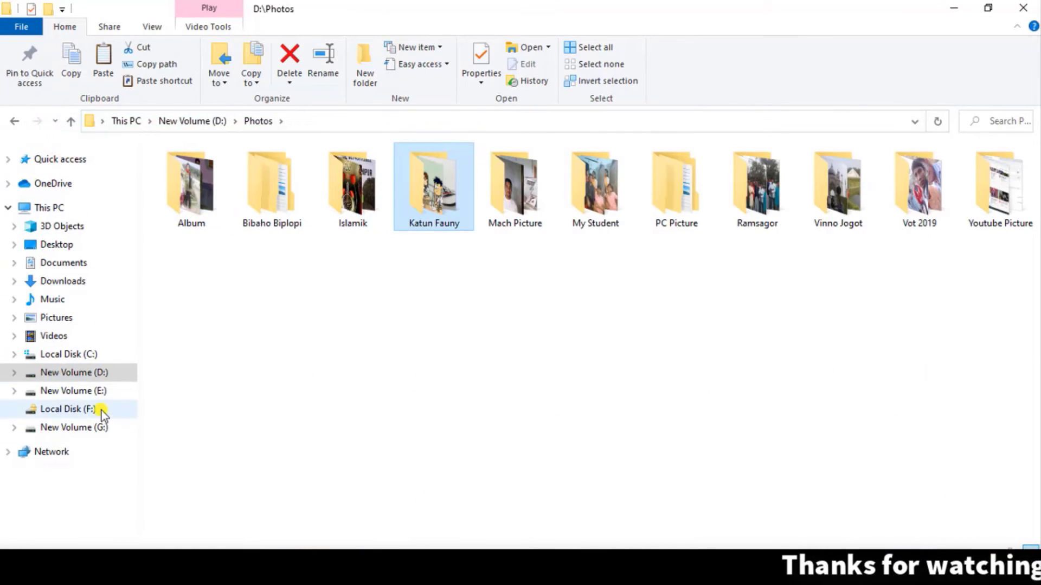
click(99, 374)
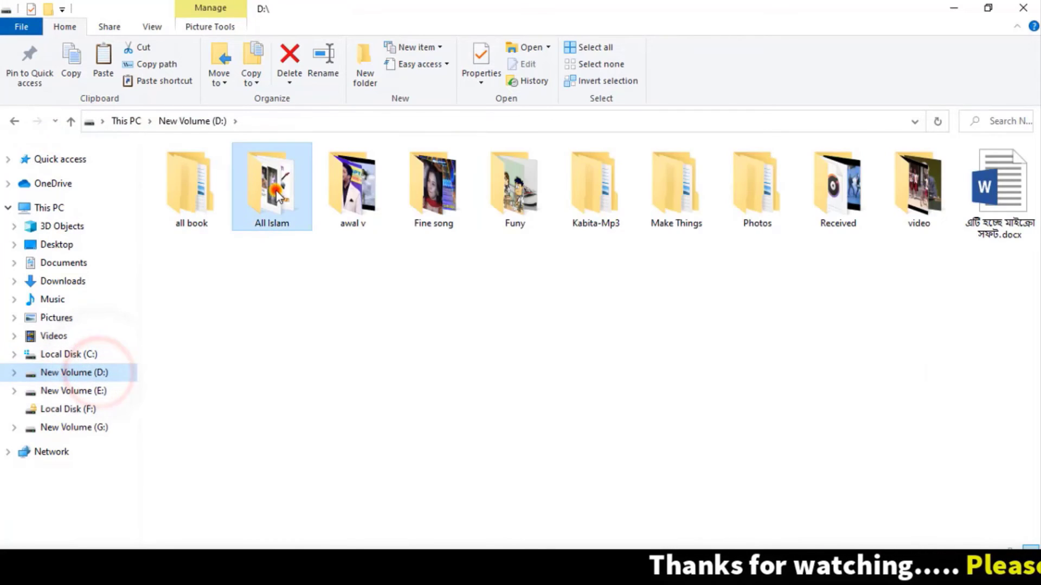
double_click(273, 189)
Step: View the contents of the Alochona and Islamic folders in turn, returning to All Islam after each
click(225, 171)
double_click(226, 172)
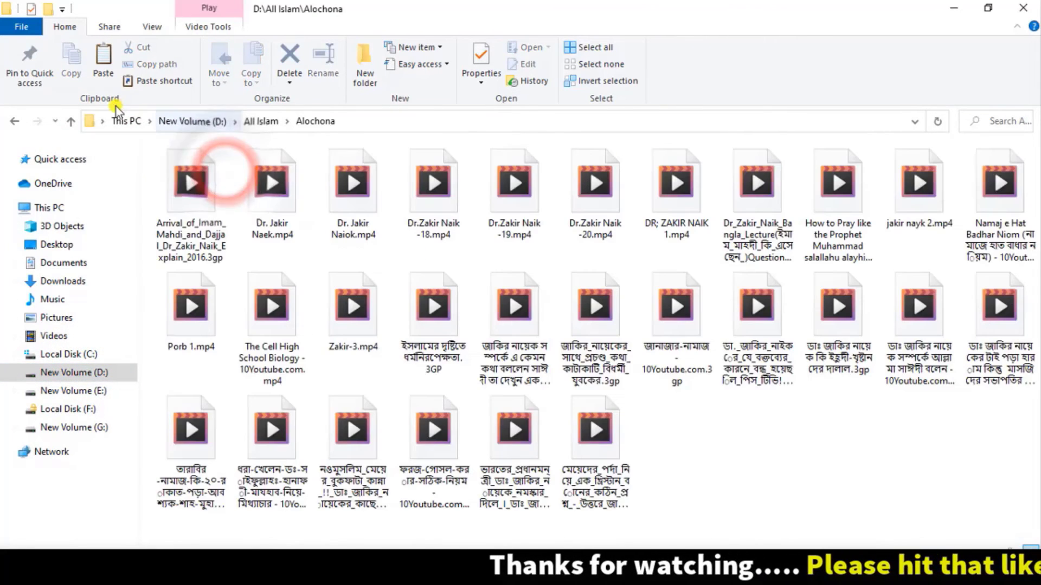
click(69, 121)
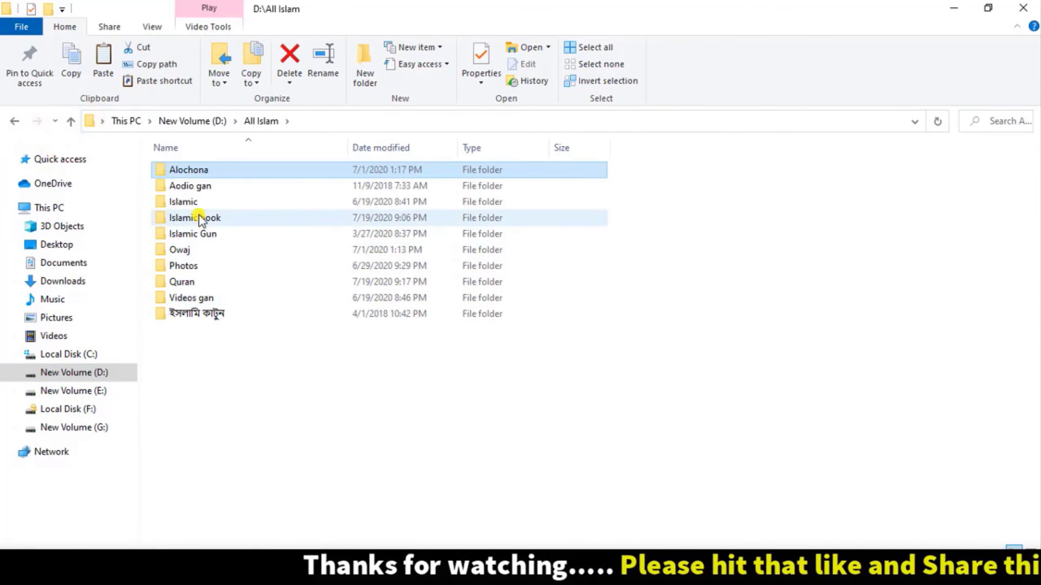
double_click(196, 204)
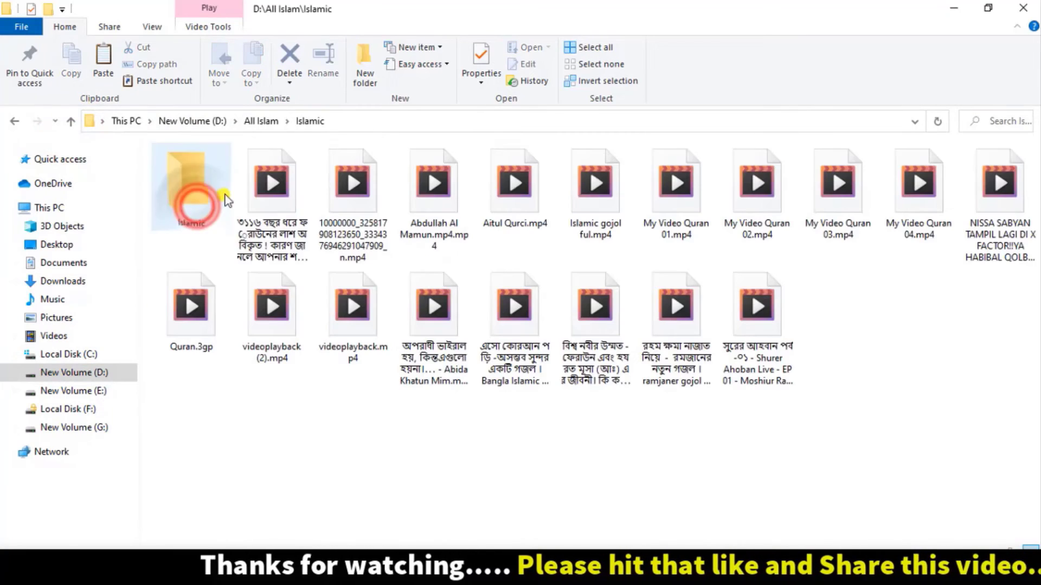
click(71, 122)
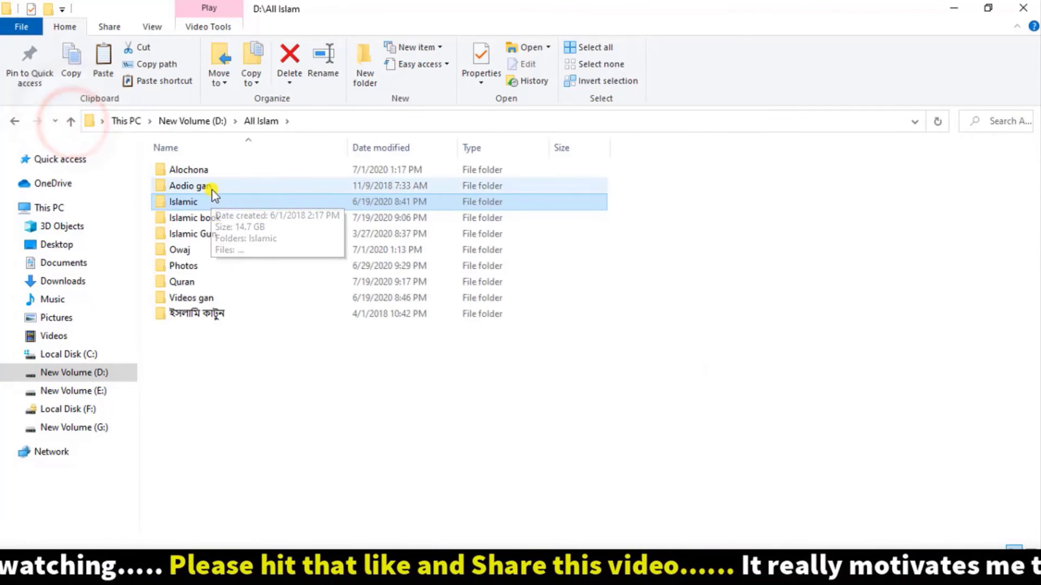
Step: Open the কলরব folder inside Aodio gan and copy its first audio file
double_click(210, 186)
double_click(210, 184)
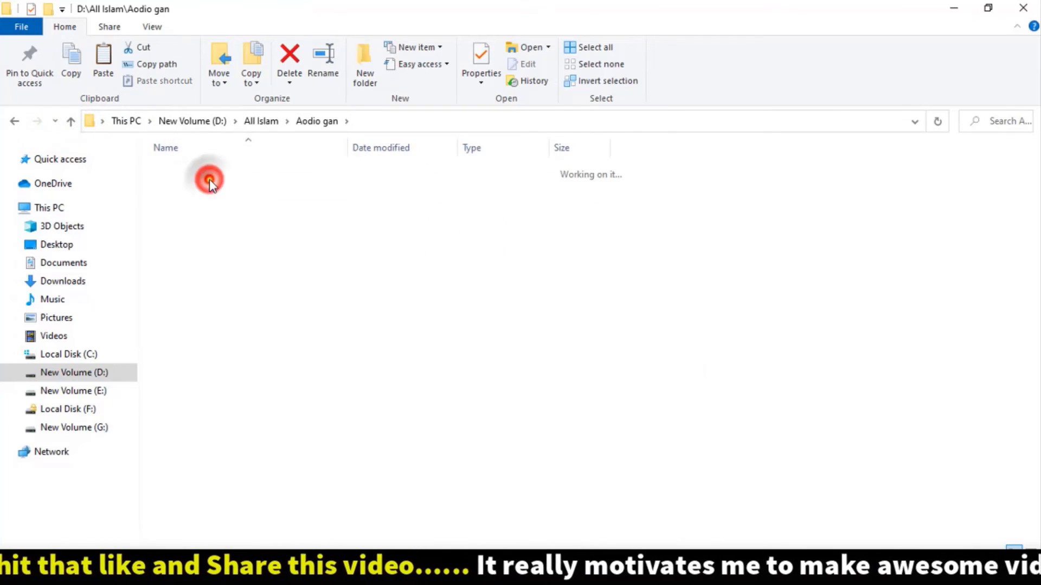
right_click(222, 169)
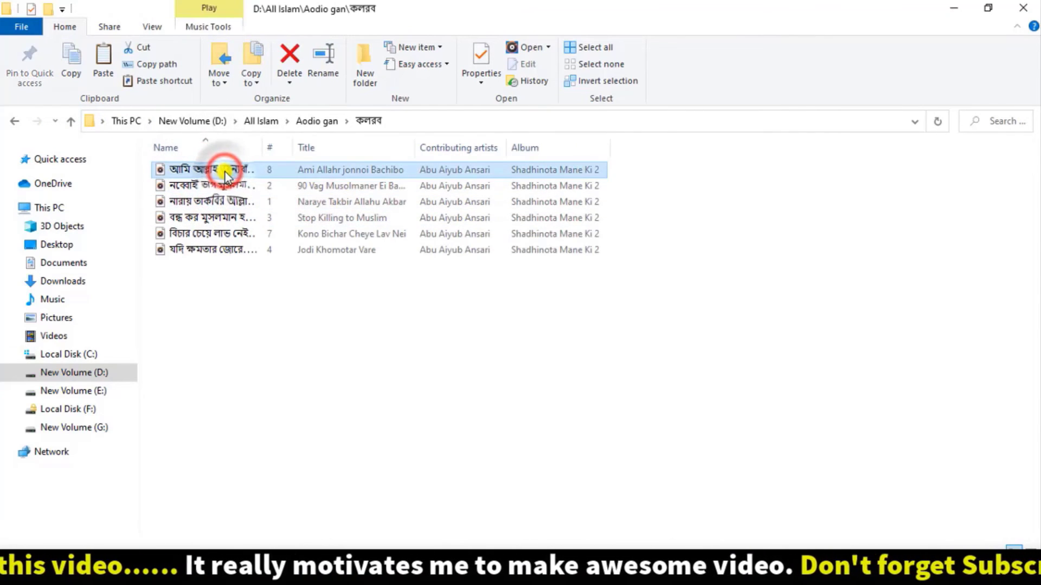
click(285, 472)
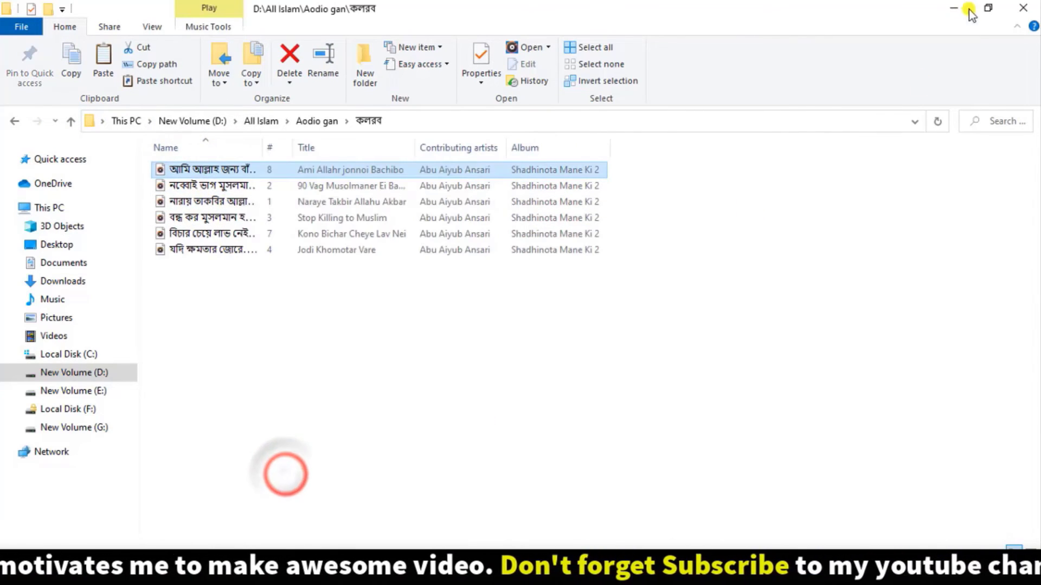
Step: Leave the folder window and paste the copied mp3 file onto the desktop
click(1021, 6)
right_click(222, 311)
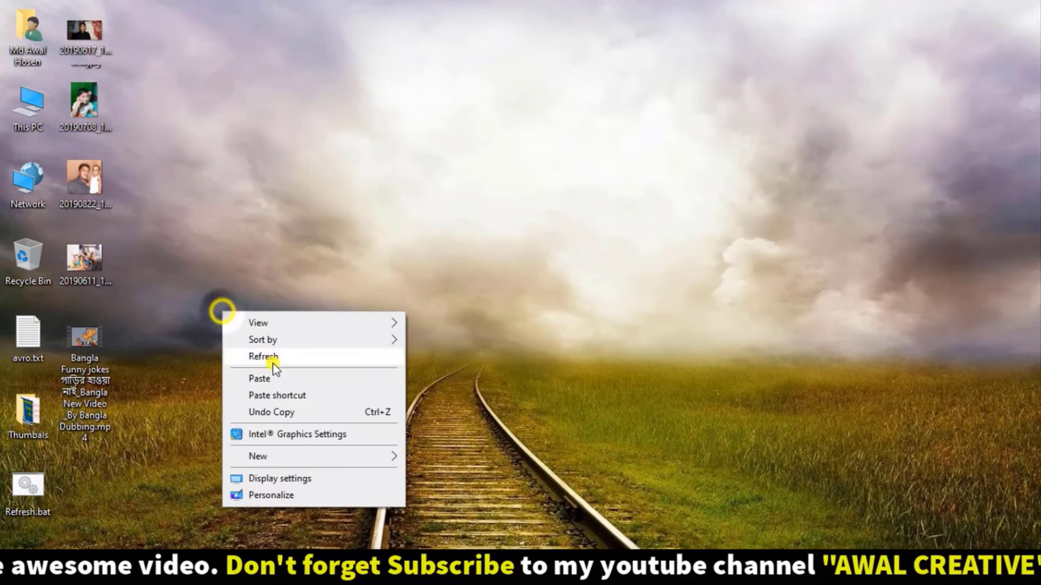
click(274, 376)
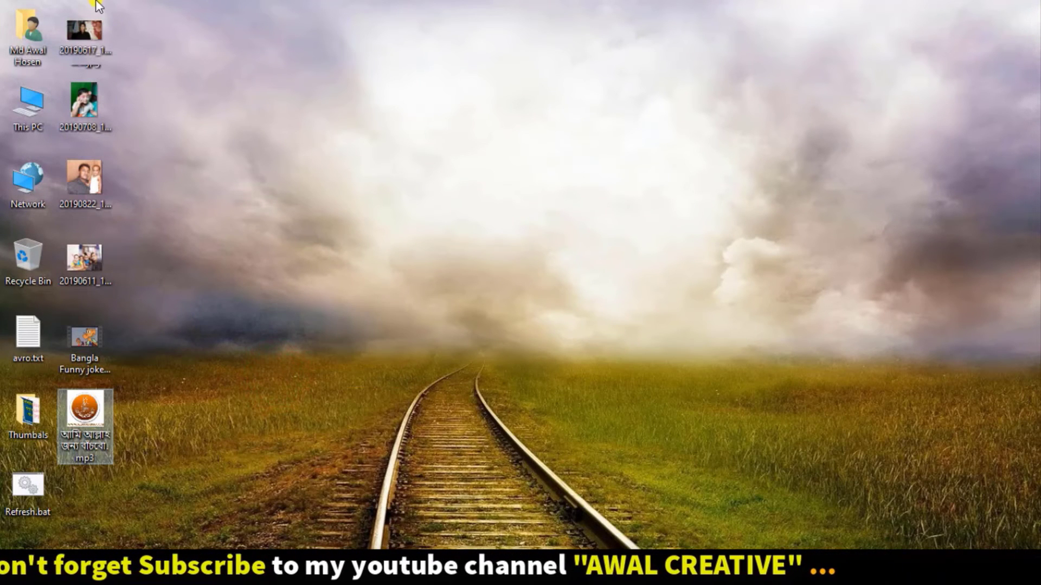
mouse_move(84, 431)
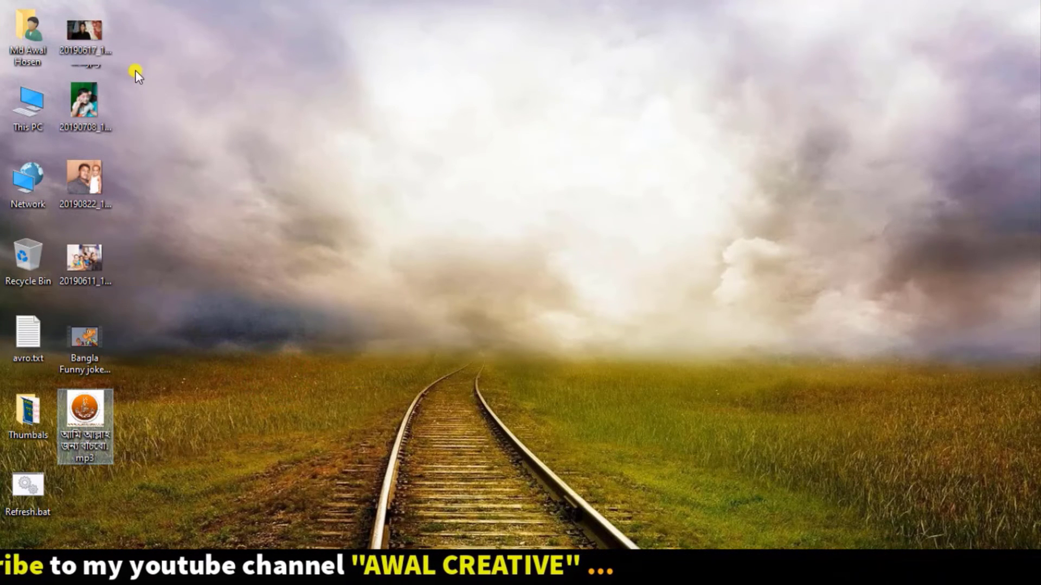
Step: Select the four pasted photos, the Bangla Funny jokes video and the mp3 file together on the desktop
click(268, 70)
right_click(309, 37)
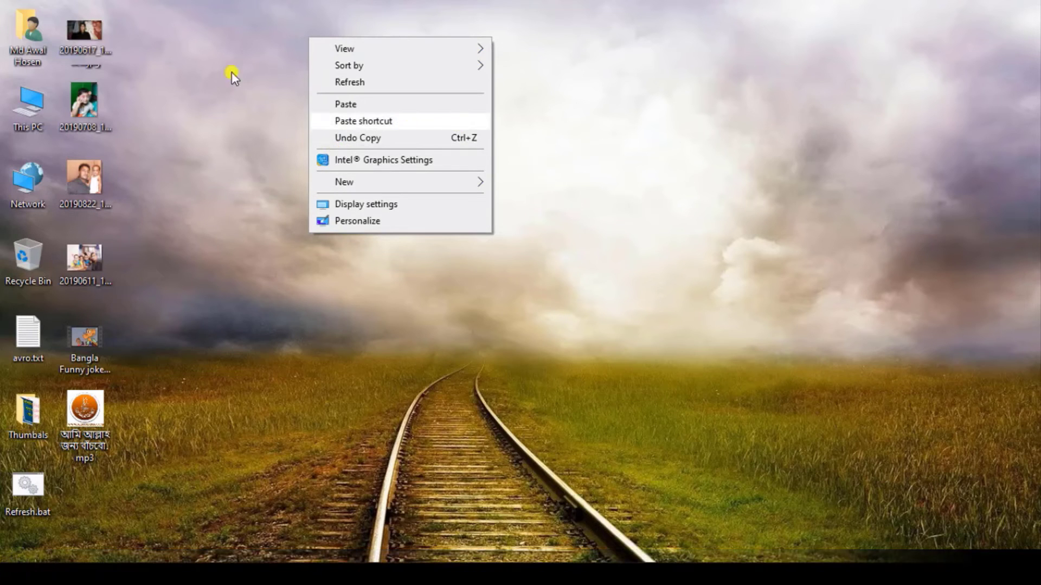
click(198, 6)
drag(144, 2, 80, 427)
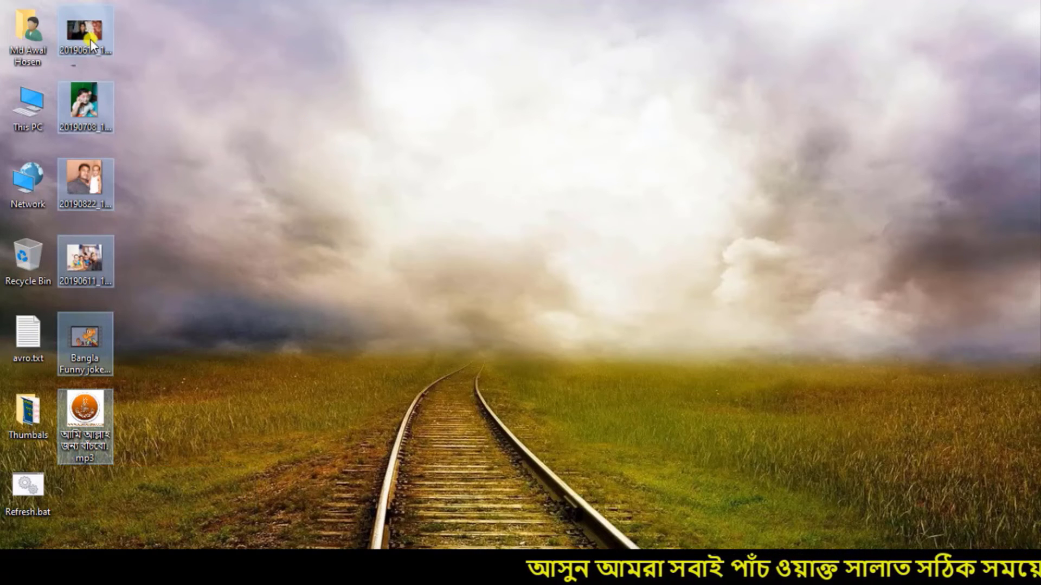
Step: Reselect the four photos, the video and the mp3 on the desktop and open the settings for adding them to an archive
click(230, 16)
drag(146, 1, 72, 442)
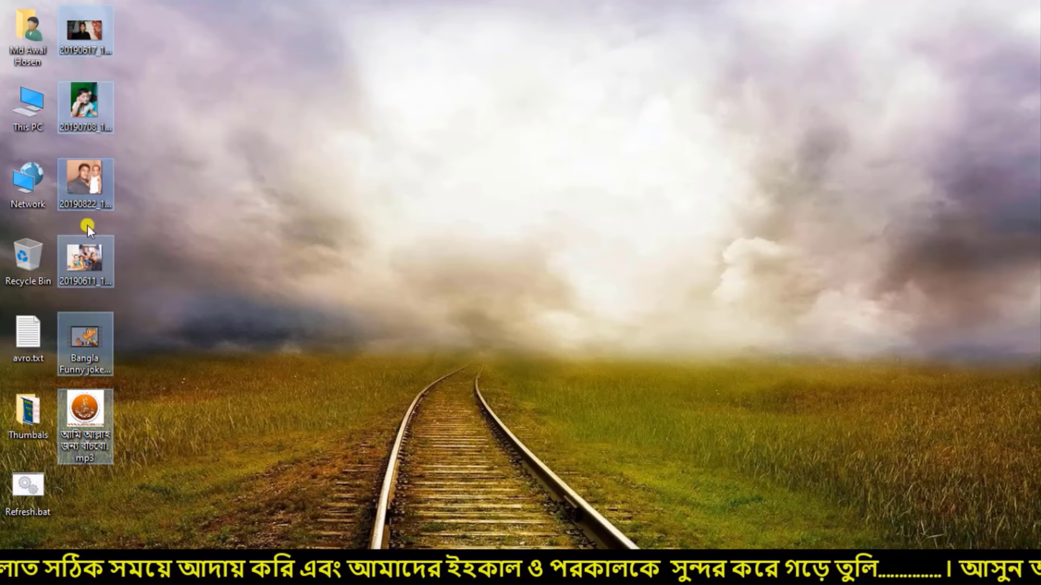
right_click(84, 21)
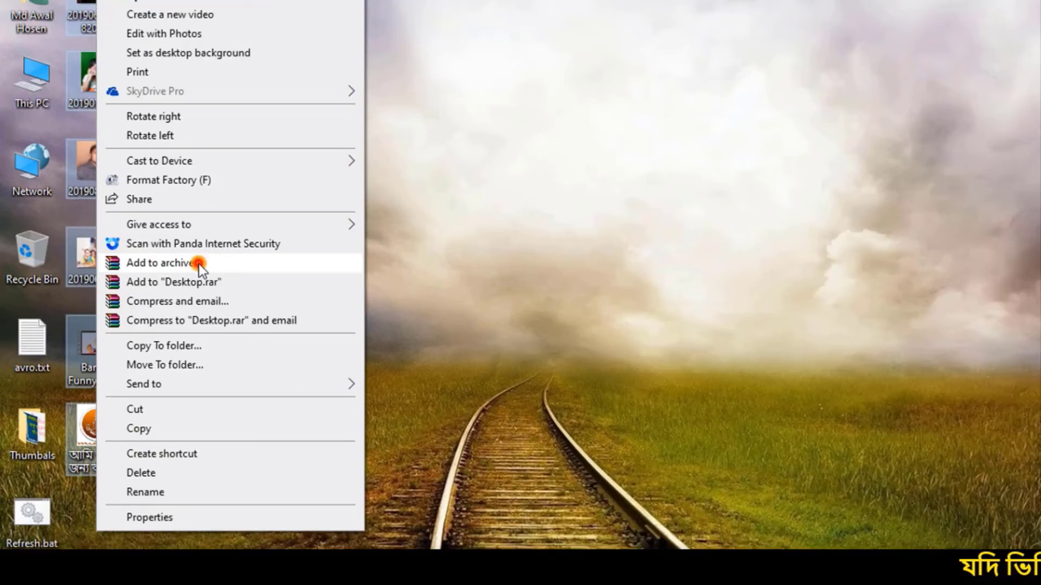
click(483, 220)
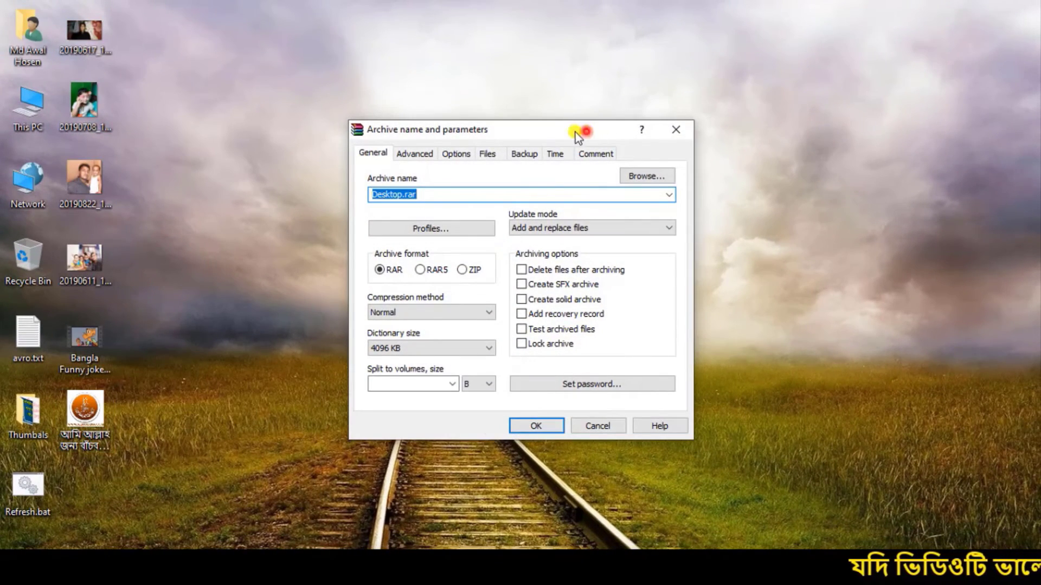
drag(574, 132, 540, 104)
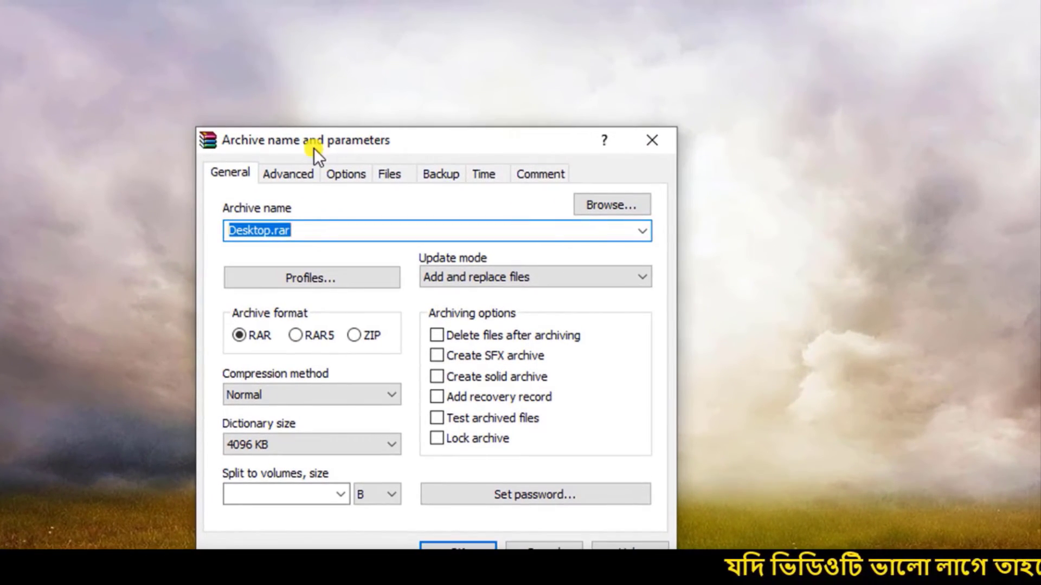
Step: Look through the archive's Advanced, Options, Files, Backup, Time and Comment settings and return to the General ones
click(229, 169)
click(279, 172)
click(347, 173)
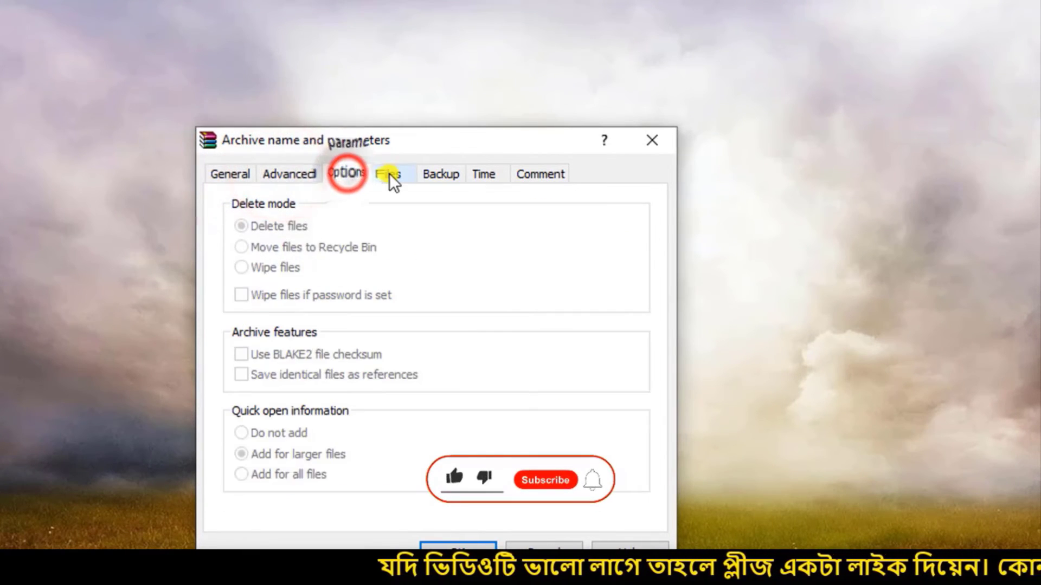
click(389, 174)
click(450, 174)
click(488, 173)
click(541, 172)
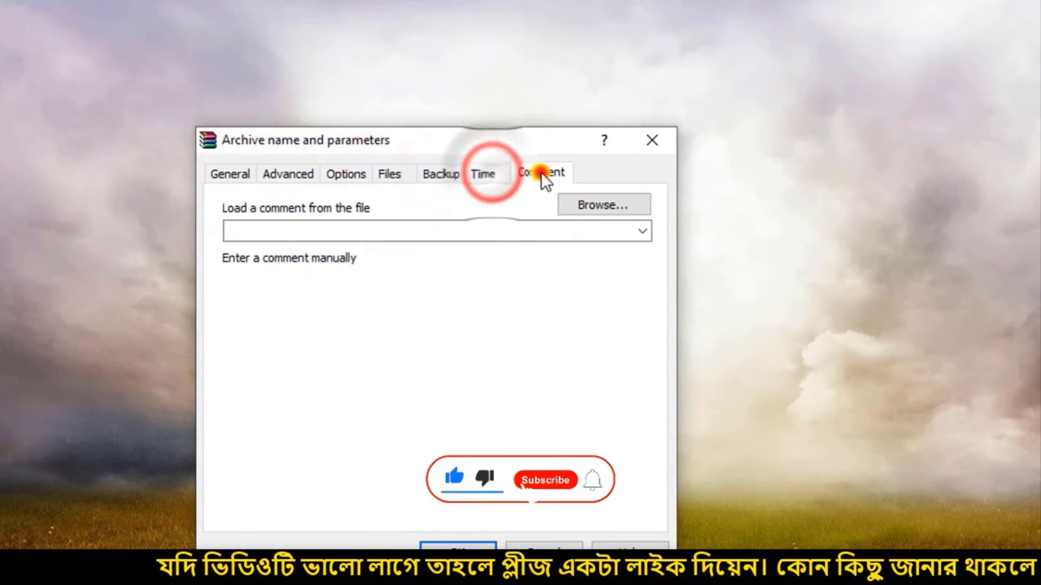
click(505, 173)
click(440, 173)
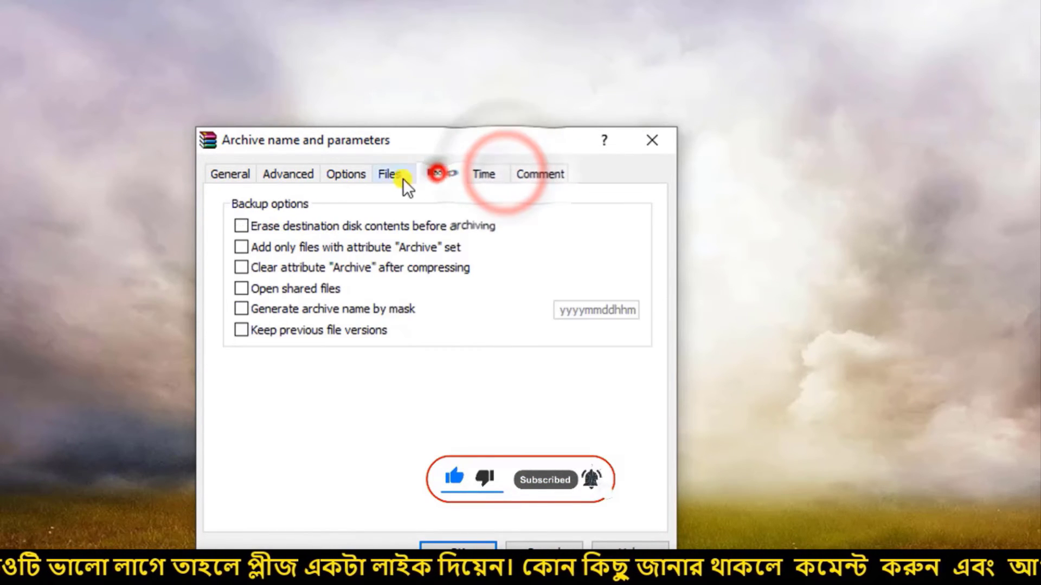
click(382, 178)
click(350, 178)
click(282, 179)
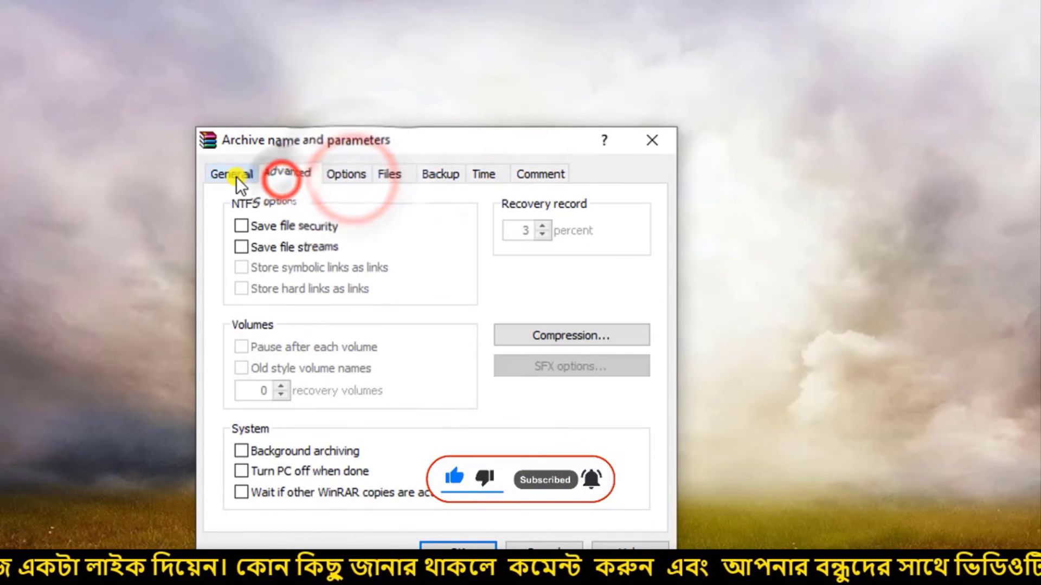
click(235, 176)
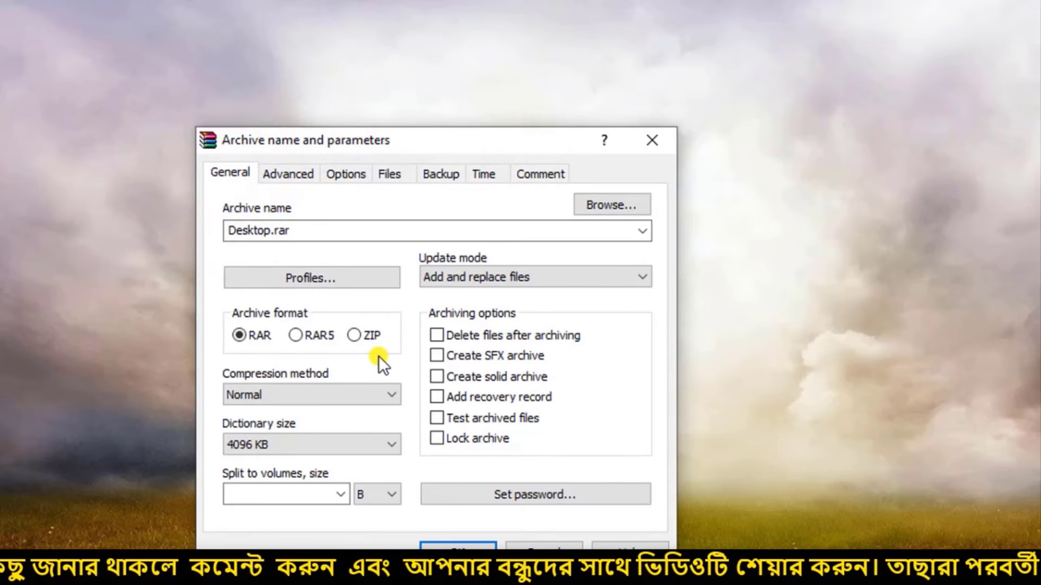
Step: Review the Advanced, Options, Files, Backup and Time settings once more, ending on the General settings
click(287, 176)
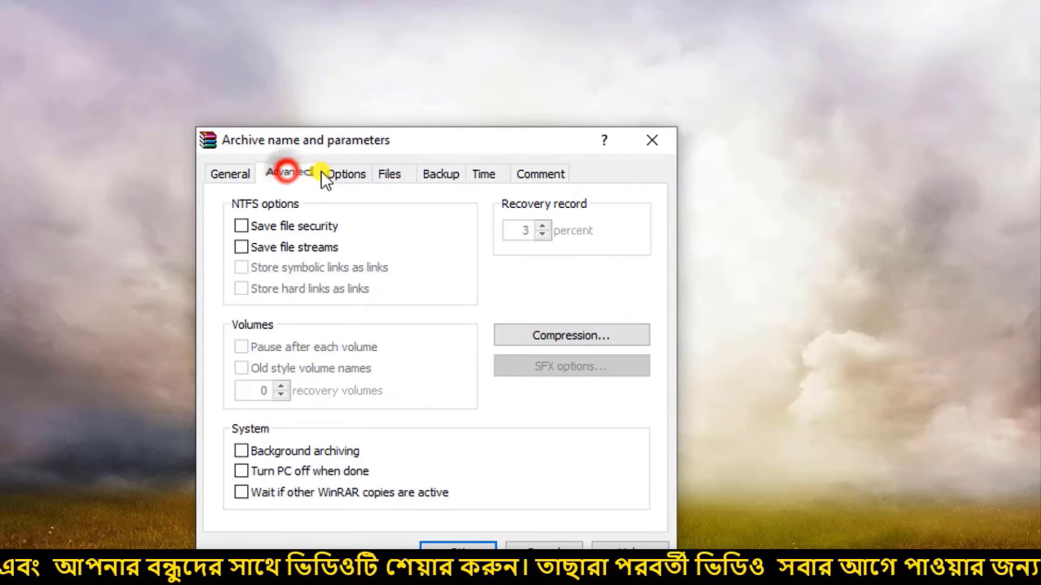
click(343, 174)
click(401, 173)
click(432, 174)
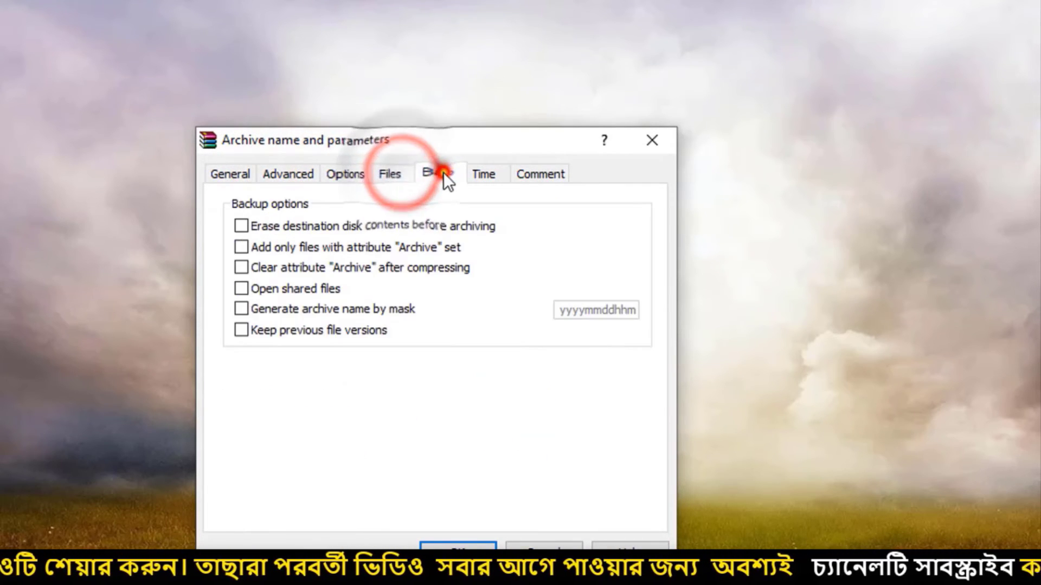
click(474, 173)
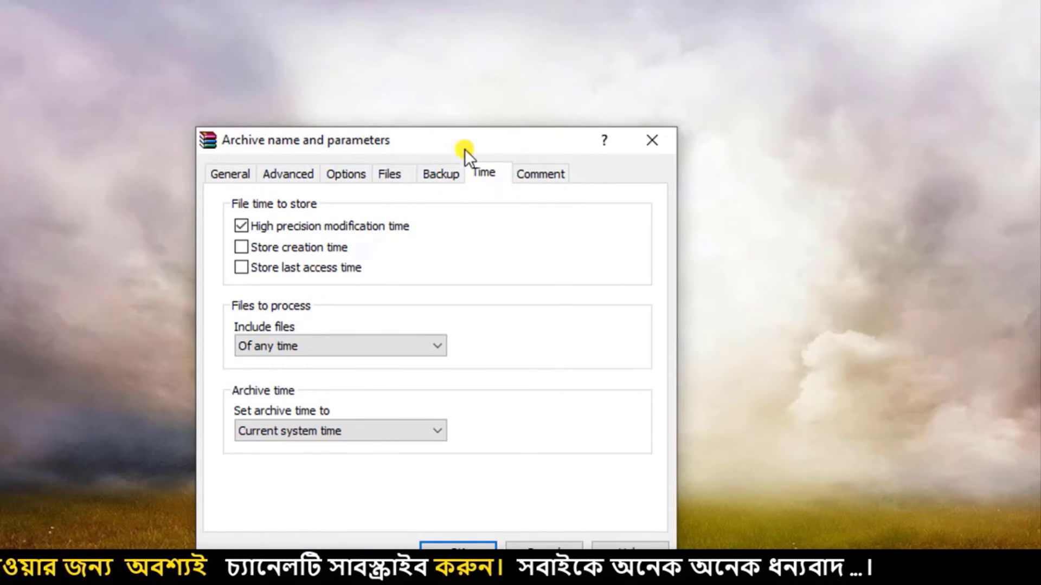
click(337, 176)
click(286, 174)
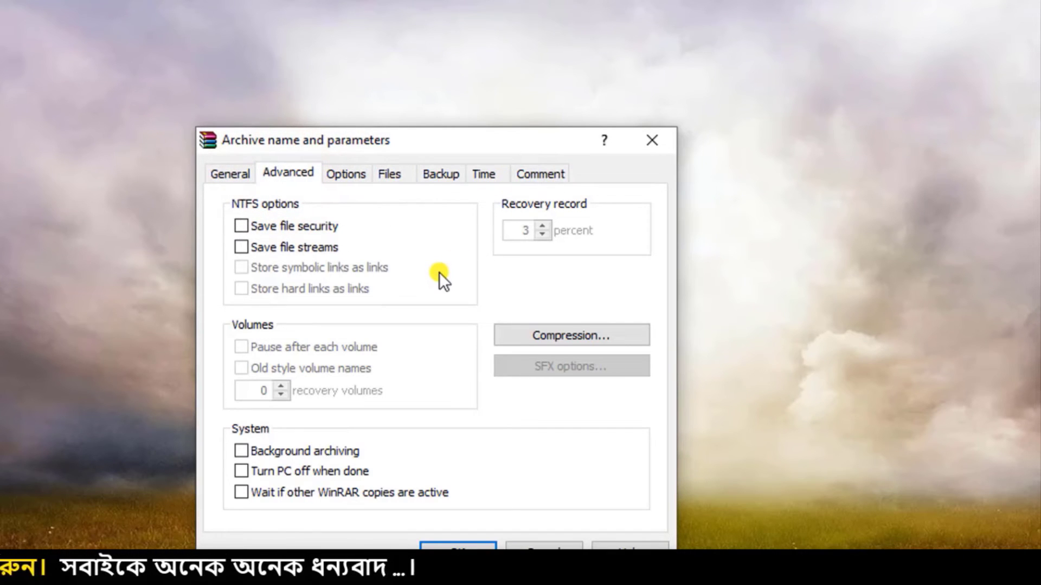
click(223, 173)
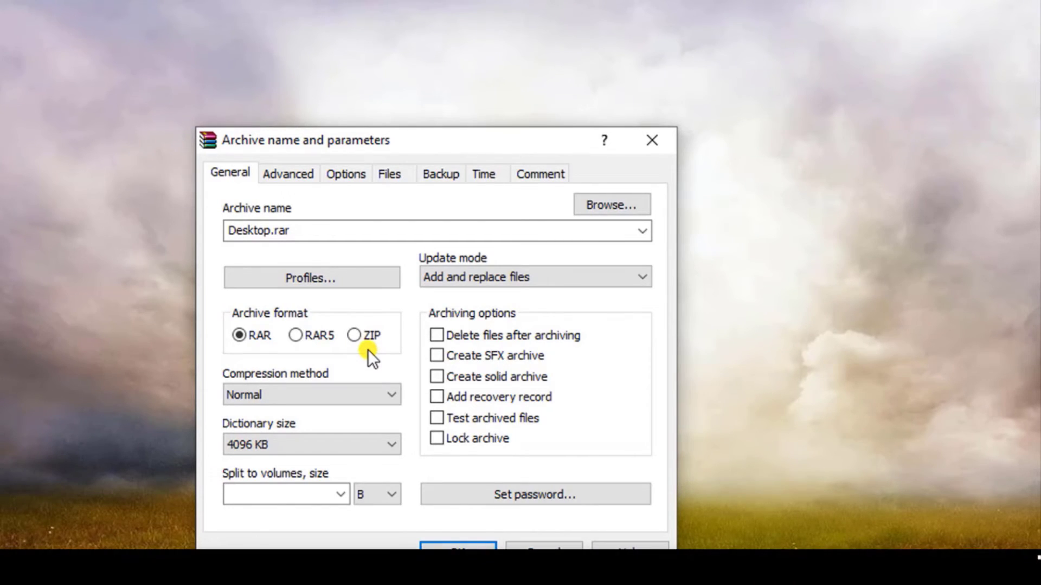
click(283, 170)
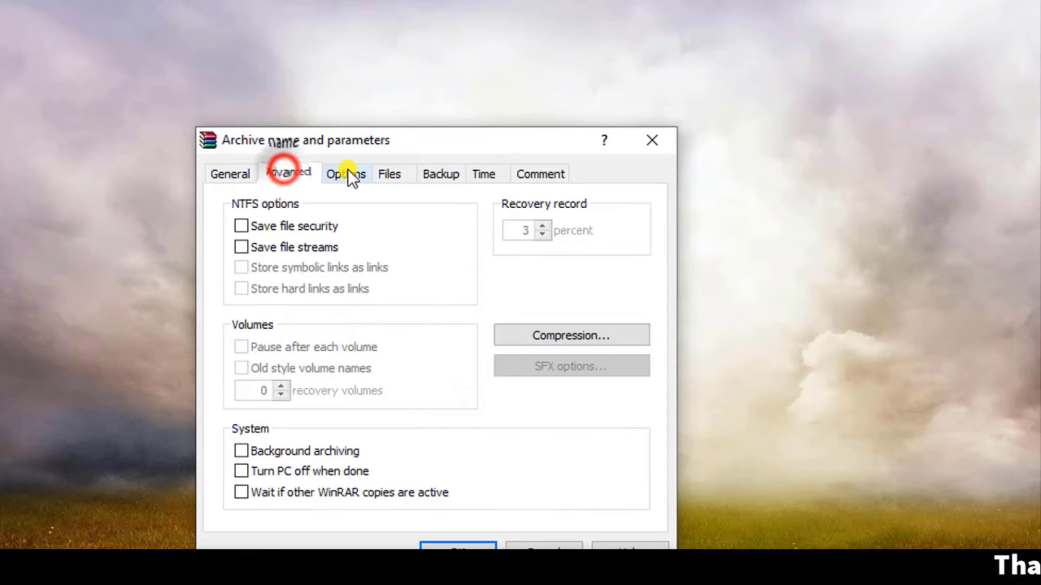
click(348, 170)
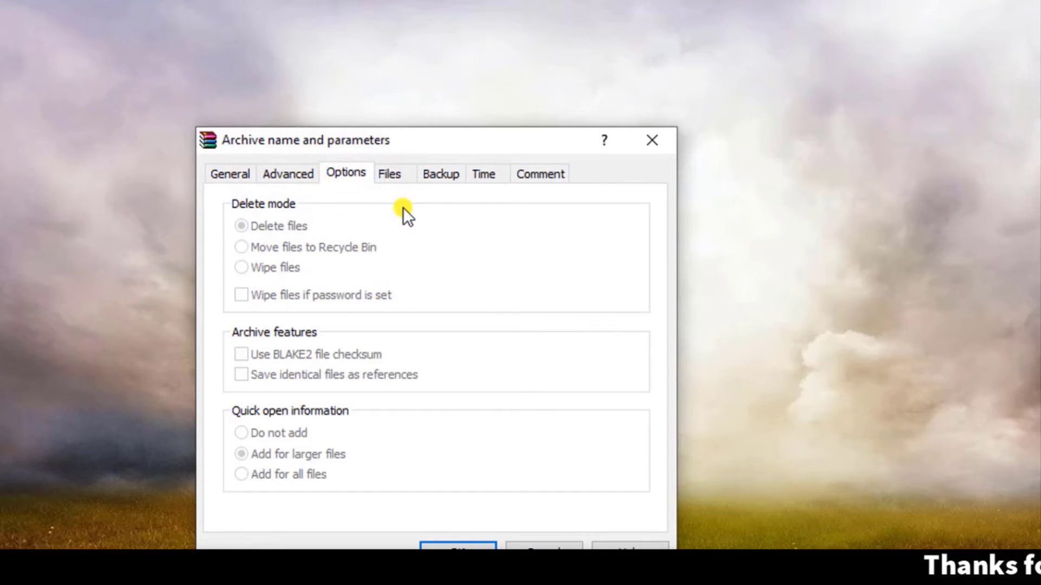
click(210, 171)
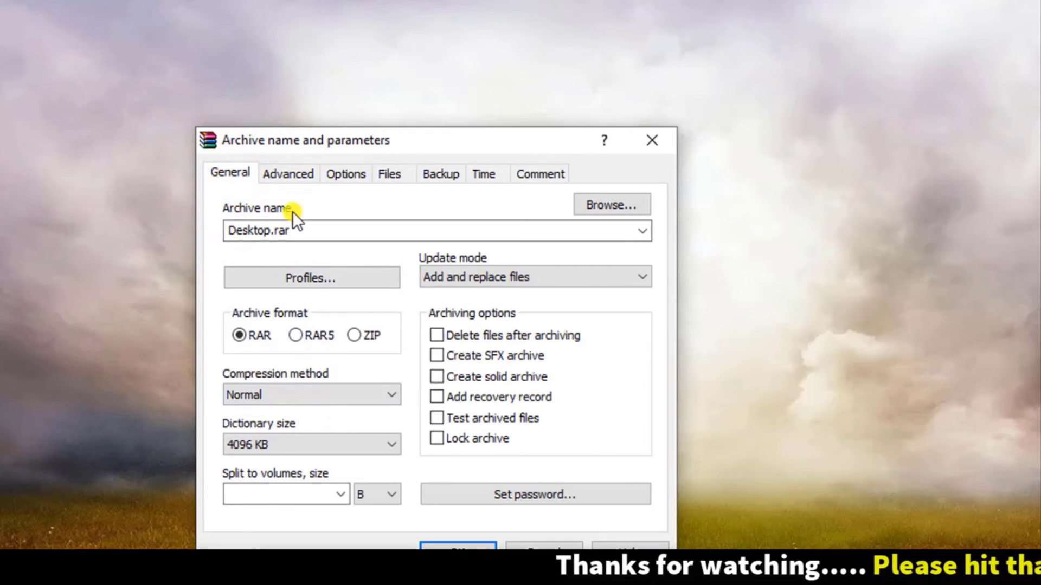
Step: Name the archive Awal Creative.rar
click(269, 229)
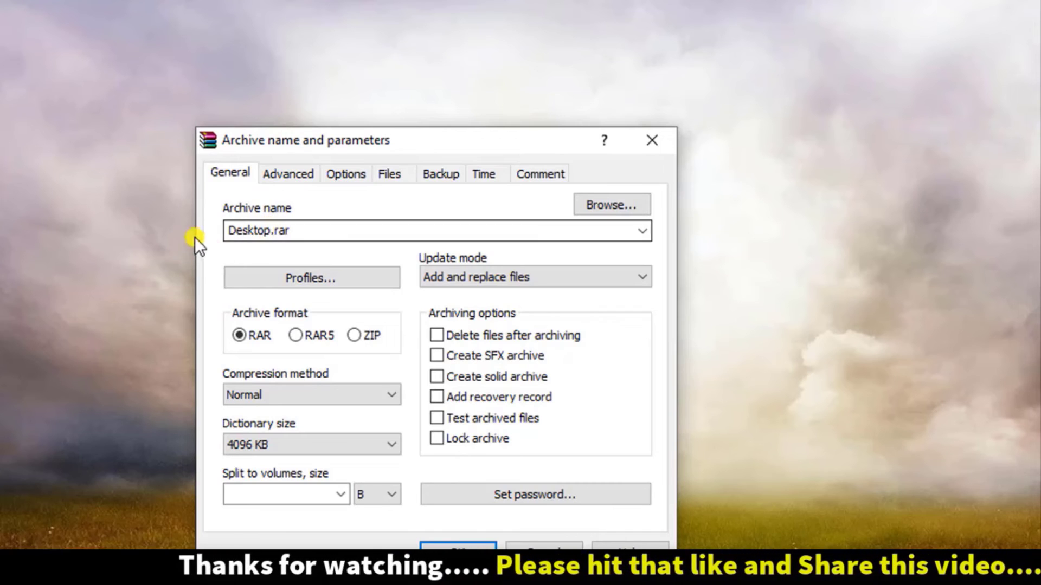
double_click(269, 231)
click(274, 232)
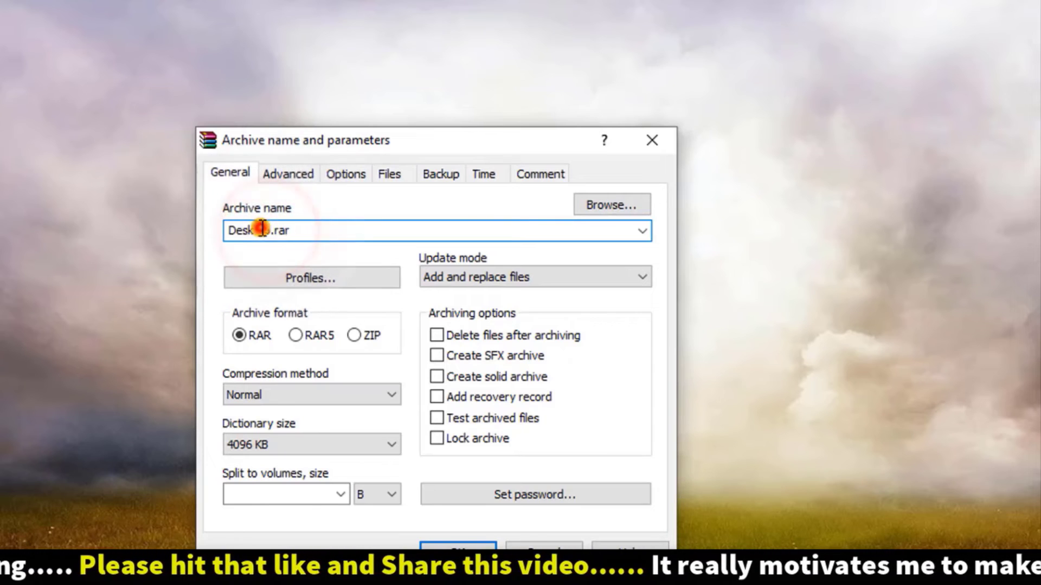
click(269, 232)
key(BackSpace)
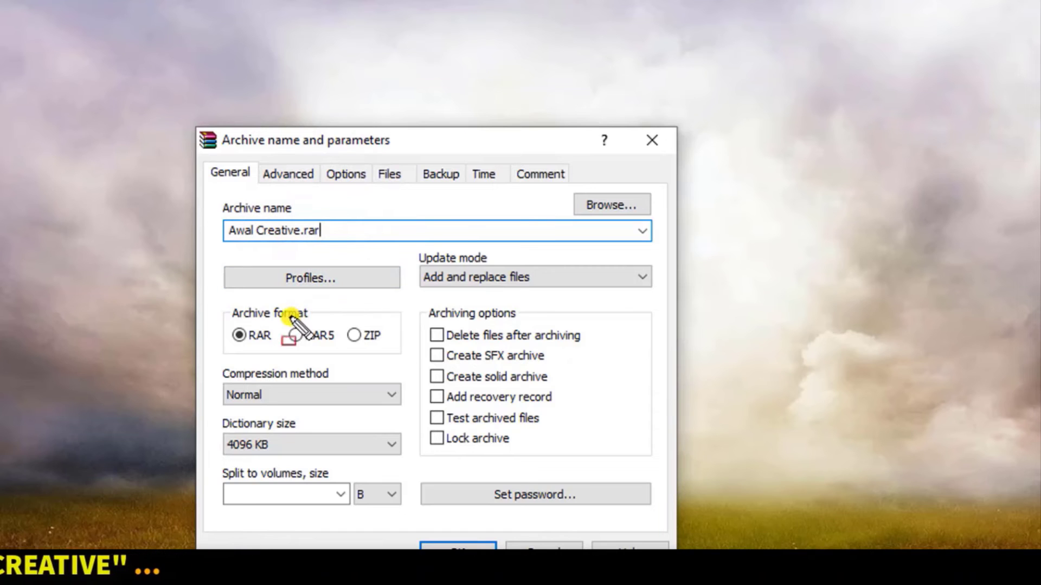
Step: Outline the archive format group and its ZIP option in red on screen, and clear the markings
drag(287, 338, 395, 359)
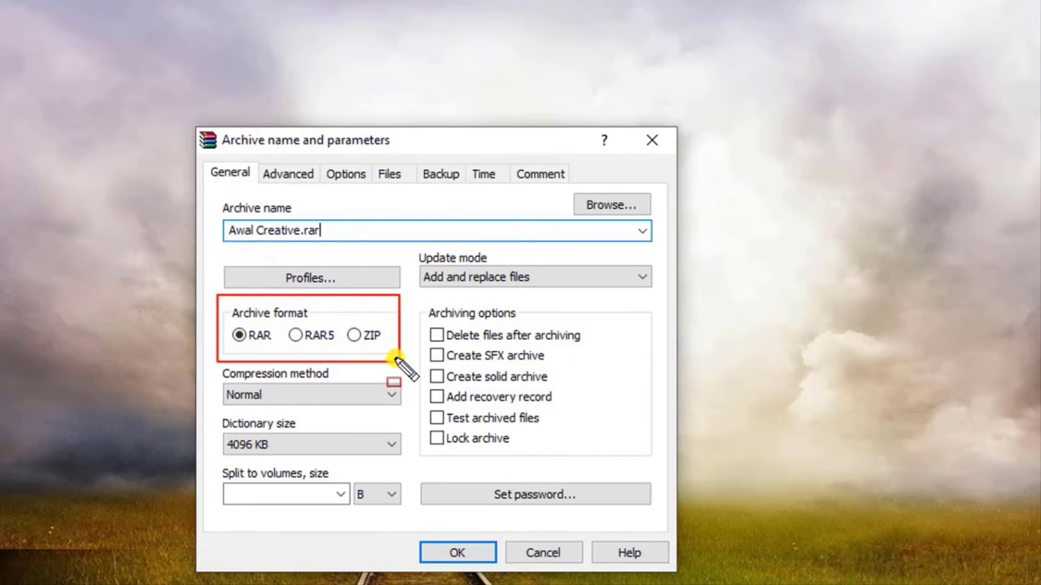
click(304, 342)
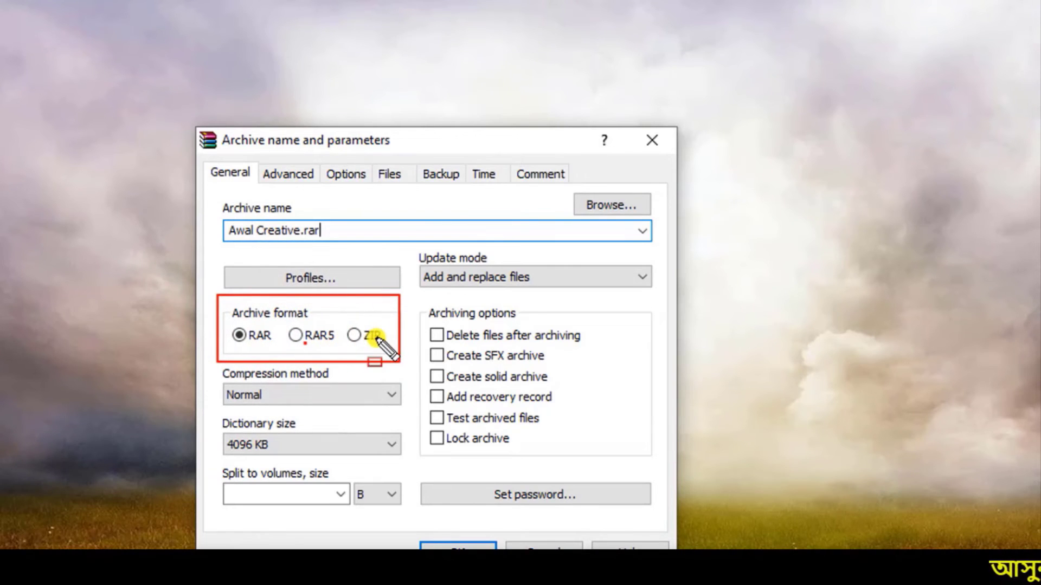
drag(339, 317, 388, 347)
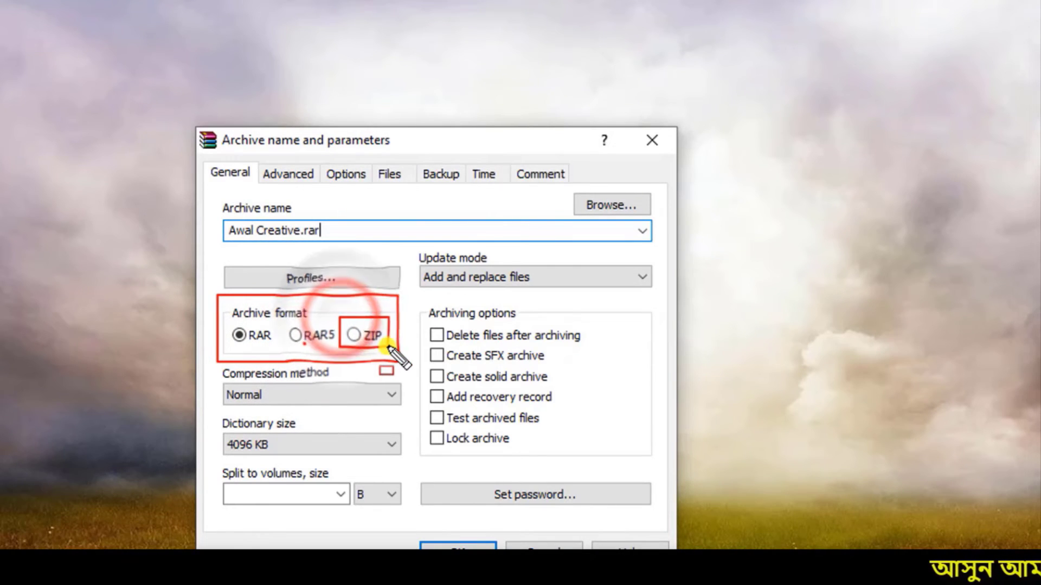
key(Escape)
Step: Set the archive format to ZIP, with Normal as the compression method and Add and replace files as the update mode
click(355, 334)
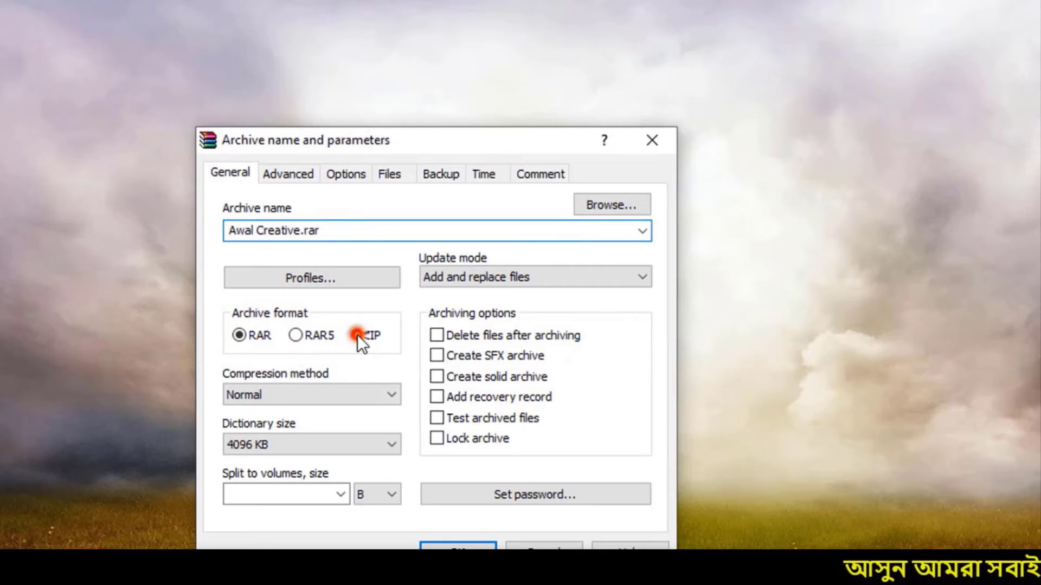
click(326, 231)
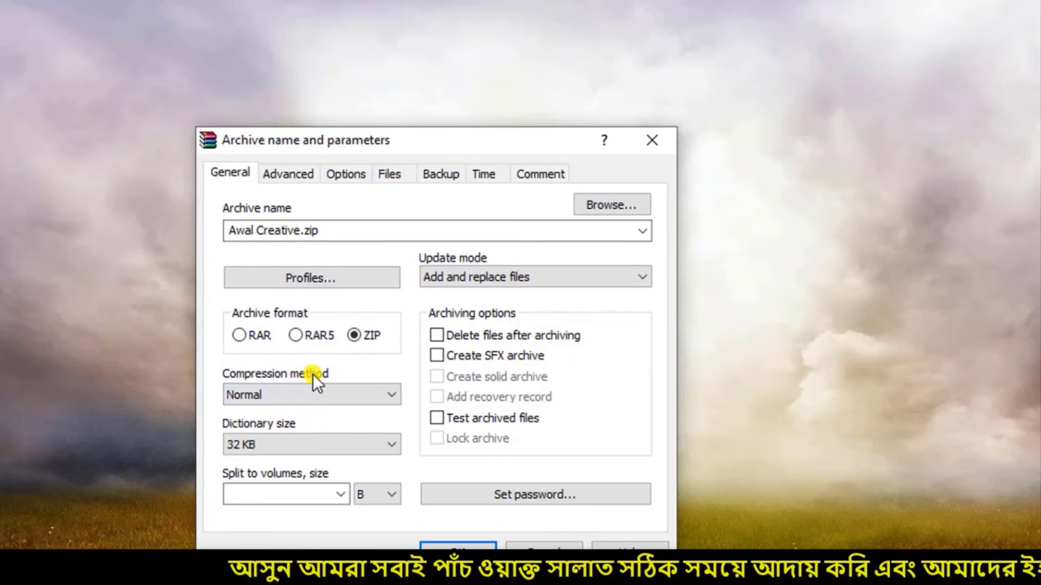
click(366, 398)
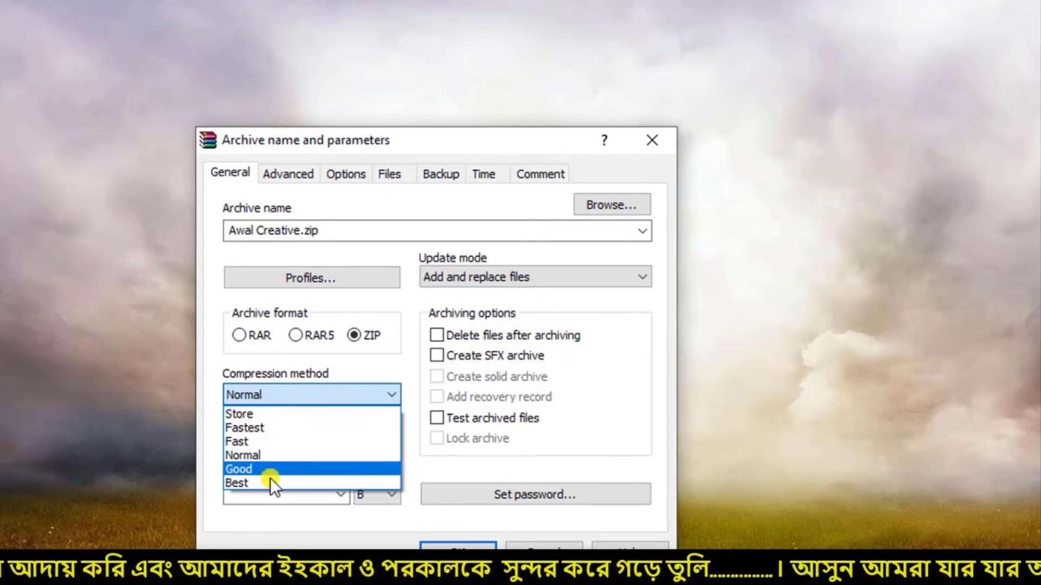
click(267, 454)
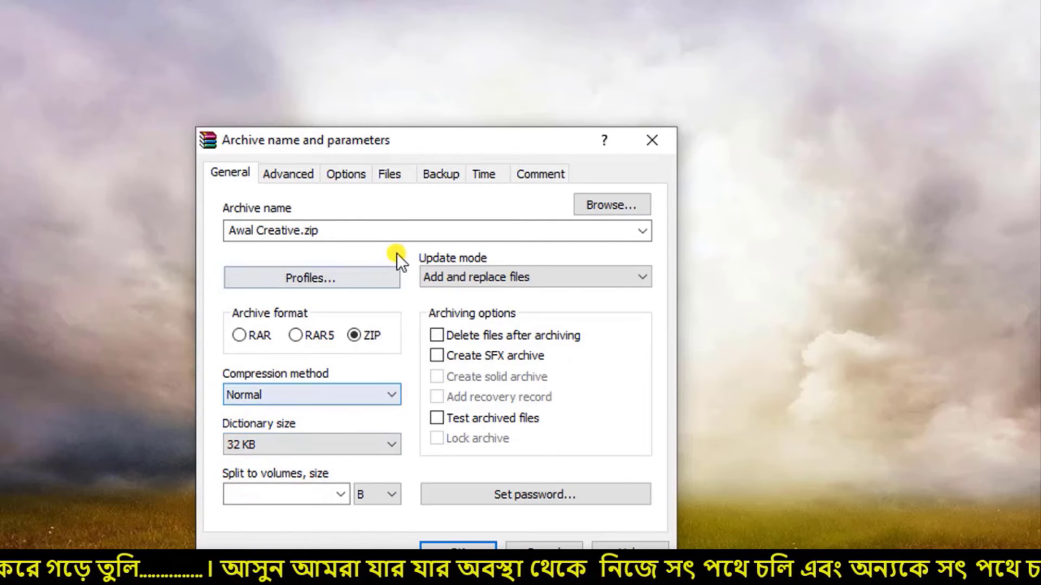
click(619, 279)
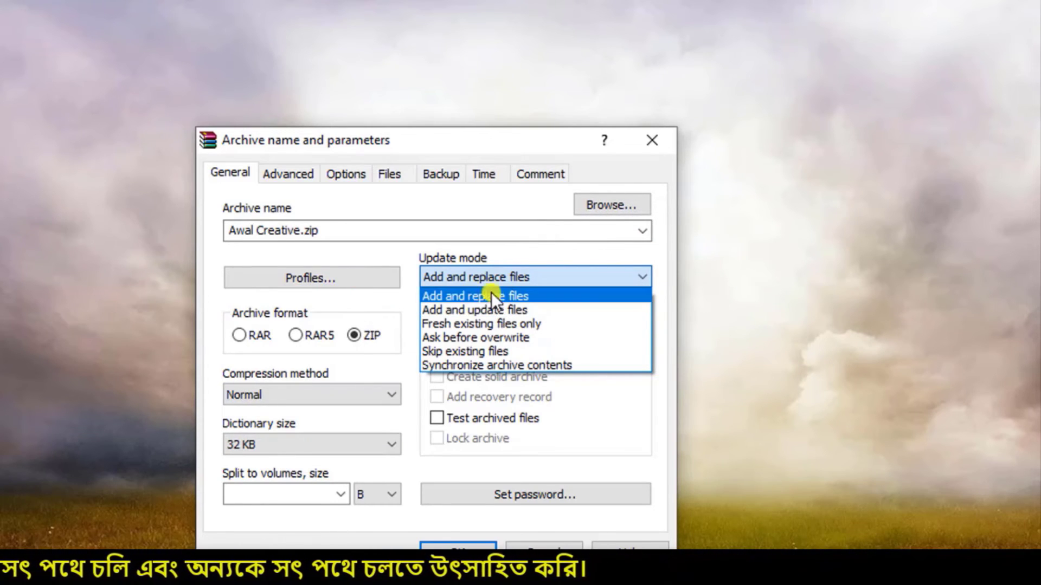
click(524, 296)
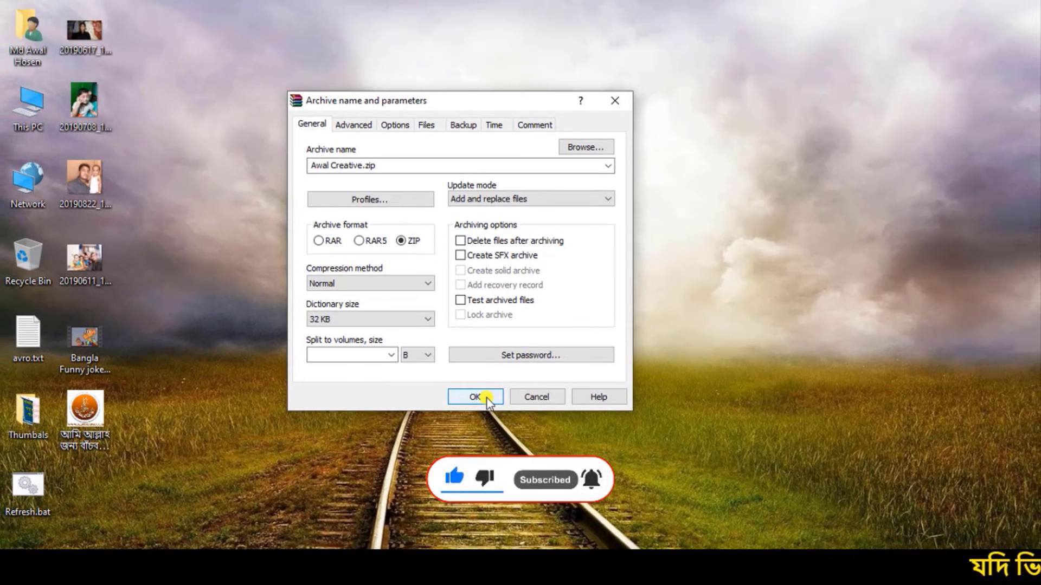
Step: Create the Awal Creative.zip archive and move its icon to the head of the second desktop column
click(486, 398)
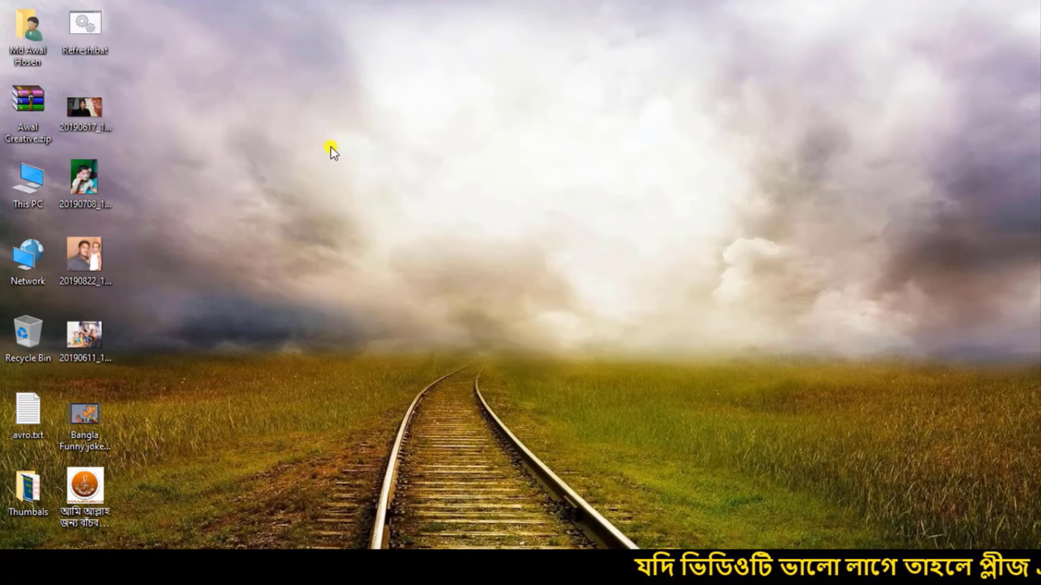
drag(53, 160, 211, 100)
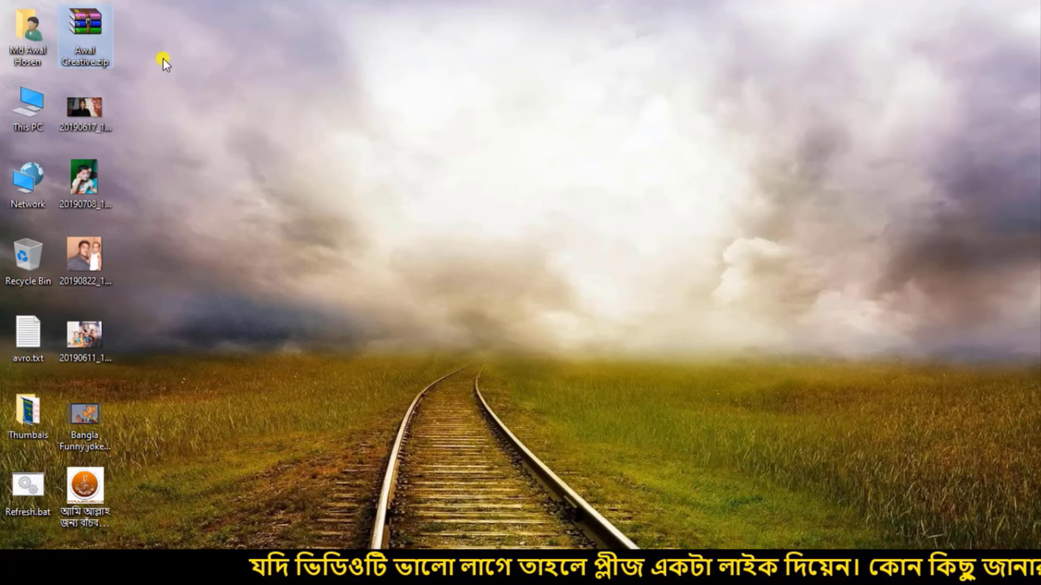
Step: Create a new folder on the desktop and name it aw
right_click(447, 89)
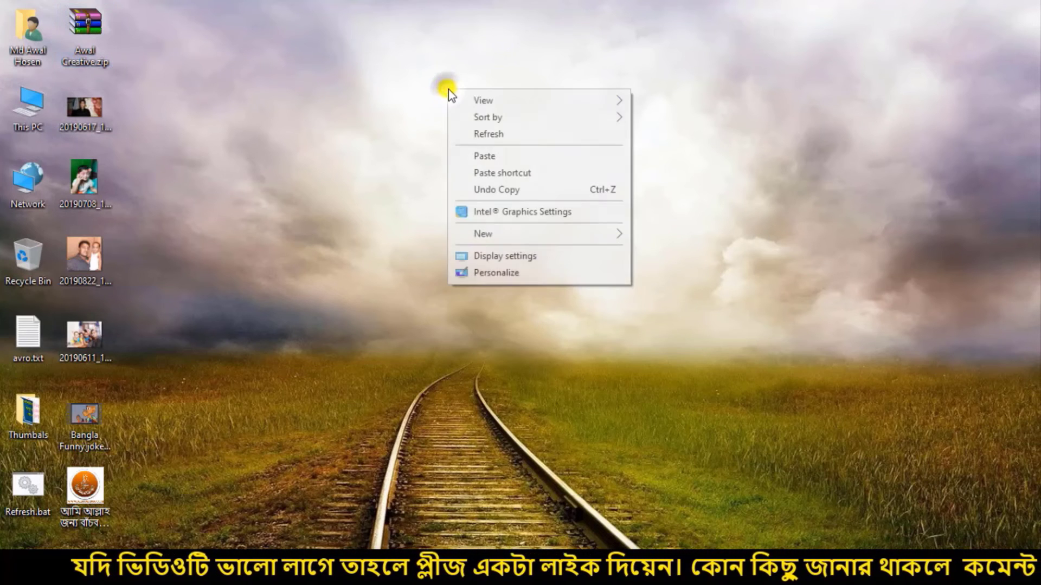
click(491, 234)
click(679, 236)
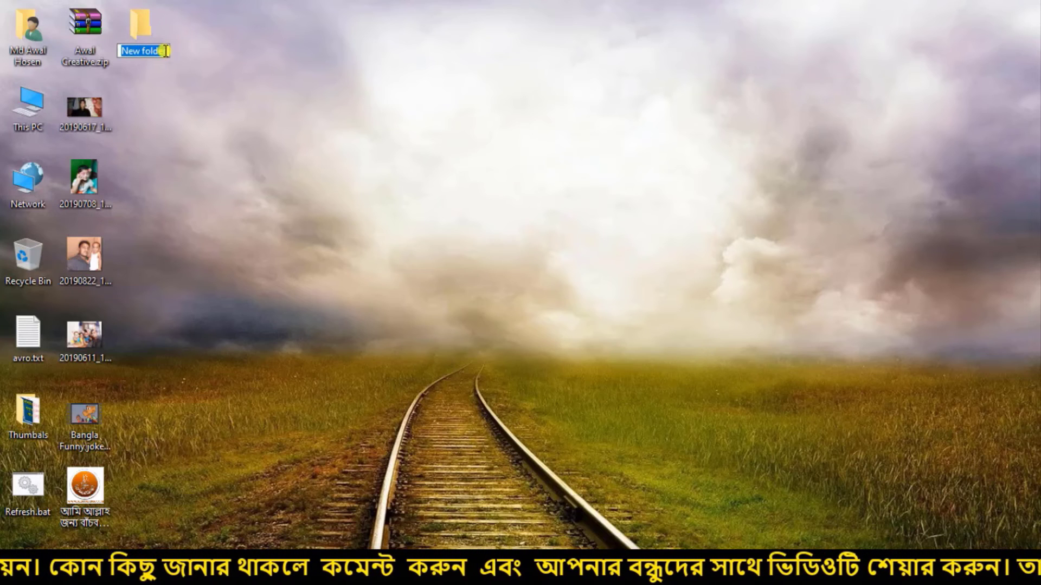
text(aw)
click(248, 57)
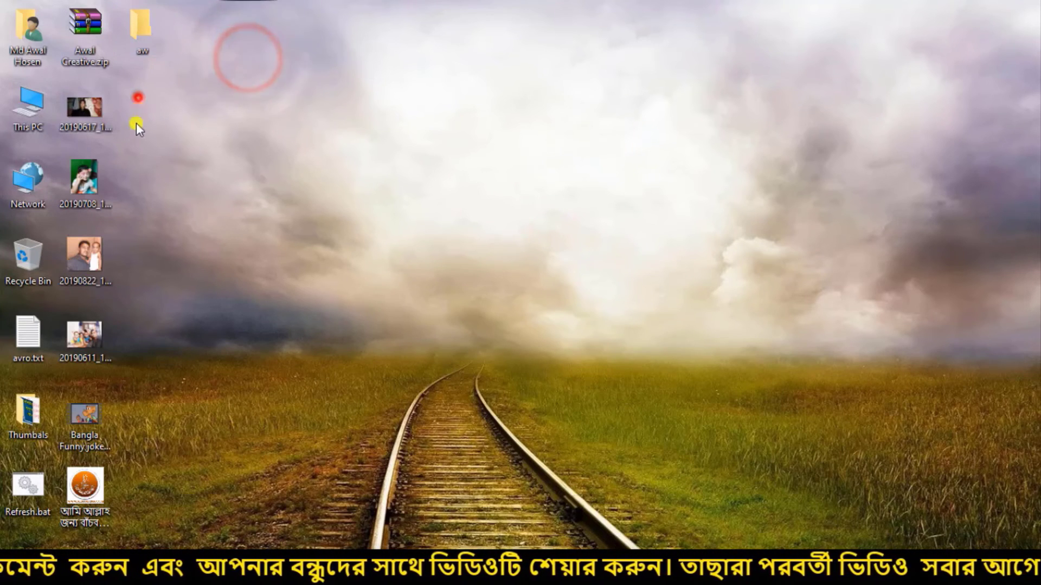
Step: Move the four photos, the video and the audio file from the desktop into the aw folder
drag(138, 97, 93, 490)
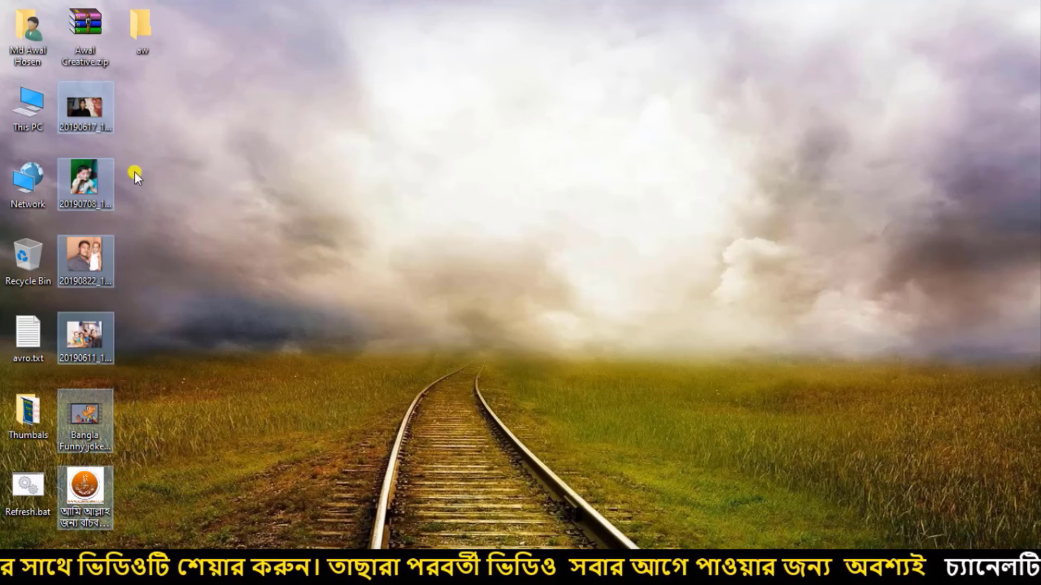
drag(102, 117, 157, 32)
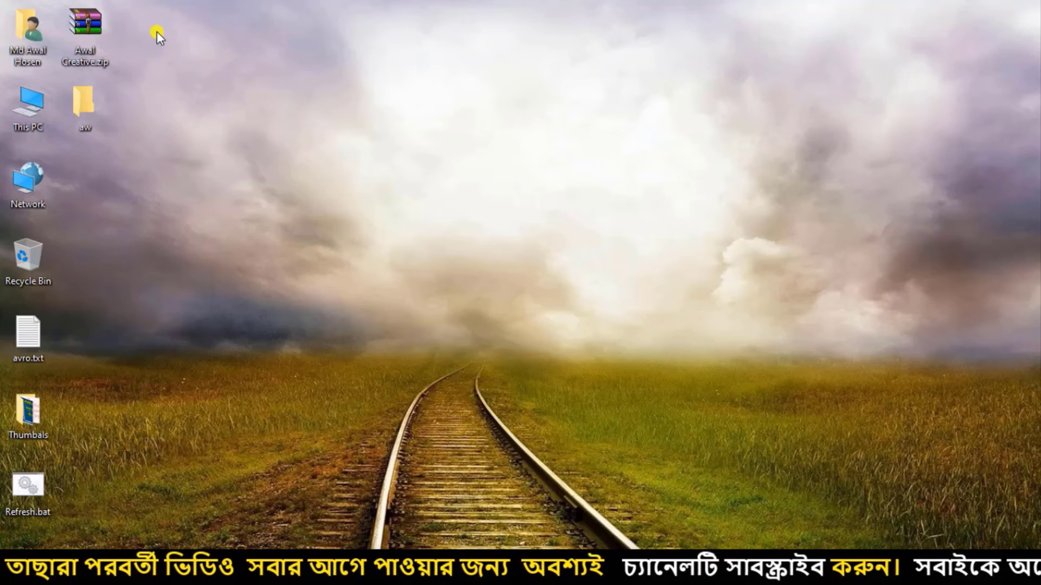
Step: Start a WinRAR archive of the aw folder, naming it w and setting the archive format to ZIP
click(84, 100)
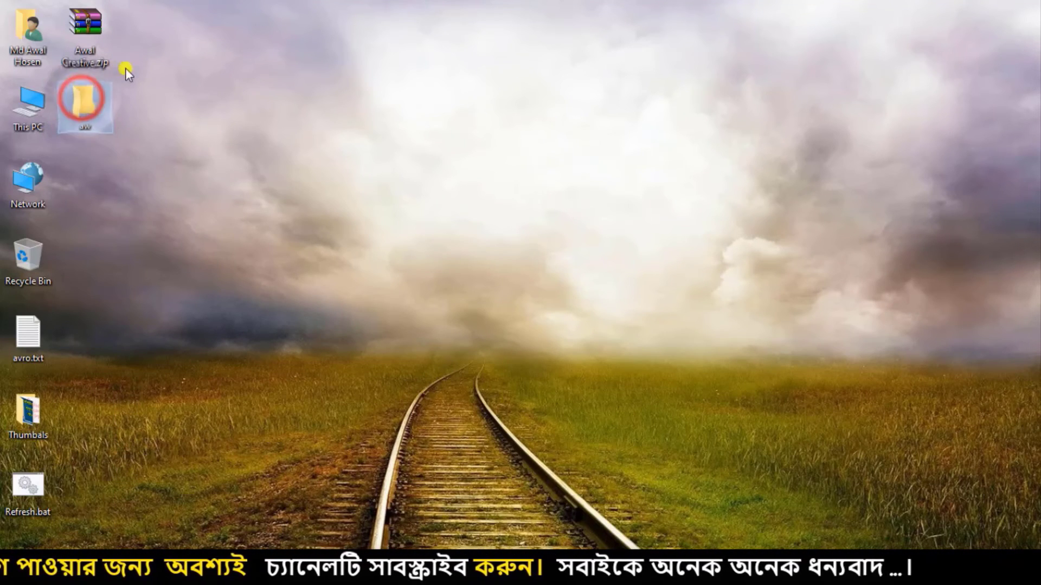
right_click(92, 105)
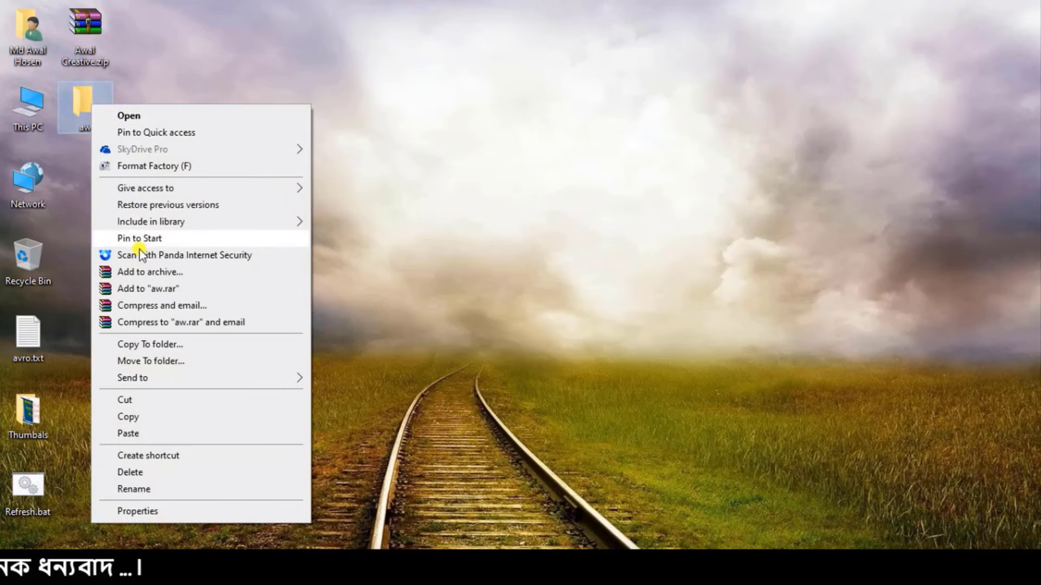
click(137, 271)
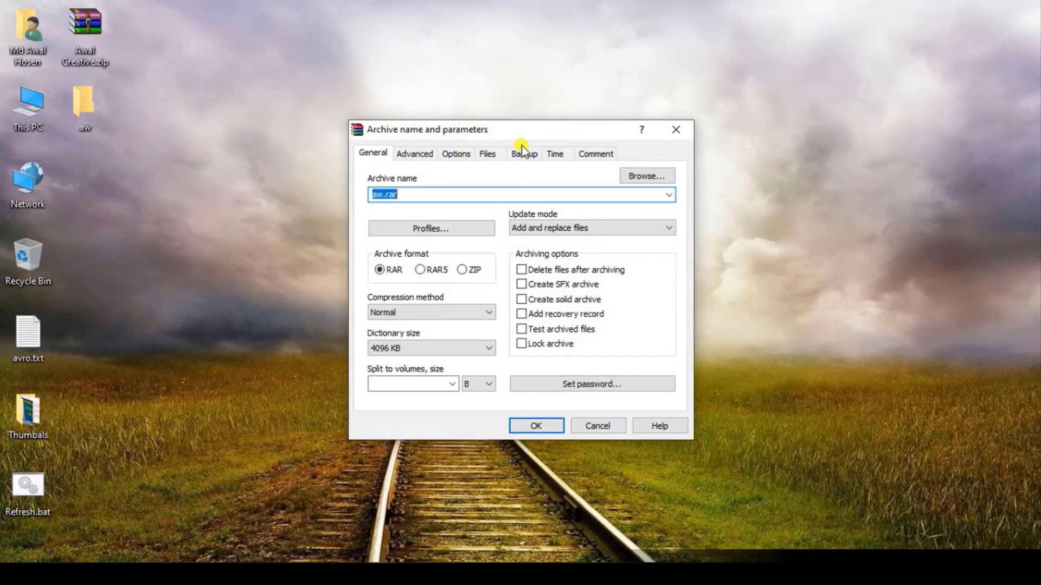
drag(518, 143, 553, 107)
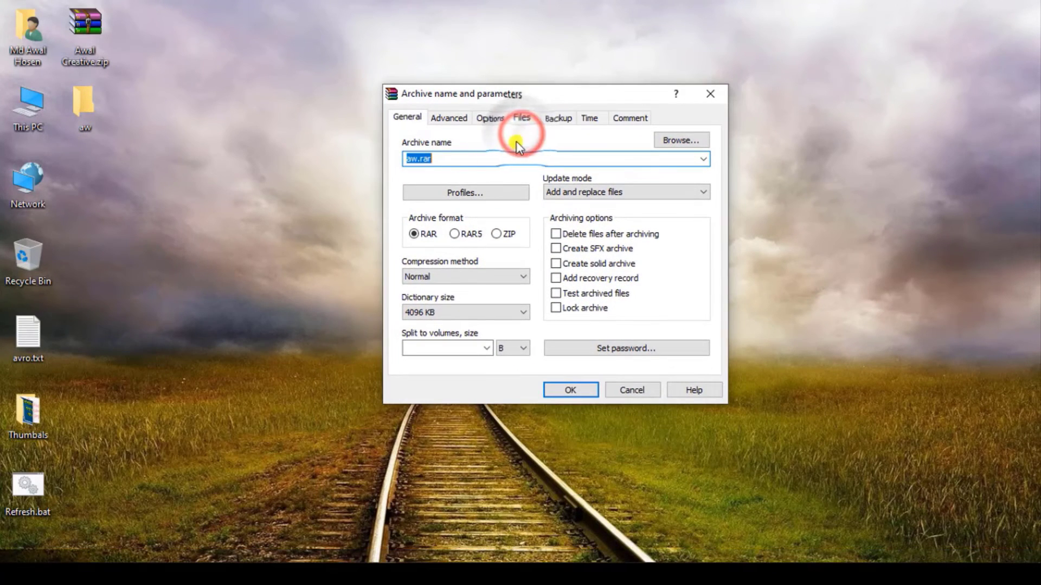
click(412, 158)
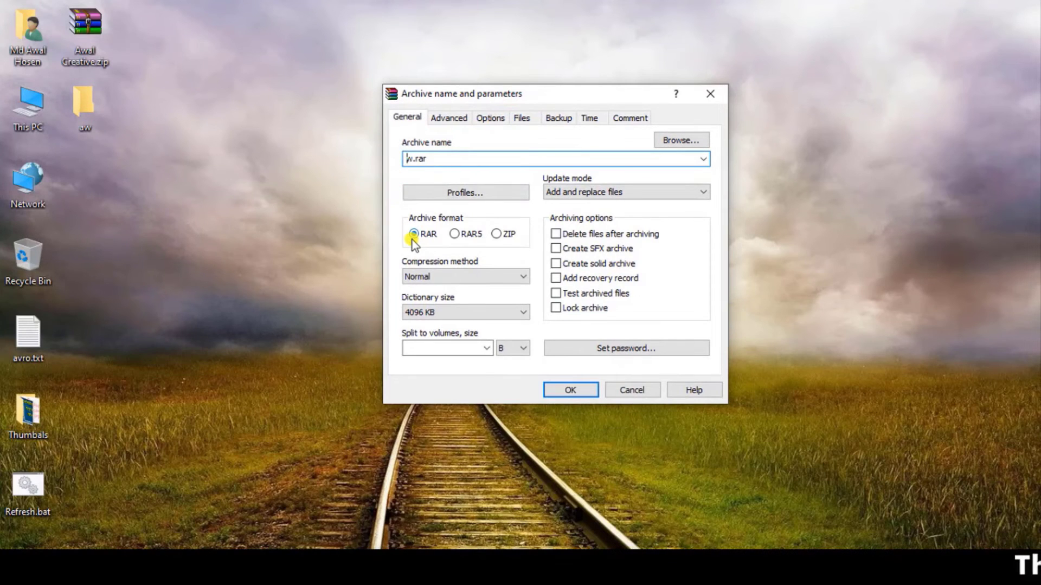
click(504, 238)
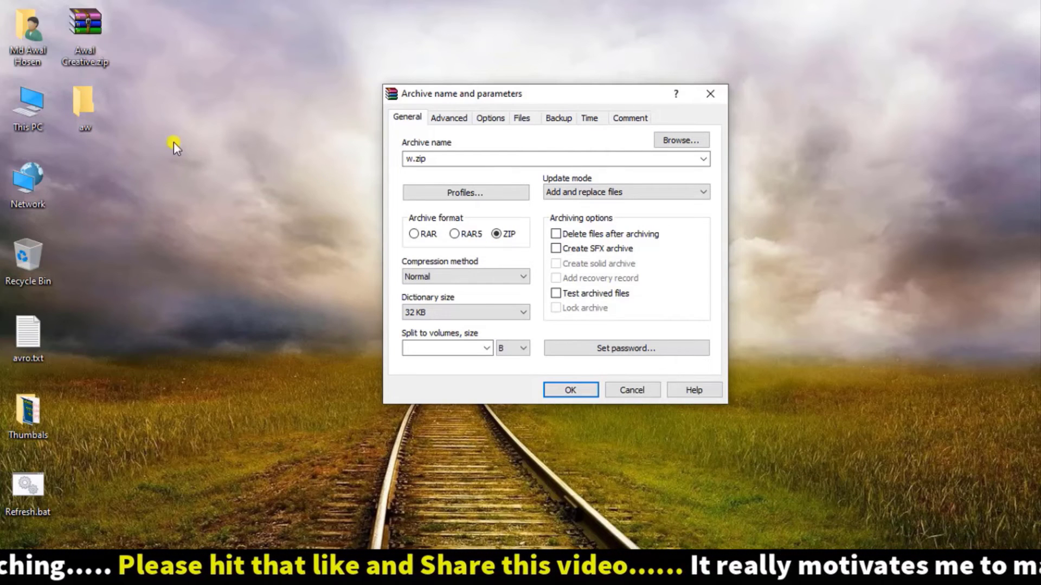
Step: Check the size and contents of the aw folder in its properties, and close them
right_click(87, 106)
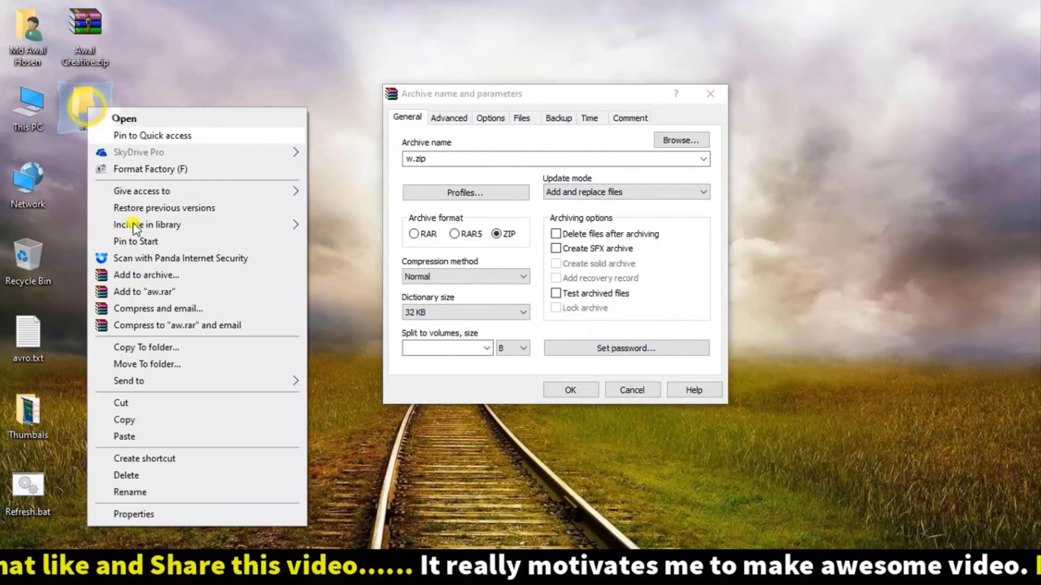
click(145, 517)
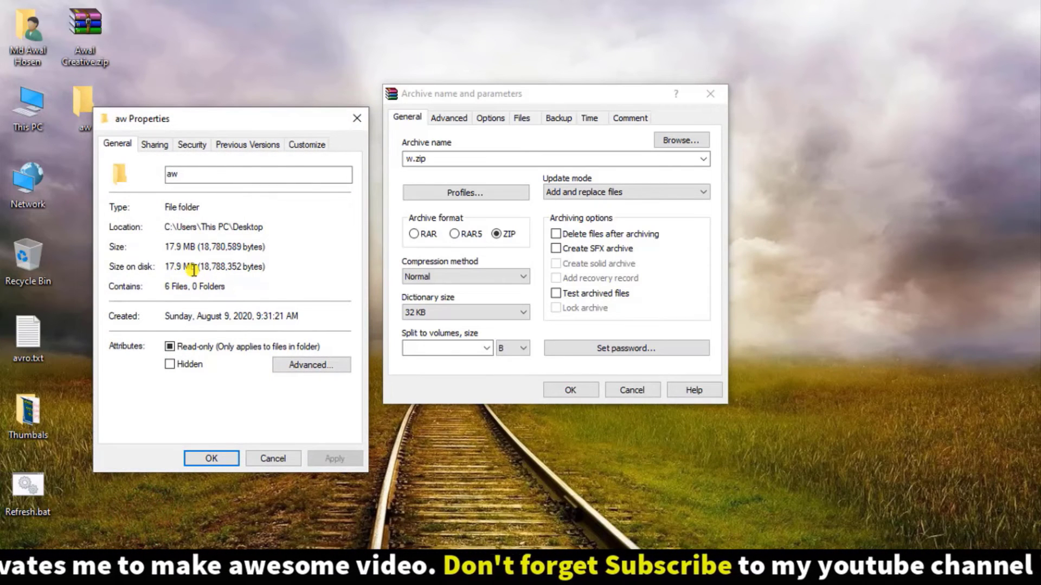
click(349, 119)
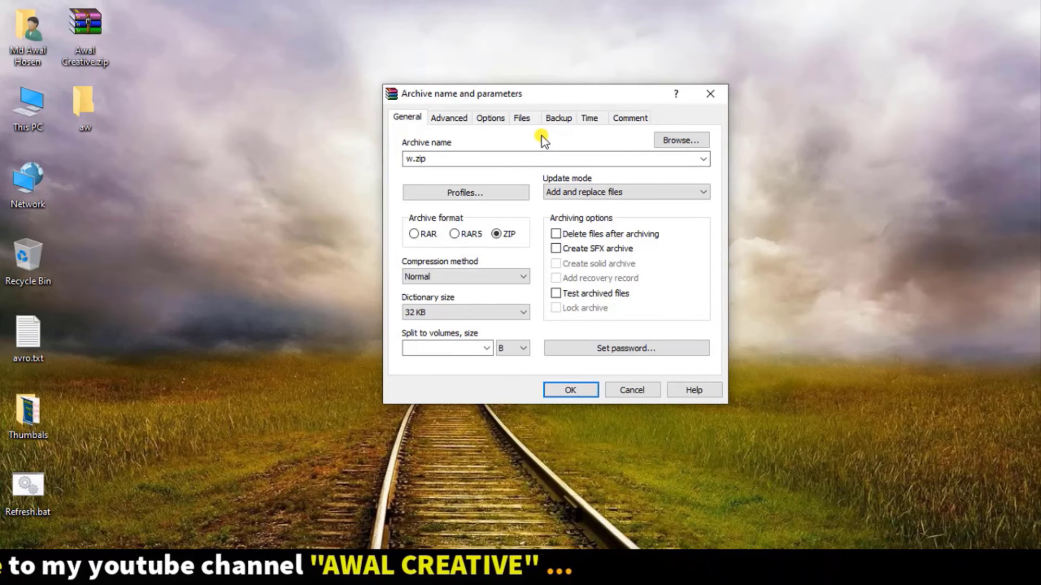
Step: Create the w.zip archive and delete the original aw folder from the desktop
click(567, 388)
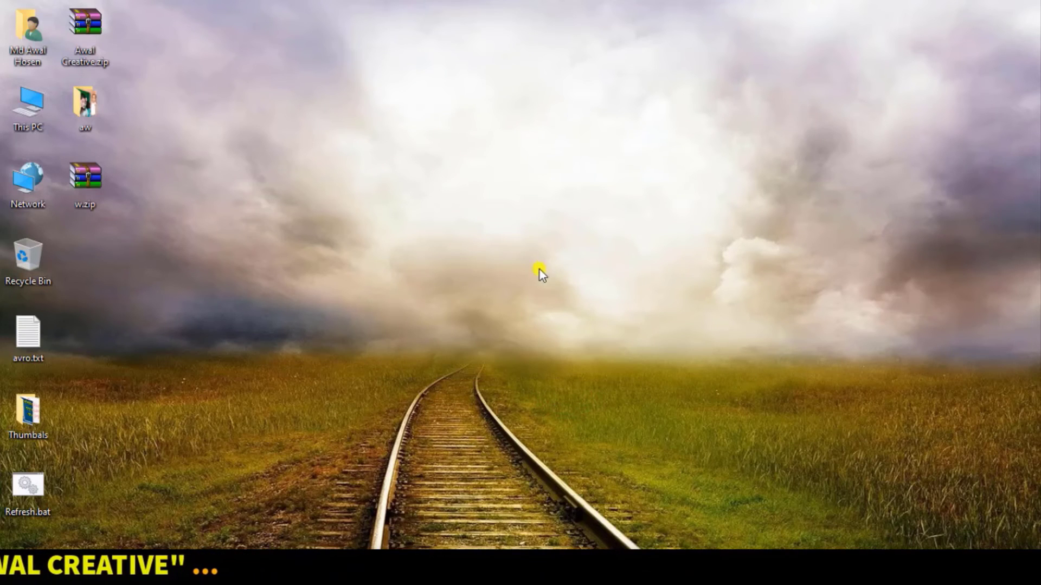
click(81, 184)
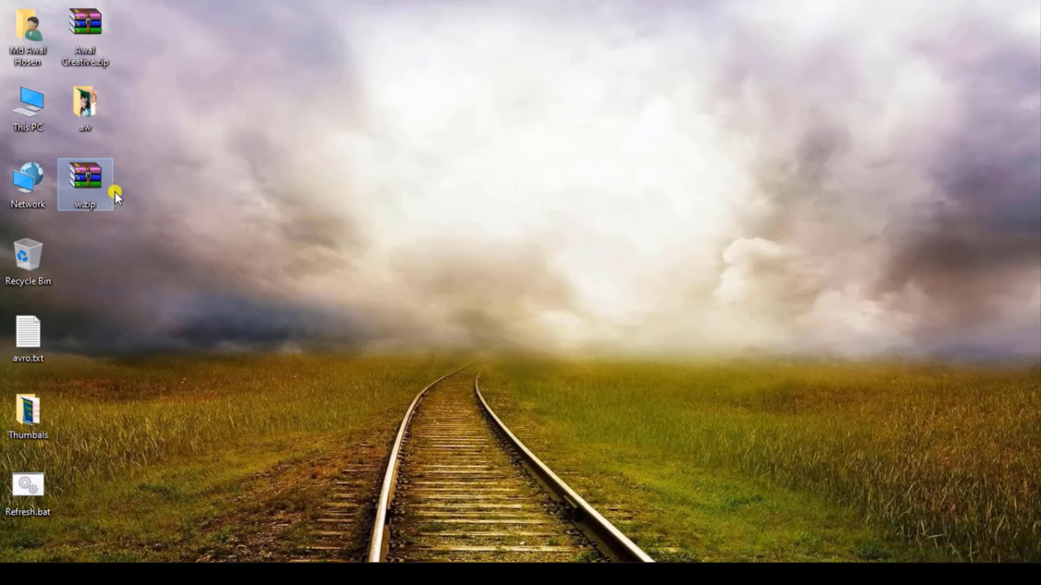
click(91, 105)
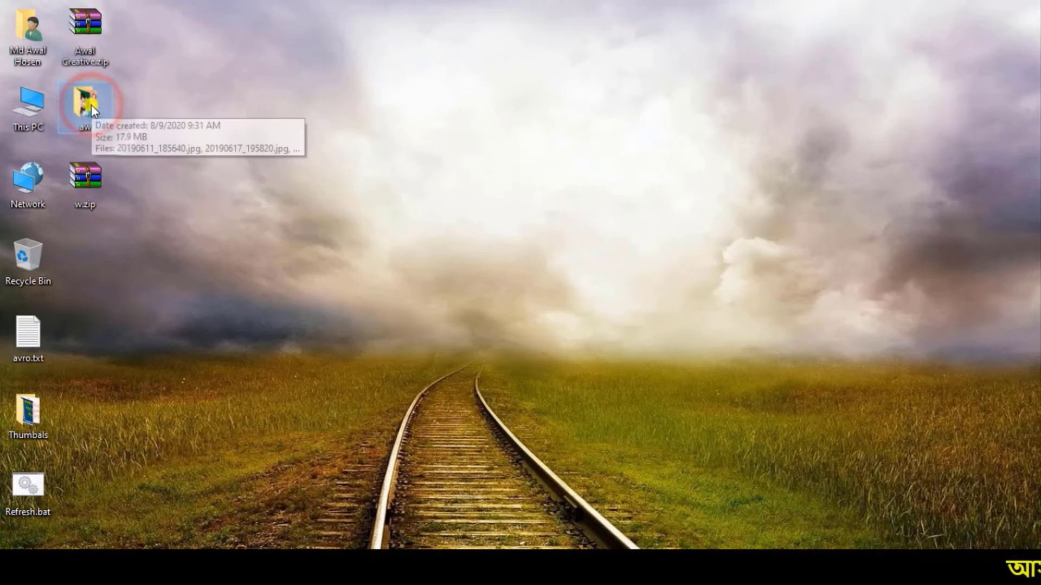
key(Delete)
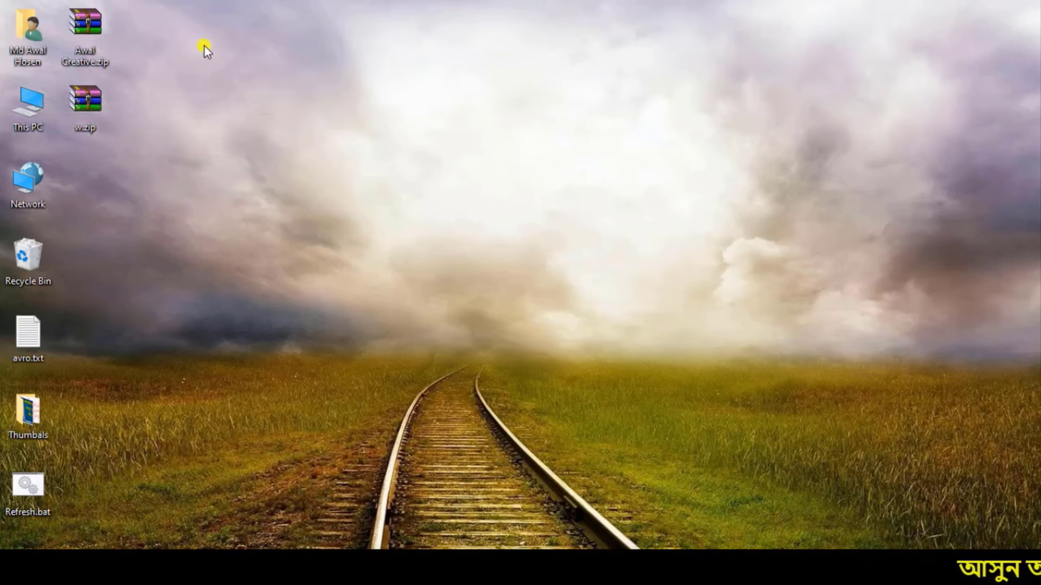
Step: Extract w.zip directly onto the desktop and move the extracted aw folder below the archive in the second icon column
click(84, 99)
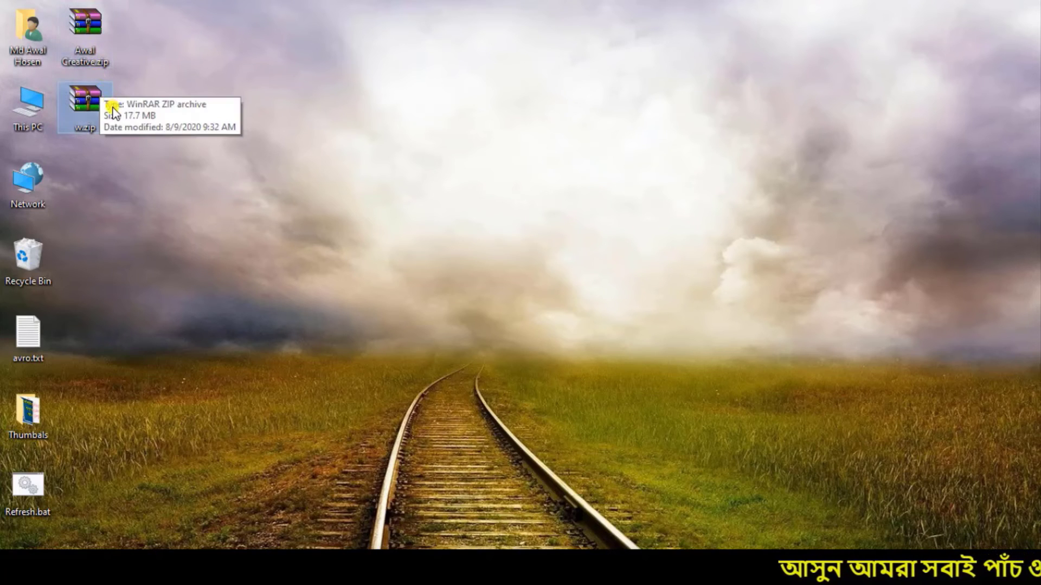
click(66, 83)
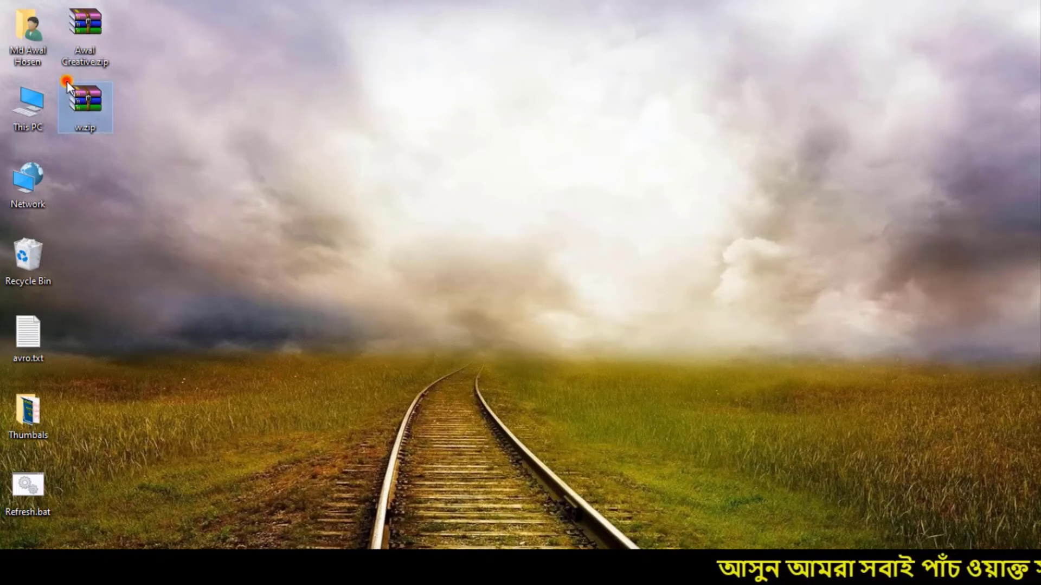
right_click(93, 101)
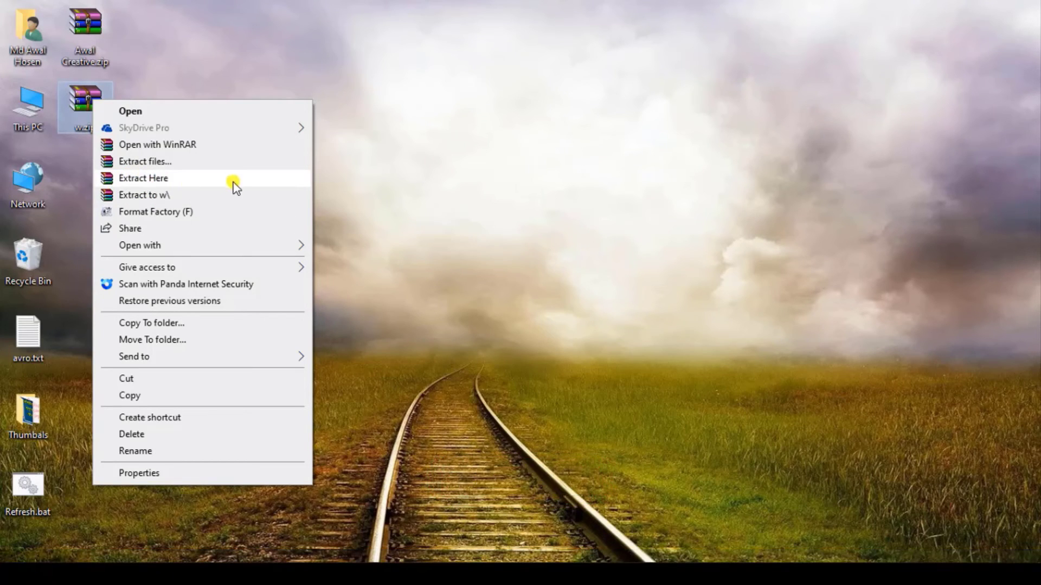
click(180, 181)
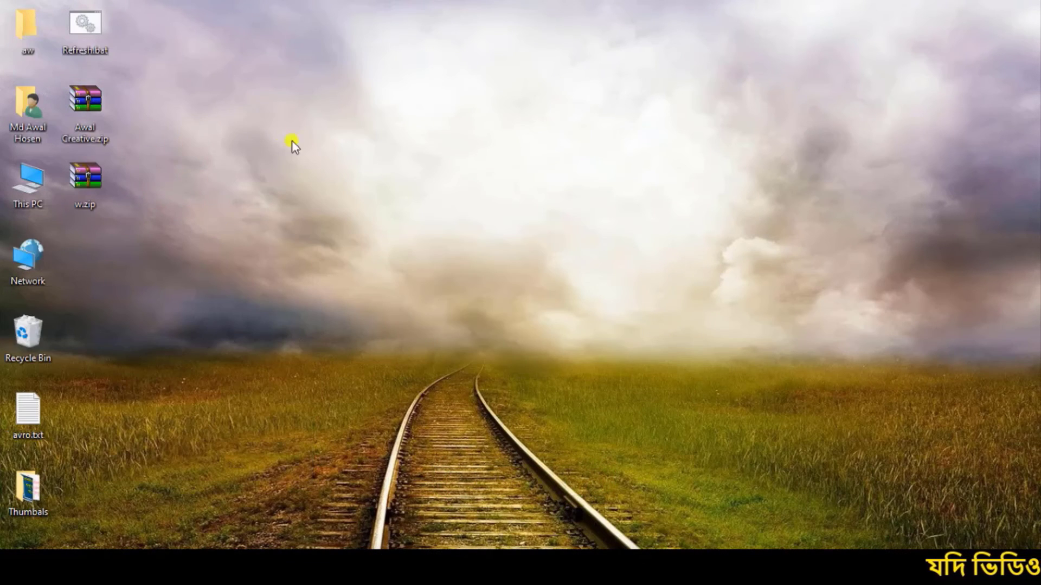
drag(22, 20, 90, 245)
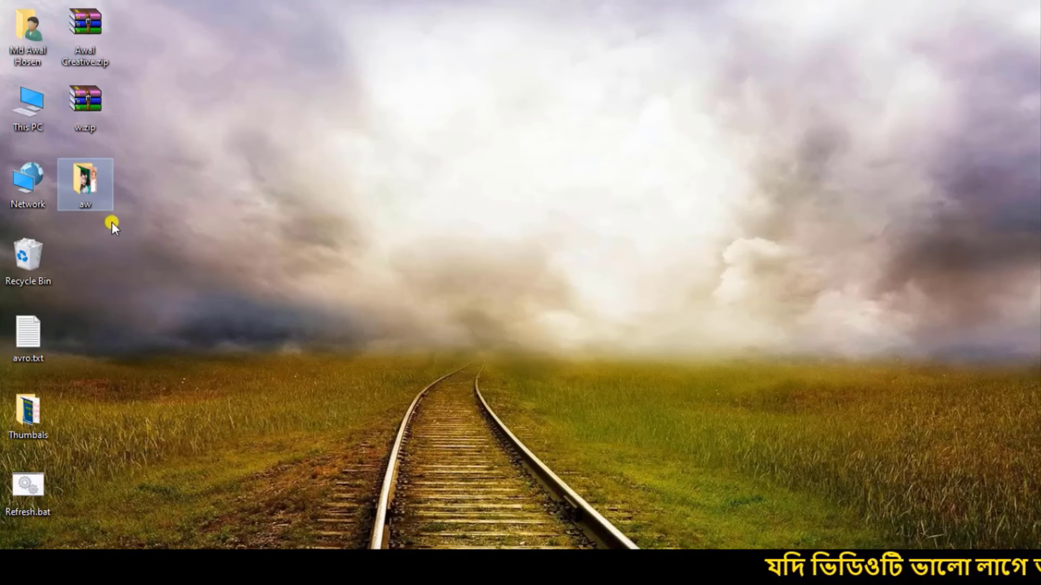
Step: Open the extracted aw folder to examine the files inside, and close it
right_click(89, 184)
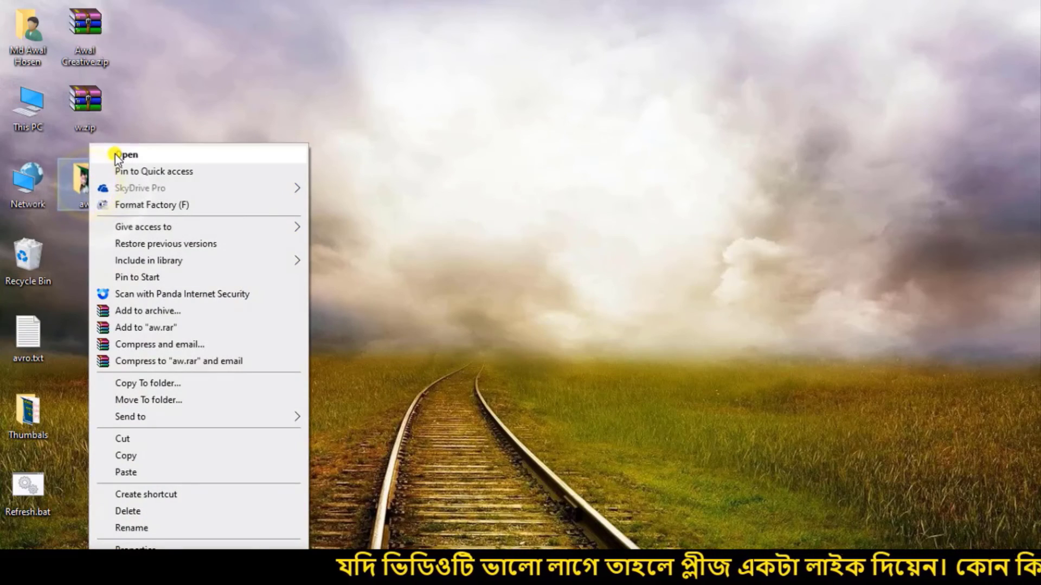
click(115, 154)
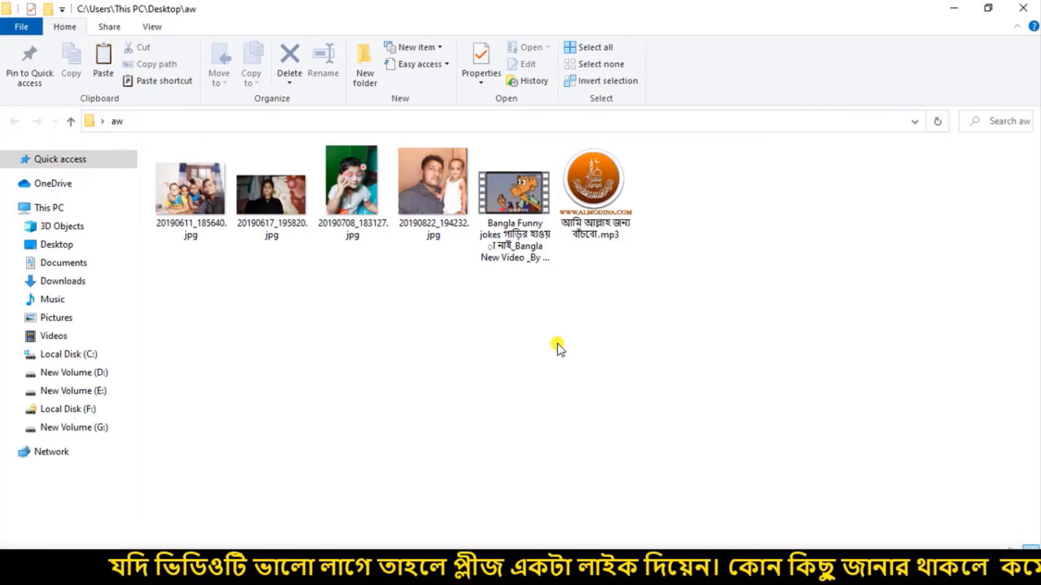
click(1035, 5)
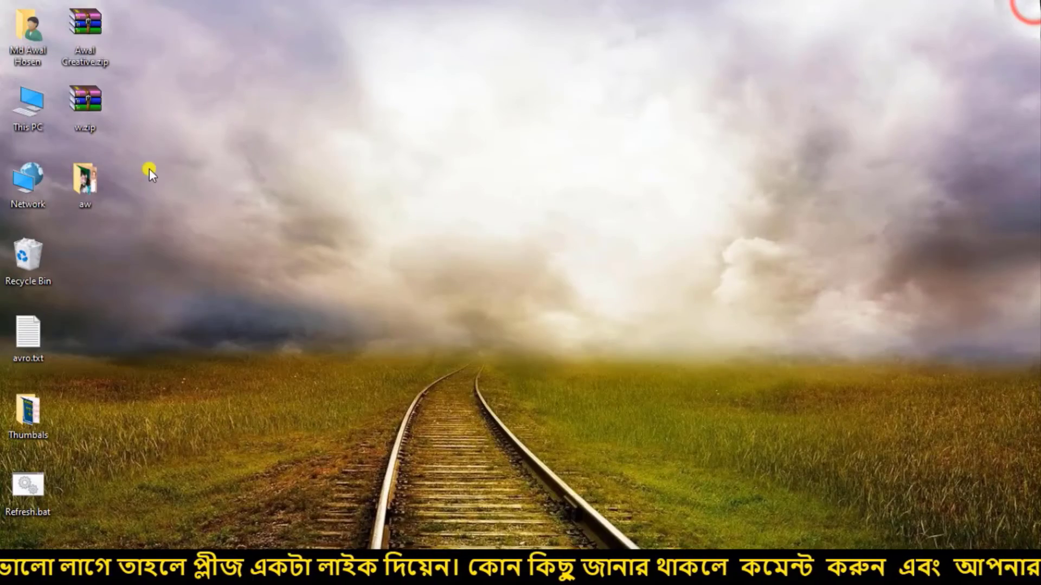
Step: Delete Awal Creative.zip, w.zip and the aw folder from the desktop, and refresh the desktop
drag(111, 248, 96, 27)
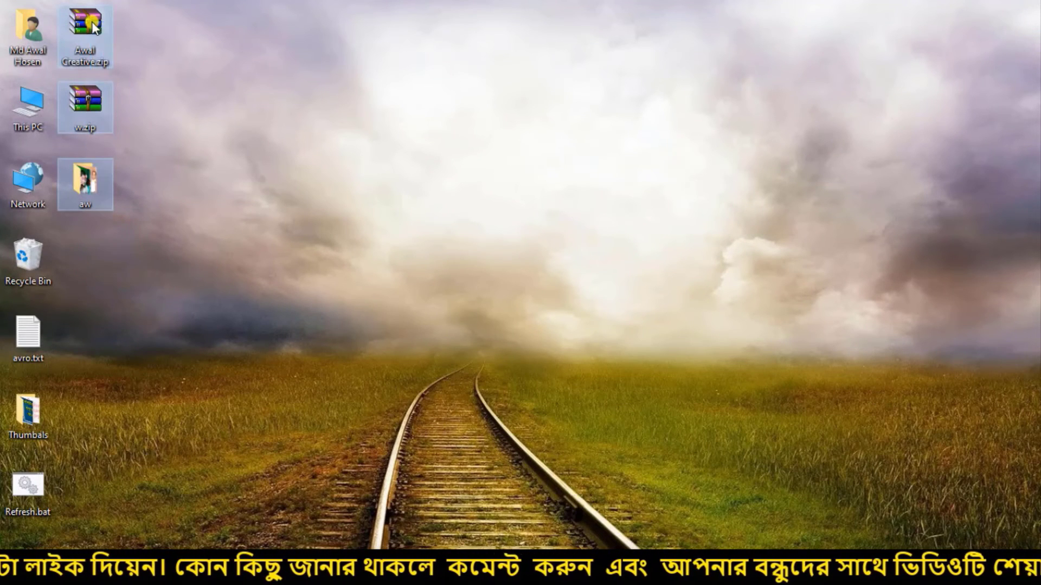
key(Delete)
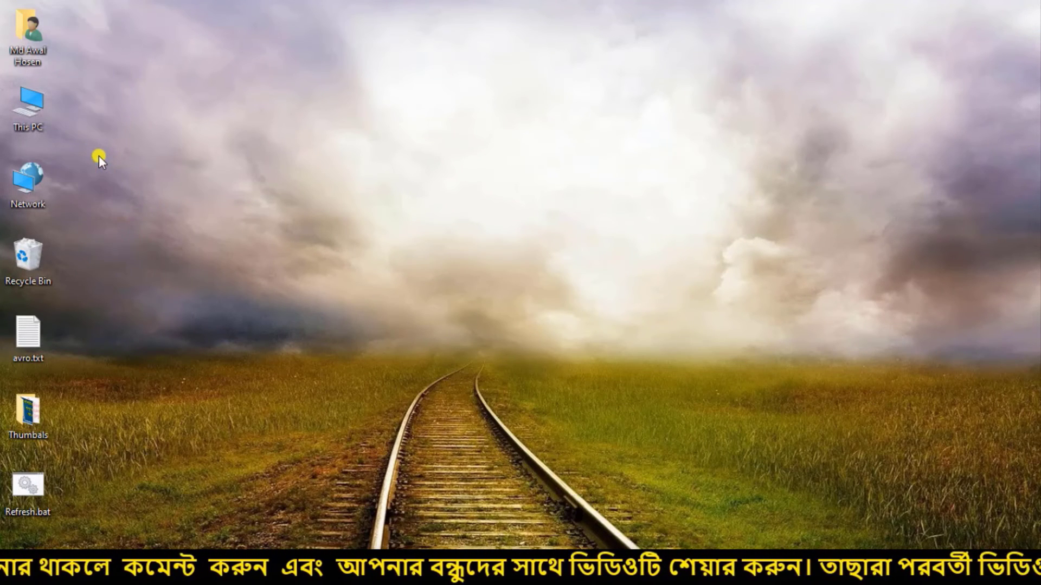
right_click(40, 343)
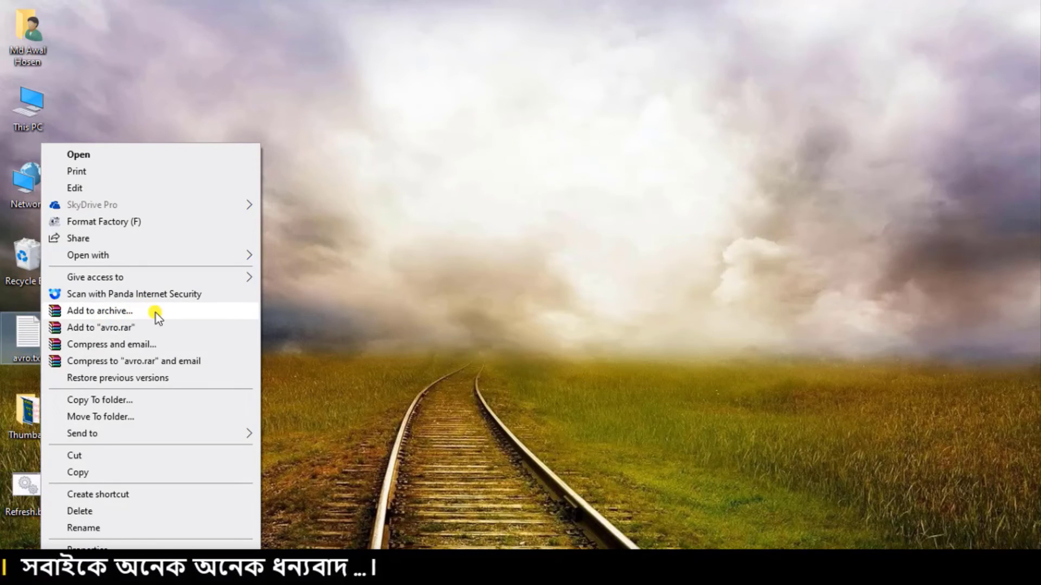
right_click(474, 119)
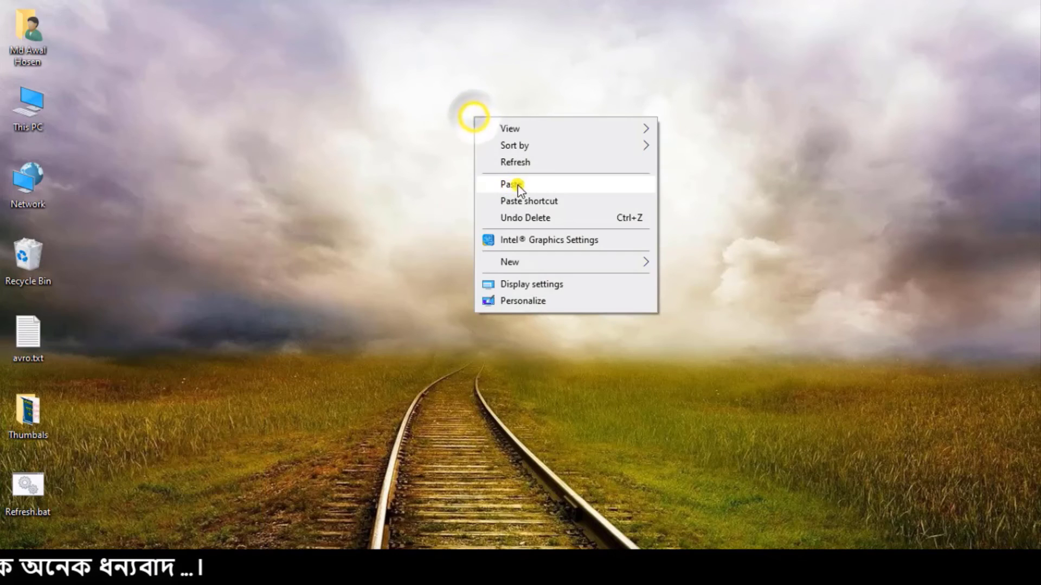
click(518, 160)
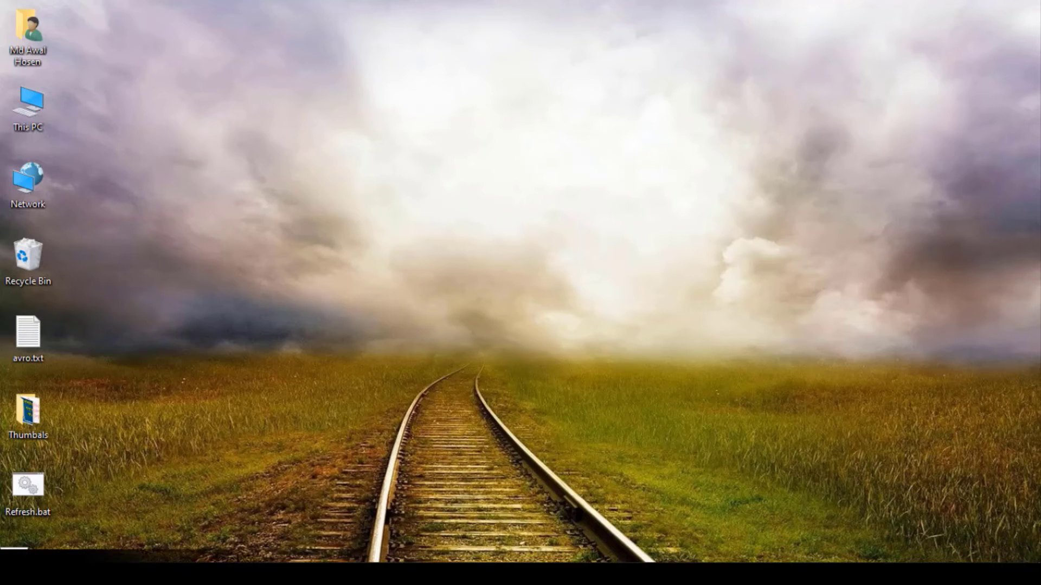
Step: Find the WinRAR folder in the Start menu's app list, examine its entries, and close the Start menu
click(12, 574)
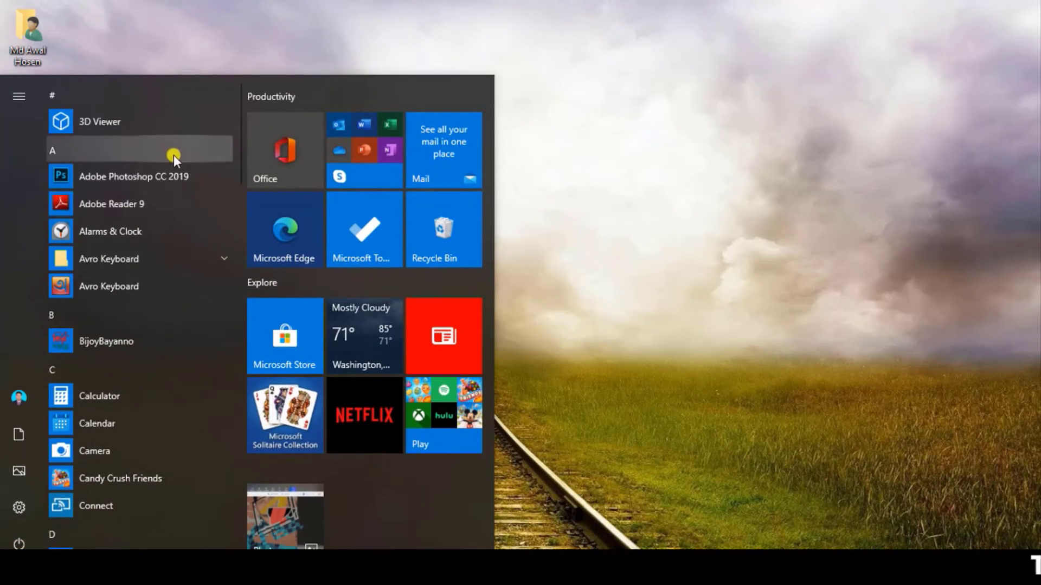
scroll(204, 211, down, 8)
scroll(205, 220, down, 12)
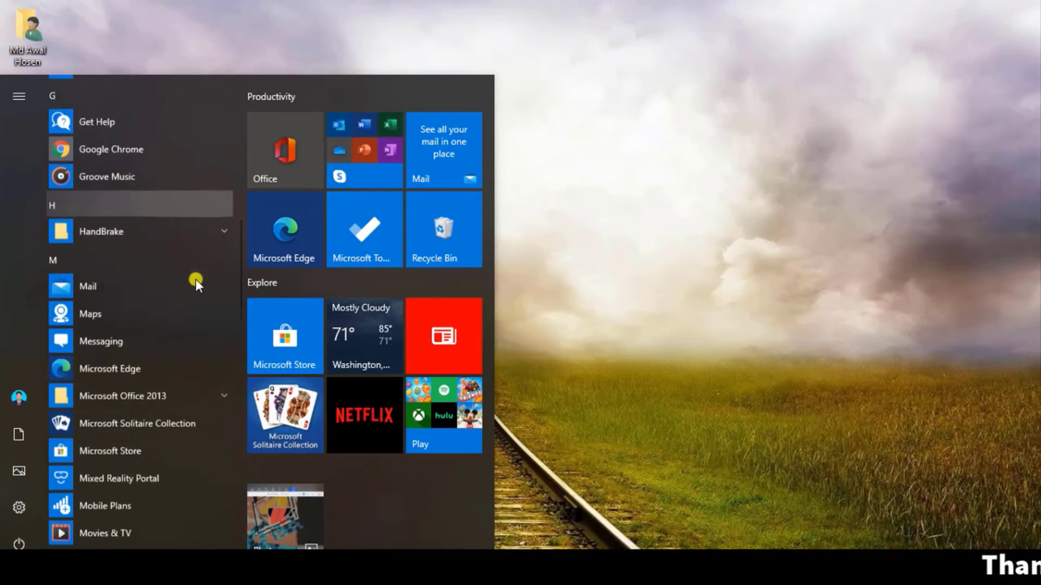
scroll(171, 318, down, 9)
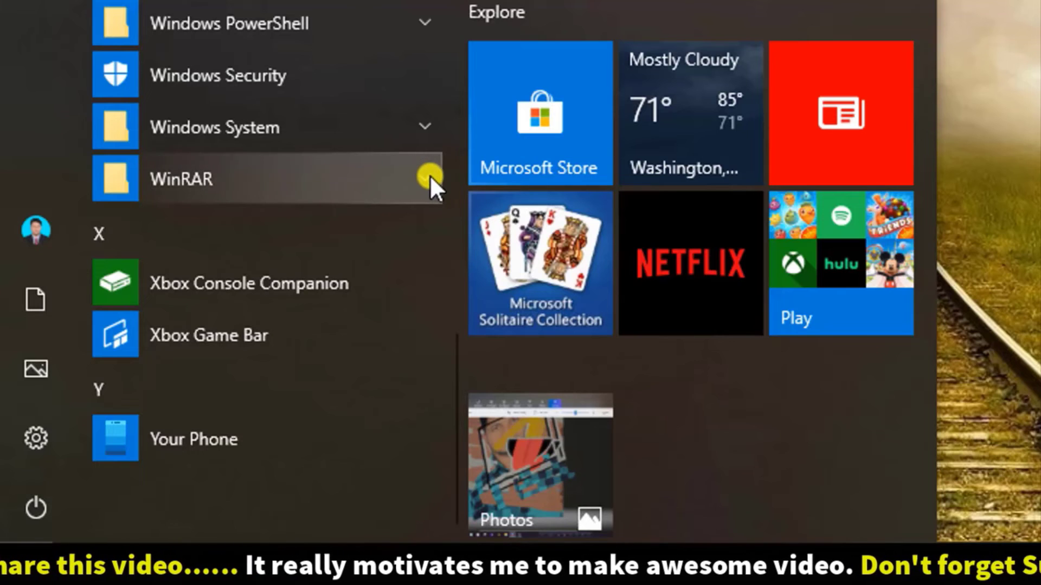
click(388, 186)
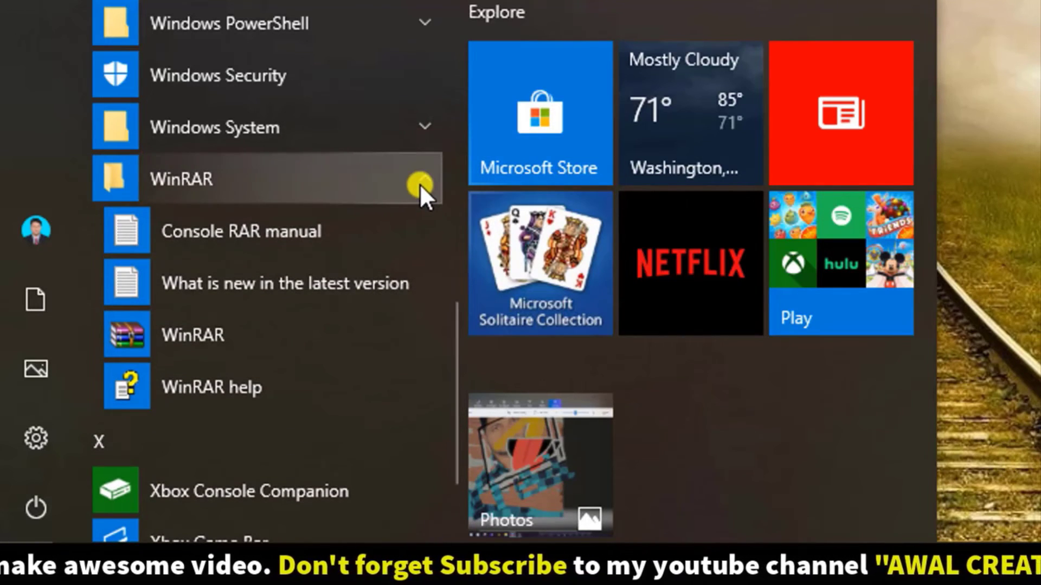
click(421, 185)
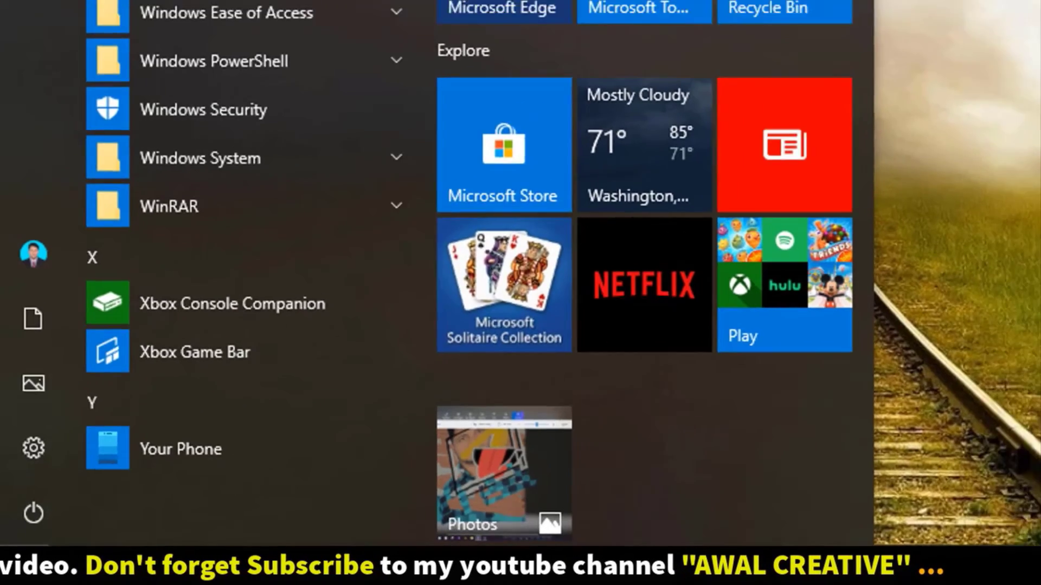
click(672, 110)
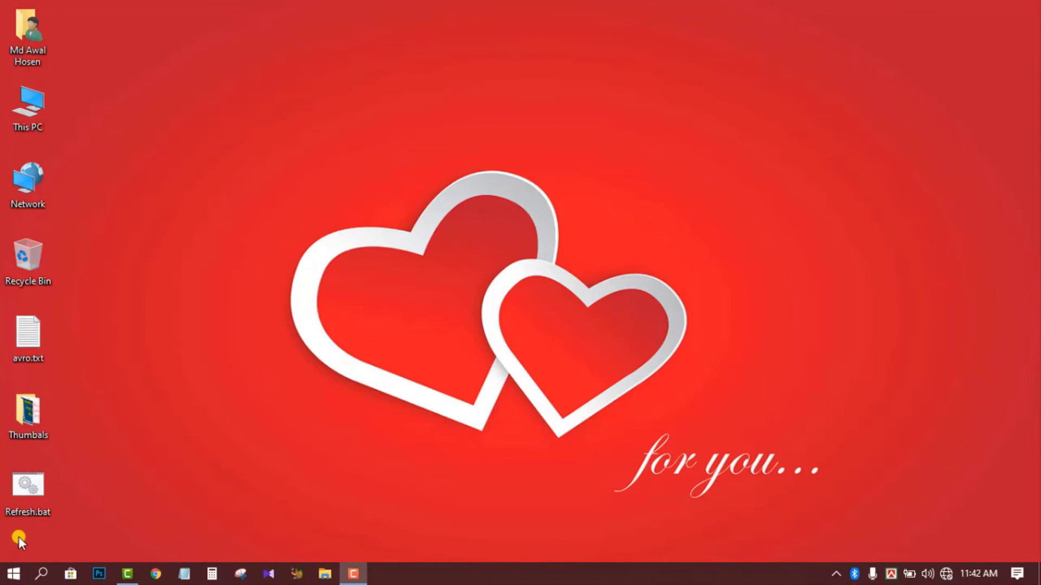
Step: Open the Start button's system tools menu to examine its entries, and close it
right_click(13, 574)
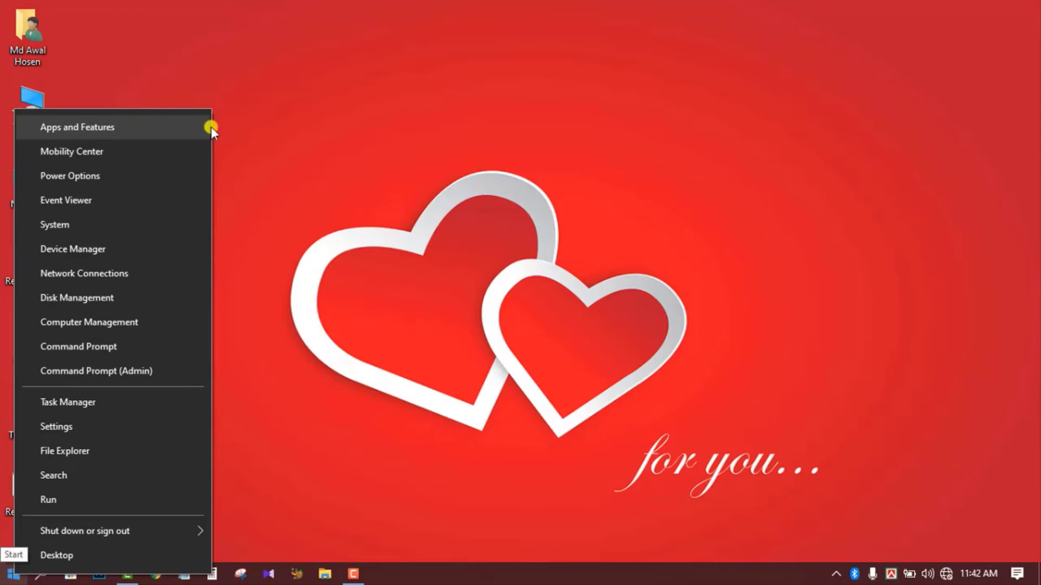
click(487, 119)
click(488, 119)
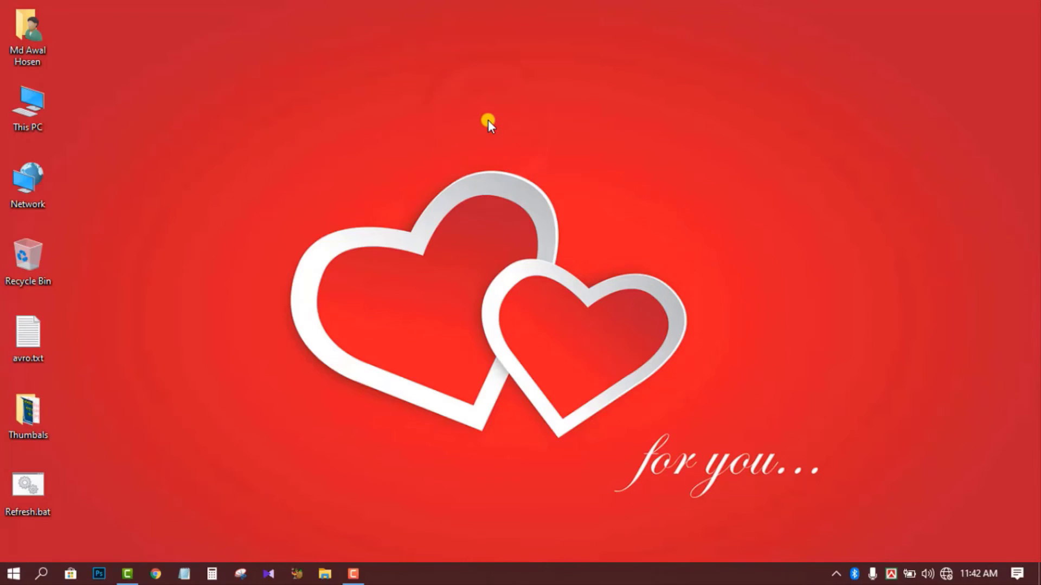
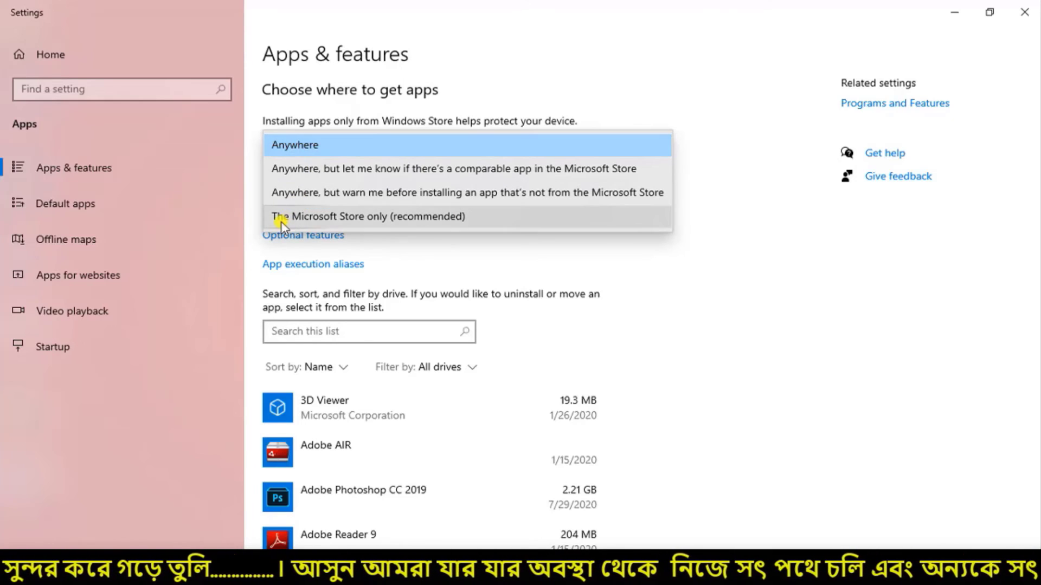
Step: Set the allowed source for installing apps to The Microsoft Store only (recommended)
click(411, 225)
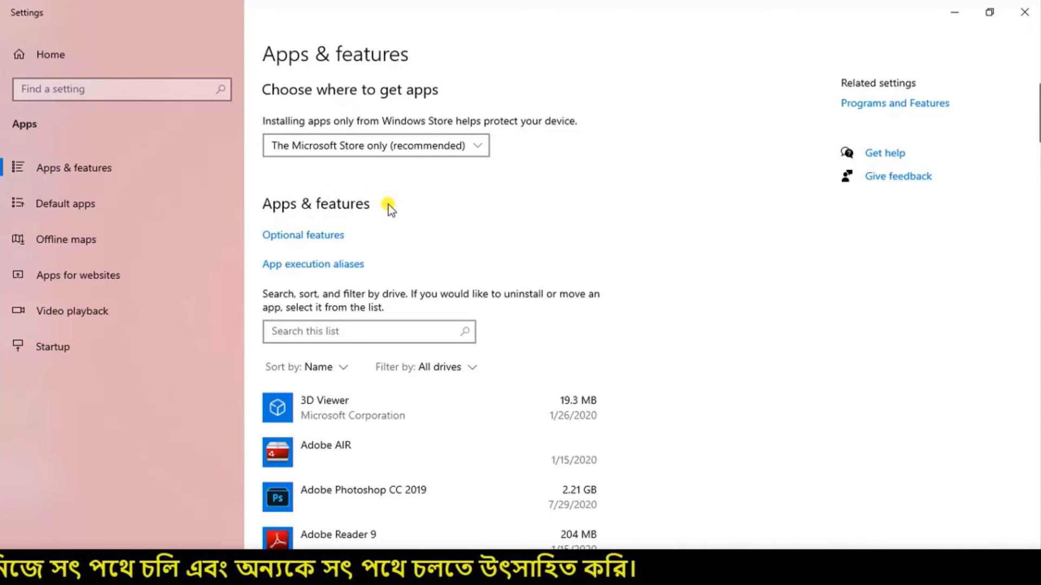
scroll(509, 195, down, 1)
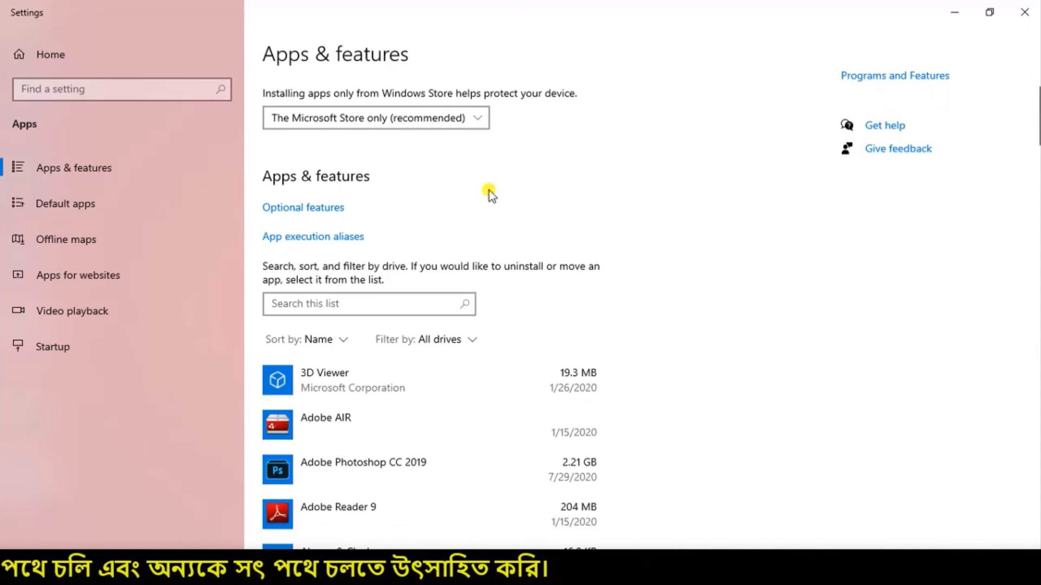
Step: Open Optional features, examine the installed features through to Windows Media Player, and expand the Math Recognizer entry
click(308, 212)
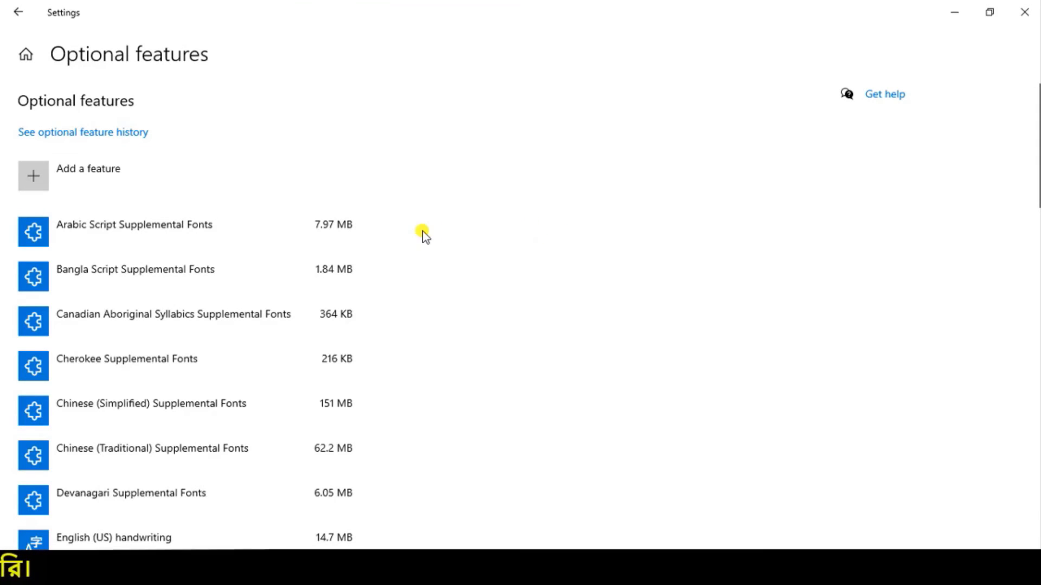
scroll(410, 299, down, 12)
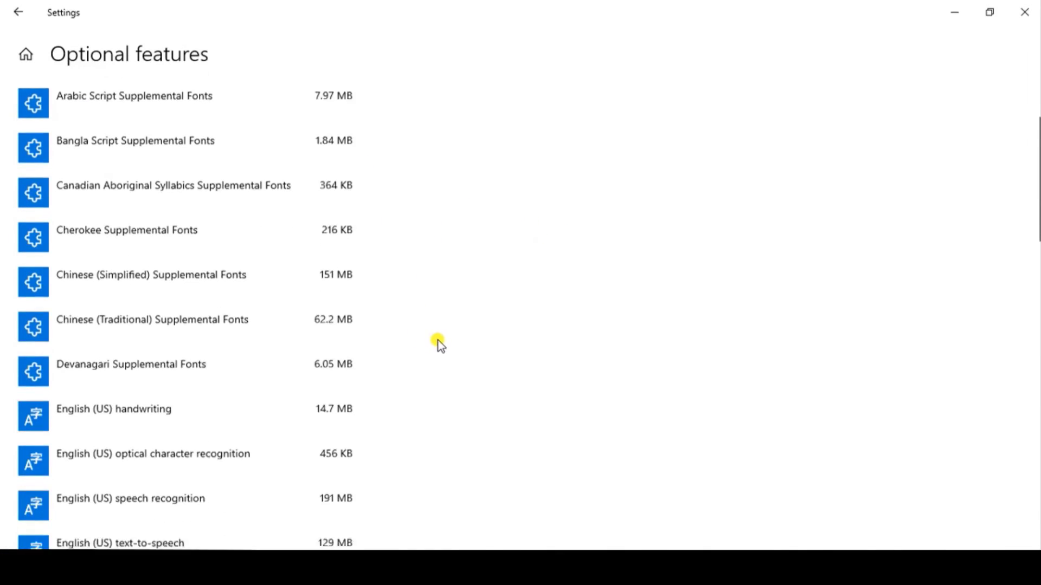
scroll(400, 422, down, 10)
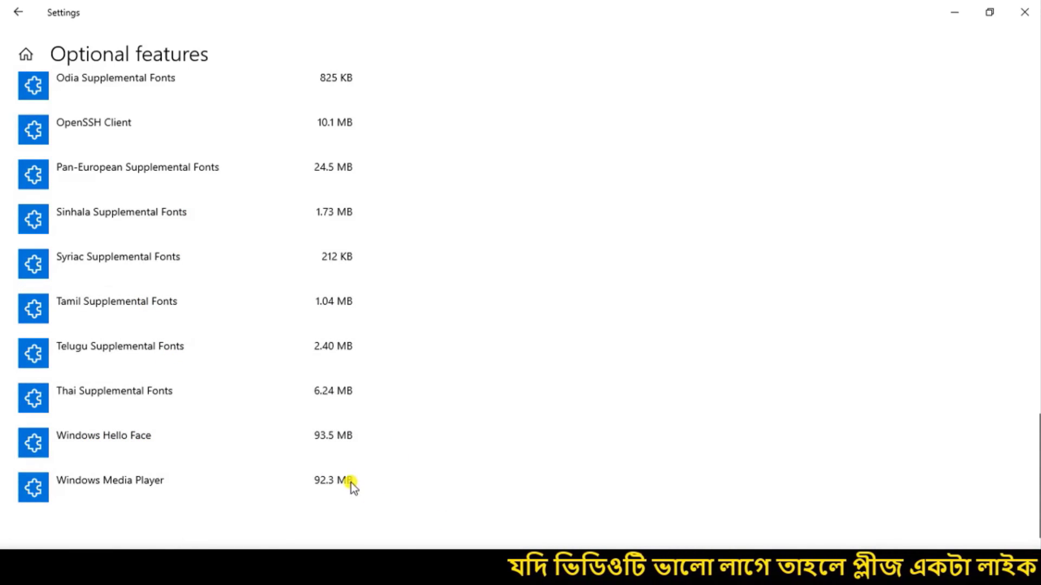
scroll(353, 367, up, 5)
click(327, 252)
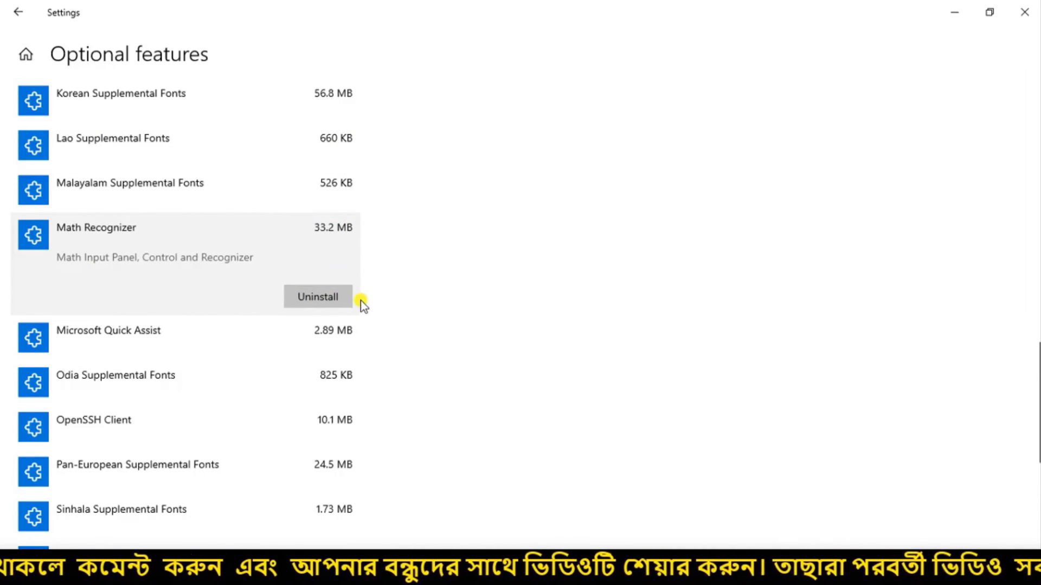
click(581, 248)
scroll(542, 233, up, 1)
scroll(112, 181, up, 15)
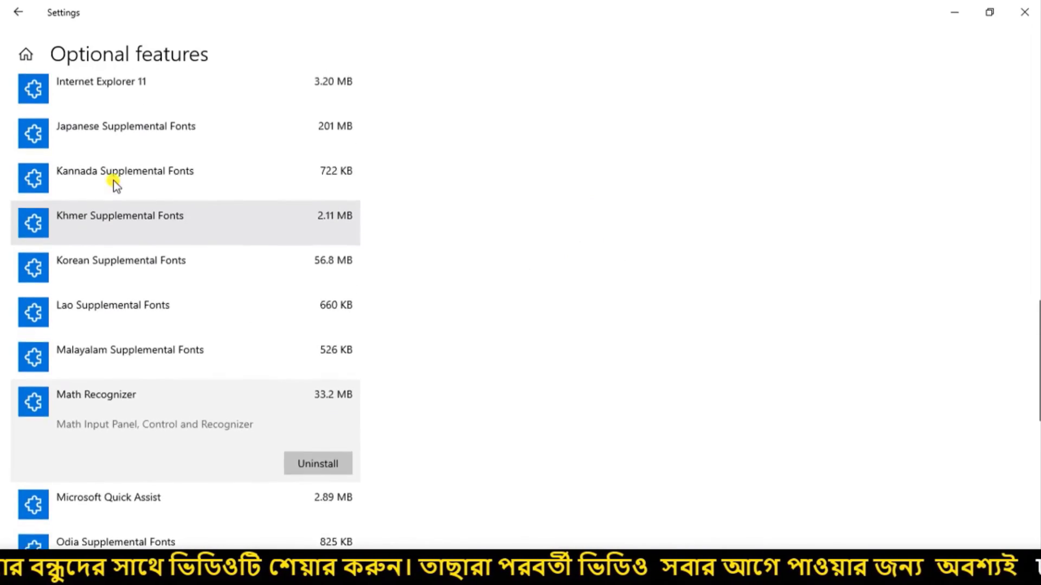
scroll(116, 179, up, 6)
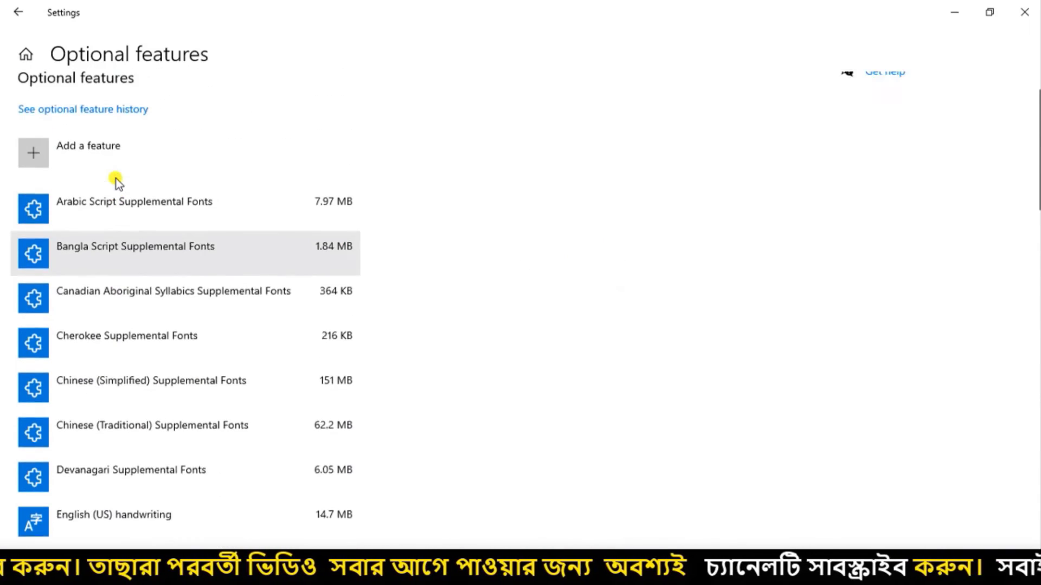
Step: Examine the optional features available to add, and return to the Apps & features page
click(35, 174)
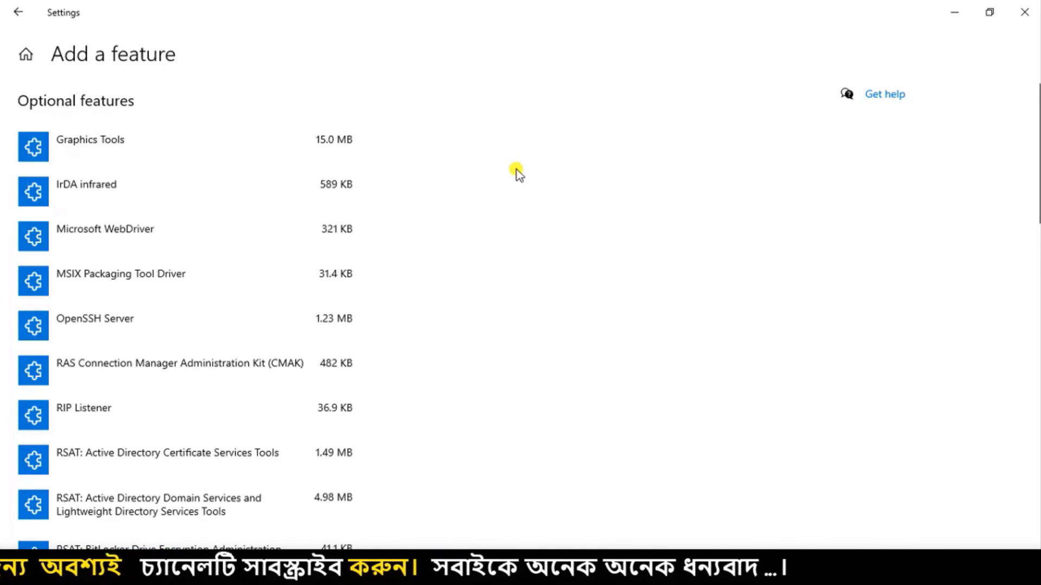
scroll(317, 264, down, 7)
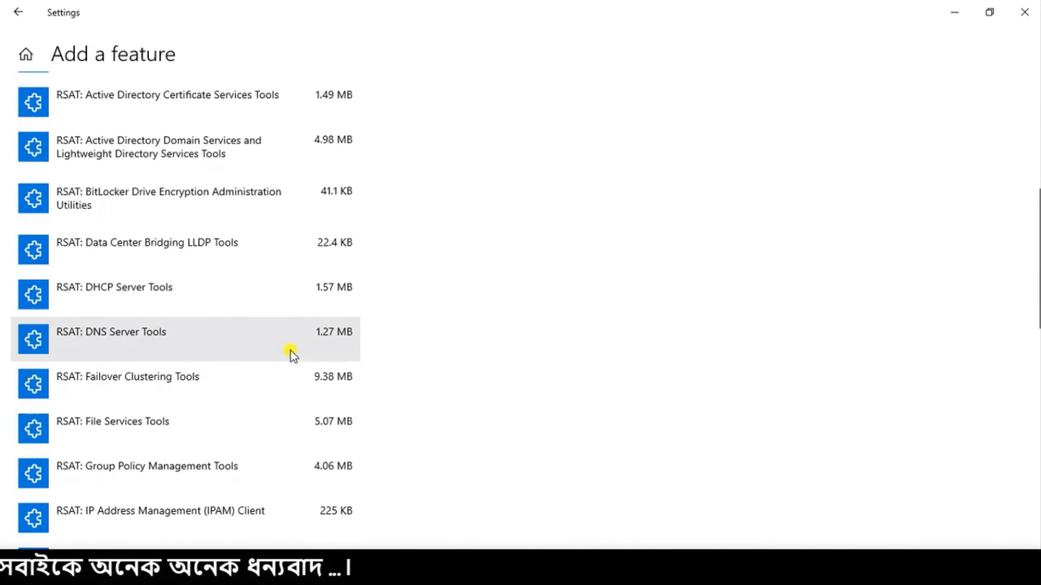
scroll(298, 347, up, 4)
scroll(298, 347, up, 3)
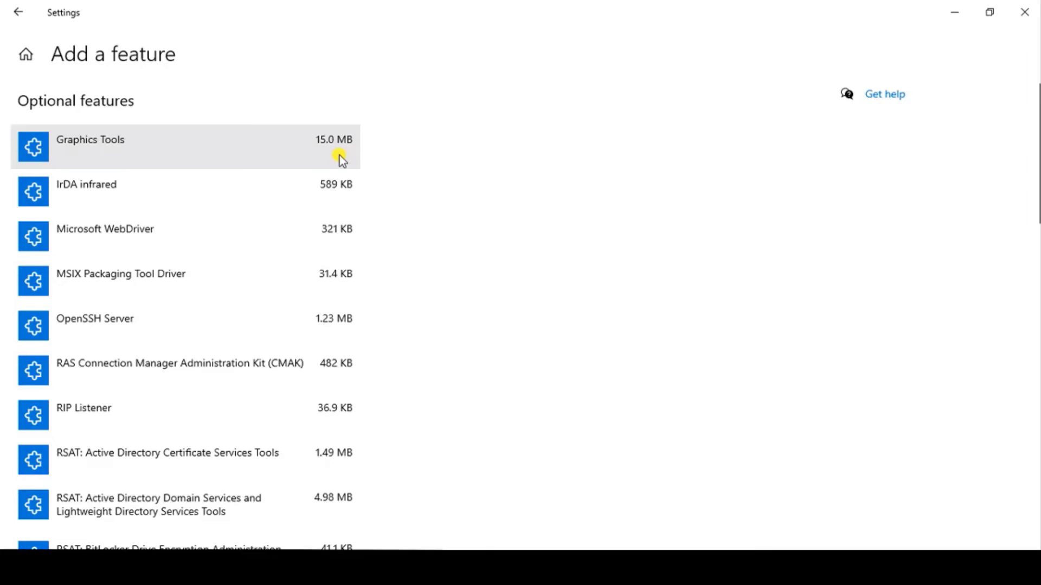
click(19, 14)
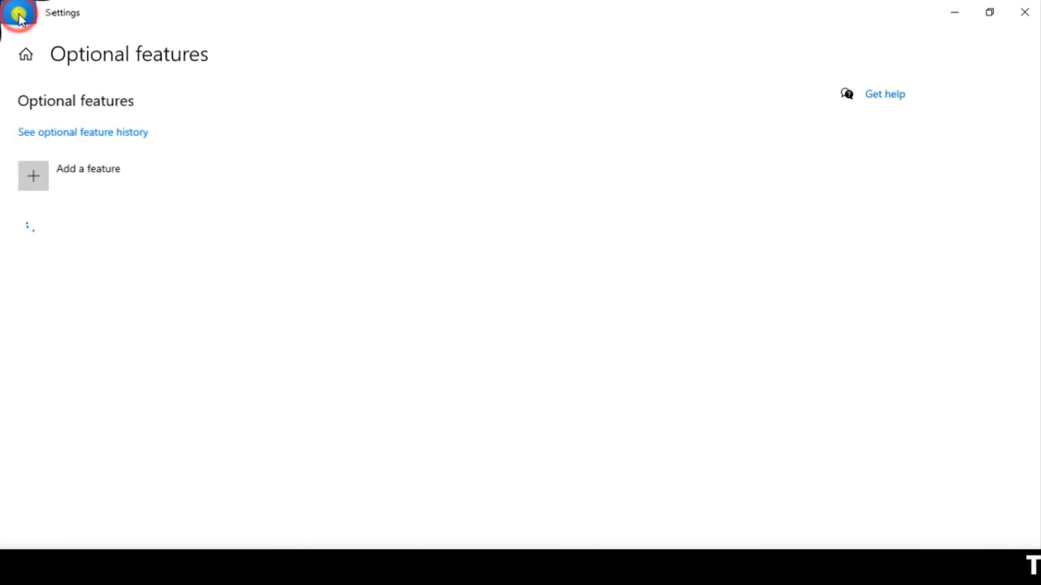
click(19, 14)
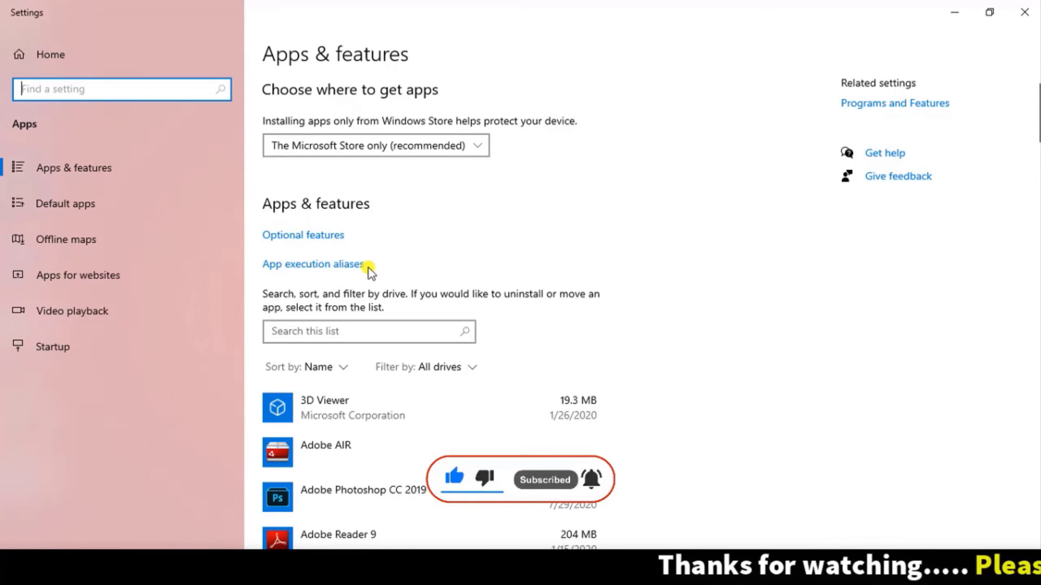
Step: Open App execution aliases to examine the Xbox Game Bar and App Installer entries, and return to Apps & features
click(339, 266)
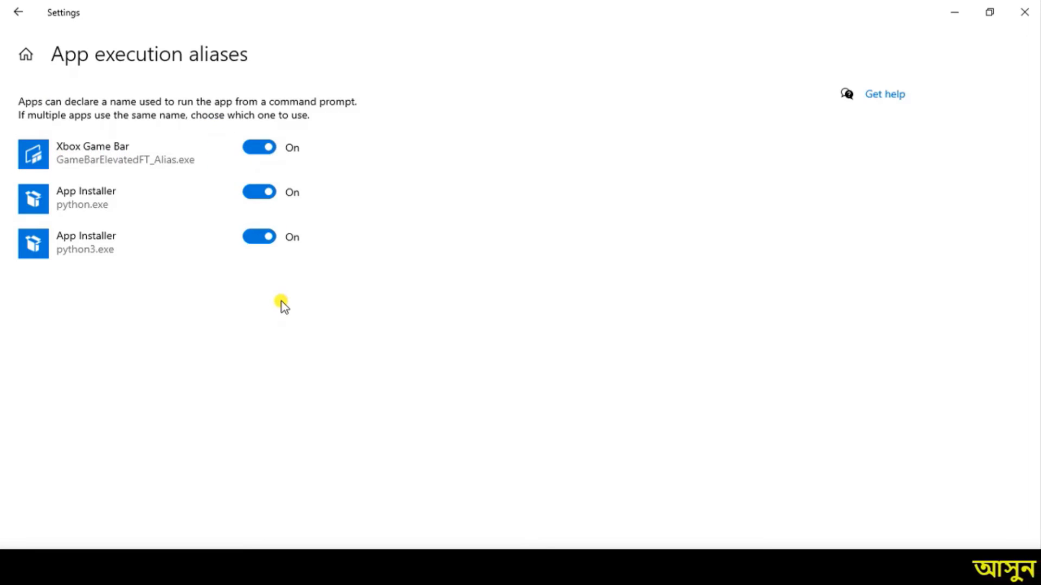
mouse_move(2, 178)
mouse_down()
mouse_move(130, 233)
mouse_move(361, 285)
mouse_up()
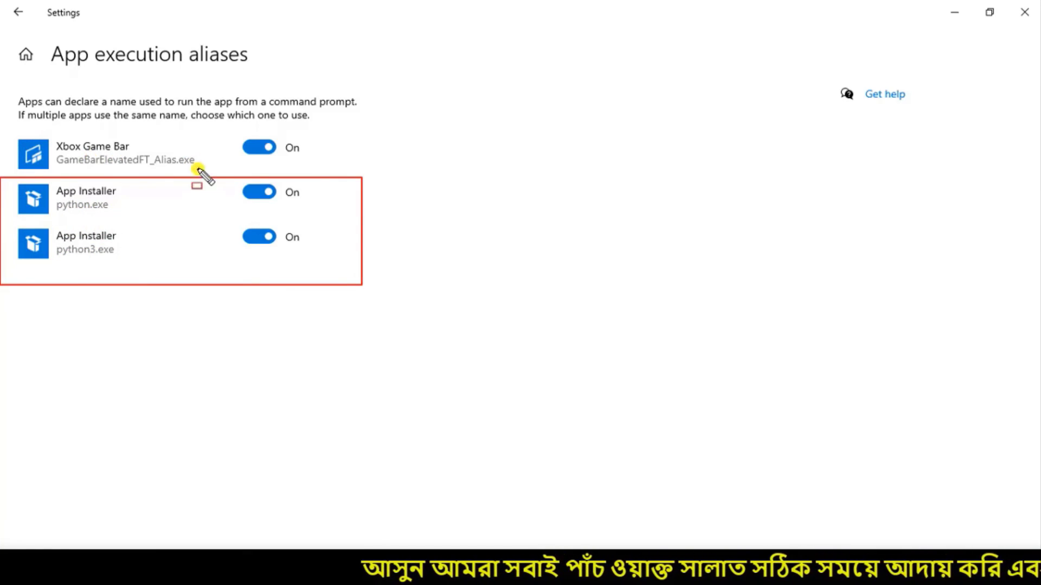
drag(4, 131, 223, 176)
key(Escape)
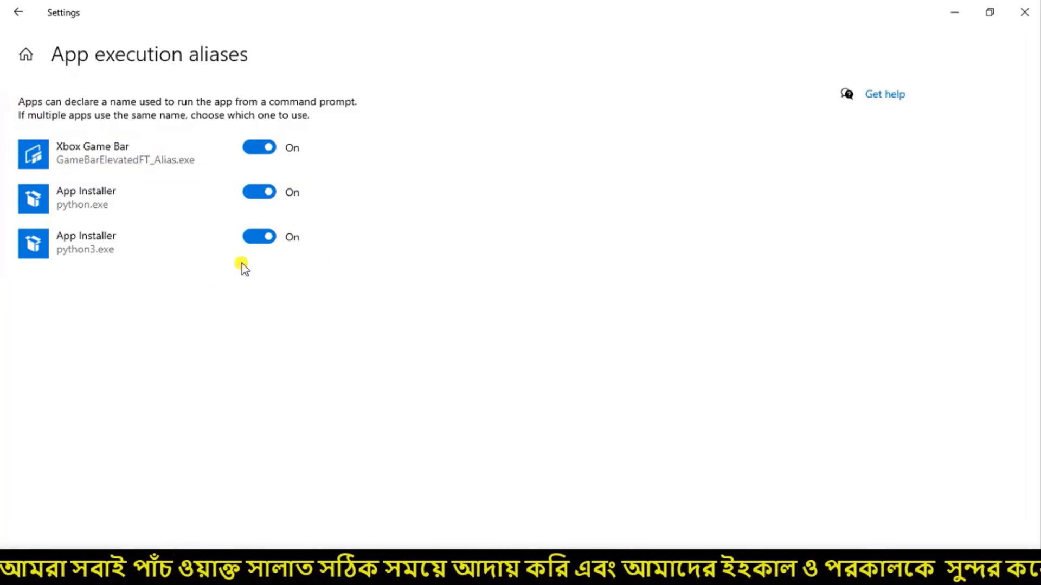
click(23, 16)
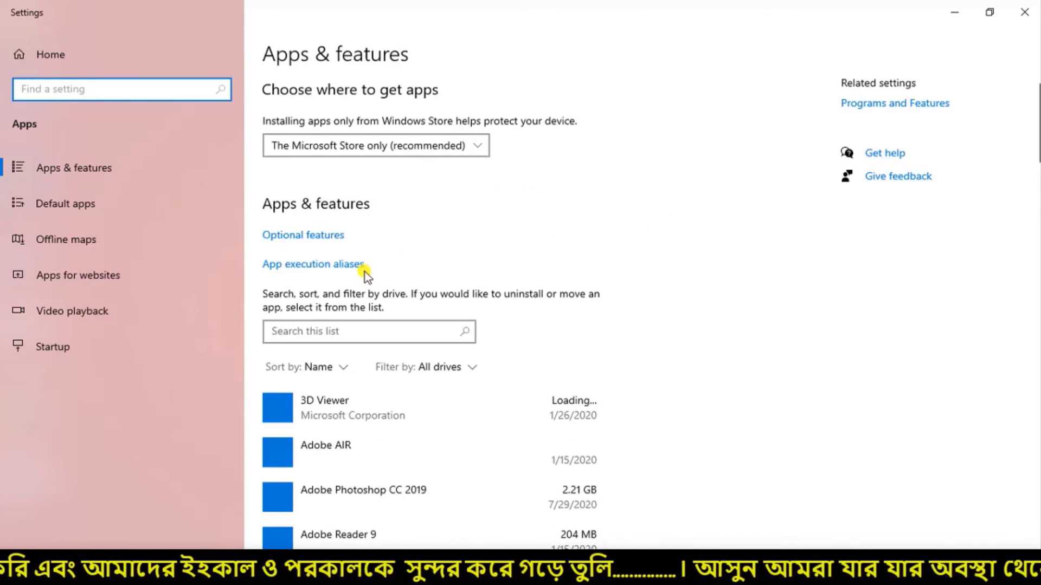
Step: Look through the installed apps list, sort it by size, and examine the reordered entries
scroll(365, 272, down, 2)
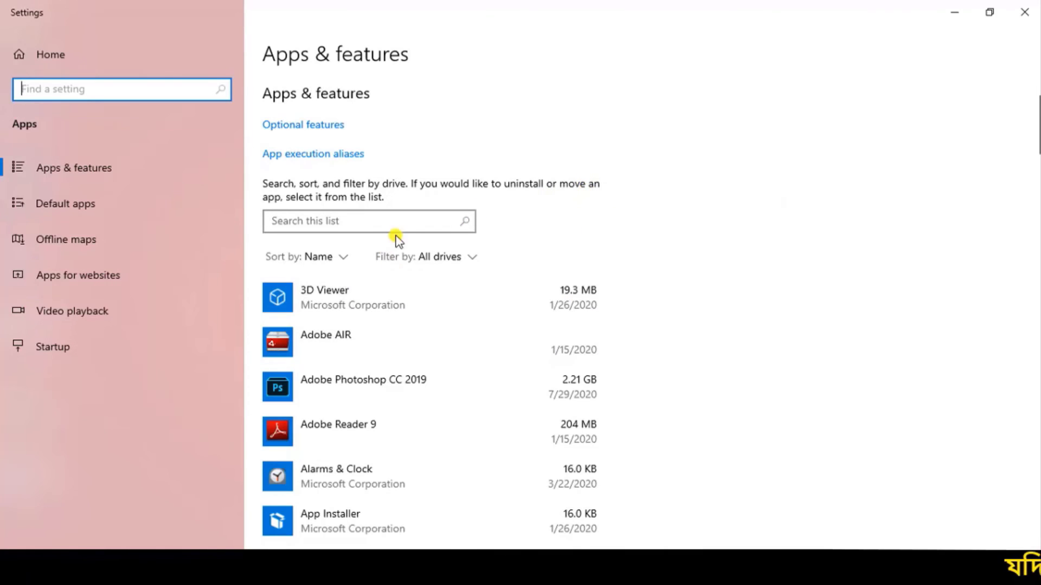
scroll(538, 343, down, 5)
scroll(534, 345, up, 4)
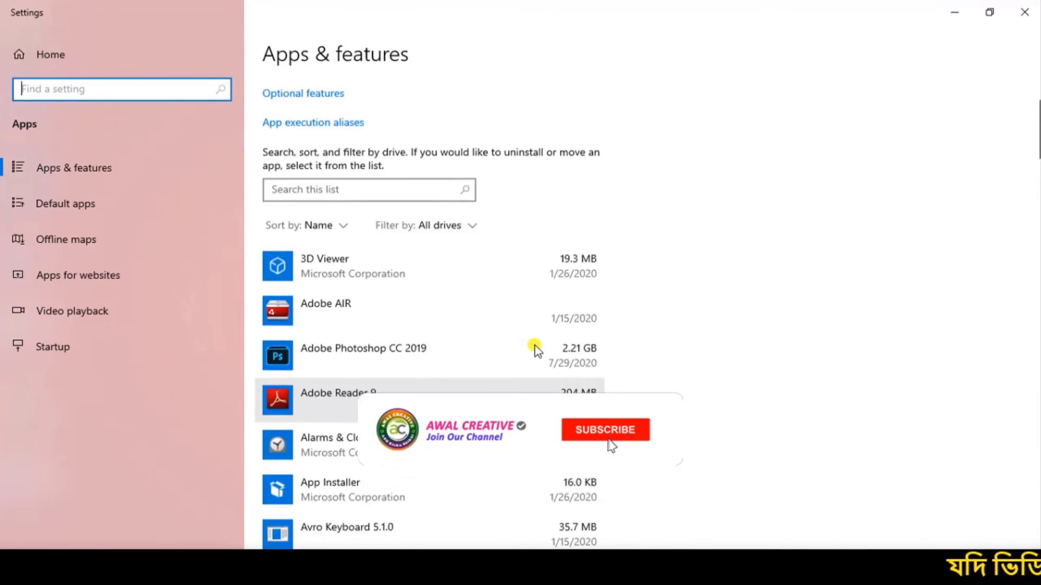
scroll(534, 346, up, 3)
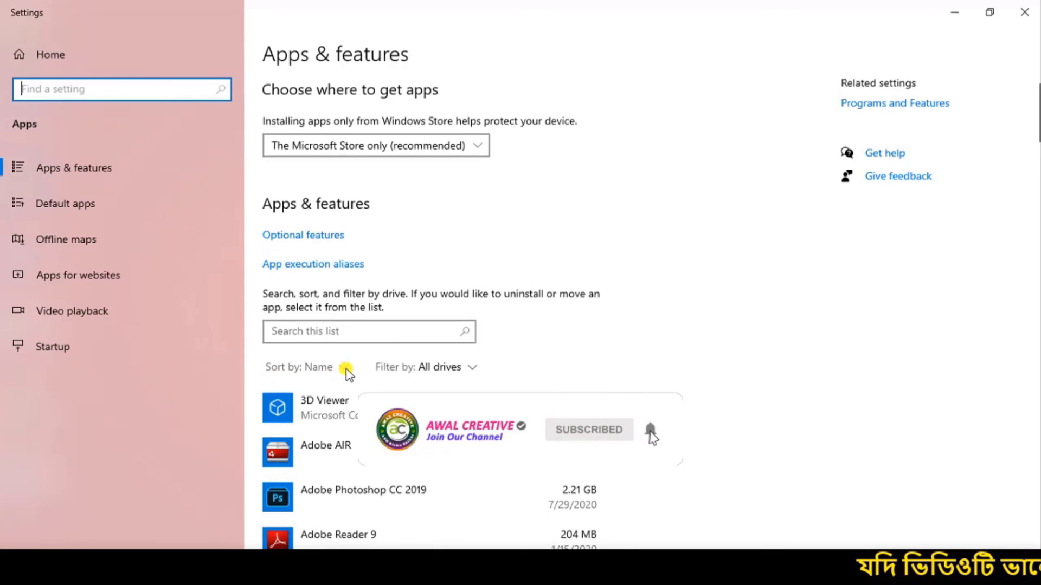
scroll(304, 363, down, 2)
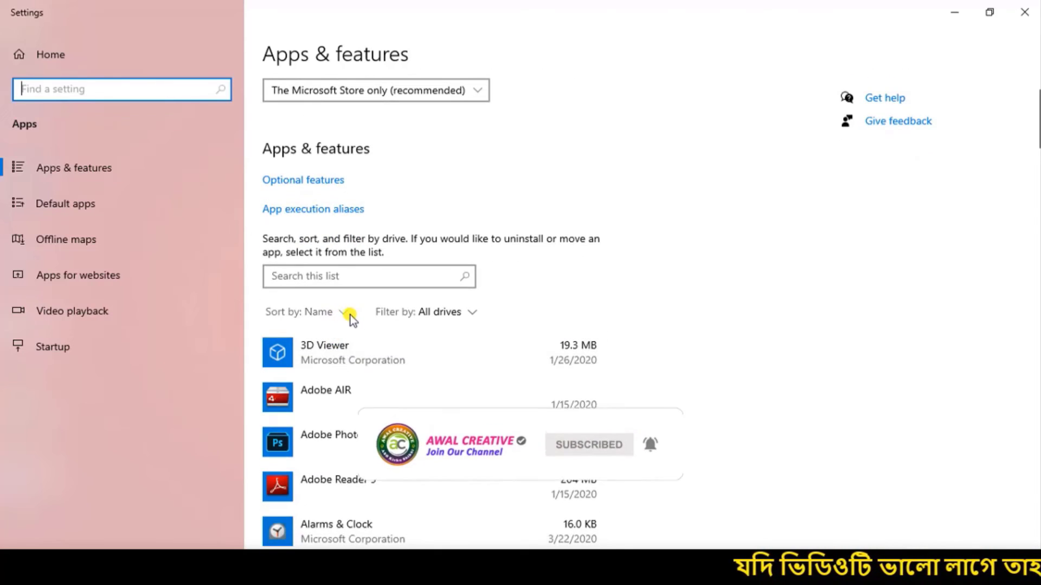
scroll(600, 326, down, 3)
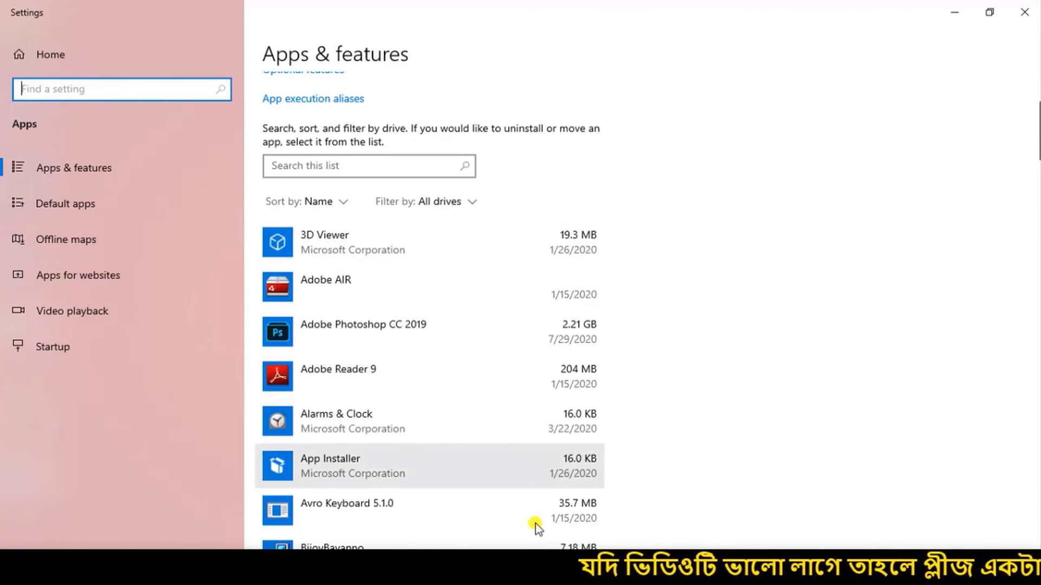
click(342, 199)
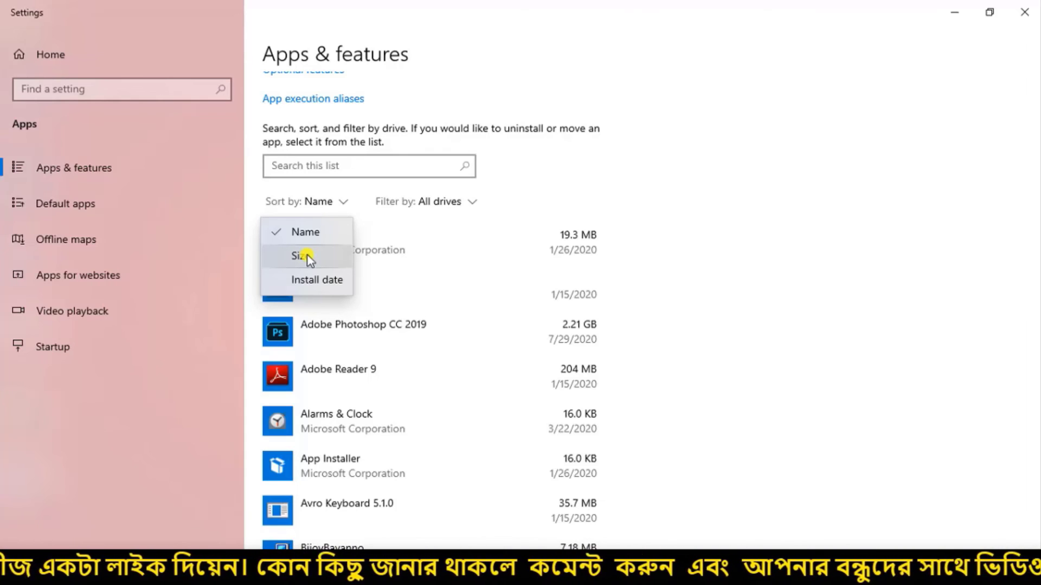
click(302, 255)
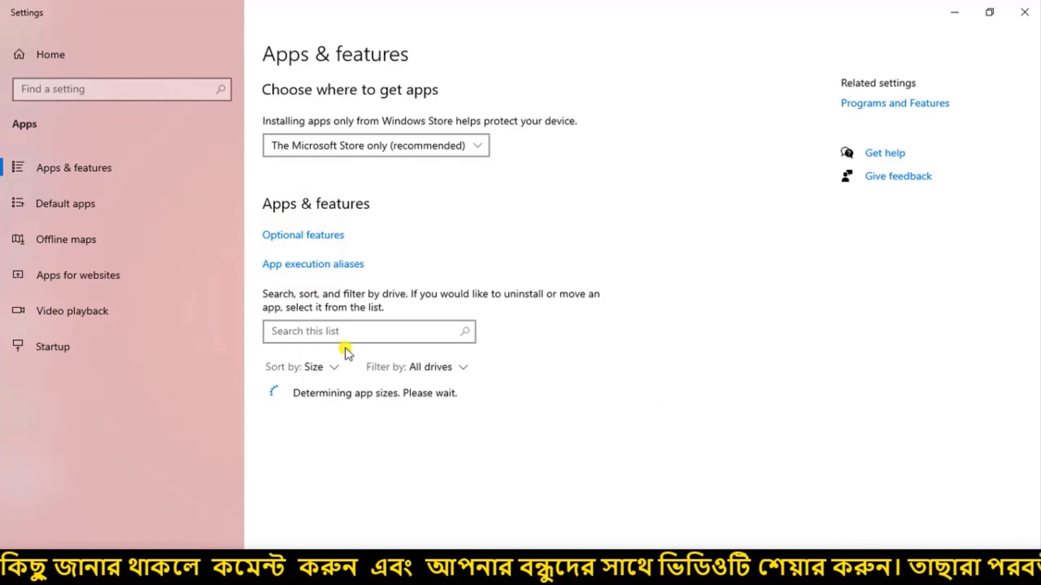
scroll(687, 327, down, 2)
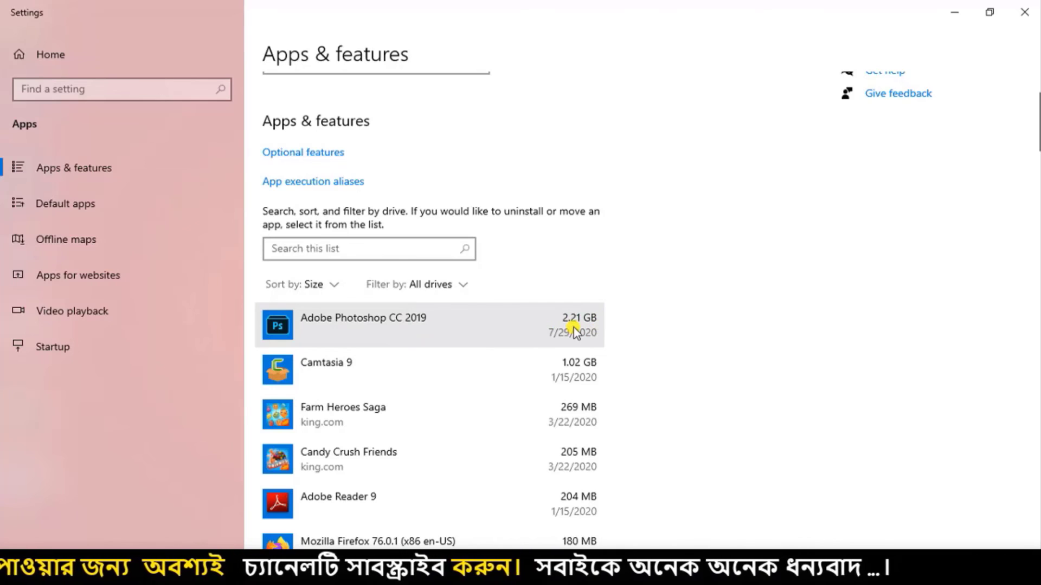
scroll(542, 334, down, 1)
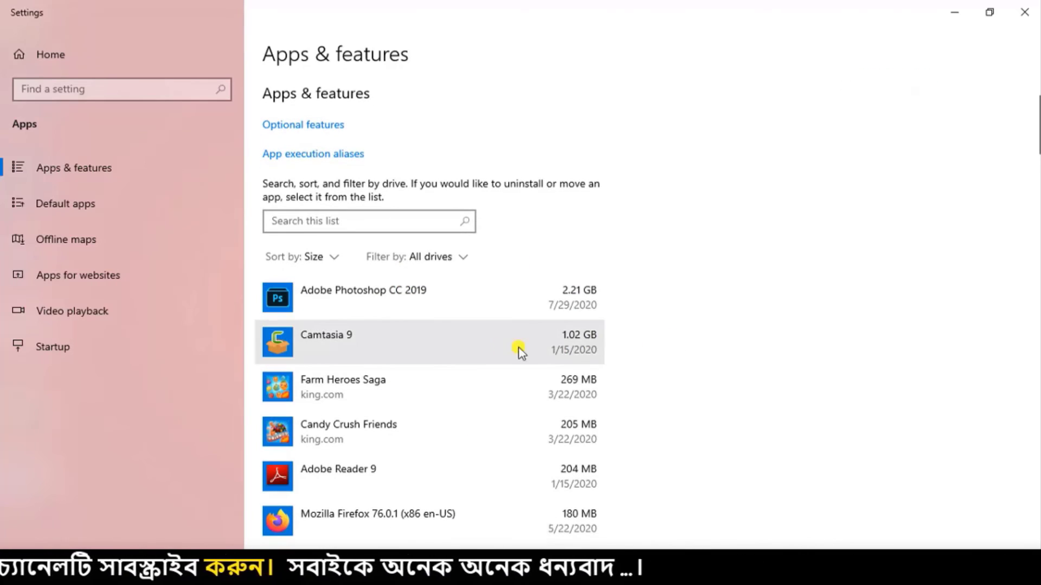
scroll(613, 379, down, 5)
scroll(639, 385, up, 5)
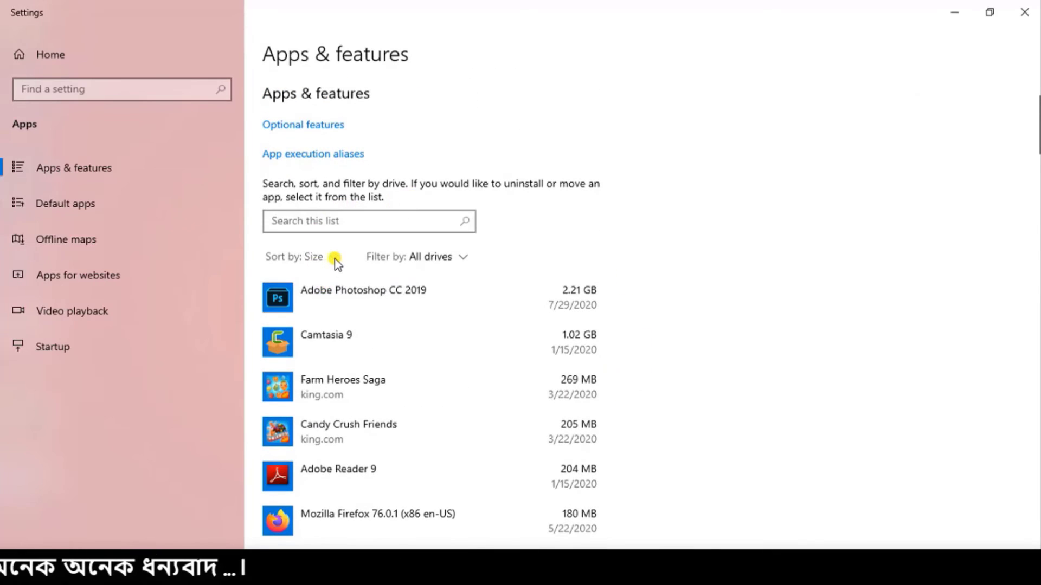
Step: Sort the installed apps list by install date to examine the most recent installations, and set the sorting back to name
click(333, 257)
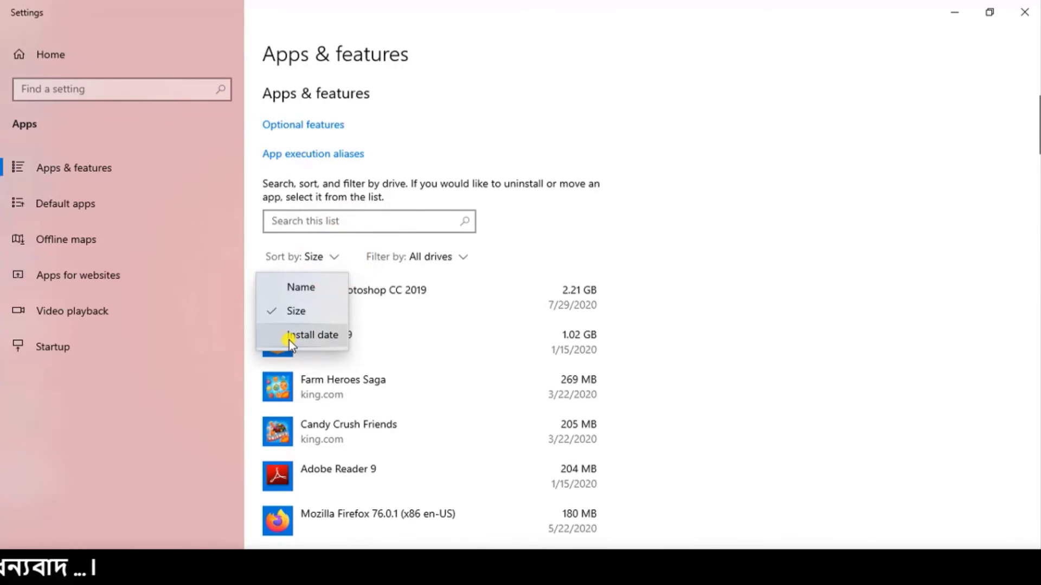
click(288, 340)
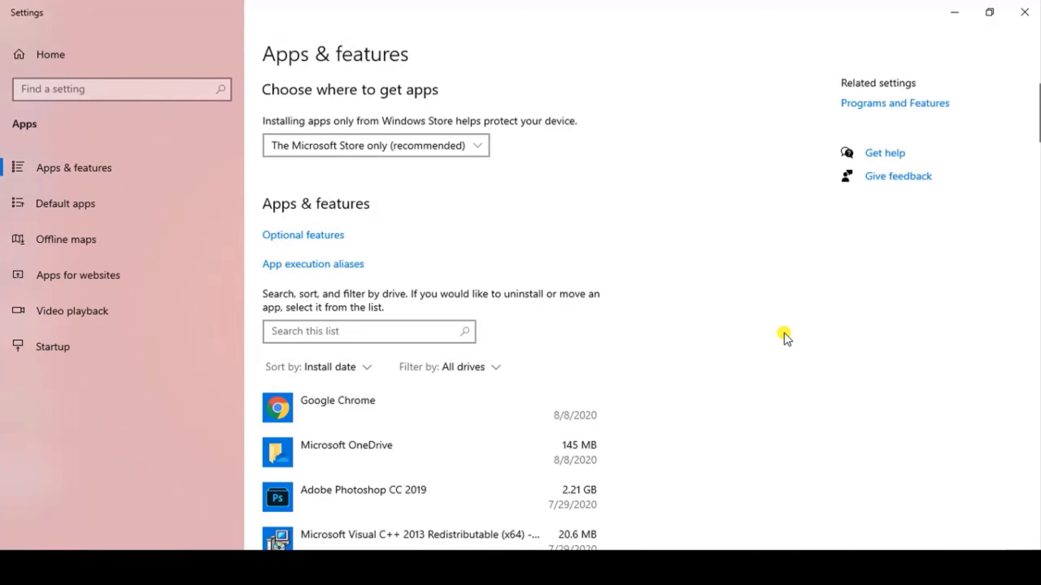
scroll(523, 352, down, 1)
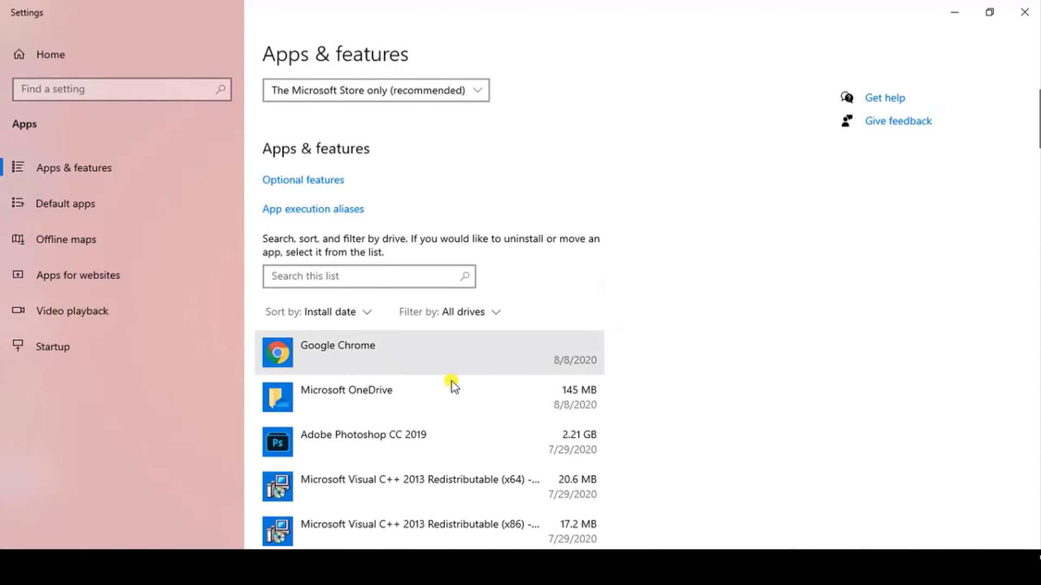
scroll(627, 430, down, 4)
scroll(579, 483, up, 5)
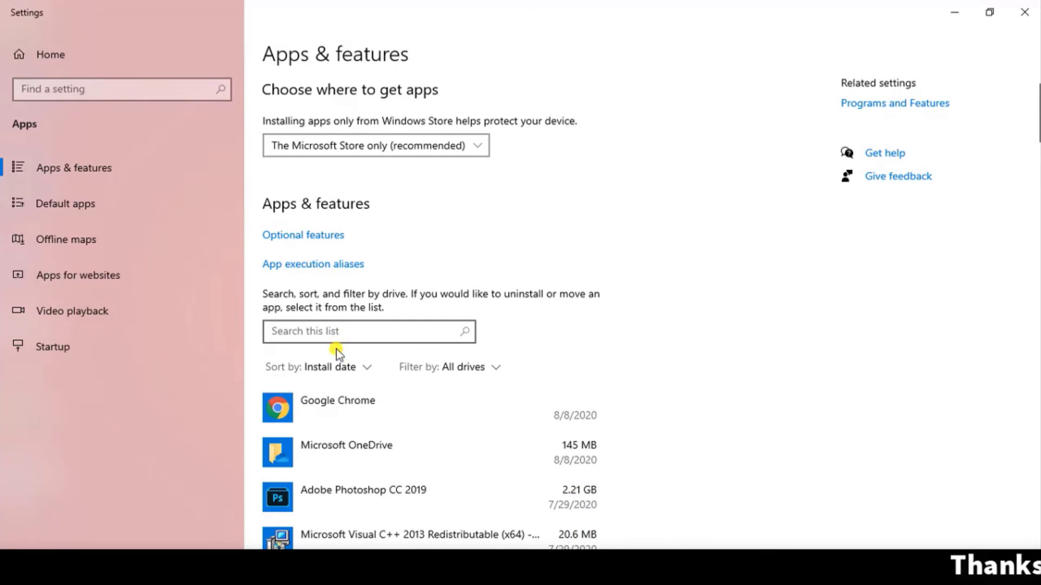
click(362, 367)
click(324, 401)
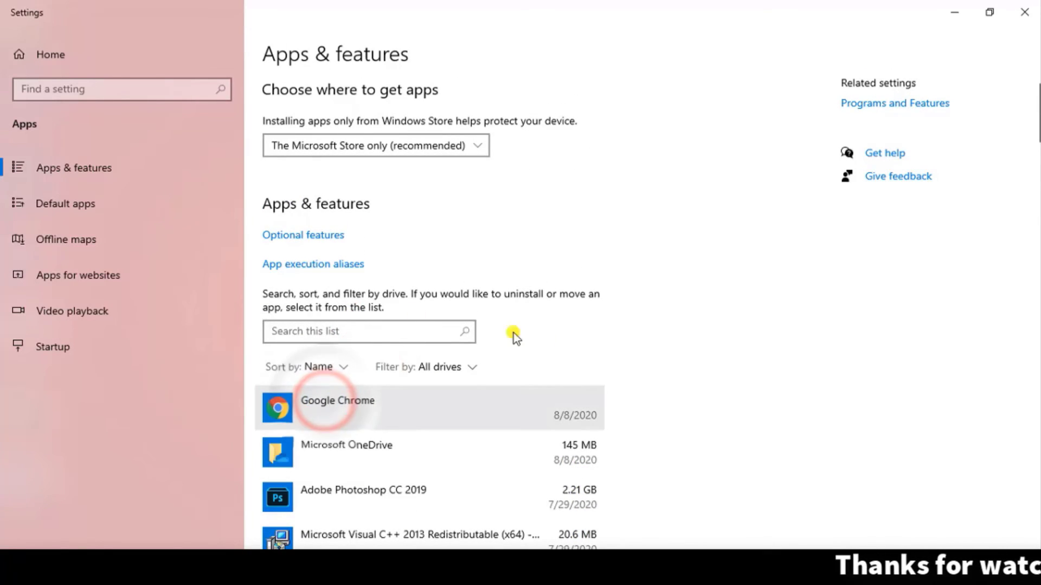
Step: Filter the installed apps list by Local Disk (C:) and look through the filtered entries
scroll(437, 341, down, 1)
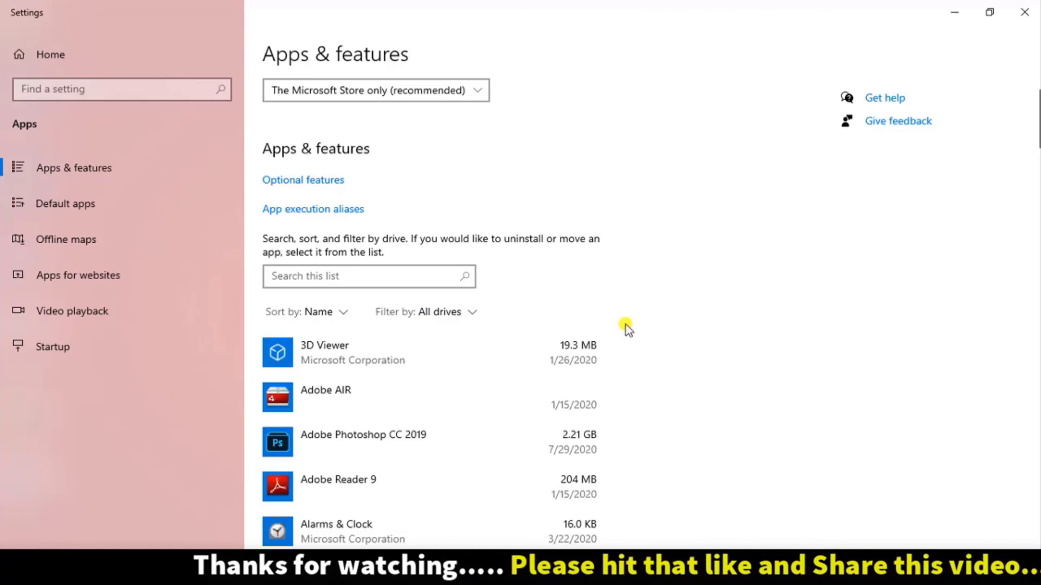
click(480, 317)
click(470, 317)
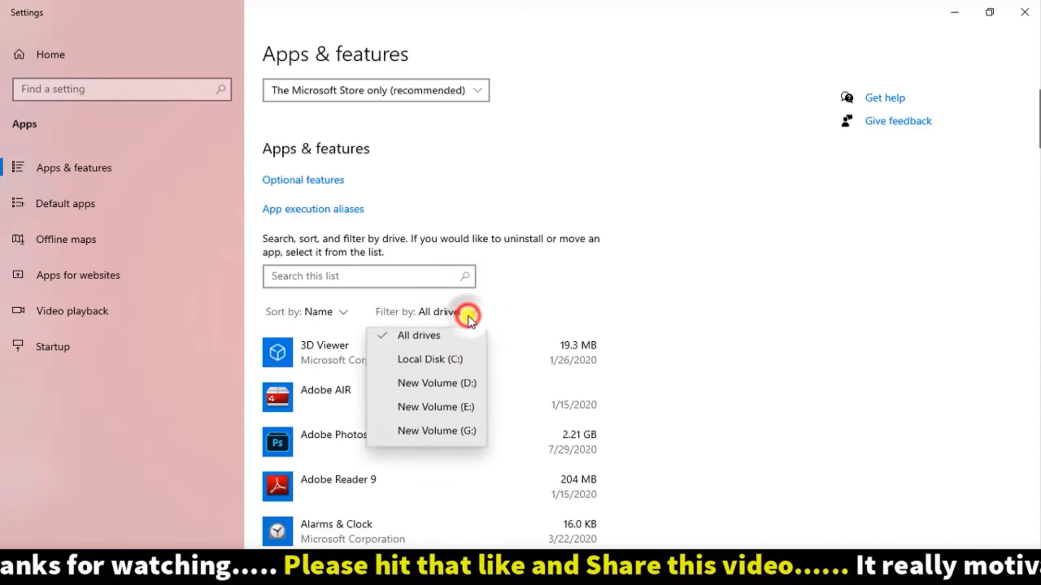
click(471, 367)
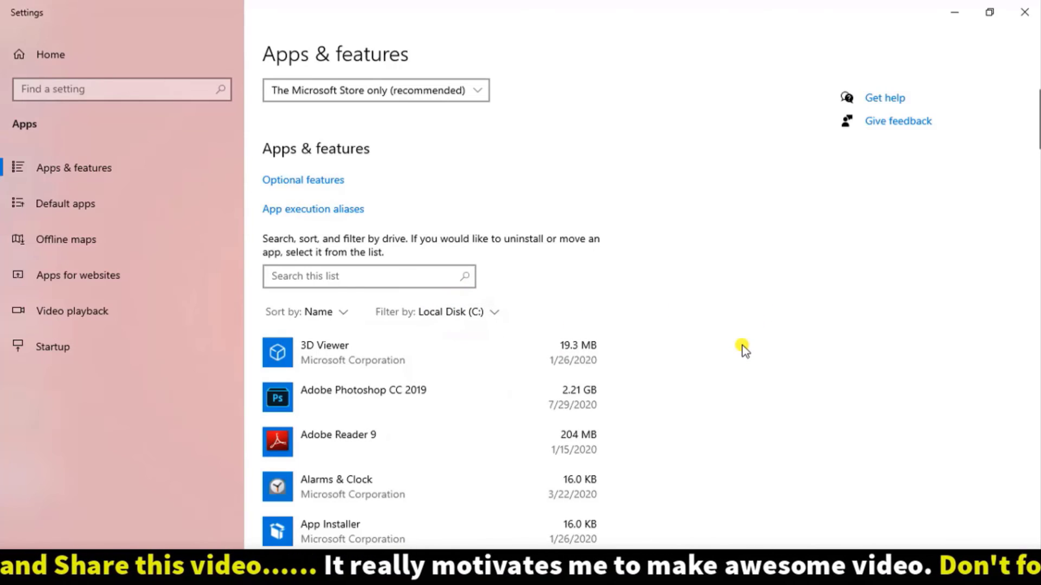
scroll(609, 388, down, 5)
scroll(608, 386, up, 4)
scroll(607, 385, up, 2)
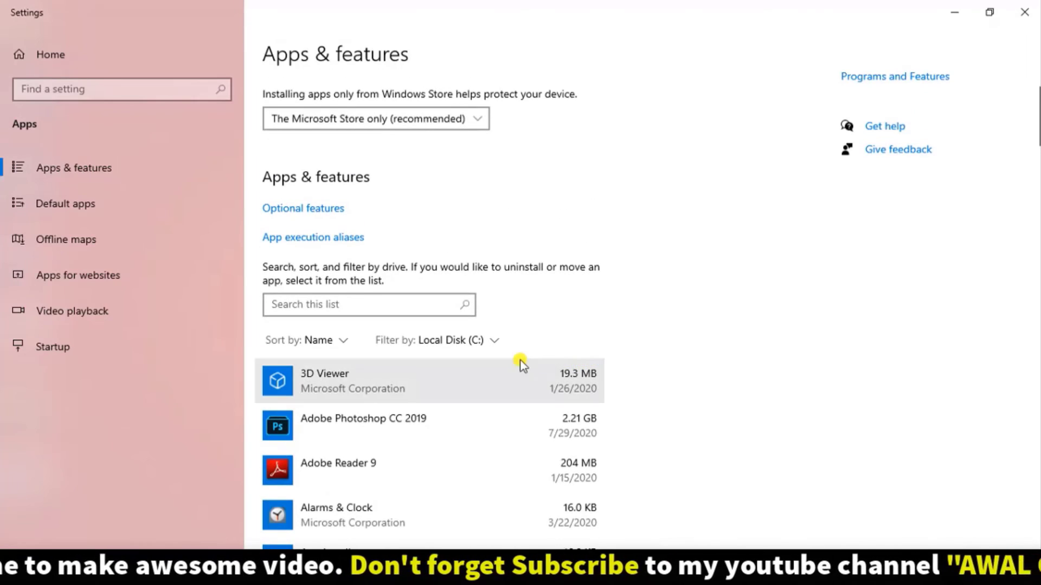
Step: Filter the installed apps list by New Volume (G:) to check that drive, and set the filter back to All drives
click(493, 341)
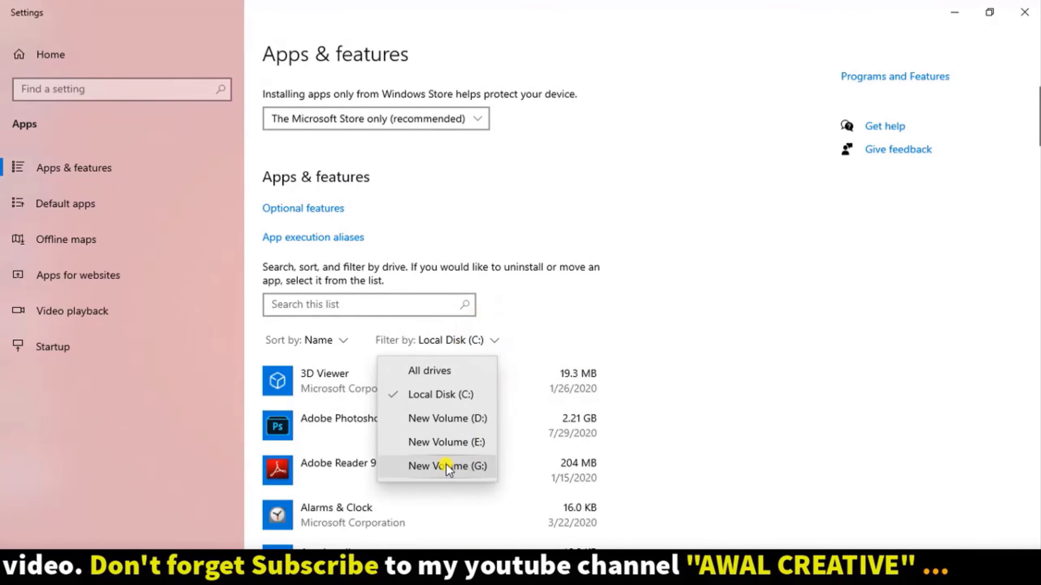
click(474, 466)
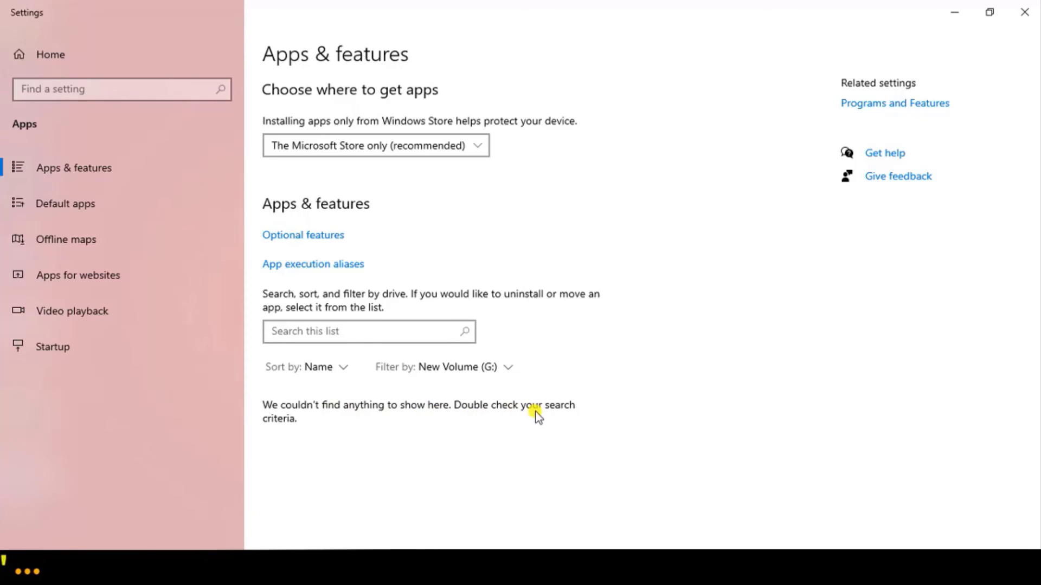
click(510, 370)
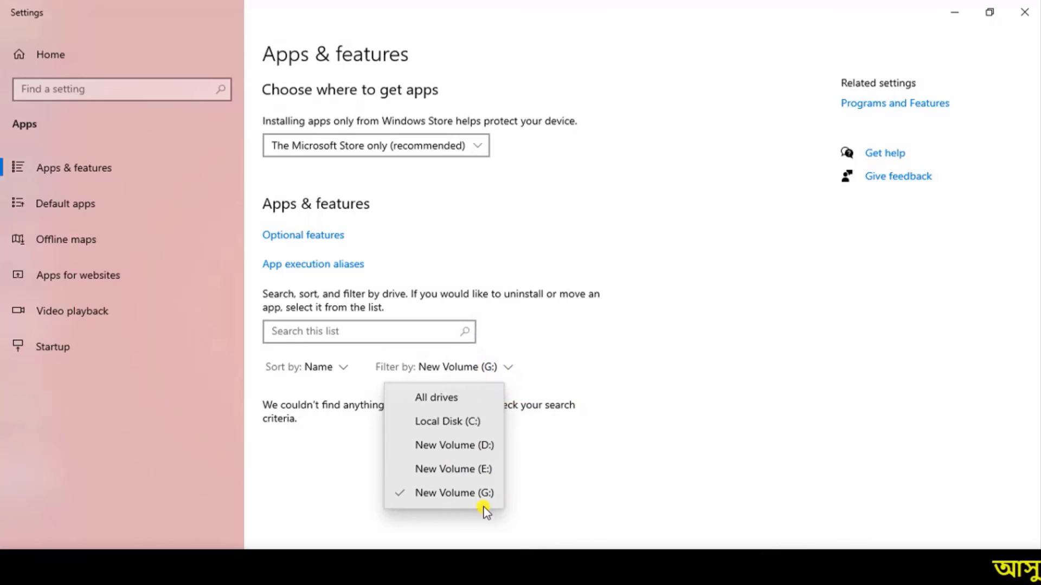
click(443, 399)
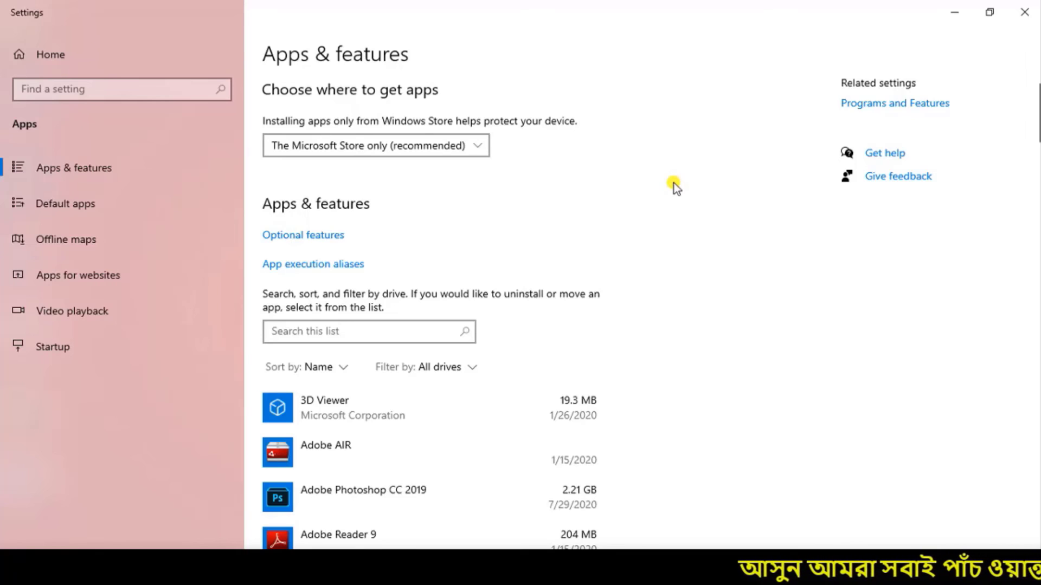
Step: Search the installed apps list for "camta", expand Camtasia 9 to examine its modify and uninstall options, and clear the search
scroll(571, 379, down, 5)
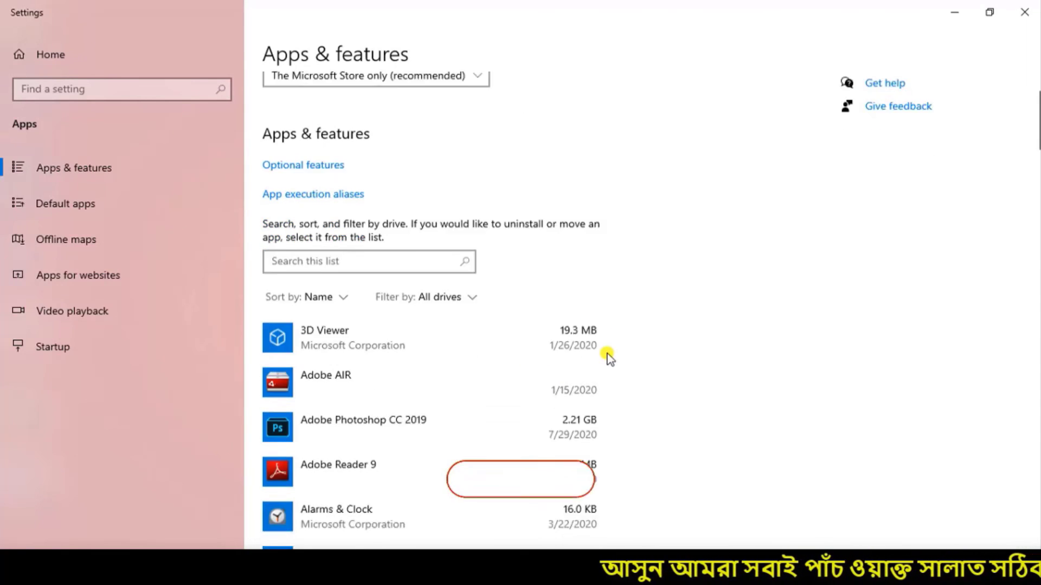
click(312, 111)
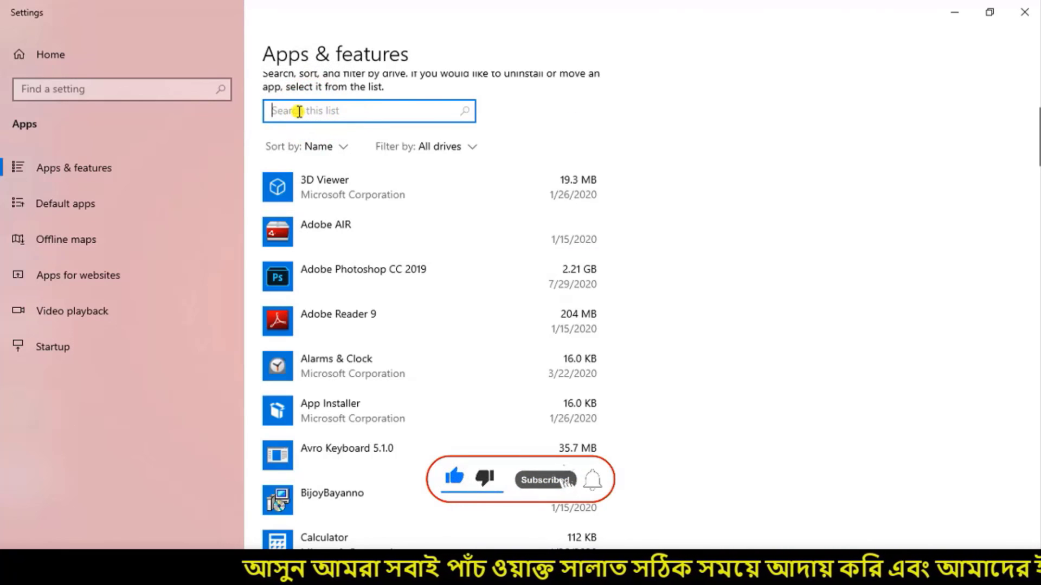
text(ca)
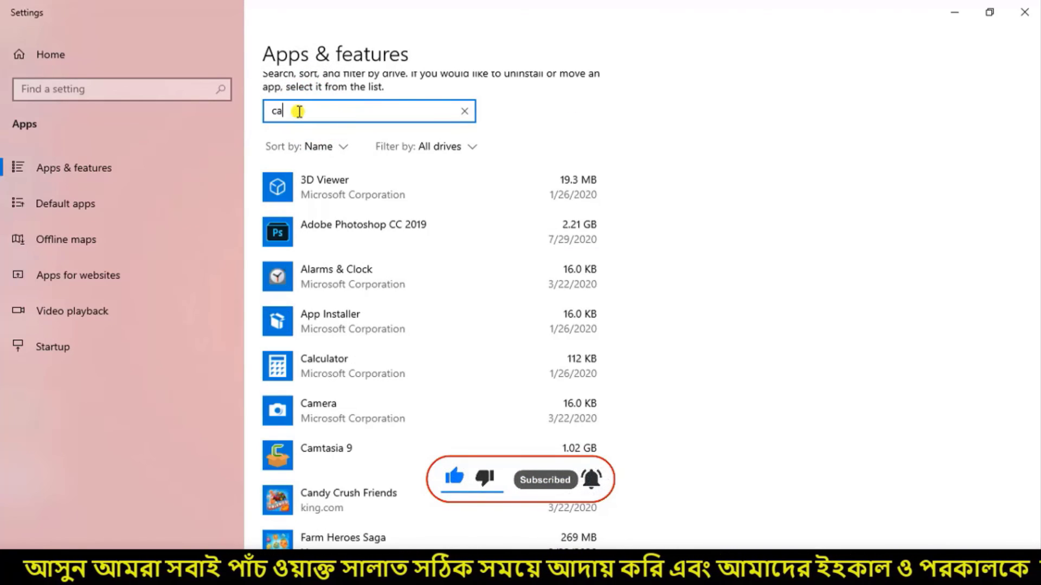
text(mta)
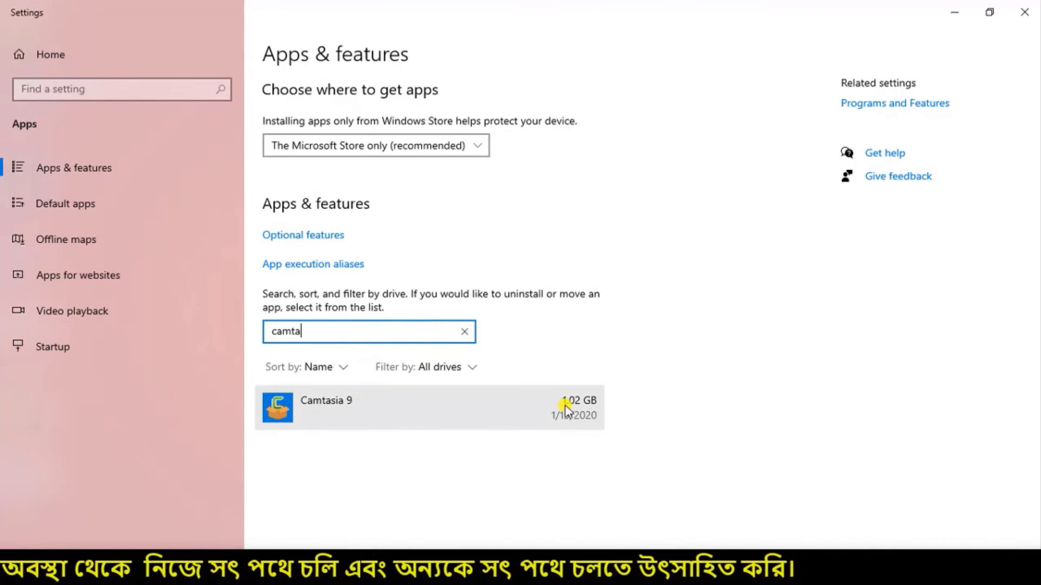
click(546, 410)
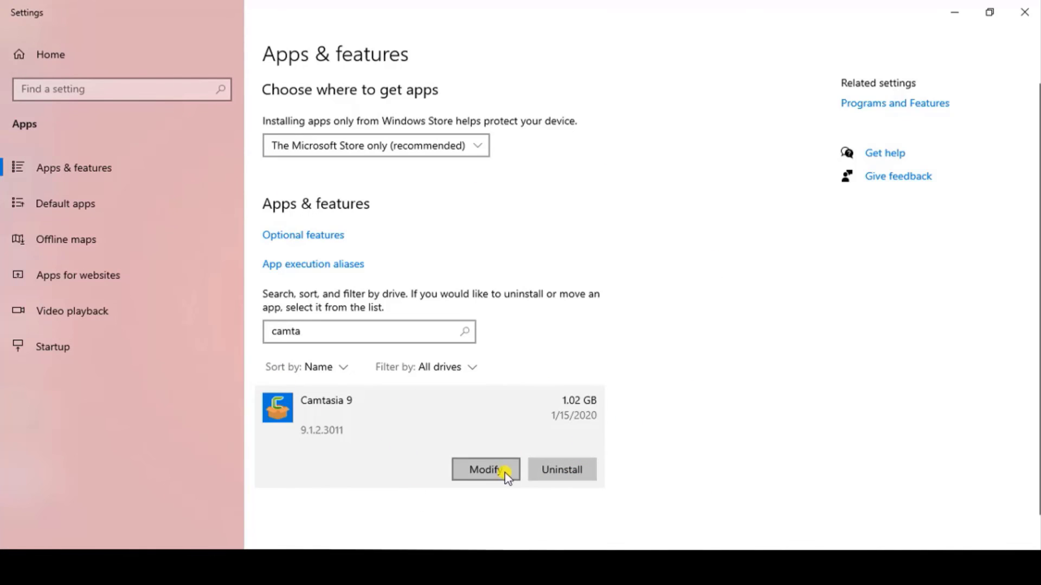
click(710, 190)
double_click(395, 326)
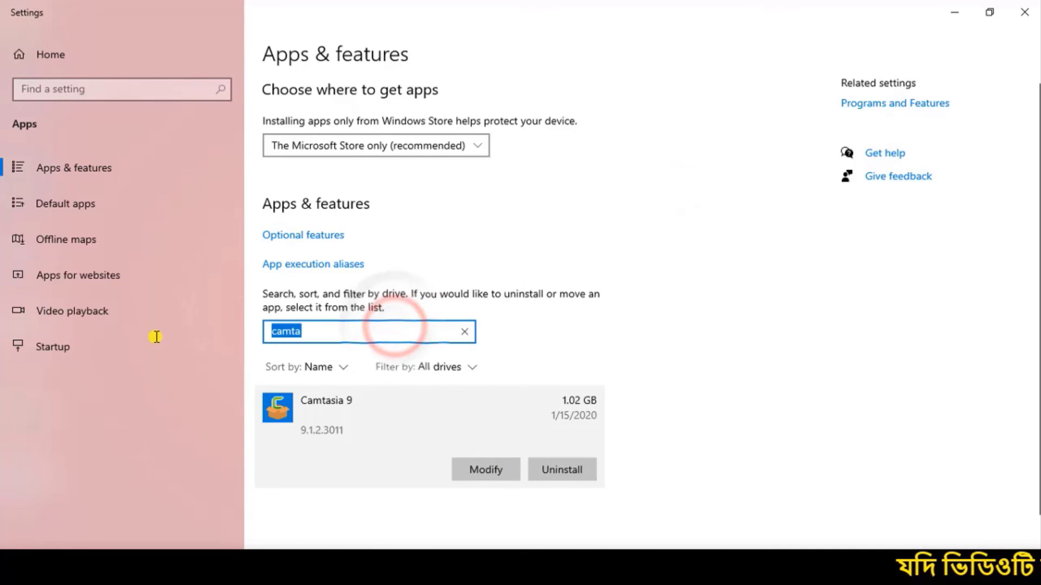
key(BackSpace)
click(65, 169)
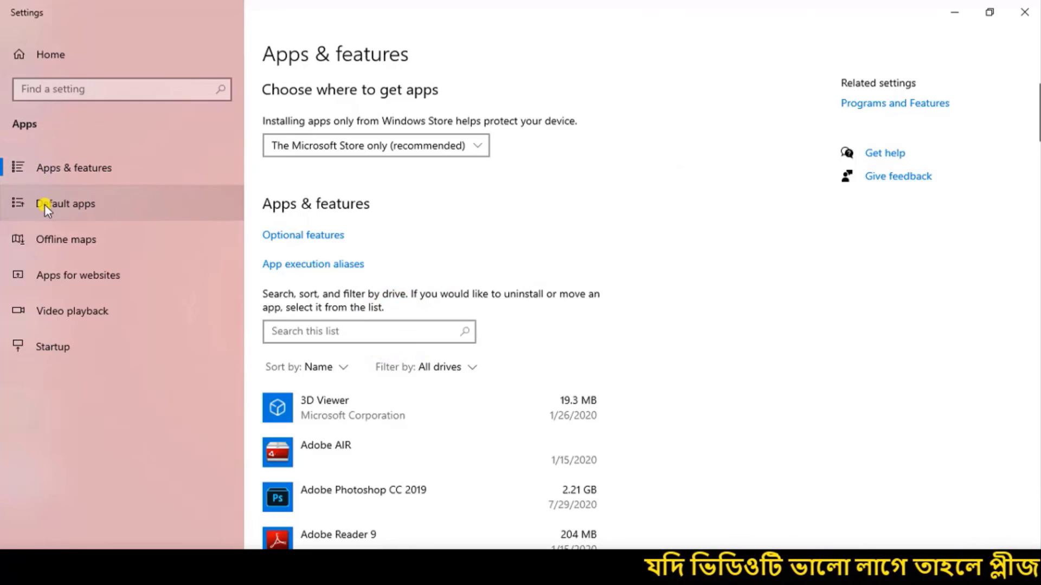
Step: Open the Default apps settings, examine the apps available as the default for email, and close the choices
click(106, 206)
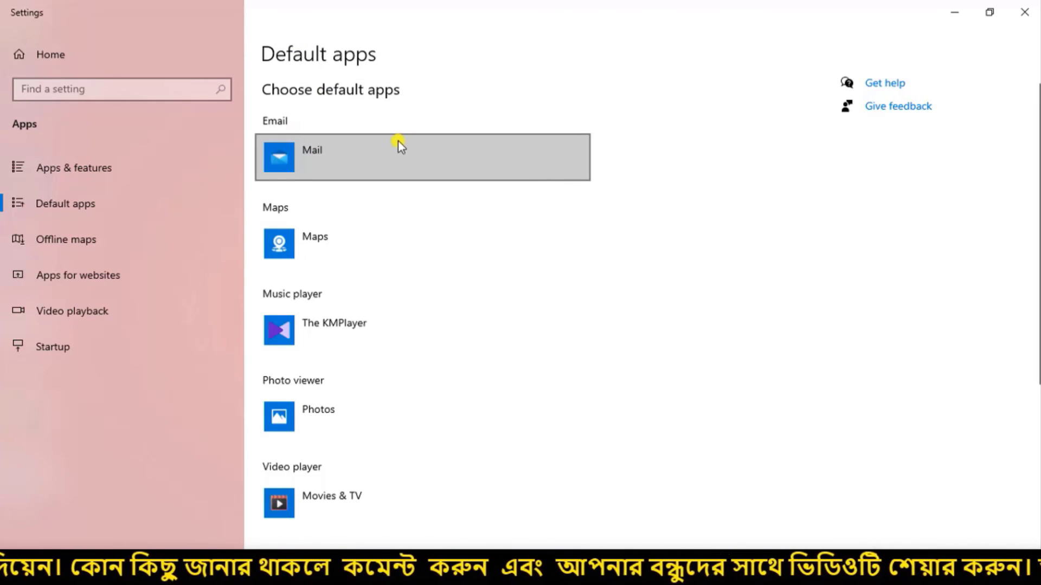
click(507, 158)
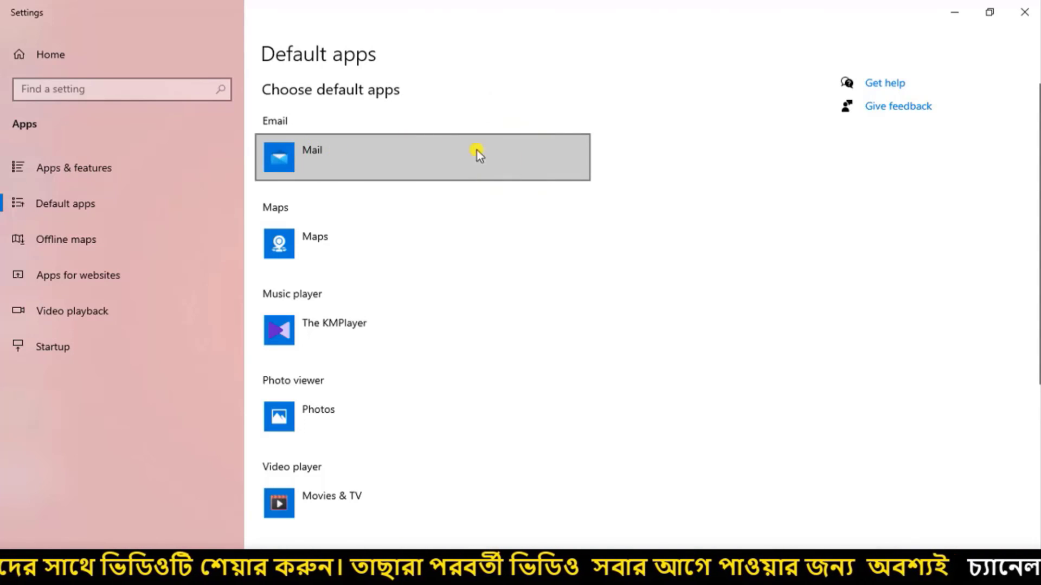
click(511, 154)
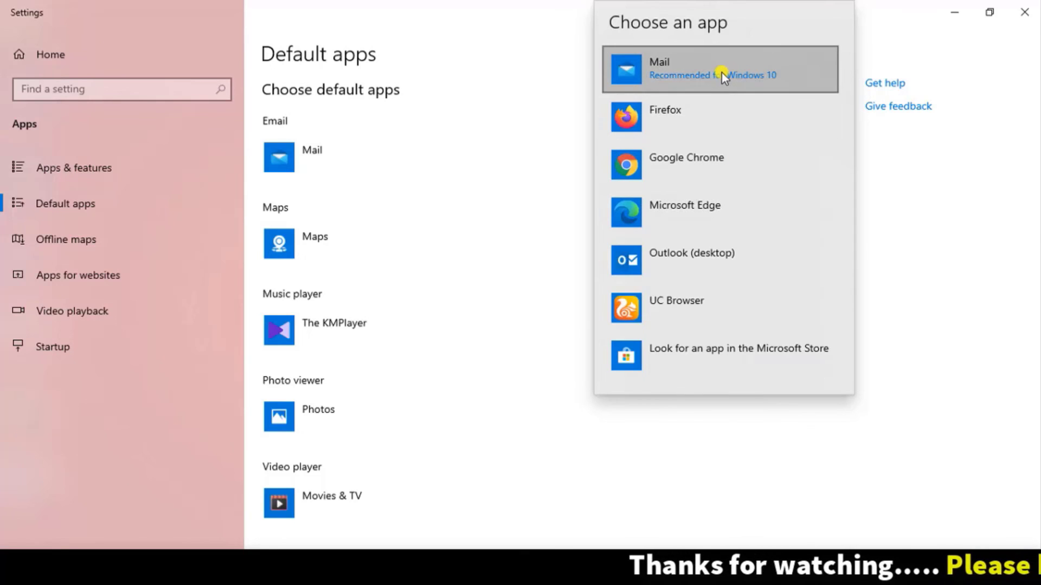
click(658, 156)
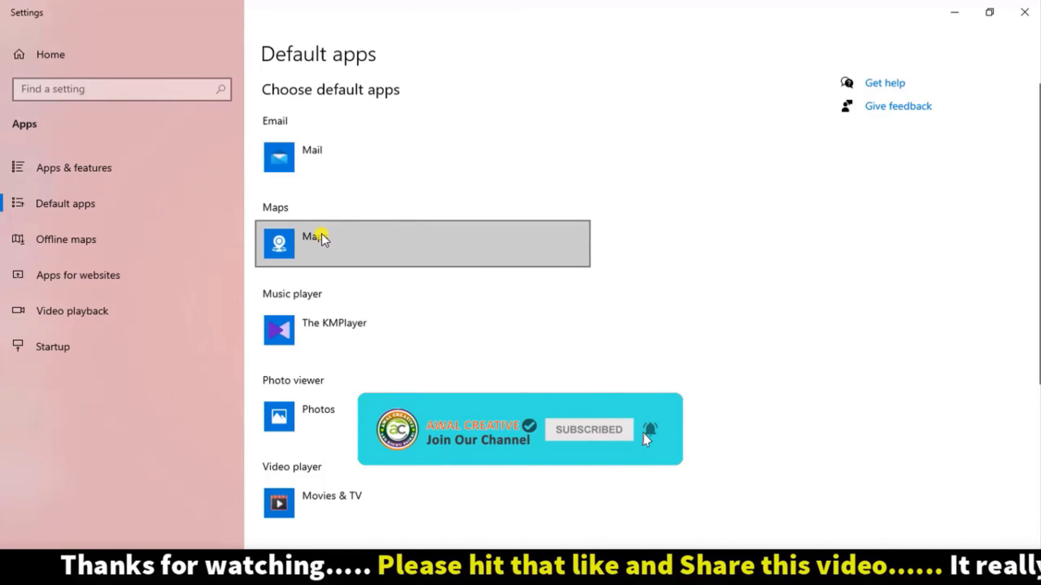
Step: Examine the apps available as the default maps app and the default music player
click(537, 252)
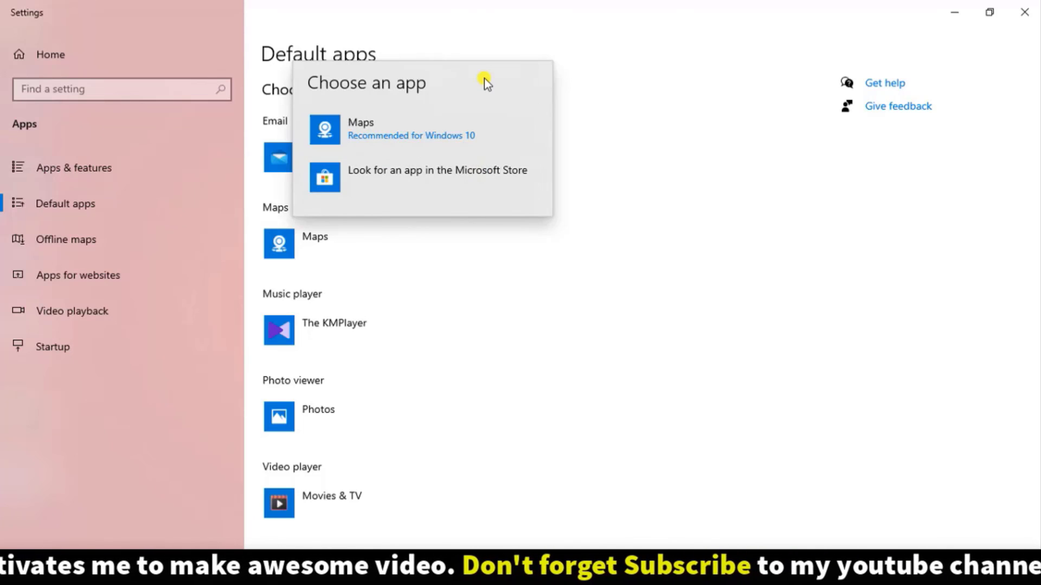
click(477, 334)
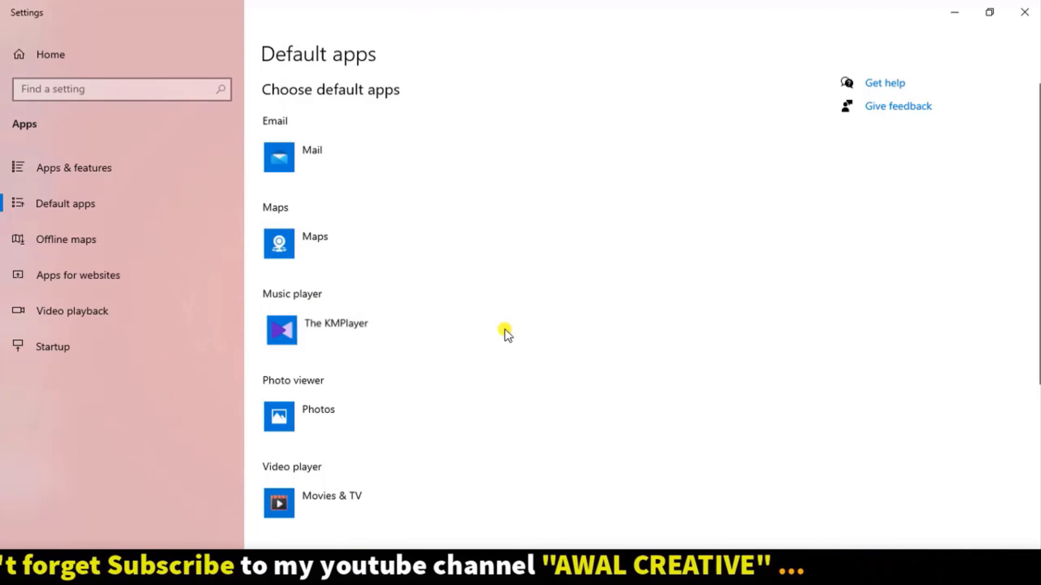
click(506, 334)
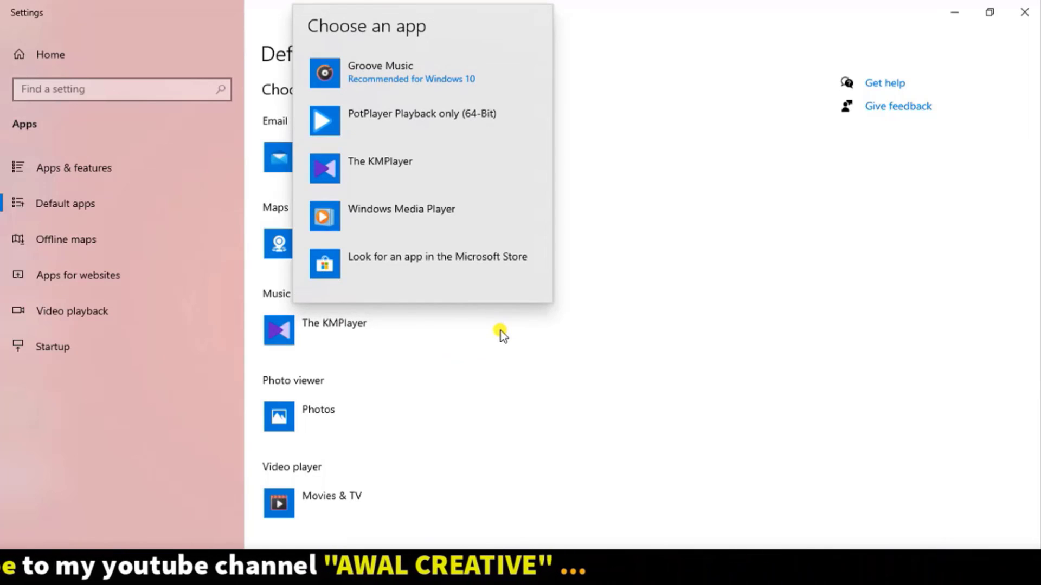
click(503, 232)
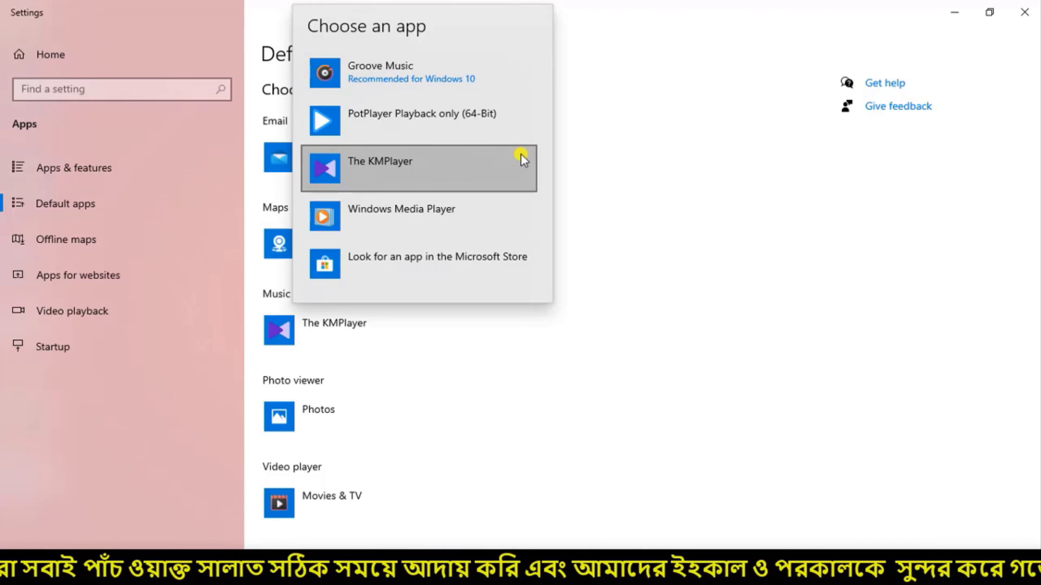
Step: Try to open the default app choices for the photo viewer, video player and music player
click(432, 421)
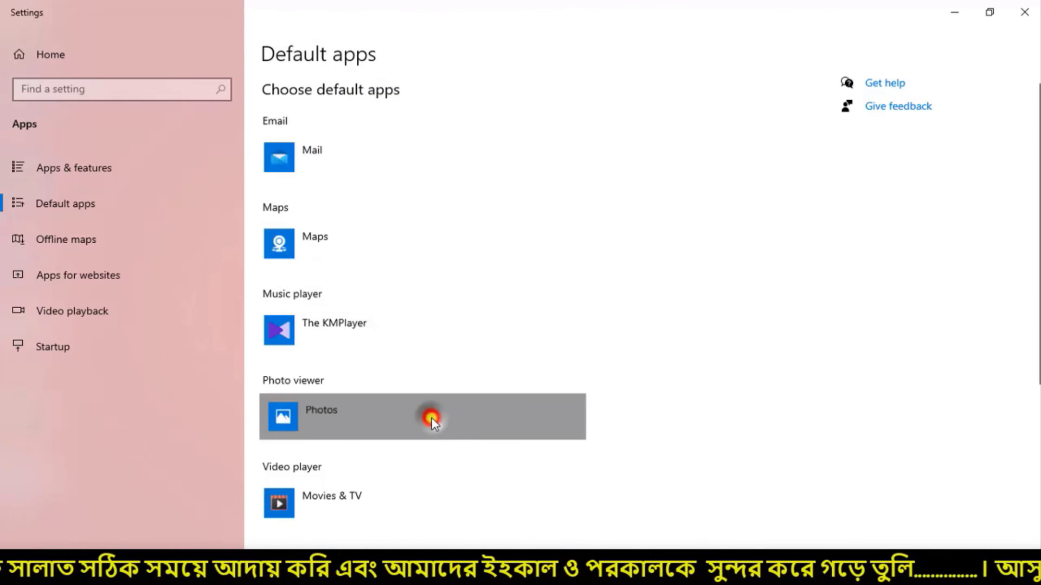
click(490, 411)
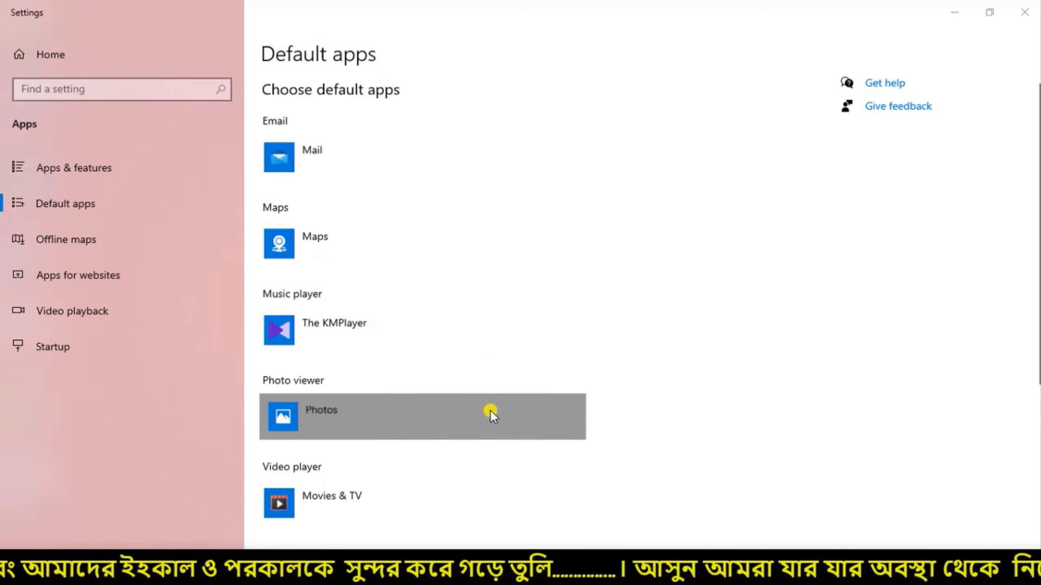
click(528, 415)
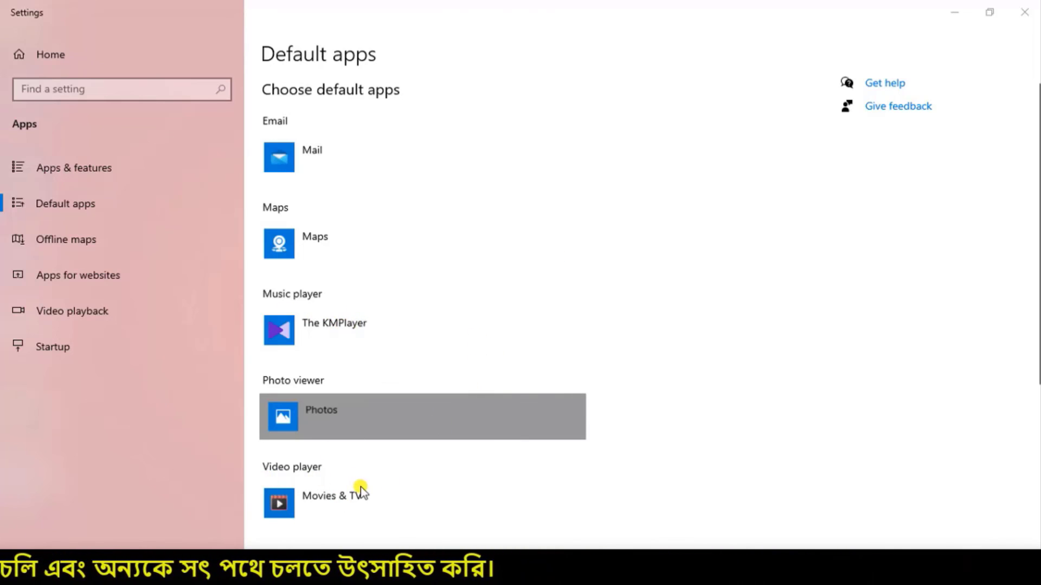
click(335, 498)
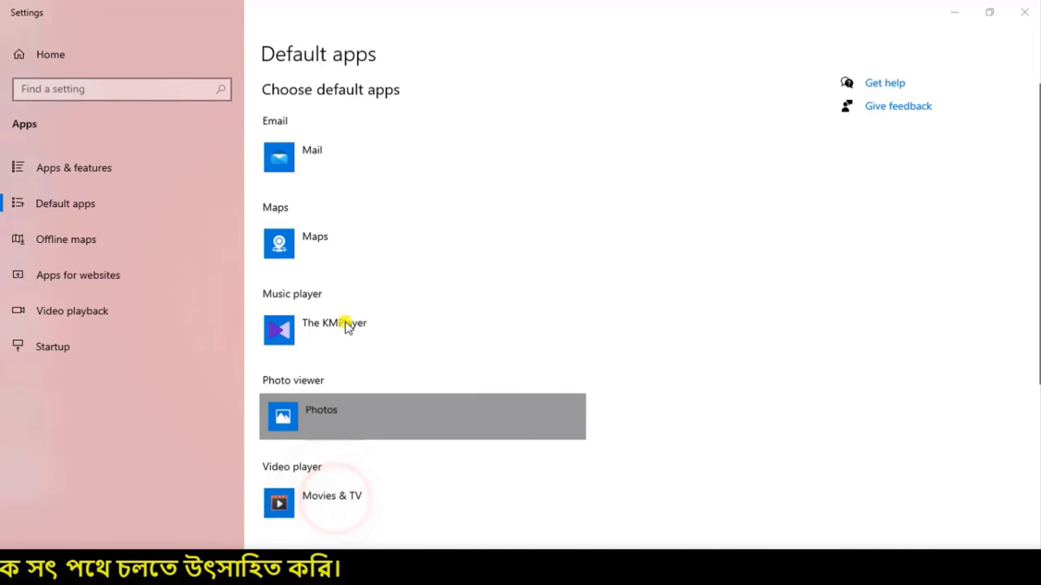
click(328, 319)
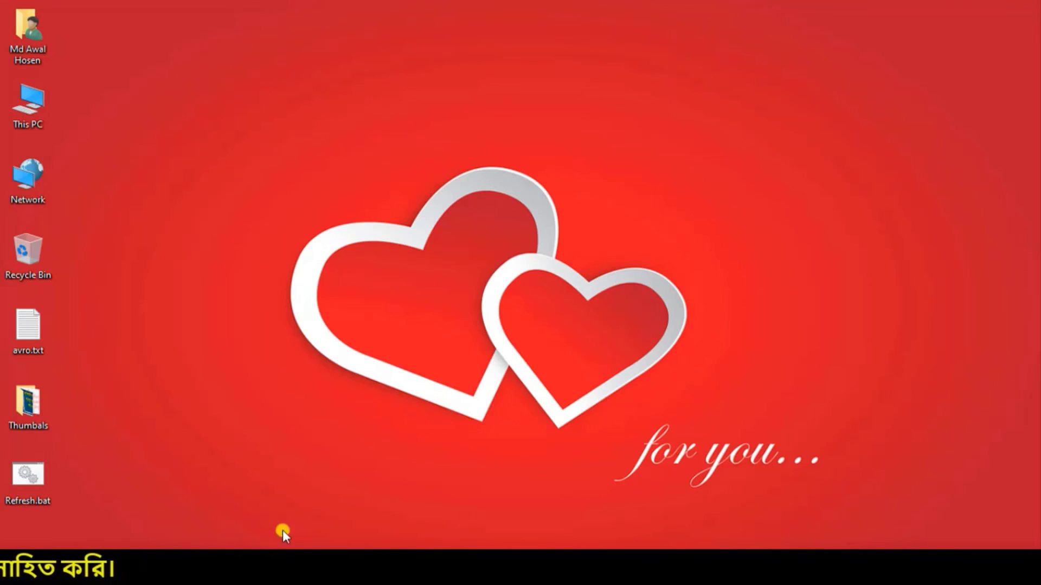
Step: Reopen Apps and Features from the Start button's system tools and go to the Default apps settings
right_click(13, 568)
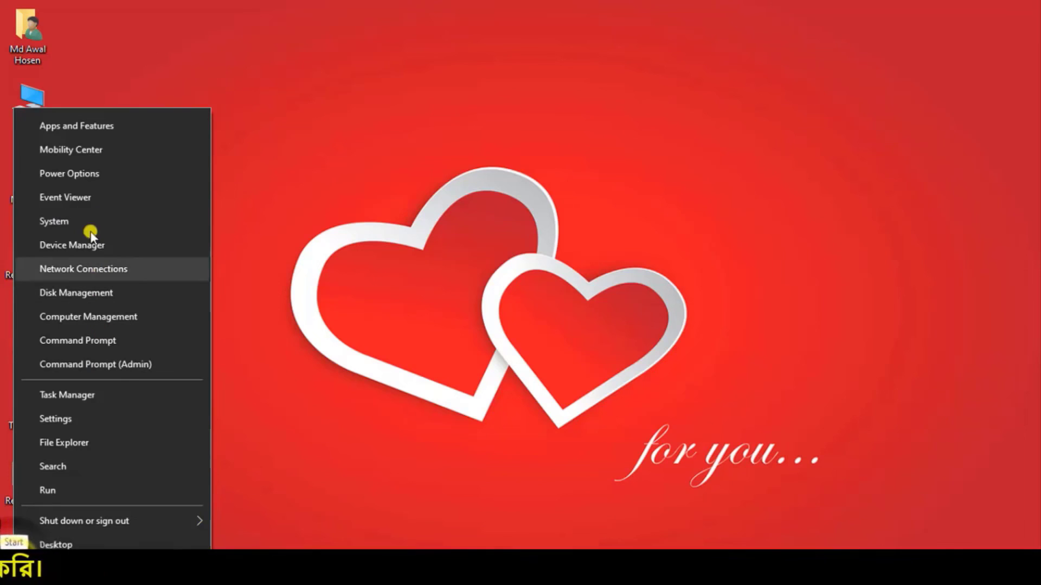
click(102, 128)
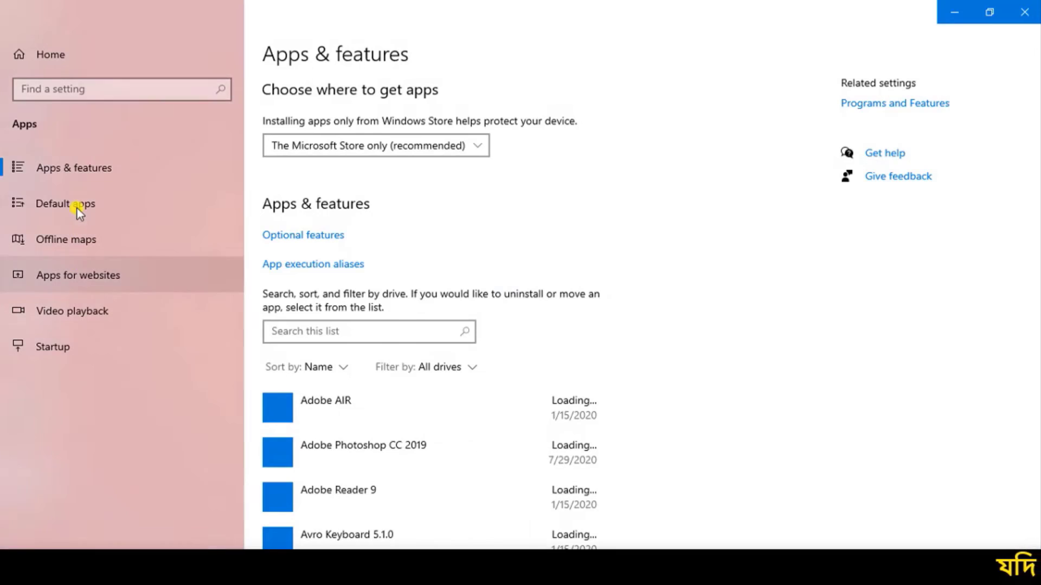
click(77, 206)
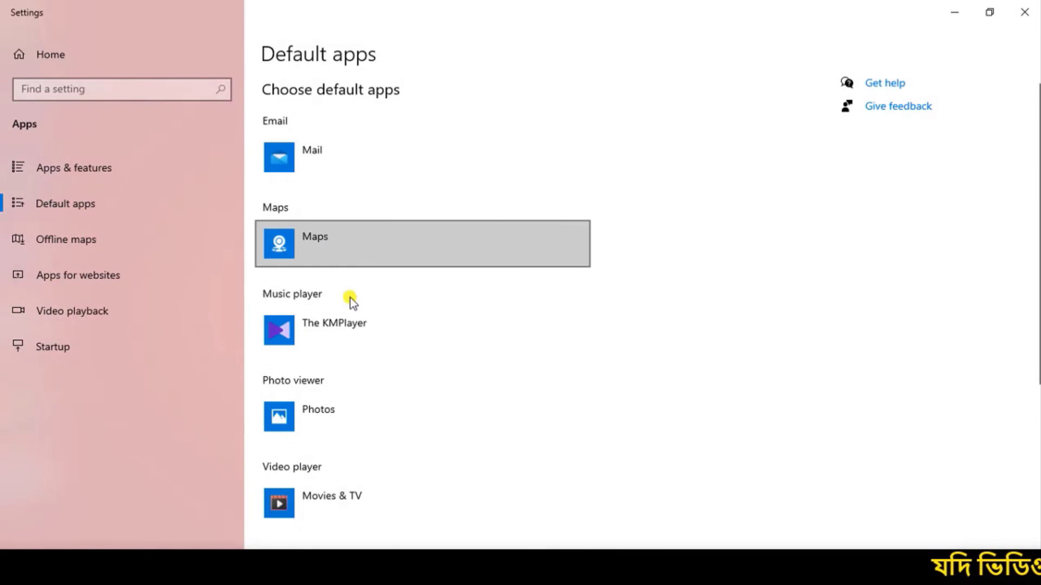
Step: Look through the default app categories and open the choices for the default video player
scroll(303, 319, down, 1)
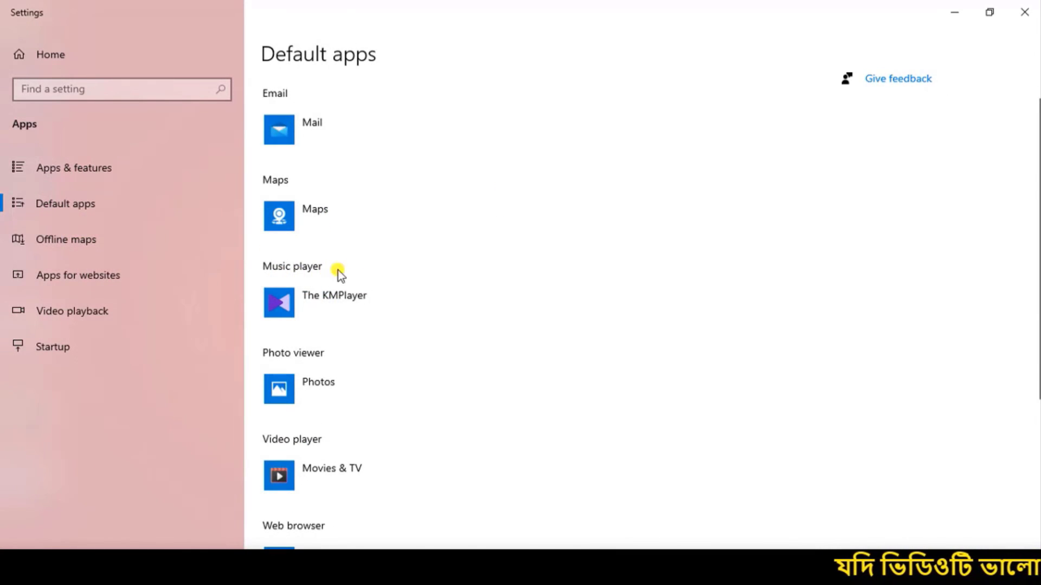
scroll(331, 433, down, 2)
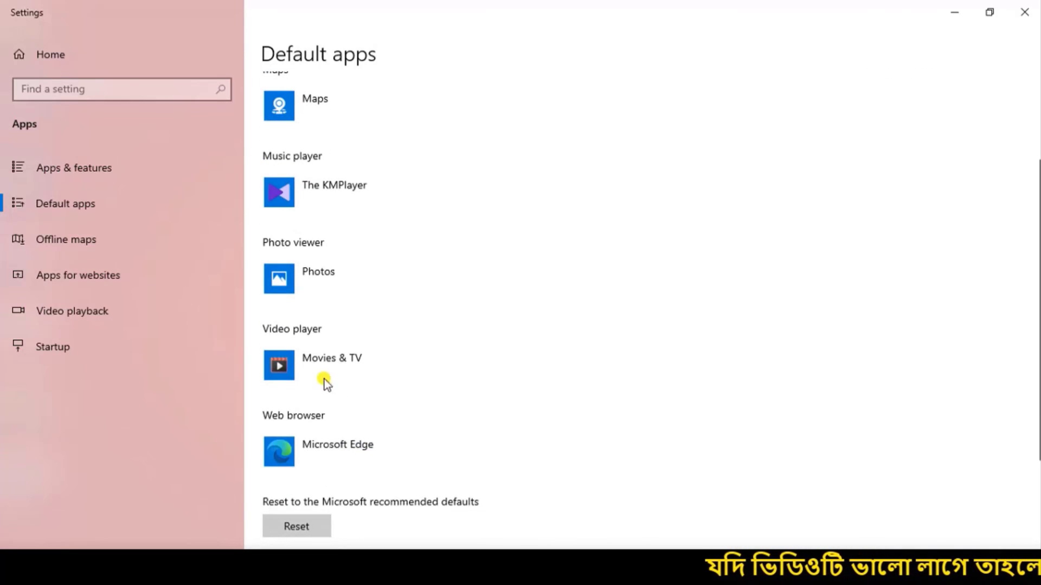
scroll(388, 369, down, 2)
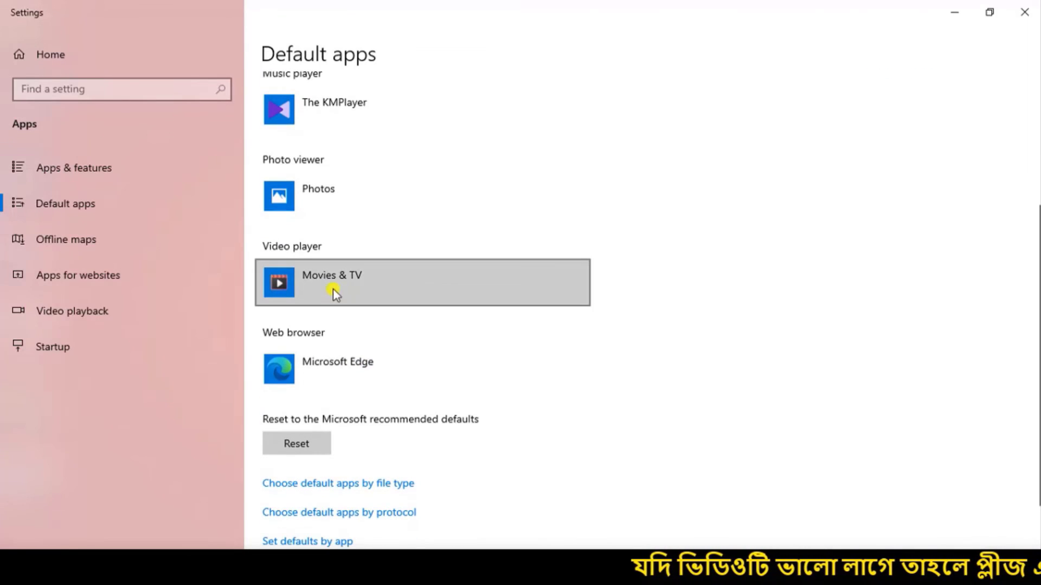
click(528, 284)
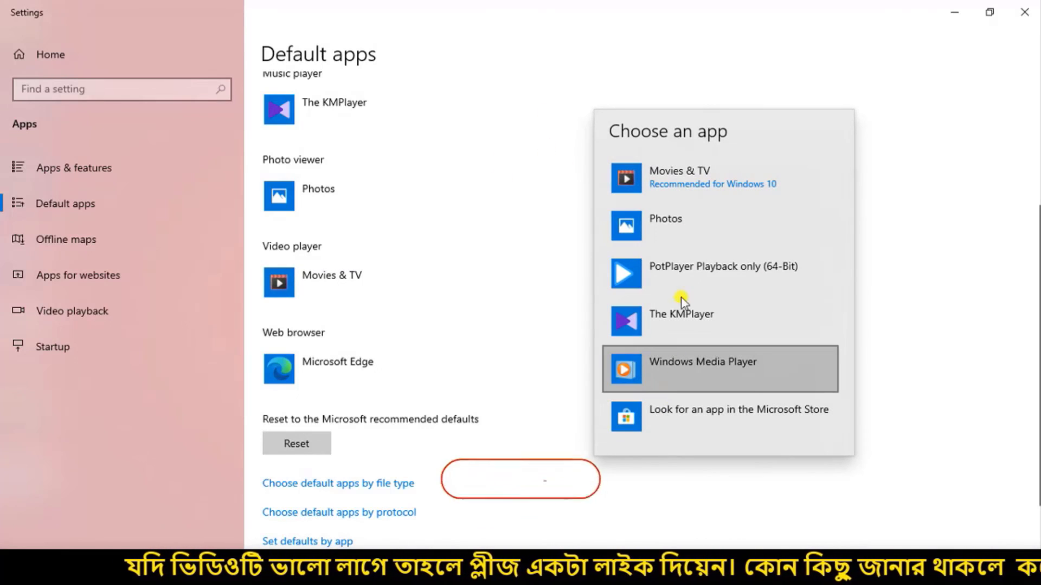
Step: Set The KMPlayer as the default video player
click(785, 317)
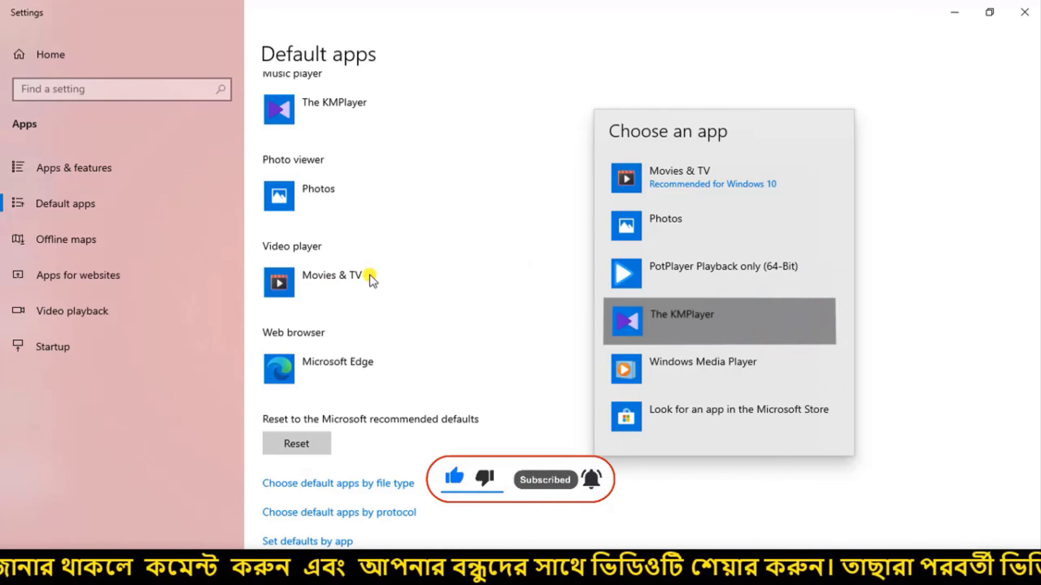
key(Return)
scroll(465, 360, down, 1)
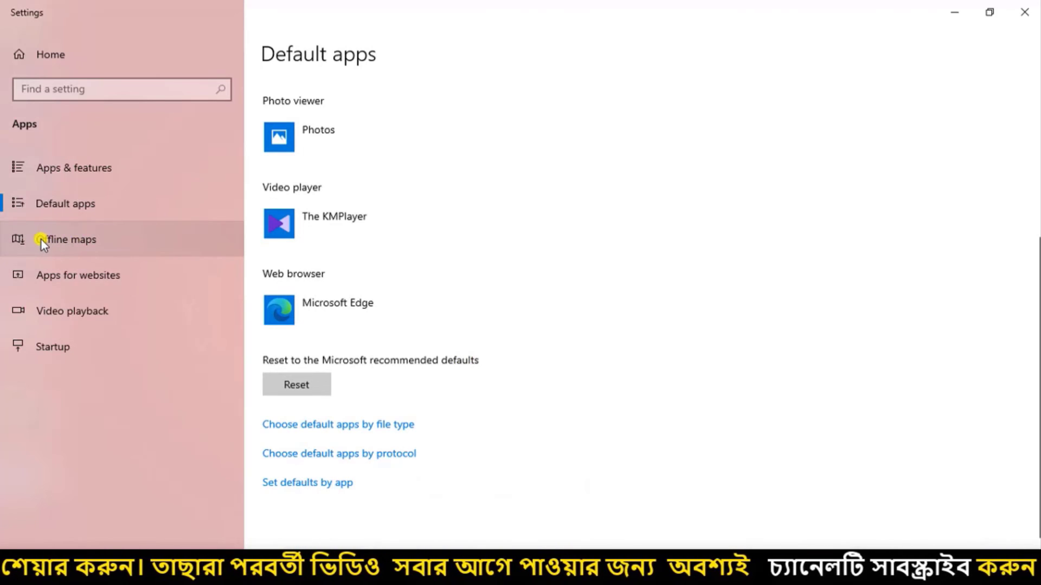
Step: Open the offline map downloads, outline the list of regions and look through the maps offered for Africa
click(82, 237)
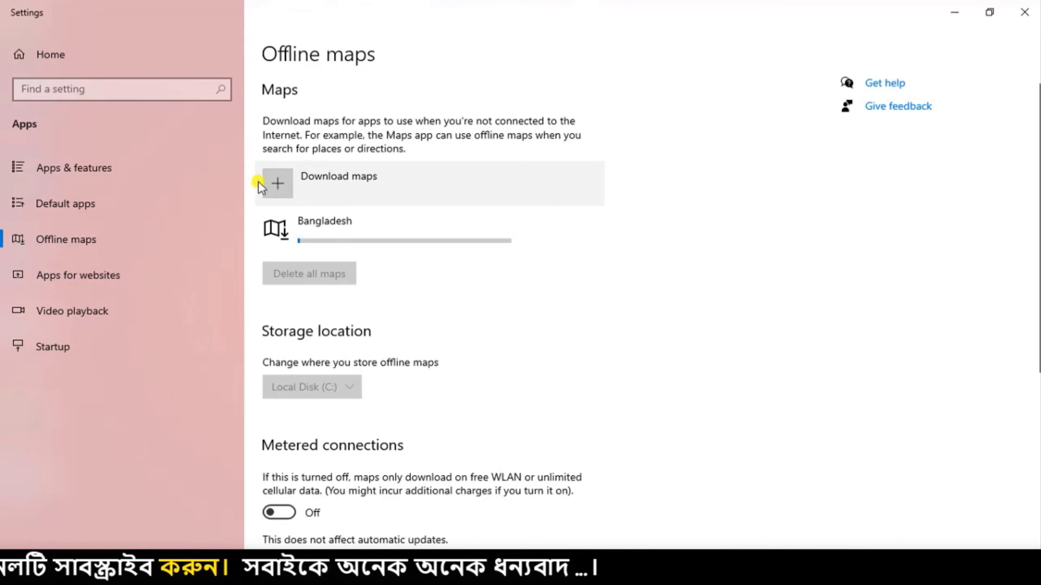
click(304, 186)
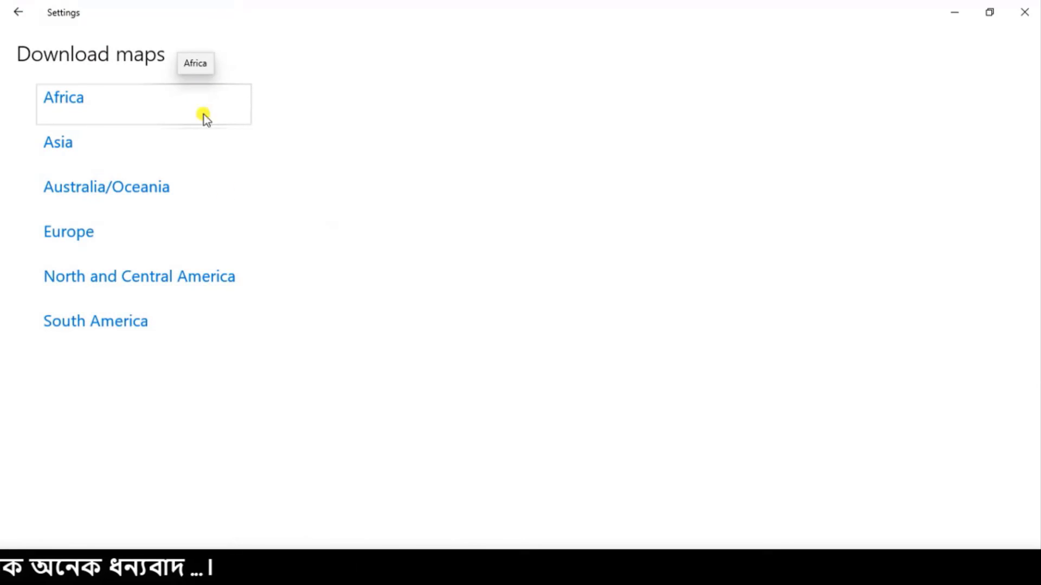
mouse_move(20, 69)
mouse_down()
mouse_move(260, 274)
mouse_move(359, 386)
mouse_up()
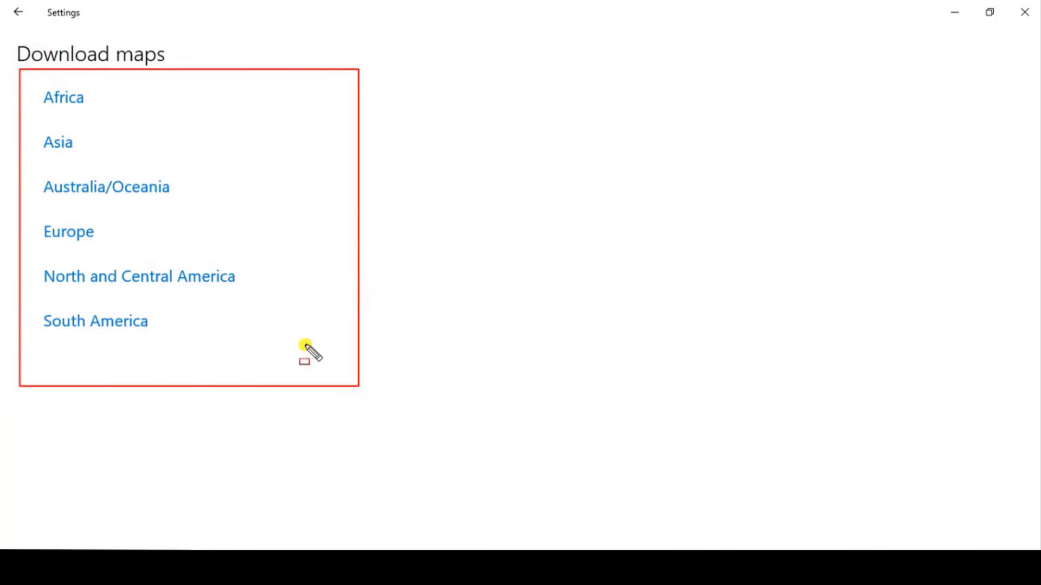
click(86, 98)
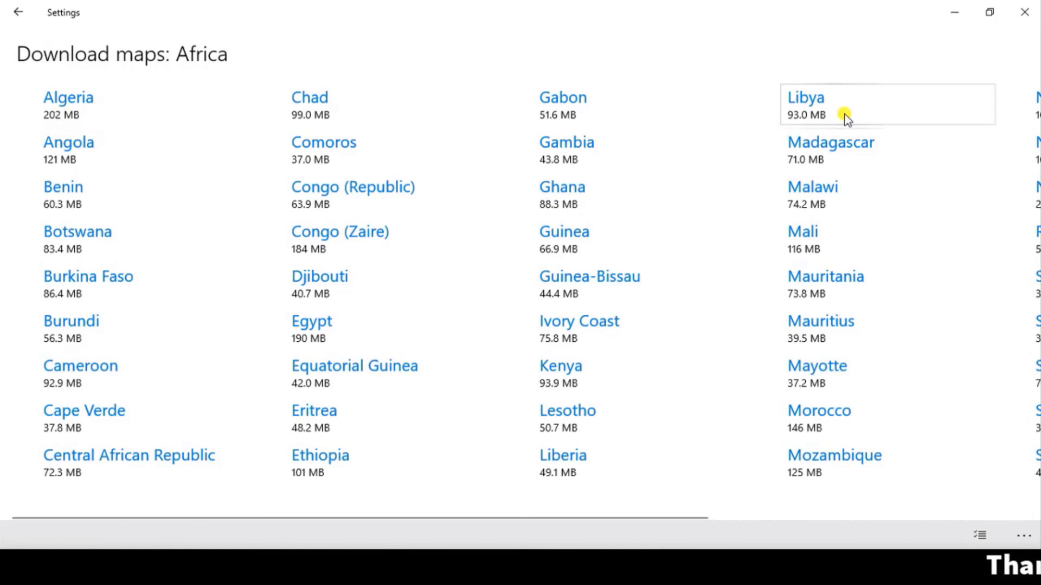
scroll(840, 293, down, 10)
scroll(830, 367, up, 10)
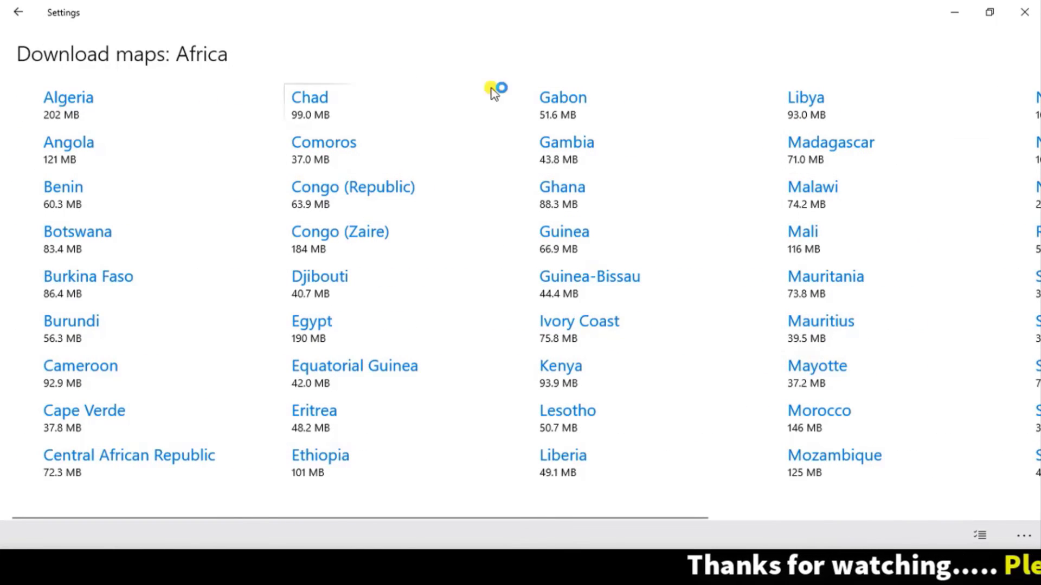
click(19, 12)
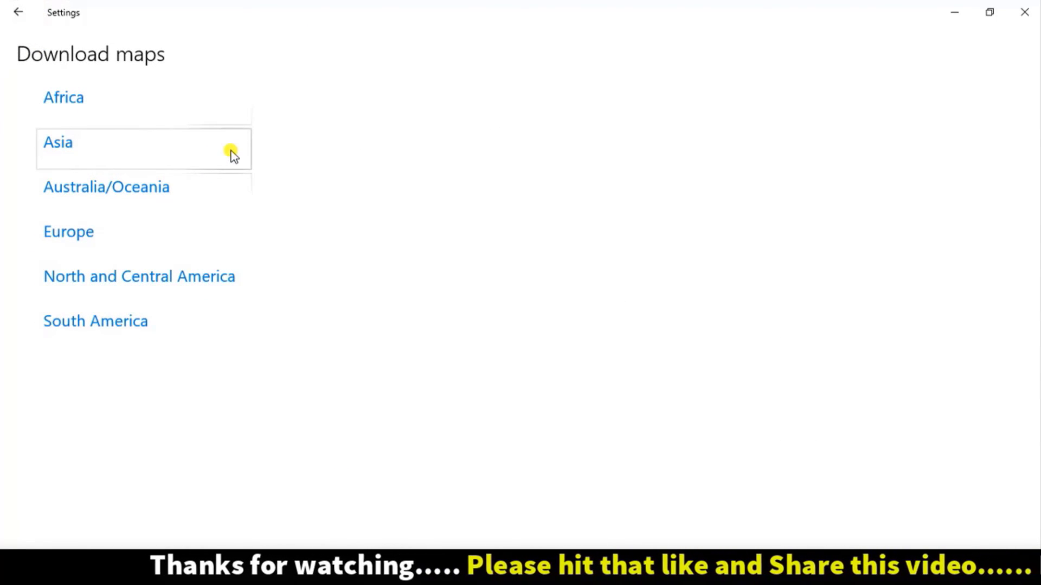
Step: Request the offline map of Bangladesh from the Asia region and return to the Offline maps settings
click(191, 140)
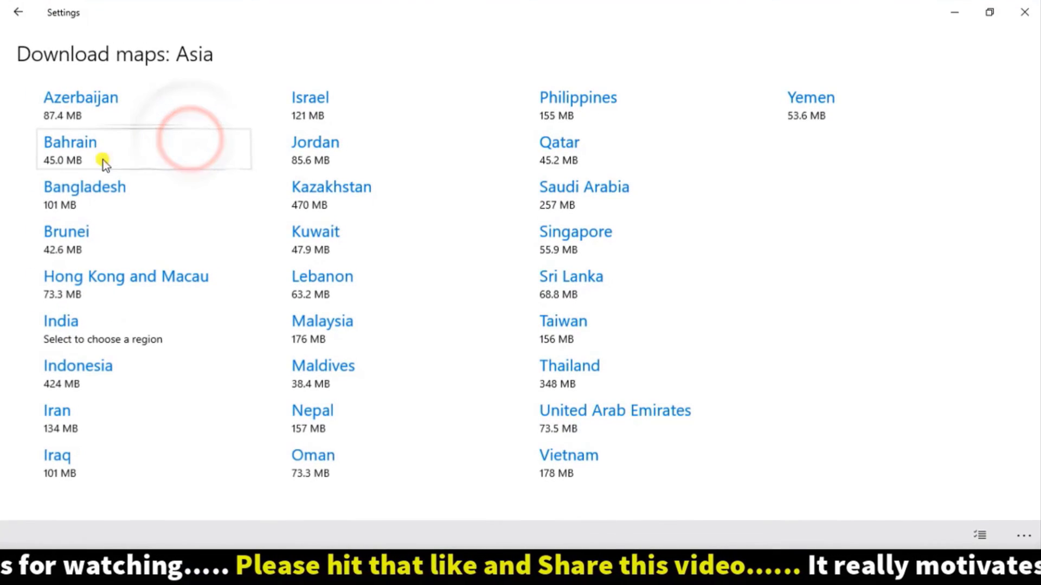
click(136, 195)
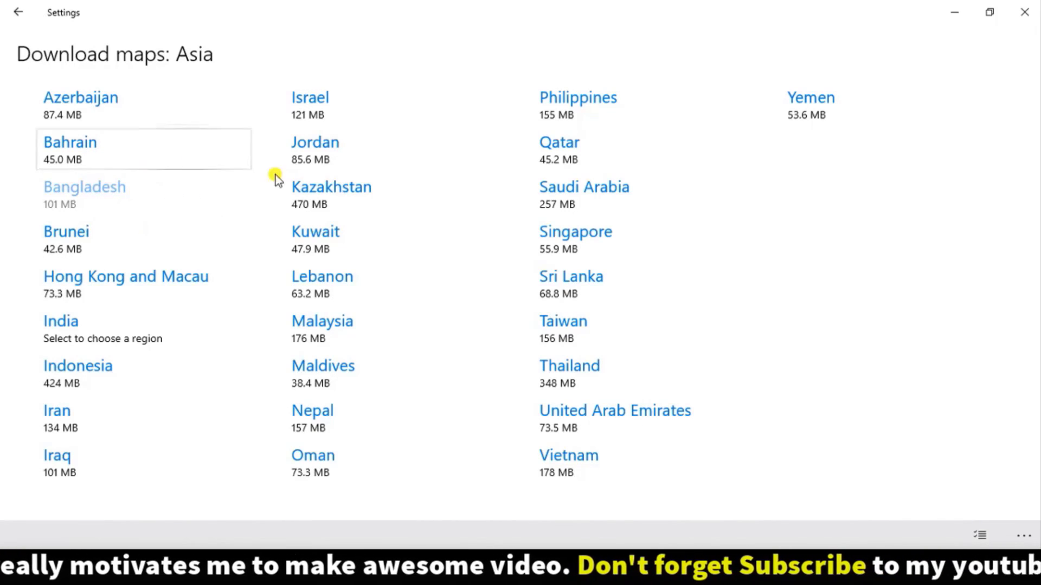
click(22, 12)
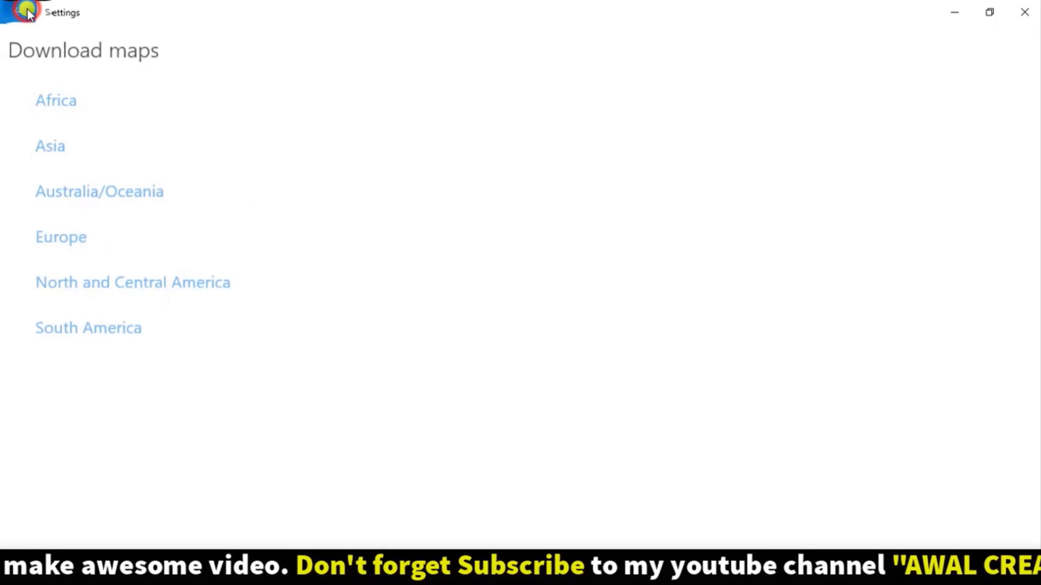
click(21, 12)
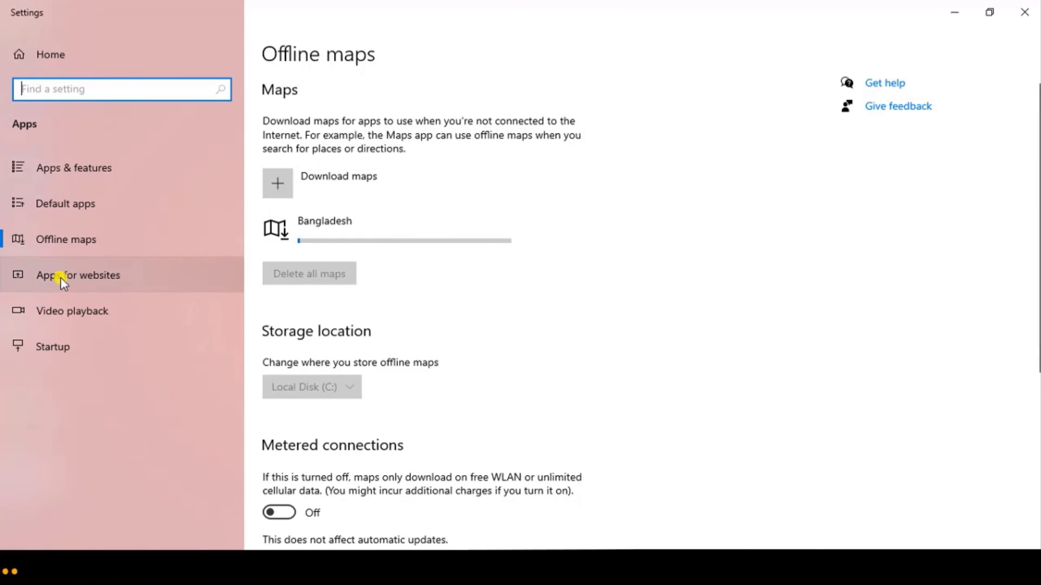
Step: Review the Apps for websites settings, temporarily outlining the association list and each of the two Maps entries
click(168, 274)
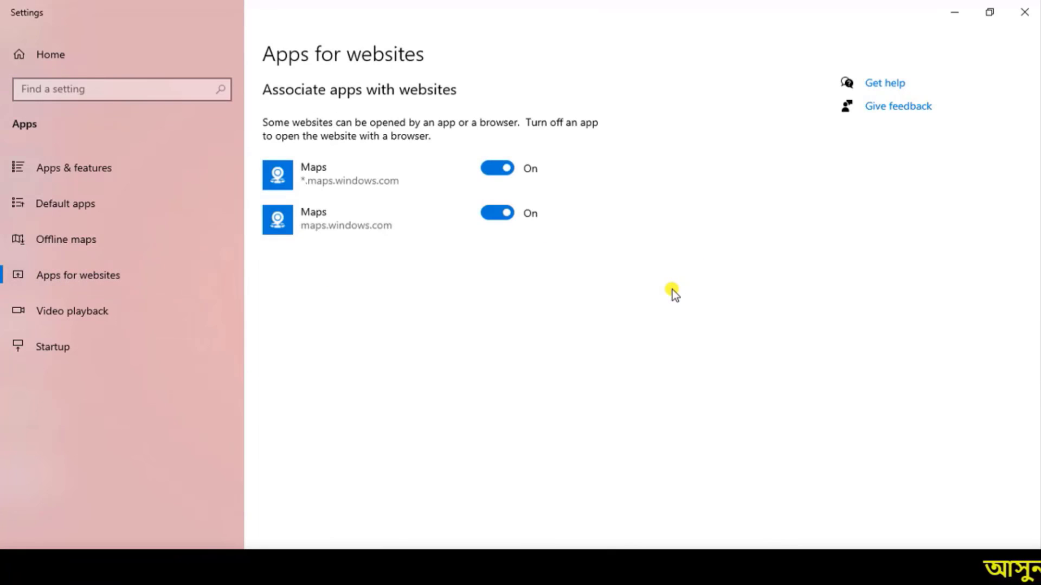
mouse_move(248, 146)
mouse_down()
mouse_move(514, 273)
mouse_move(605, 284)
mouse_up()
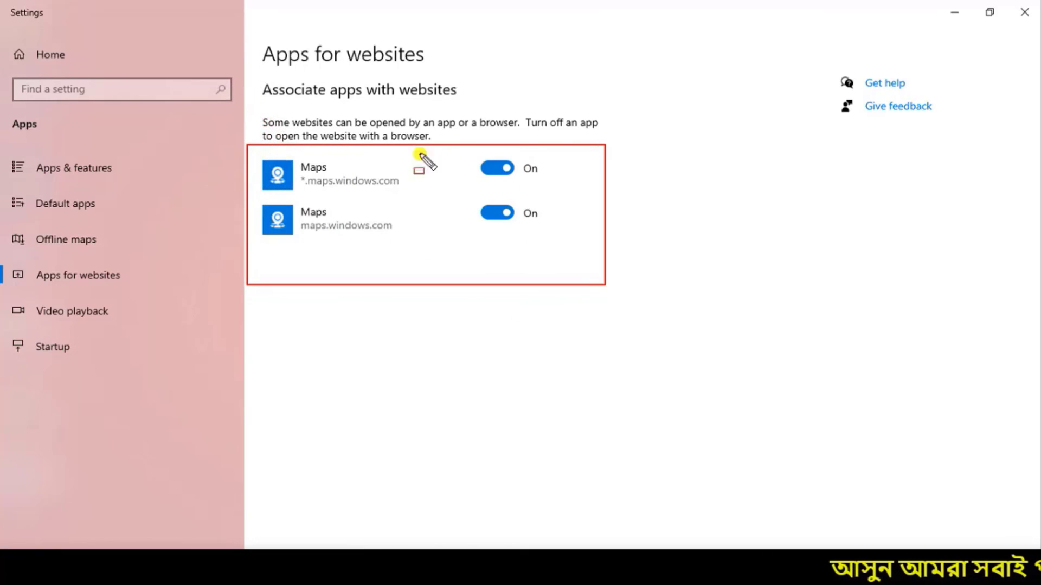
mouse_move(295, 153)
mouse_down()
mouse_move(413, 203)
mouse_move(557, 190)
mouse_up()
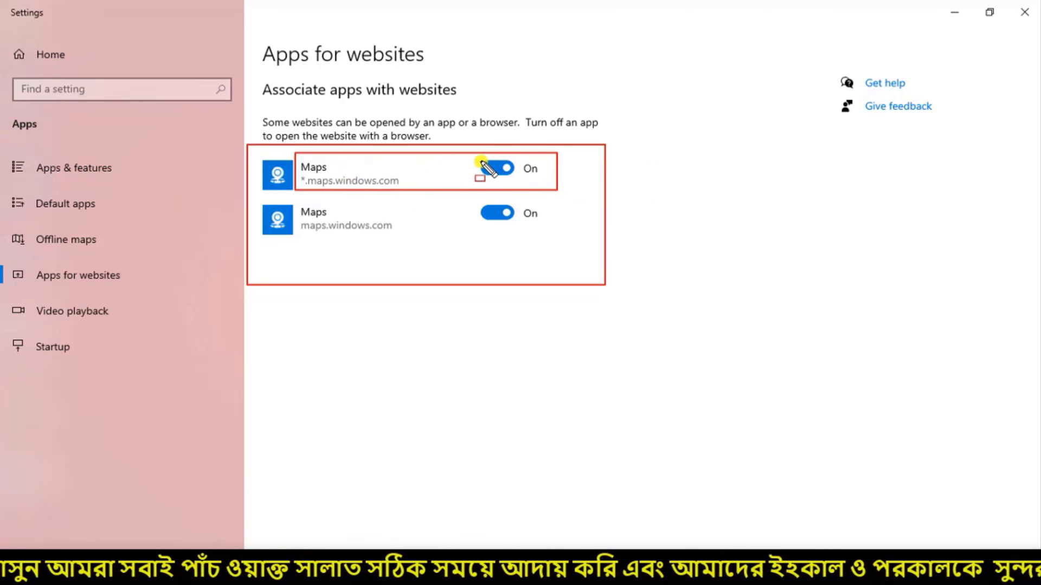
drag(309, 209, 560, 250)
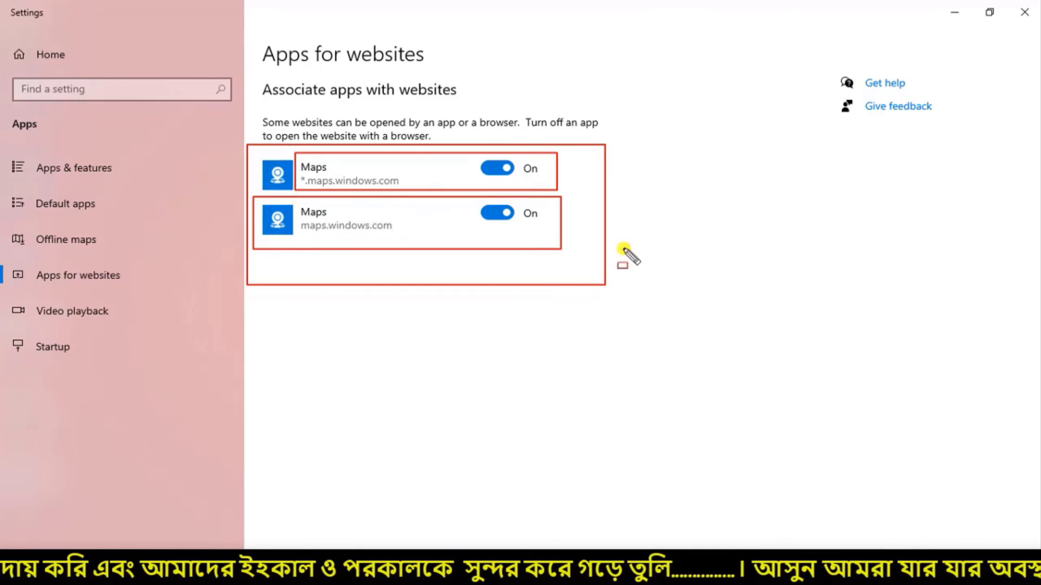
key(Escape)
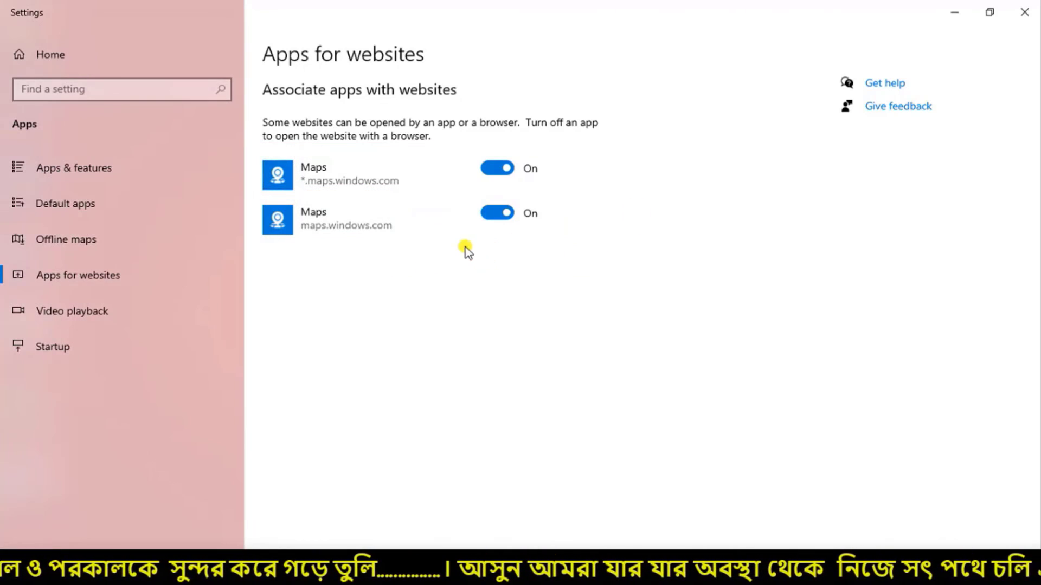
Step: Examine the Windows HD Color settings for video playback, including the choices for running HD Color content on battery power
click(138, 313)
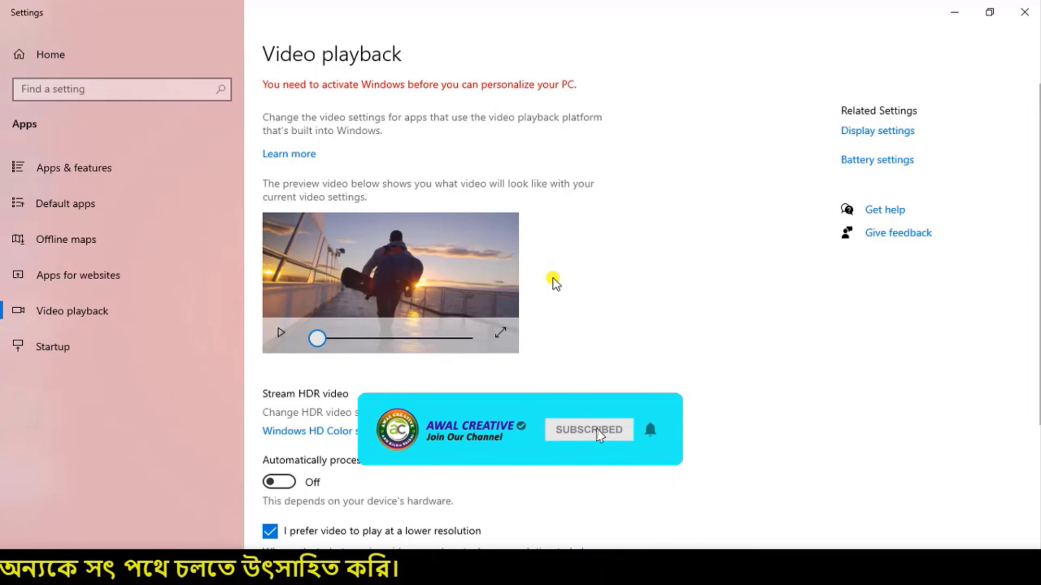
scroll(544, 281, down, 2)
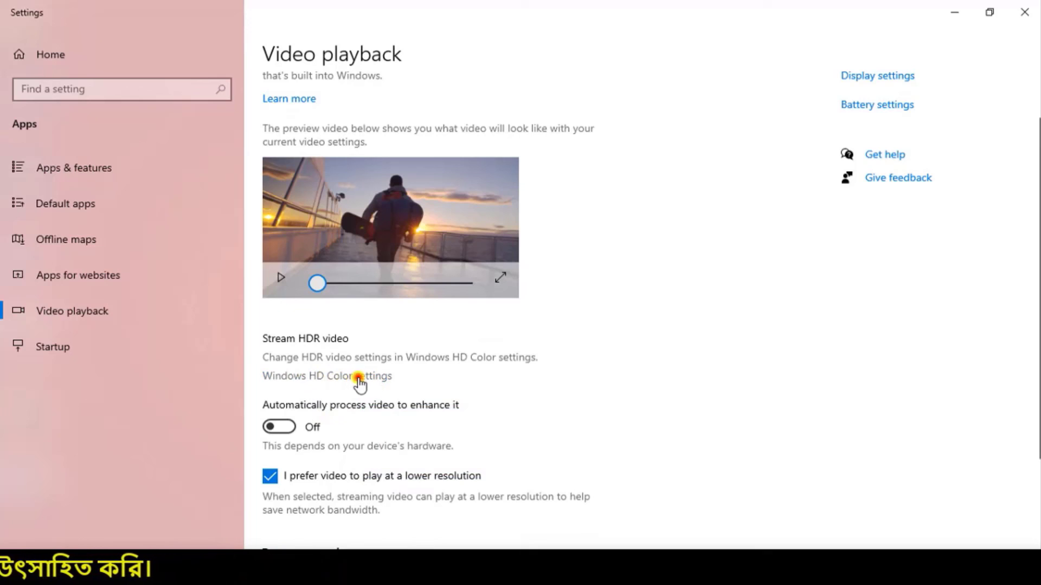
click(336, 375)
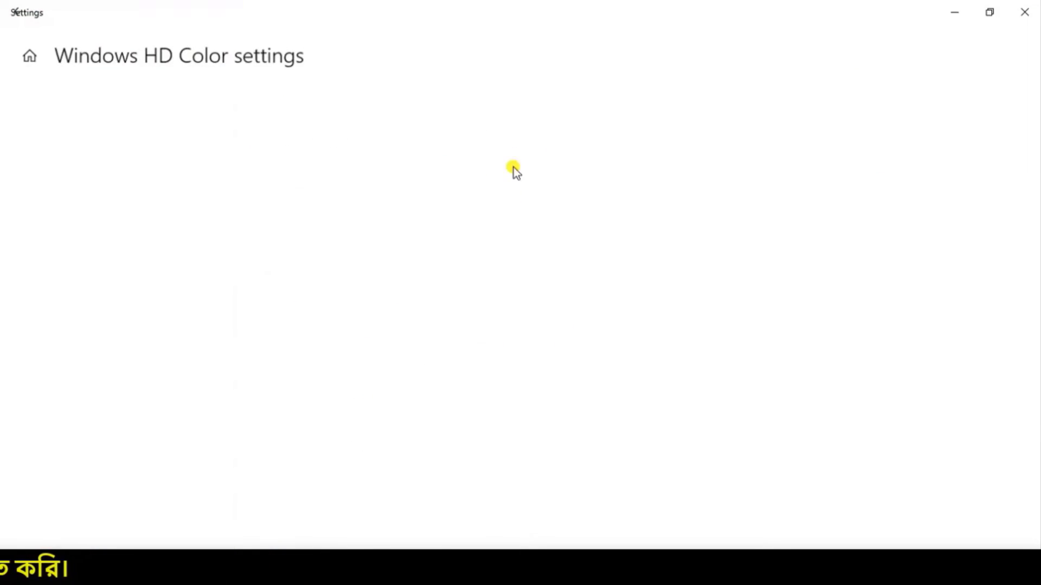
scroll(252, 288, down, 3)
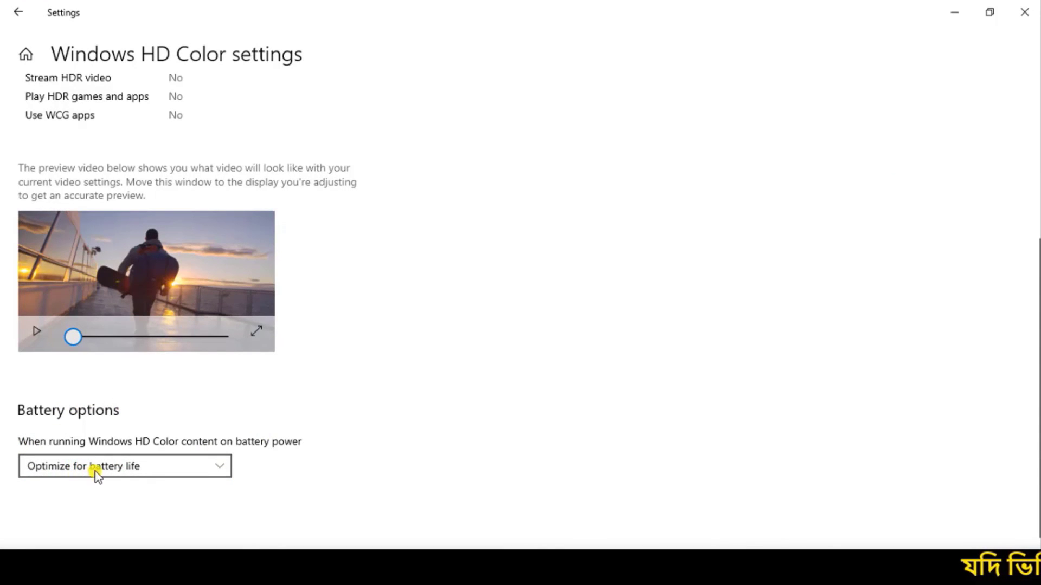
click(217, 468)
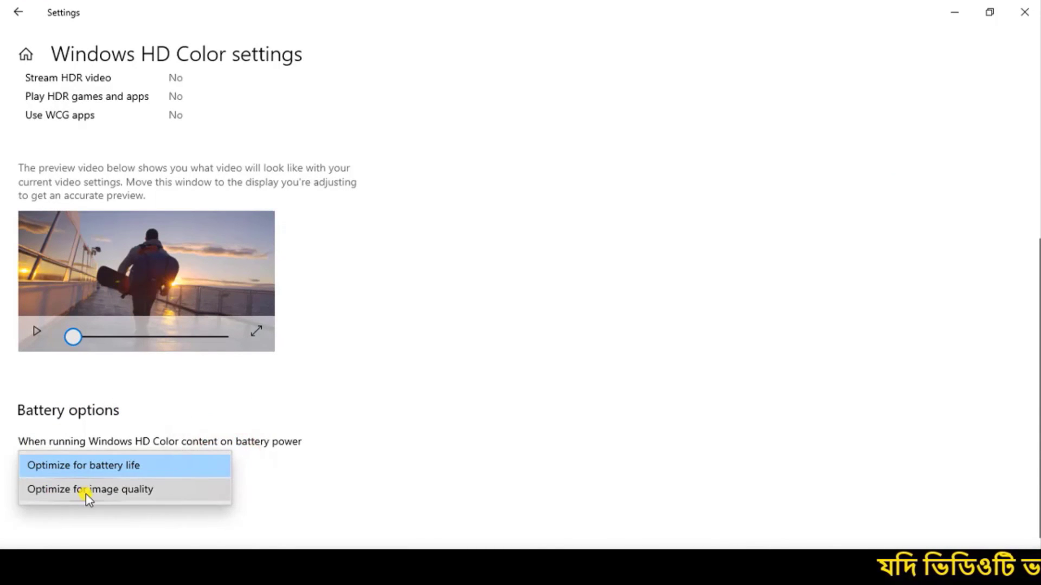
click(461, 294)
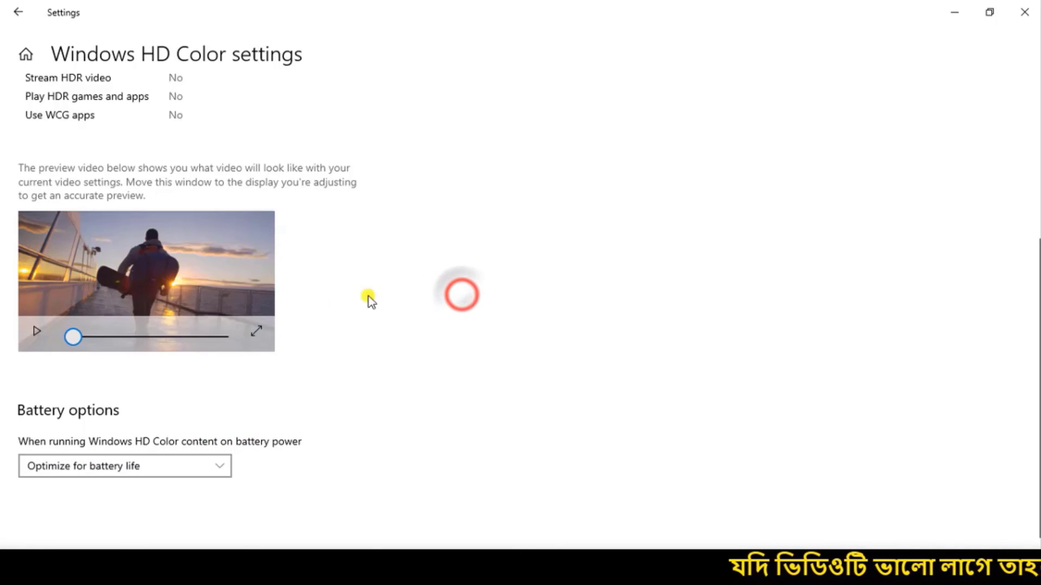
click(211, 470)
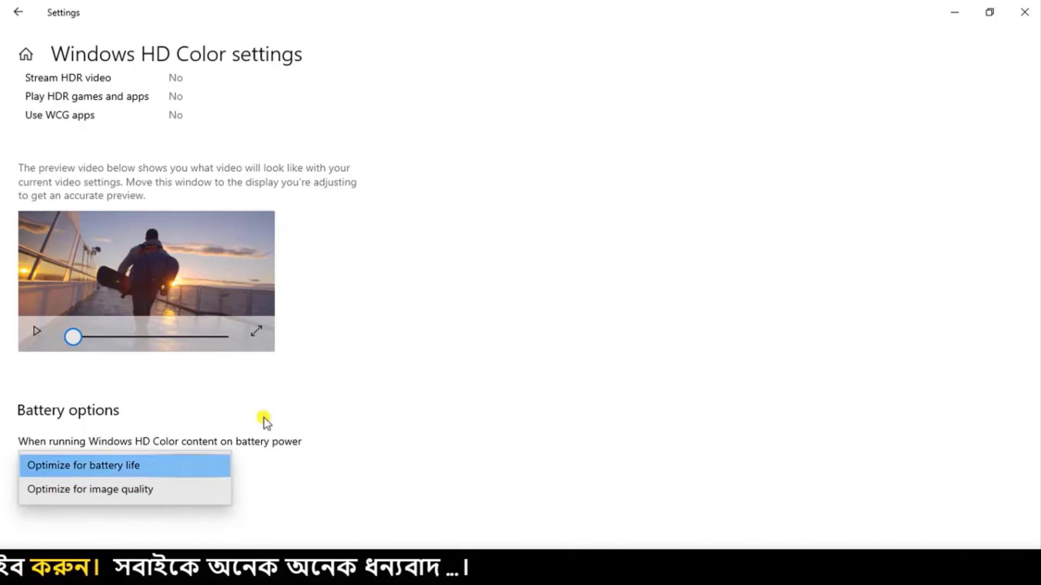
click(436, 293)
scroll(337, 307, up, 3)
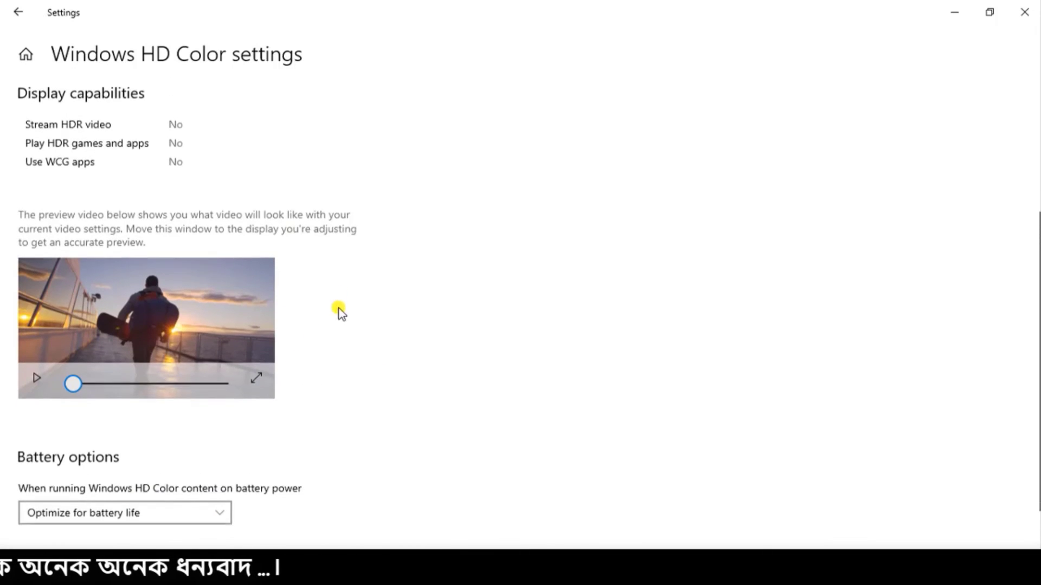
click(18, 12)
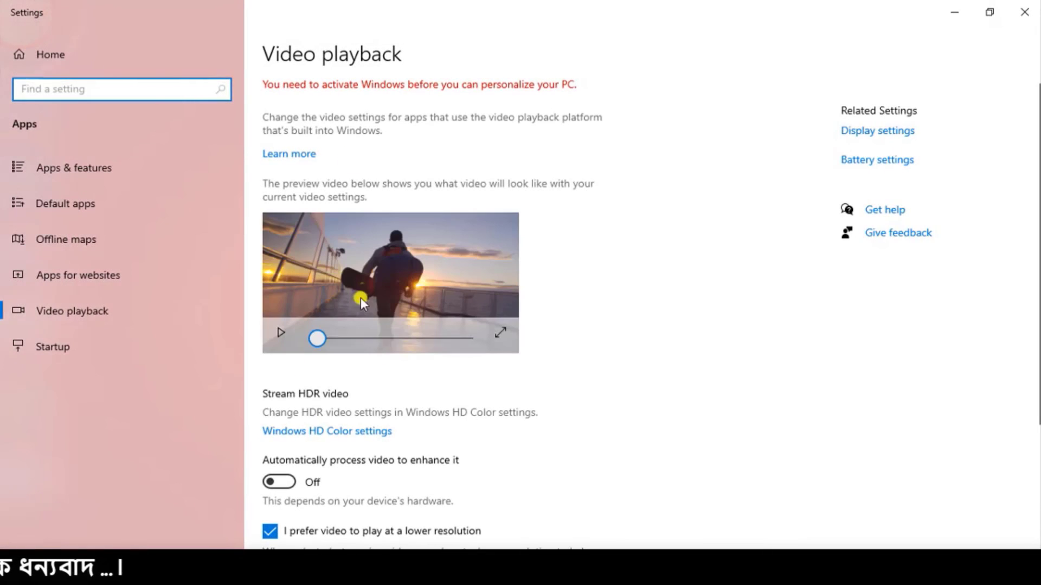
Step: Review the video playback settings and the battery choices for watching movies and videos
scroll(273, 313, down, 3)
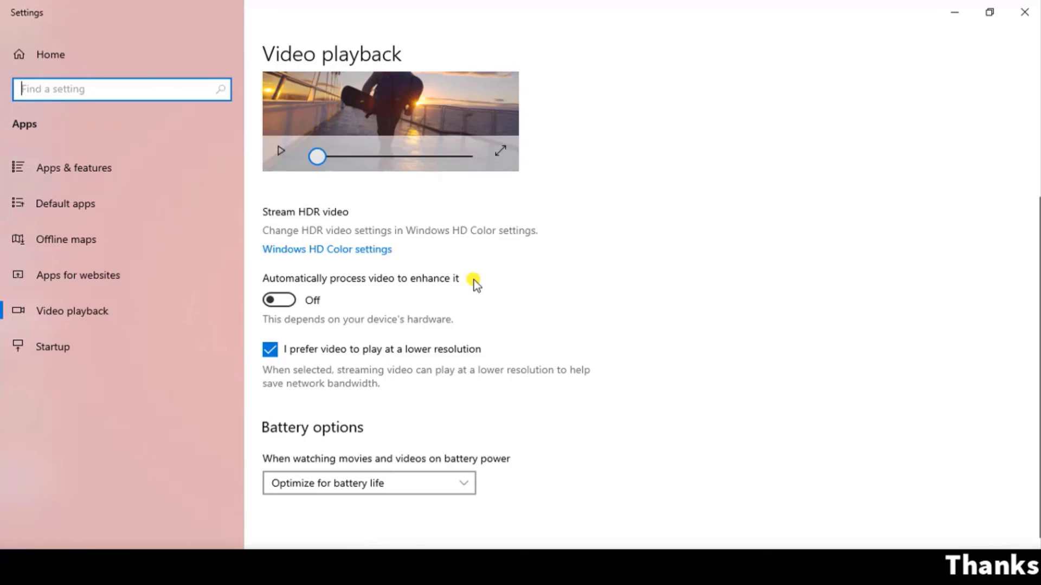
scroll(526, 311, up, 1)
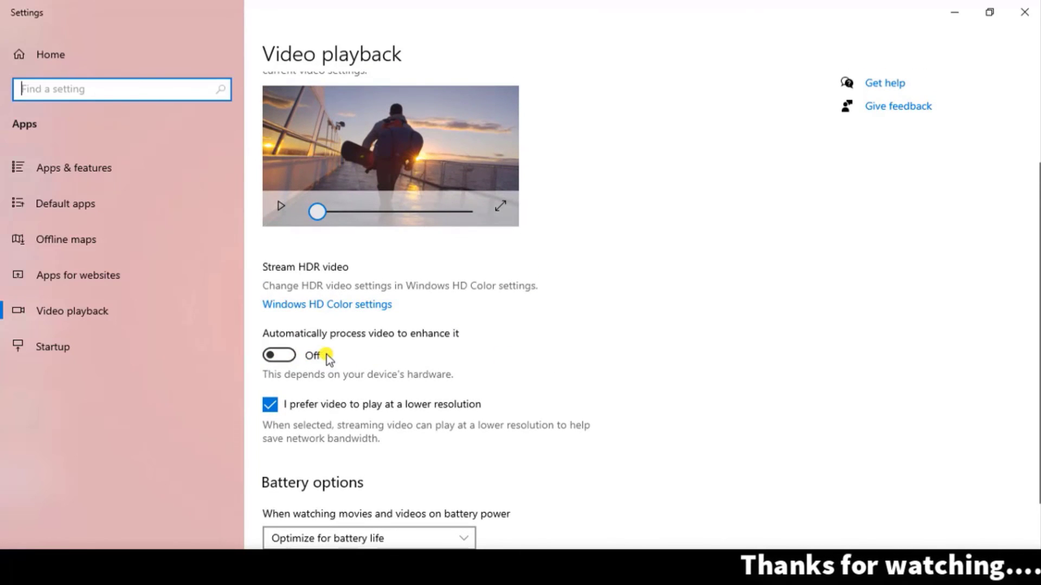
scroll(572, 369, down, 1)
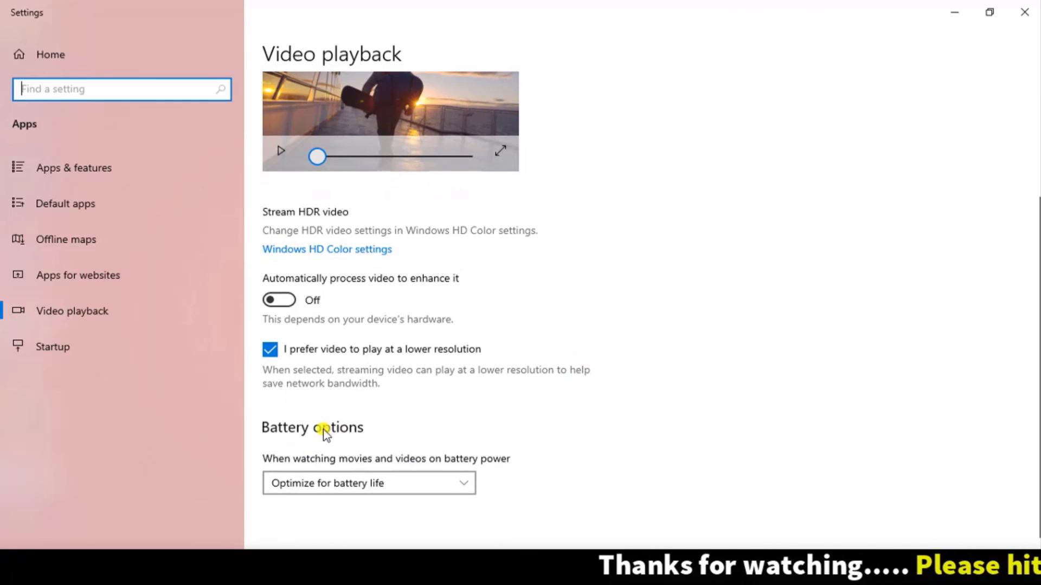
click(461, 485)
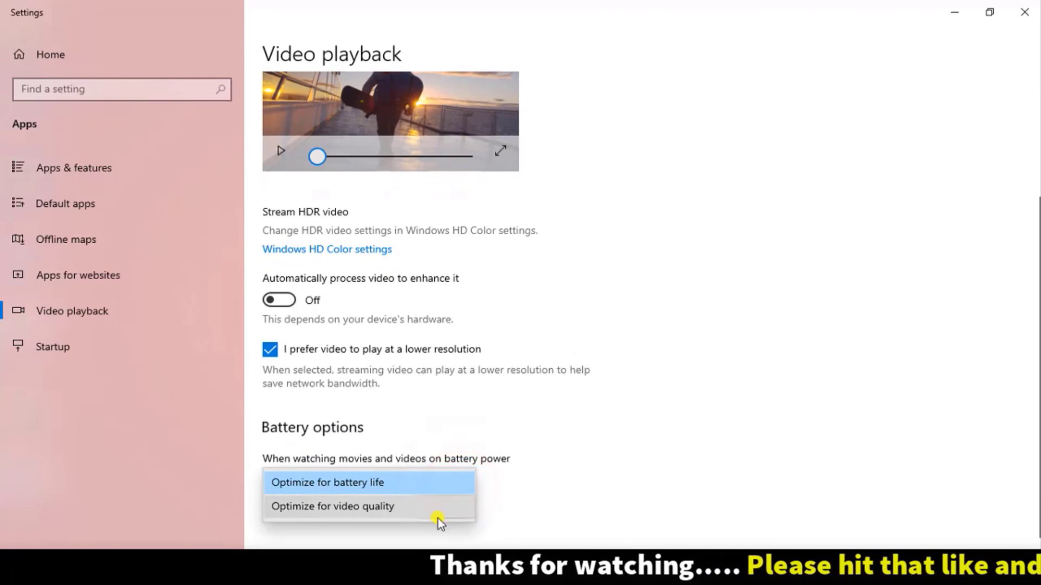
click(623, 488)
Step: Switch the battery option for movies and videos to Optimize for video quality and back to Optimize for battery life
click(455, 483)
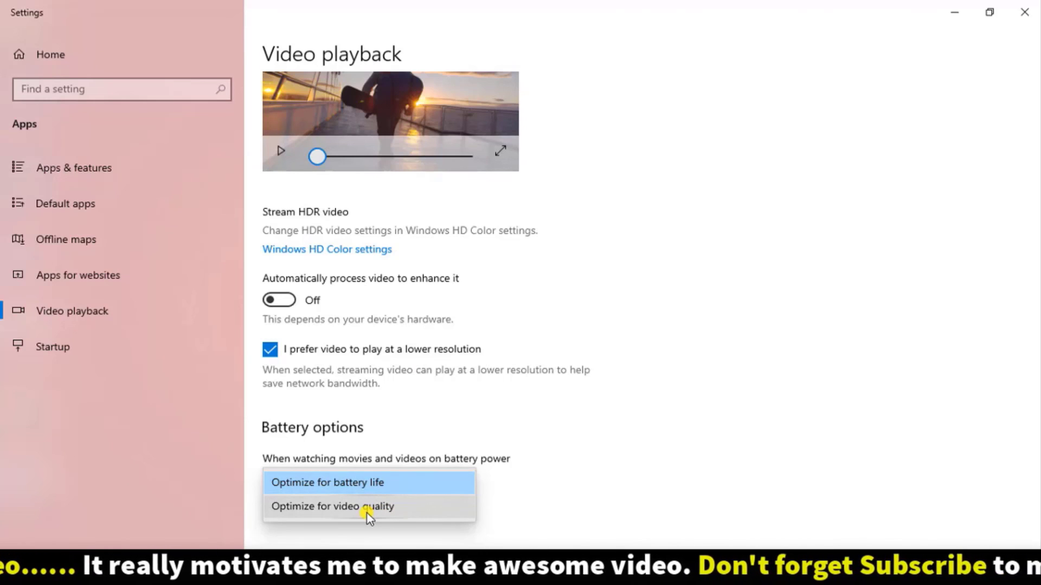
click(413, 517)
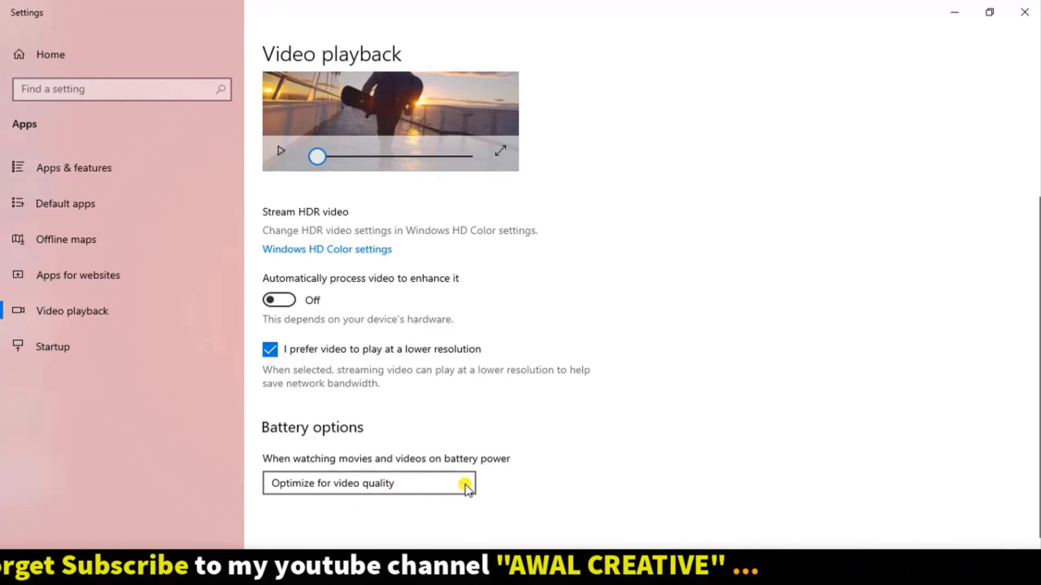
click(466, 485)
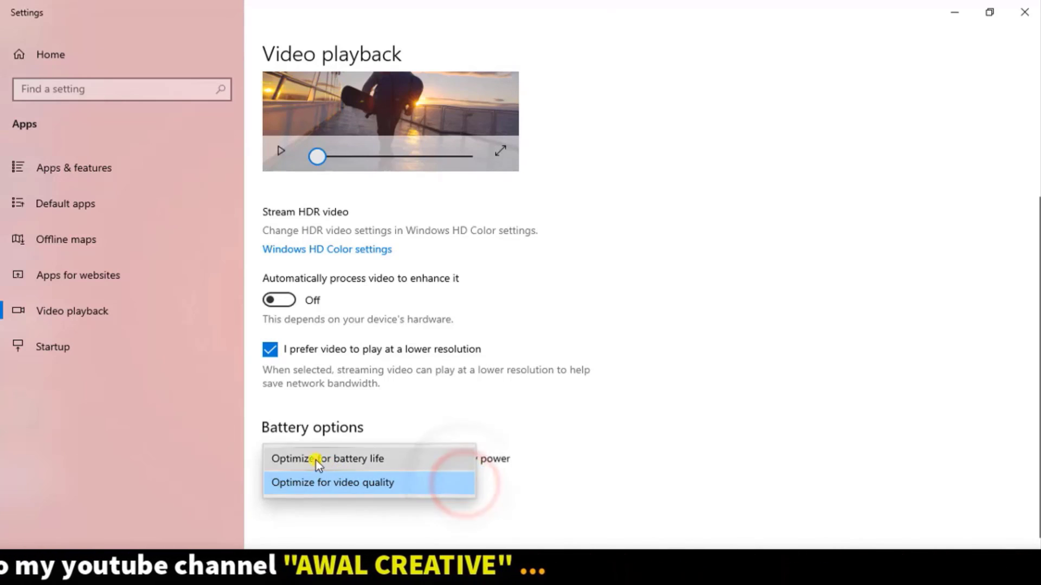
click(399, 460)
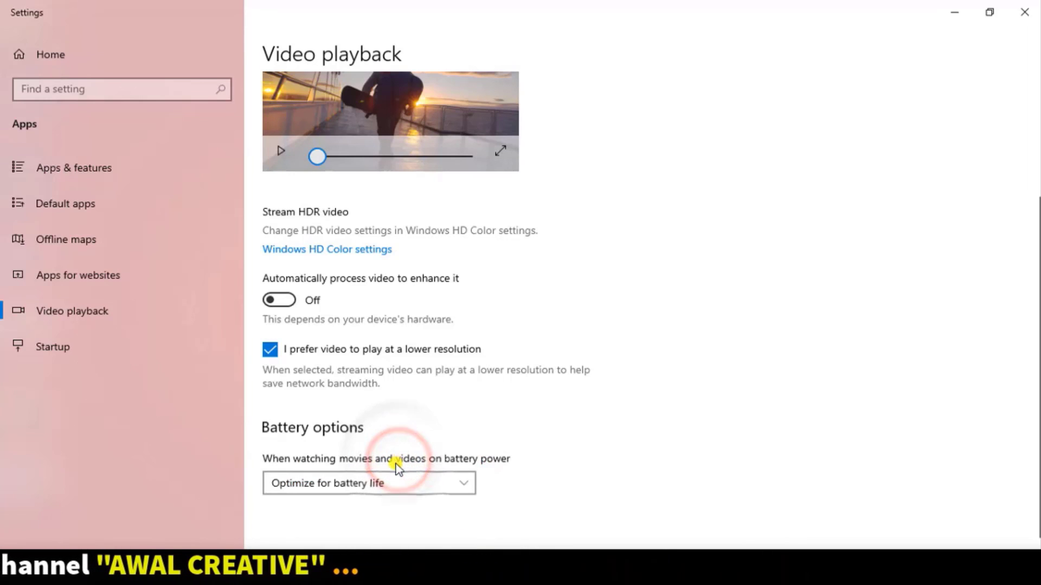
Step: Review the Startup settings for apps, examining the full list of apps configured to start at login and their impact ratings
click(162, 342)
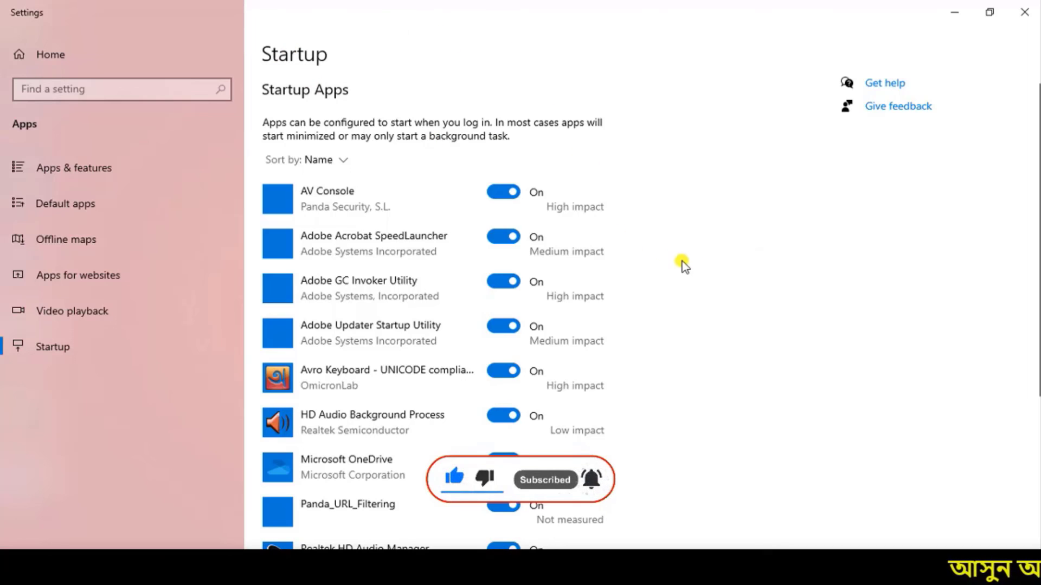
scroll(623, 309, down, 2)
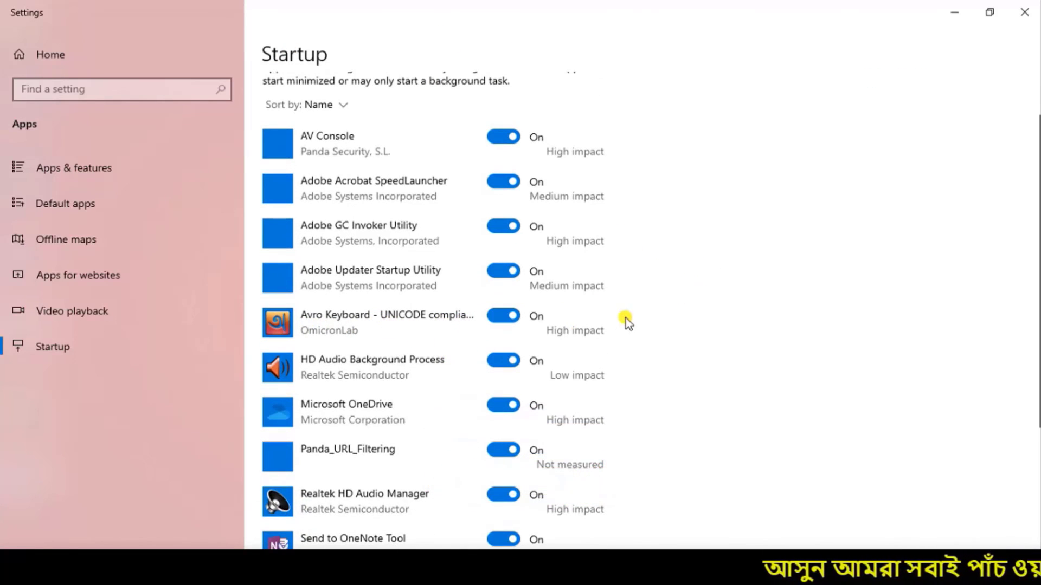
scroll(378, 336, down, 2)
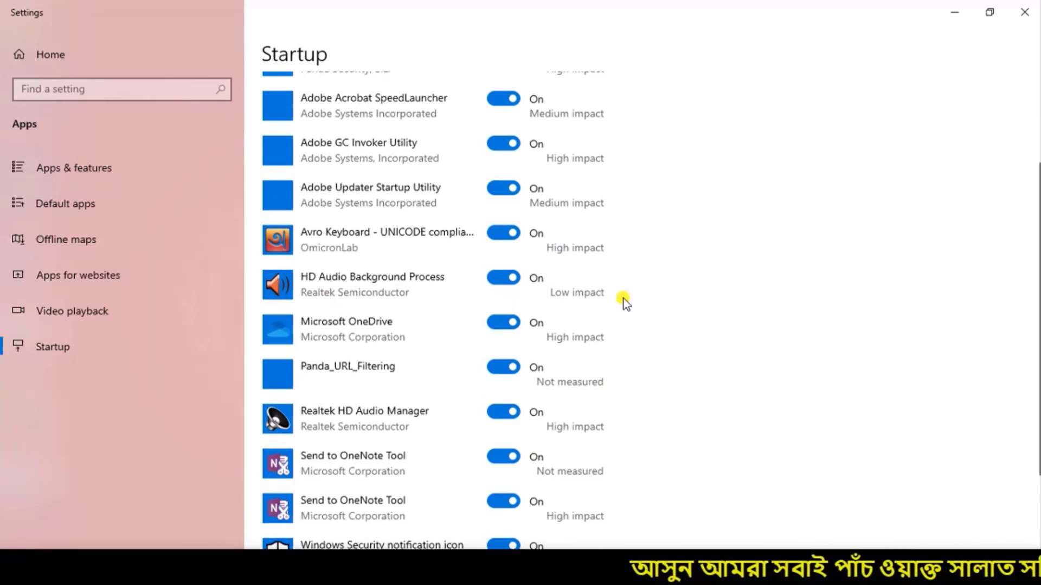
scroll(423, 387, down, 3)
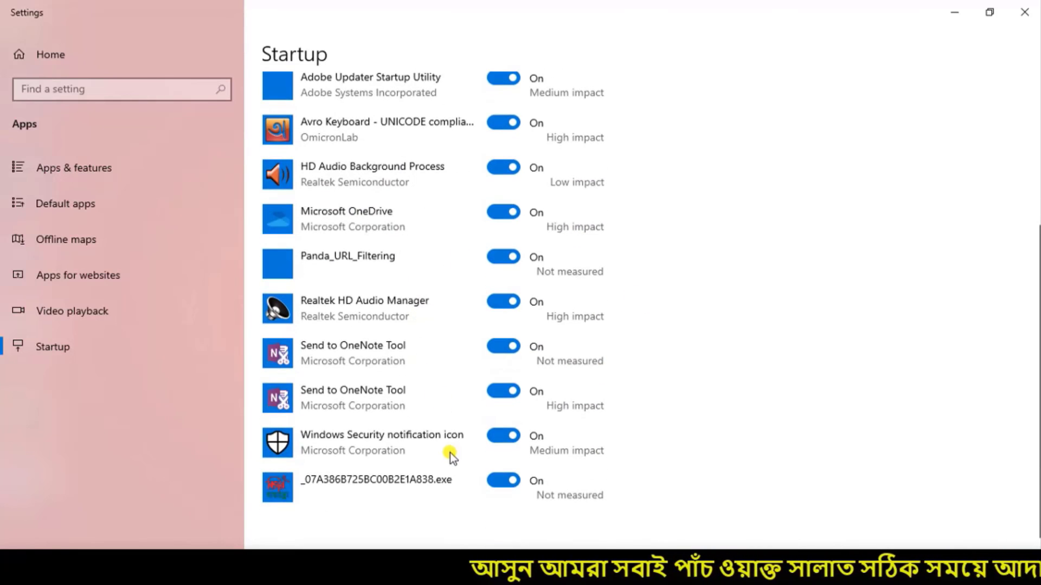
scroll(539, 371, up, 5)
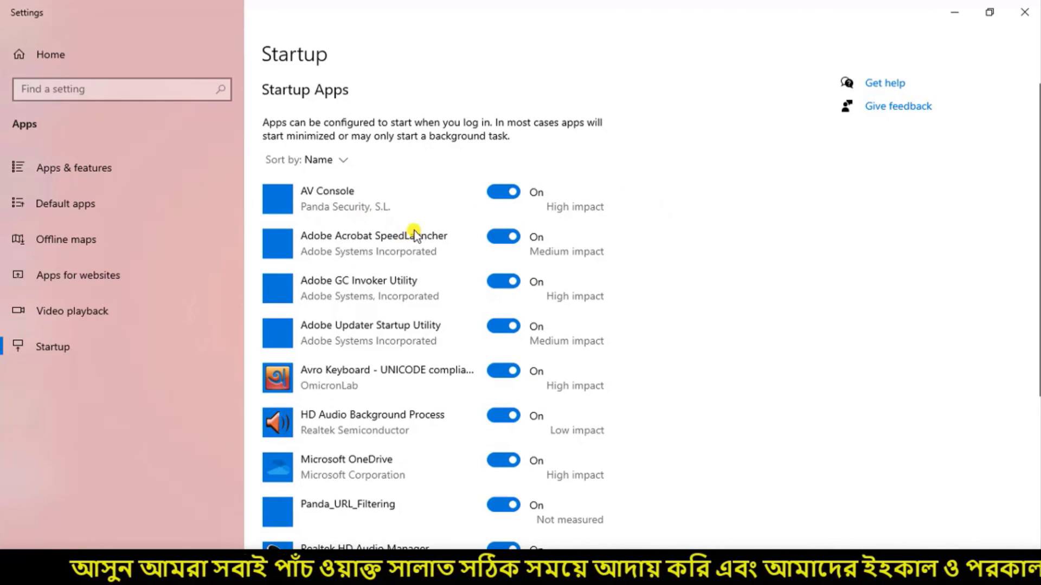
Step: Turn the startup entry for _07A386B725BC00B2E1A838.exe off and back on
scroll(424, 307, down, 5)
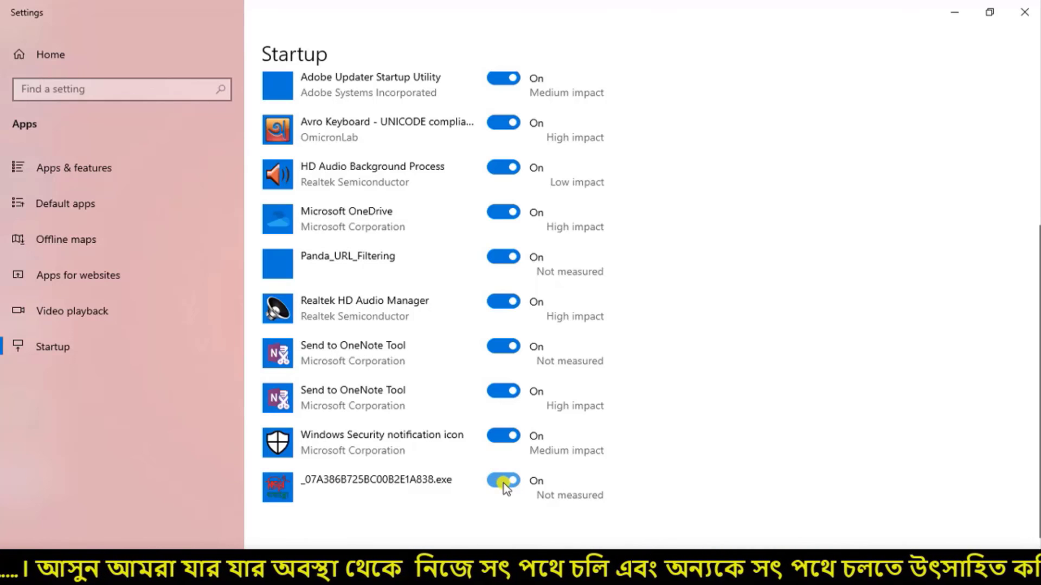
drag(503, 483, 490, 483)
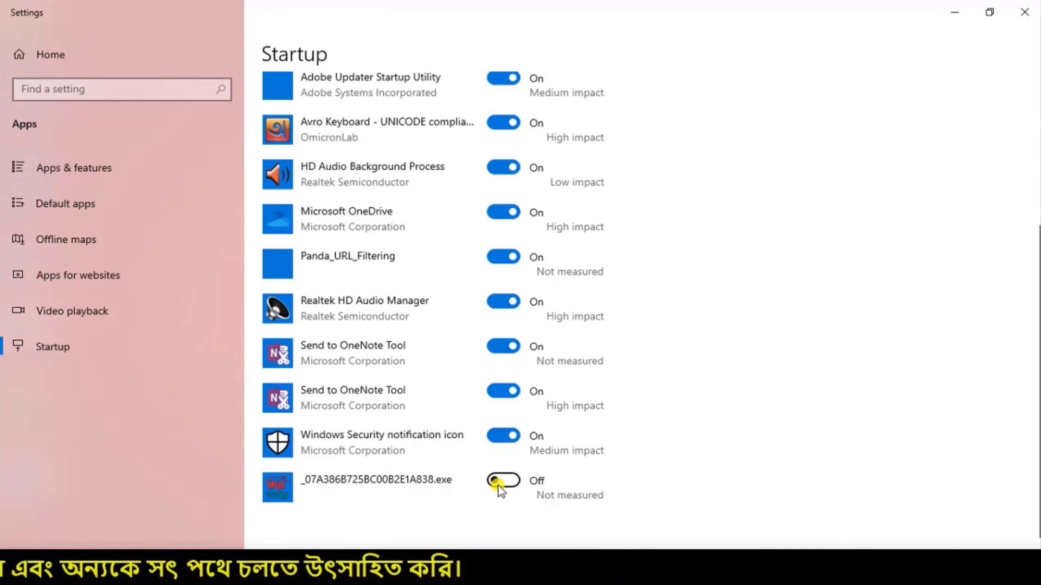
click(515, 478)
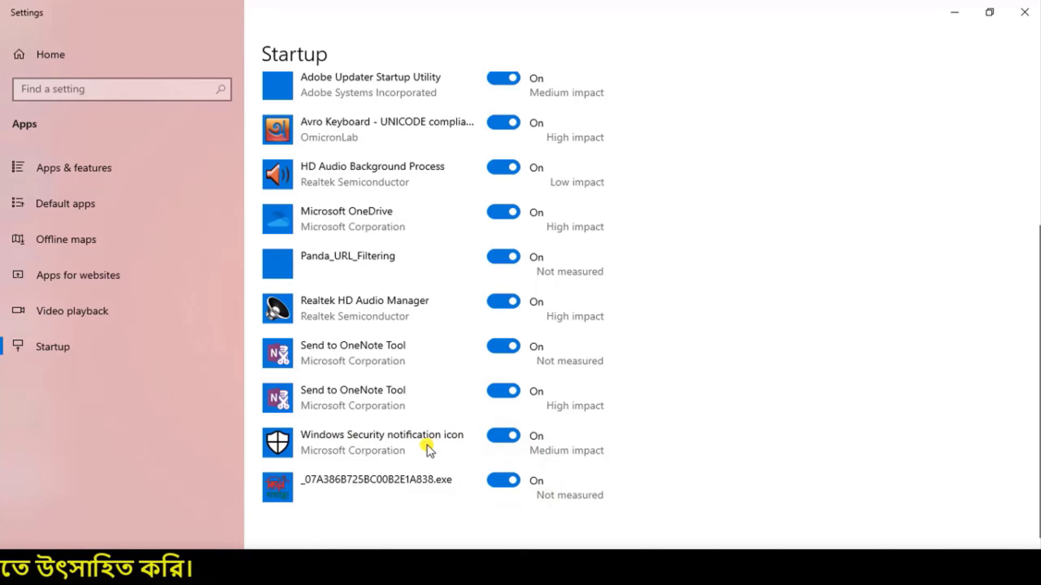
scroll(474, 439, up, 5)
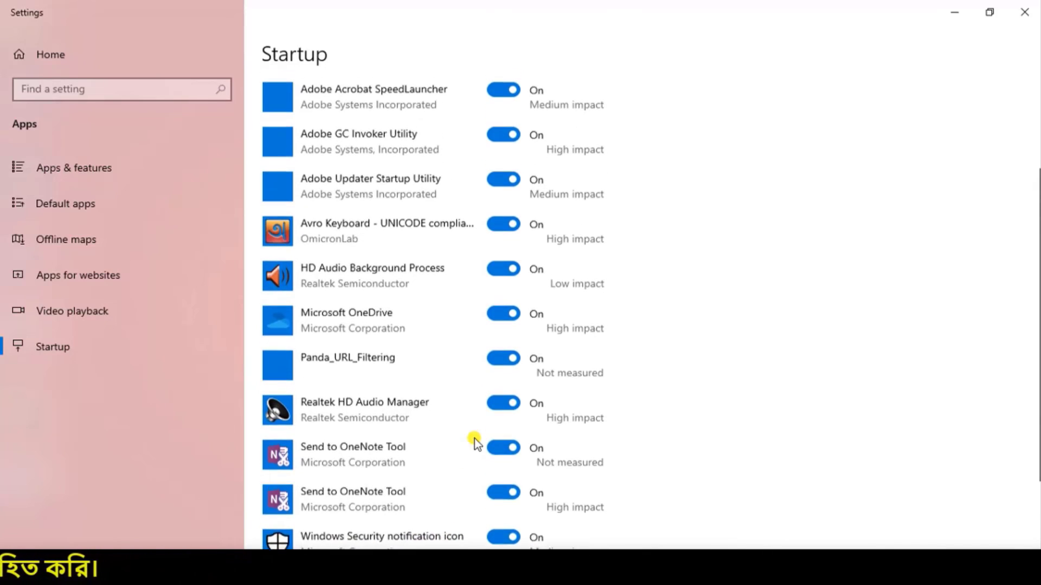
scroll(475, 439, up, 2)
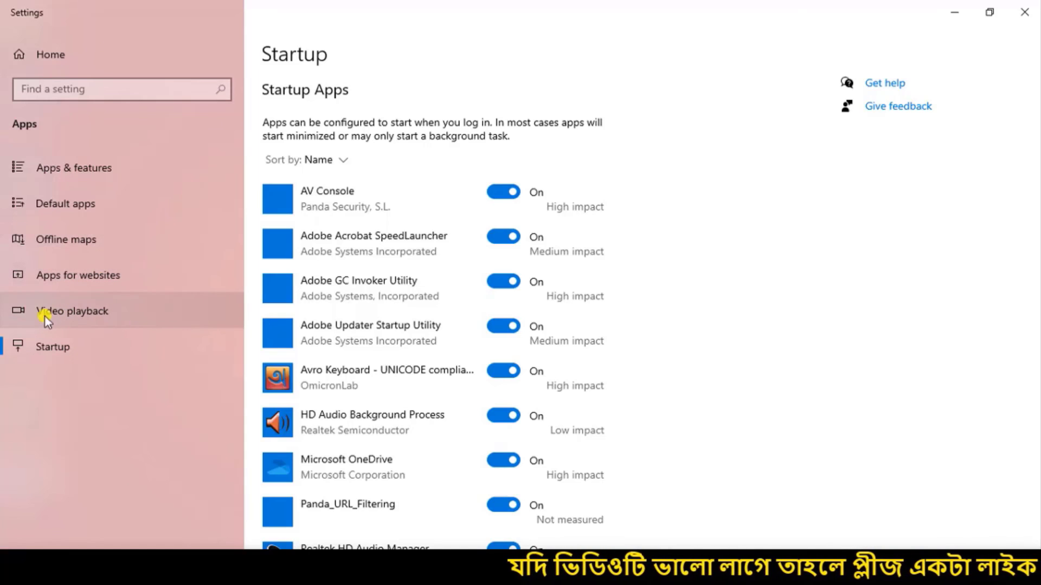
scroll(721, 268, down, 5)
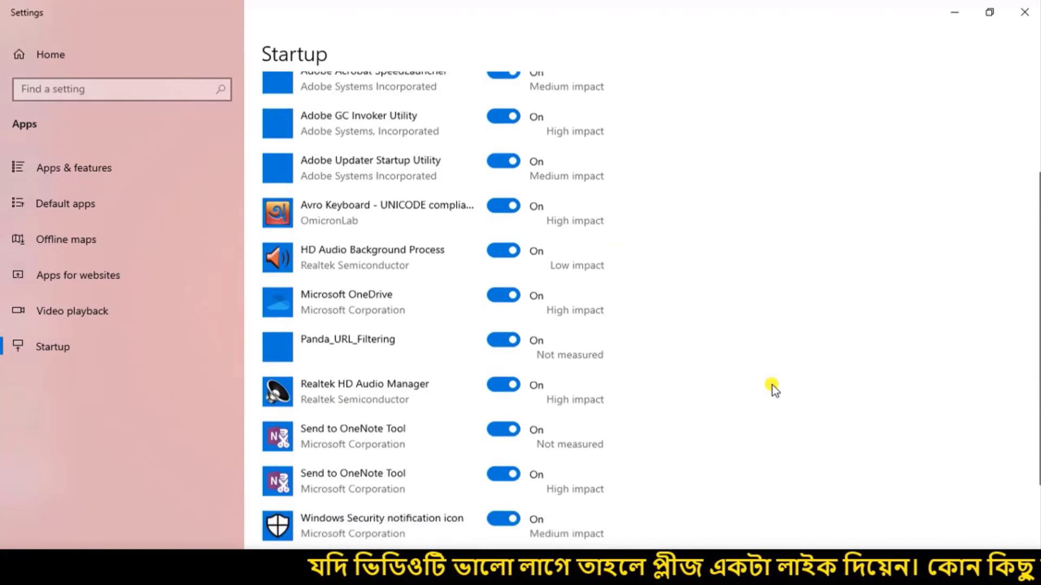
scroll(792, 404, up, 5)
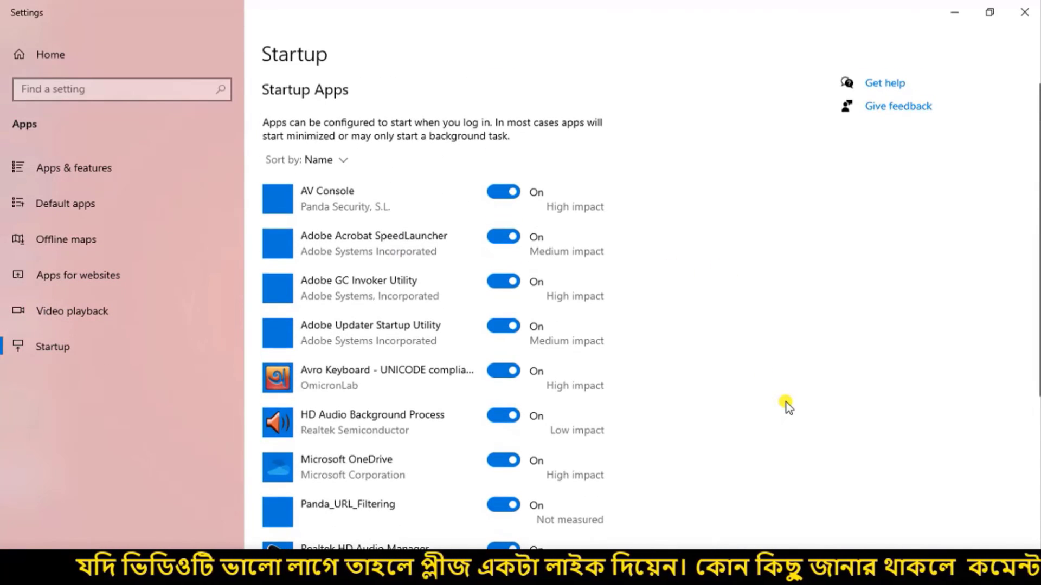